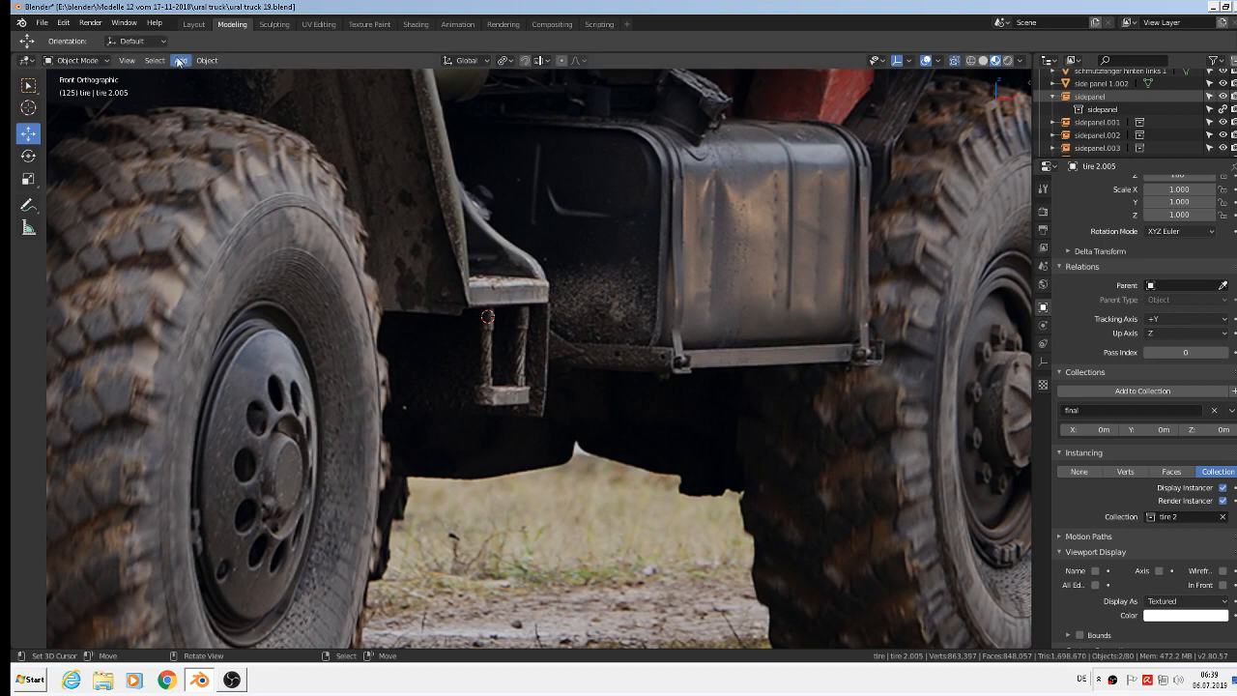
Add a mesh circle at the 3D cursor beneath the front fender and set its vertex count to 12.
click(181, 60)
mouse_move(186, 76)
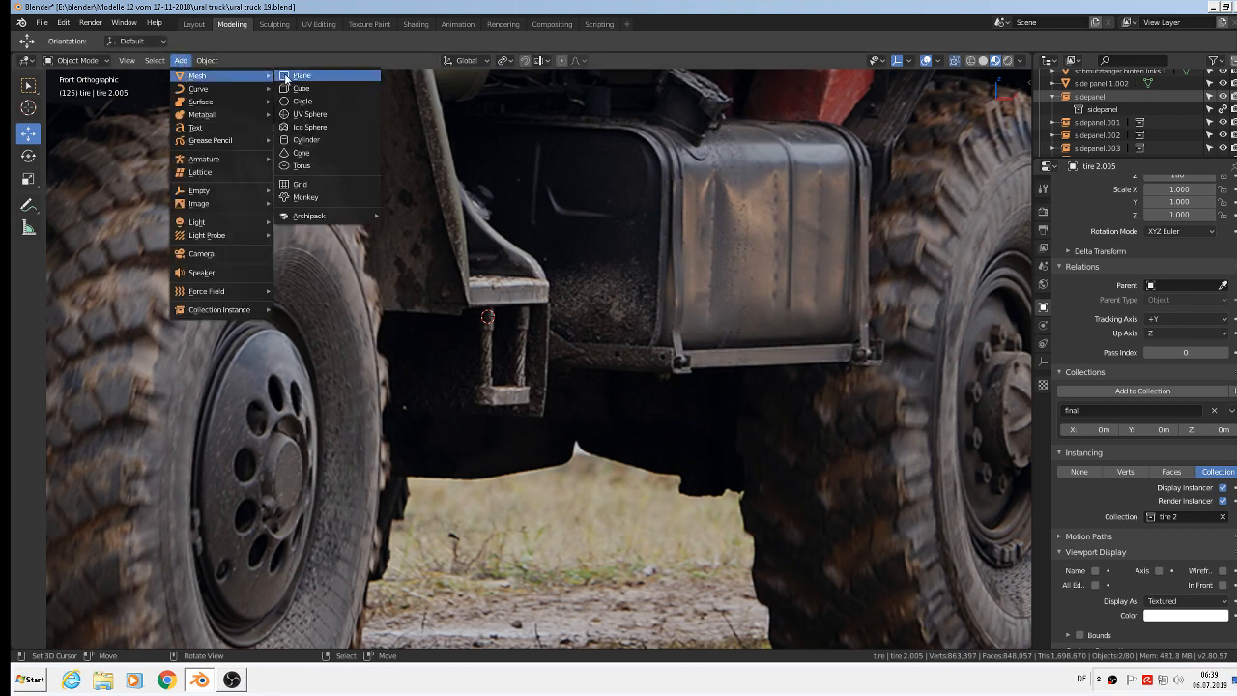
click(300, 100)
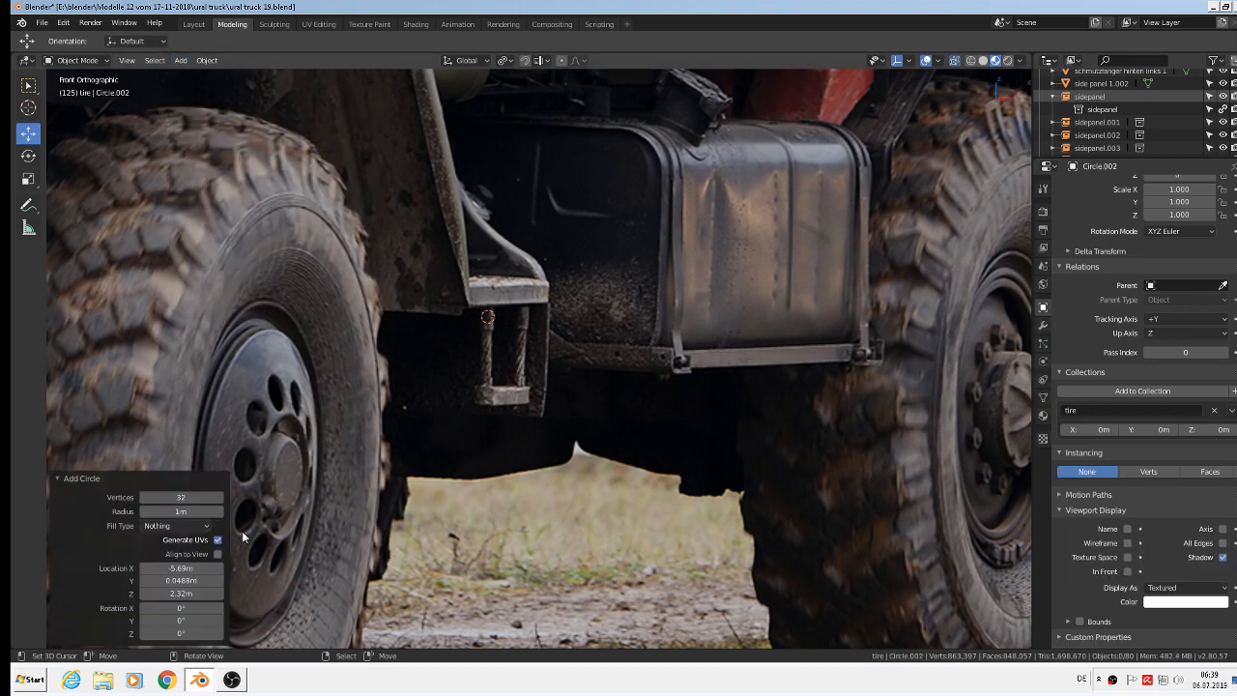
click(189, 498)
key(Return)
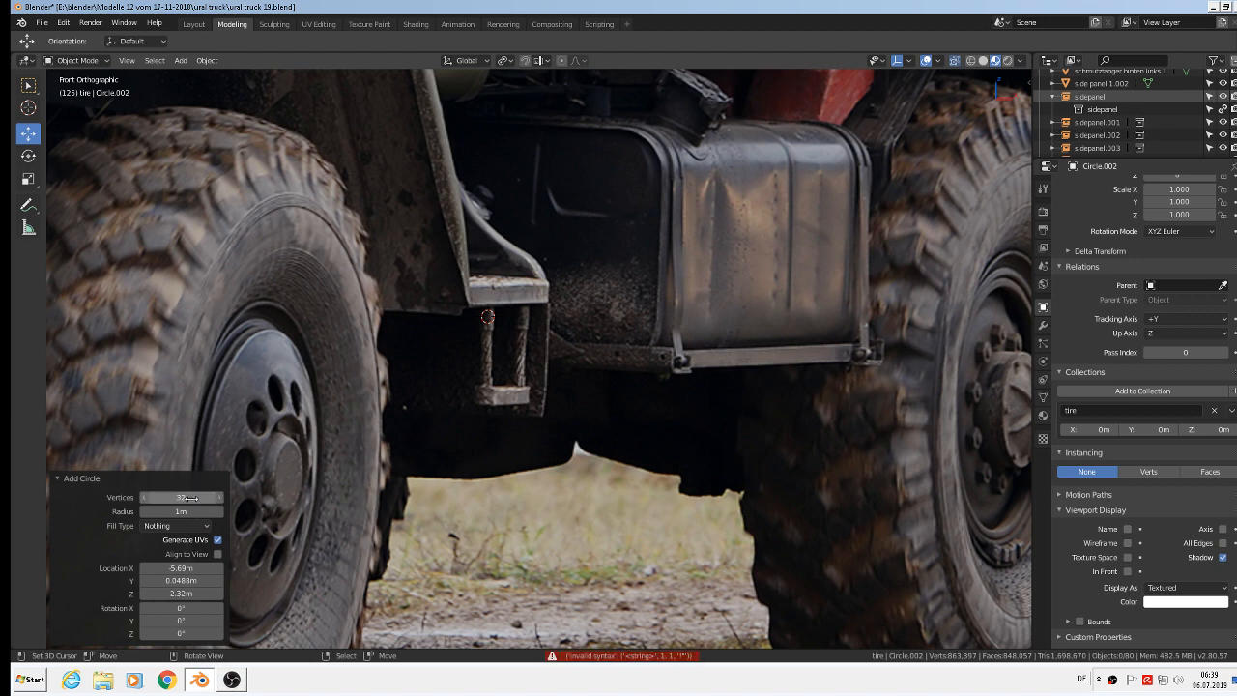
click(192, 498)
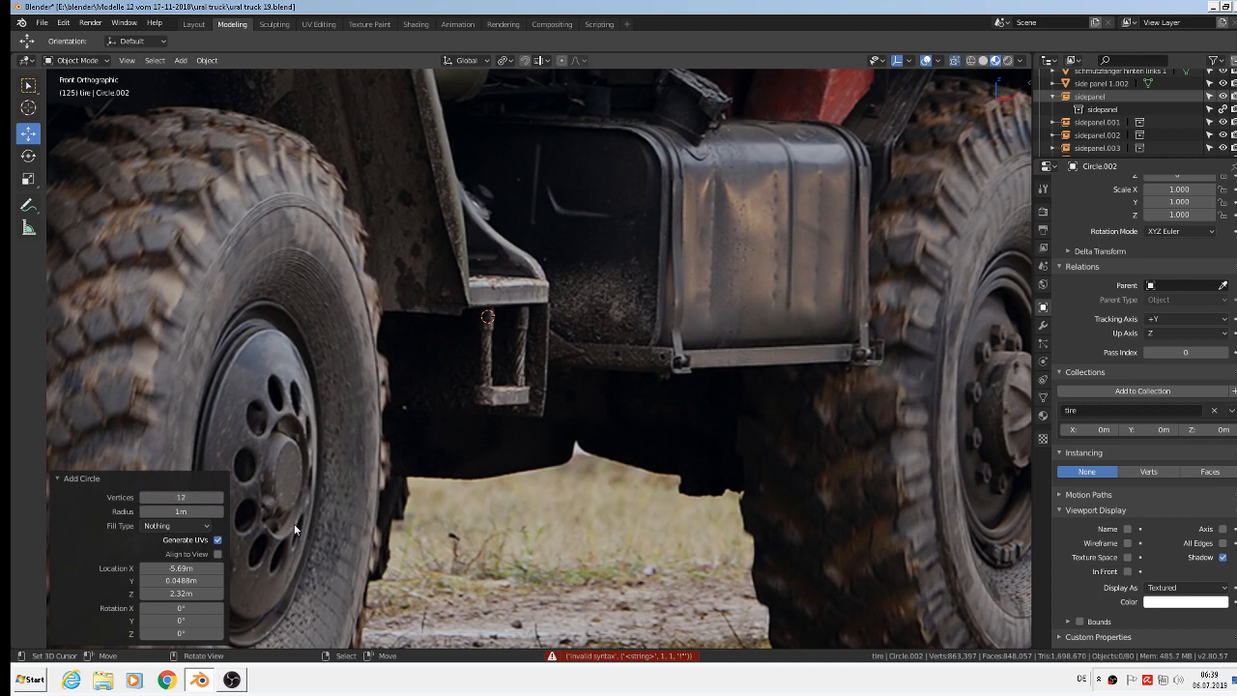
Place the 3D cursor at the footstep behind the front wheel and shift the truck reference photo about 0.024 m along X.
scroll(413, 433, down, 5)
click(515, 451)
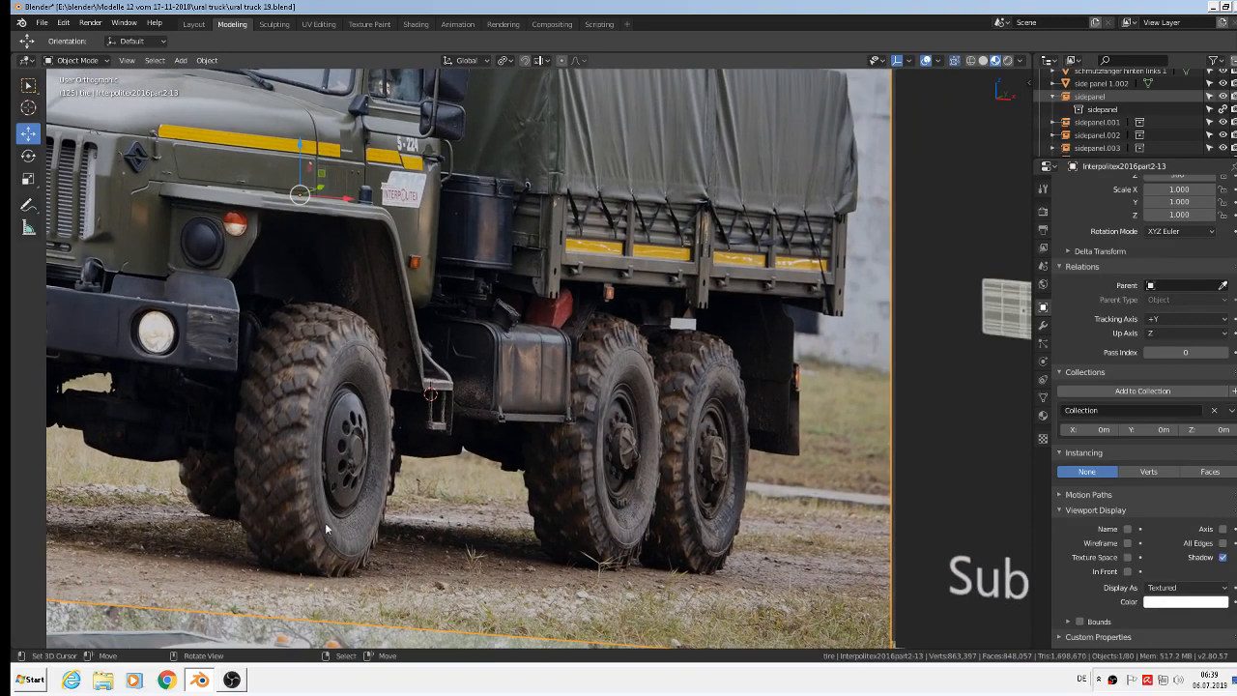
middle_drag(324, 522, 566, 604)
scroll(498, 590, down, 7)
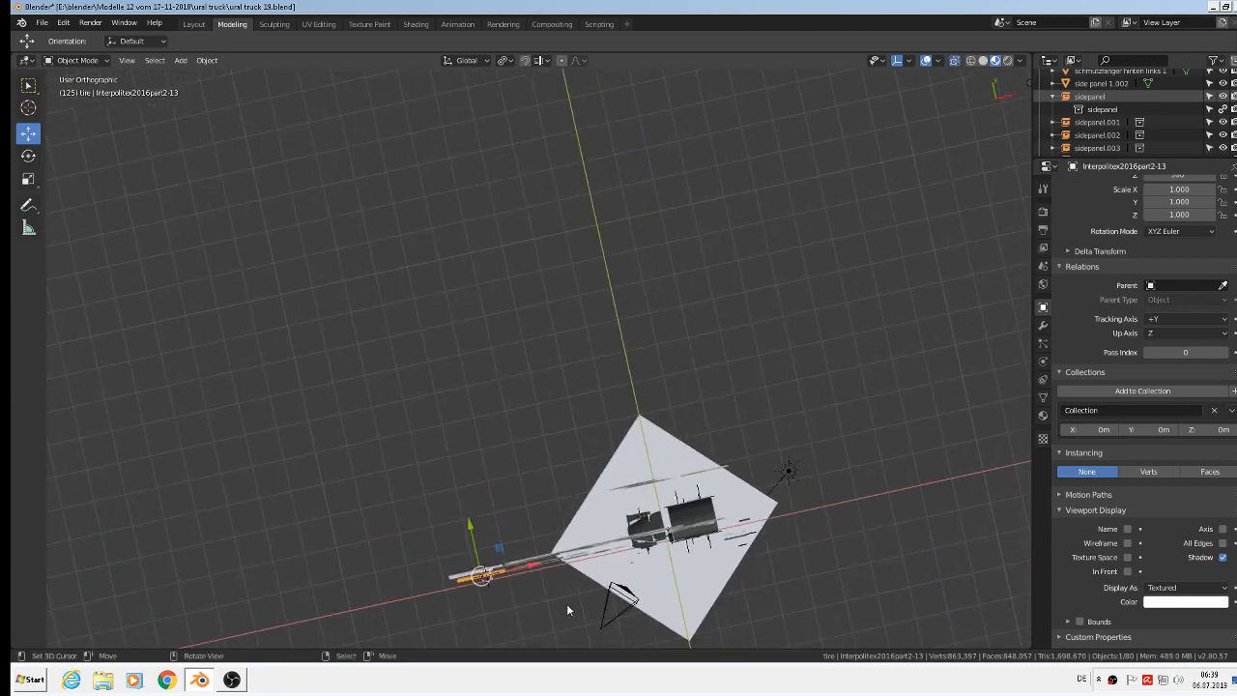
scroll(566, 607, up, 6)
middle_drag(539, 511, 528, 385)
scroll(515, 378, down, 1)
scroll(528, 384, up, 8)
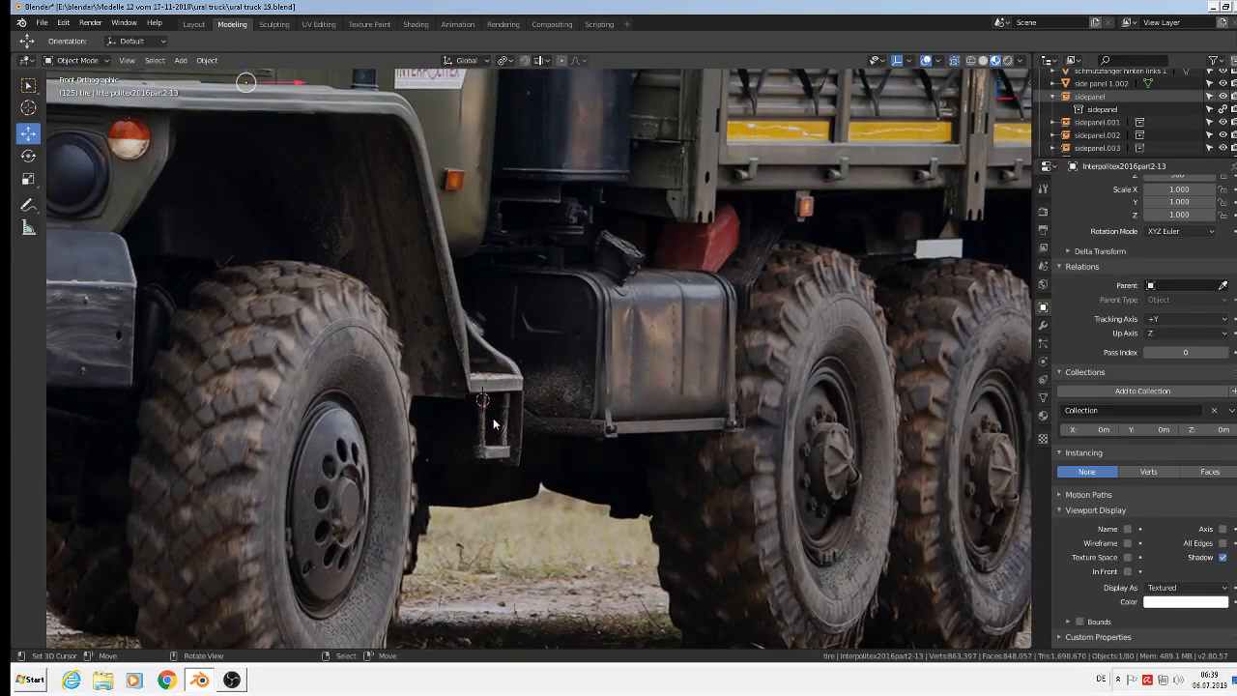
click(492, 419)
drag(287, 85, 324, 108)
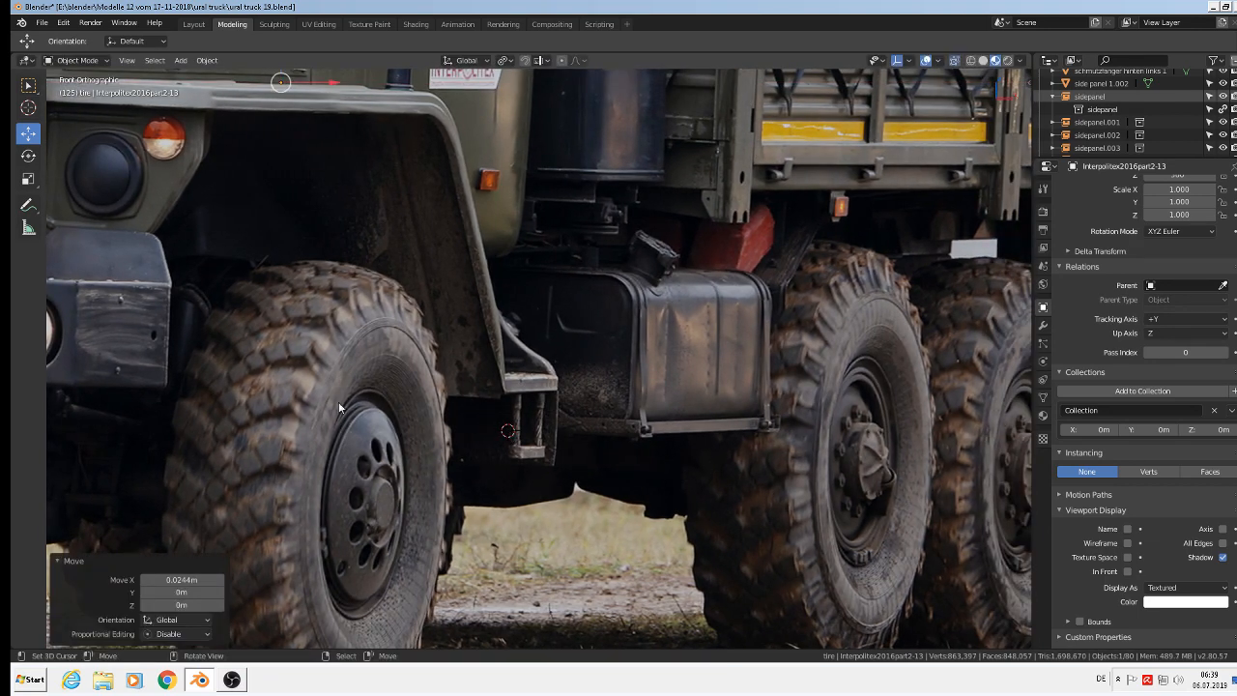
Try adding another 12-vertex circle at the 3D cursor and check for it in the camera and front views.
click(207, 60)
mouse_move(181, 60)
mouse_move(193, 90)
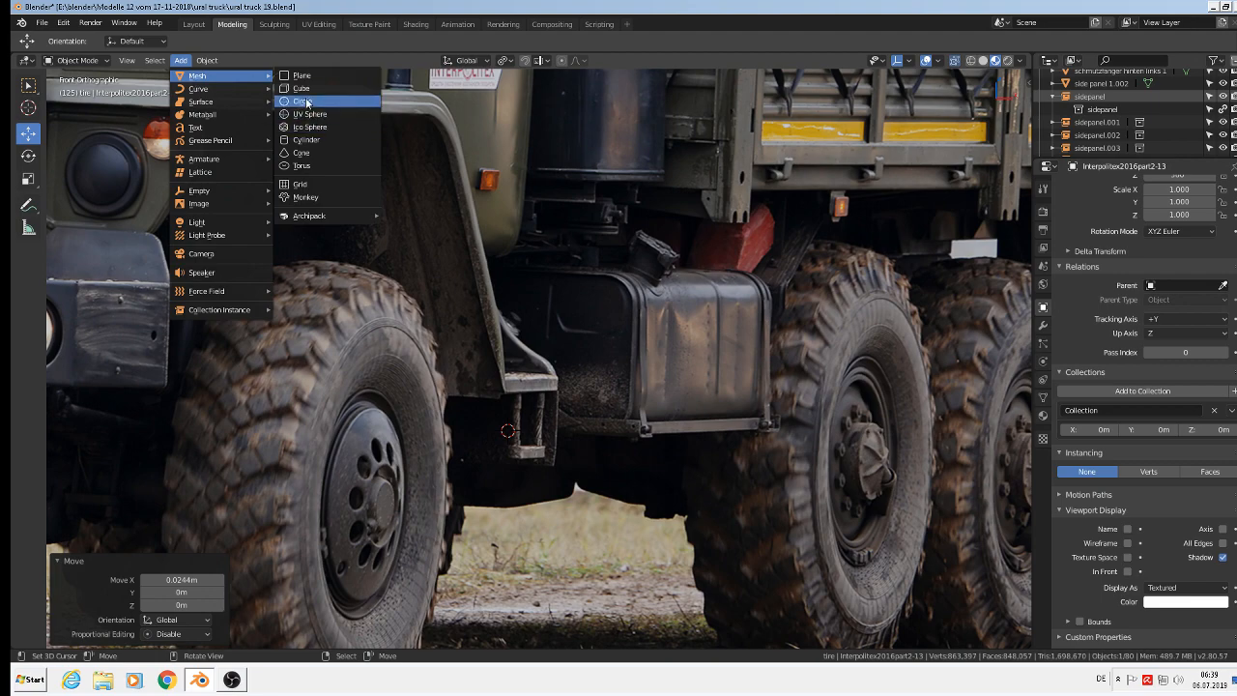
click(304, 101)
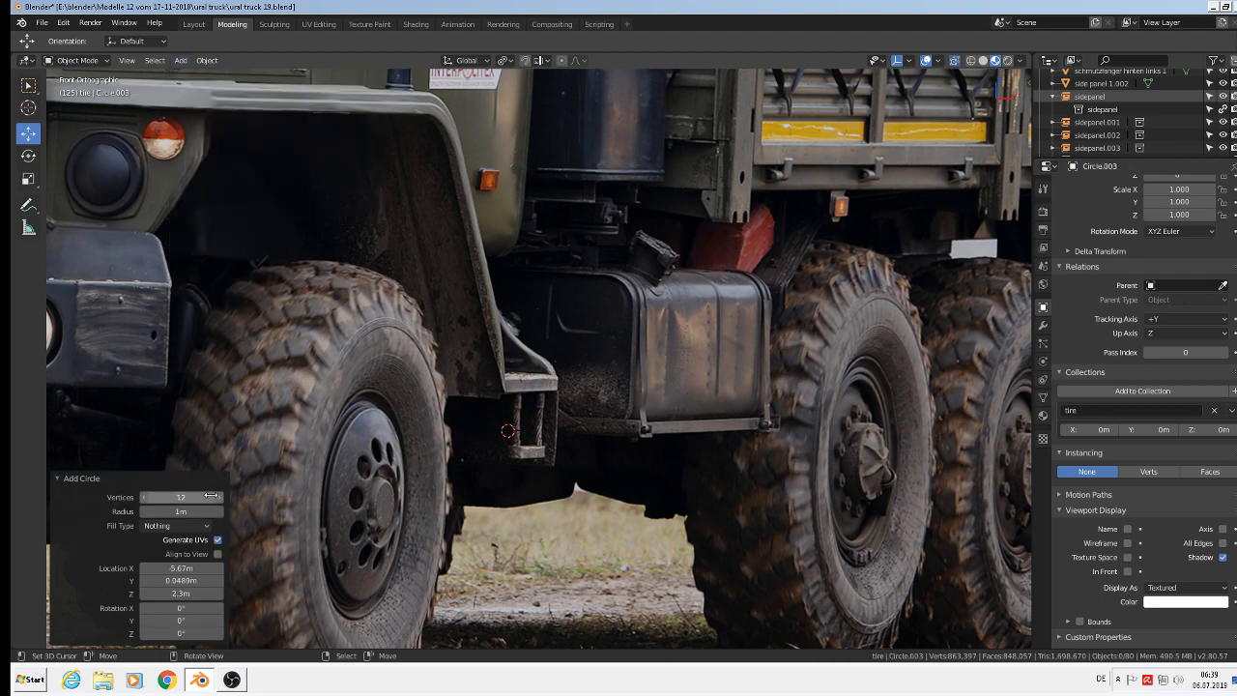
scroll(533, 532, down, 6)
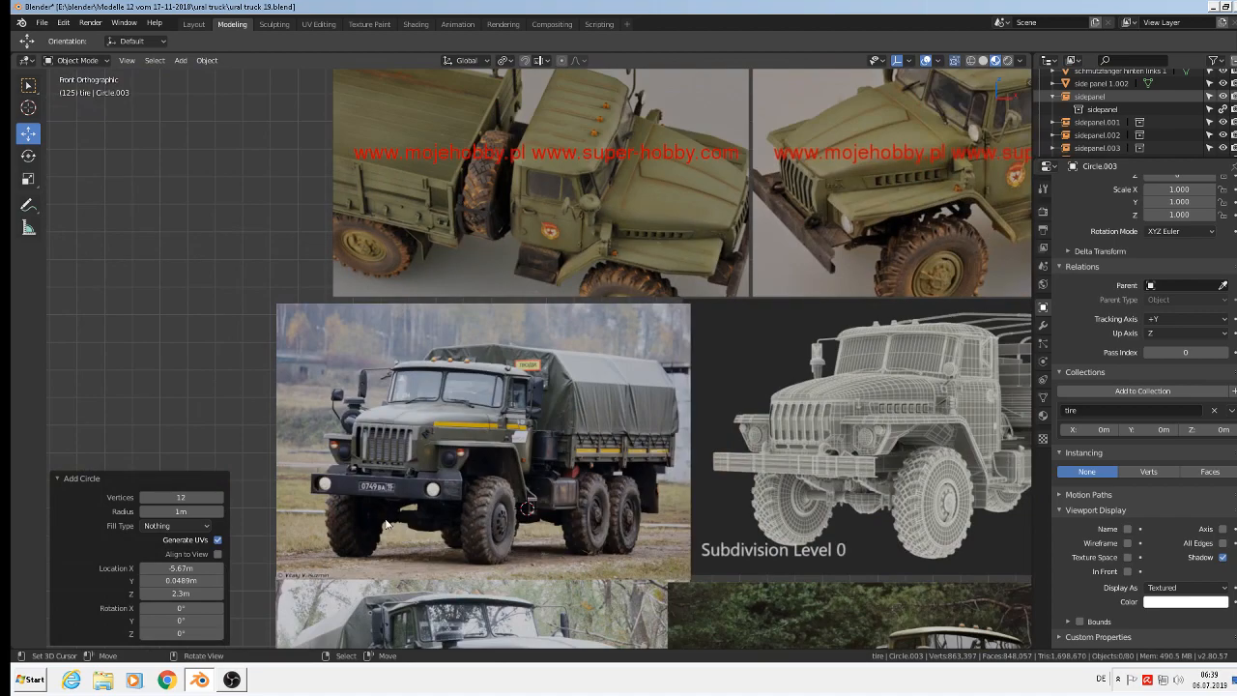
key(KP_0)
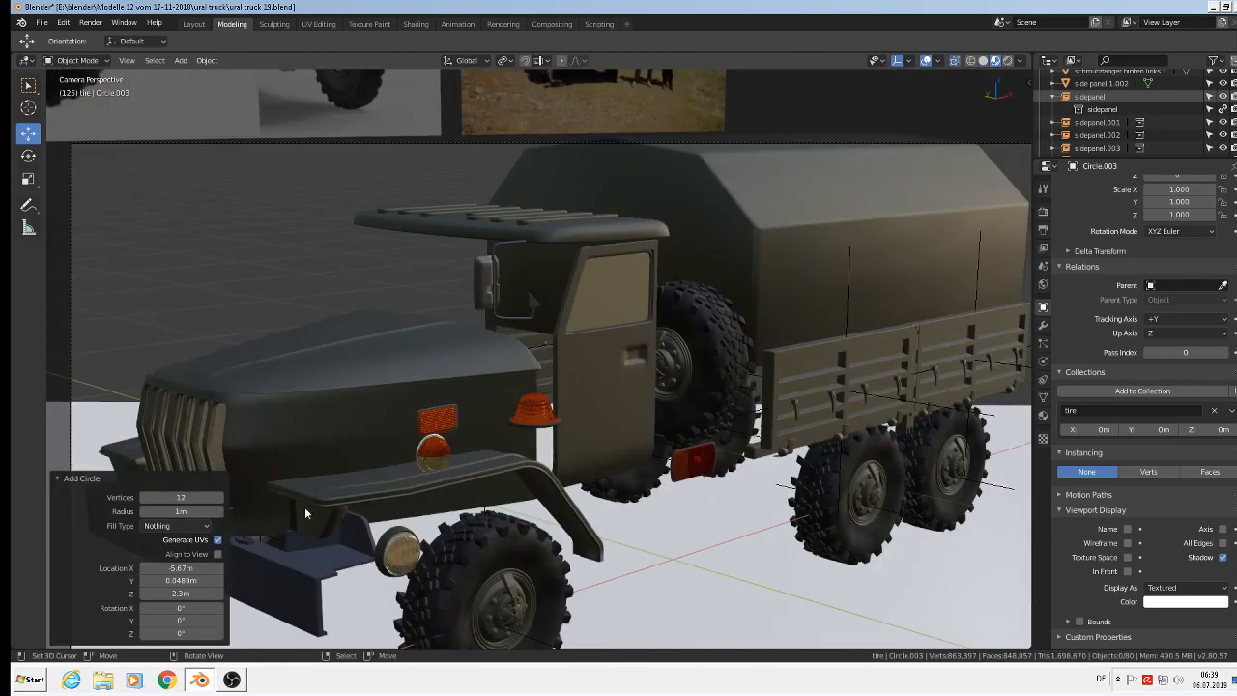
key(KP_0)
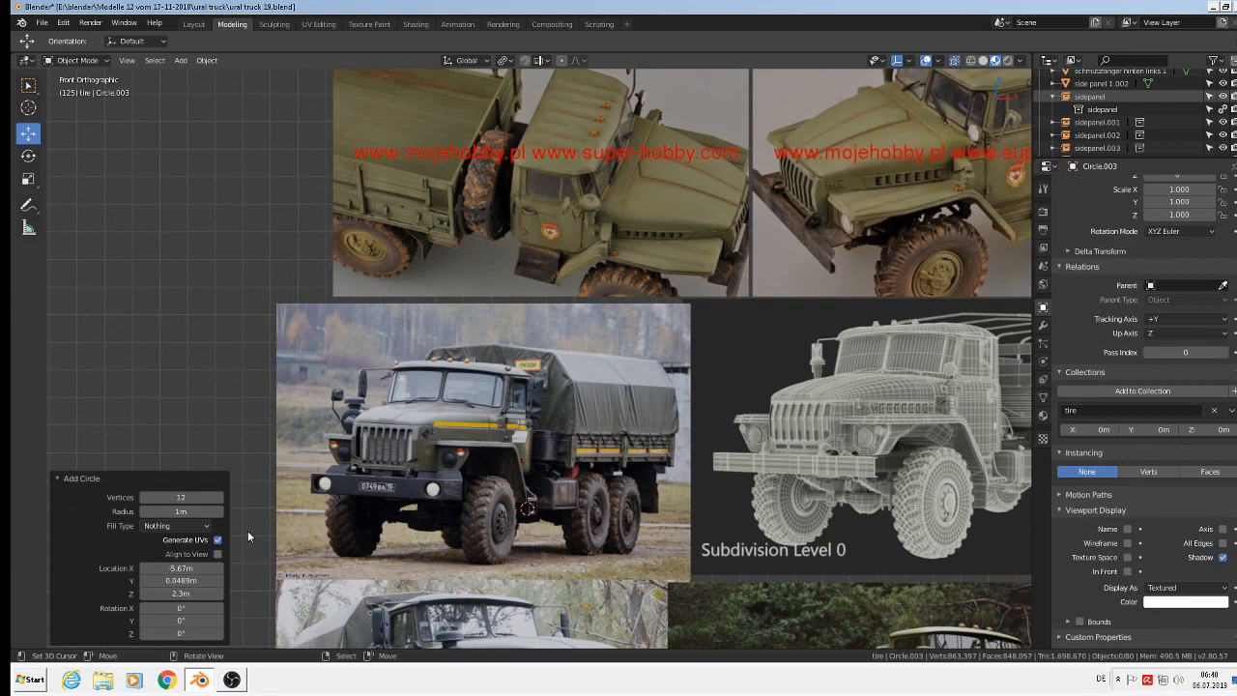
click(204, 481)
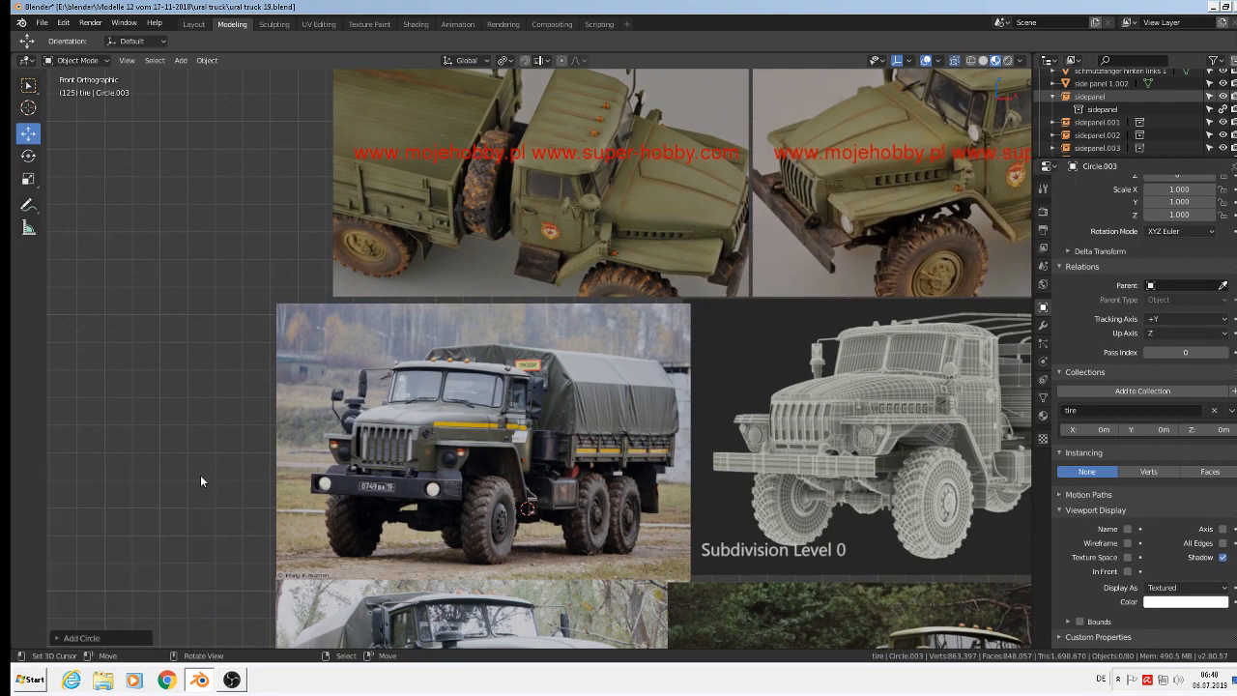
click(83, 638)
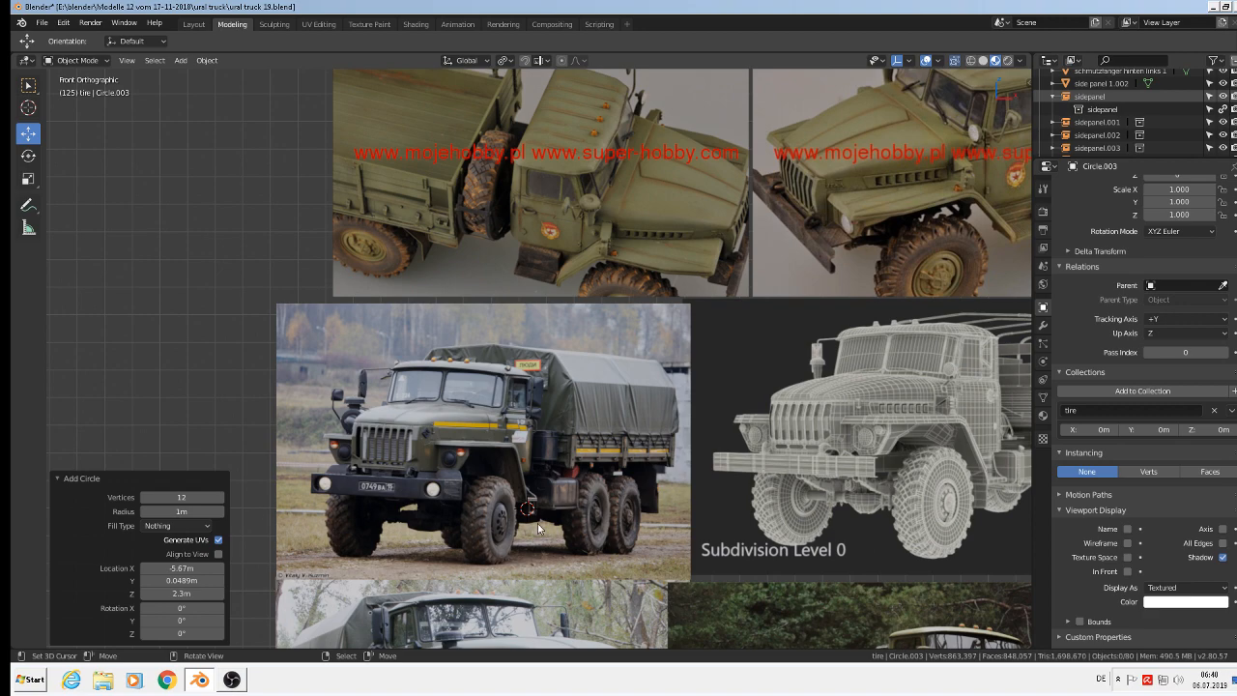
Make the final collection active and place the 3D cursor in the empty area beside the reference photos in front view.
middle_drag(538, 529, 763, 493)
scroll(1224, 126, up, 2)
scroll(1224, 126, up, 8)
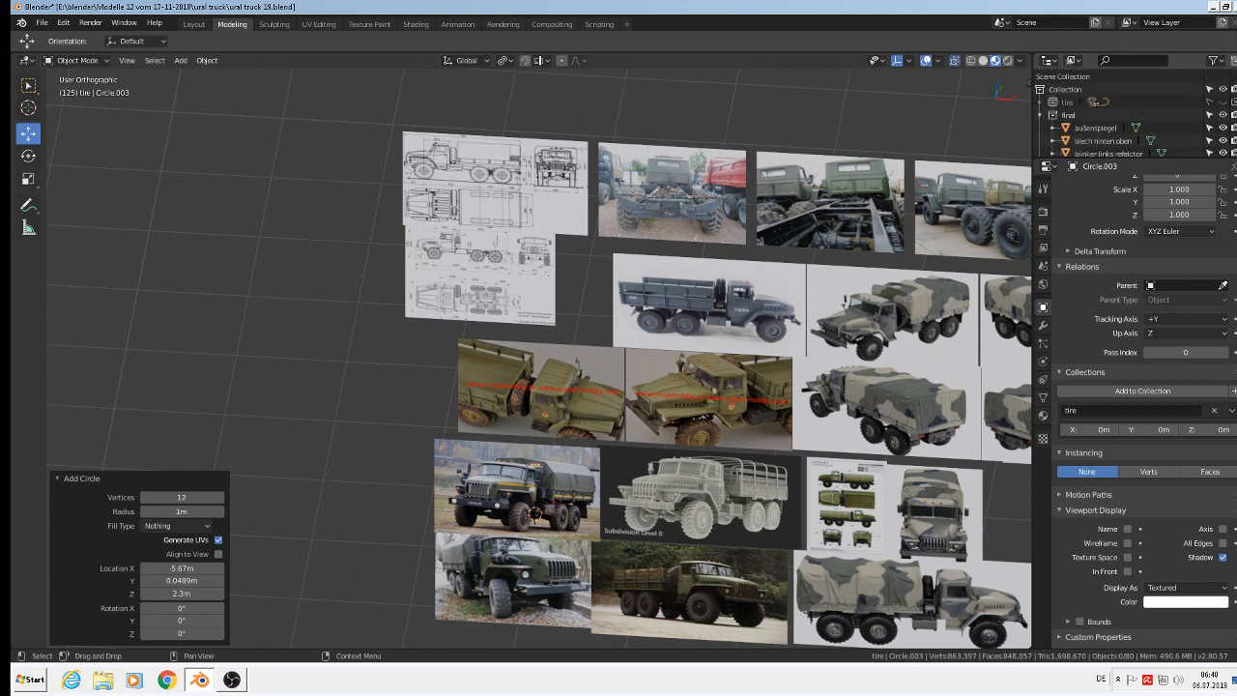
click(1084, 115)
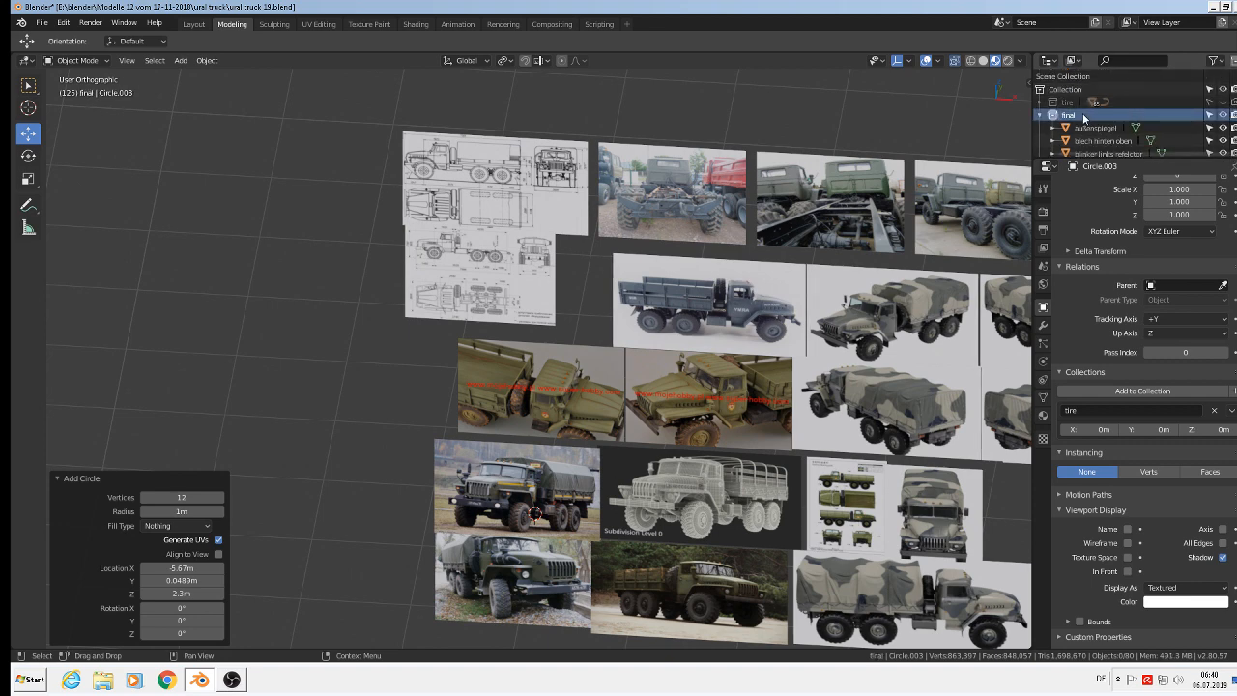
key(KP_1)
click(342, 440)
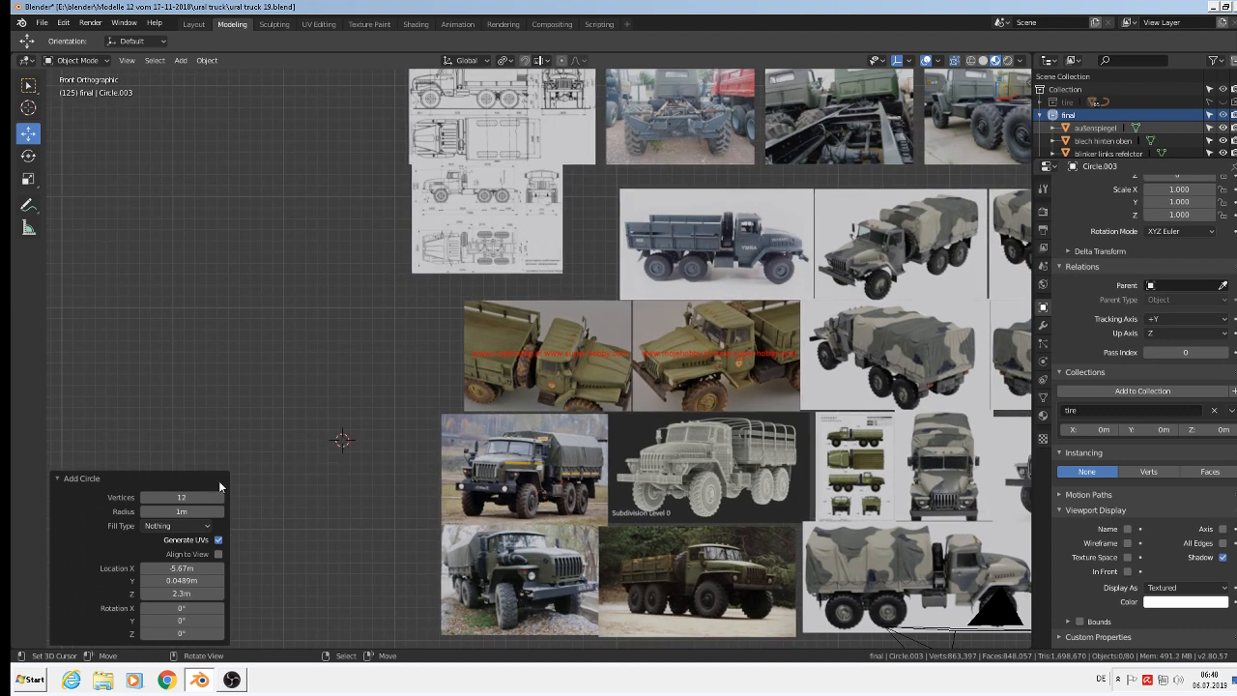
Add a 12-vertex mesh circle at the 3D cursor and scale it down to about 0.089.
click(181, 60)
mouse_move(196, 80)
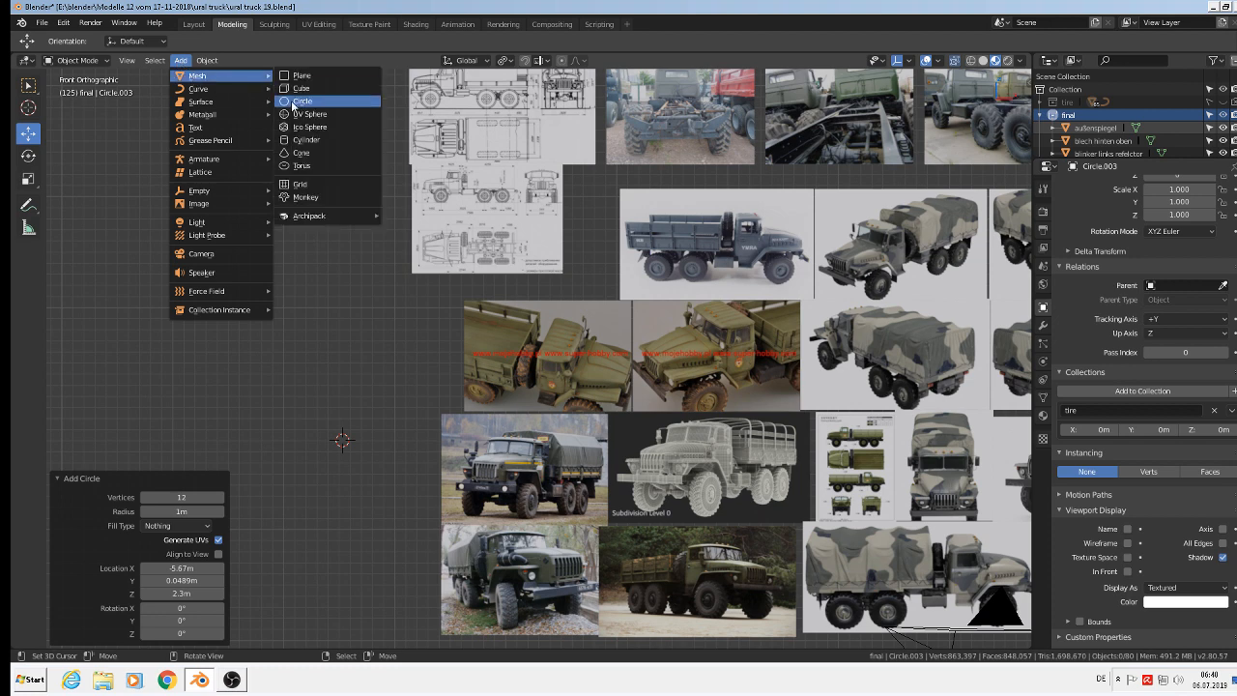
click(296, 102)
scroll(402, 418, up, 4)
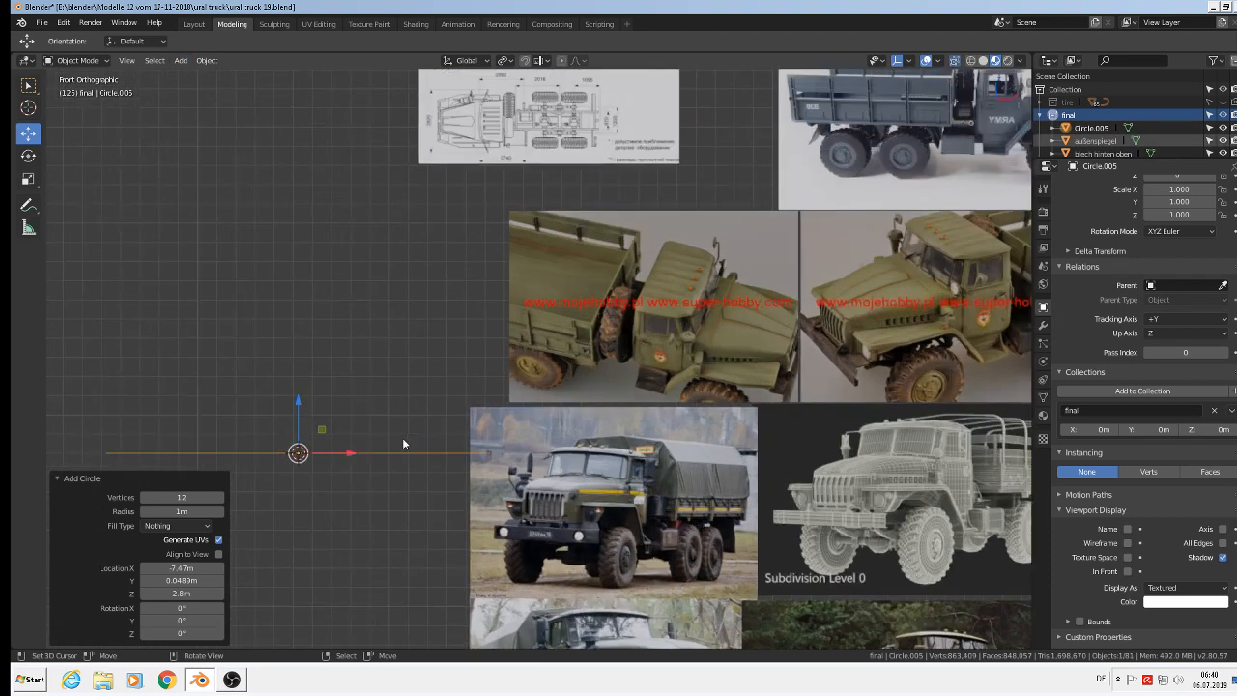
key(s)
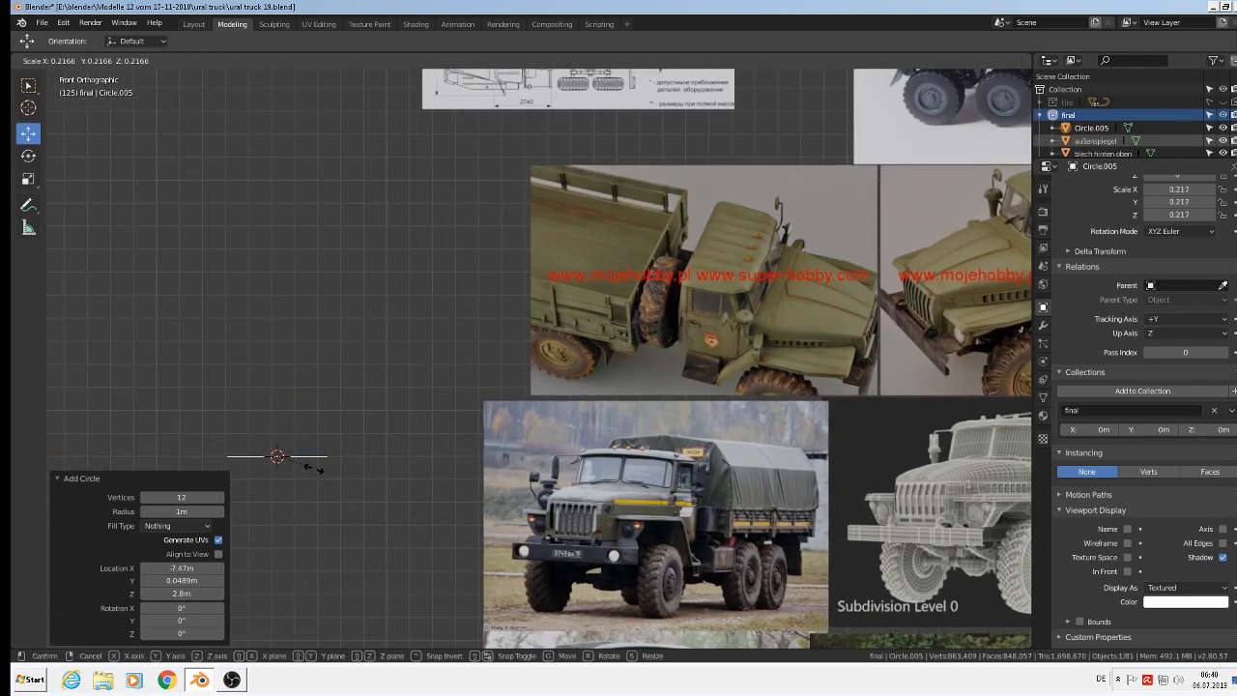
click(319, 462)
Move the circle about 1.54 m along X onto the truck photo and shrink it to a scale of about 0.009.
key(g)
key(x)
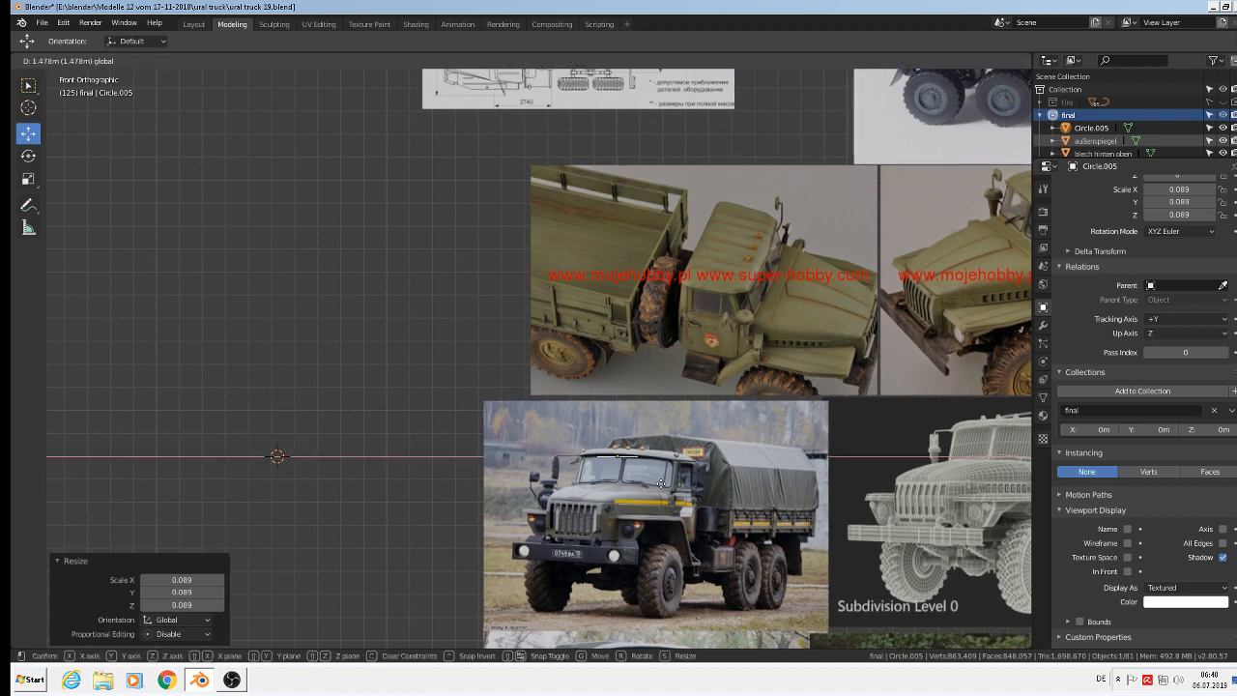
click(674, 462)
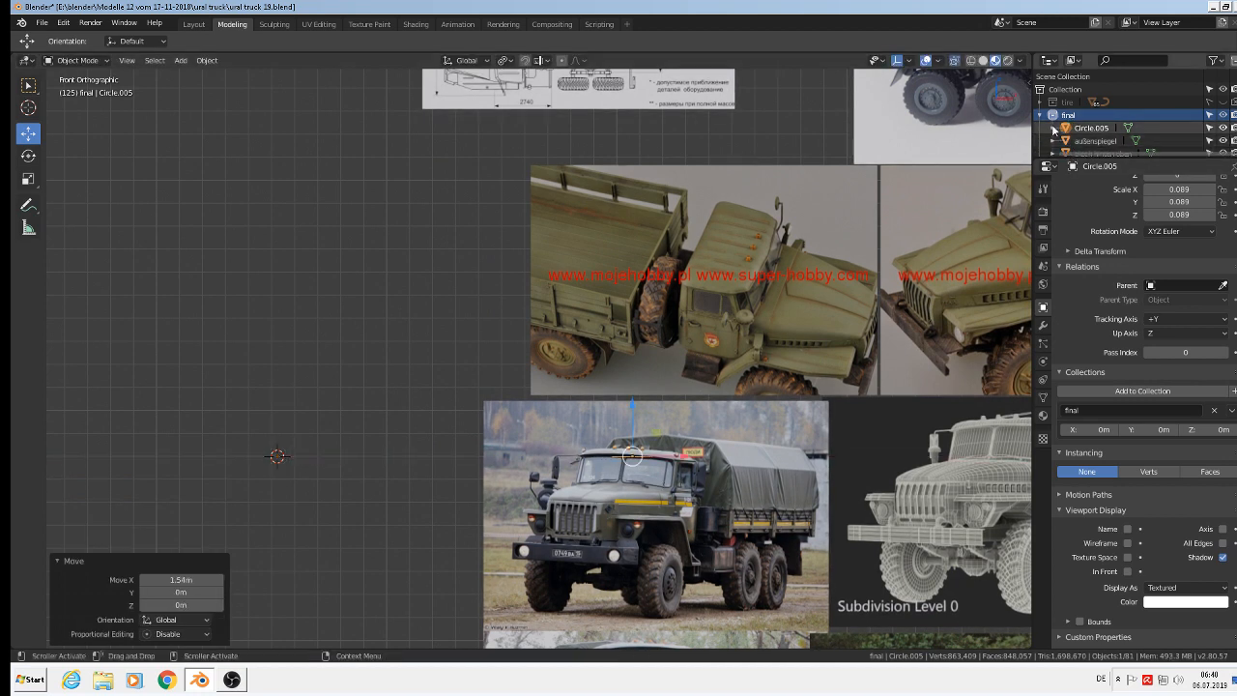
shift+middle_drag(731, 519, 606, 375)
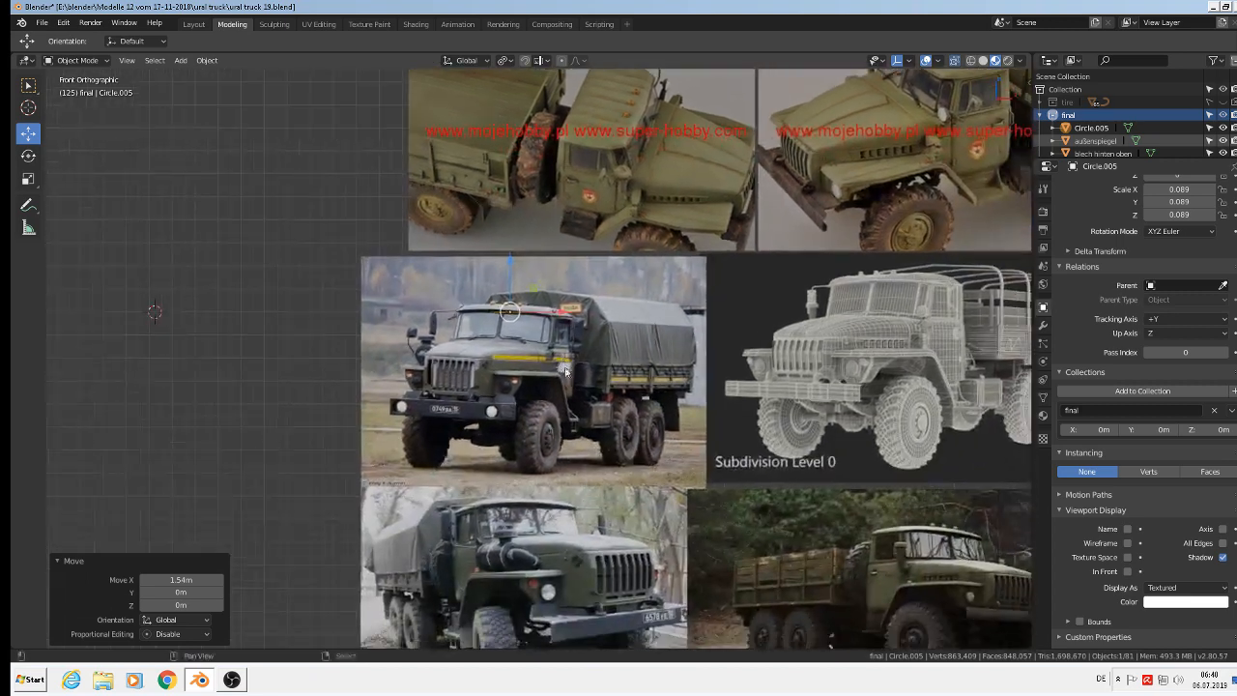
scroll(604, 392, up, 3)
scroll(604, 392, up, 3)
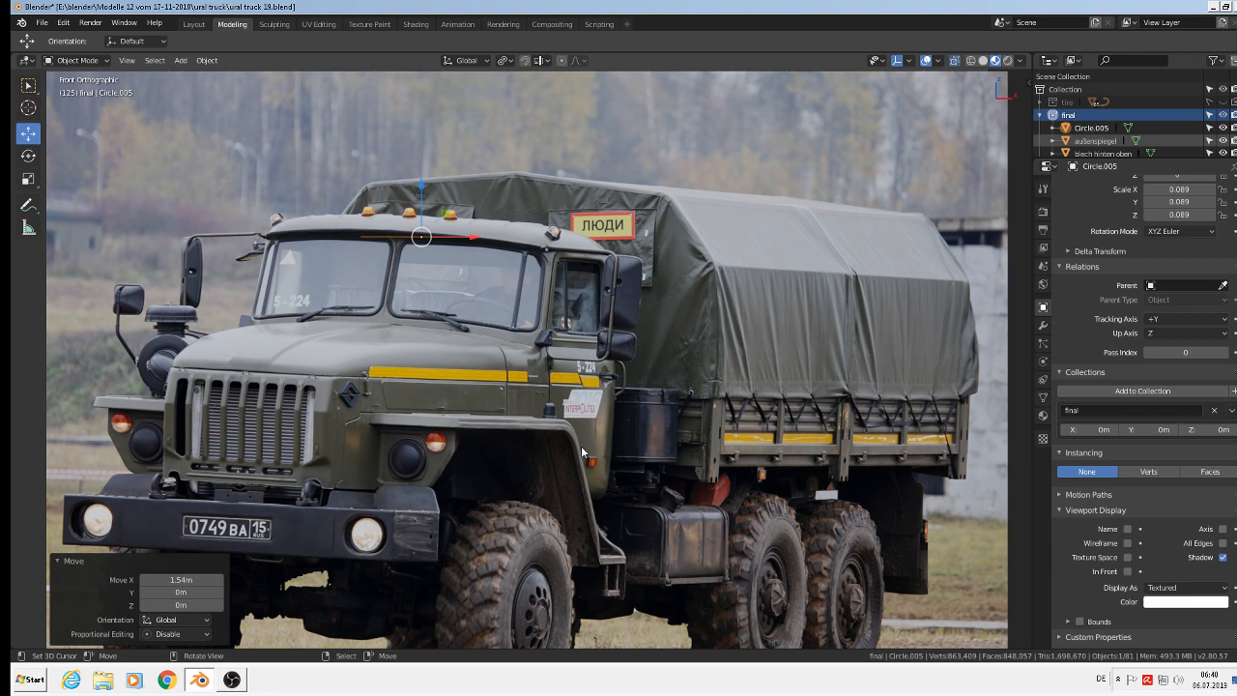
key(s)
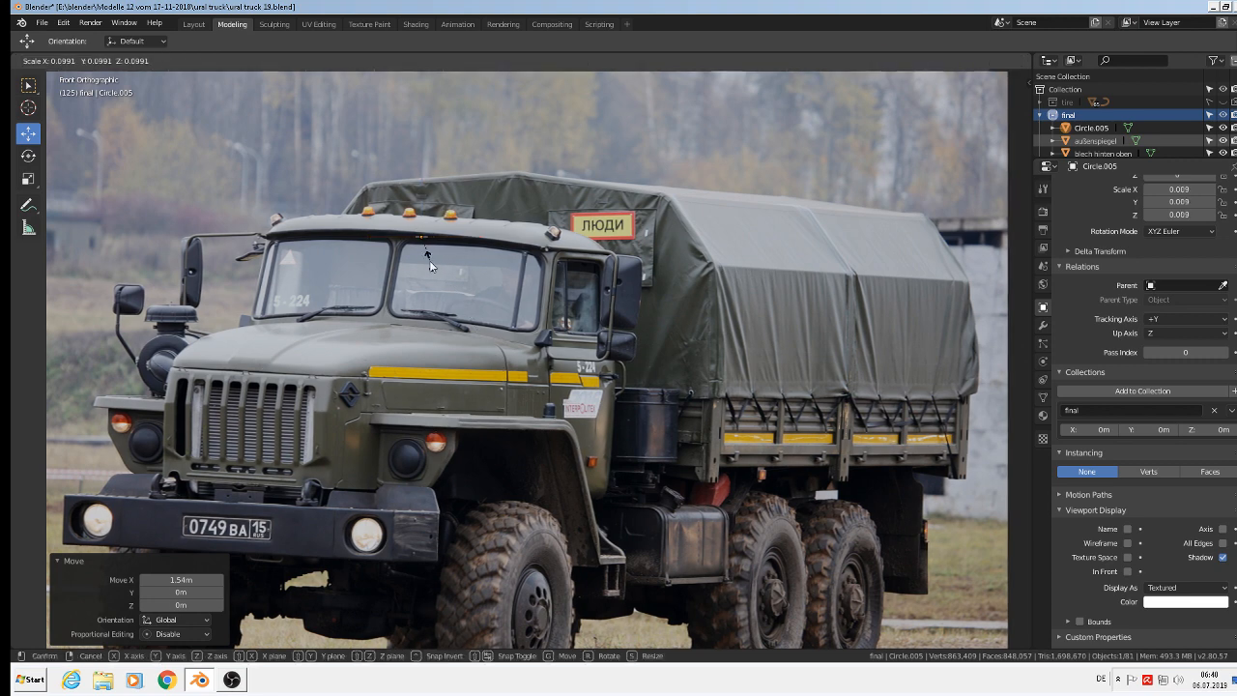
click(429, 260)
Move the circle about 0.245 m in X and -0.252 m in Z, and lower it another 0.231 m to the footstep's height.
scroll(449, 287, up, 1)
scroll(448, 287, up, 3)
key(g)
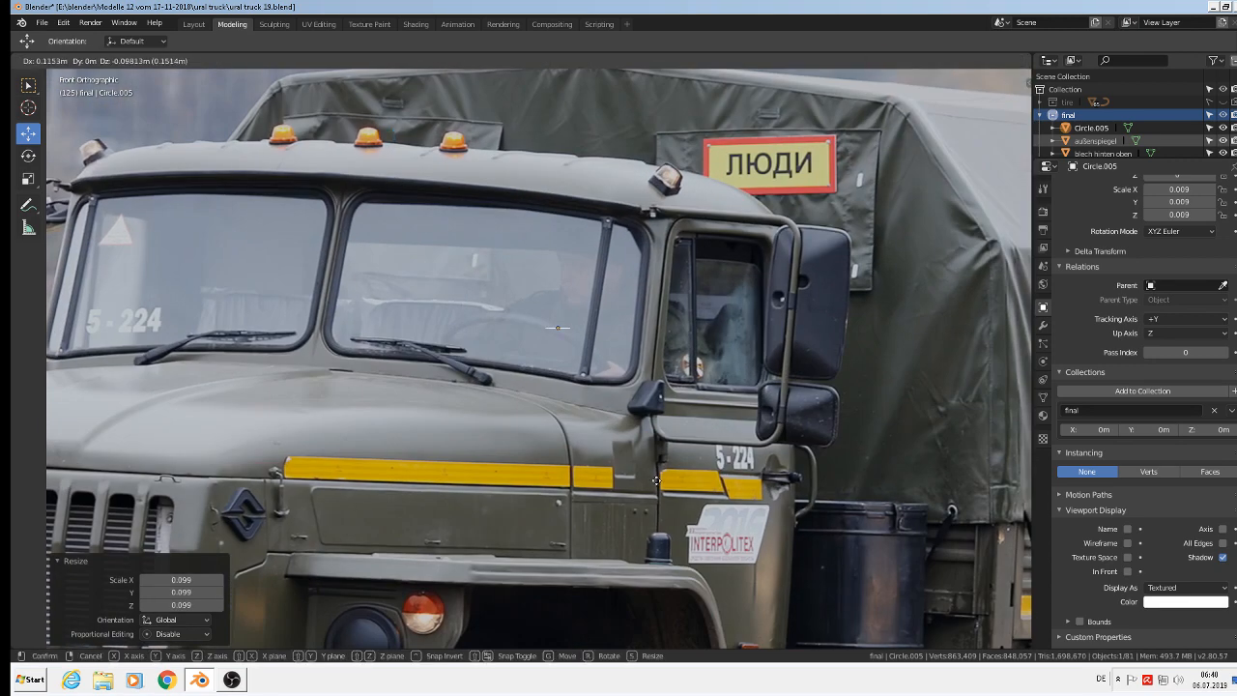
click(803, 89)
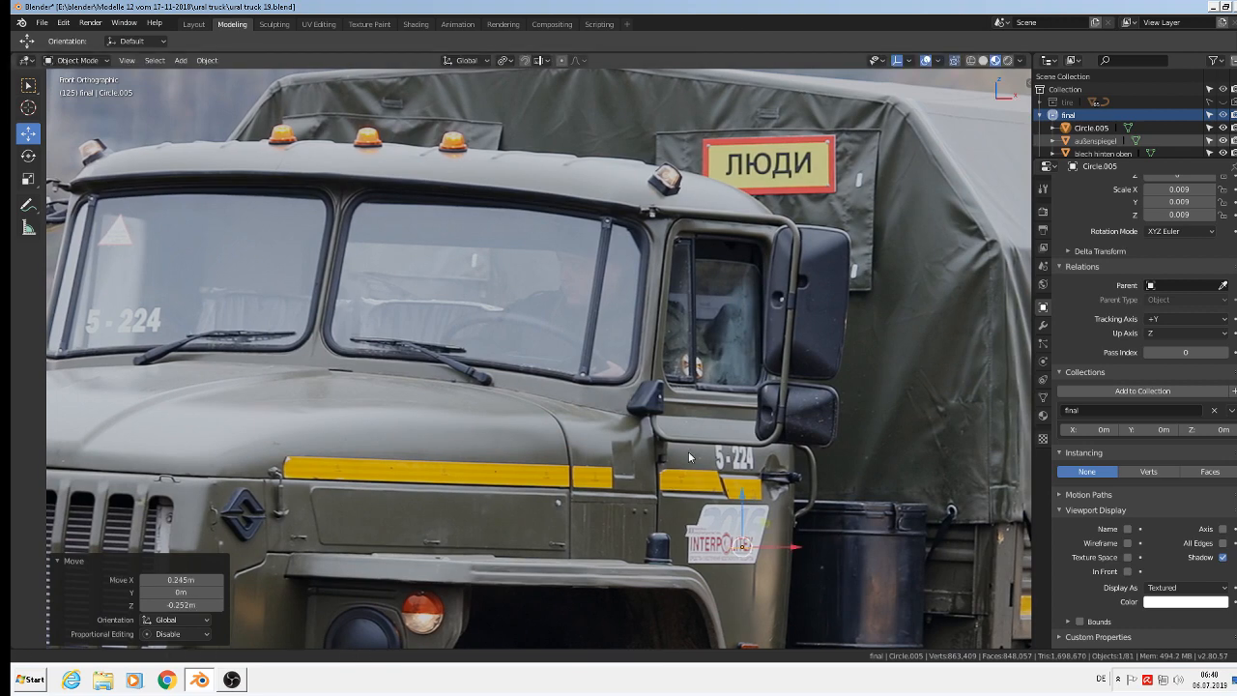
shift+middle_drag(696, 235, 565, 107)
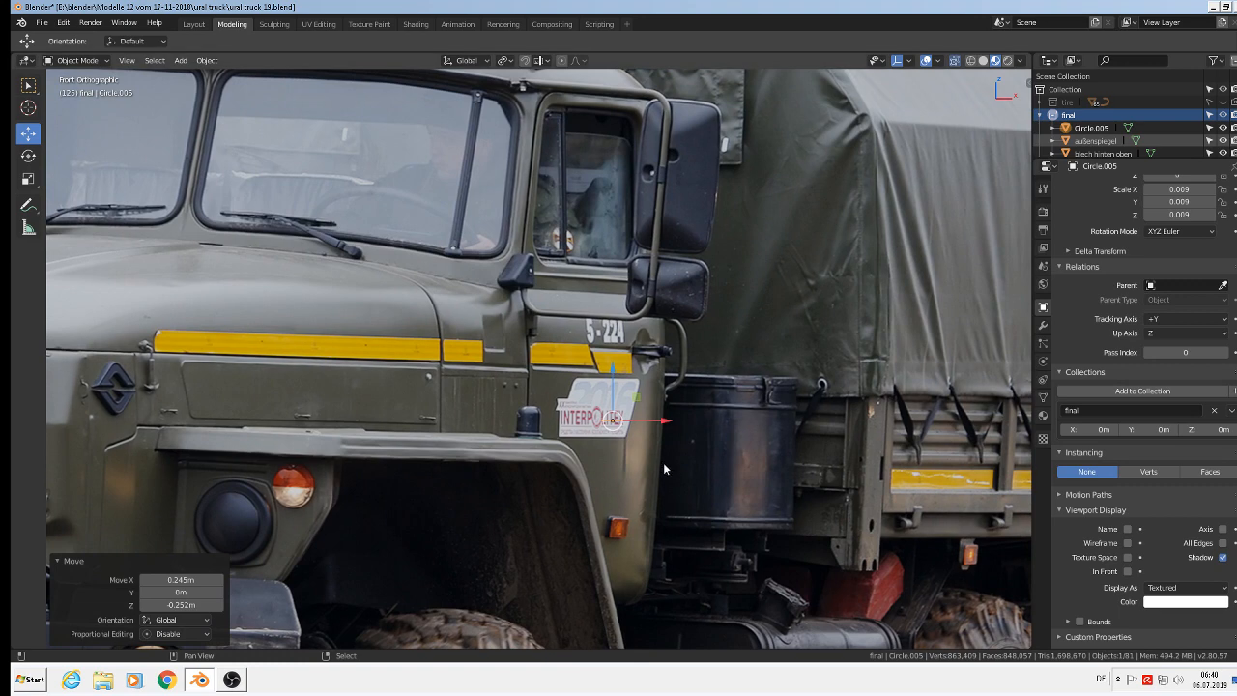
shift+middle_drag(537, 274, 507, 223)
shift+middle_drag(719, 465, 472, 168)
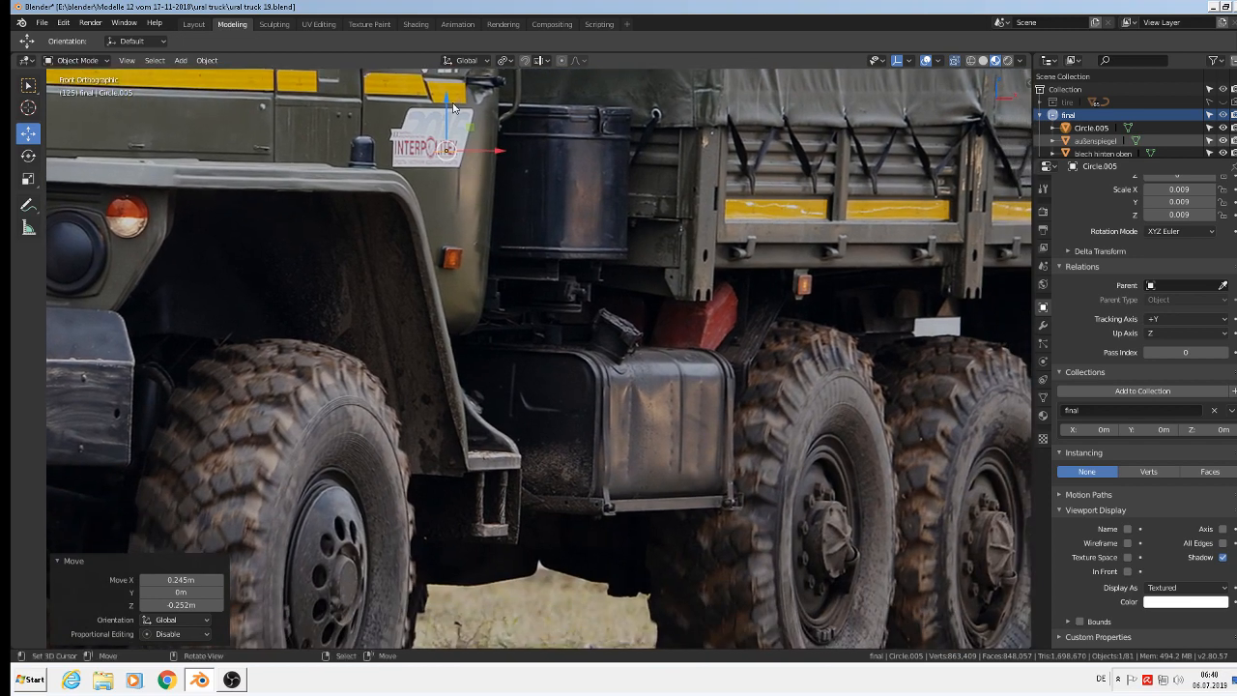
key(g)
click(541, 441)
scroll(481, 479, up, 5)
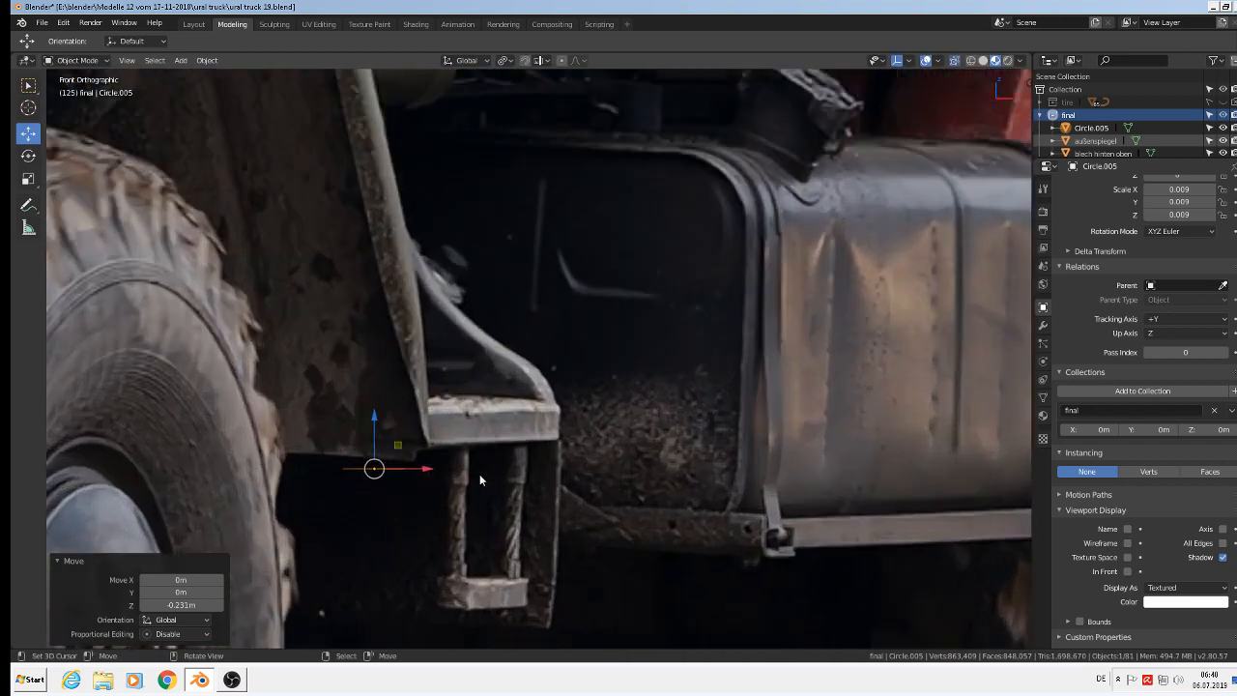
Fit the circle to the top of the footstep's front rod, shifting it about 0.024 m in X and scaling it to about 0.004.
key(g)
click(528, 468)
key(s)
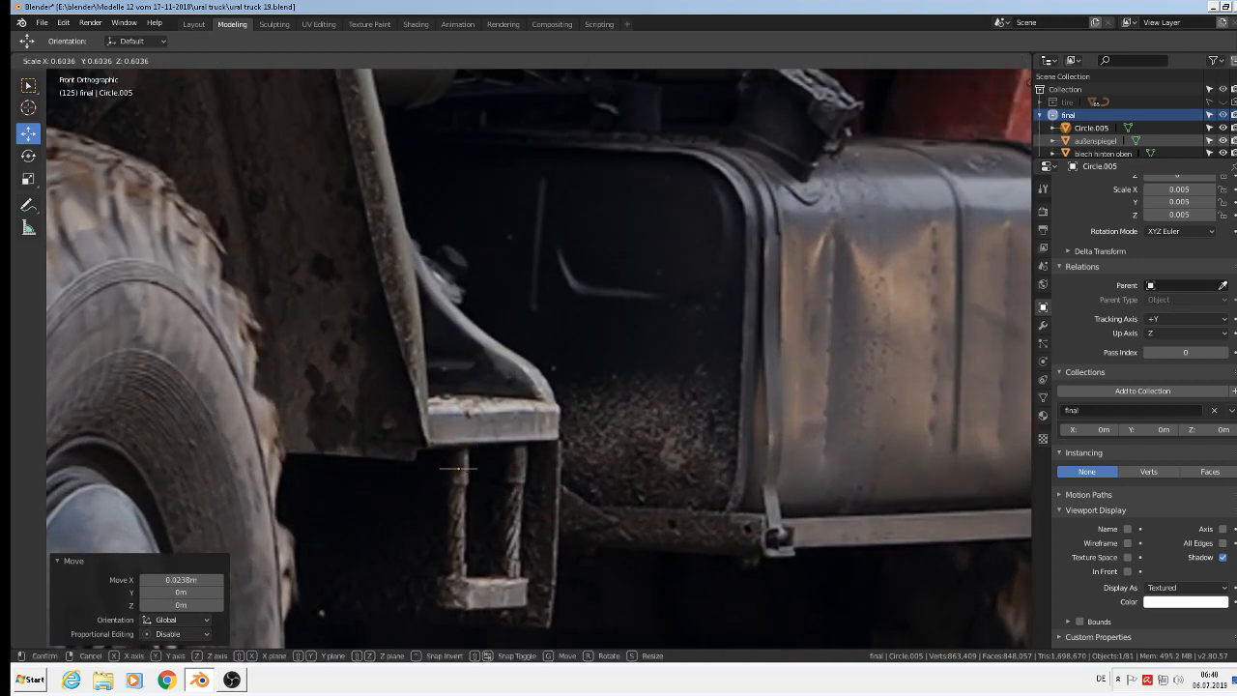
click(483, 465)
drag(454, 423, 454, 401)
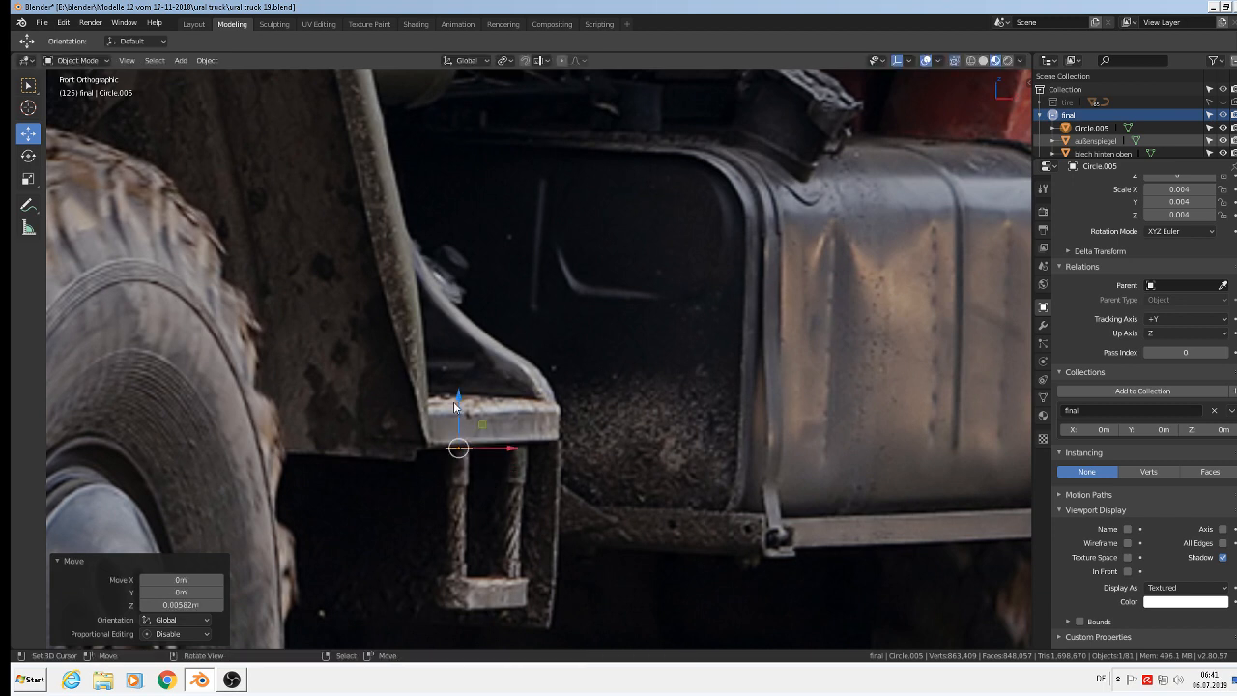
Extrude the circle downward into the front rod's upper collar, followed by a slightly narrower shaft about 0.021 m long.
key(Tab)
key(e)
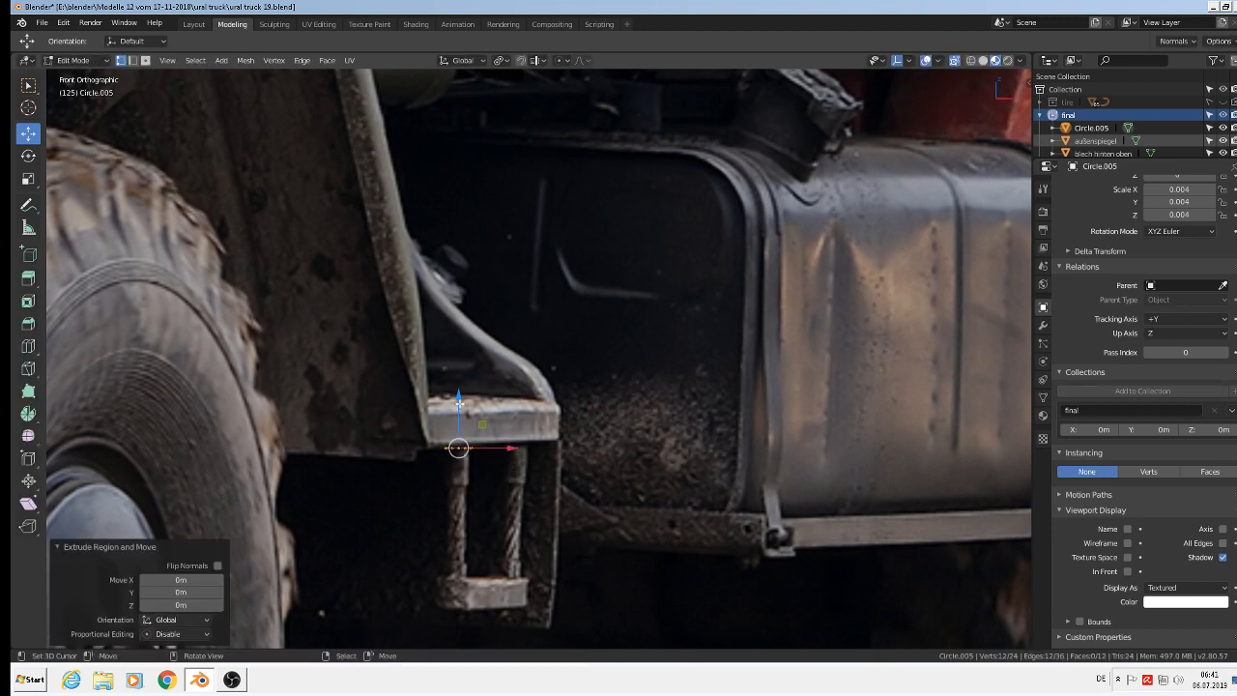
drag(460, 435, 459, 439)
key(e)
key(s)
click(514, 497)
key(e)
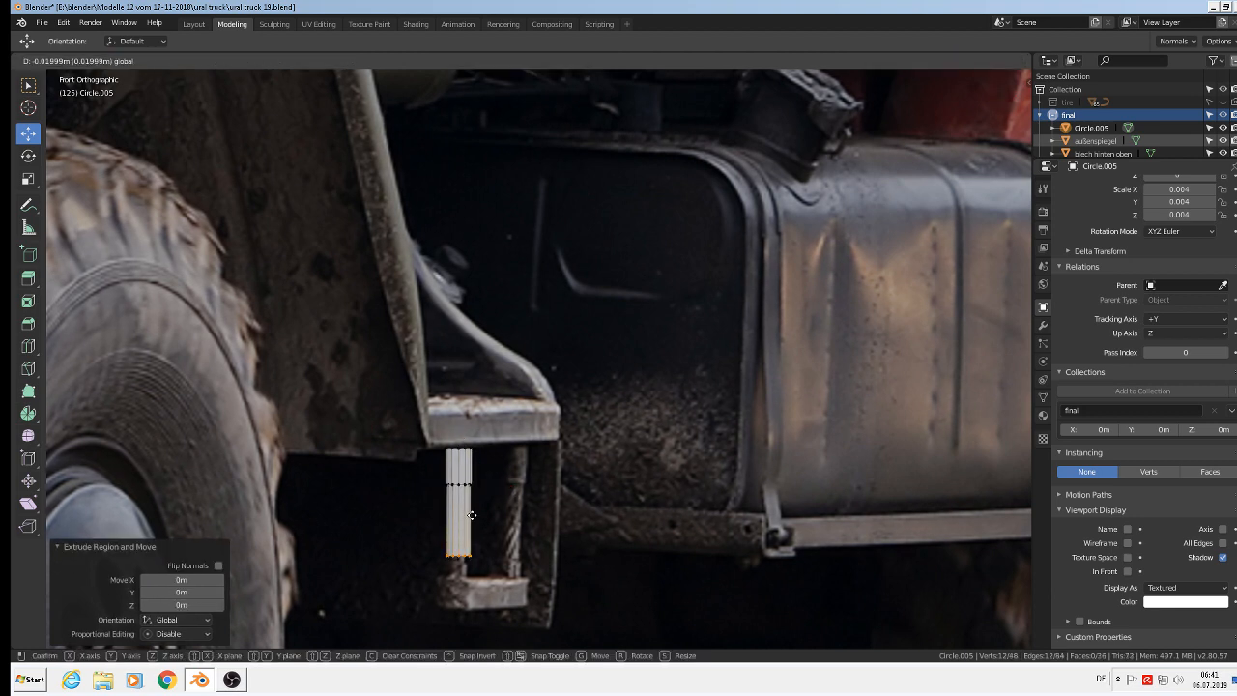
click(472, 522)
Widen a new ring at the shaft's lower end by a factor of about 1.1 and extrude it down about 0.0047 m as the bottom collar.
key(e)
key(s)
key(Escape)
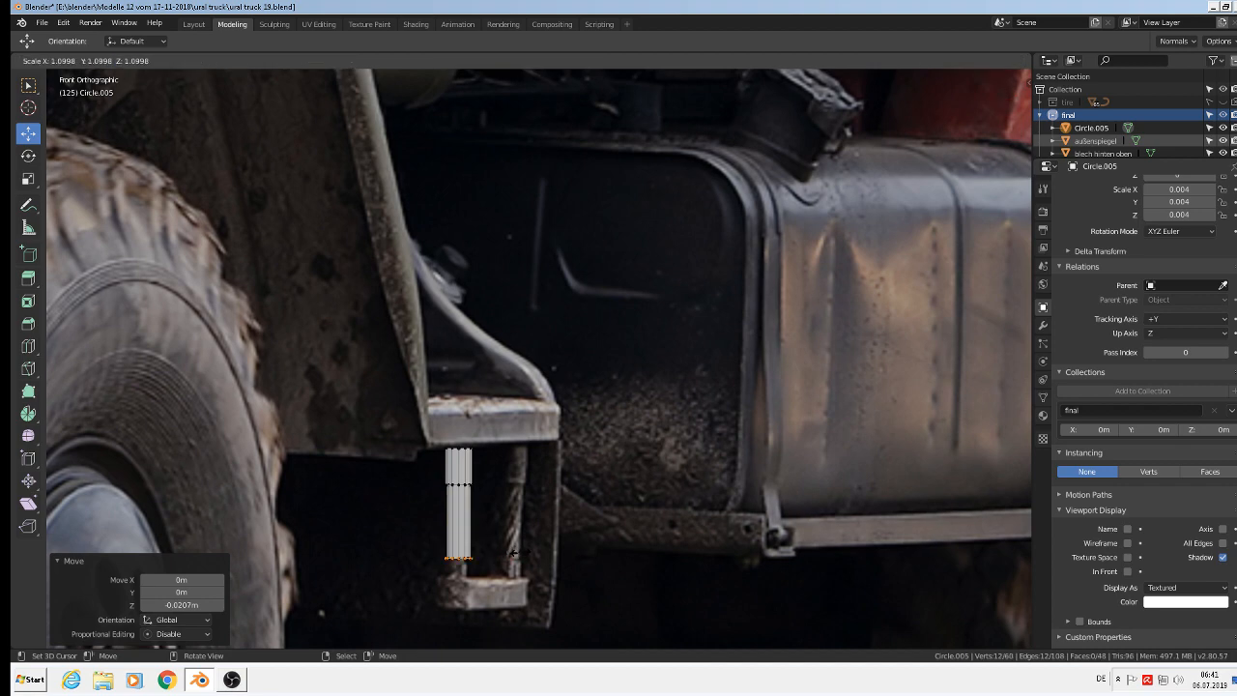
key(e)
key(Escape)
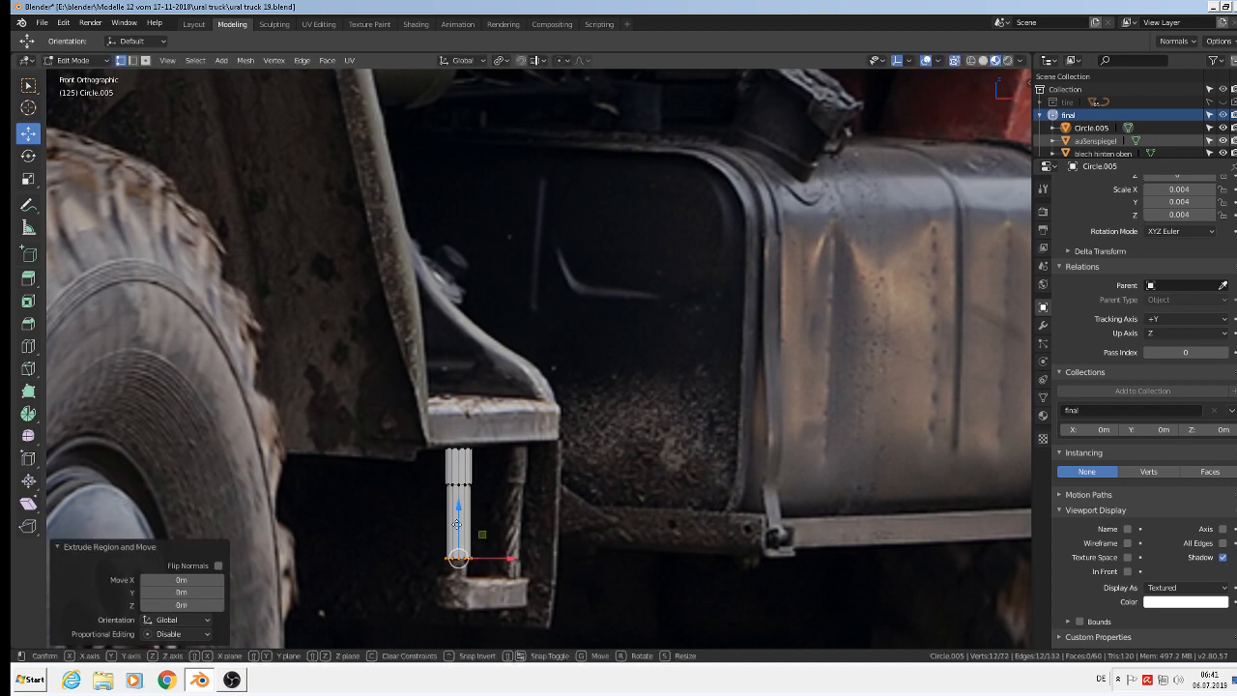
drag(459, 514, 461, 522)
scroll(487, 503, down, 2)
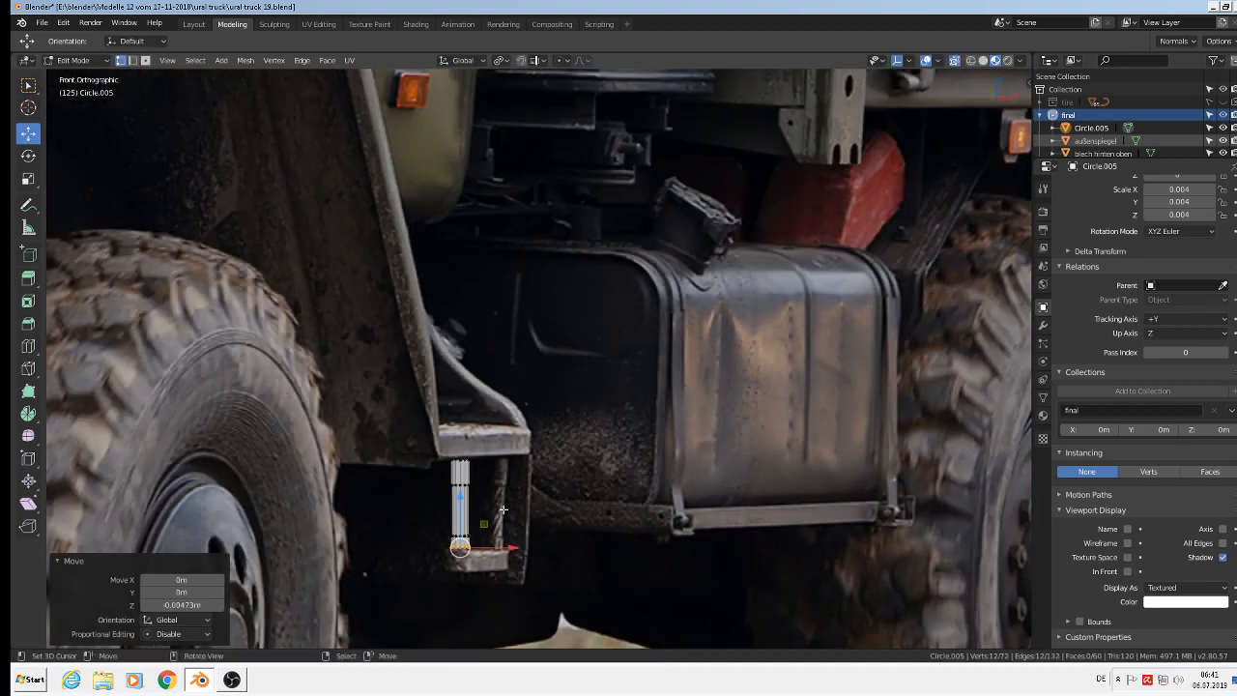
Try to select the edge loop around the lower rim of the rod's upper collar.
scroll(492, 507, up, 6)
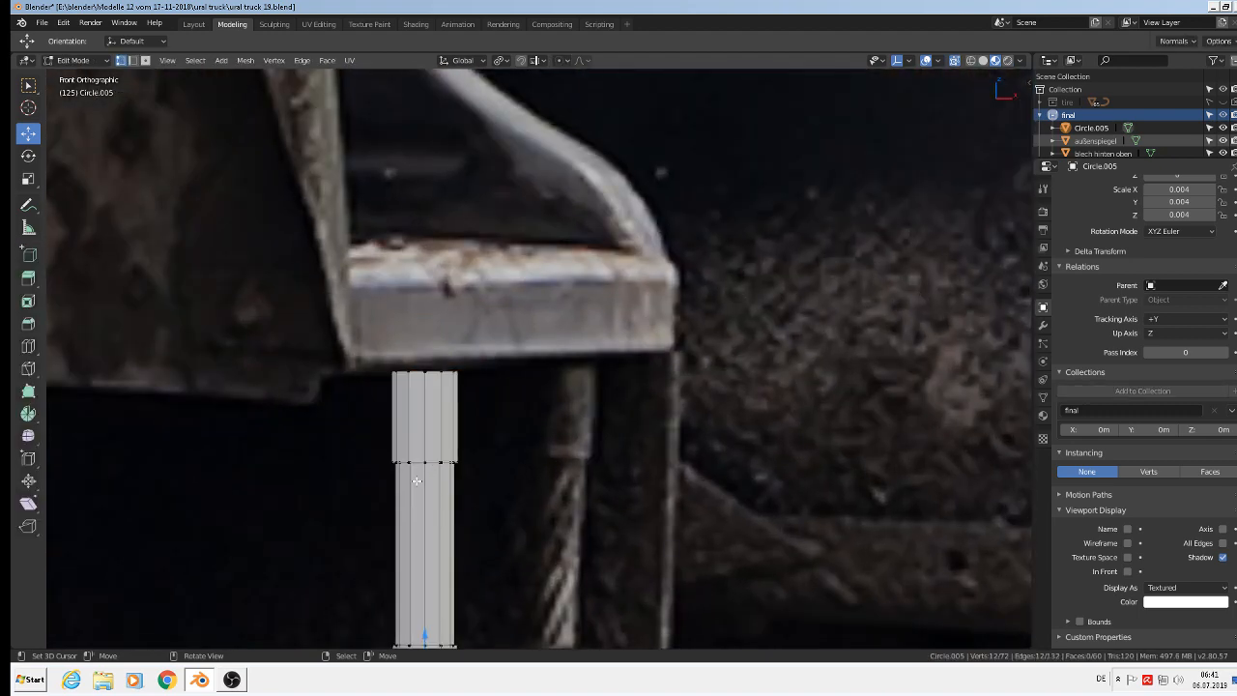
middle_drag(419, 482, 489, 489)
scroll(436, 471, up, 5)
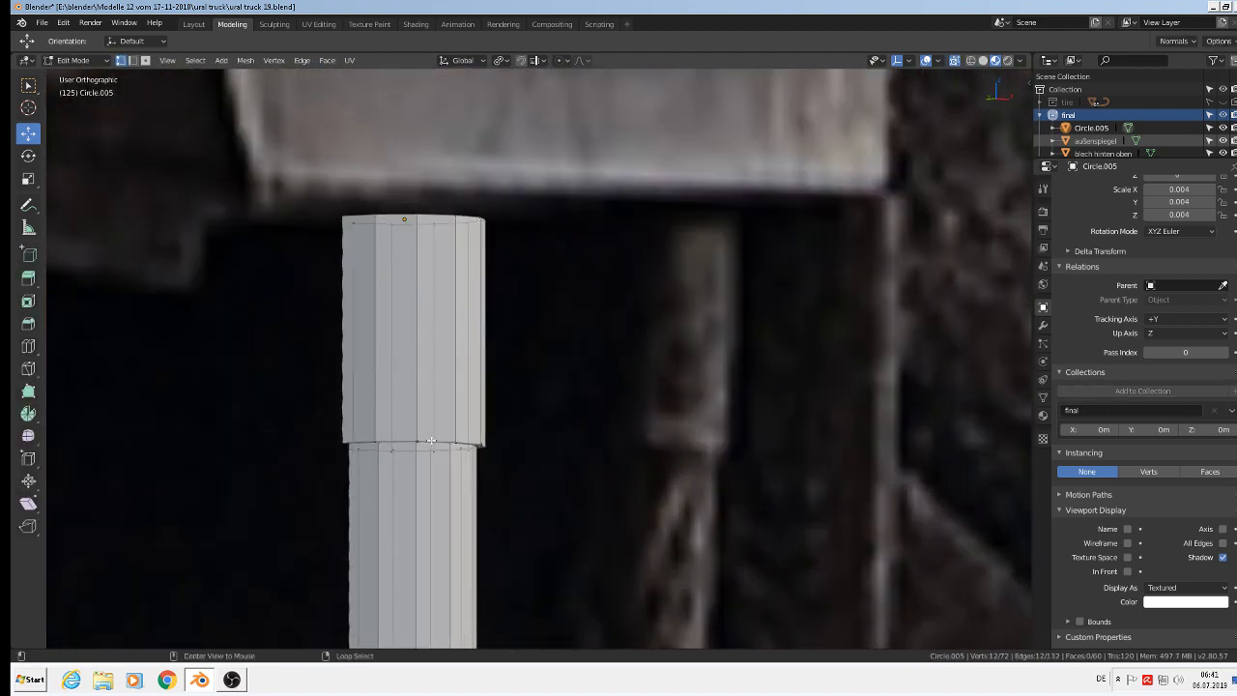
alt+click(432, 441)
alt+click(425, 445)
alt+click(418, 438)
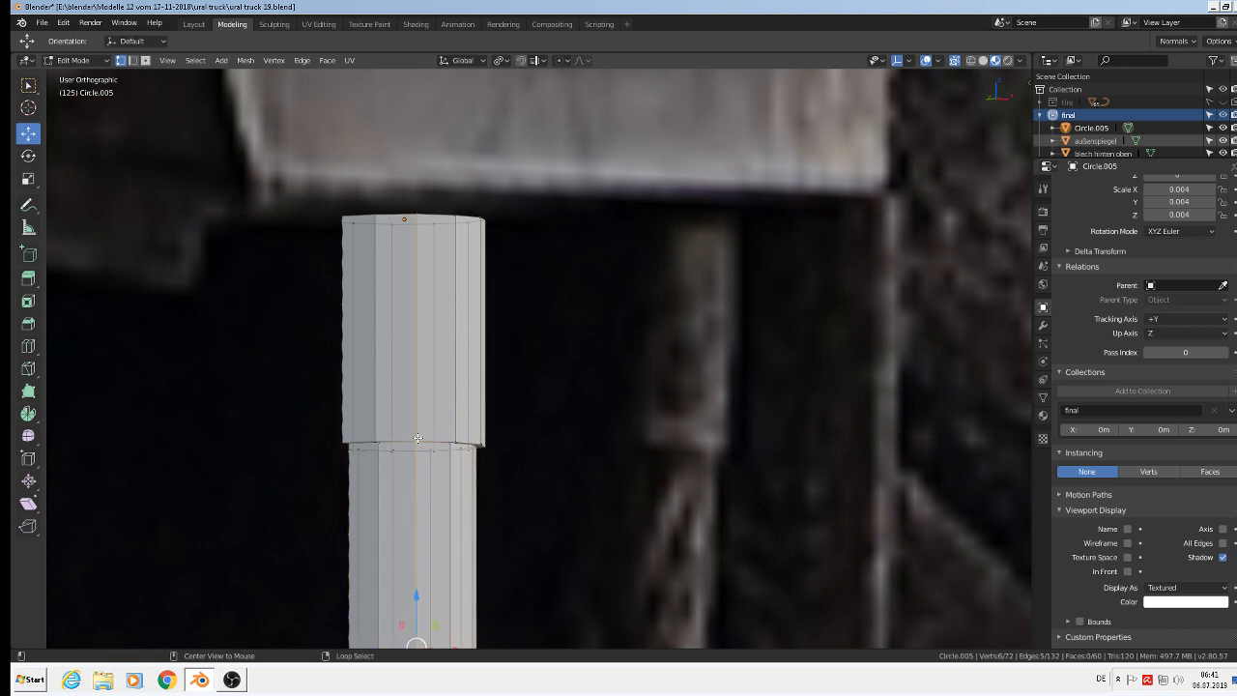
alt+click(485, 446)
alt+click(476, 446)
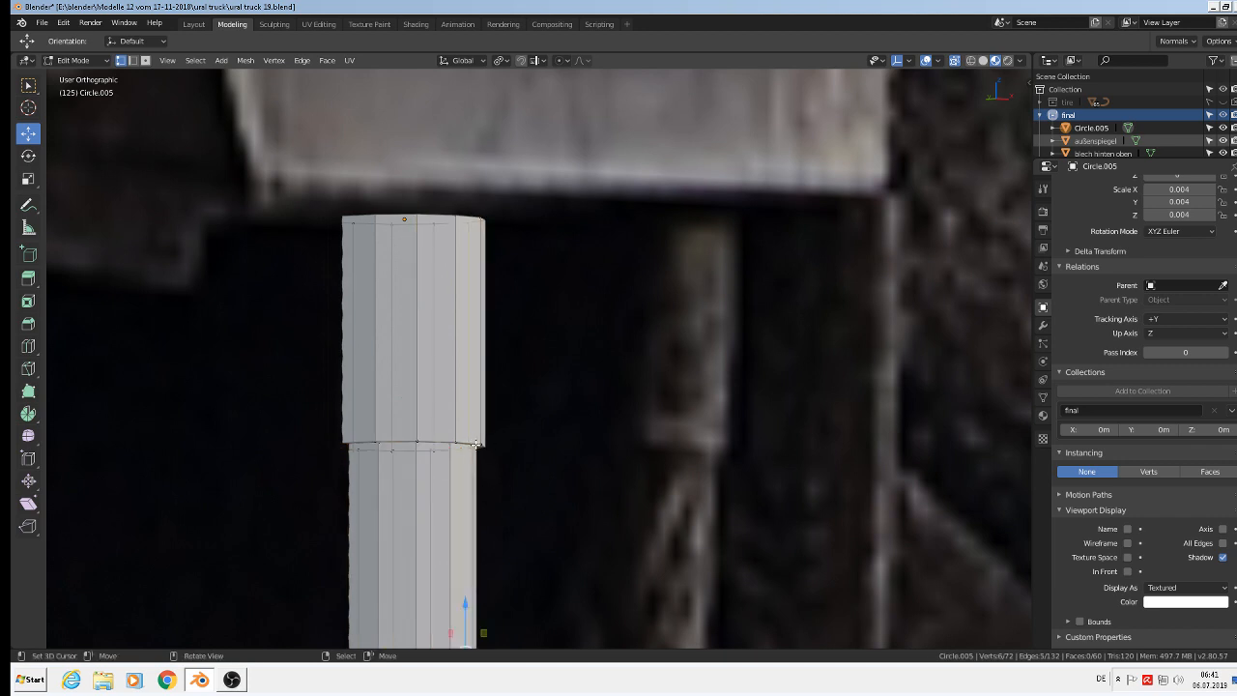
scroll(475, 445, down, 4)
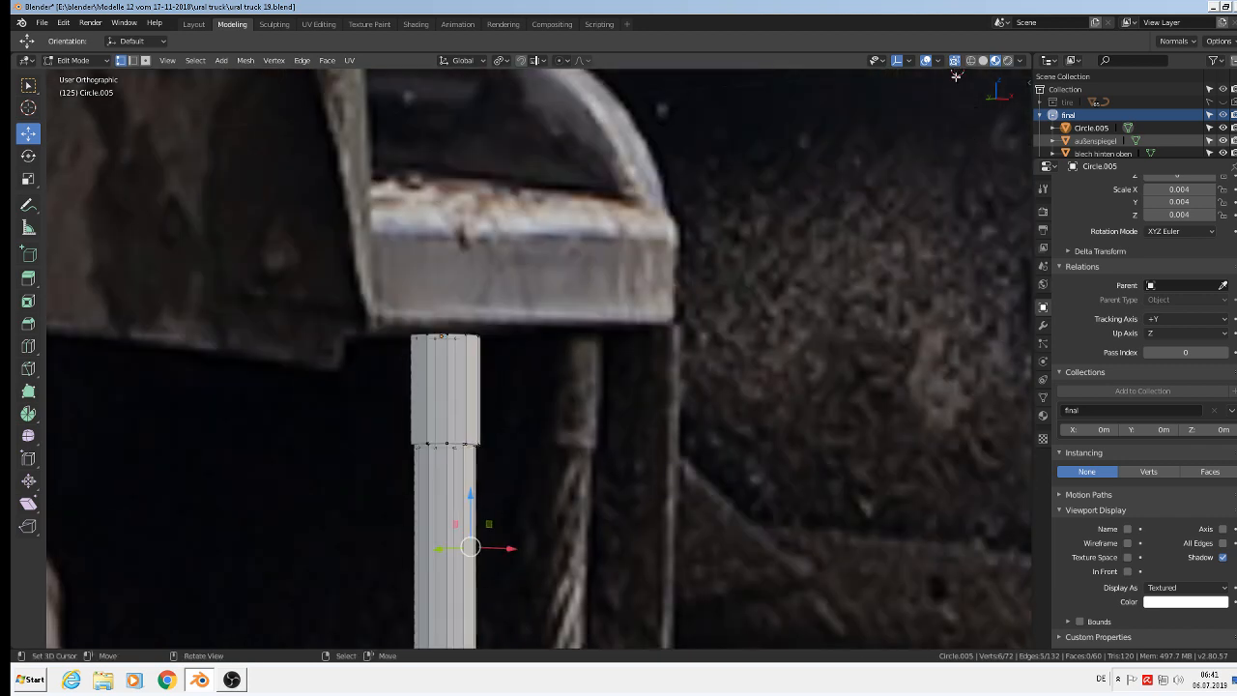
Move the whole rod about -0.061 m along Y, clear of the reference photo.
key(Tab)
scroll(549, 547, down, 4)
middle_drag(549, 547, 551, 532)
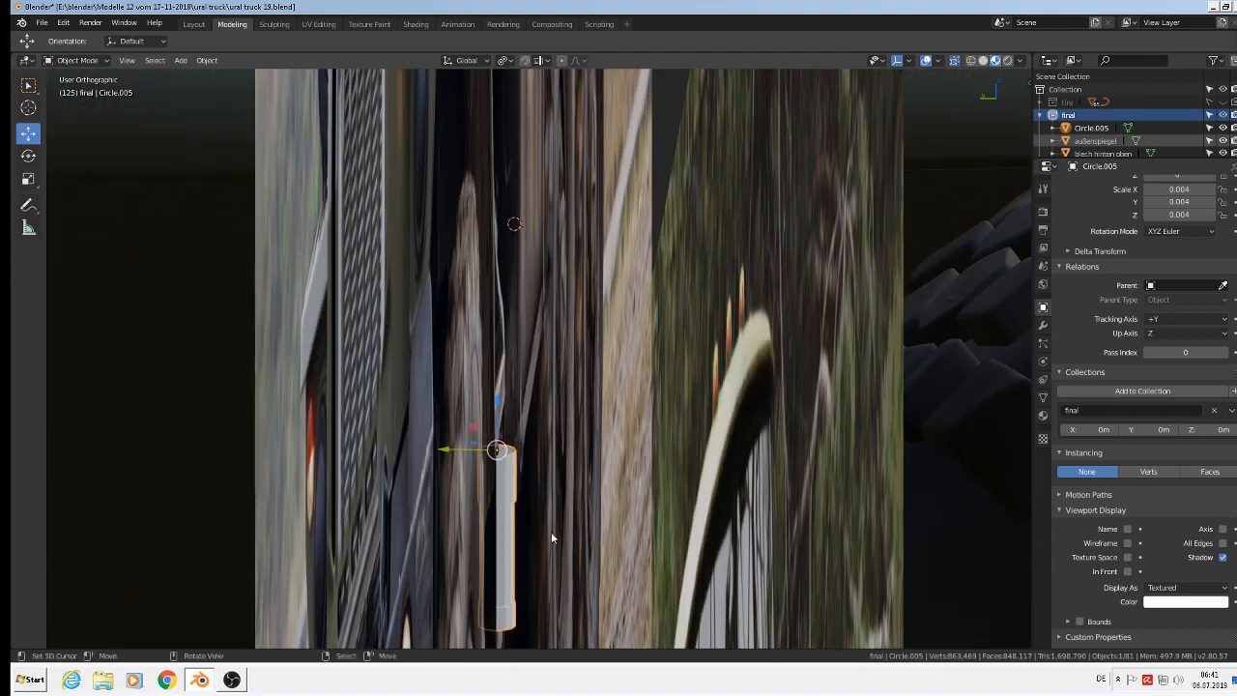
drag(449, 450, 774, 513)
Bevel the upper collar's bottom edge loop and the lower collar's top edge loop together with one segment, about 0.038 m wide.
scroll(834, 514, up, 5)
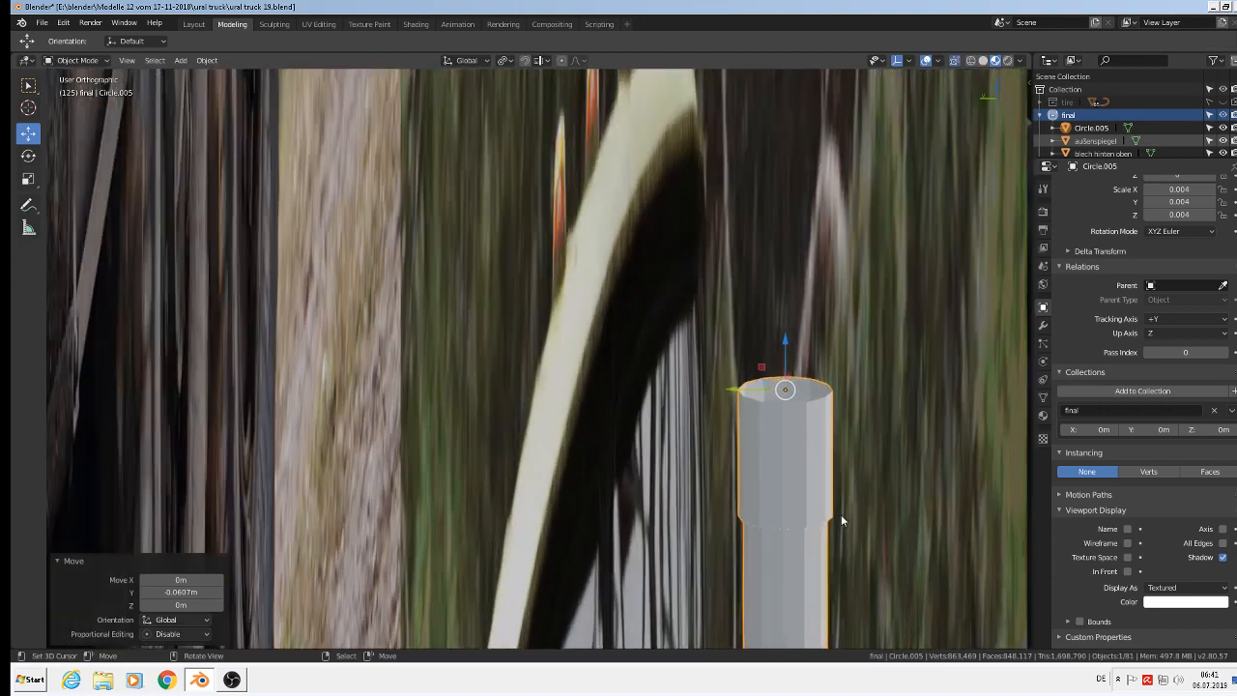
scroll(808, 463, up, 6)
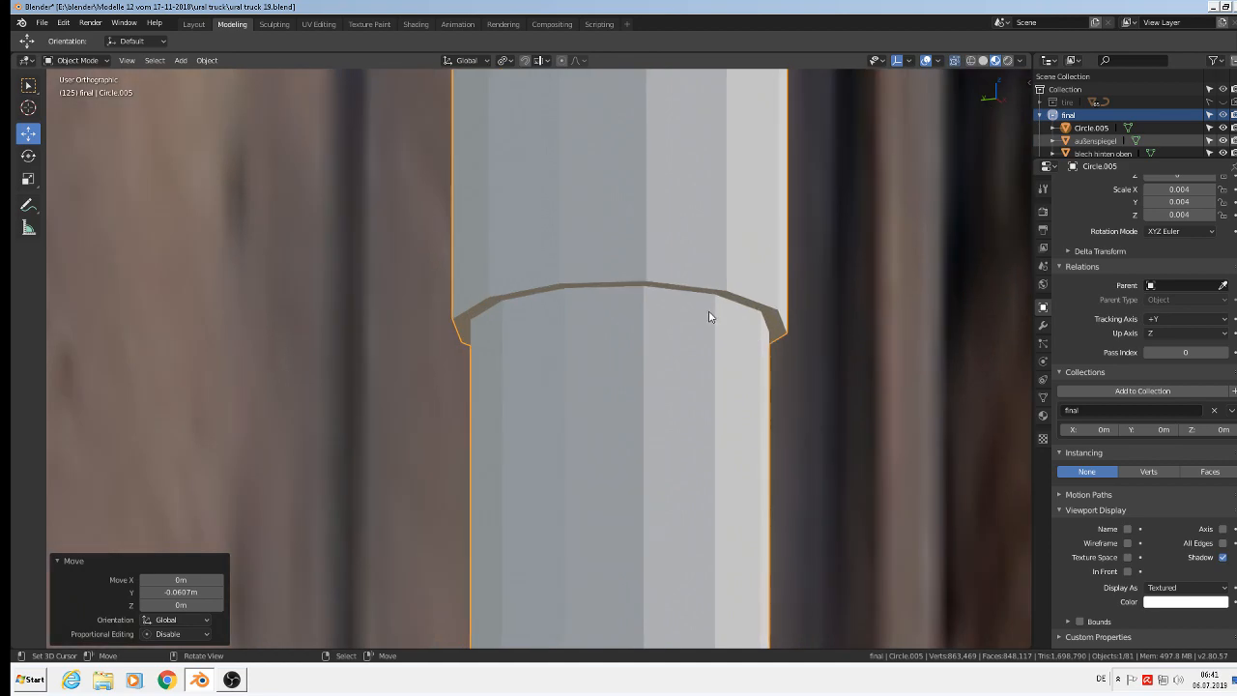
key(Tab)
alt+click(608, 282)
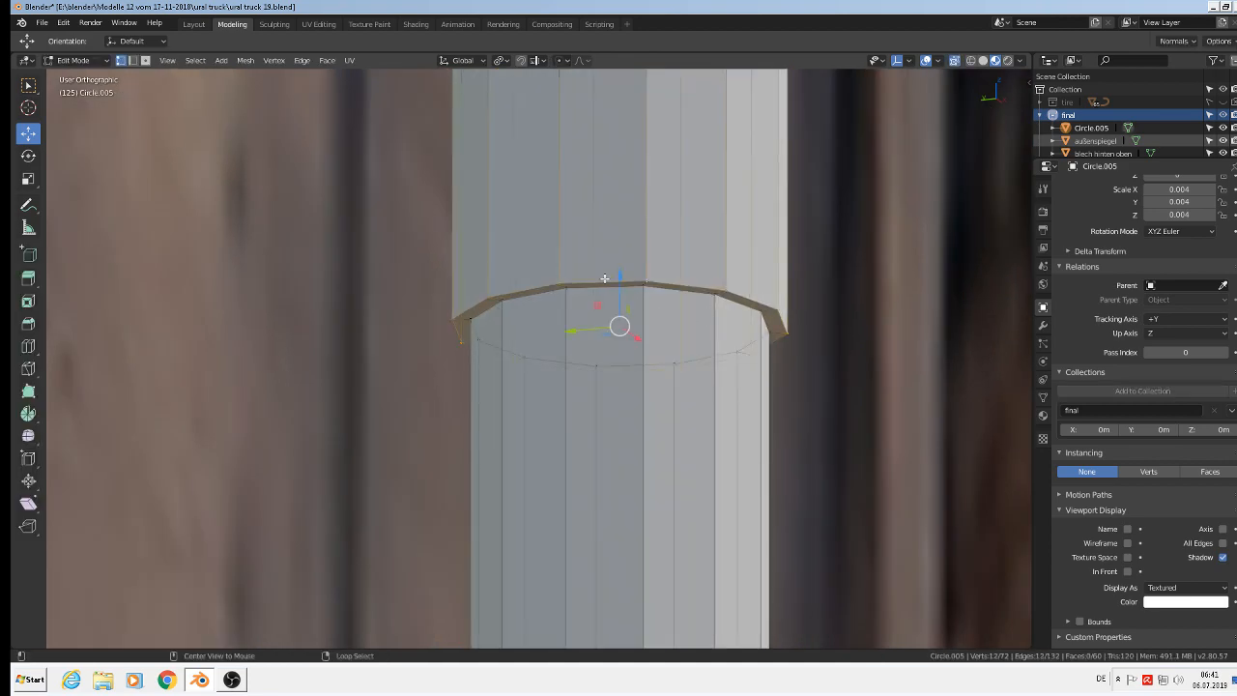
scroll(711, 503, down, 1)
scroll(712, 504, down, 2)
shift+middle_drag(744, 510, 765, 307)
scroll(732, 445, down, 5)
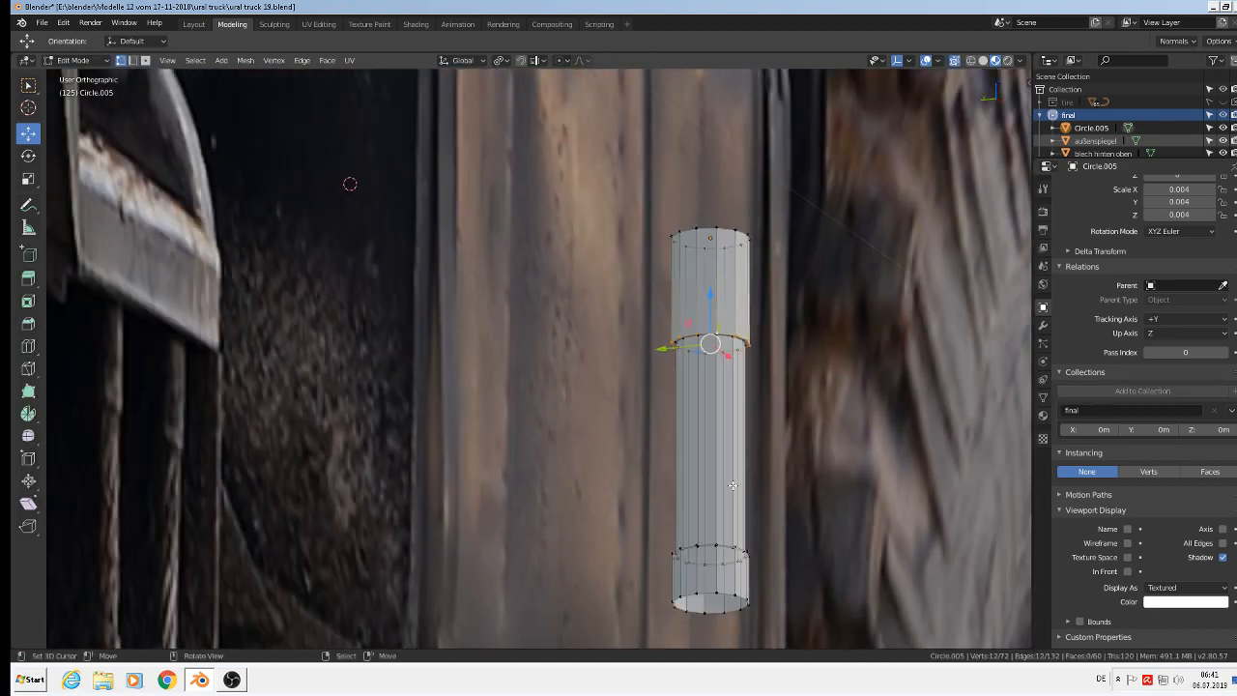
scroll(739, 538, up, 3)
middle_drag(734, 557, 686, 674)
middle_drag(631, 631, 623, 617)
scroll(623, 615, up, 6)
alt+shift+click(626, 484)
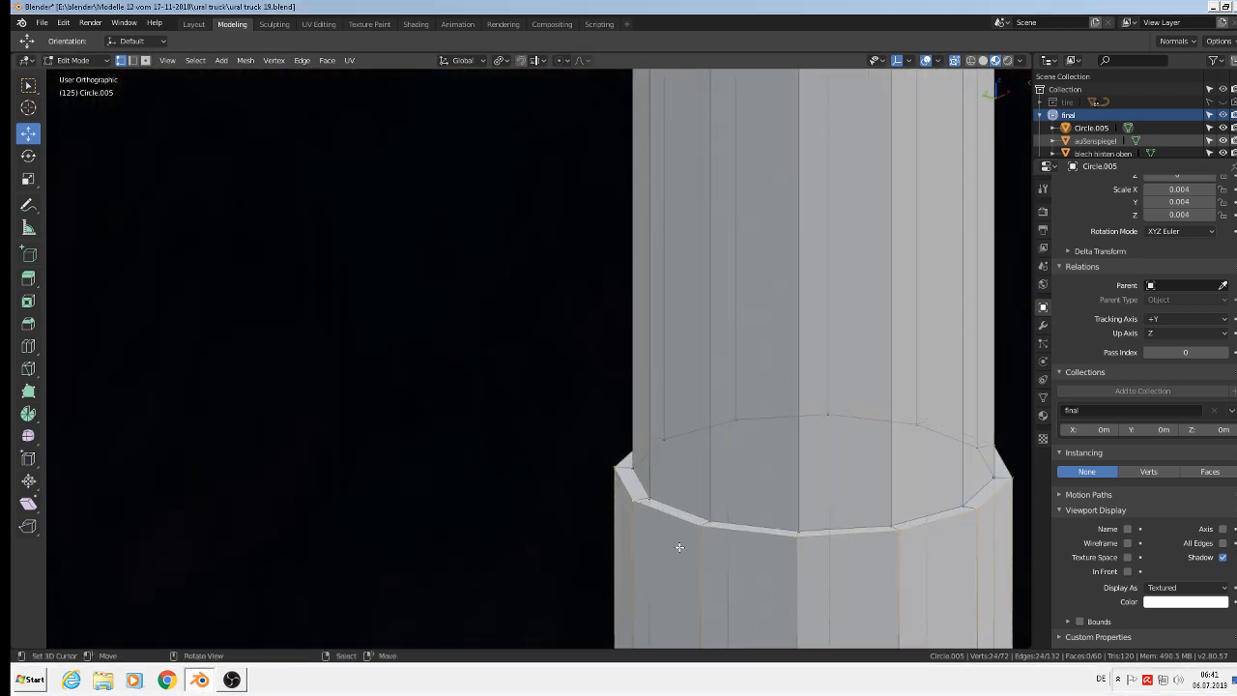
key(ctrl+b)
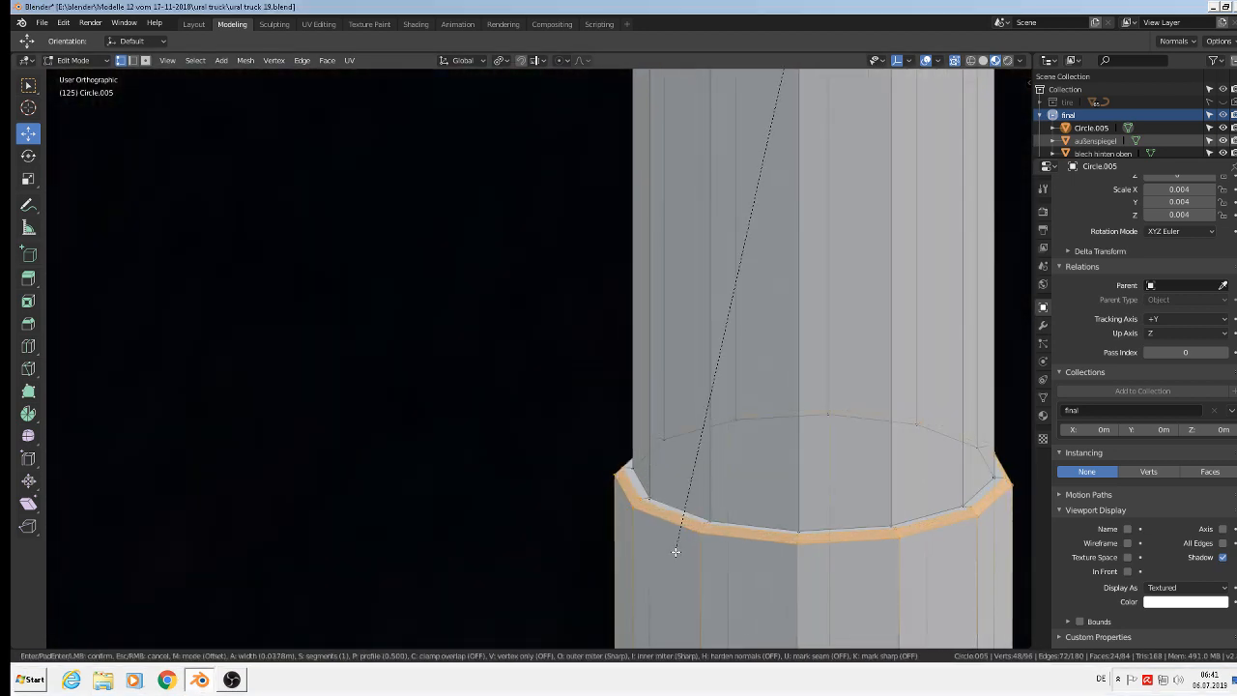
click(676, 551)
Shade the rod object smooth and apply its rotation and scale.
key(Tab)
scroll(675, 525, down, 15)
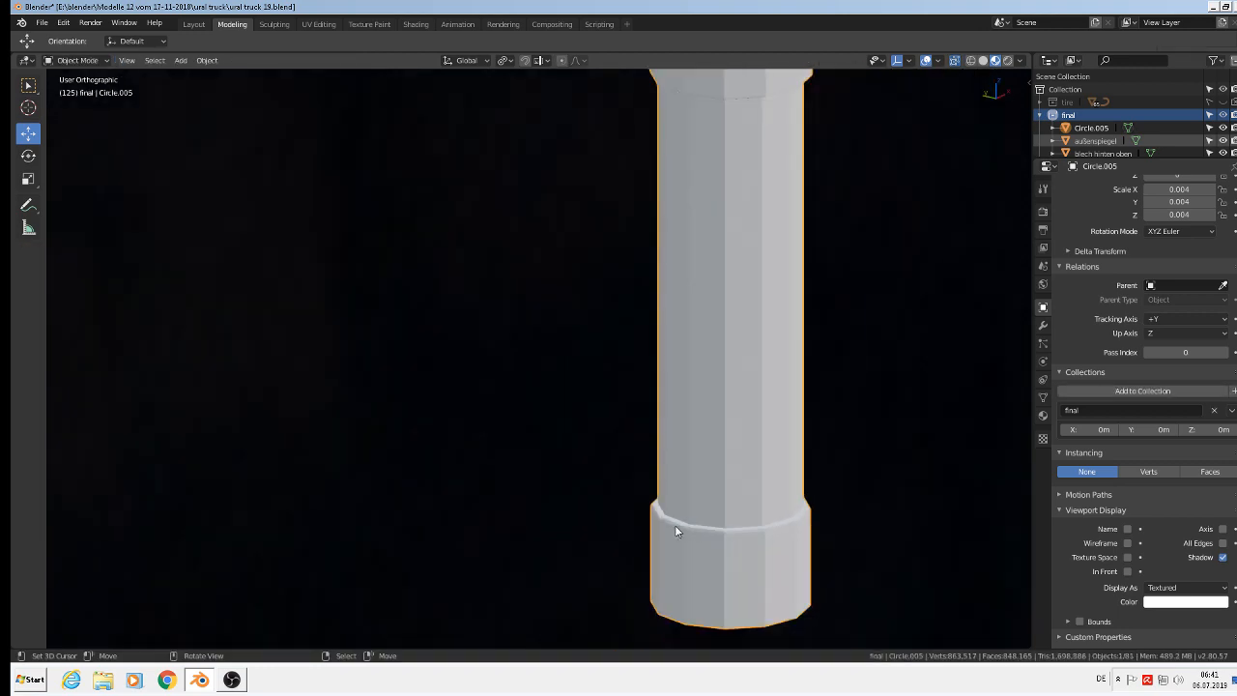
scroll(702, 503, up, 5)
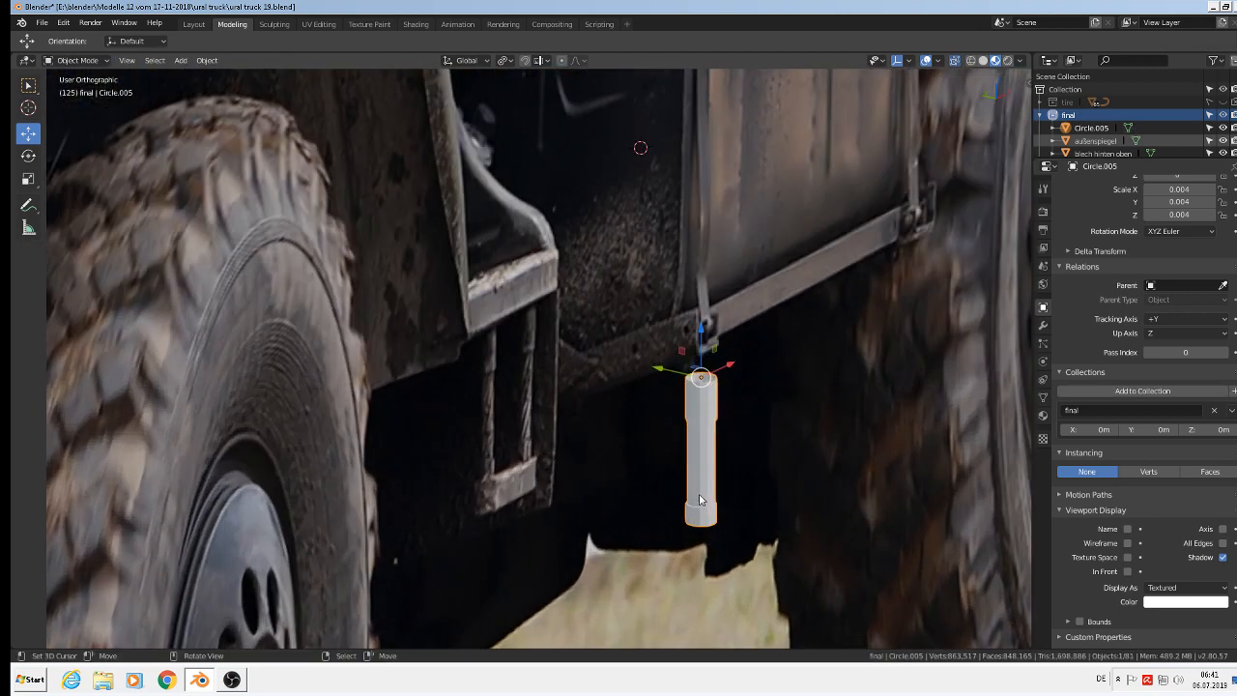
click(207, 60)
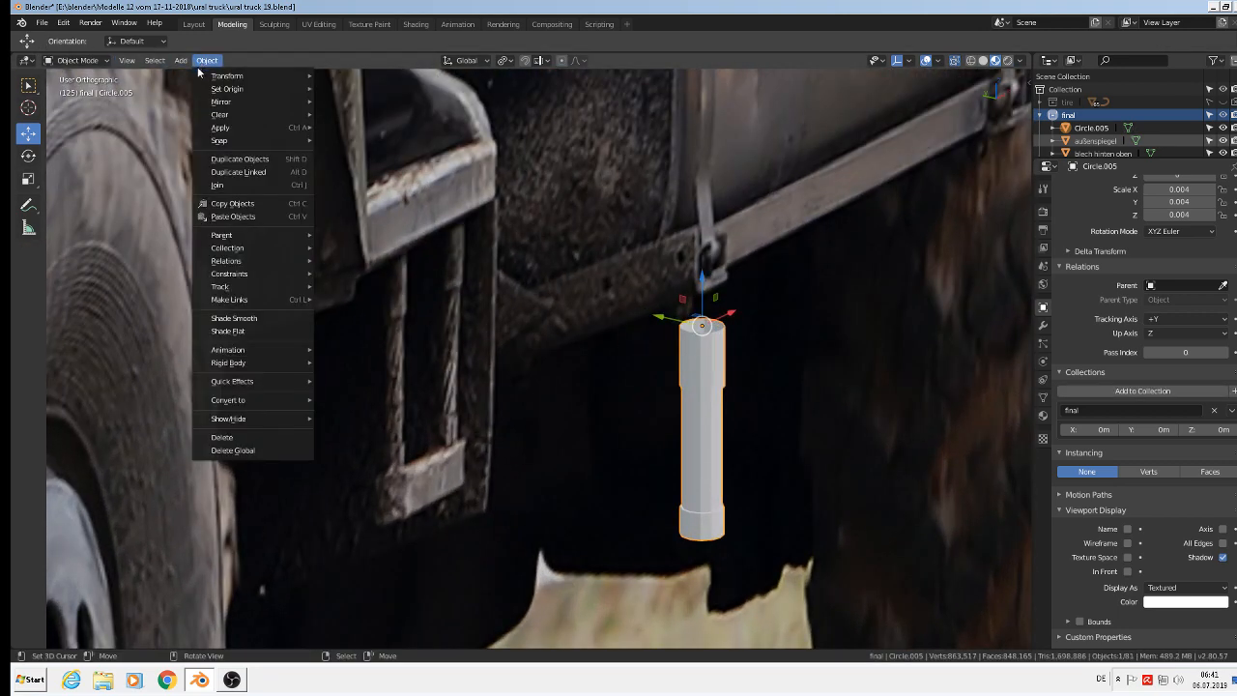
click(249, 318)
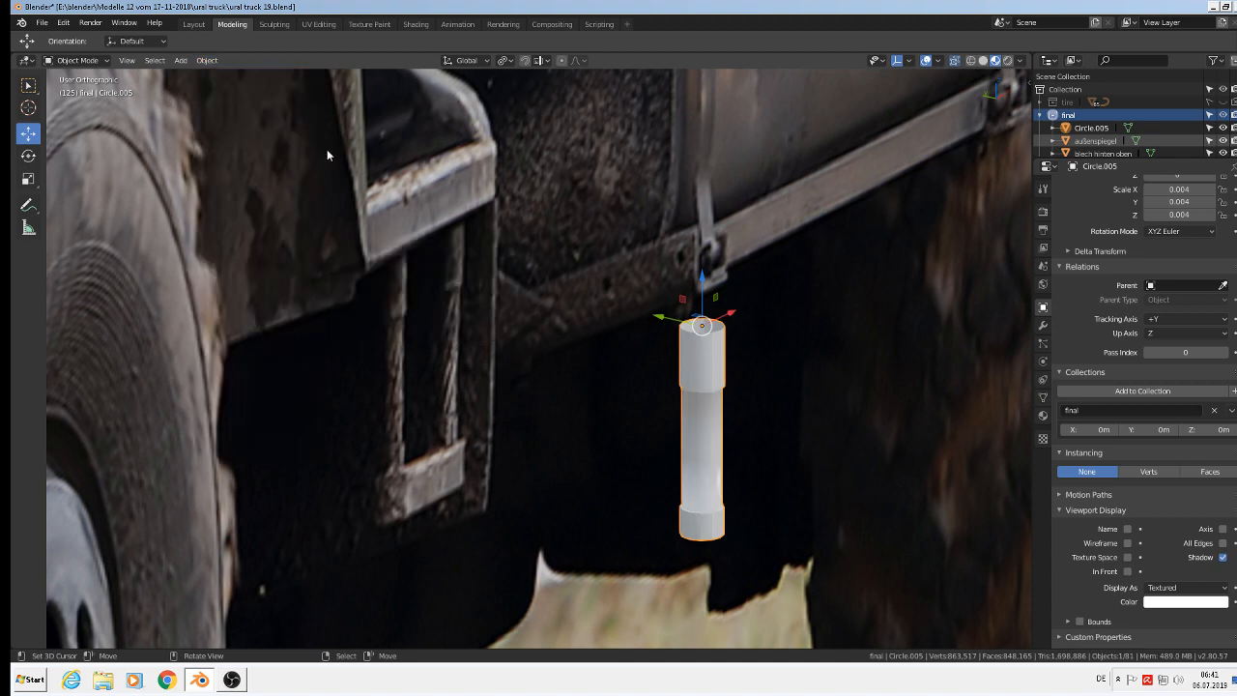
click(205, 61)
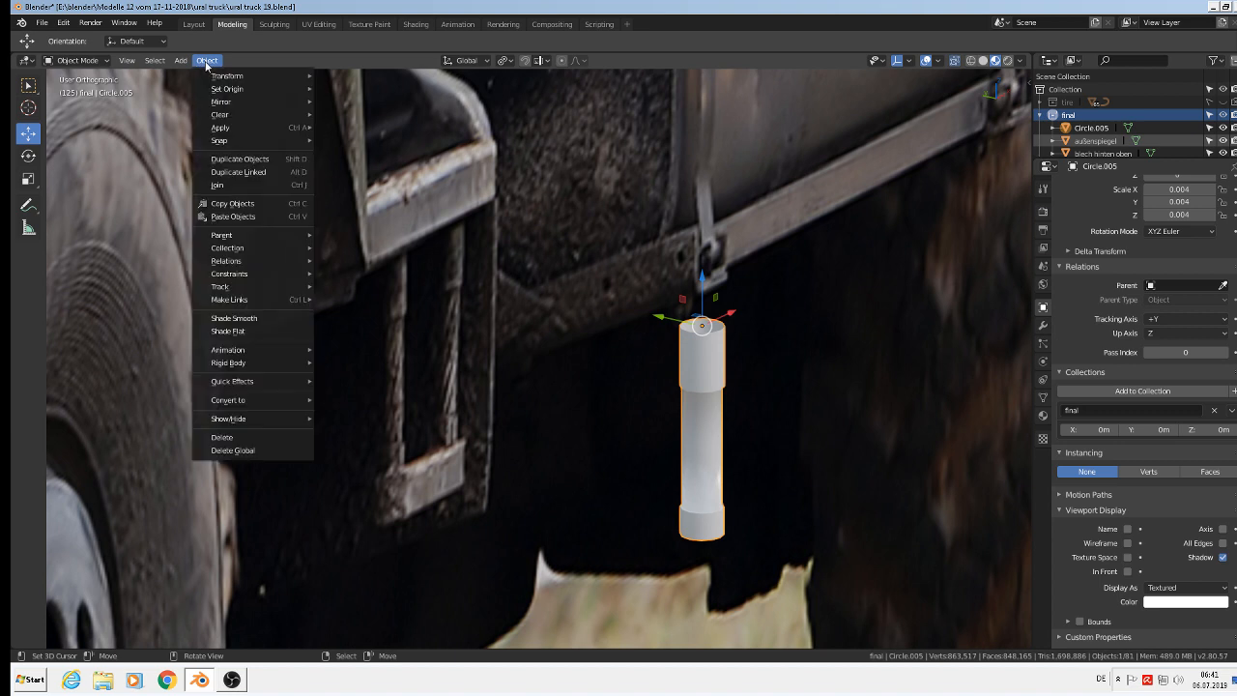
mouse_move(255, 128)
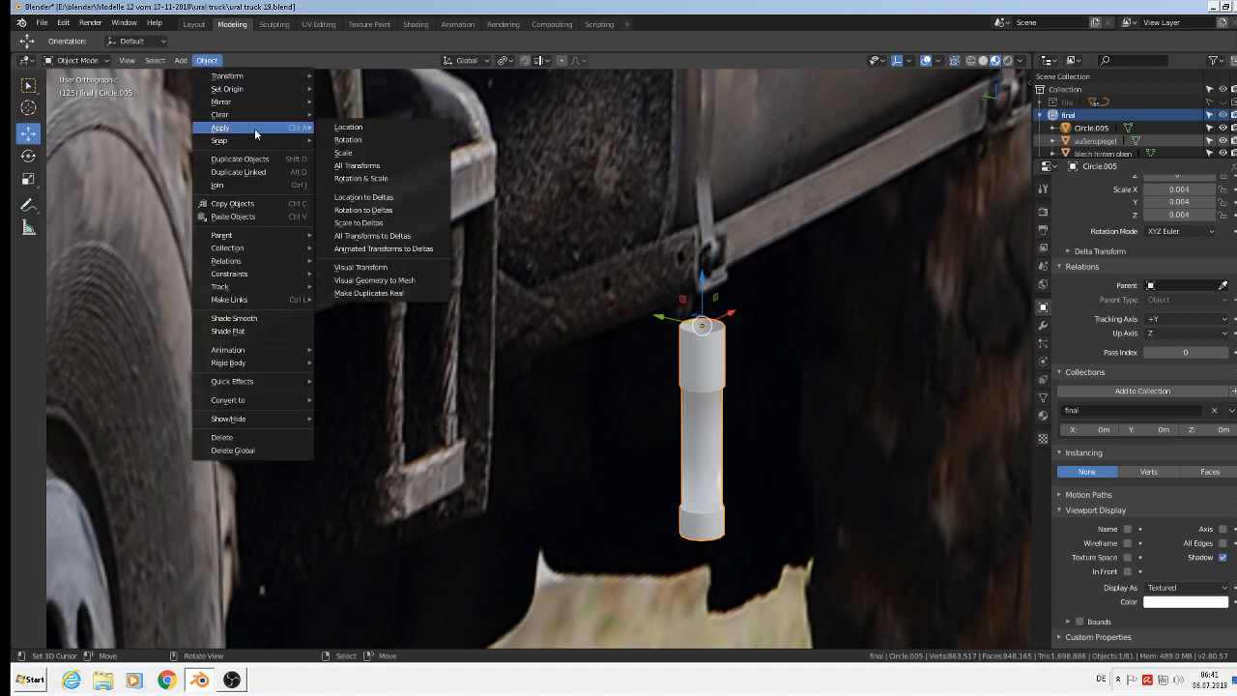
click(390, 182)
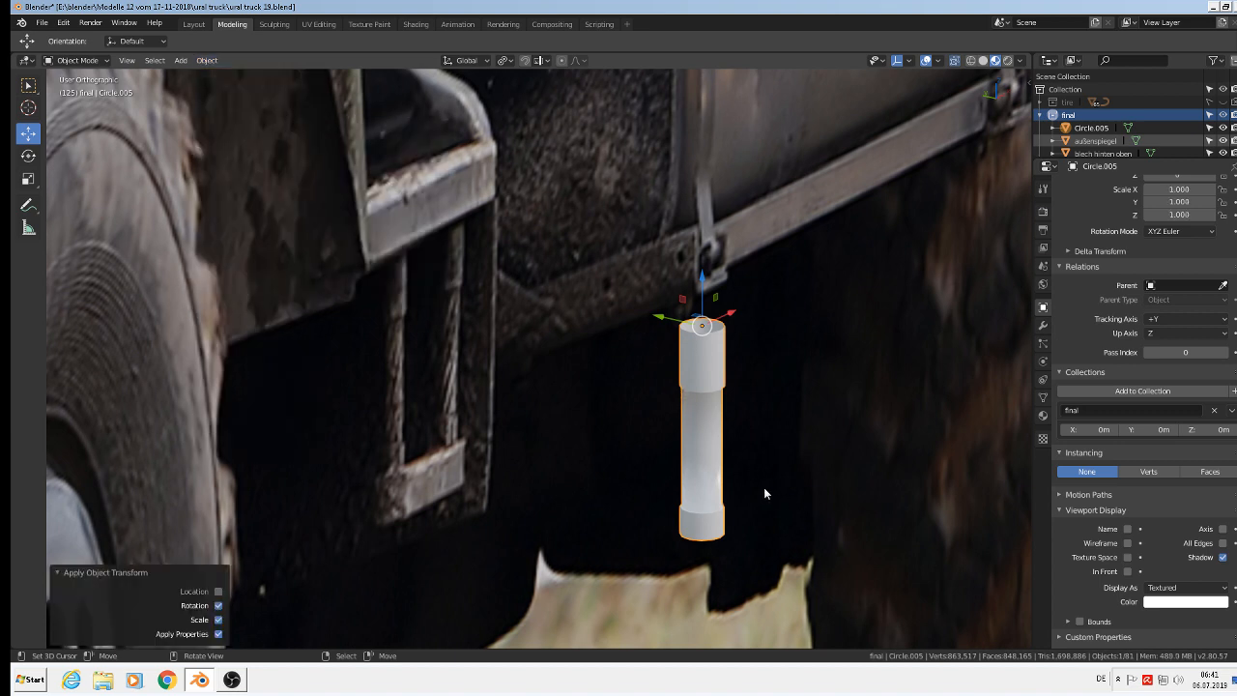
Place the 3D cursor below the rod and add a 12-vertex mesh circle with a 1 m radius there.
shift+middle_drag(749, 506, 515, 100)
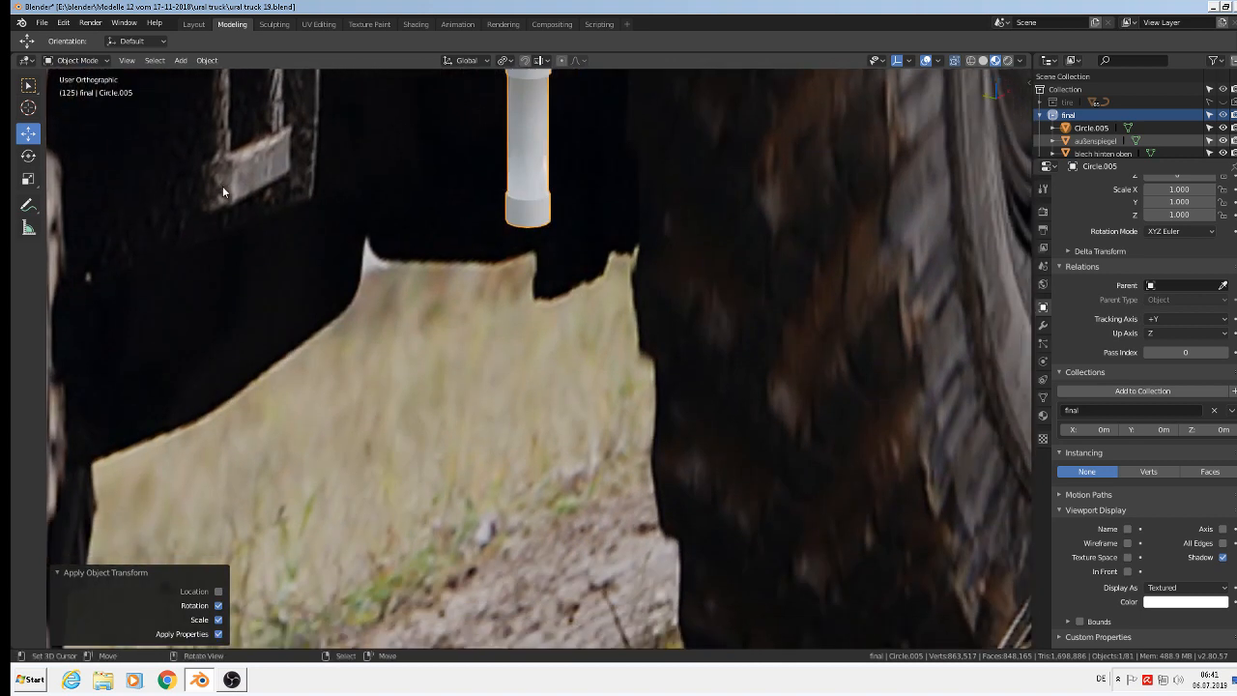
shift+right_click(525, 278)
click(180, 60)
mouse_move(191, 77)
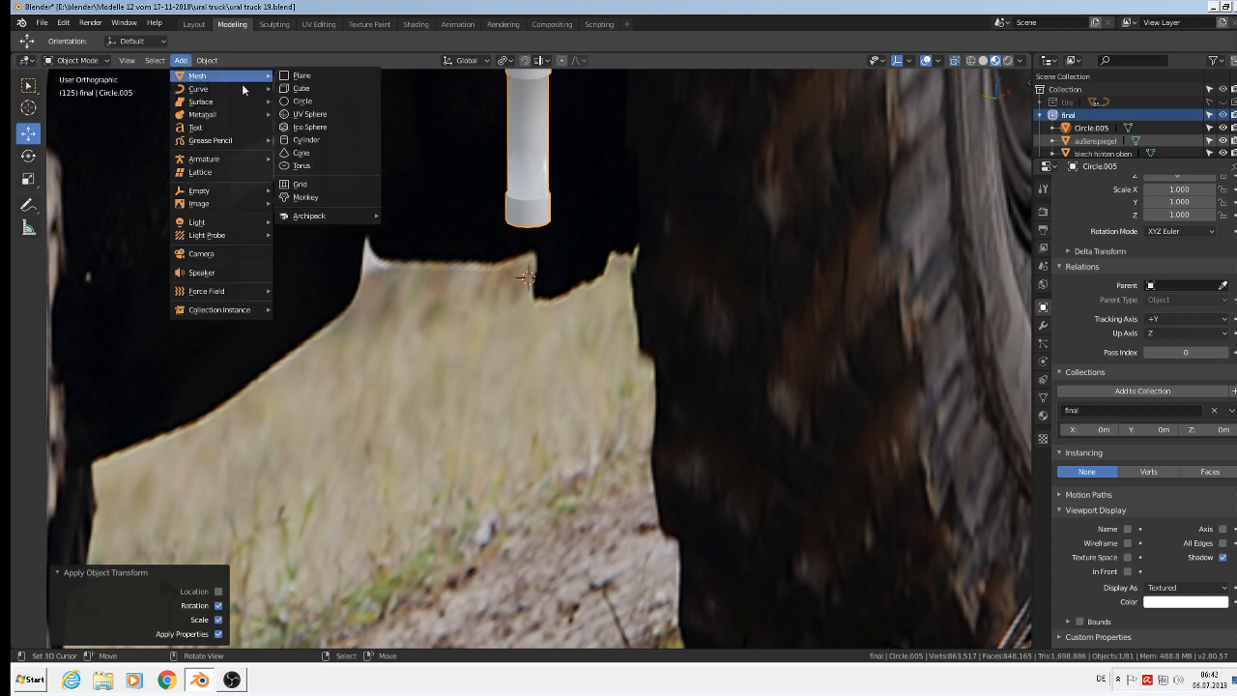
click(305, 101)
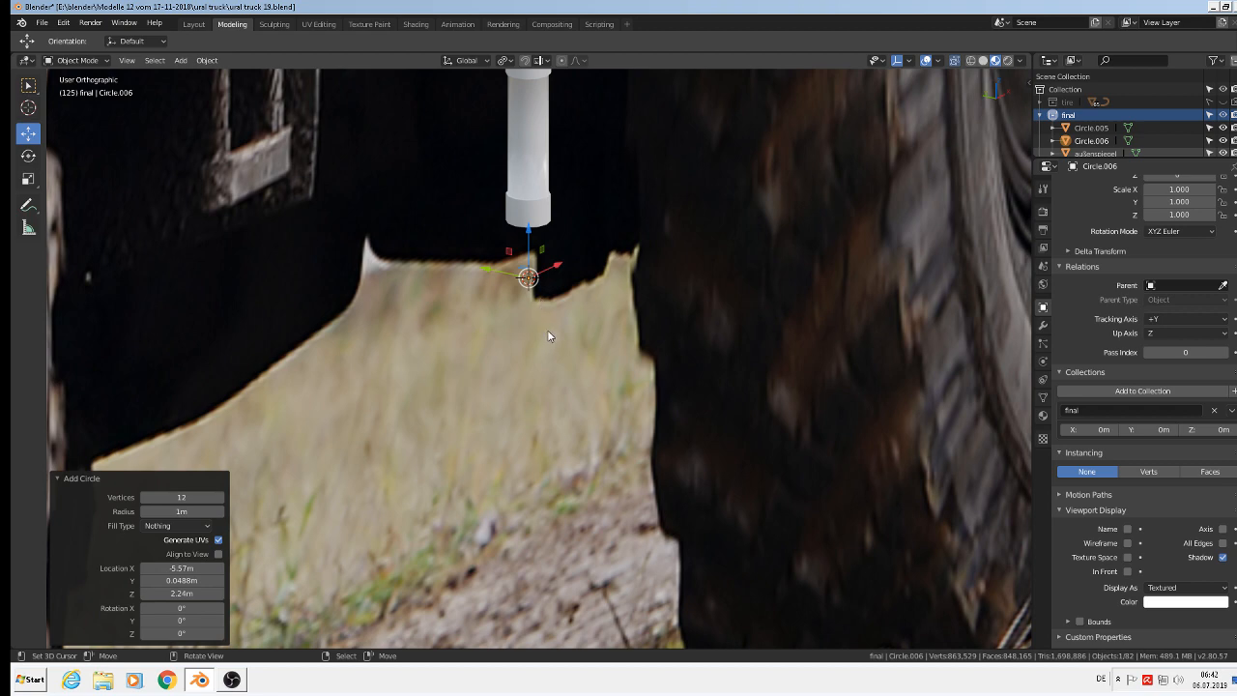
Move the new circle about -0.038 m along Y and -0.0555 m along X toward the rod.
middle_drag(547, 334, 581, 401)
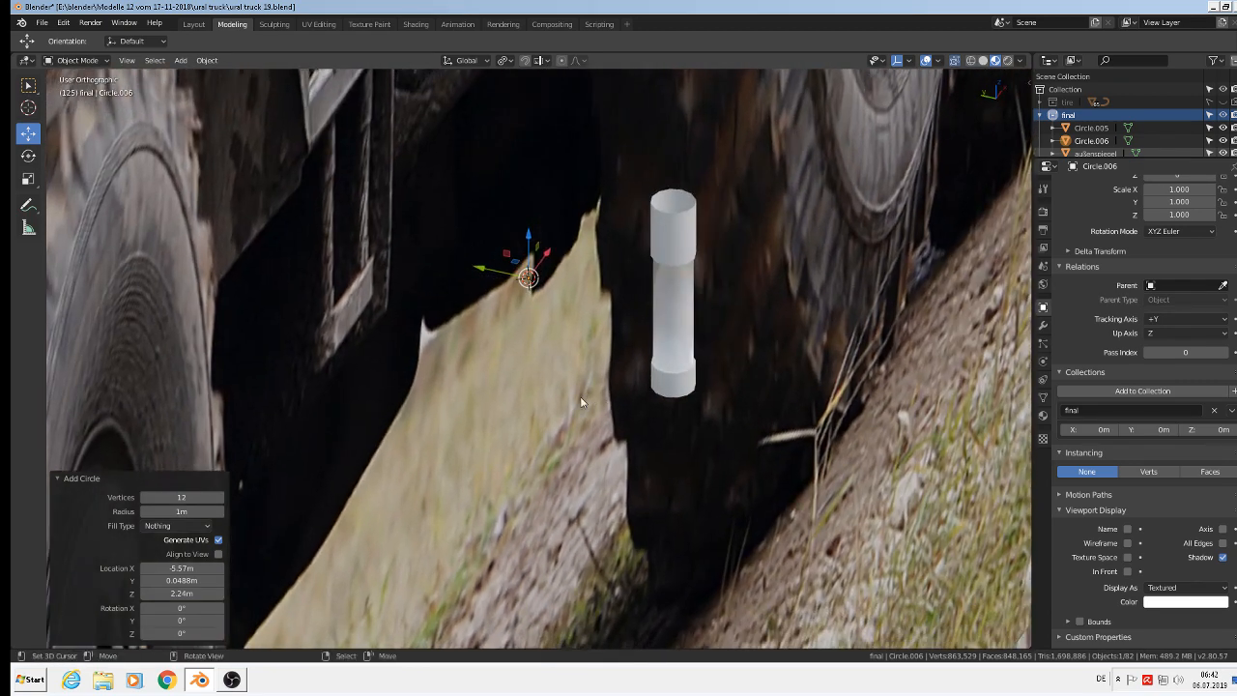
drag(472, 272, 689, 377)
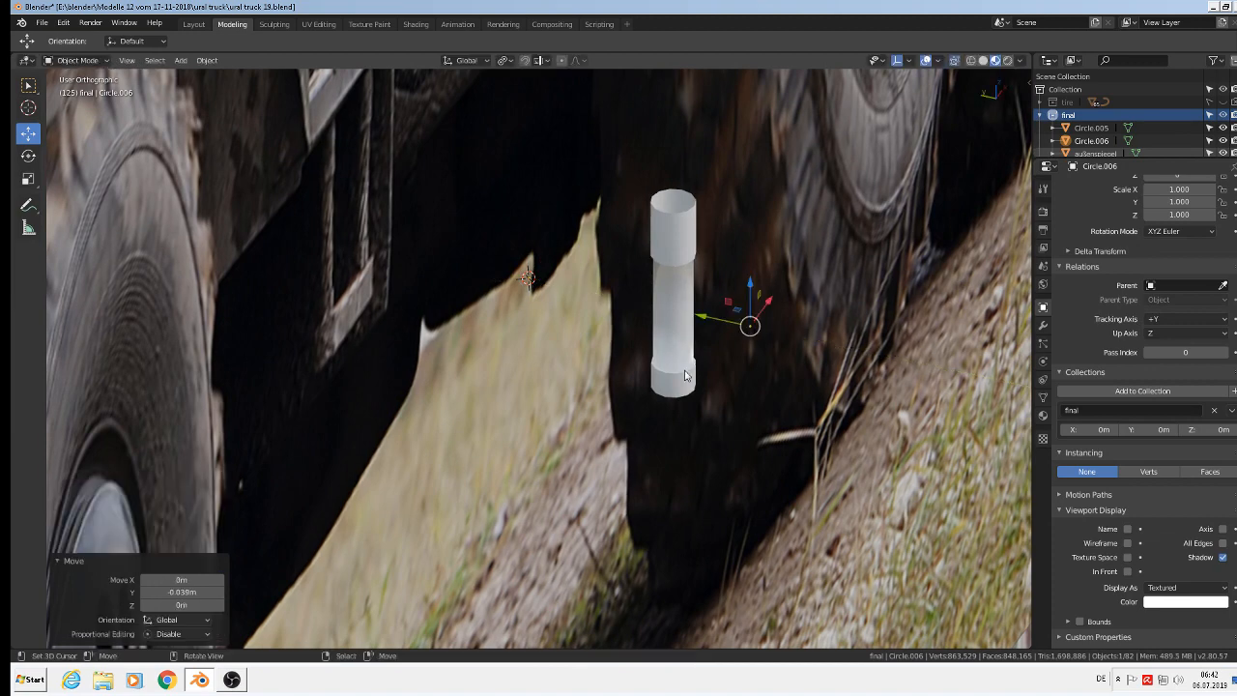
middle_drag(689, 377, 843, 348)
drag(802, 333, 465, 290)
Shrink the new circle to 0.123, resize it by a further factor of -0.103, and view it from above.
scroll(491, 331, down, 9)
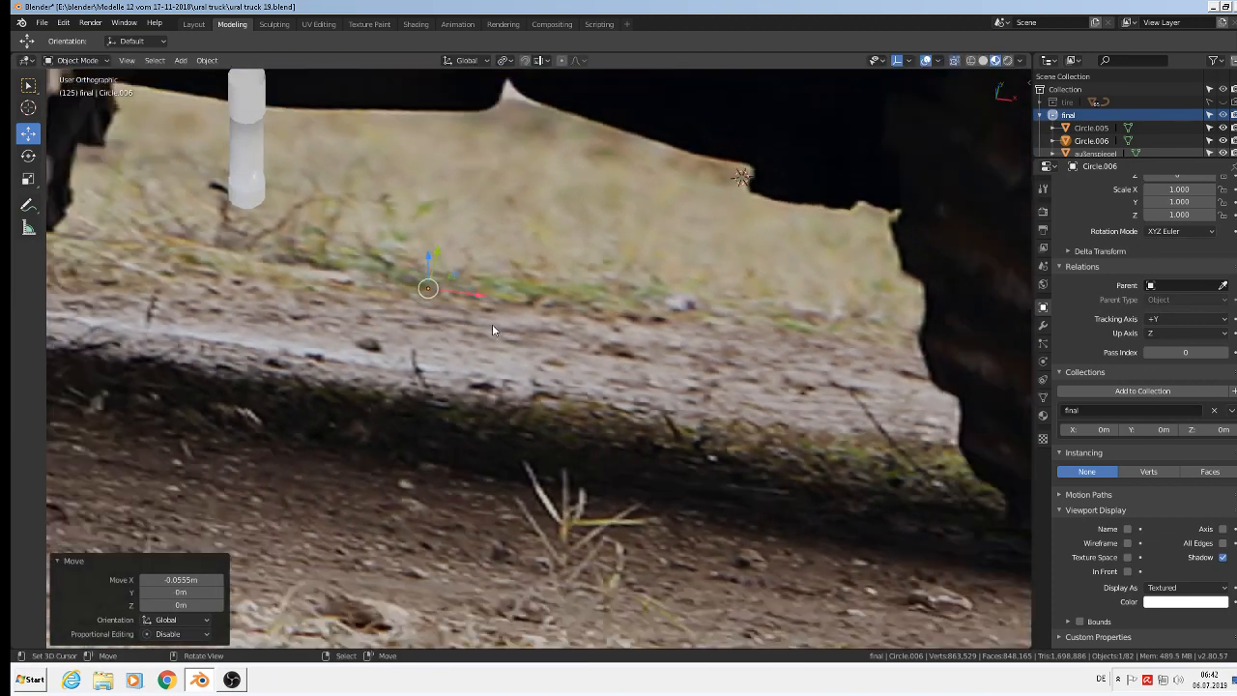
scroll(481, 370, down, 8)
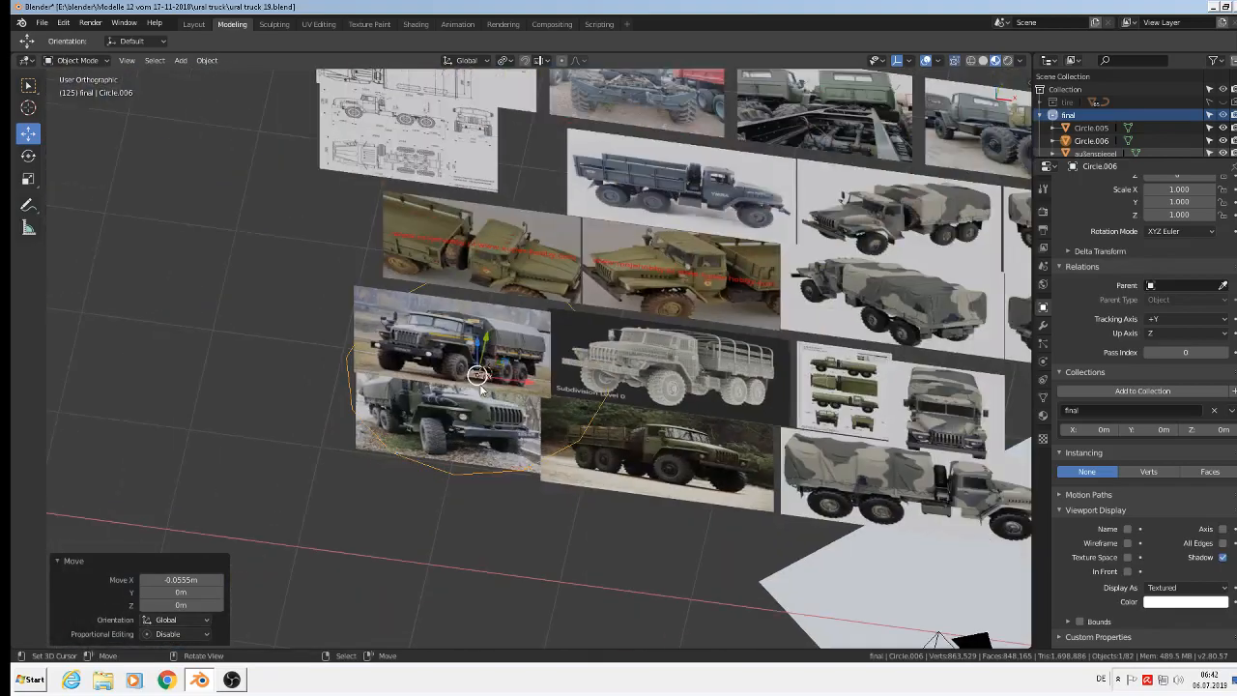
key(s)
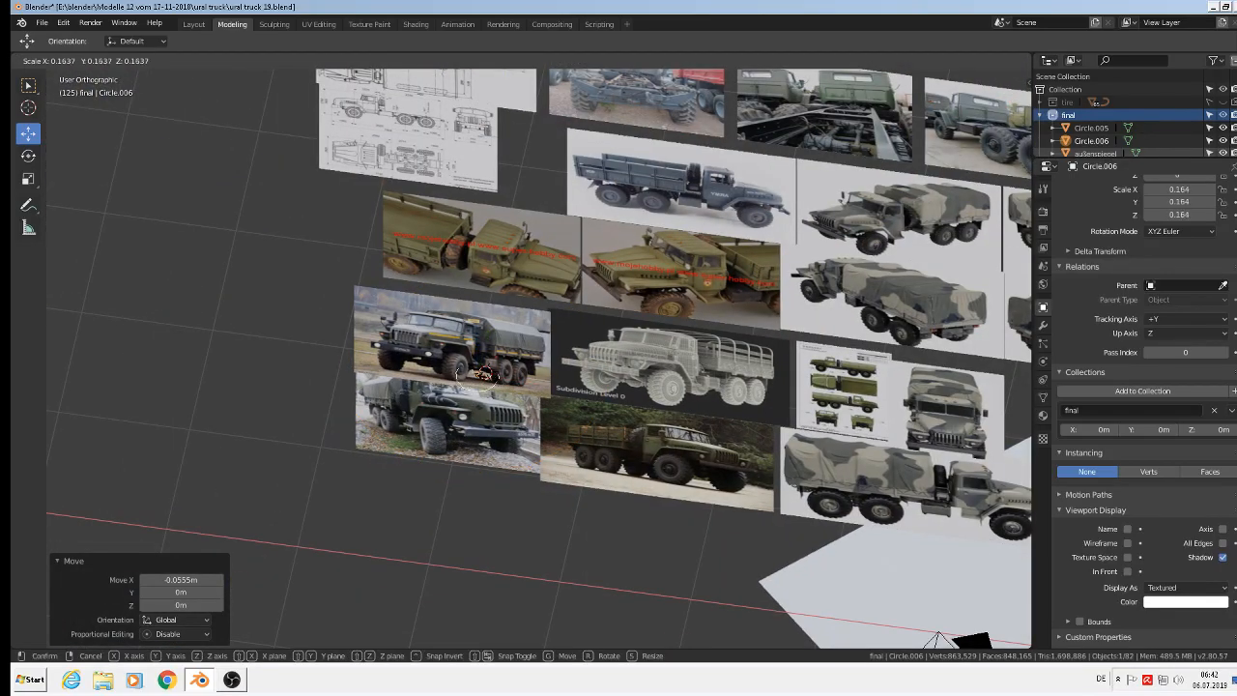
click(489, 382)
scroll(489, 381, up, 10)
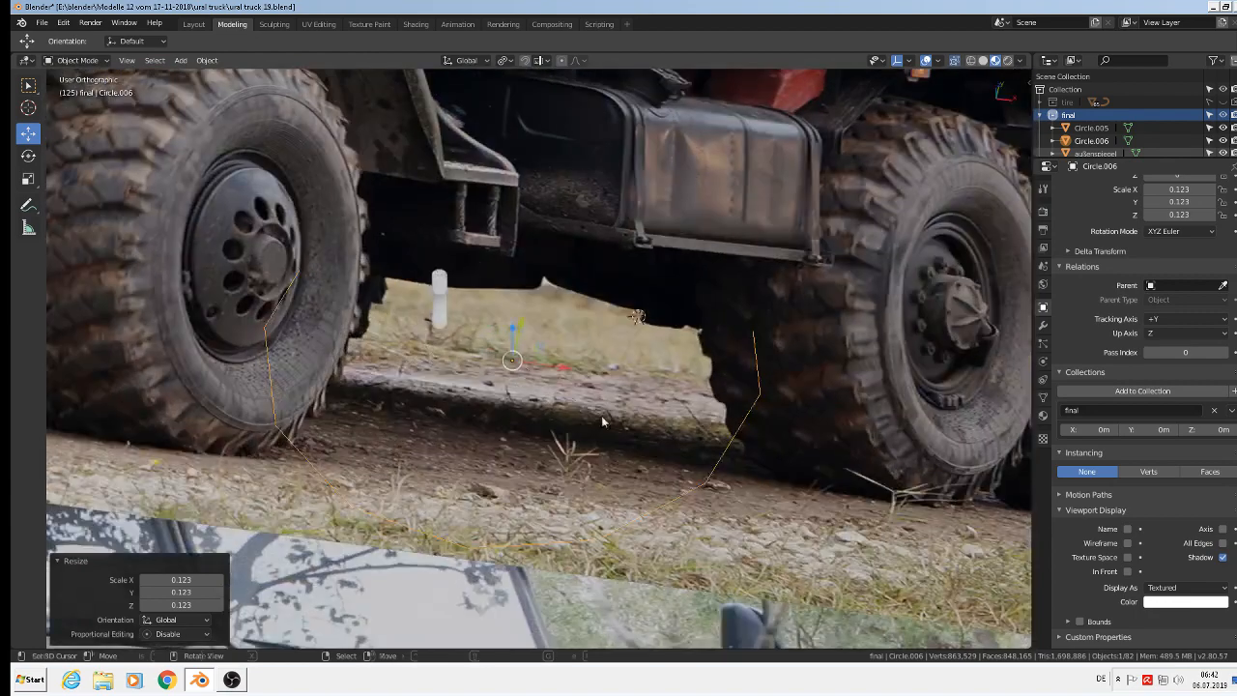
key(s)
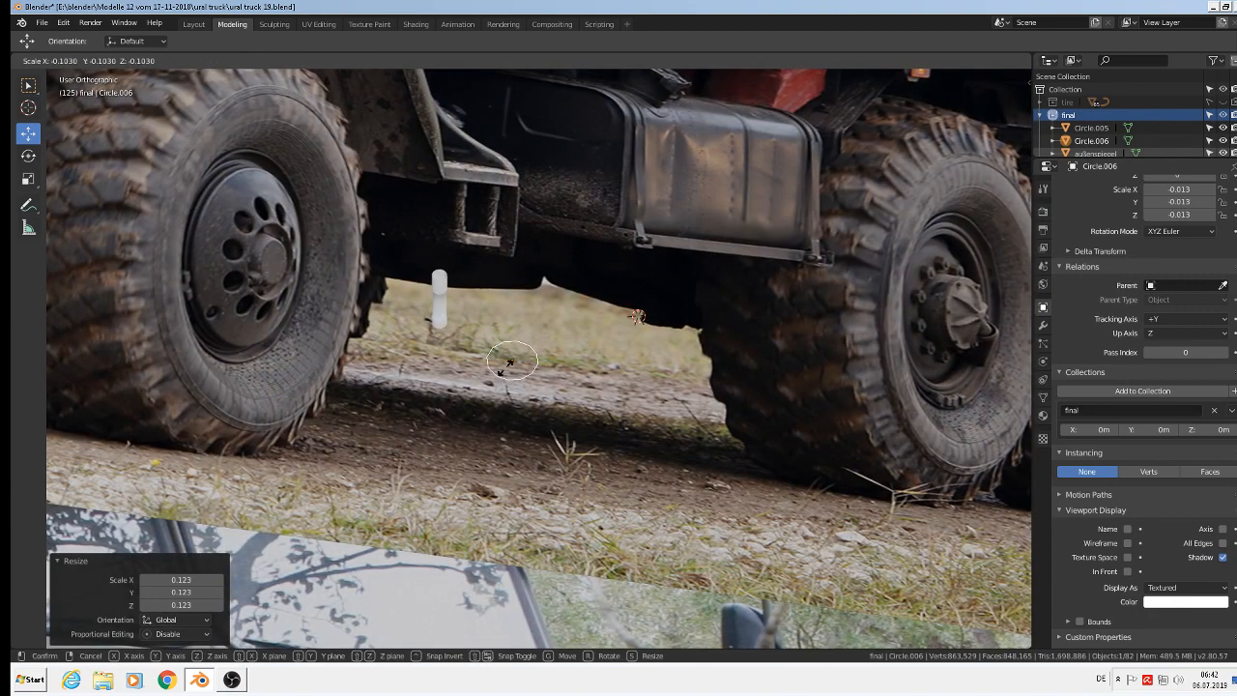
click(509, 373)
scroll(510, 373, up, 3)
scroll(512, 373, up, 2)
key(KP_7)
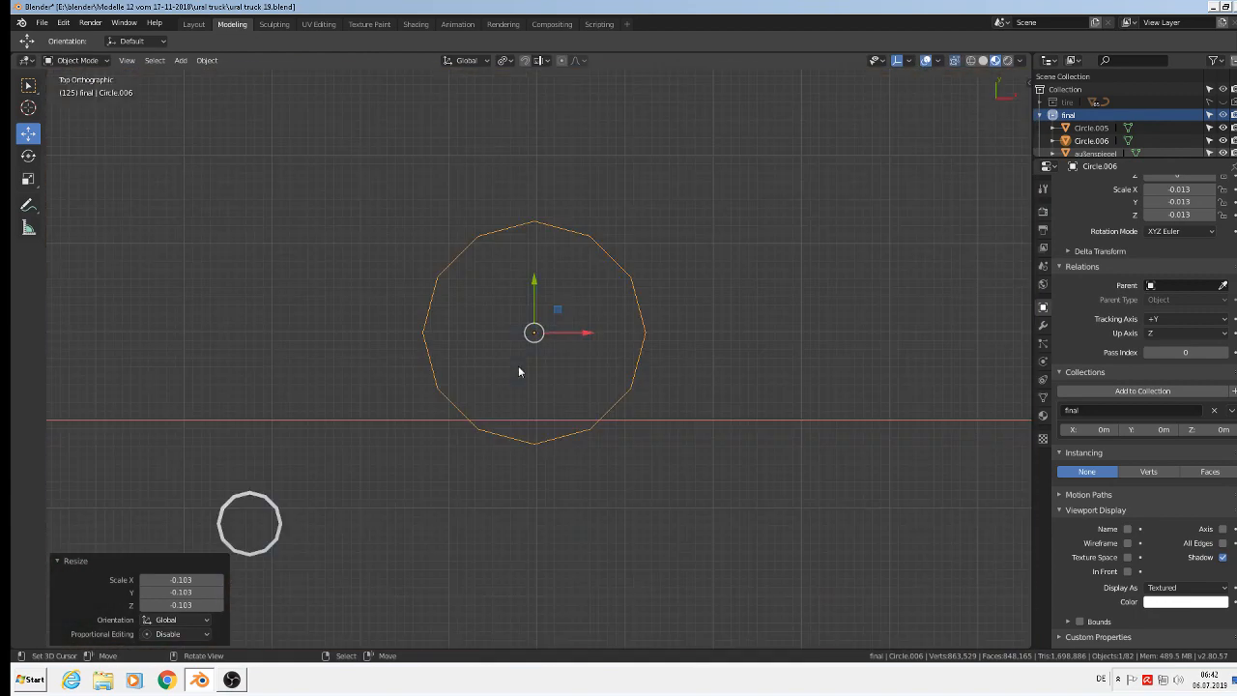
Delete the 12-vertex circle and add a 32-vertex mesh circle with a 1 m radius.
key(x)
click(499, 278)
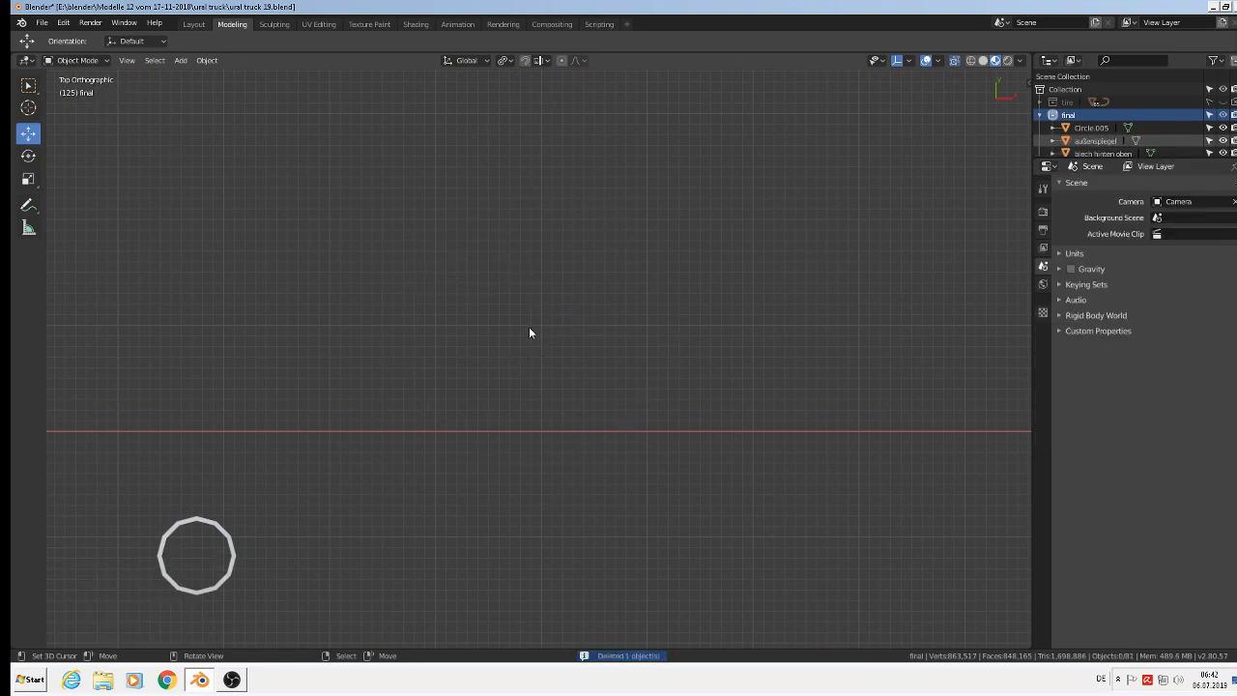
click(181, 60)
mouse_move(222, 75)
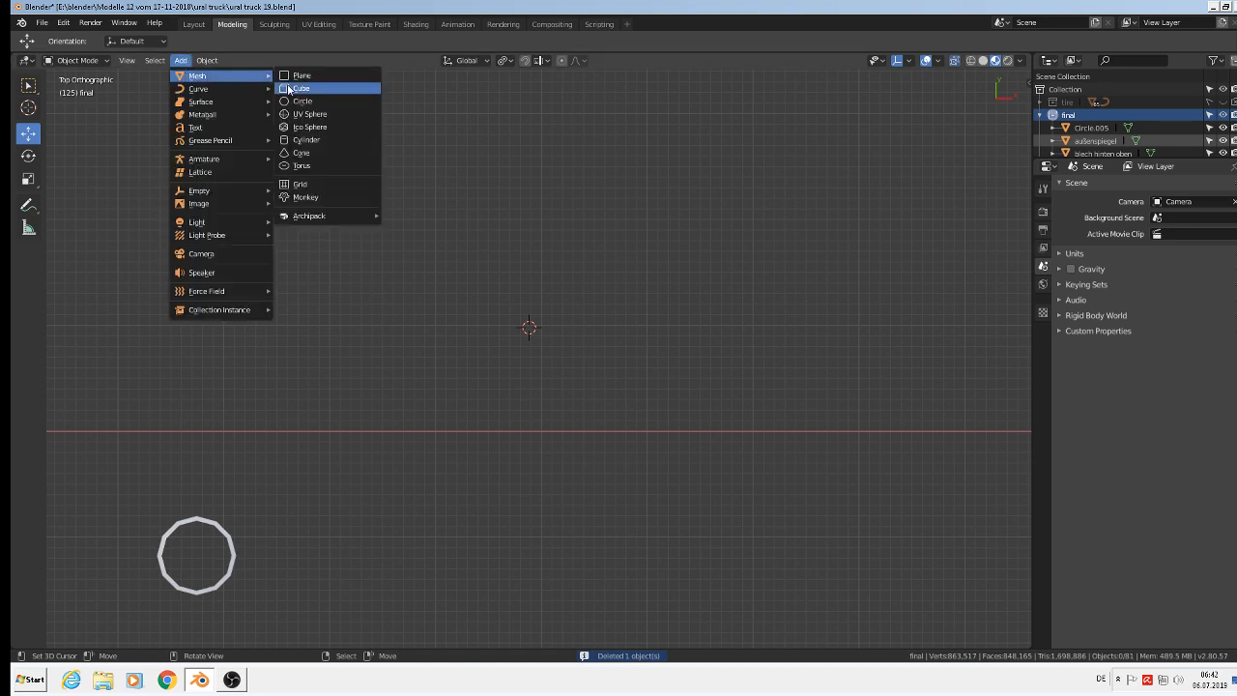
click(298, 101)
click(184, 498)
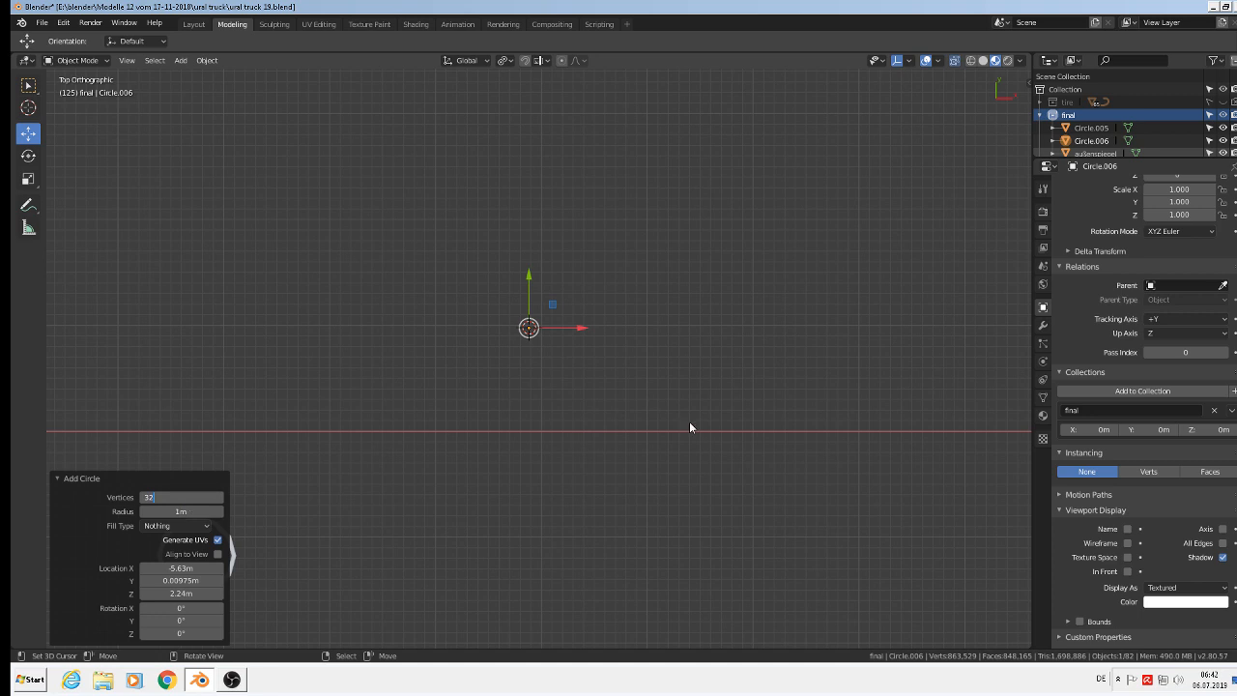
key(Return)
Shrink the 32-vertex circle to a scale of about -0.003 on all axes.
key(s)
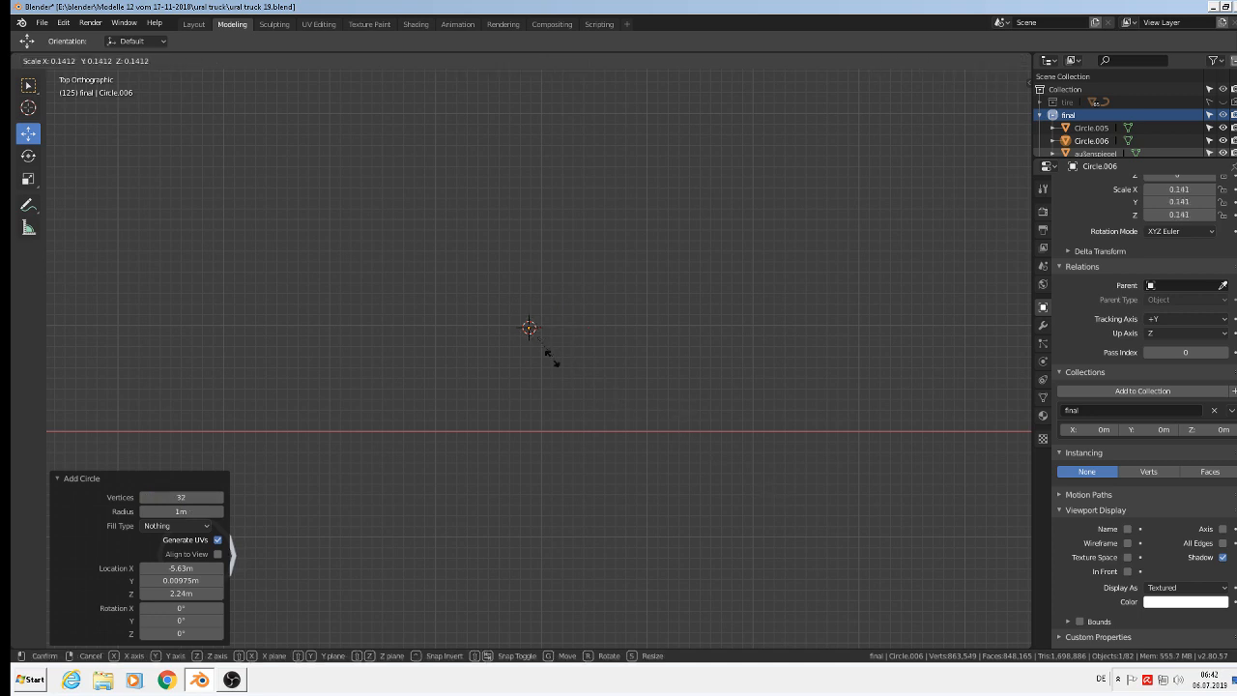
click(523, 324)
key(s)
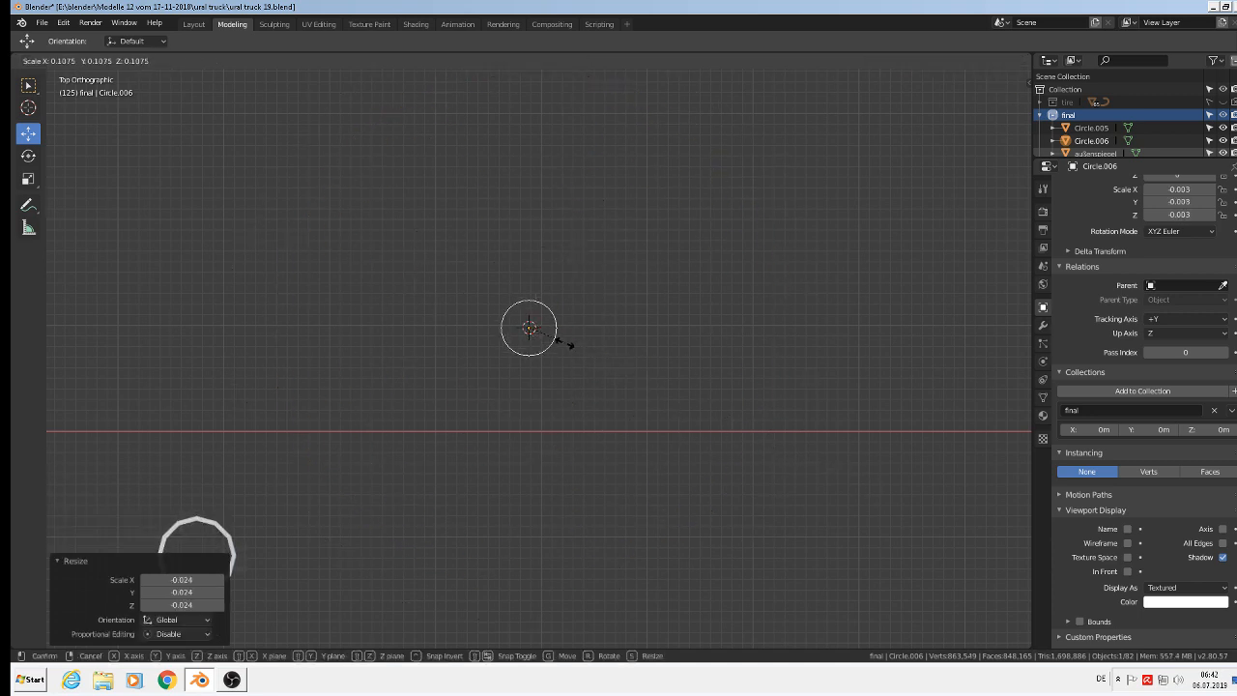
click(557, 345)
scroll(527, 349, down, 3)
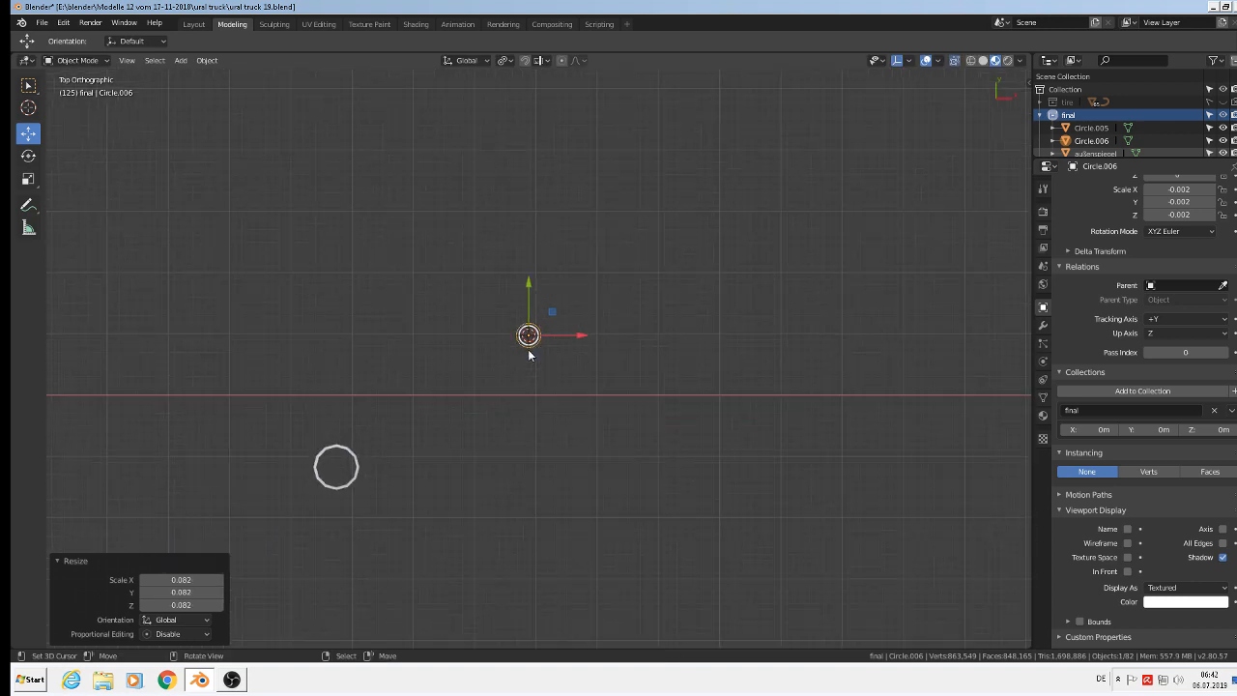
scroll(528, 349, up, 2)
key(s)
key(Escape)
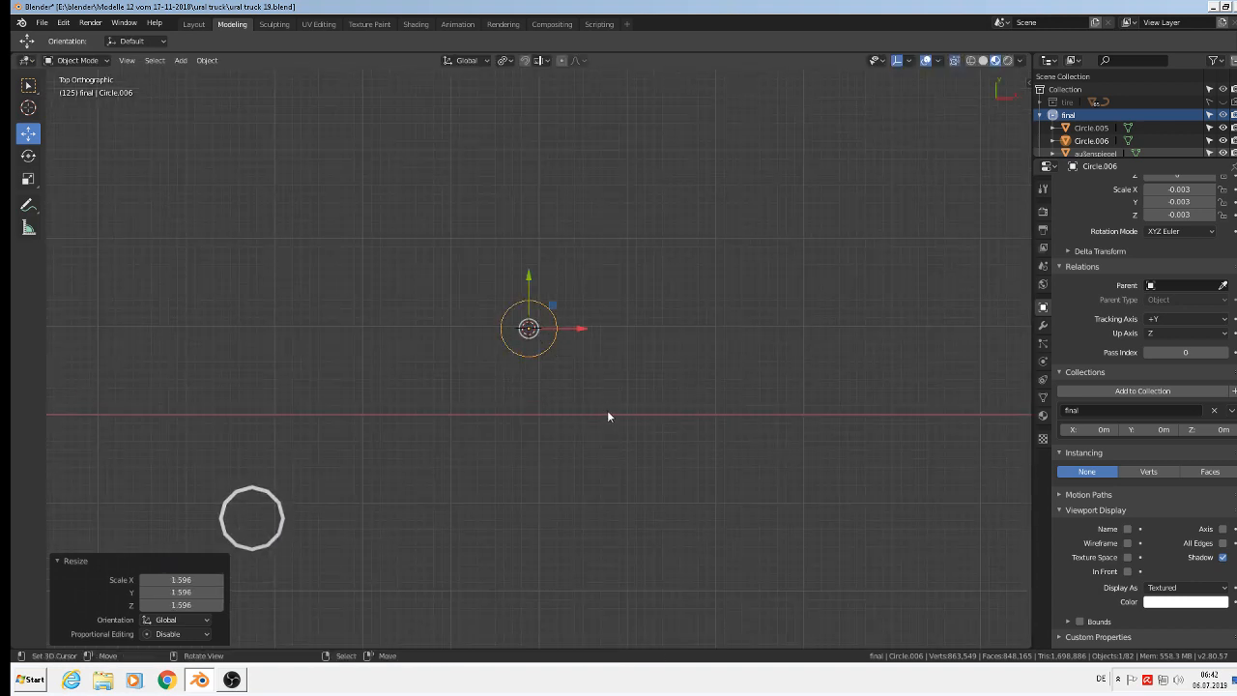
In Edit Mode, delete the vertices of the circle's +X half, keeping a half circle.
key(Tab)
scroll(548, 308, up, 4)
scroll(548, 307, up, 1)
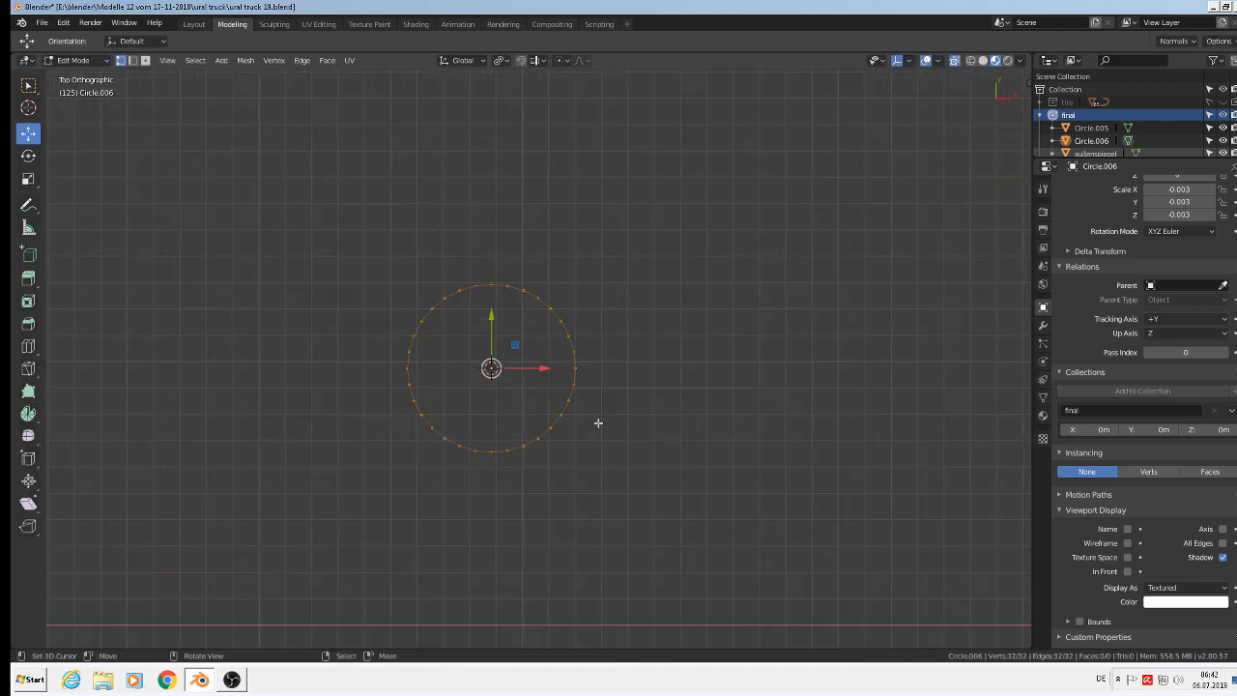
key(alt+a)
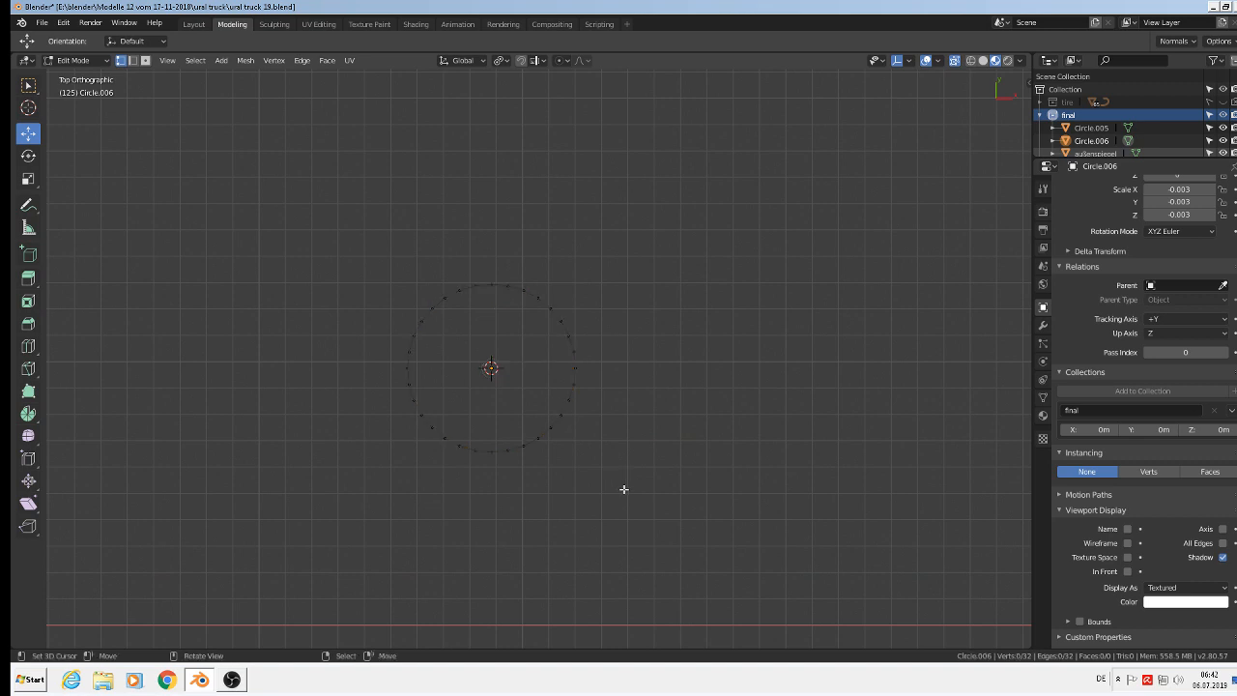
drag(629, 518, 496, 254)
key(x)
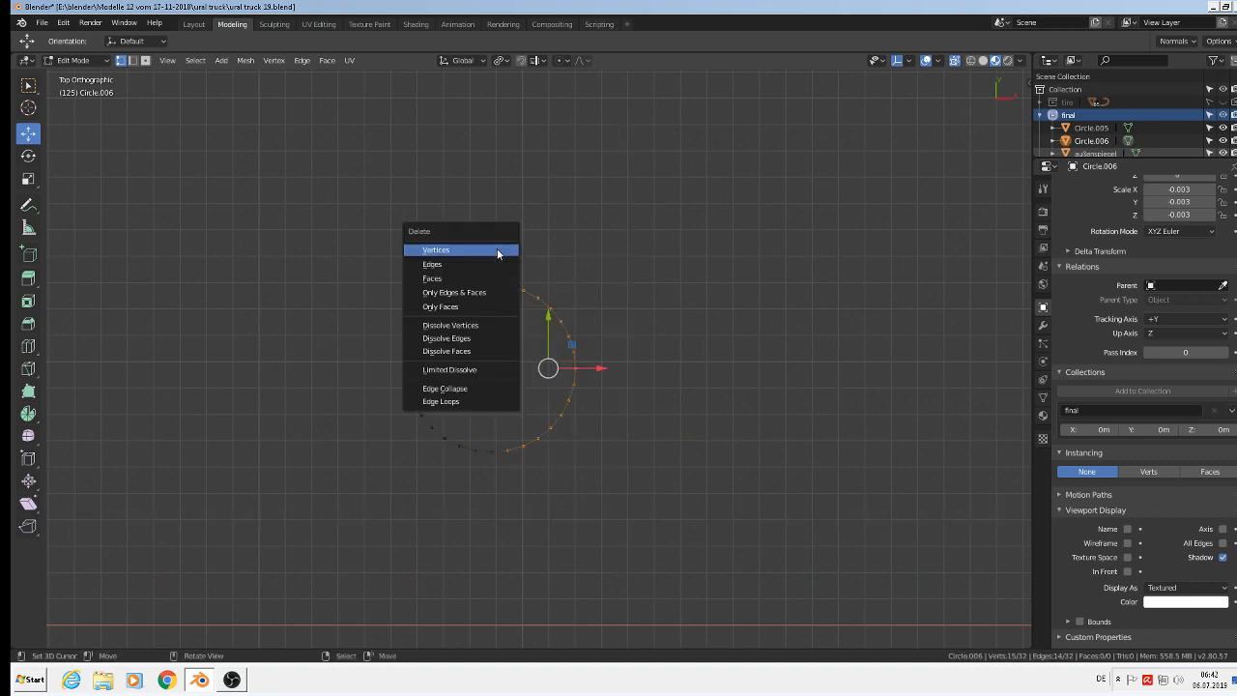
click(497, 250)
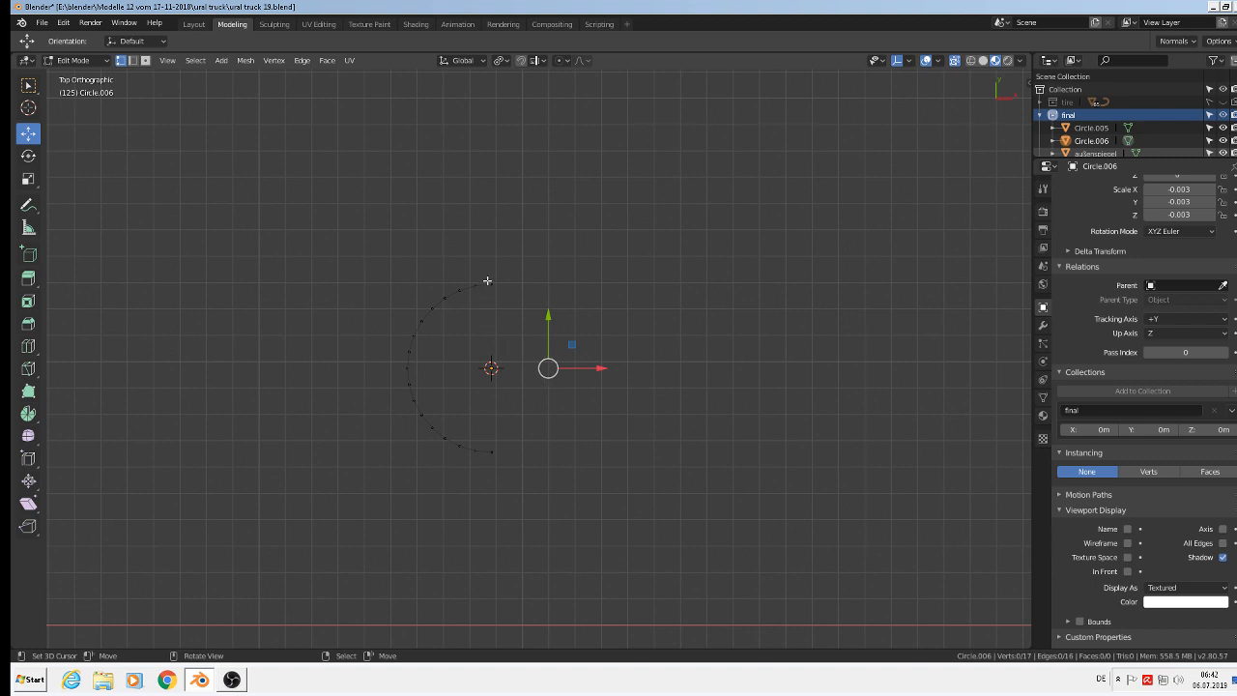
Duplicate the half circle, move the copy about 0.0199 m along X and rotate it 180° about Y.
click(488, 282)
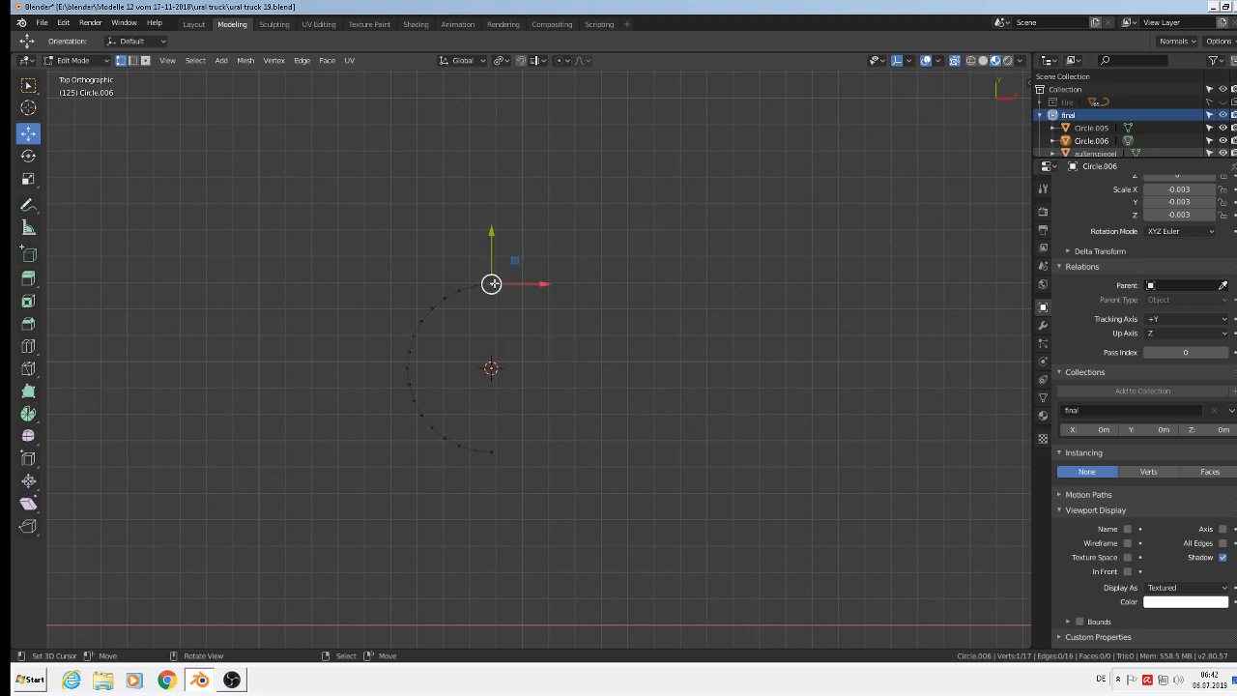
shift+click(496, 447)
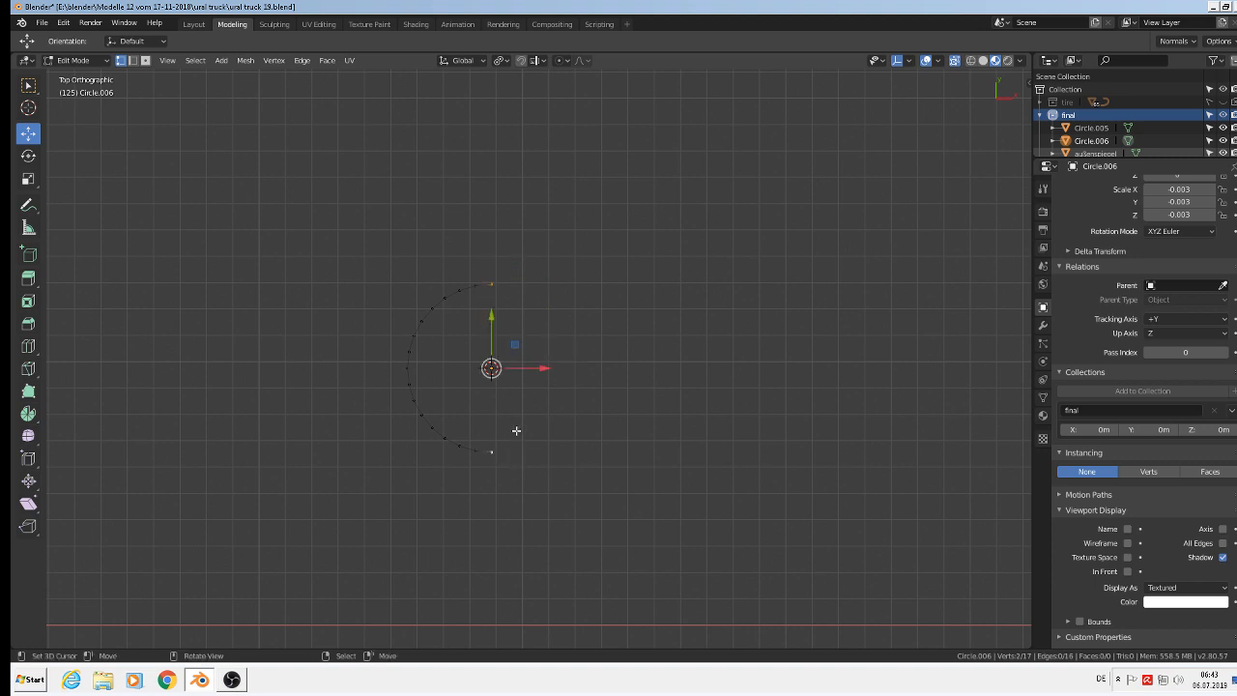
key(a)
key(shift+d)
right_click(516, 430)
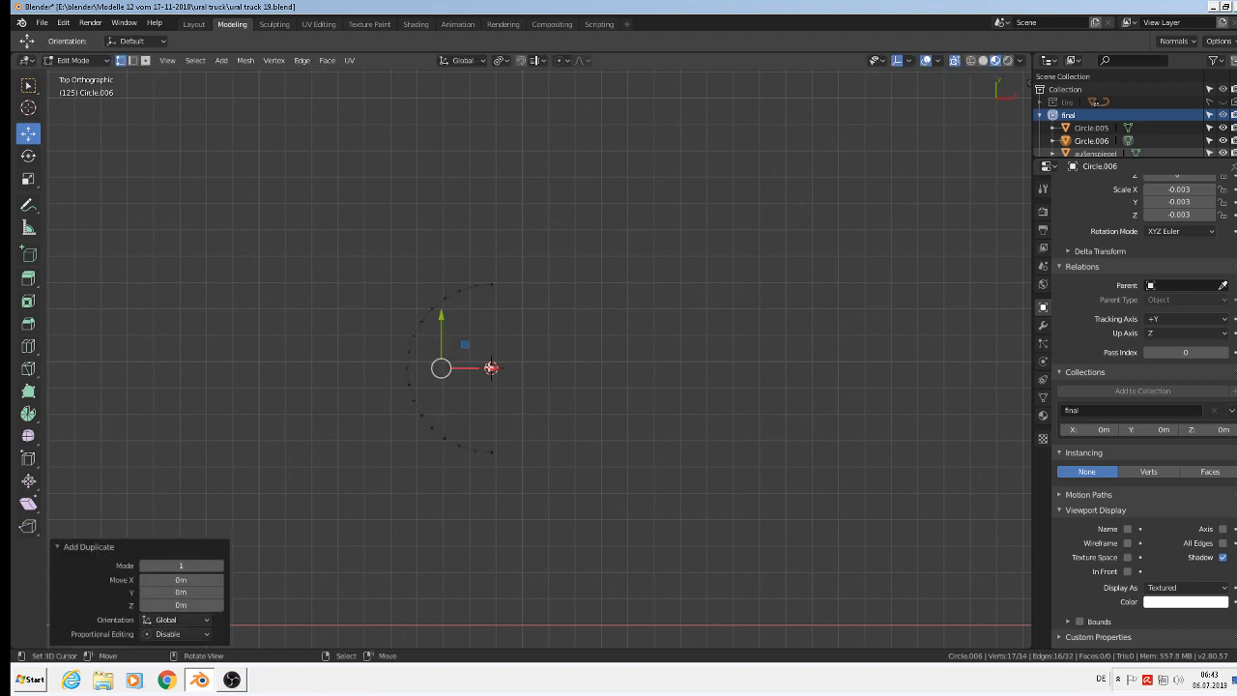
drag(492, 367, 1016, 367)
shift+middle_drag(862, 392, 556, 370)
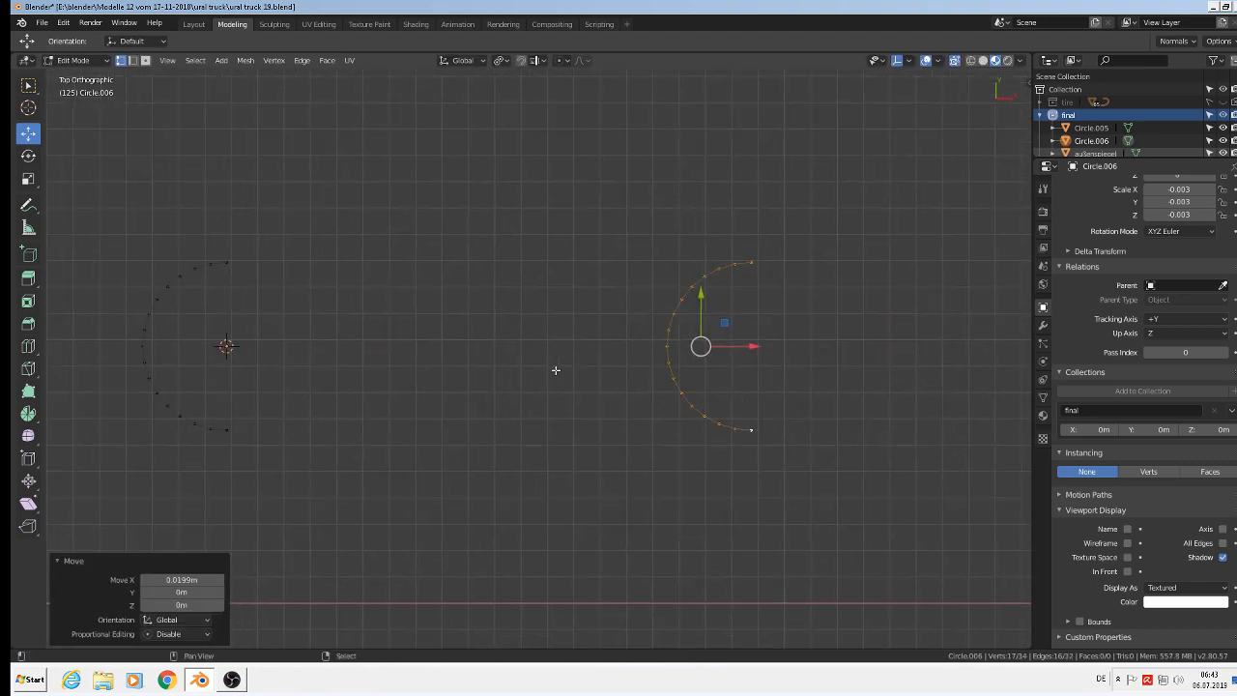
text(ry)
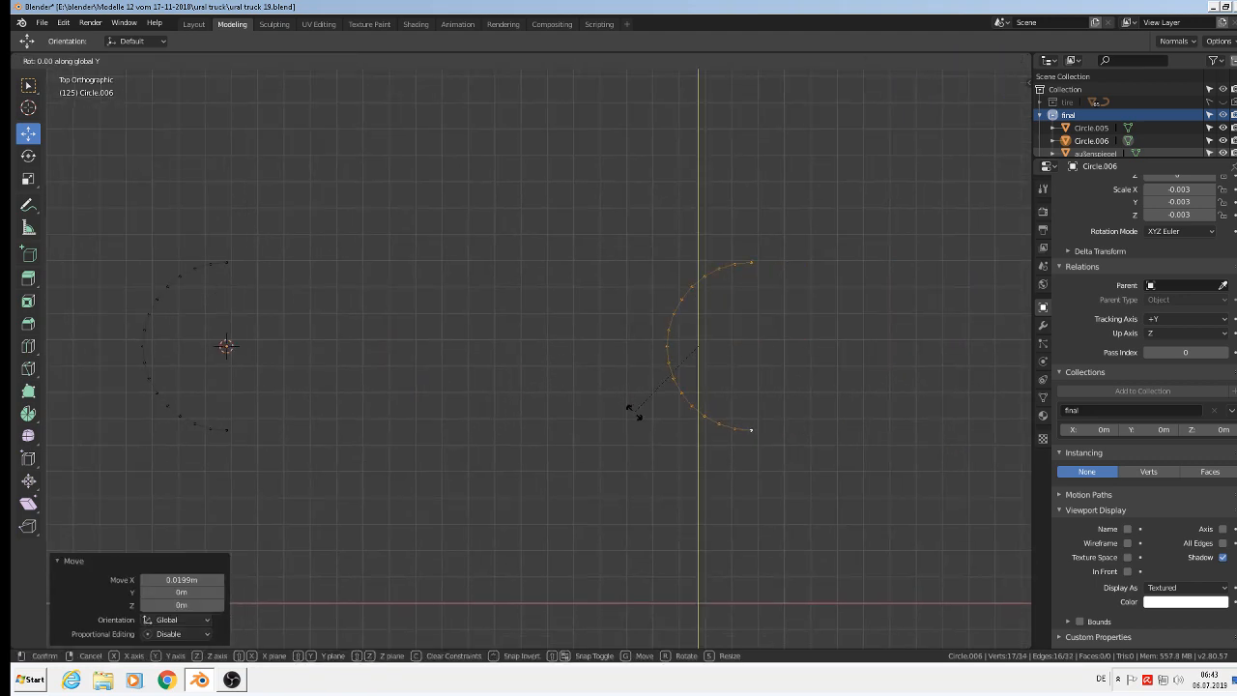
text(180)
key(Return)
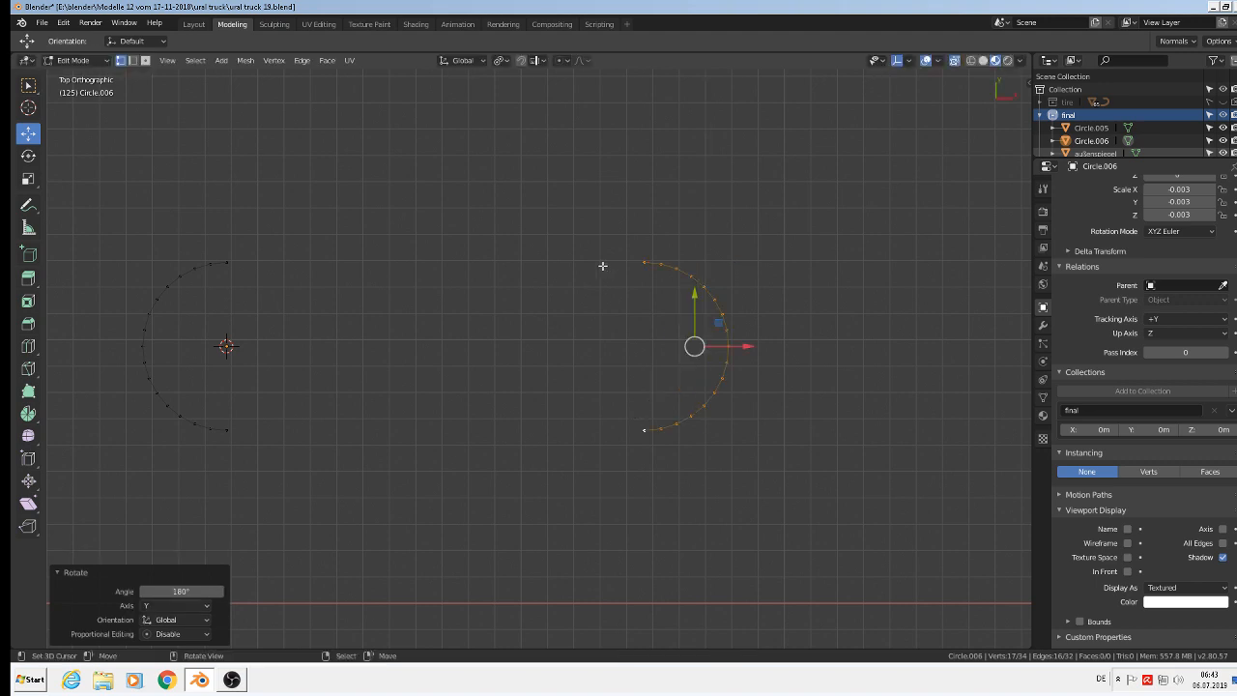
Connect the open ends of the two arcs with straight edges and fill the closed slot outline with a face.
click(640, 262)
shift+click(238, 255)
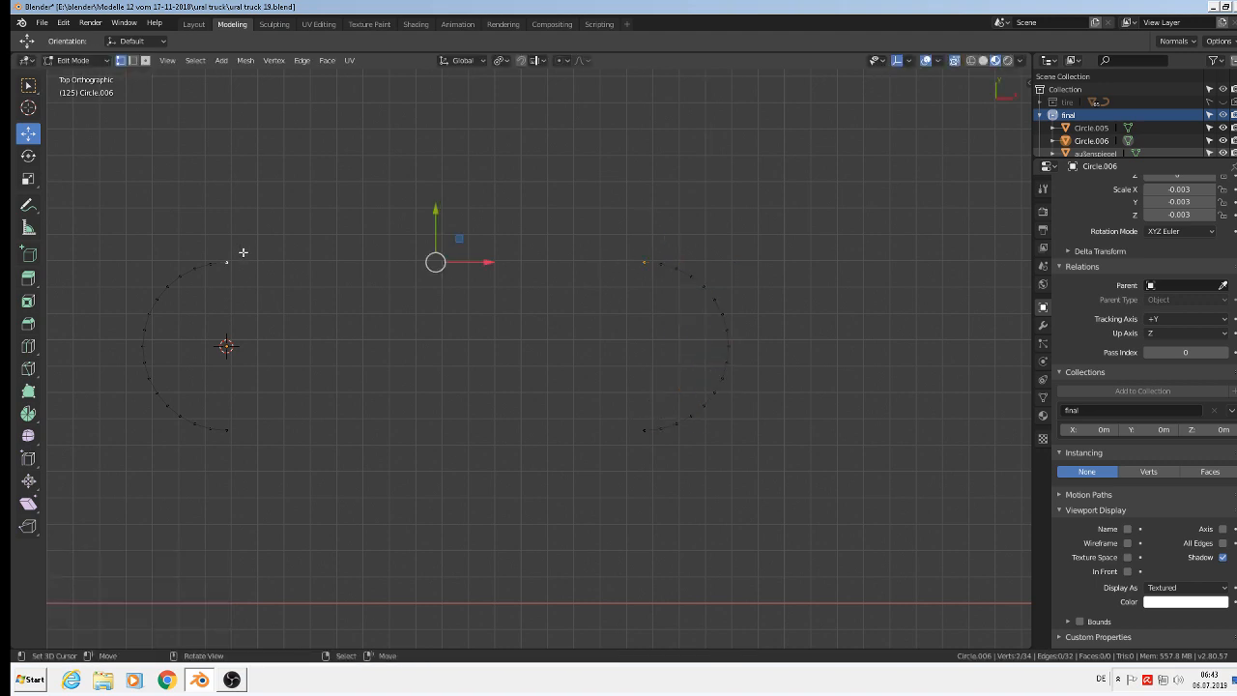
key(f)
click(226, 428)
shift+click(640, 428)
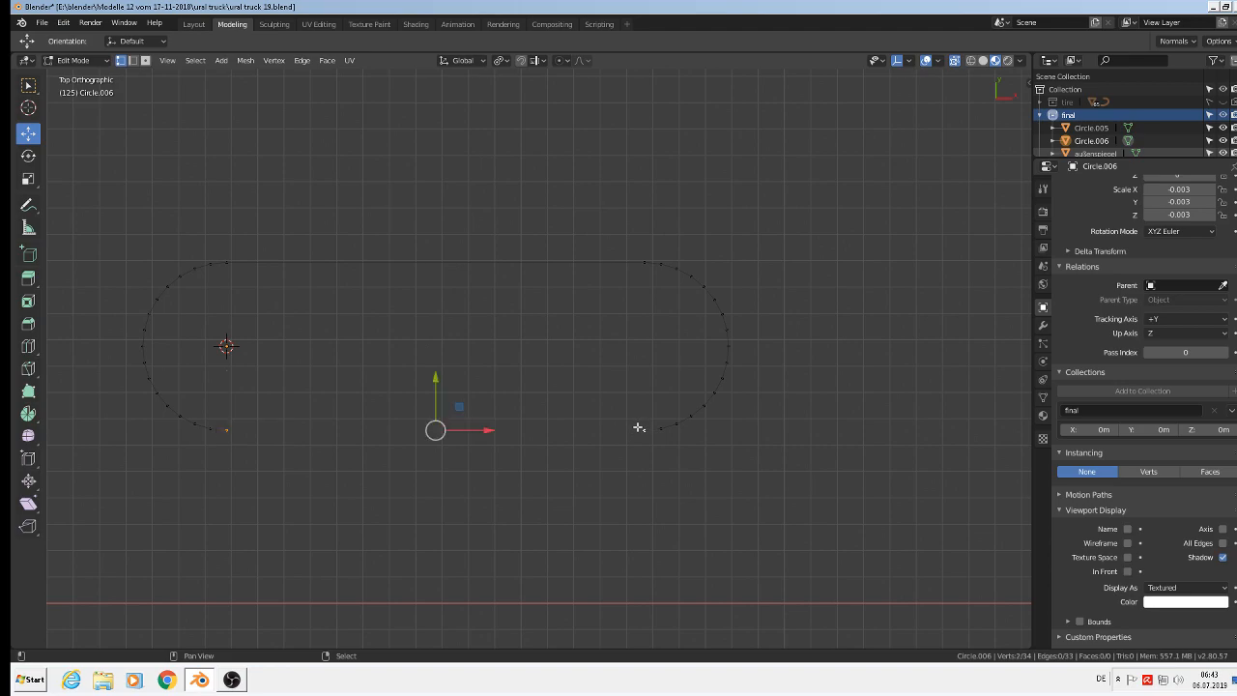
key(f)
key(a)
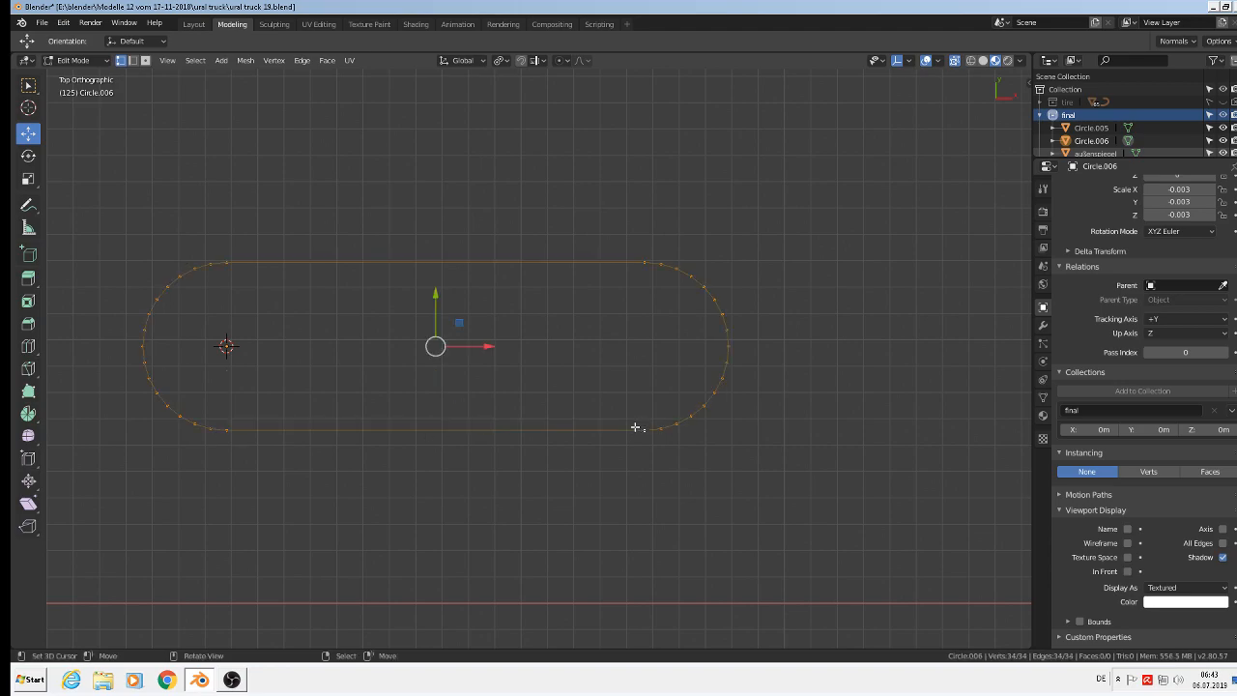
key(f)
Extrude the slot-shaped face downward along Z into a flat plate.
scroll(636, 428, down, 2)
middle_drag(629, 427, 512, 301)
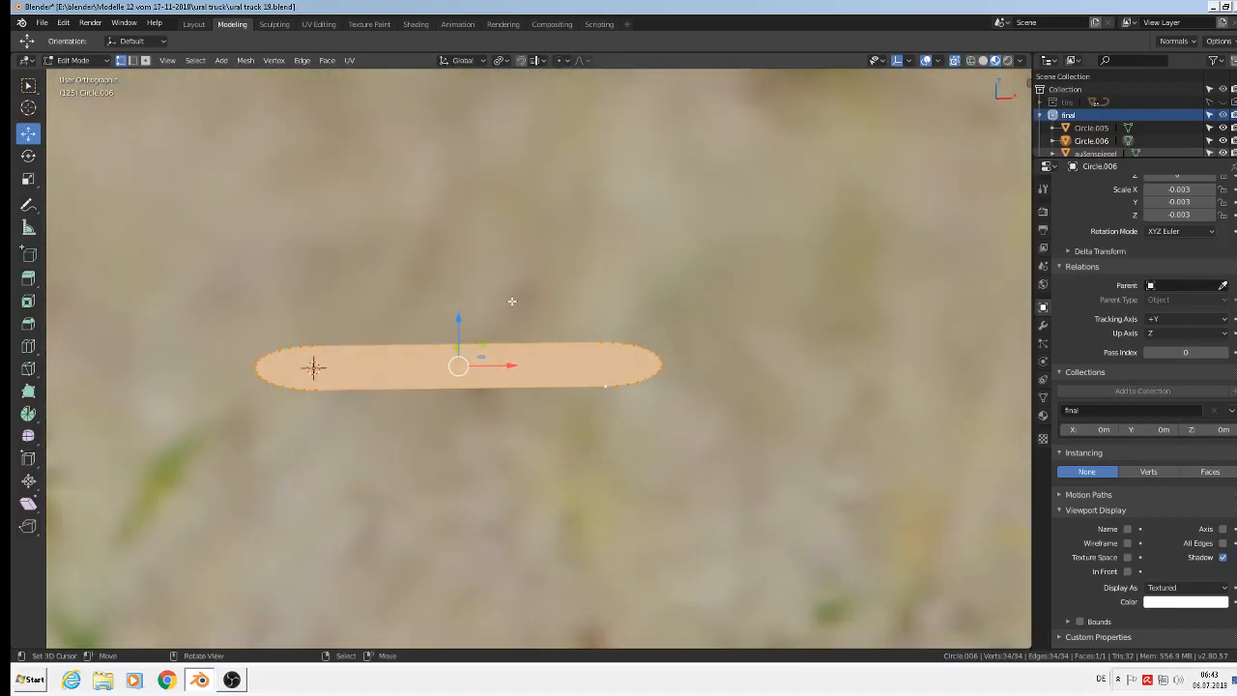
key(e)
right_click(473, 376)
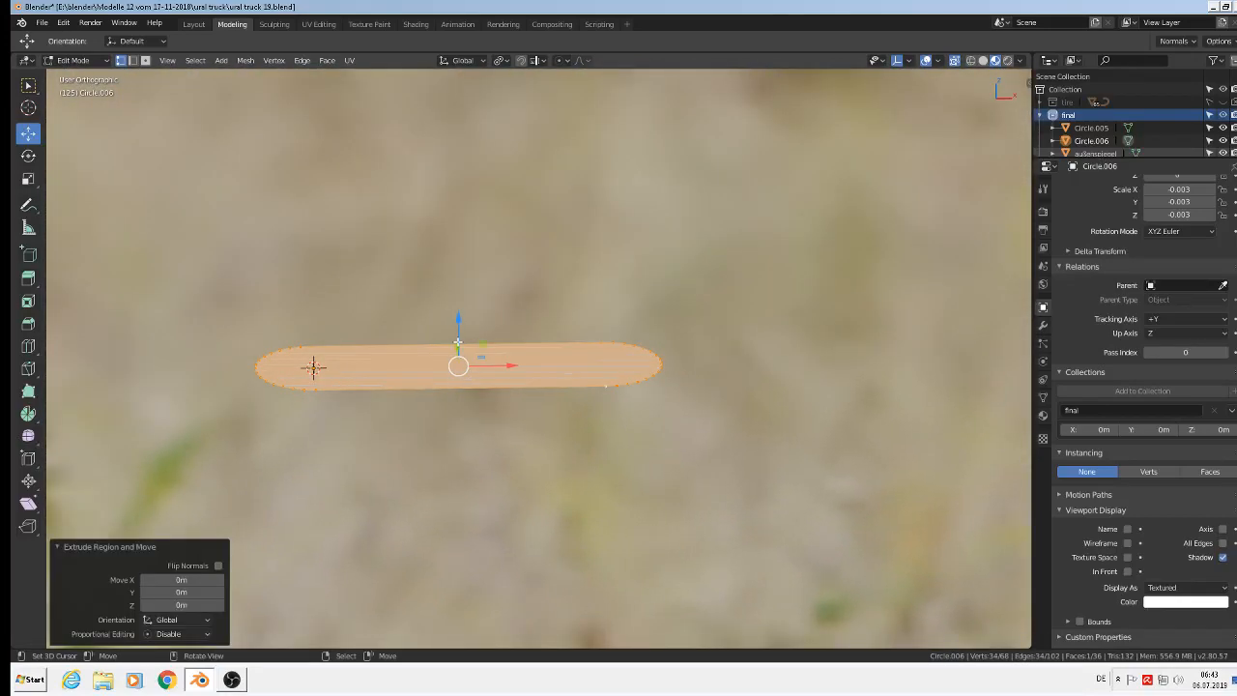
drag(458, 319, 457, 360)
scroll(464, 389, up, 3)
Bevel the plate's upper and lower edge loops with 2 segments, using a width of about 0.0721 m on the lower loop.
alt+right_click(376, 386)
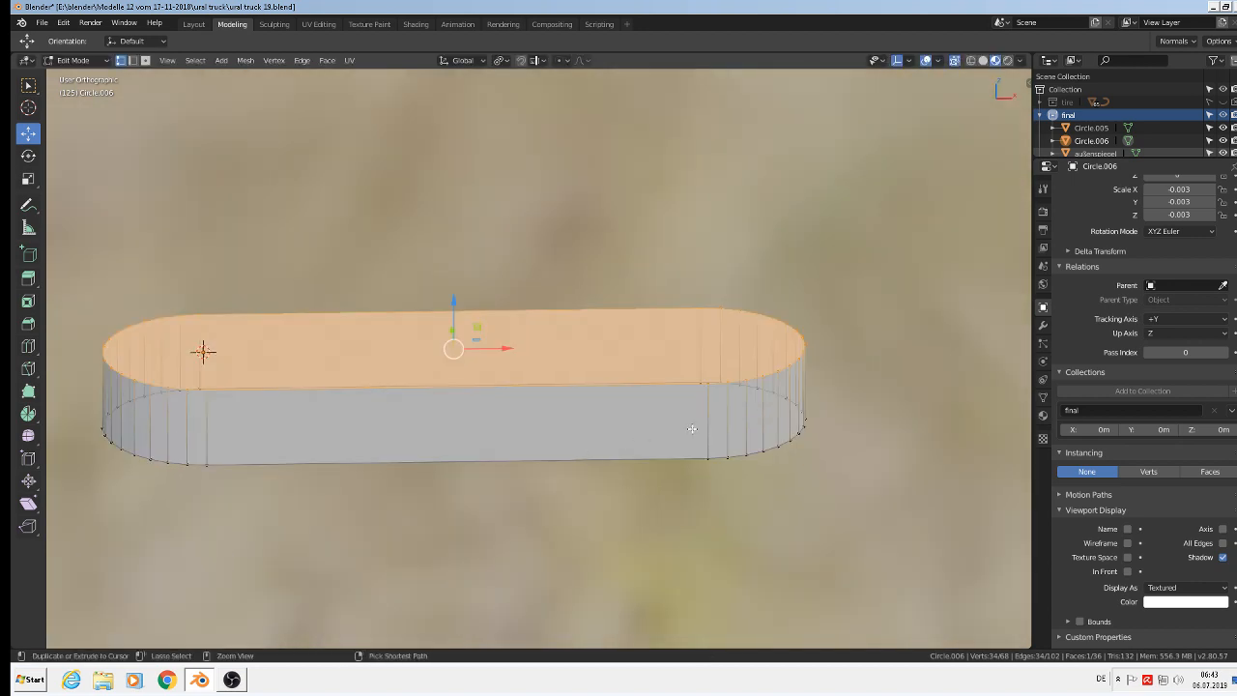
key(ctrl+b)
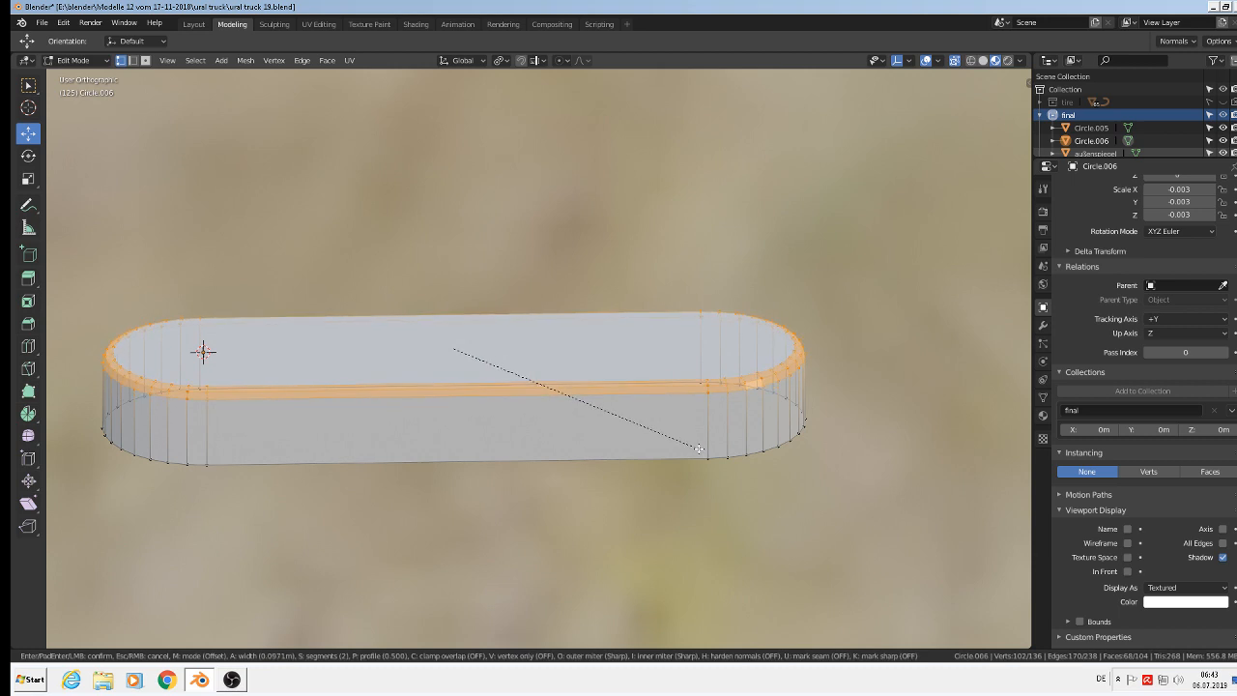
click(672, 468)
alt+right_click(638, 460)
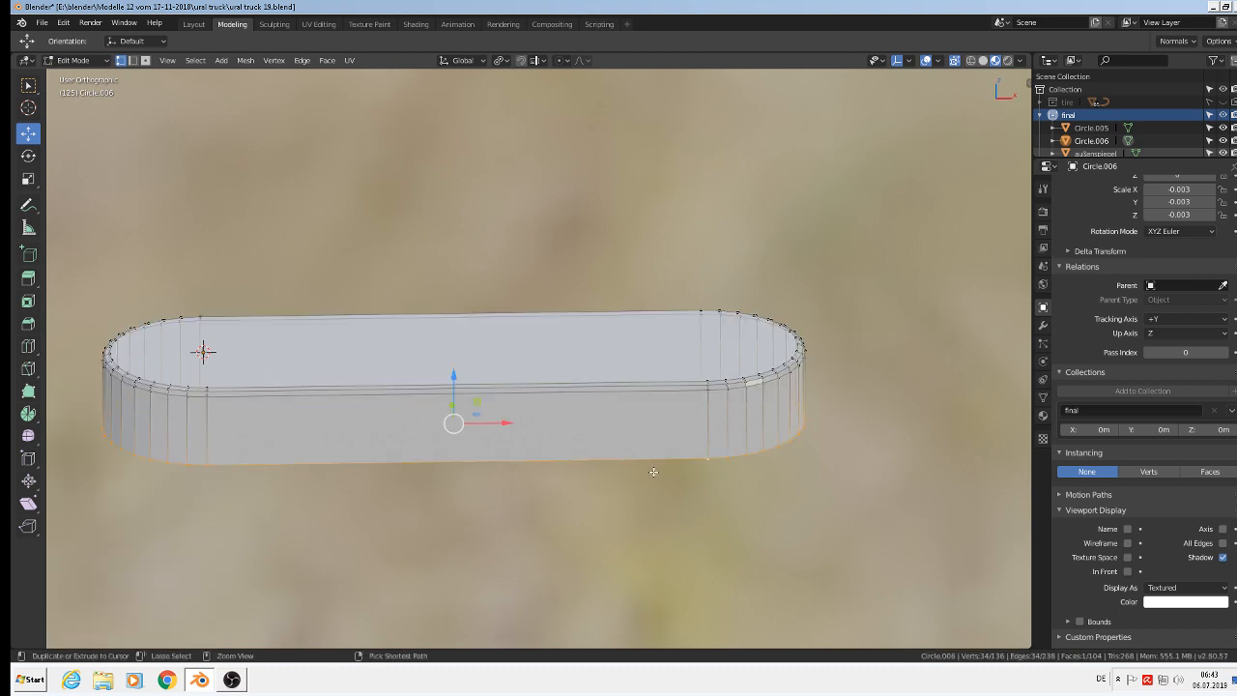
key(ctrl+b)
click(663, 478)
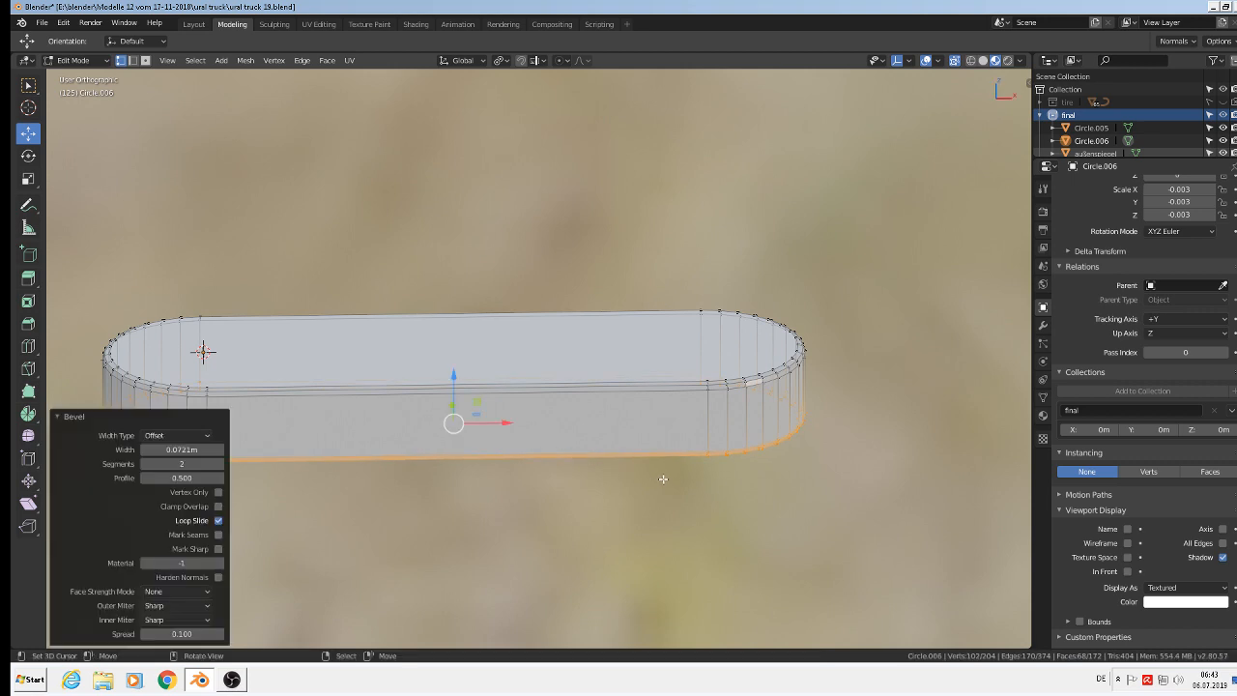
Return to Object Mode and shade the plate smooth.
key(Tab)
scroll(642, 470, down, 8)
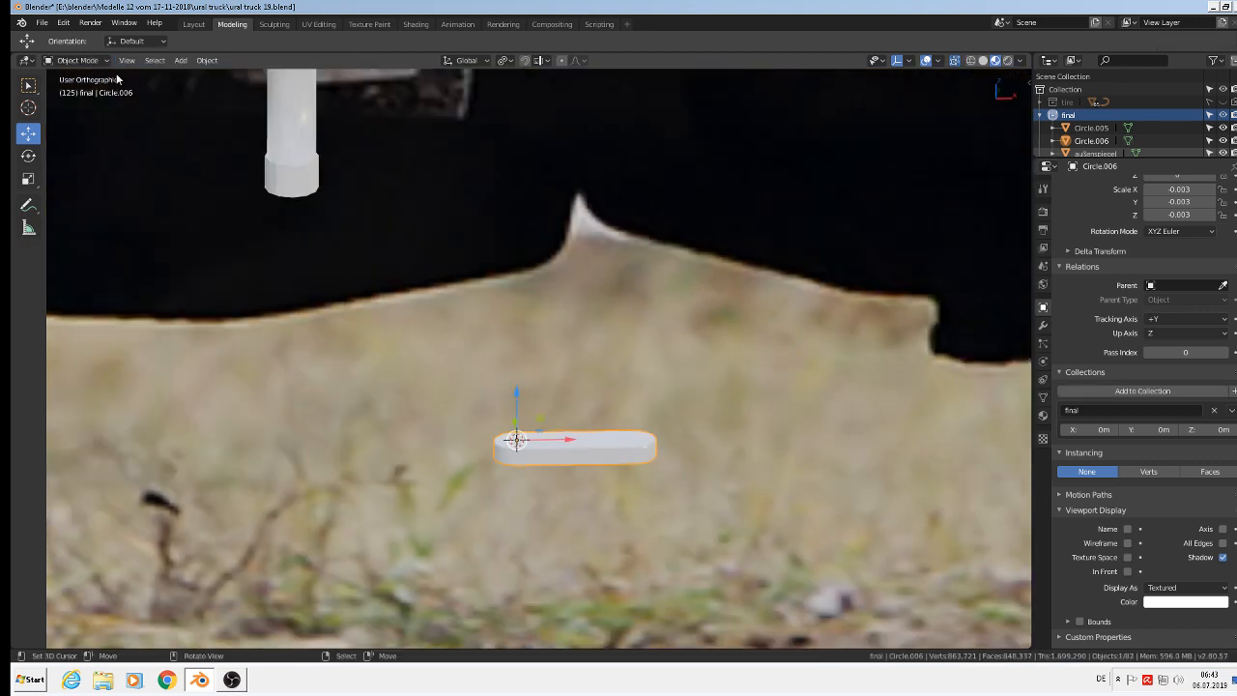
click(207, 60)
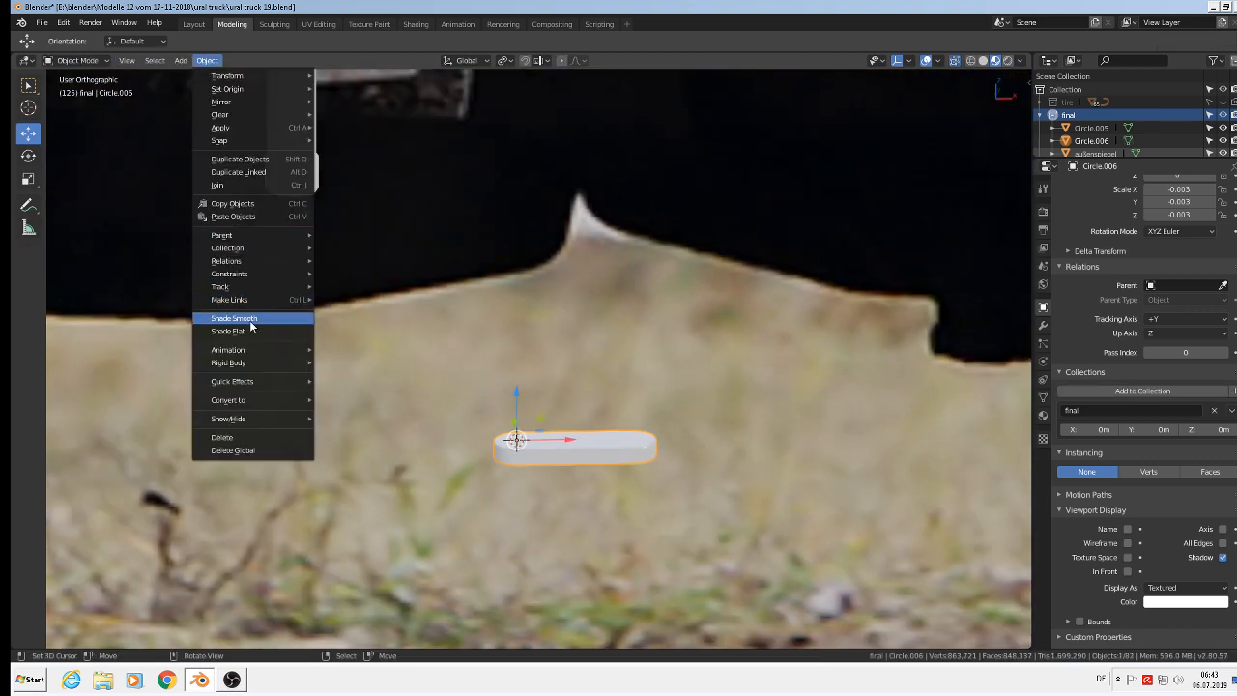
In front view, move the plate about 0.0449 m up along Z and -0.0322 m along X to sit under the rod.
scroll(305, 363, down, 1)
scroll(305, 363, down, 3)
key(KP_1)
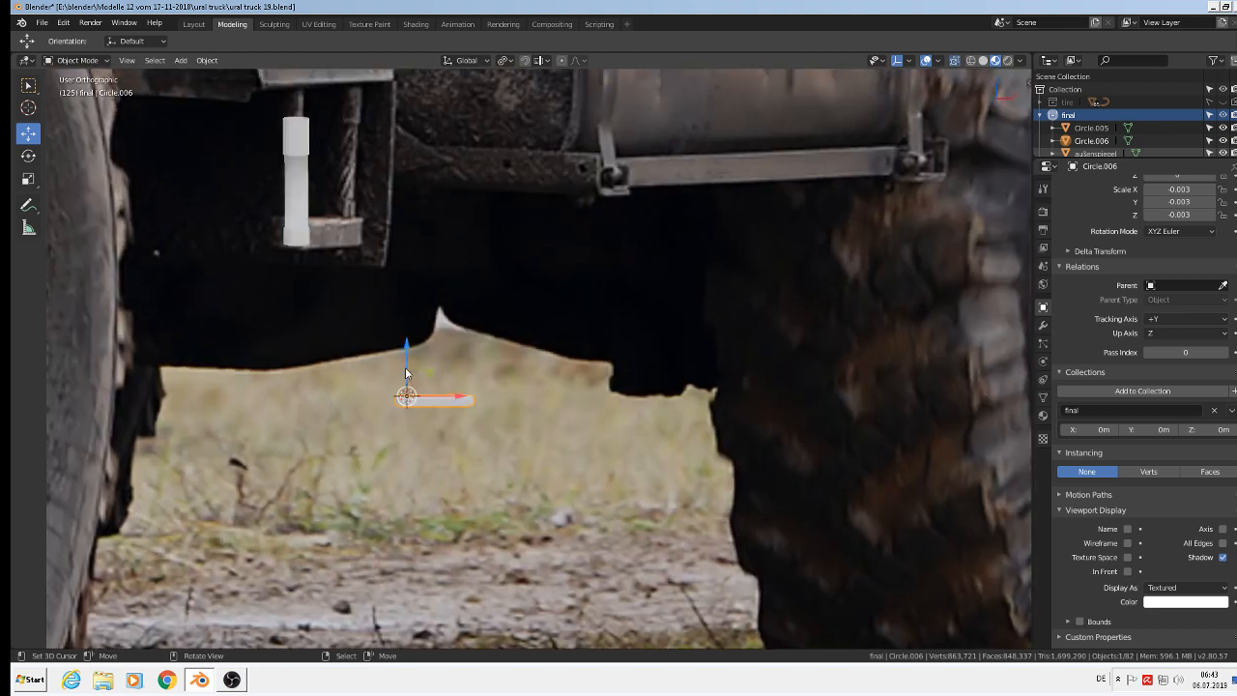
drag(408, 348, 388, 190)
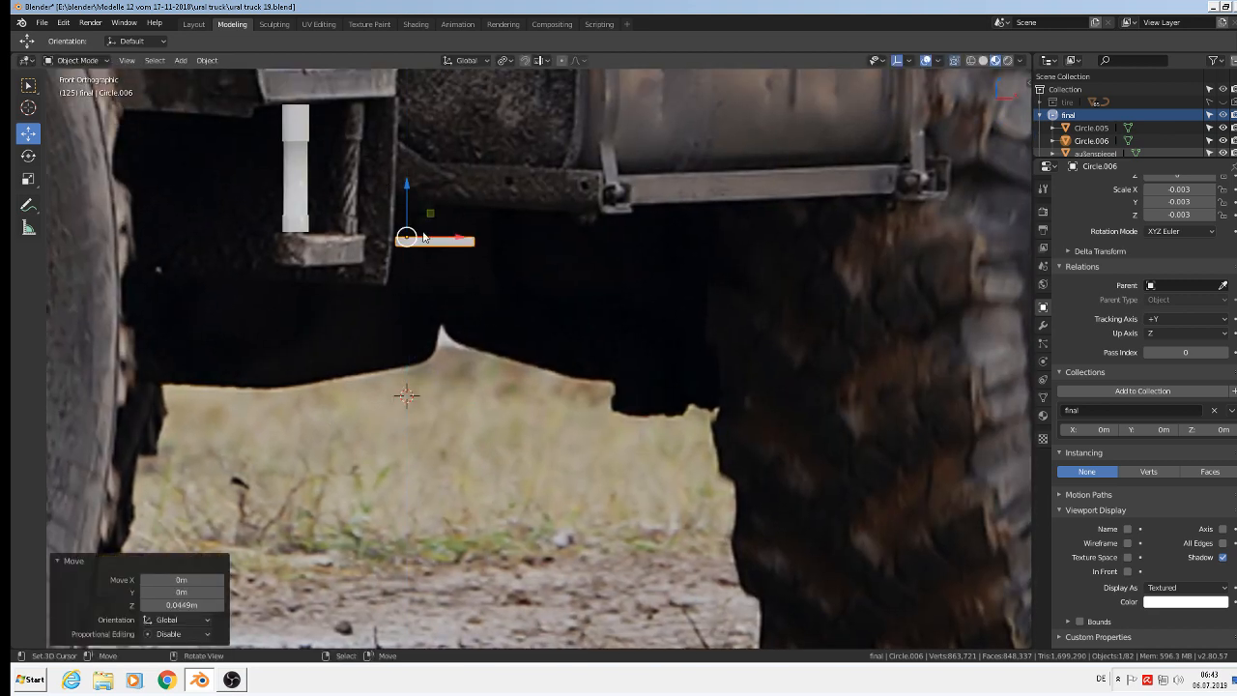
drag(458, 239, 344, 228)
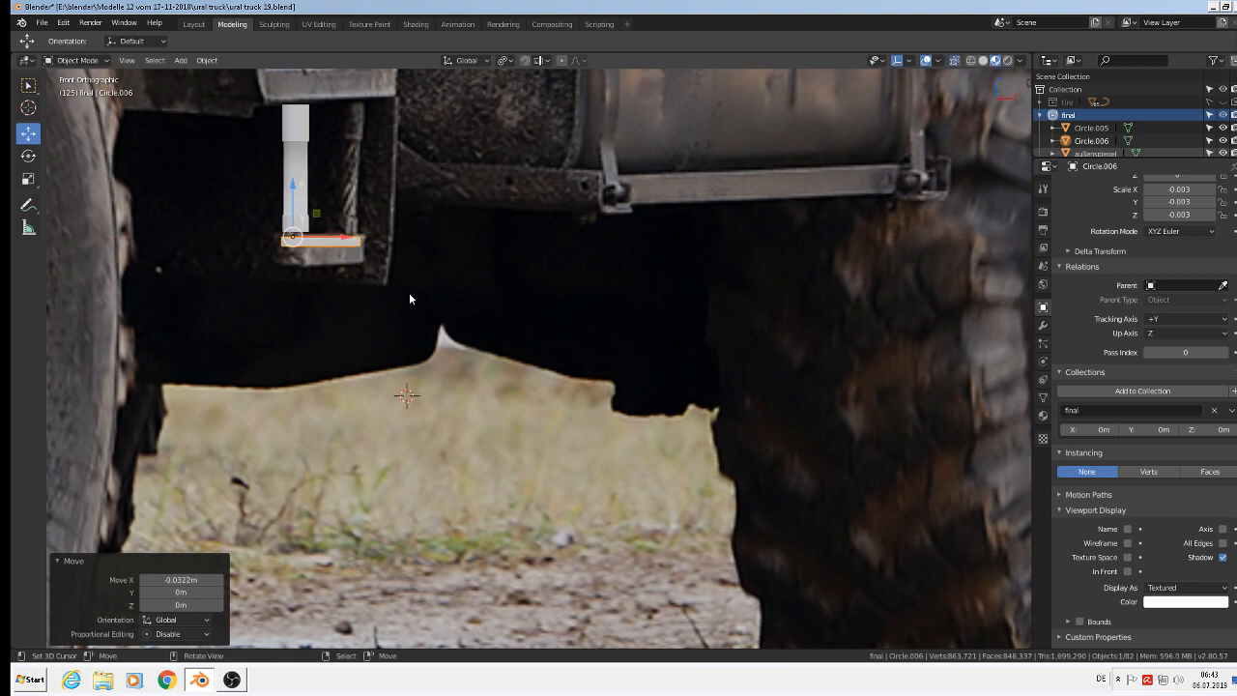
Enlarge the plate by a factor of about 2.4, shift it about -0.0009 m along X and raise it slightly.
key(s)
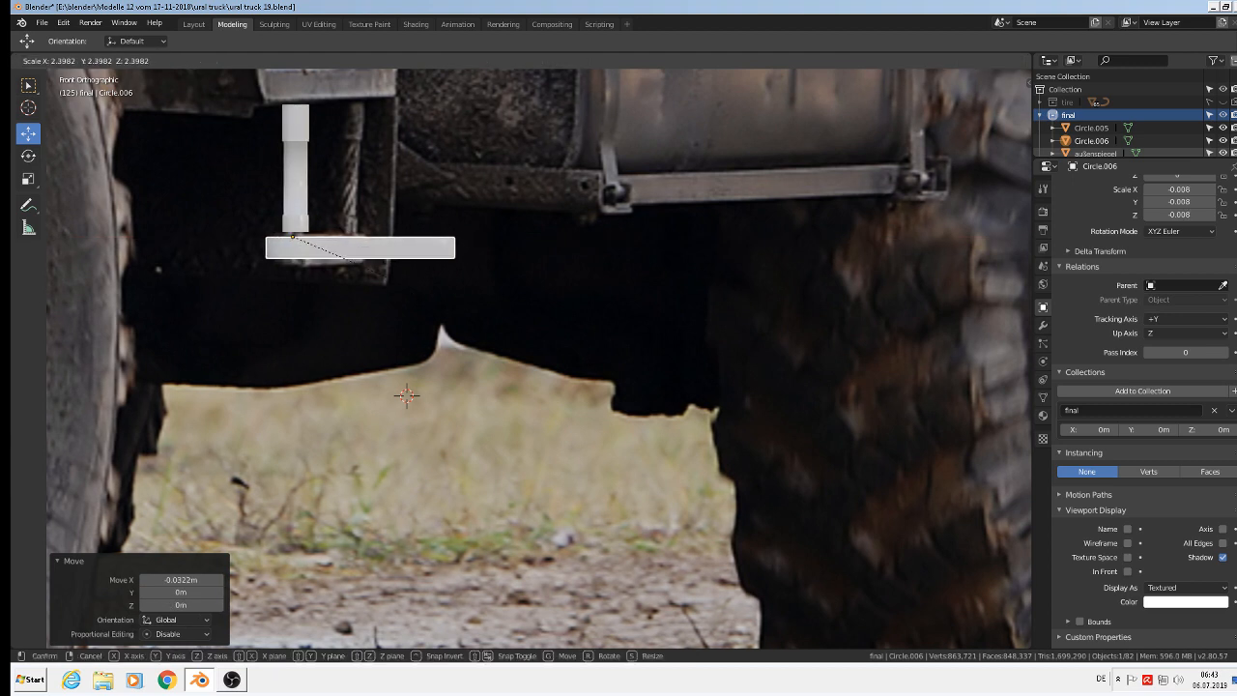
click(582, 362)
drag(347, 236, 343, 237)
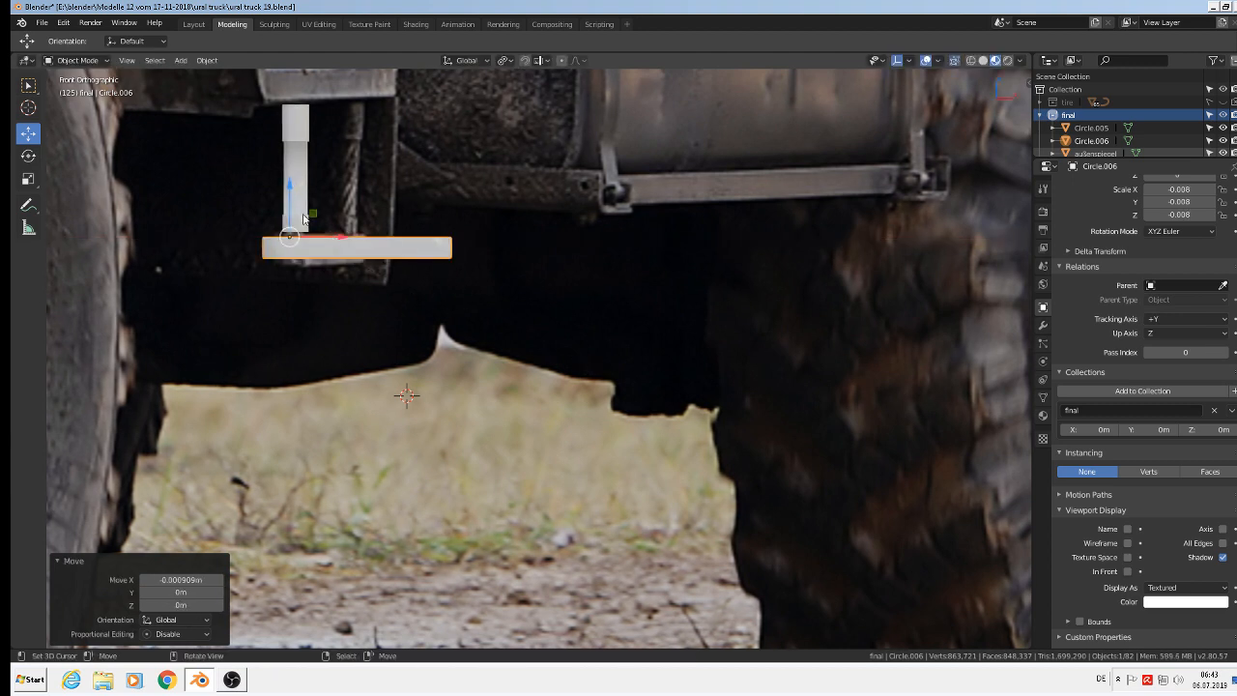
drag(289, 200, 289, 192)
Move the rod about 0.0224 m along Y so it stands over the plate's end.
middle_drag(321, 245, 393, 302)
scroll(391, 302, up, 4)
click(345, 267)
scroll(345, 268, down, 3)
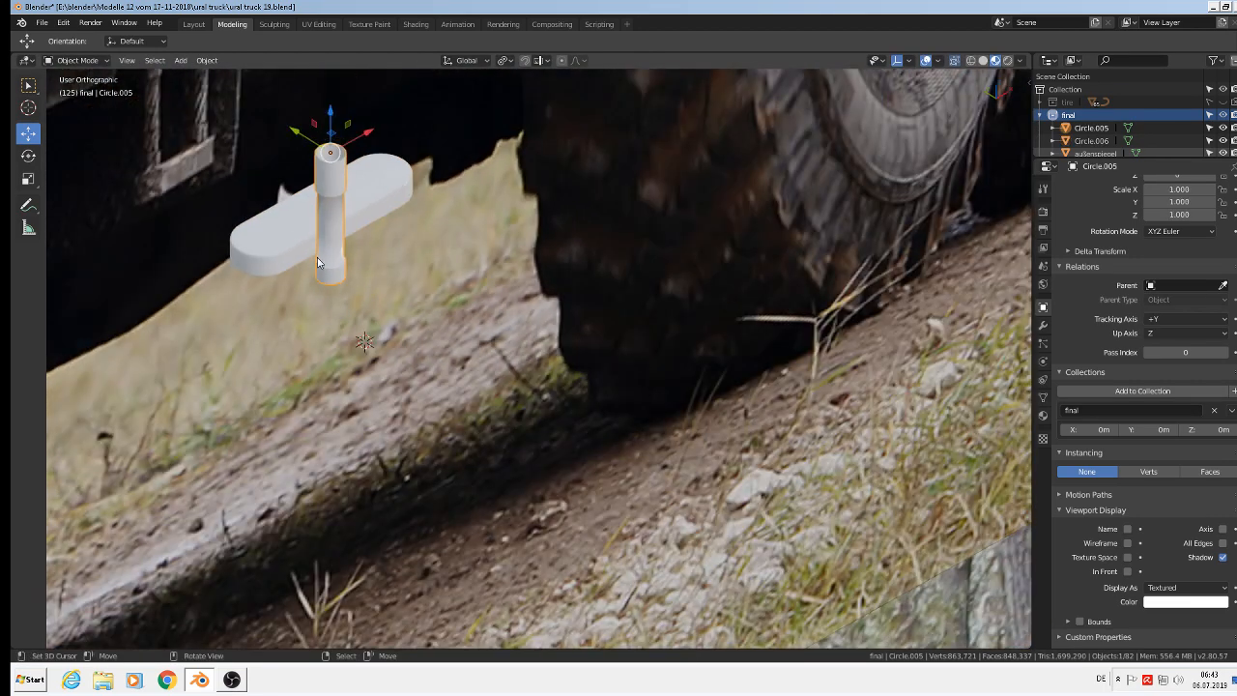
drag(301, 129, 236, 89)
middle_drag(380, 179, 433, 421)
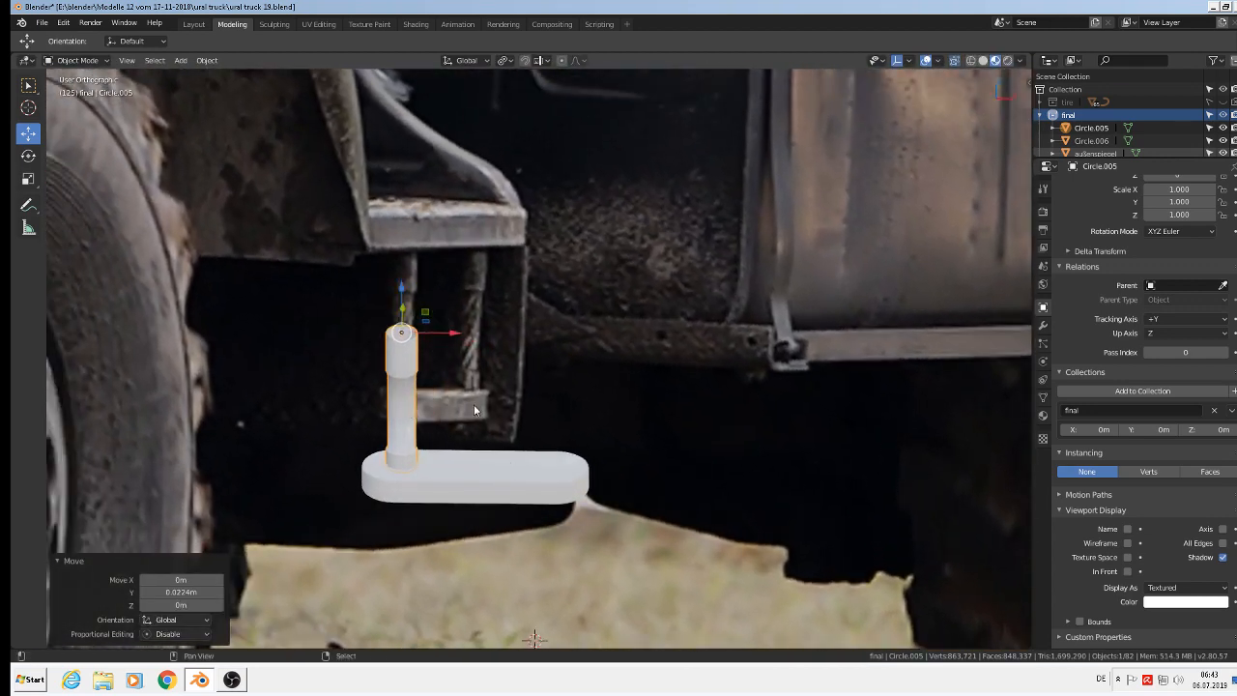
Move the rod about -0.0023 m along X toward the plate's rounded end.
key(g)
key(x)
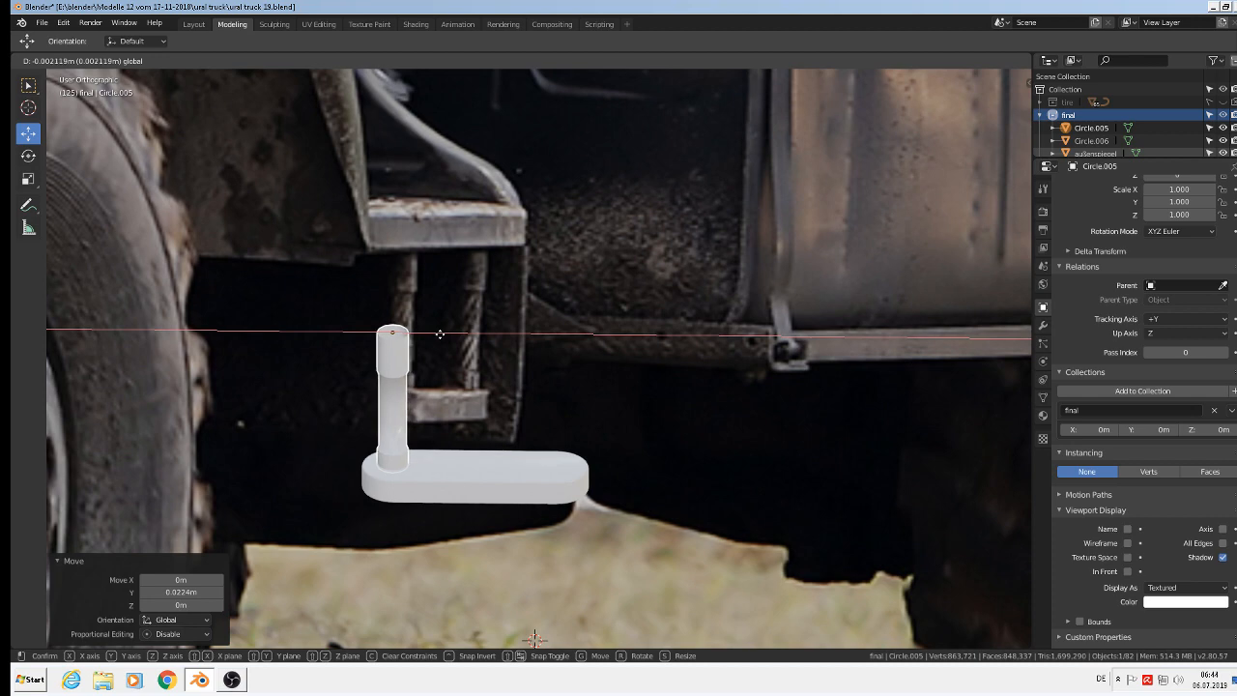
click(440, 334)
Add two edge loops to the rod's middle section, one tight against each collar, and return to Object Mode.
scroll(397, 340, up, 3)
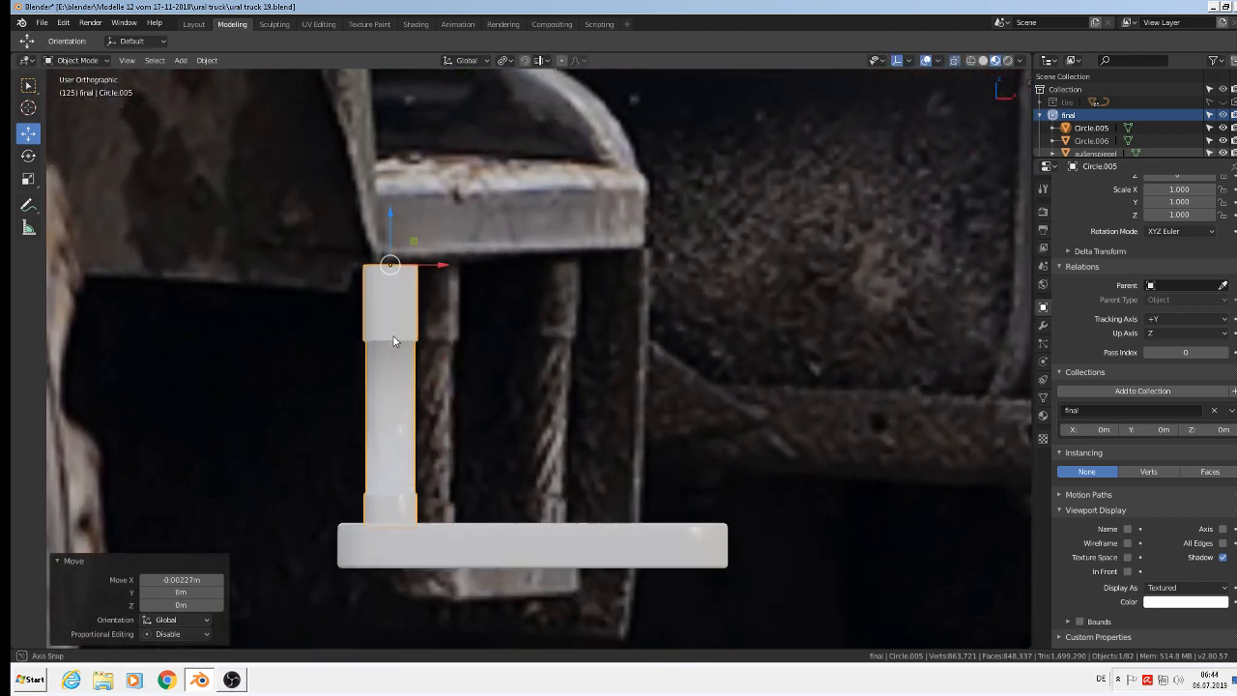
scroll(393, 340, up, 3)
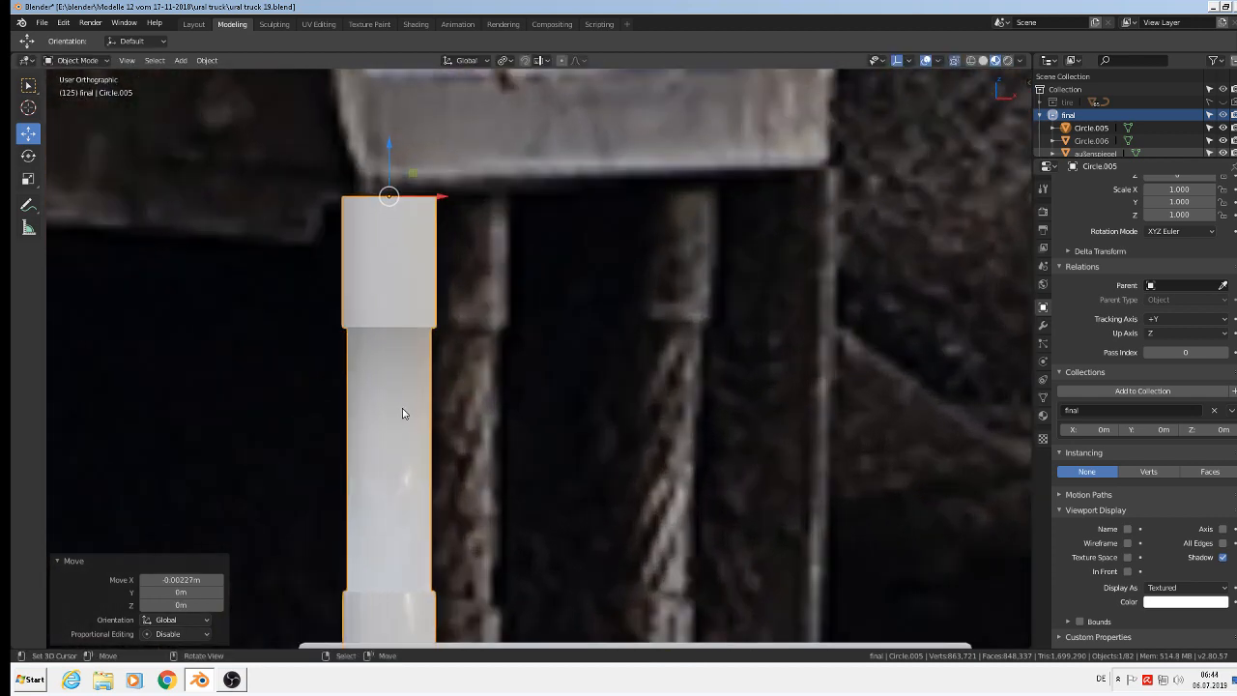
key(Tab)
key(ctrl)
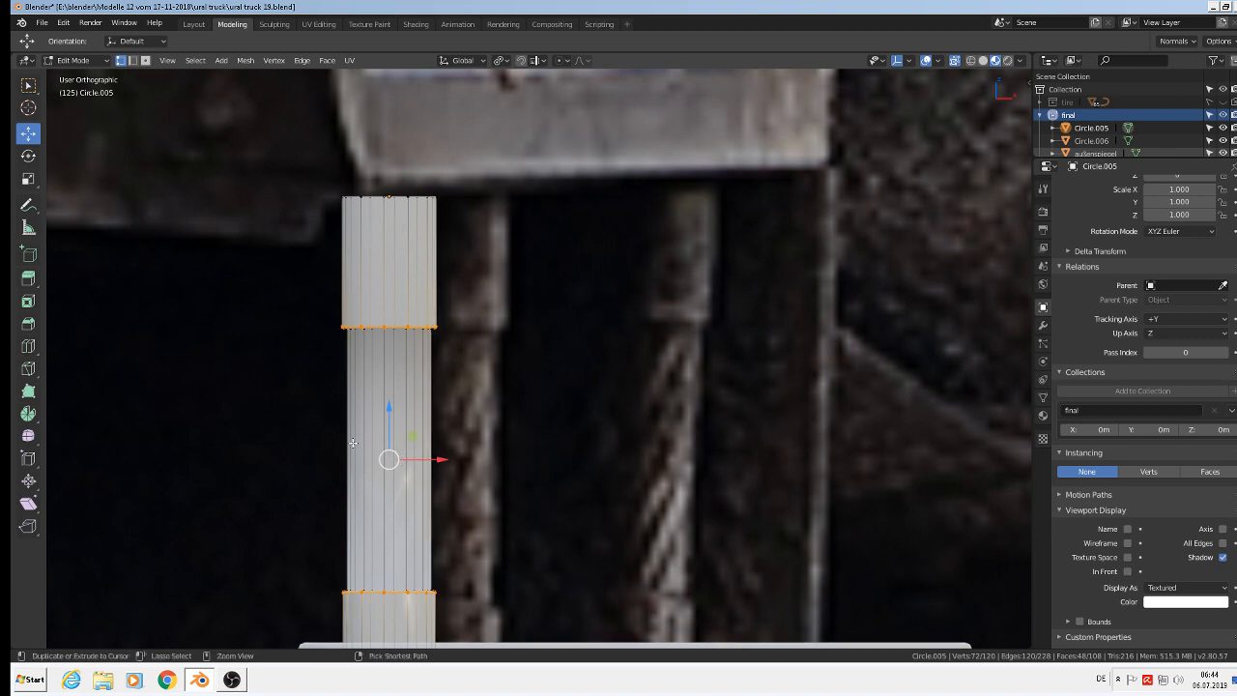
key(ctrl+r)
click(355, 425)
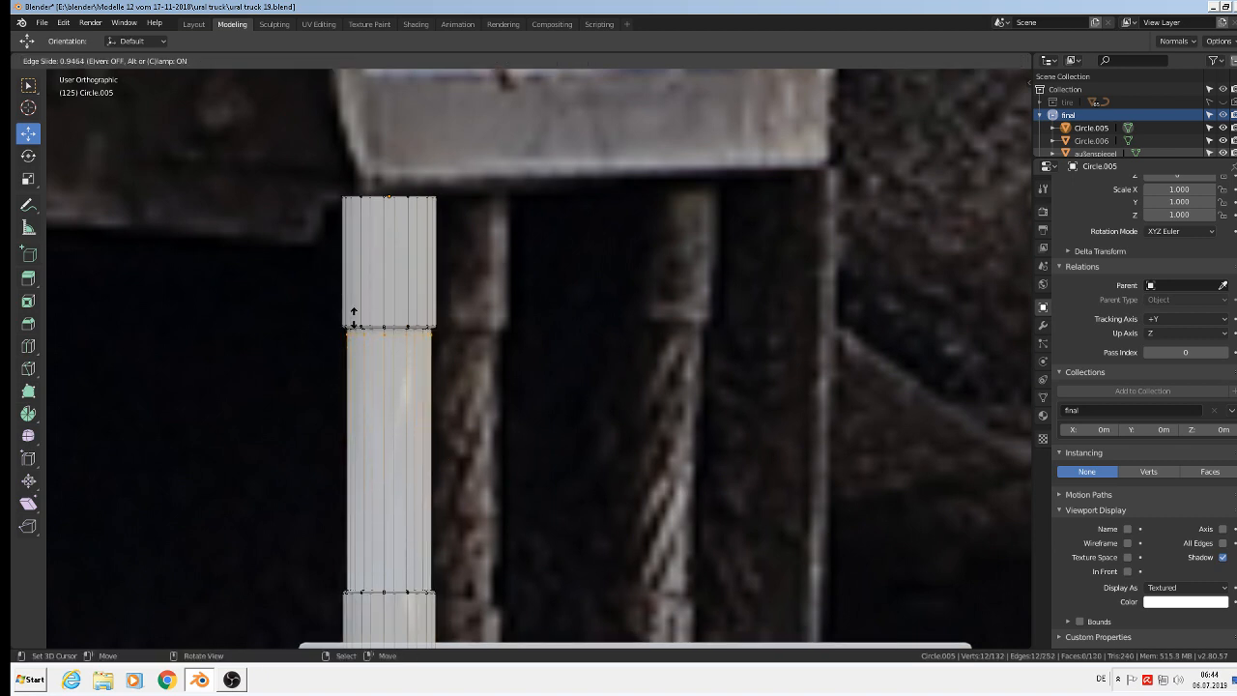
click(354, 311)
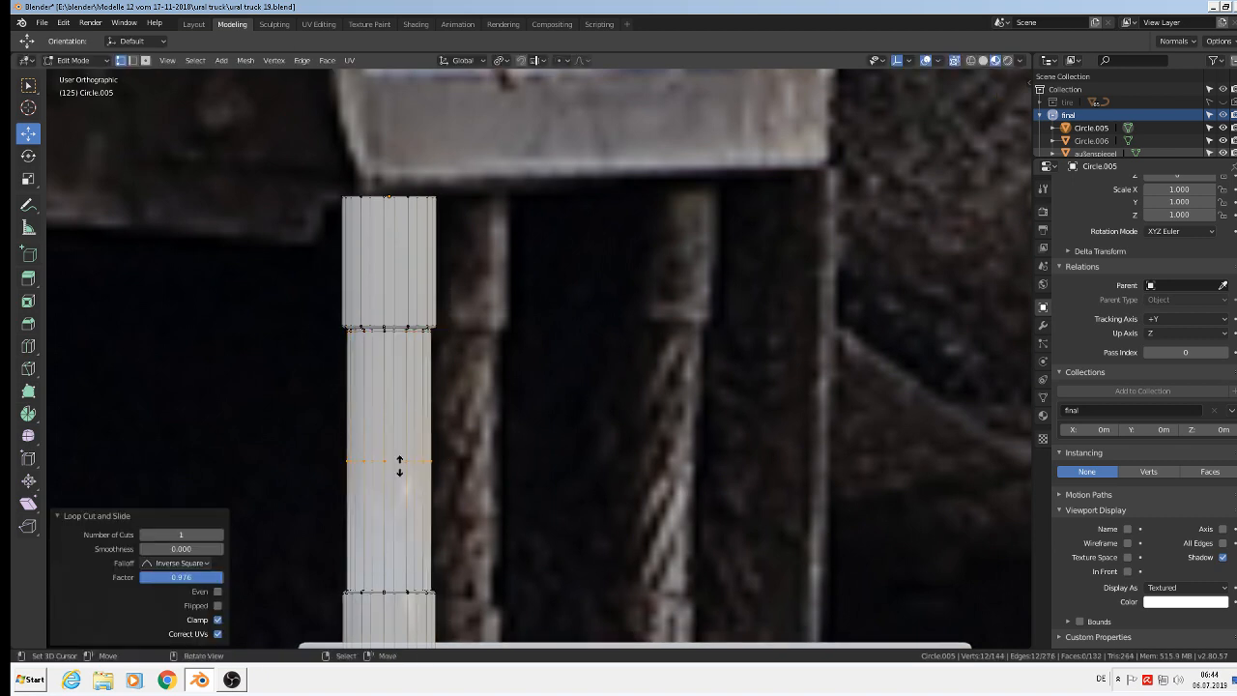
click(391, 589)
key(Tab)
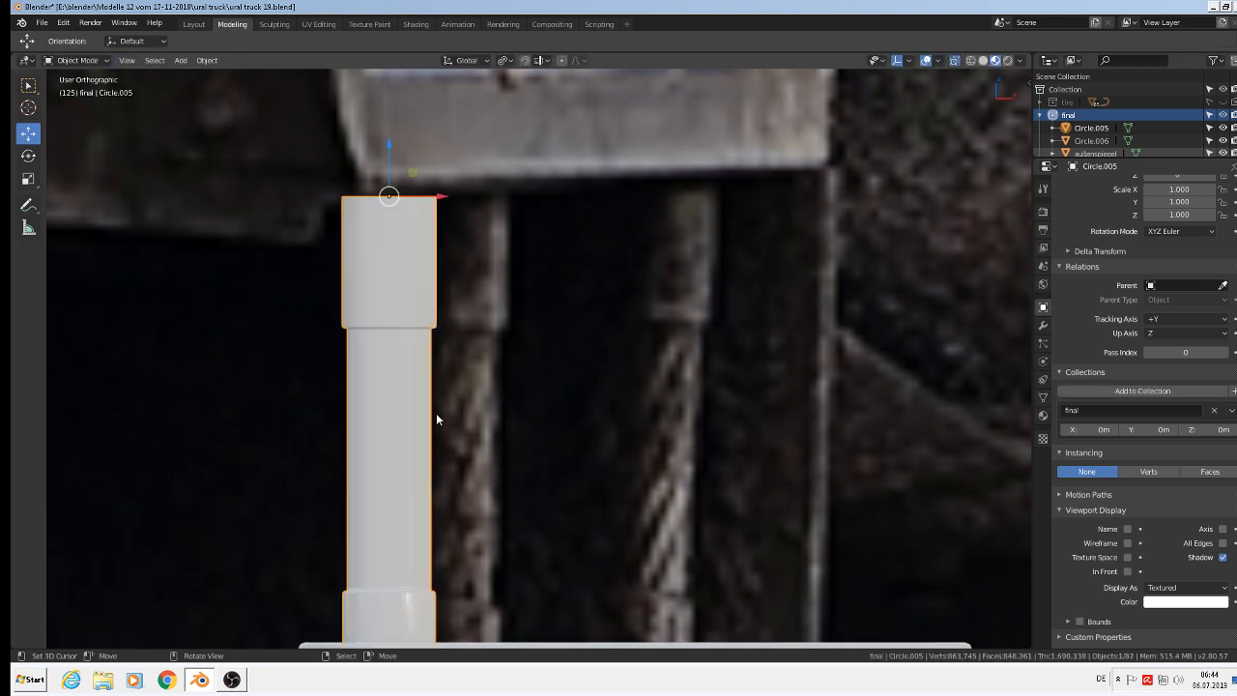
Duplicate the rod and move the copy about 0.0381 m along X over the plate's opposite end.
scroll(436, 413, down, 4)
scroll(434, 480, down, 1)
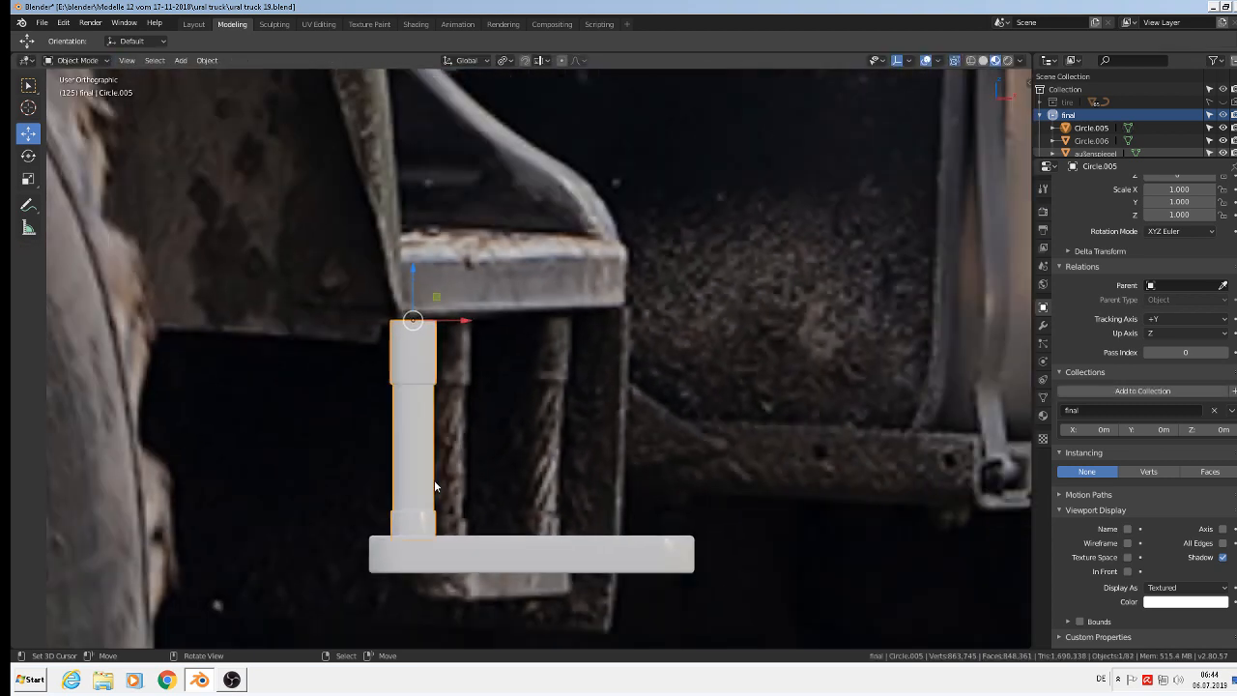
scroll(434, 480, down, 2)
middle_drag(394, 564, 386, 609)
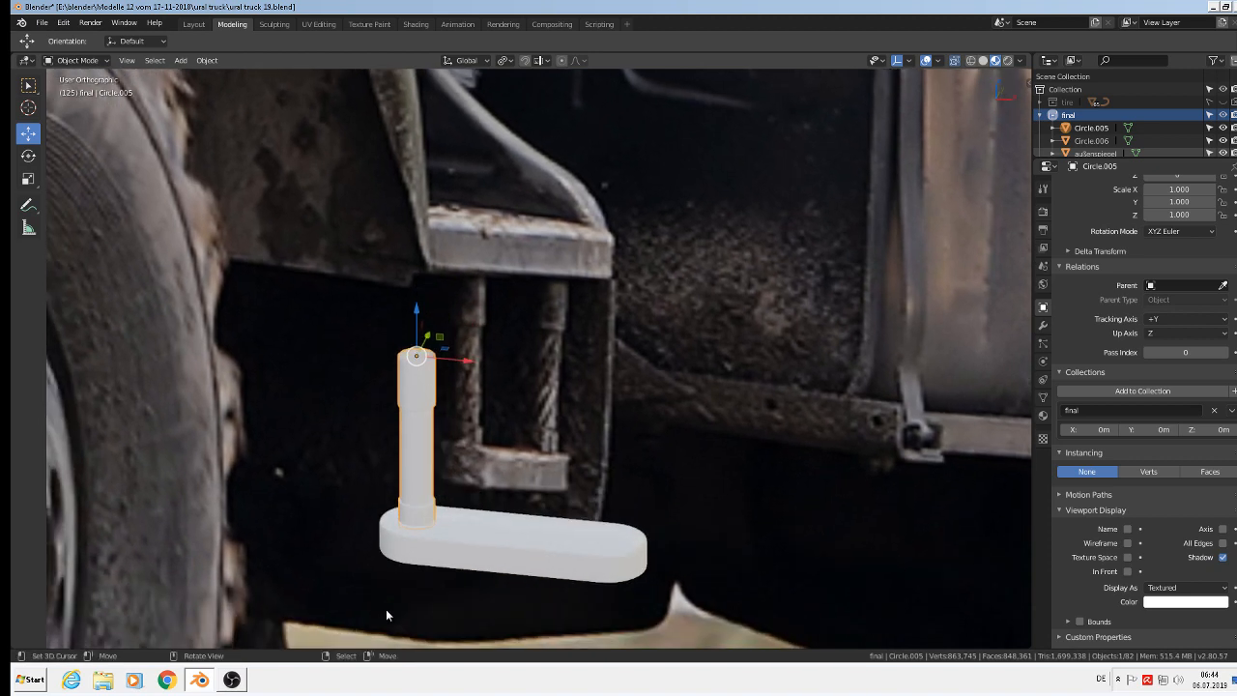
key(shift+d)
right_click(452, 549)
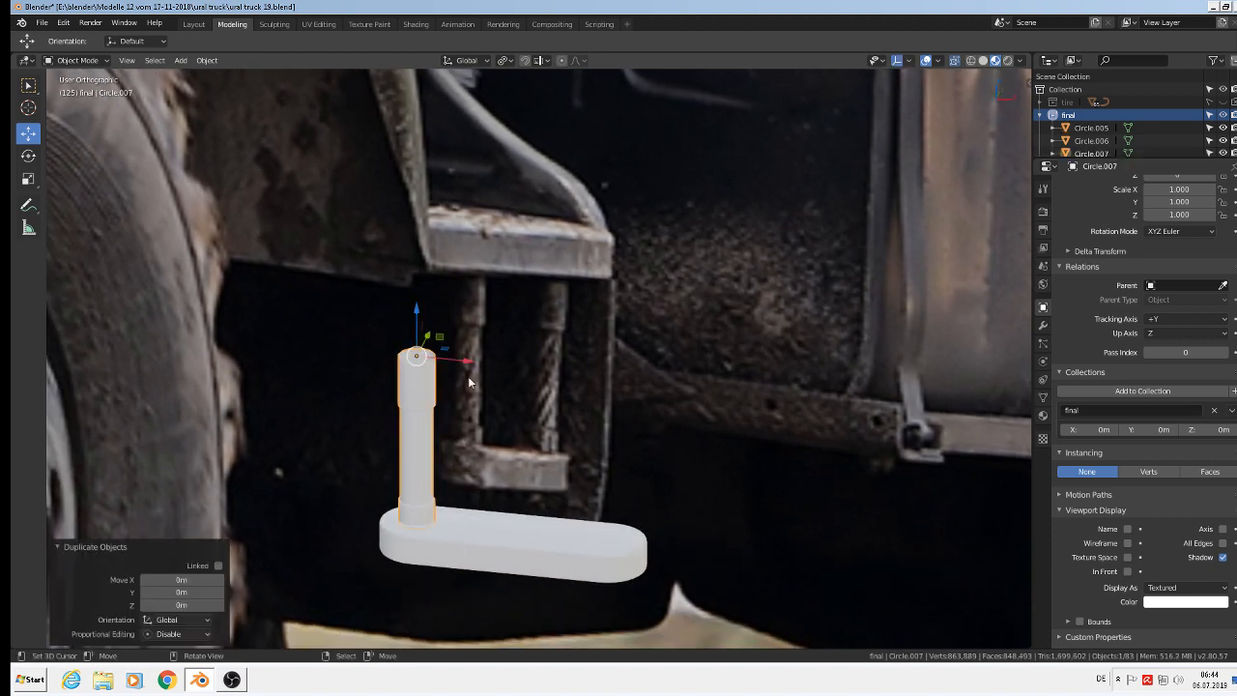
key(g)
key(x)
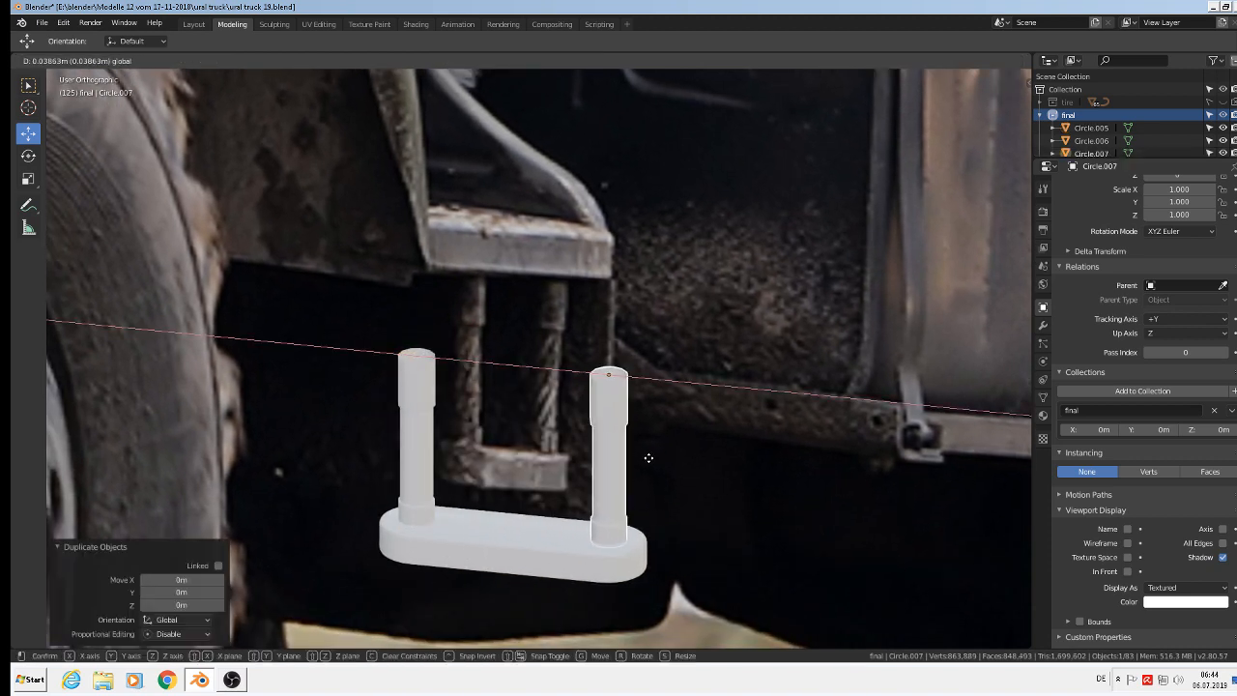
click(646, 458)
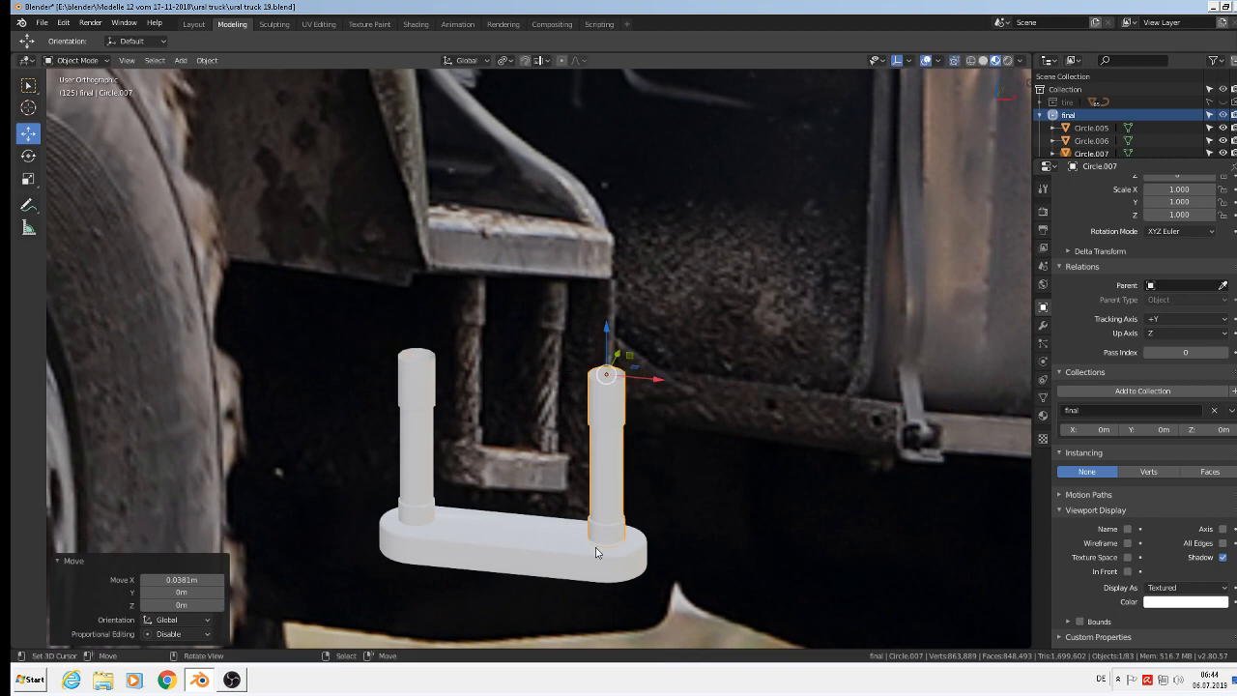
Select the plate and both rods and join them into one object.
shift+click(539, 568)
shift+click(430, 473)
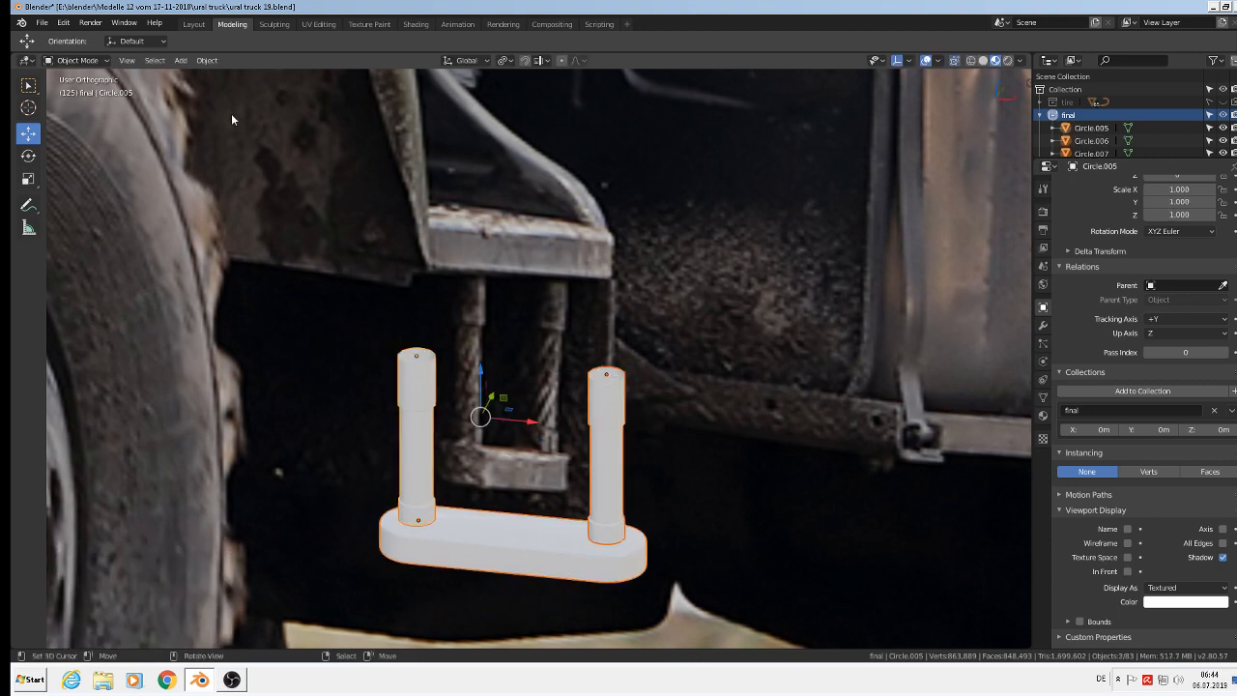
click(208, 61)
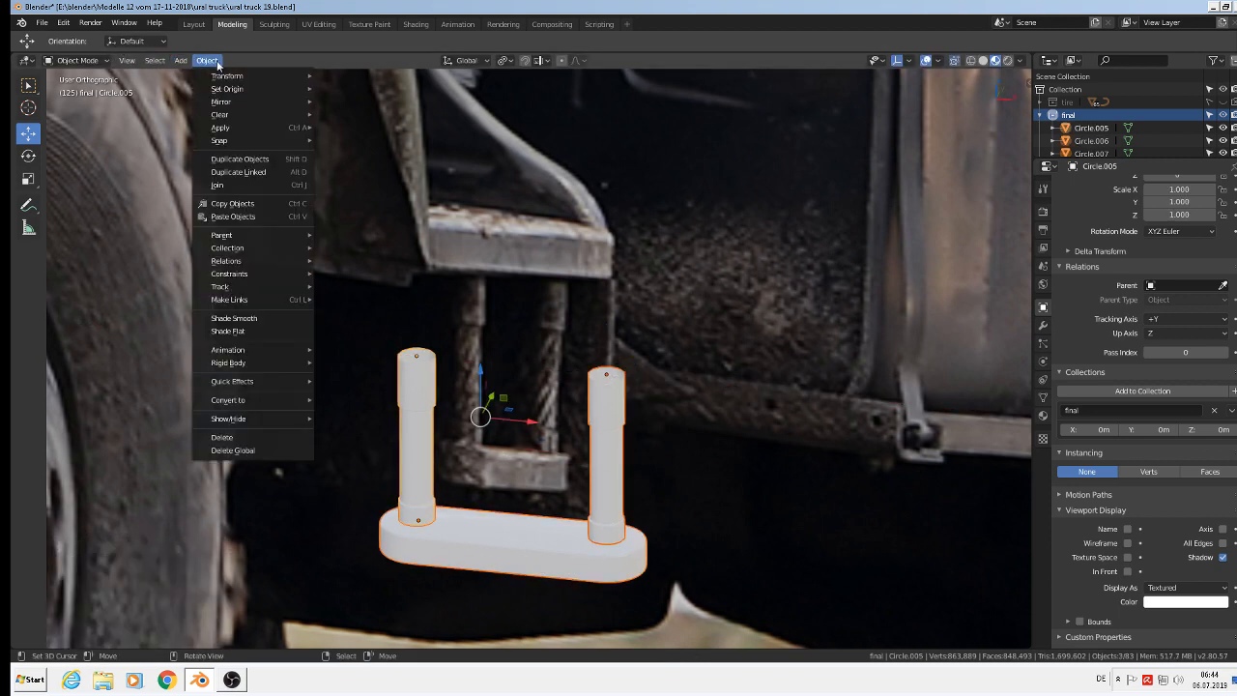
click(217, 185)
In front view, move the joined footstep about 5.62 m along X and -2.24 m along Z to the truck model, and scale it by about 8.839.
scroll(510, 399, down, 5)
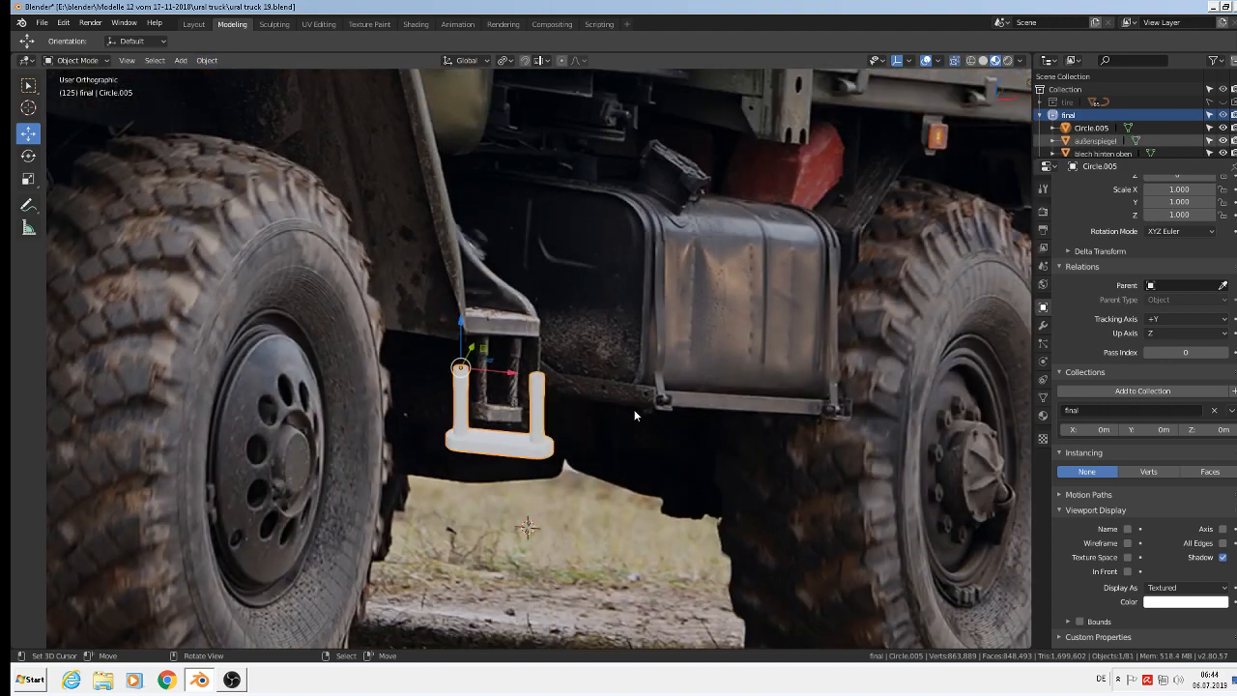
scroll(635, 415, down, 3)
key(KP_1)
scroll(609, 440, down, 5)
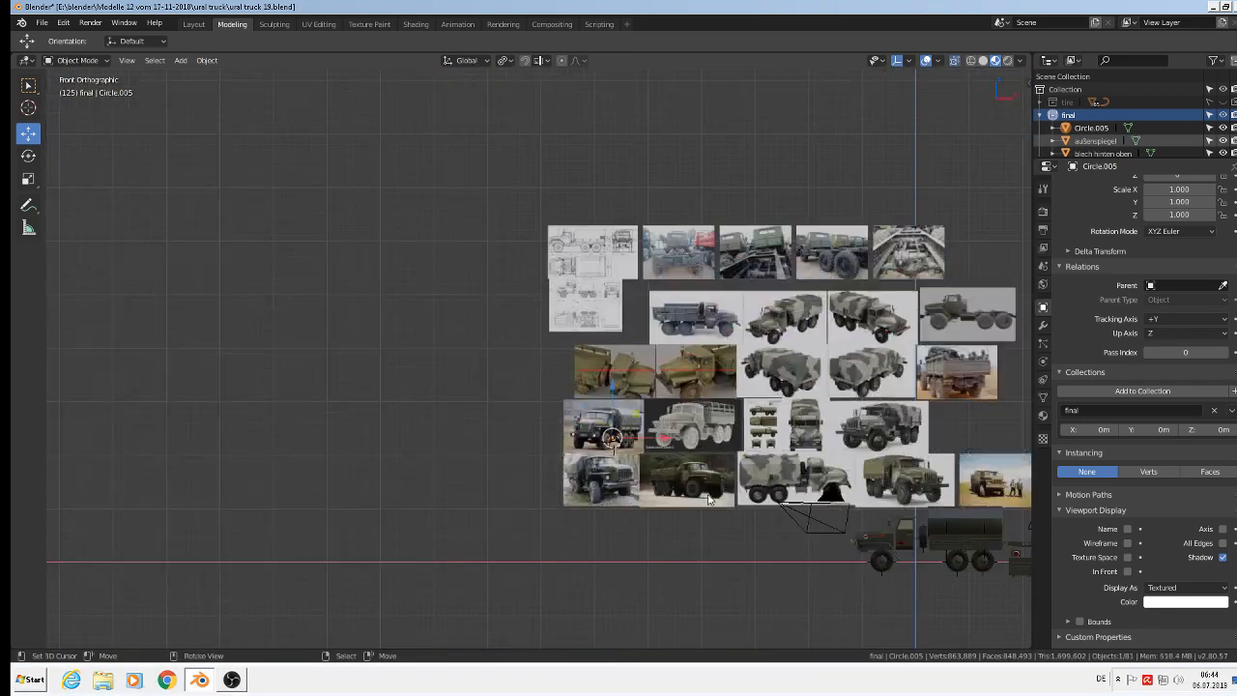
shift+middle_drag(423, 296, 413, 290)
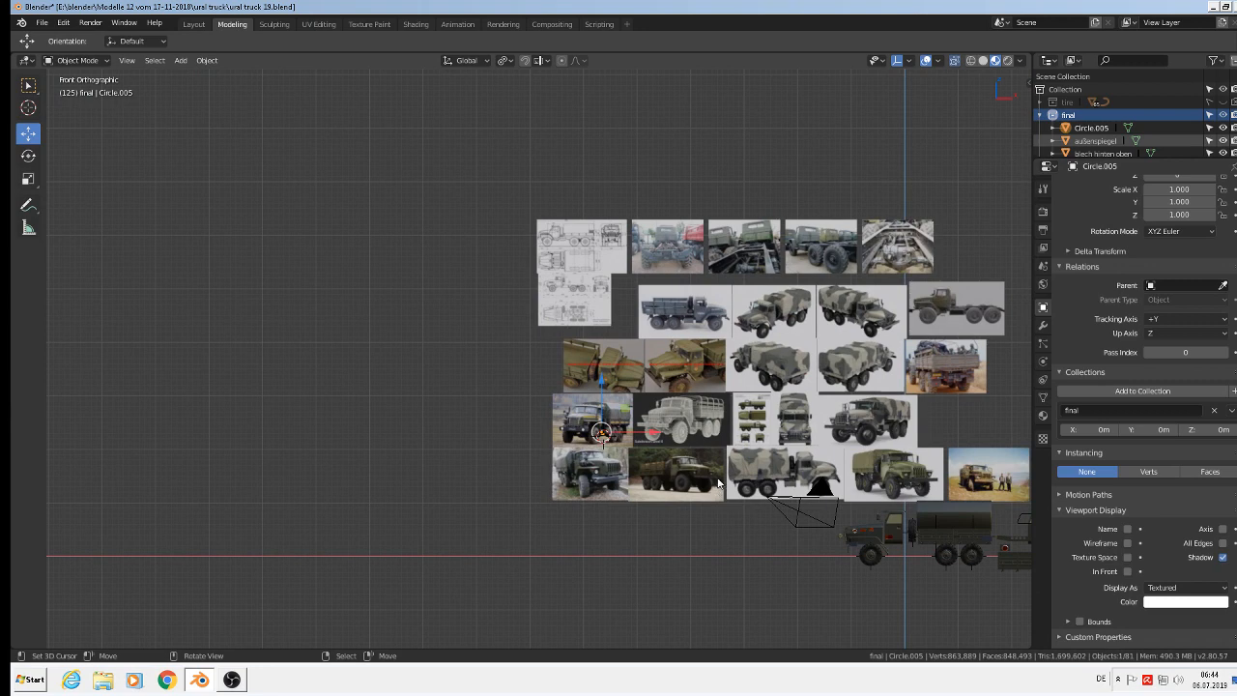
key(g)
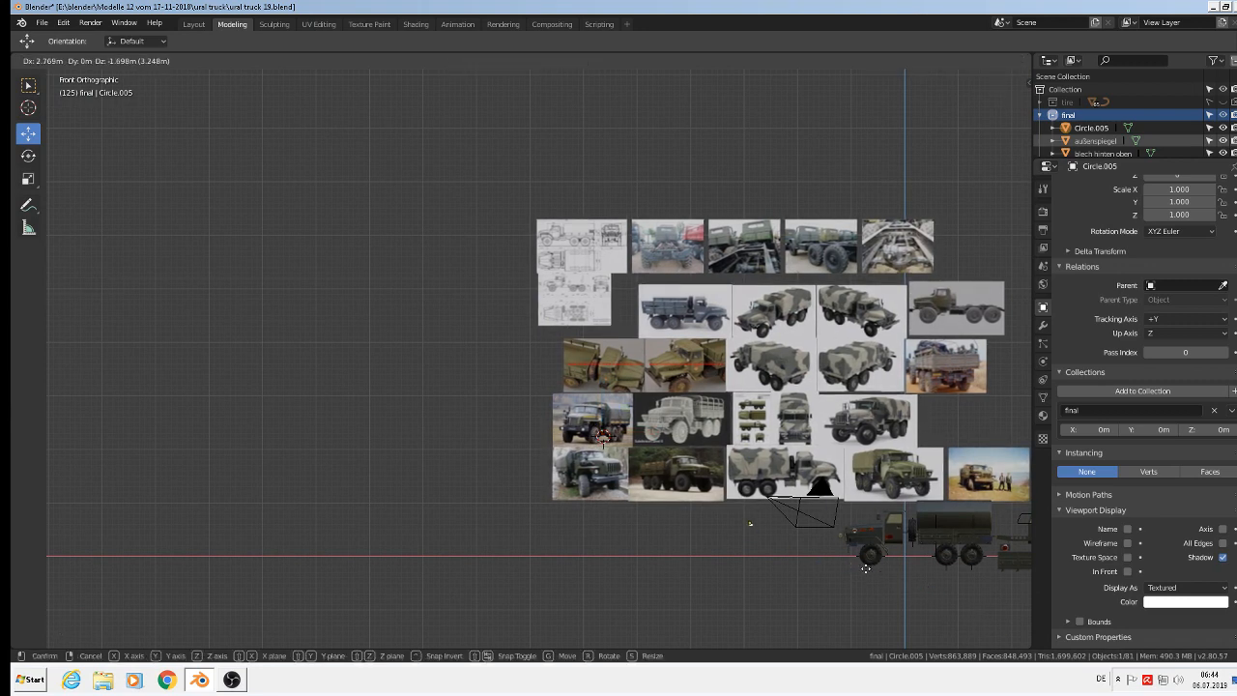
click(1010, 600)
key(s)
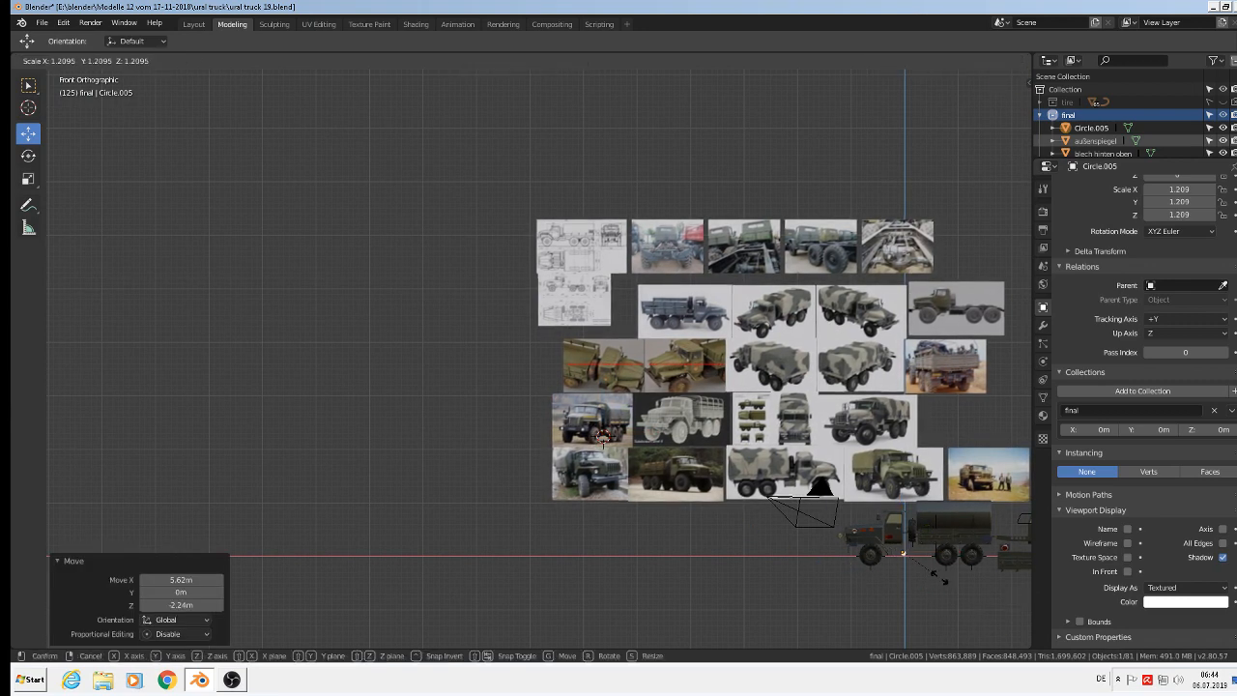
click(176, 111)
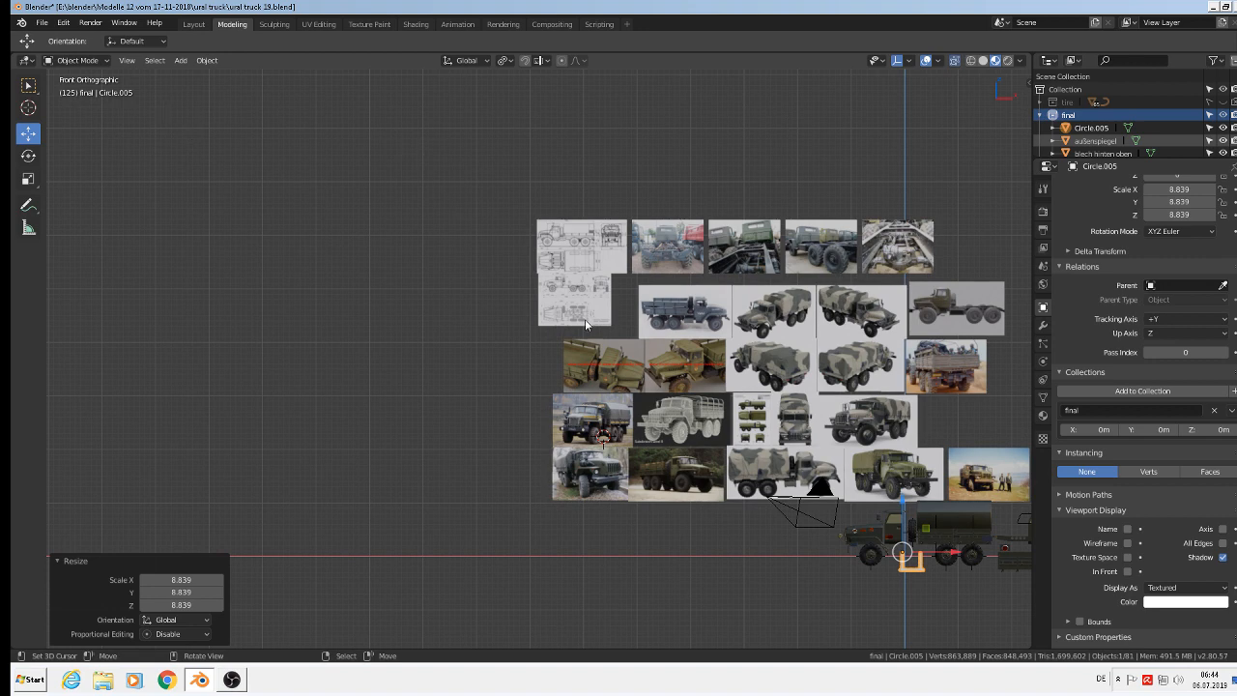
Save the file and rename the joined footstep object as "fußhalter".
click(41, 22)
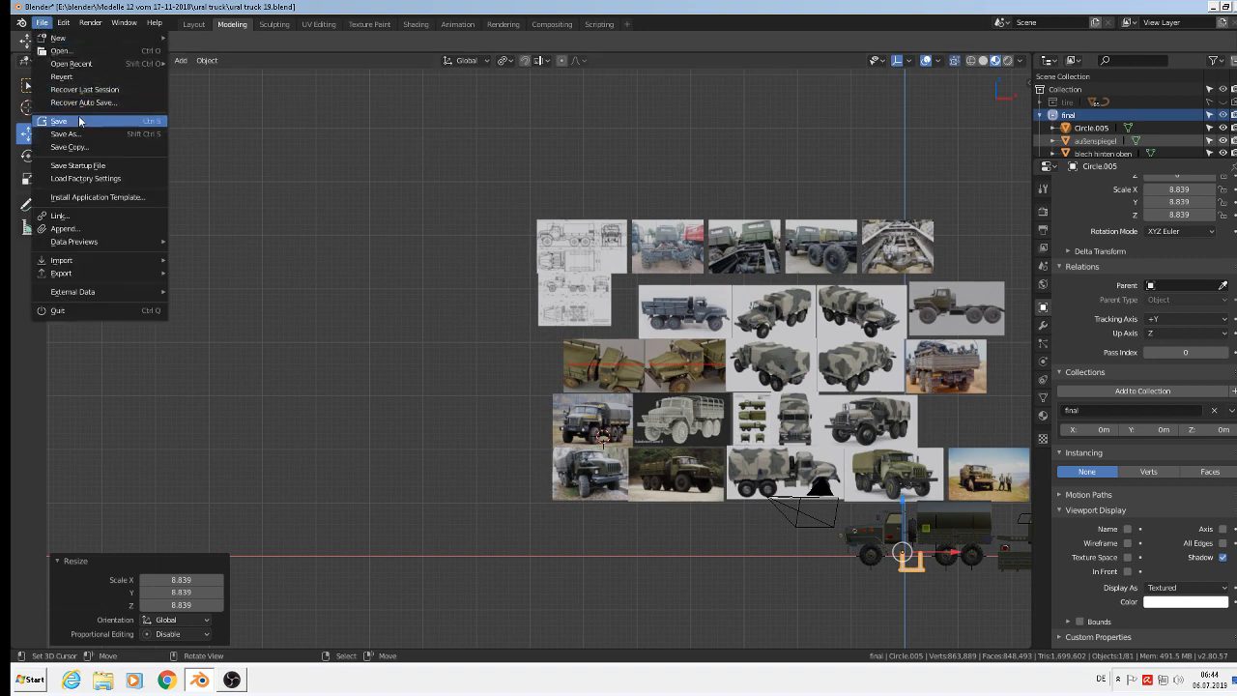
click(79, 121)
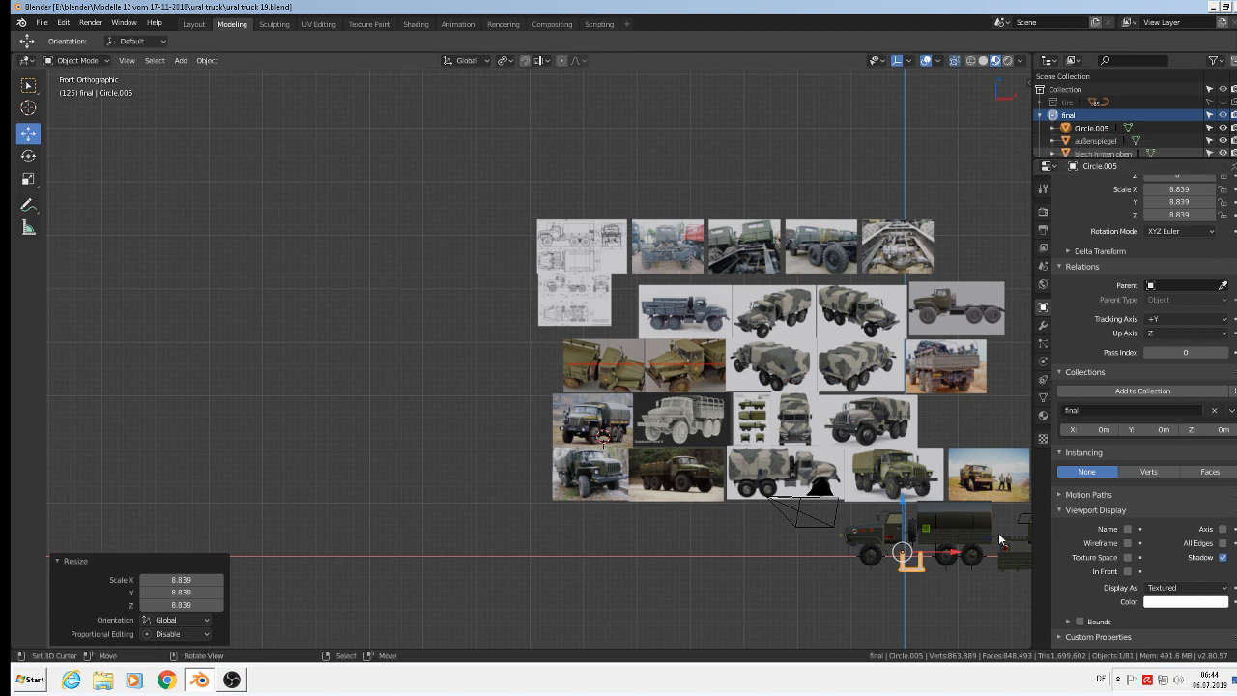
double_click(1090, 126)
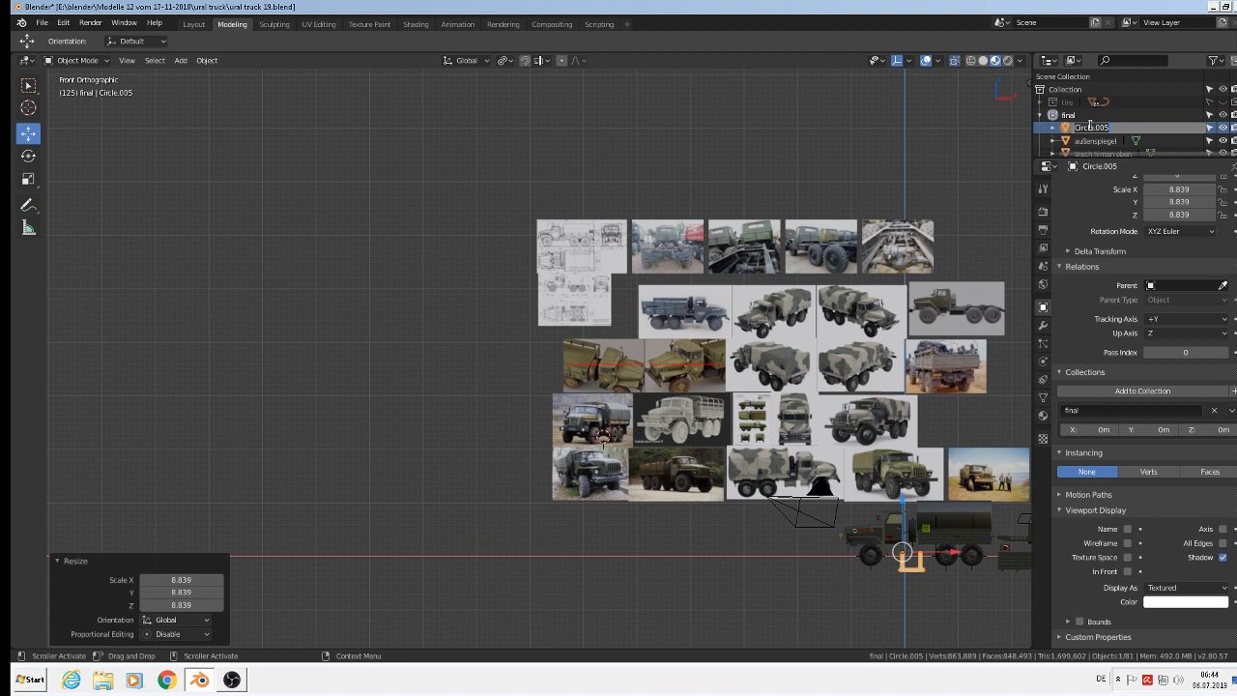
key(ctrl+a)
text(fußhalter)
key(Return)
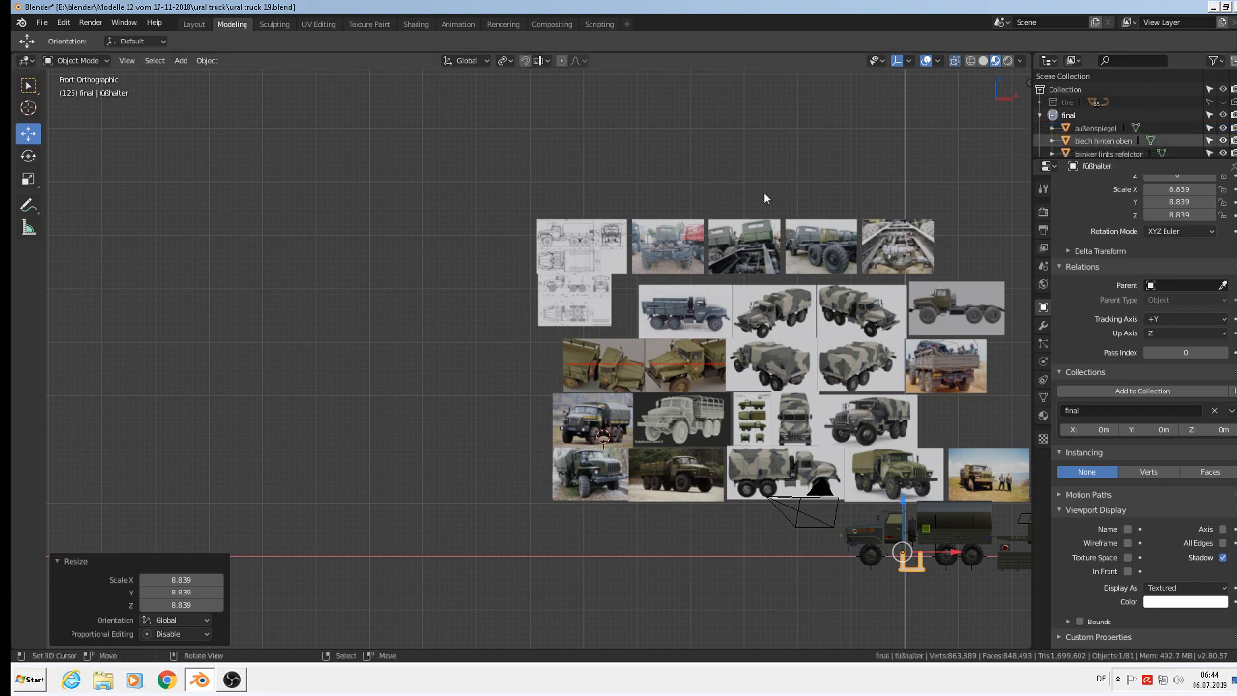
Place the 3D cursor over the rearmost wheel in the Ural reference photo and add a 2 m cube there.
scroll(737, 484, up, 8)
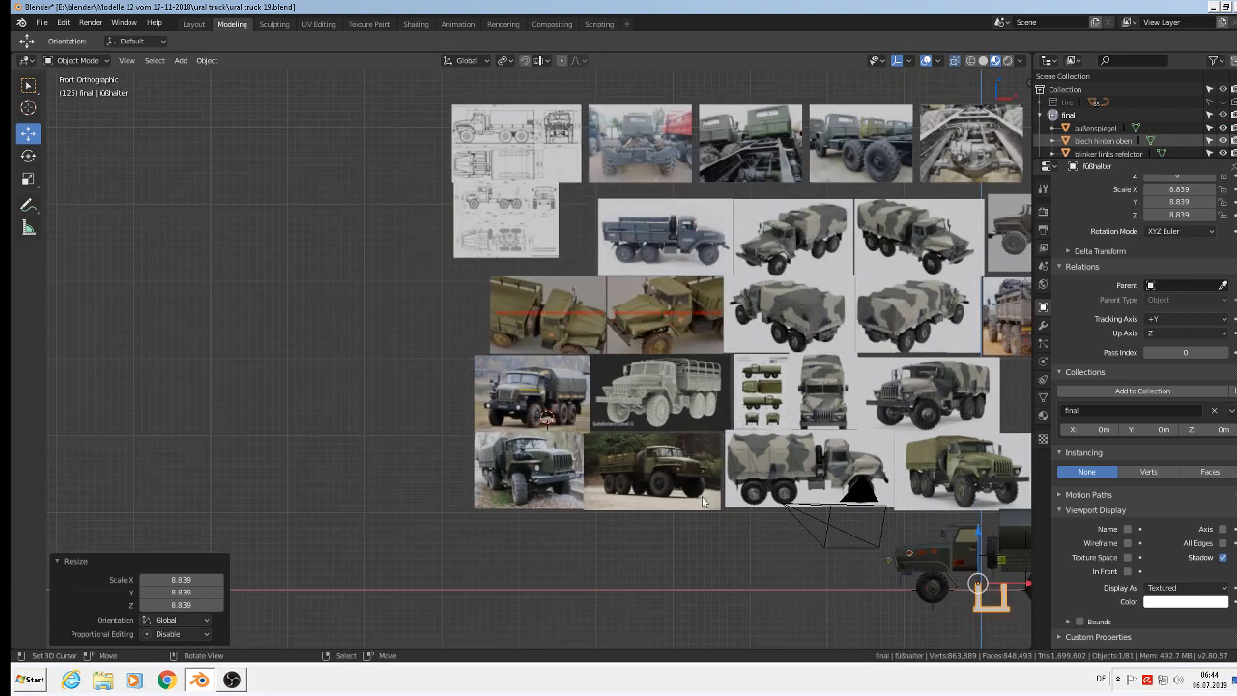
scroll(545, 344, up, 6)
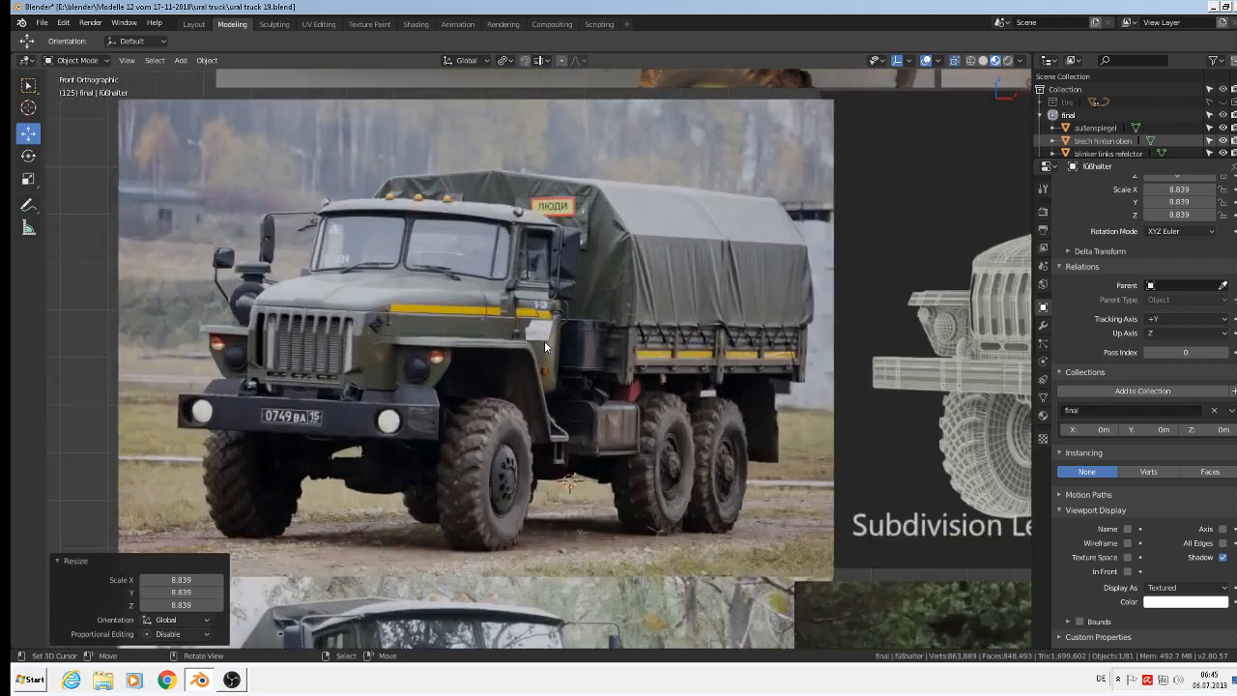
shift+middle_drag(756, 454, 187, 208)
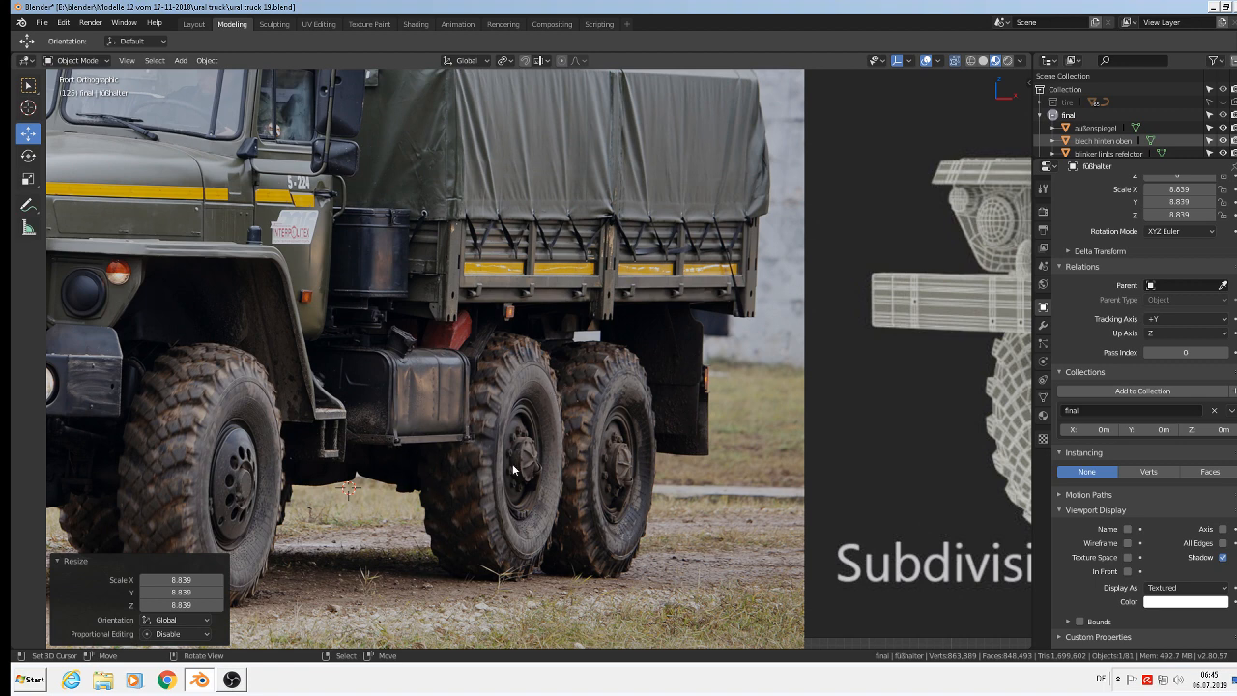
scroll(440, 452, up, 6)
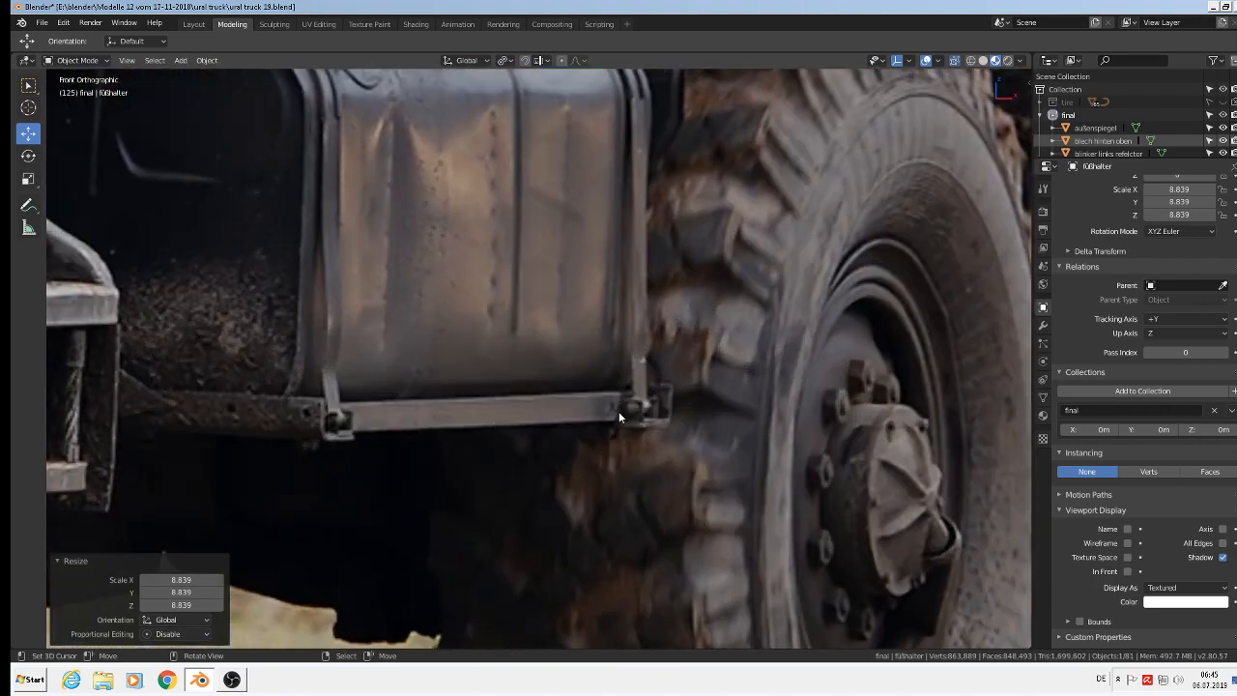
scroll(619, 417, down, 8)
shift+right_click(700, 437)
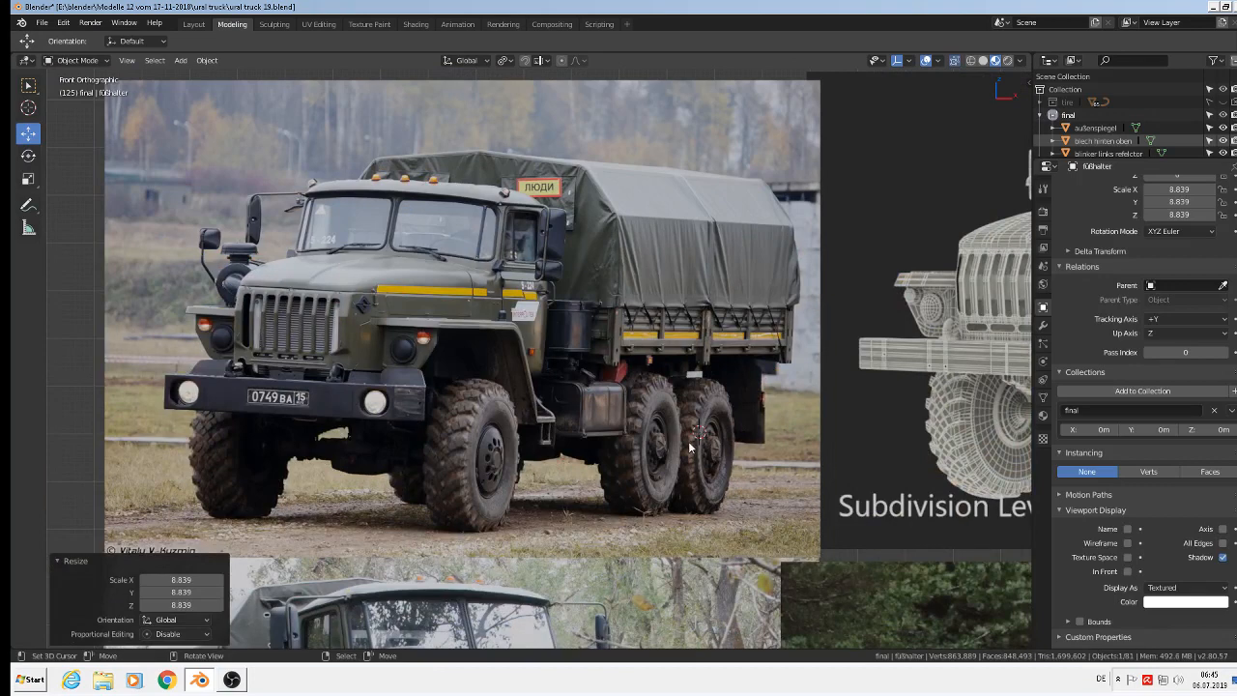
click(180, 59)
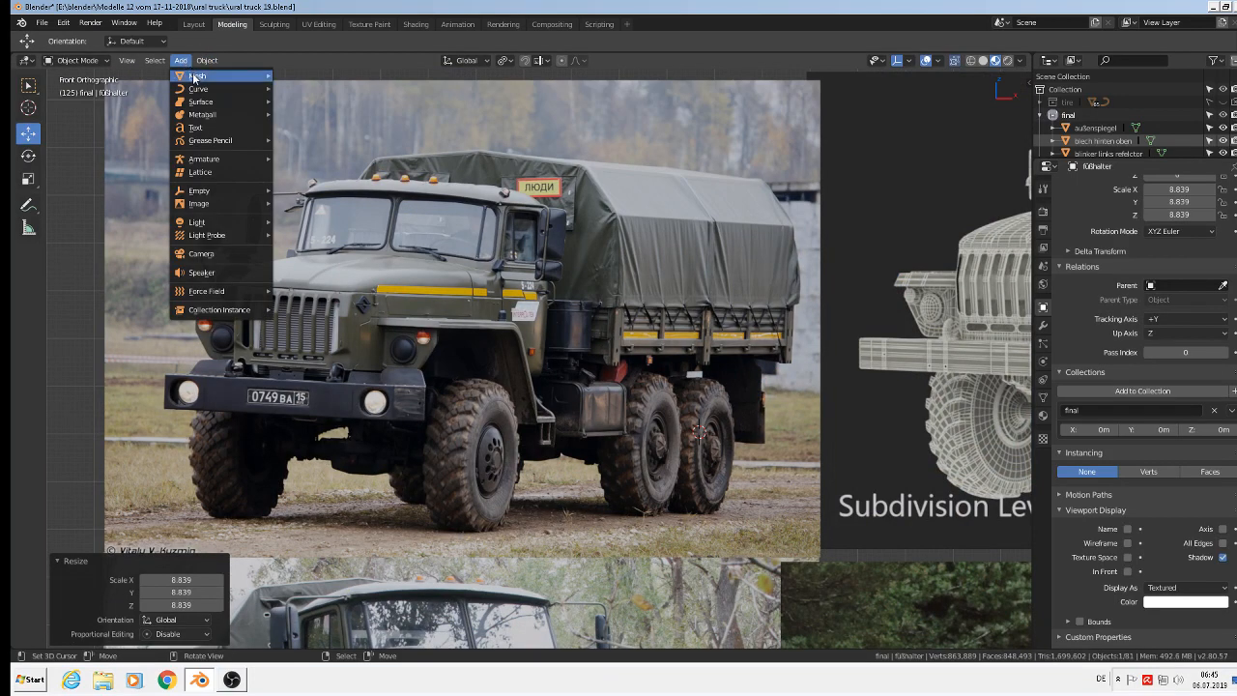
mouse_move(256, 84)
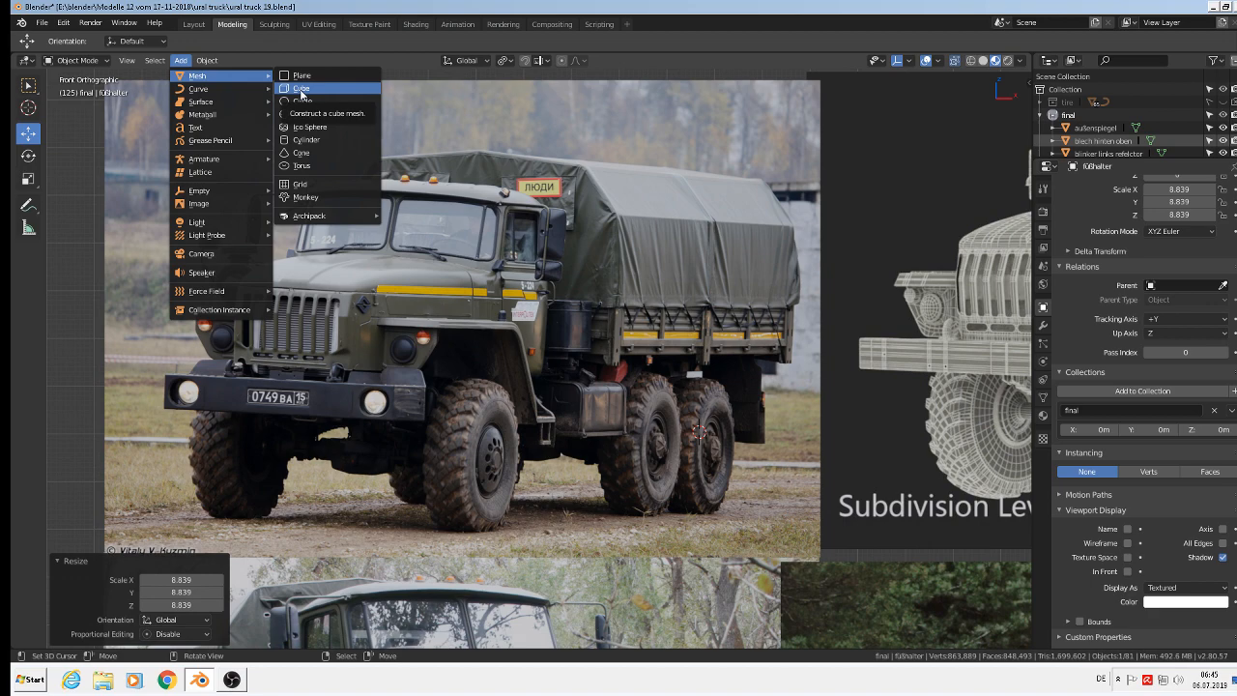
click(301, 89)
Add a vertical loop cut near the cube's left side (factor 0.629) and a horizontal one near its bottom (factor 0.694).
scroll(625, 313, down, 5)
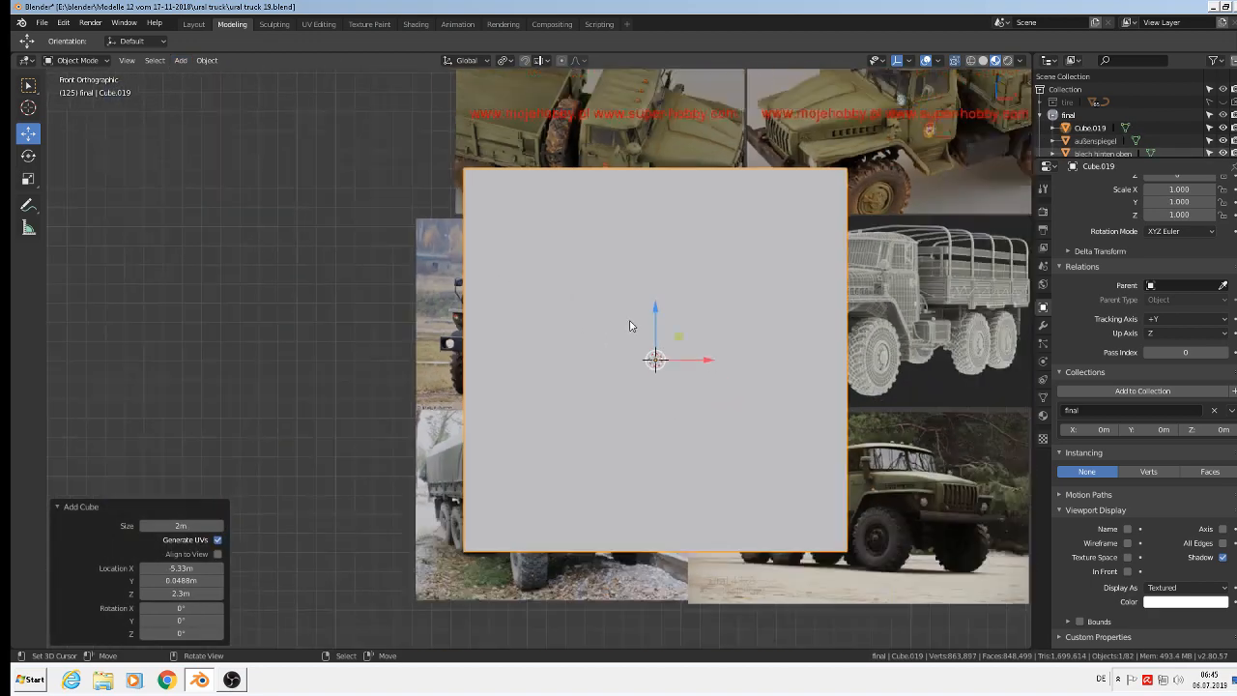
key(Tab)
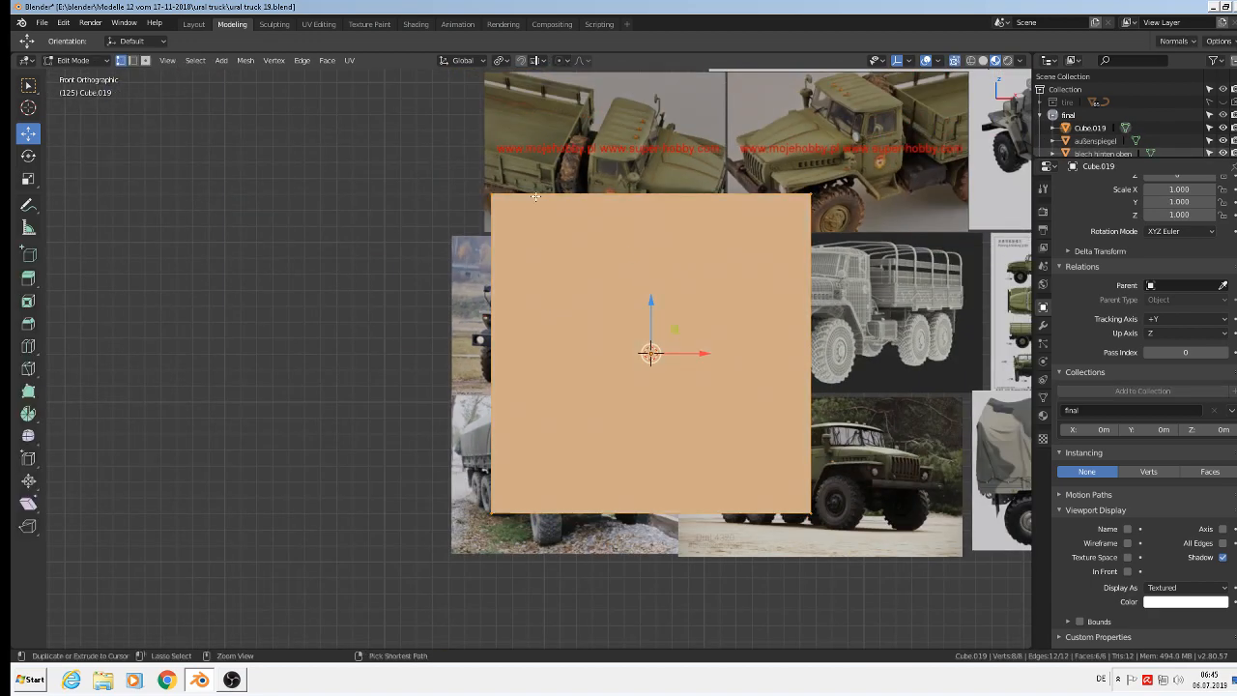
key(ctrl+r)
click(536, 197)
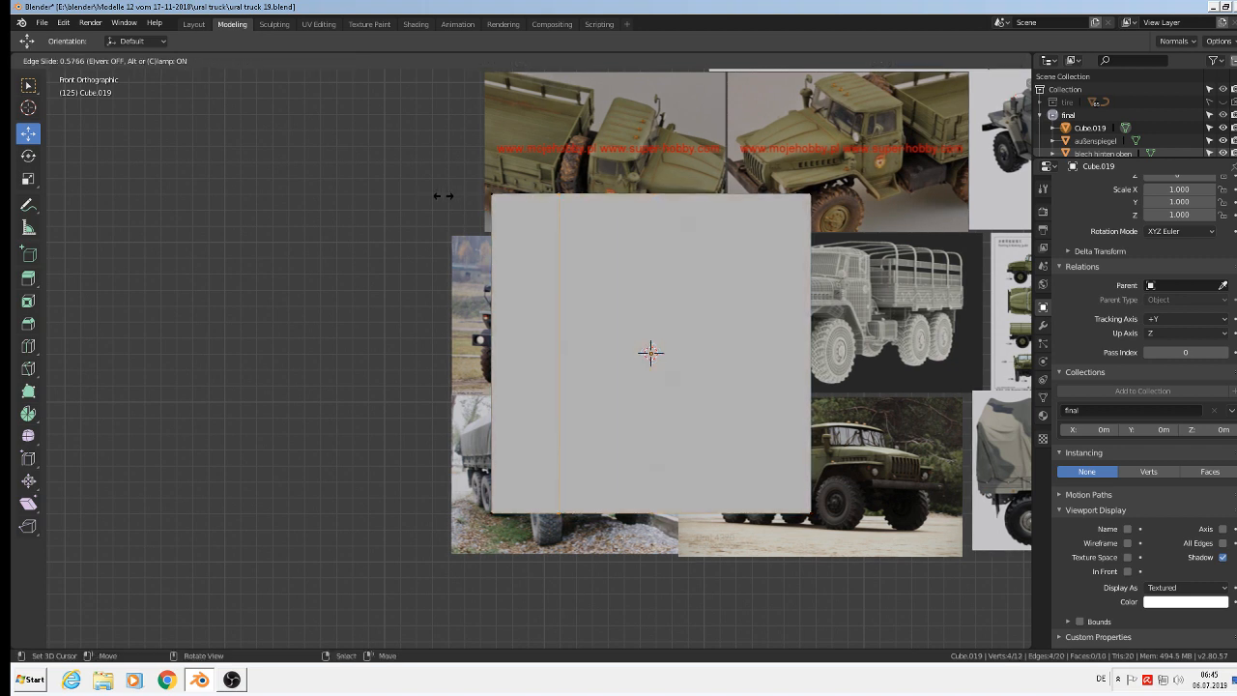
click(443, 196)
key(ctrl+r)
click(583, 367)
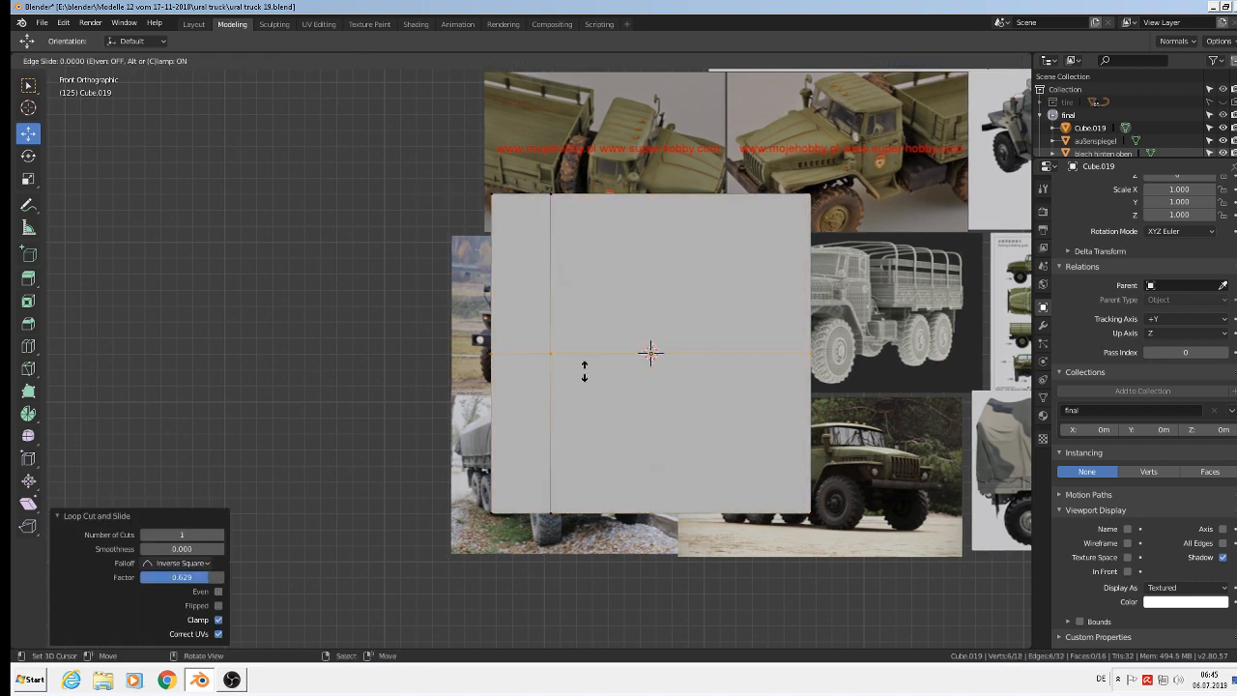
click(595, 483)
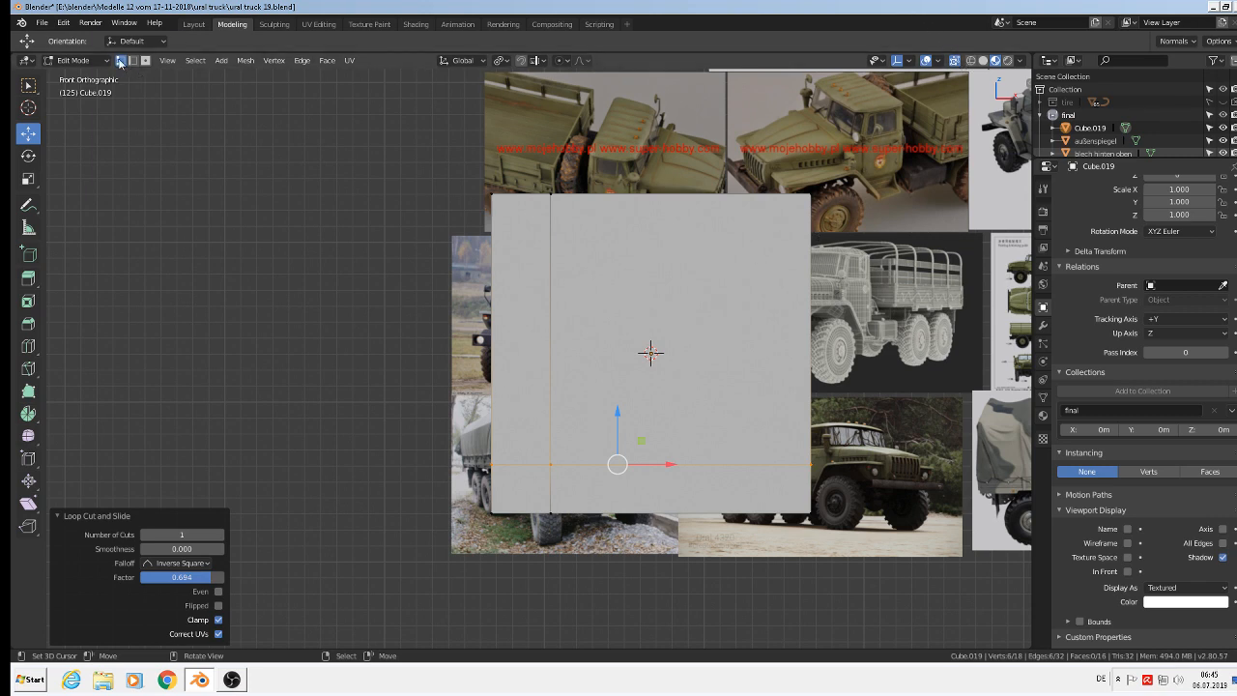
Delete the cube's upper-right corner vertices, front and back, to leave an L-shaped profile.
click(811, 194)
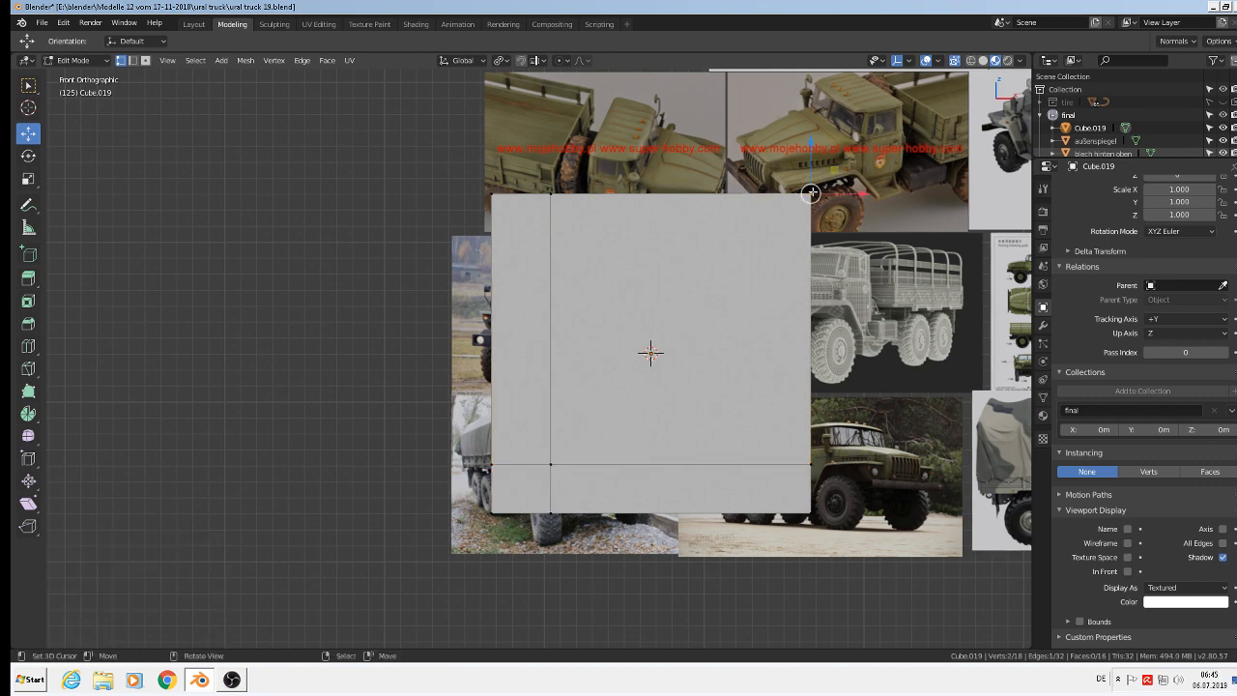
key(x)
click(815, 194)
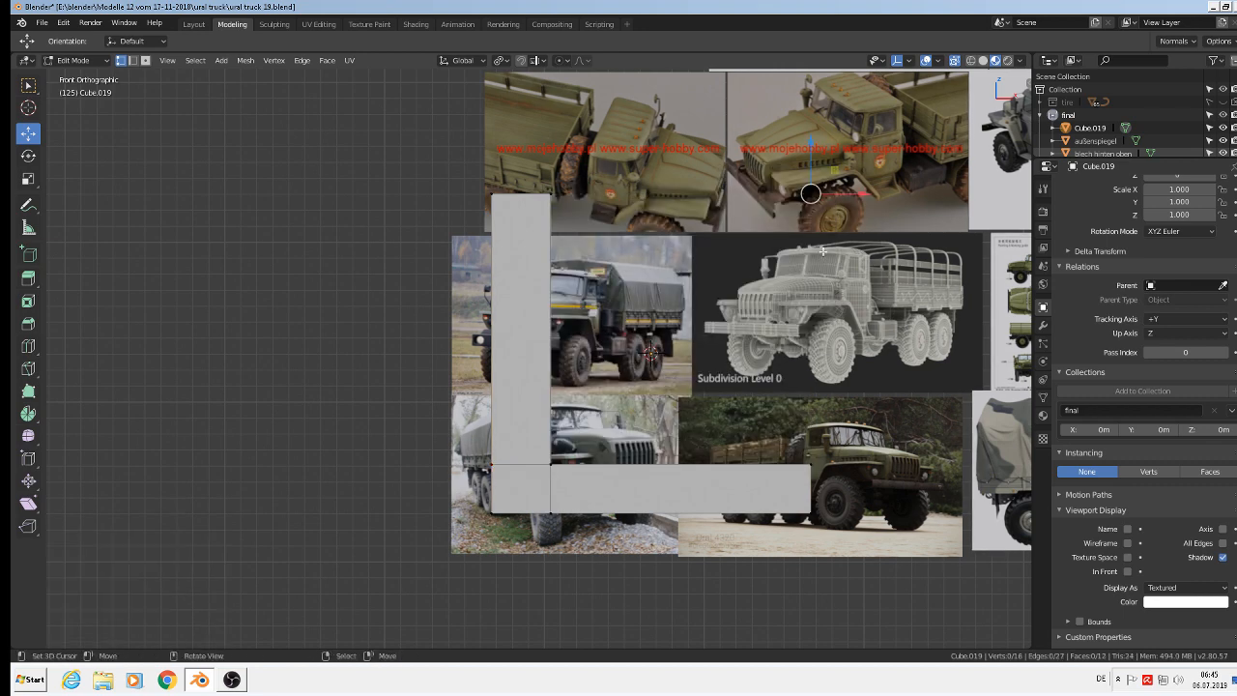
Fill the open inner side of the L-profile's upright leg with a face between its four corner vertices.
middle_drag(766, 354, 619, 433)
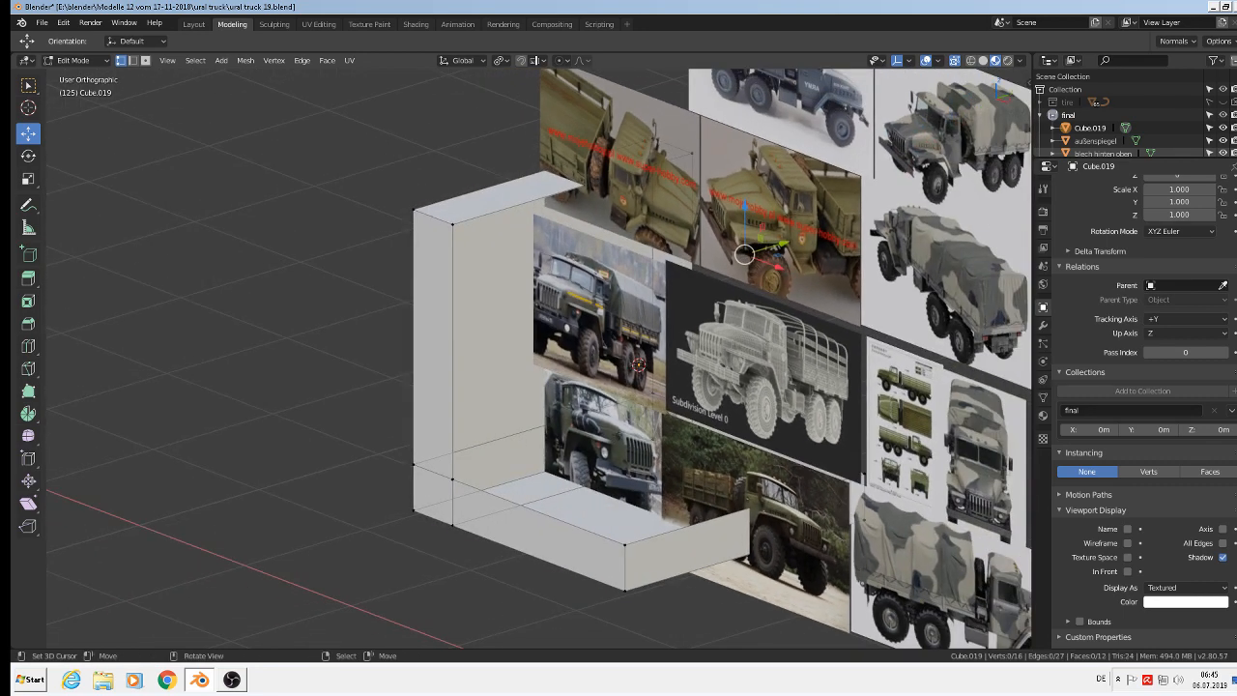
key(Tab)
scroll(617, 435, down, 3)
scroll(618, 431, down, 1)
drag(671, 388, 468, 445)
key(Tab)
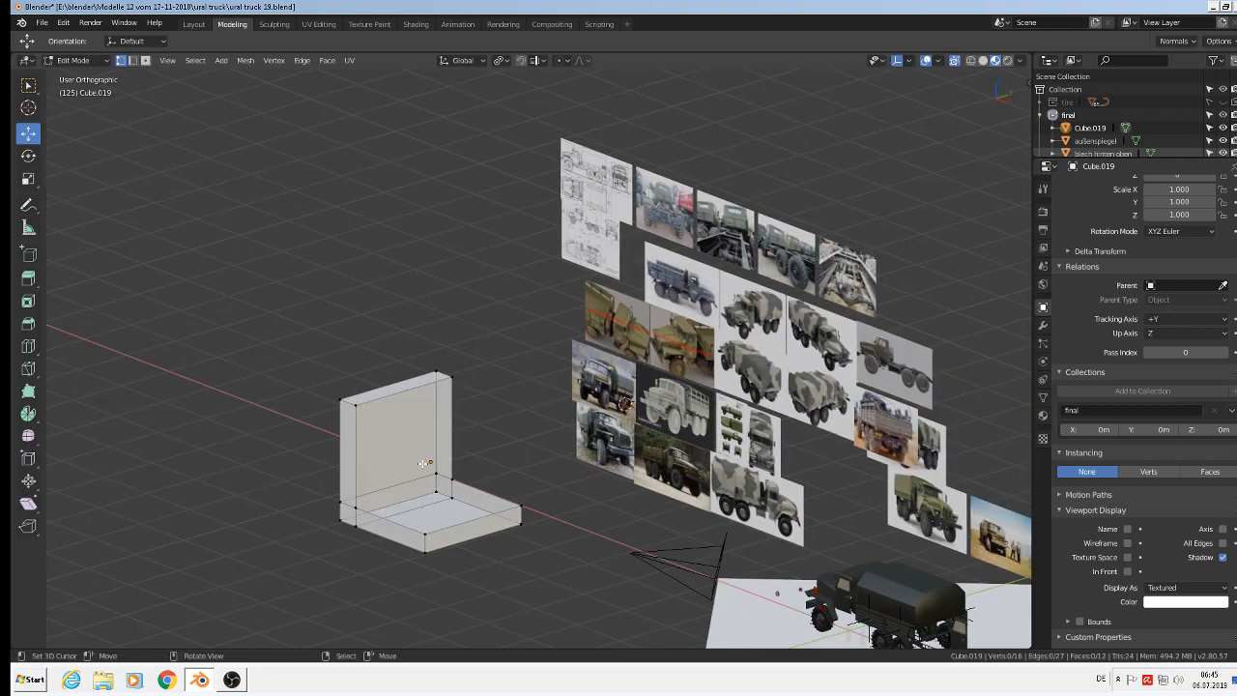
scroll(430, 462, up, 4)
click(484, 503)
shift+click(284, 554)
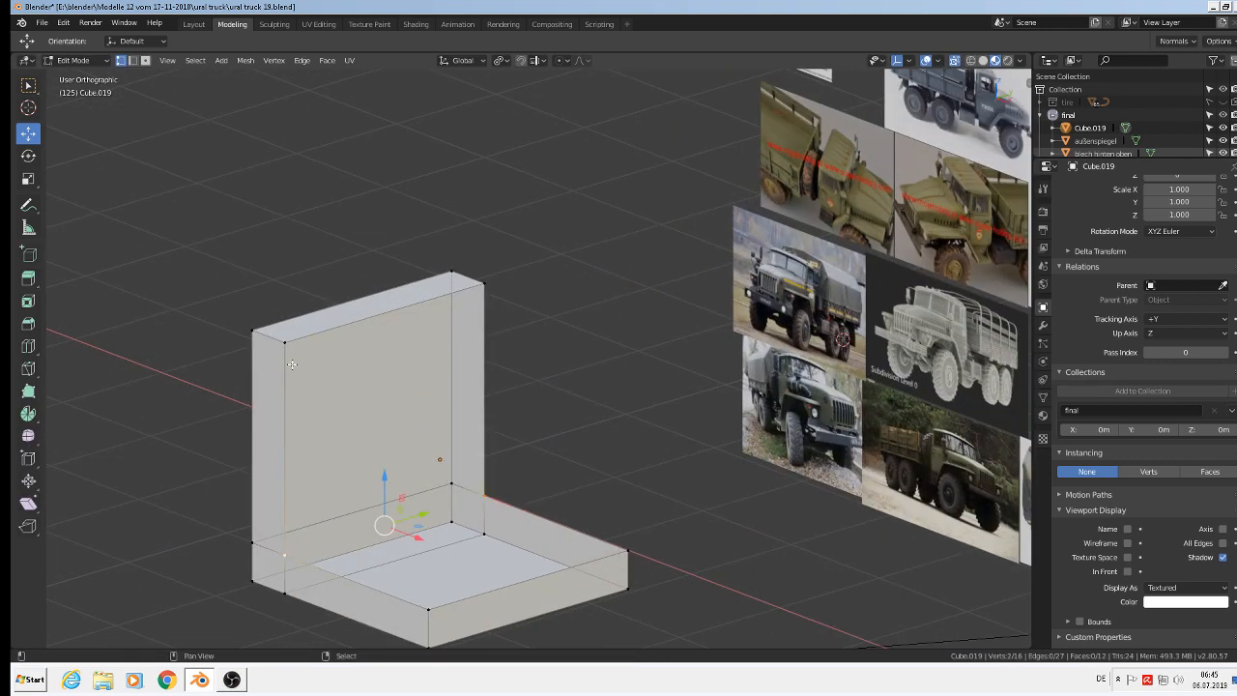
shift+click(285, 342)
shift+click(476, 286)
key(f)
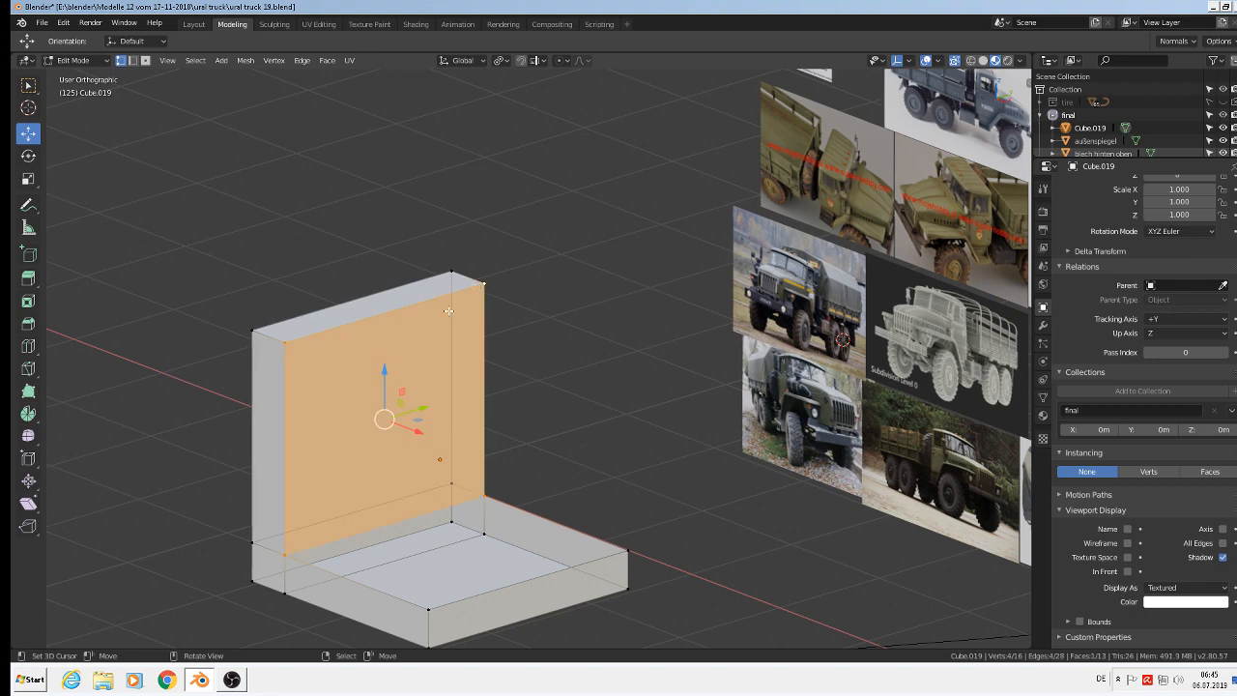
Fill the open upper side of the L-profile's horizontal leg with a face between its four corner vertices.
click(301, 552)
shift+click(483, 499)
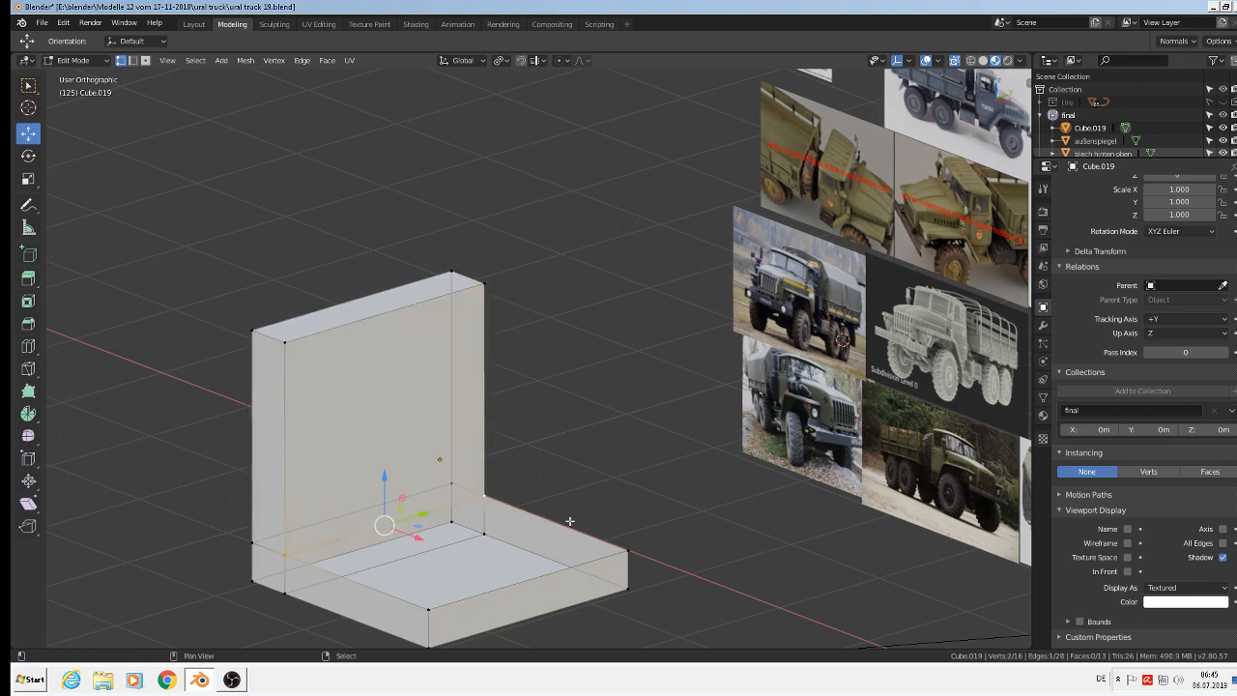
shift+click(628, 551)
shift+click(428, 608)
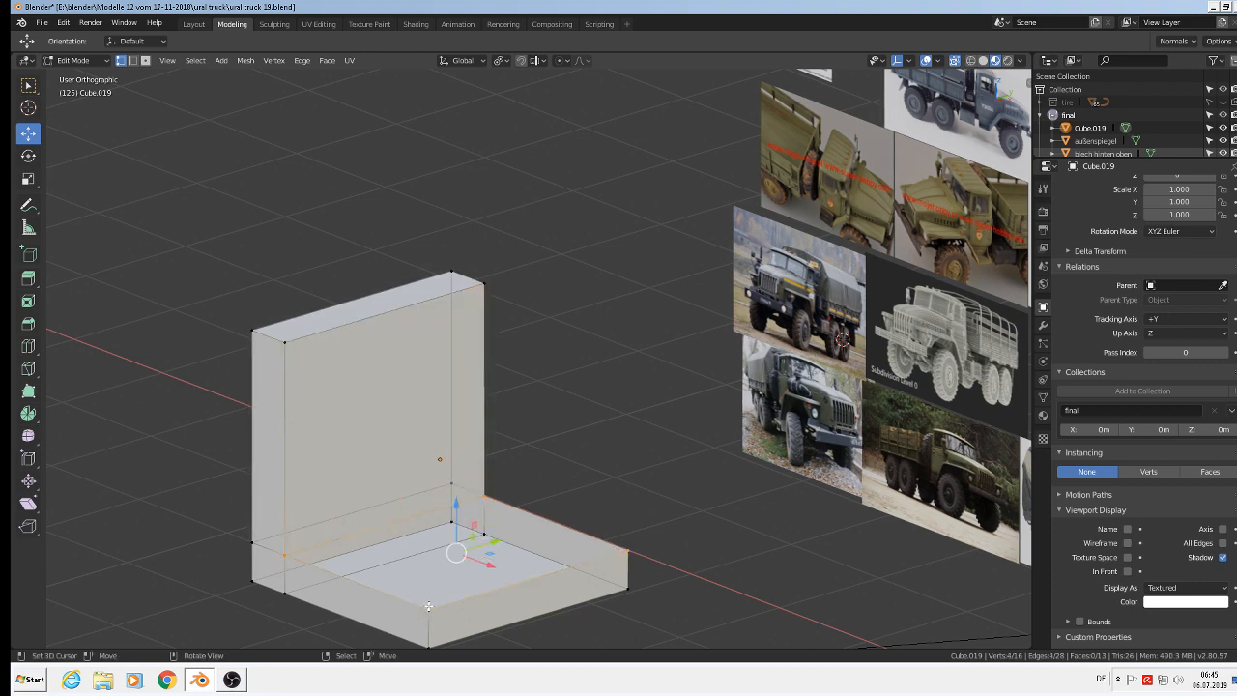
key(f)
In Object Mode, scale the L-profile uniformly by about 0.160 and stretch it along Y by about 11.932.
key(Tab)
scroll(440, 580, down, 6)
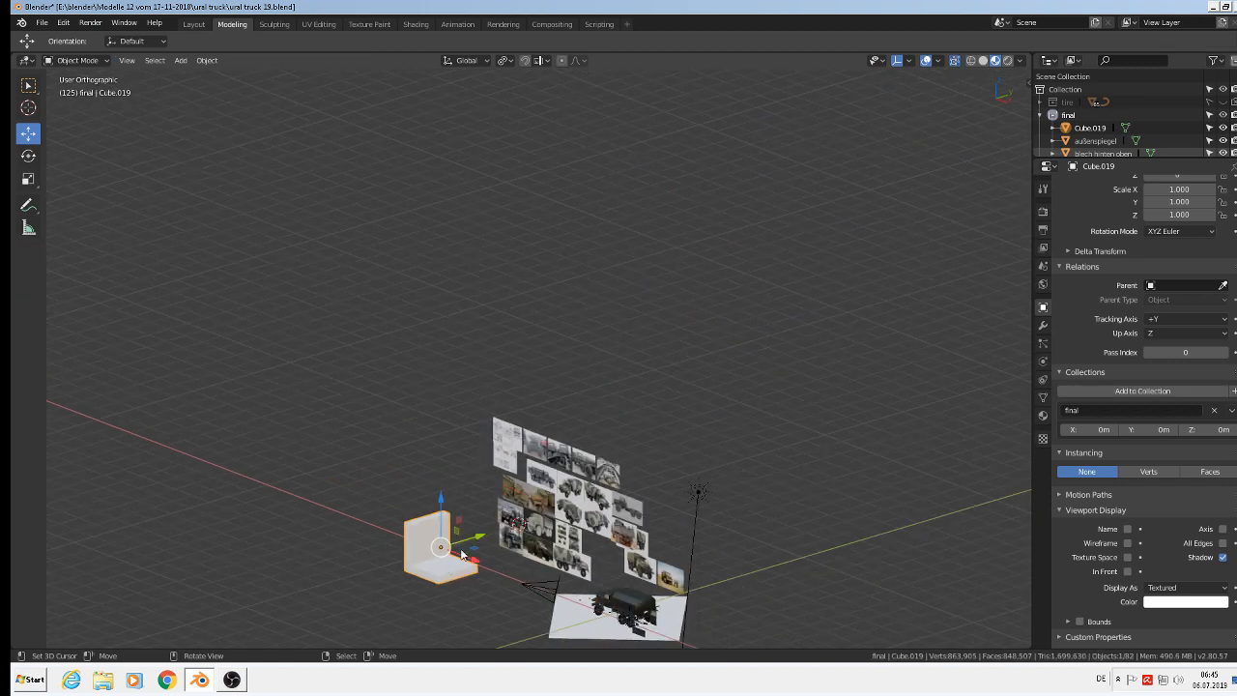
shift+middle_drag(462, 556, 607, 343)
scroll(636, 325, up, 4)
key(s)
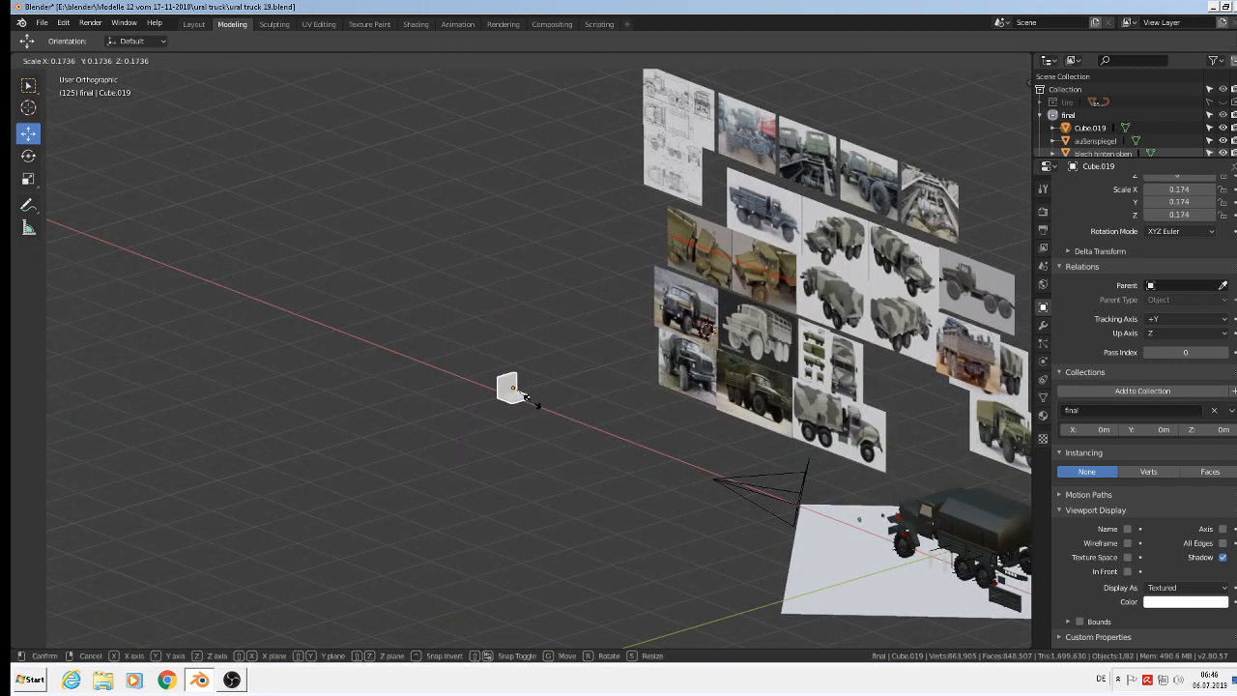
click(535, 401)
key(s)
key(y)
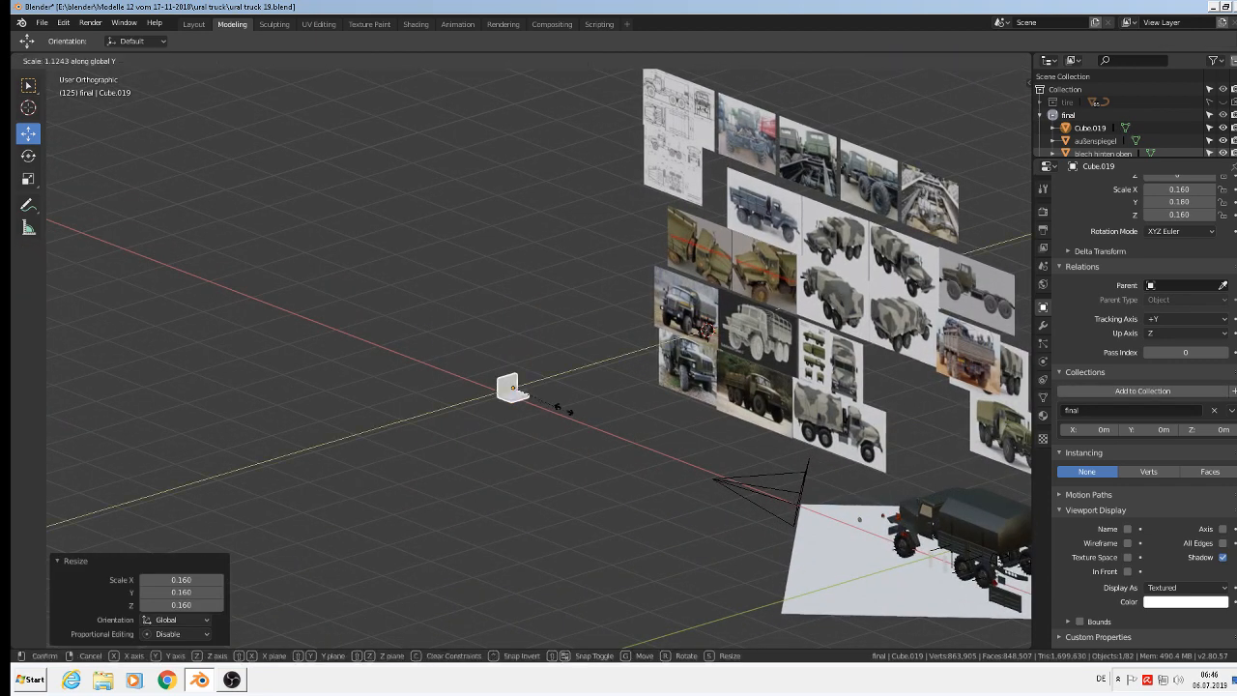
click(64, 253)
Scale the stretched L-profile down uniformly by about 0.237.
scroll(518, 504, up, 3)
middle_drag(518, 503, 589, 488)
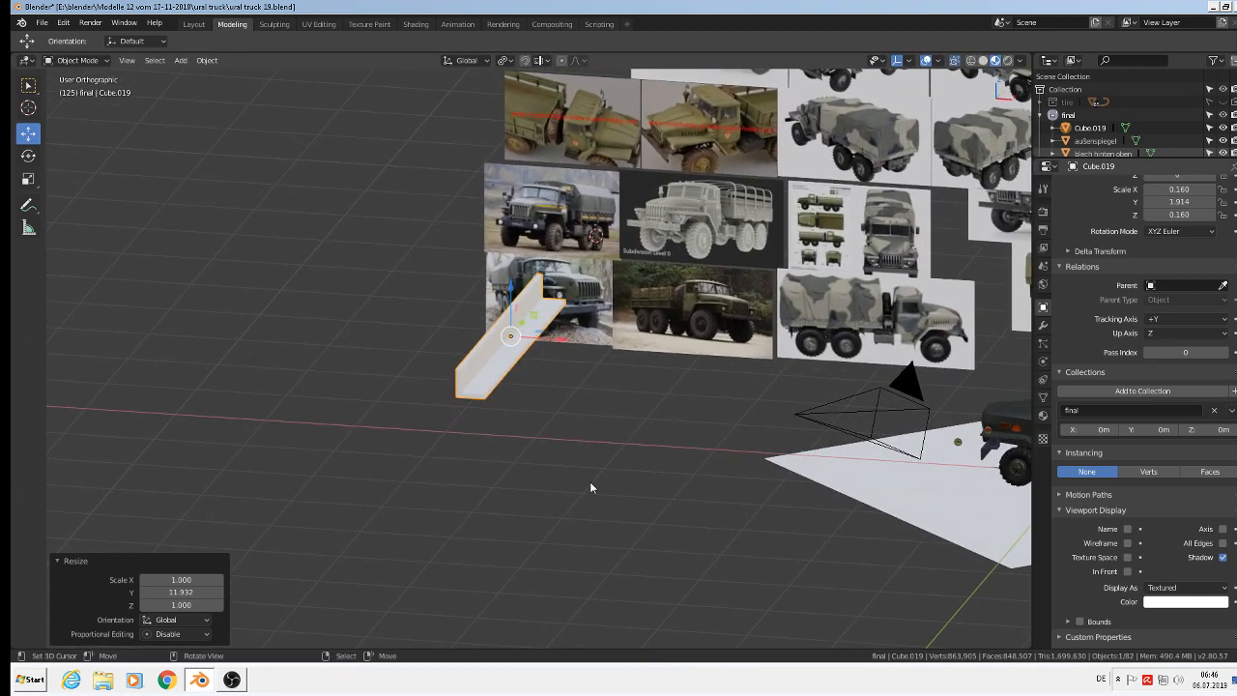
scroll(591, 487, up, 2)
key(s)
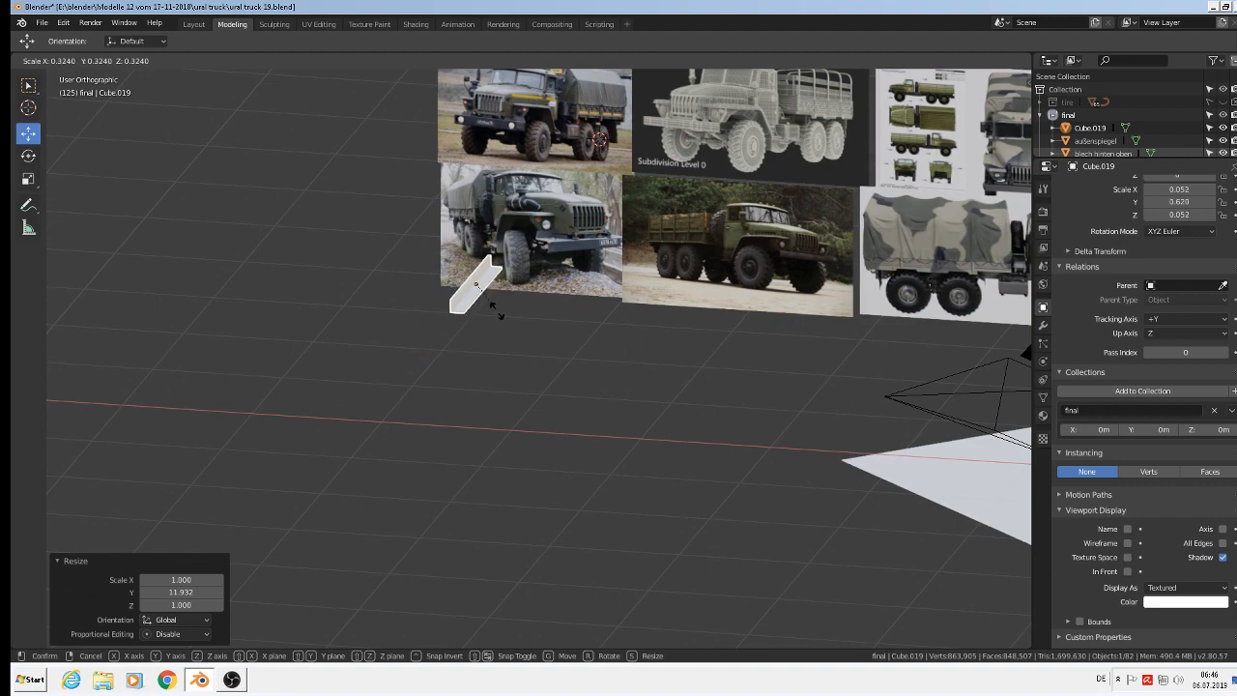
click(489, 310)
In front view, scale the L-profile down uniformly by about 0.198 against the reference photo.
key(KP_1)
scroll(359, 316, up, 4)
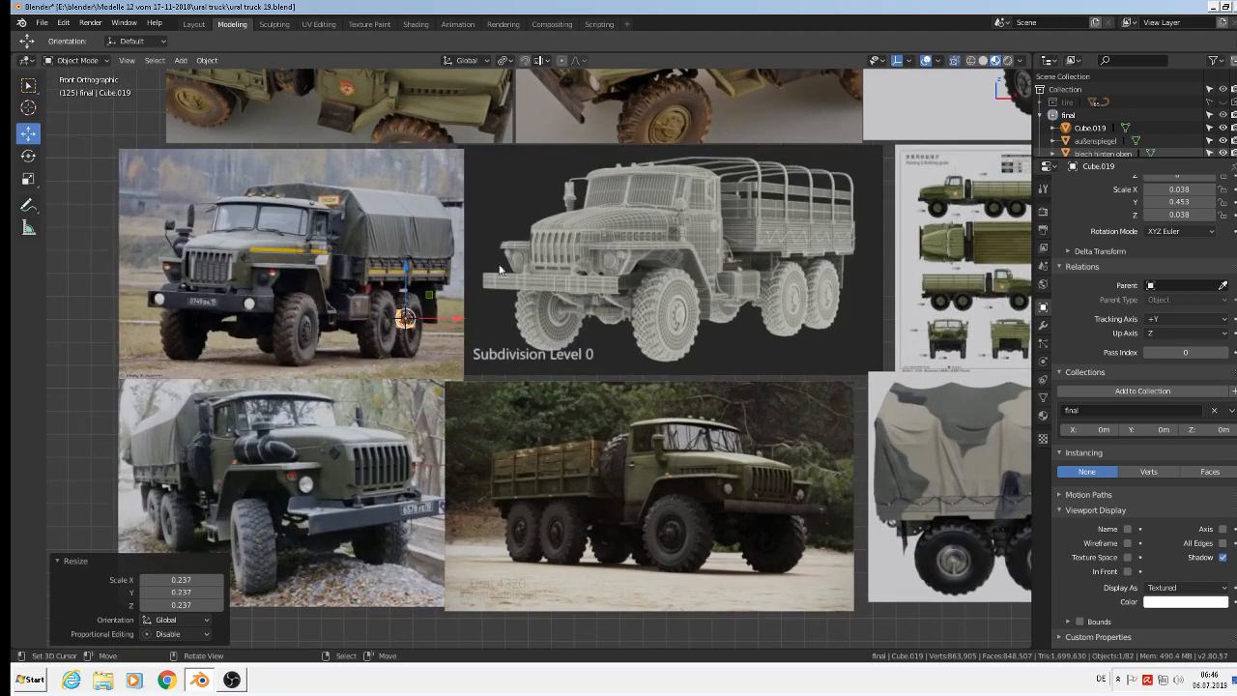
scroll(359, 316, up, 1)
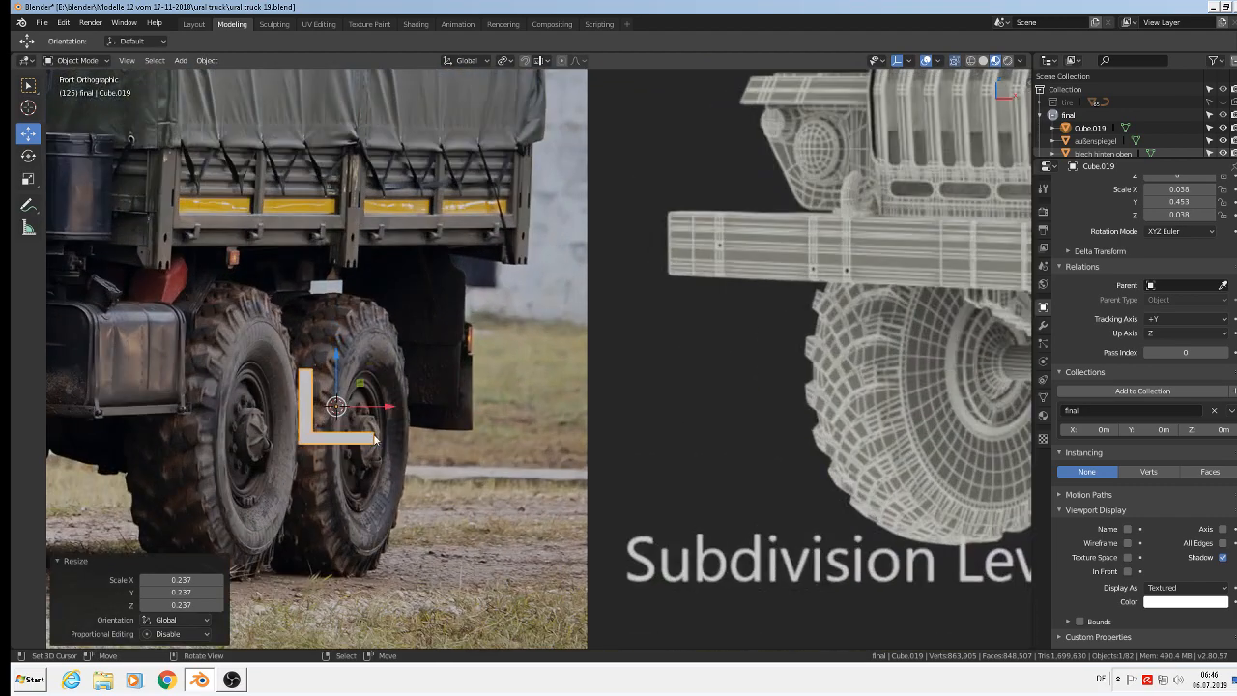
shift+middle_drag(447, 384, 509, 377)
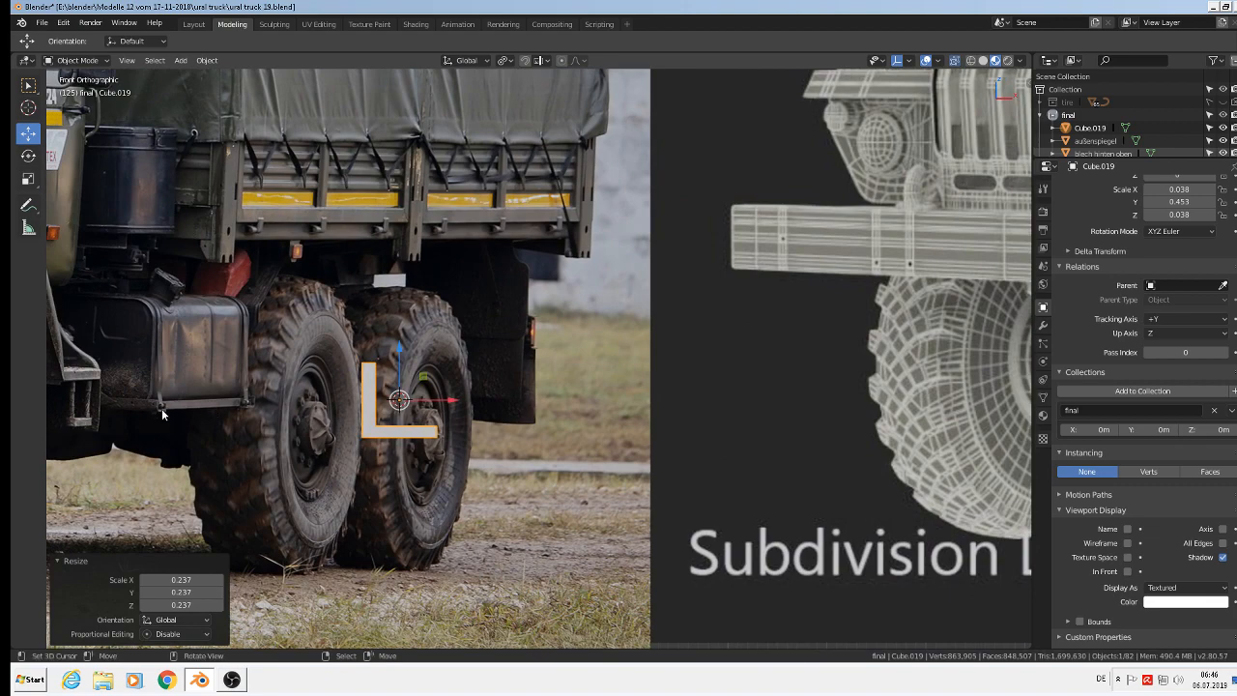
key(s)
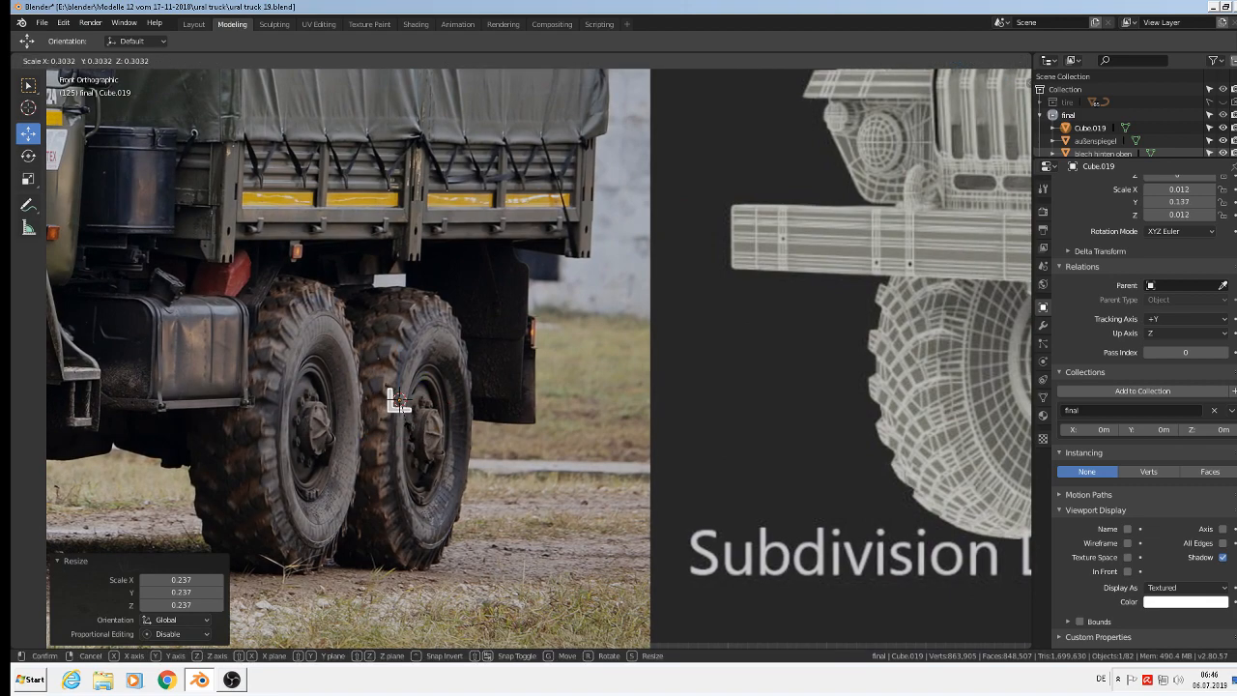
click(403, 421)
Lengthen the L-profile along Y by a factor of about 2.841.
middle_drag(403, 422, 488, 452)
scroll(488, 452, down, 4)
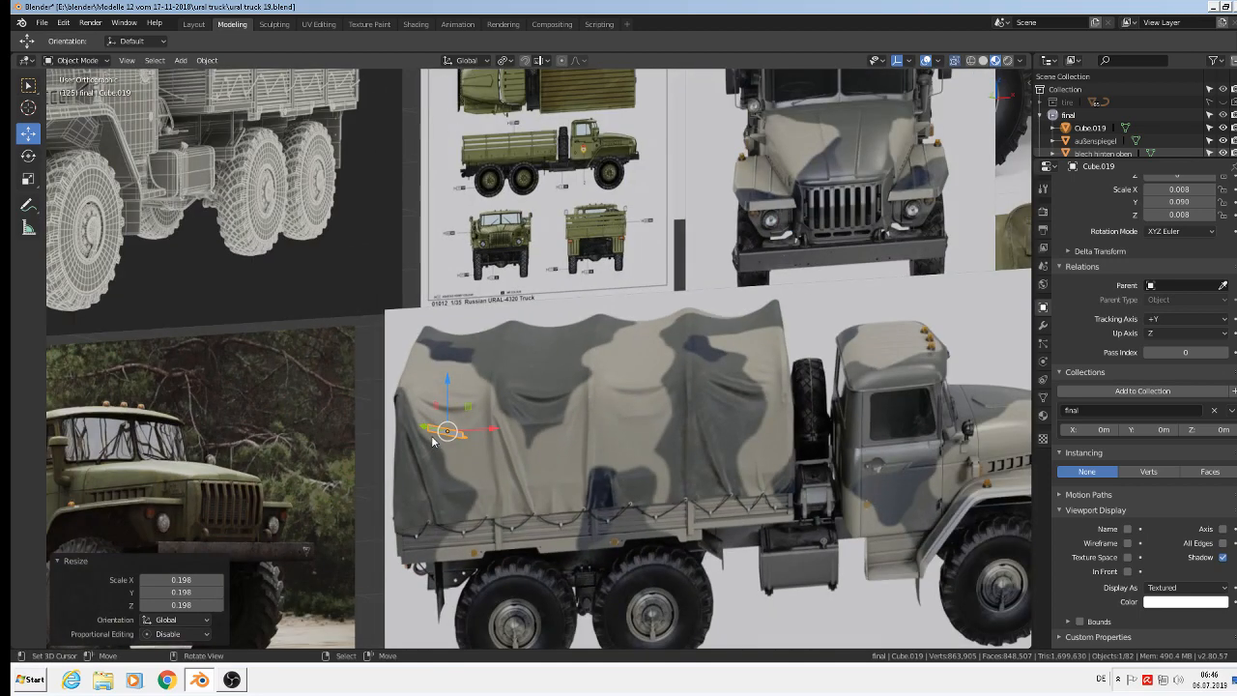
key(s)
key(y)
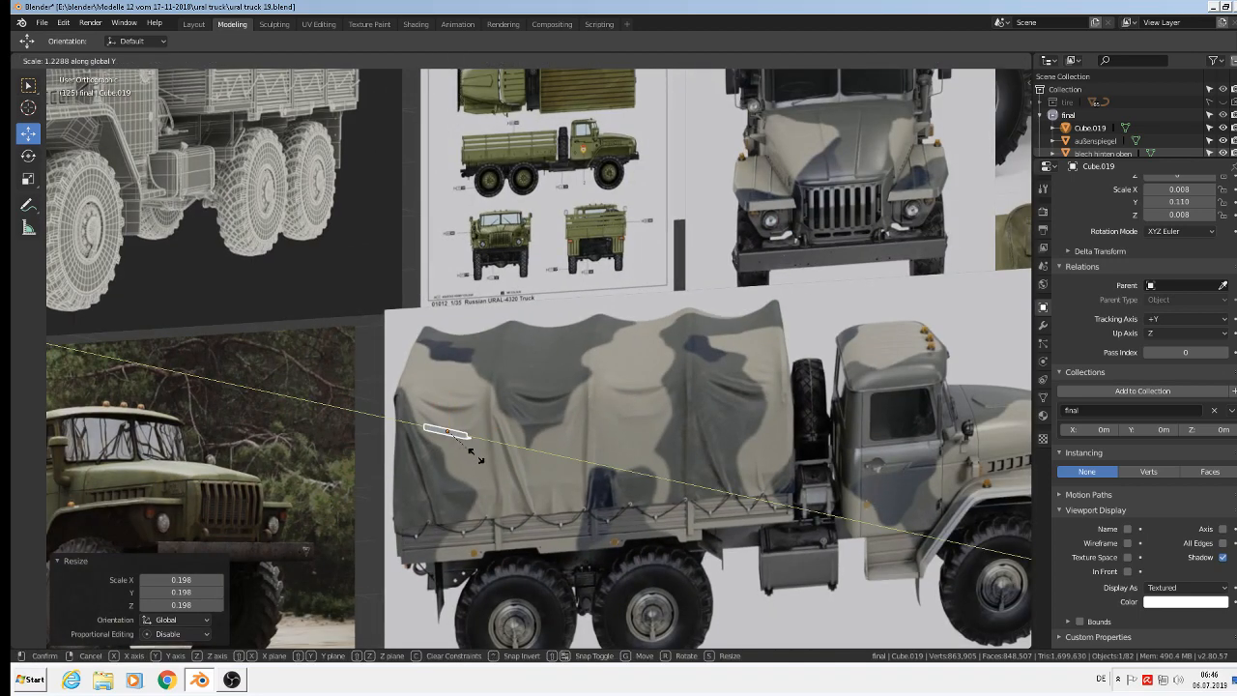
click(502, 470)
Duplicate the L-profile in front view and move the copy about 0.0456 m along X.
key(KP_1)
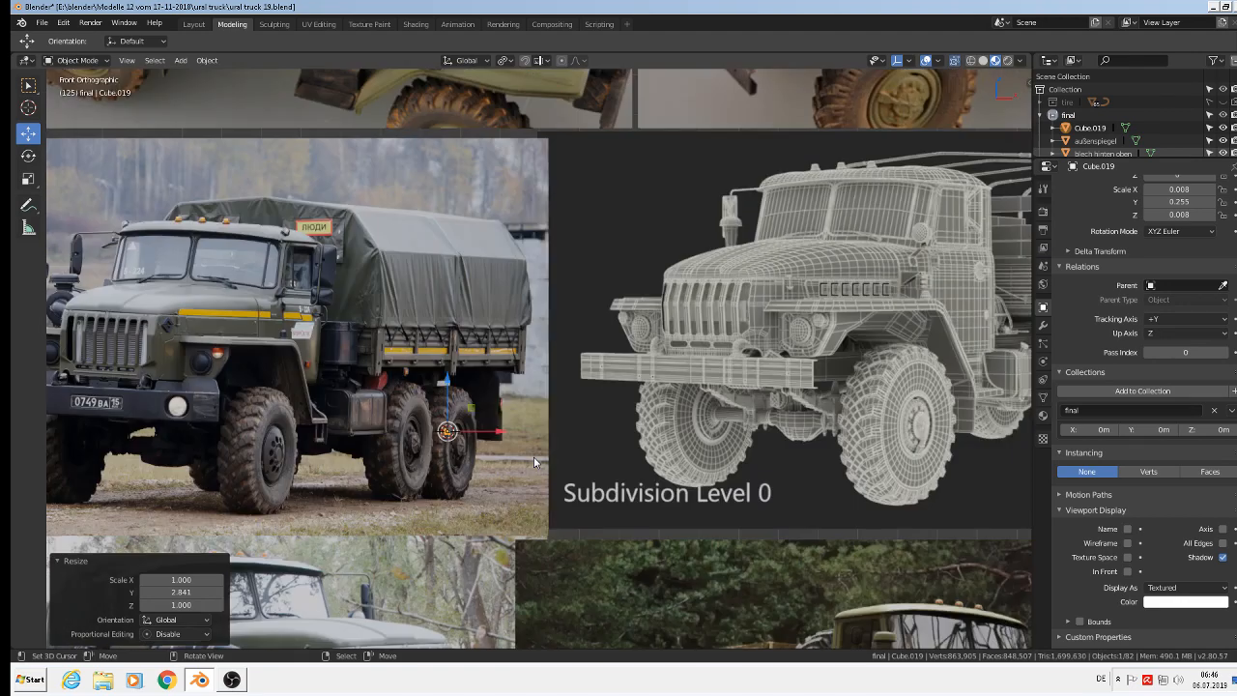
scroll(431, 432, up, 4)
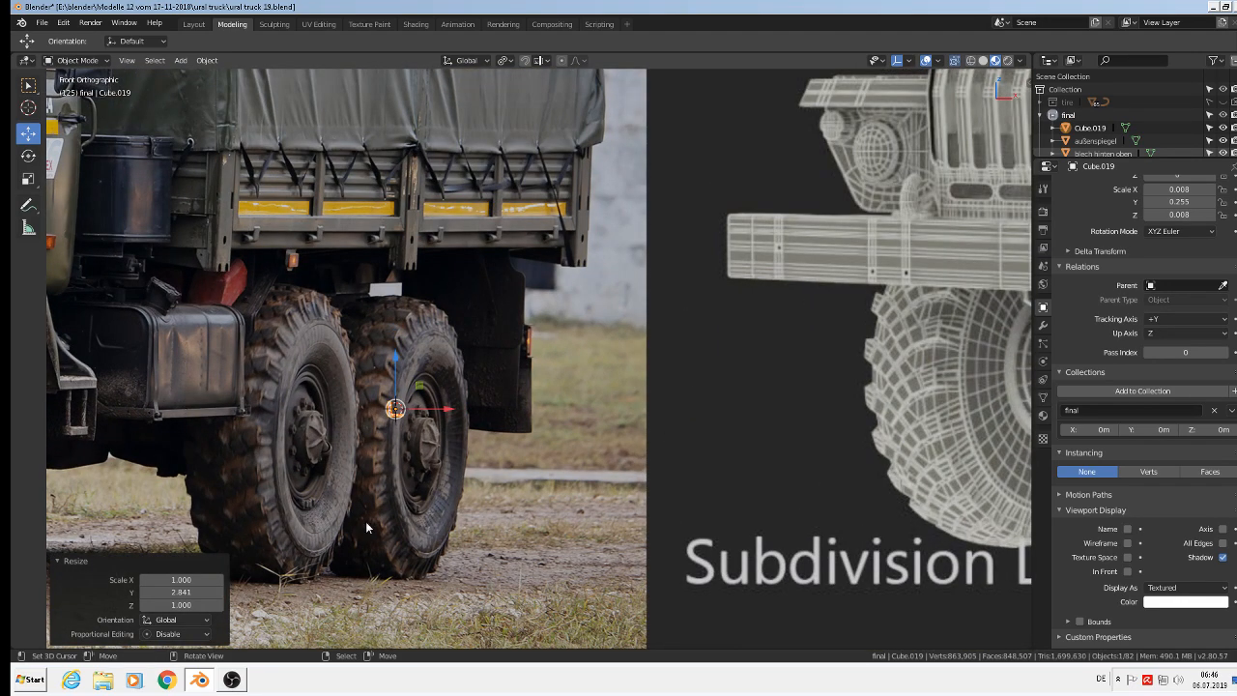
key(shift+d)
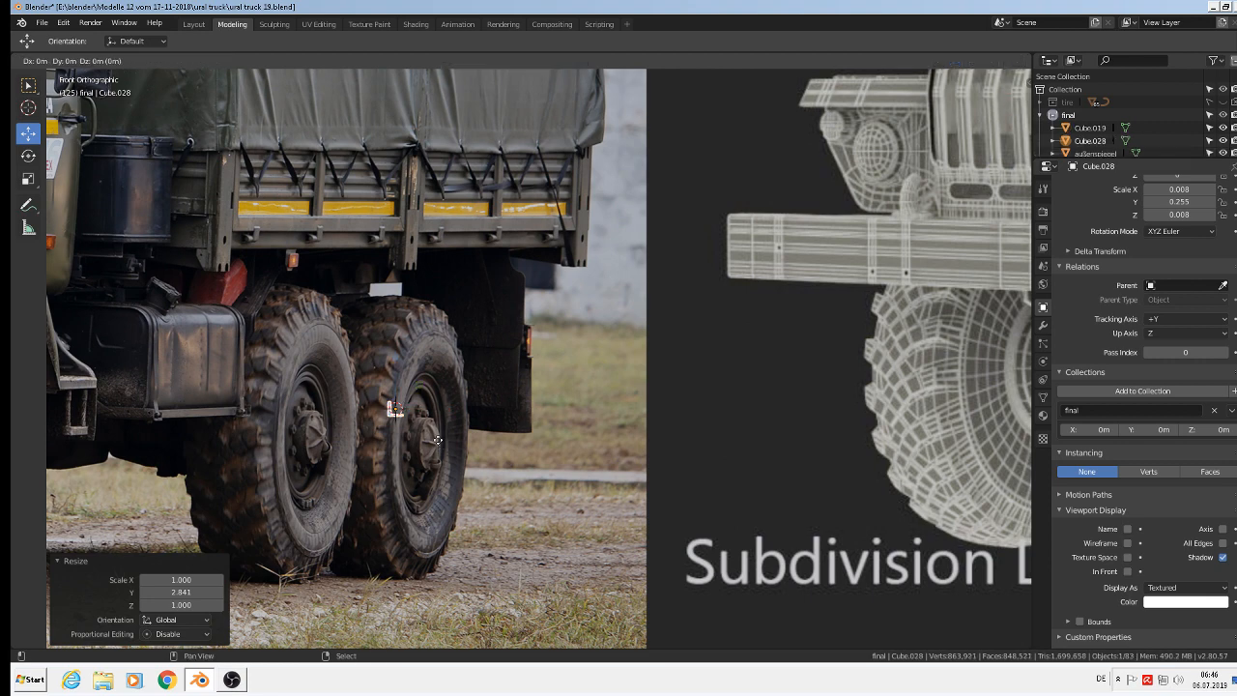
right_click(439, 439)
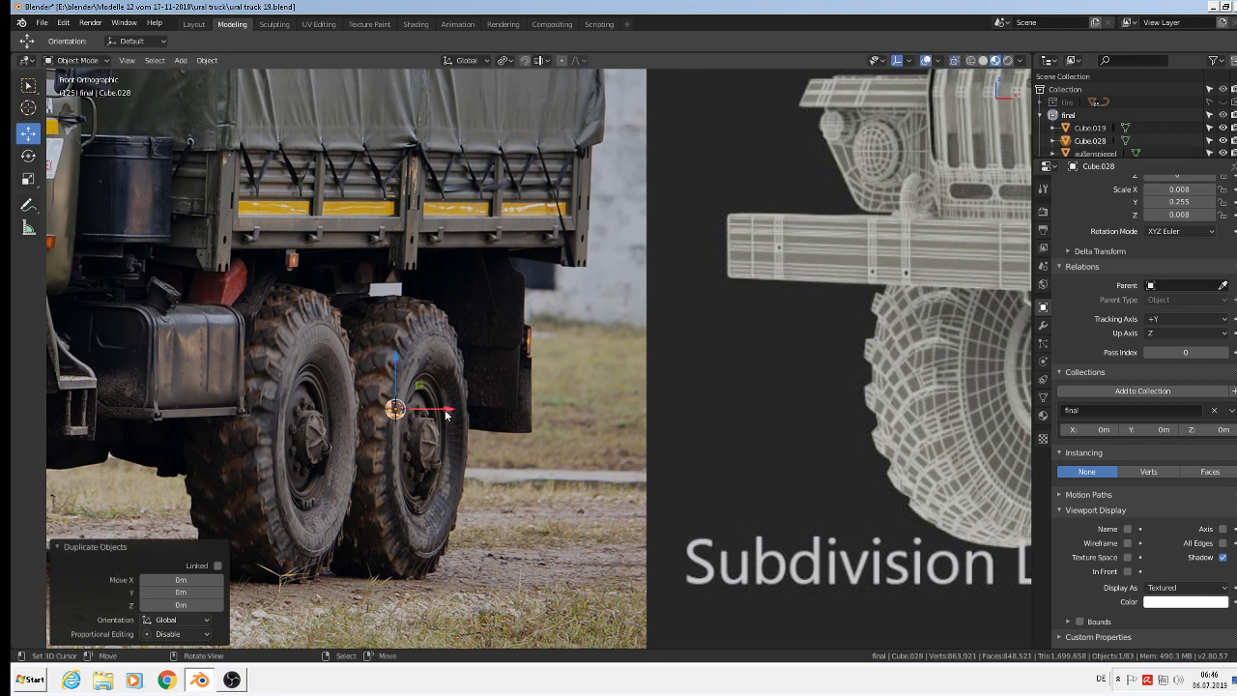
drag(450, 410, 495, 426)
Rotate the duplicate profile 90° about Z and shorten it along X by a factor of about 0.306.
key(r)
key(z)
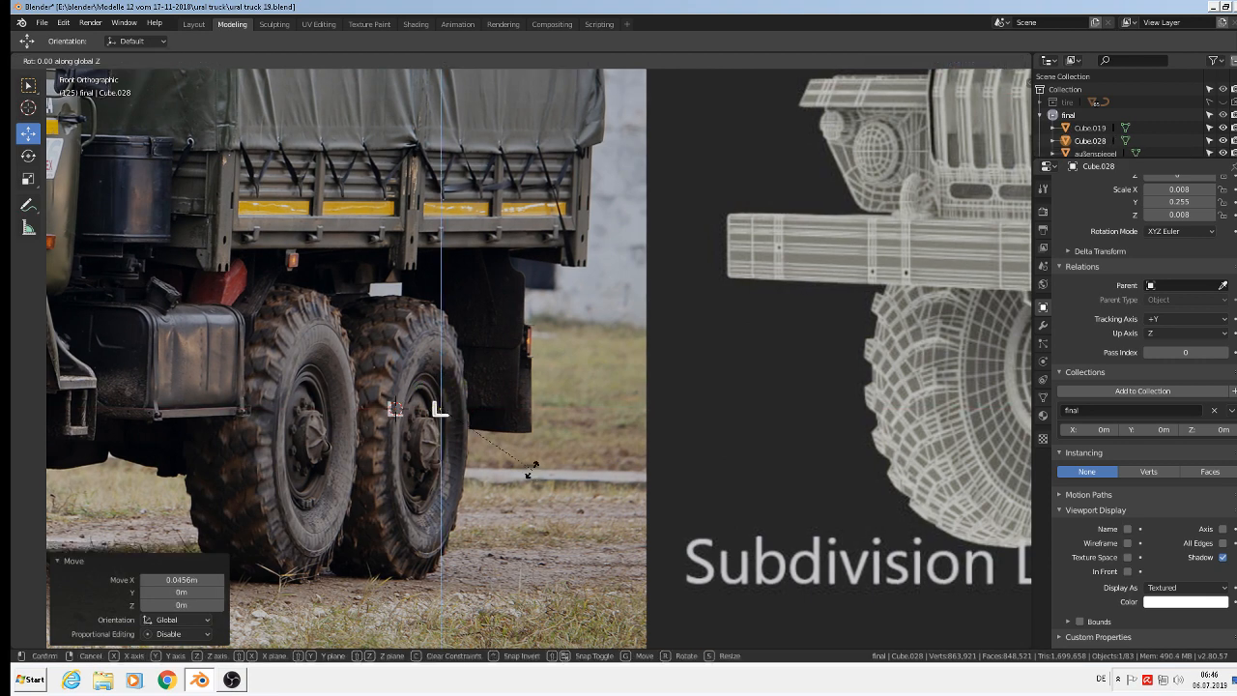
key(9)
key(0)
key(Return)
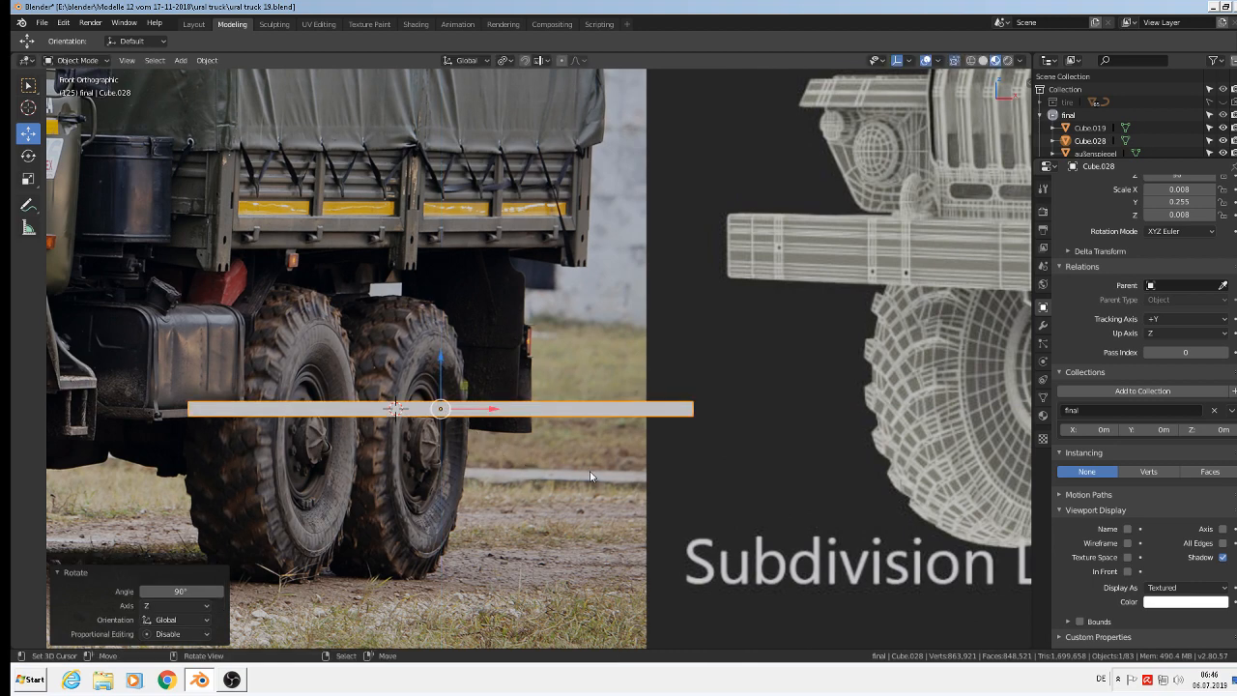
key(s)
key(x)
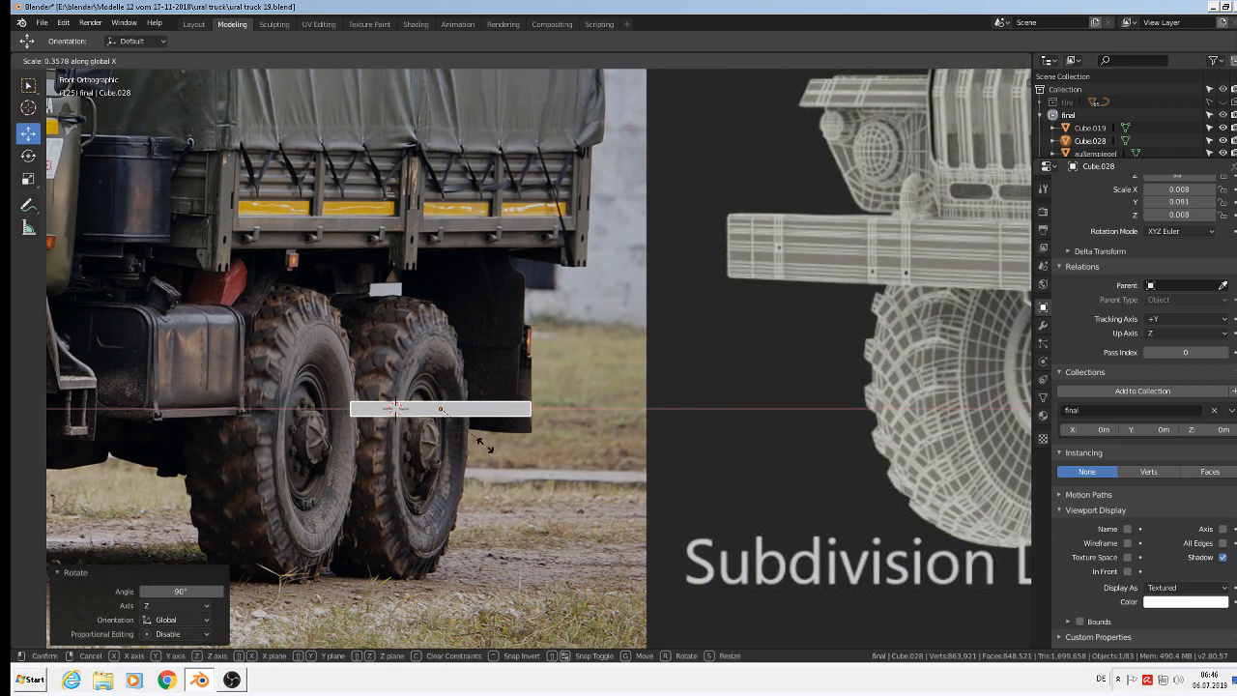
click(475, 444)
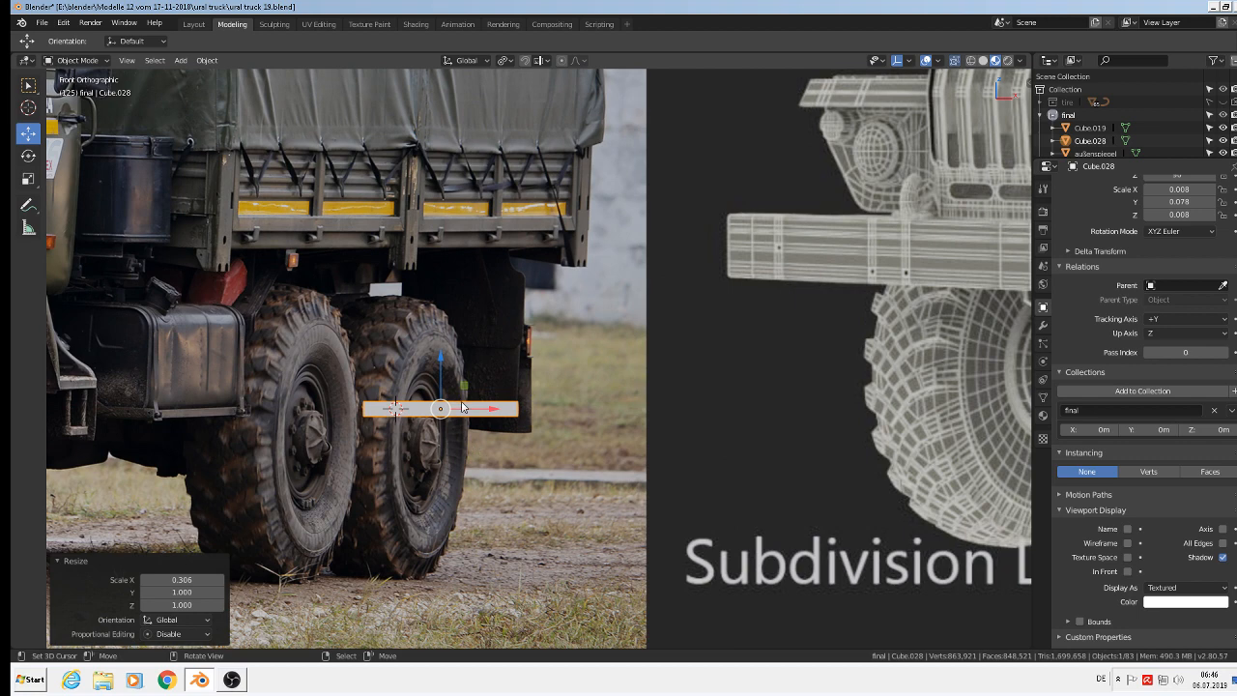
Move the rotated profile about 0.03 m along X and 0.000651 m along Z to meet the original profile's end.
key(g)
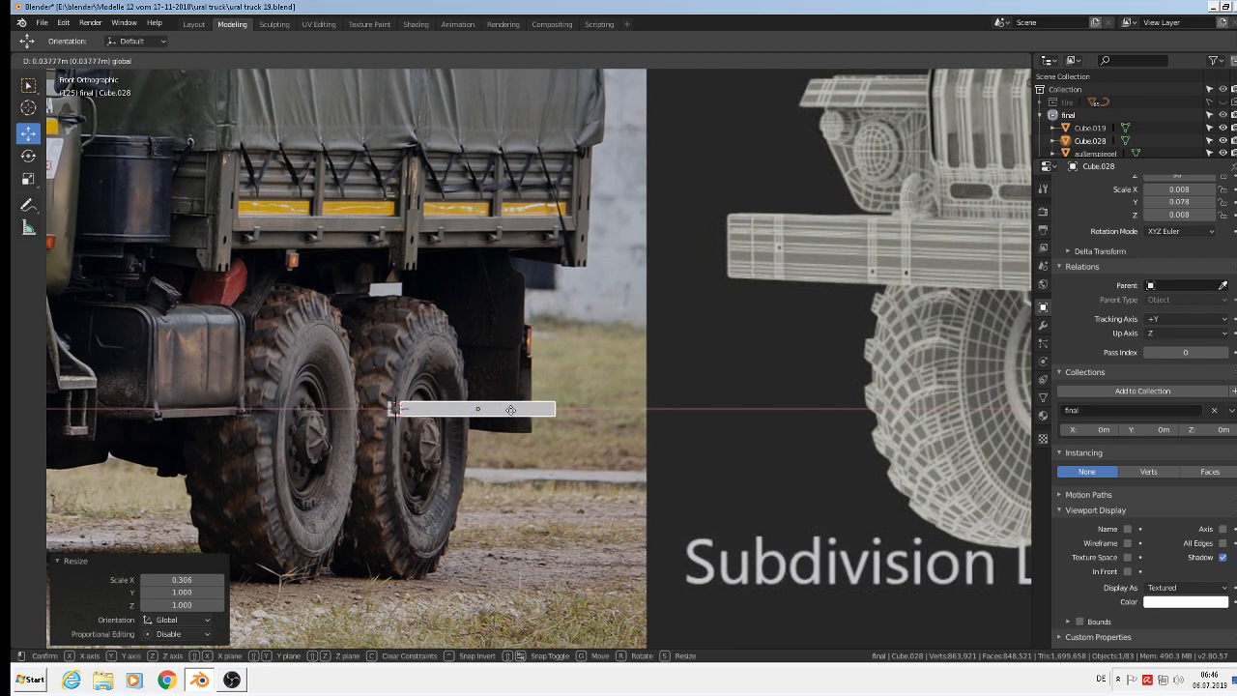
click(498, 409)
key(g)
key(z)
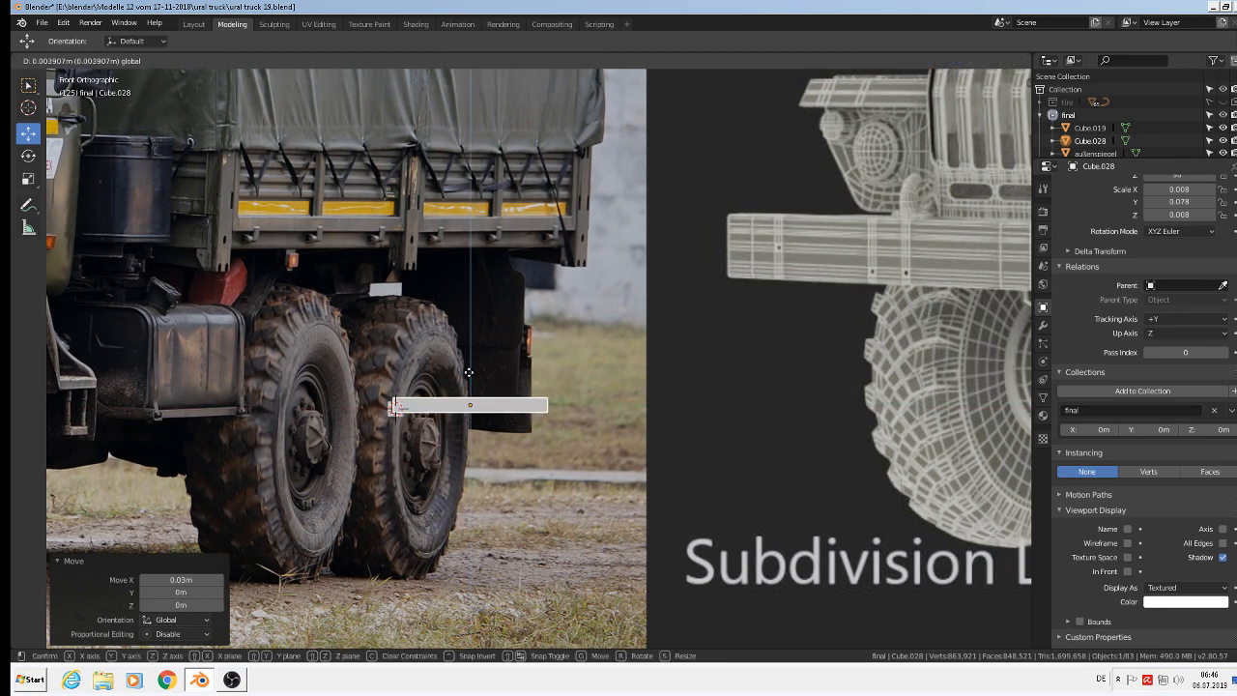
click(474, 415)
scroll(474, 414, up, 5)
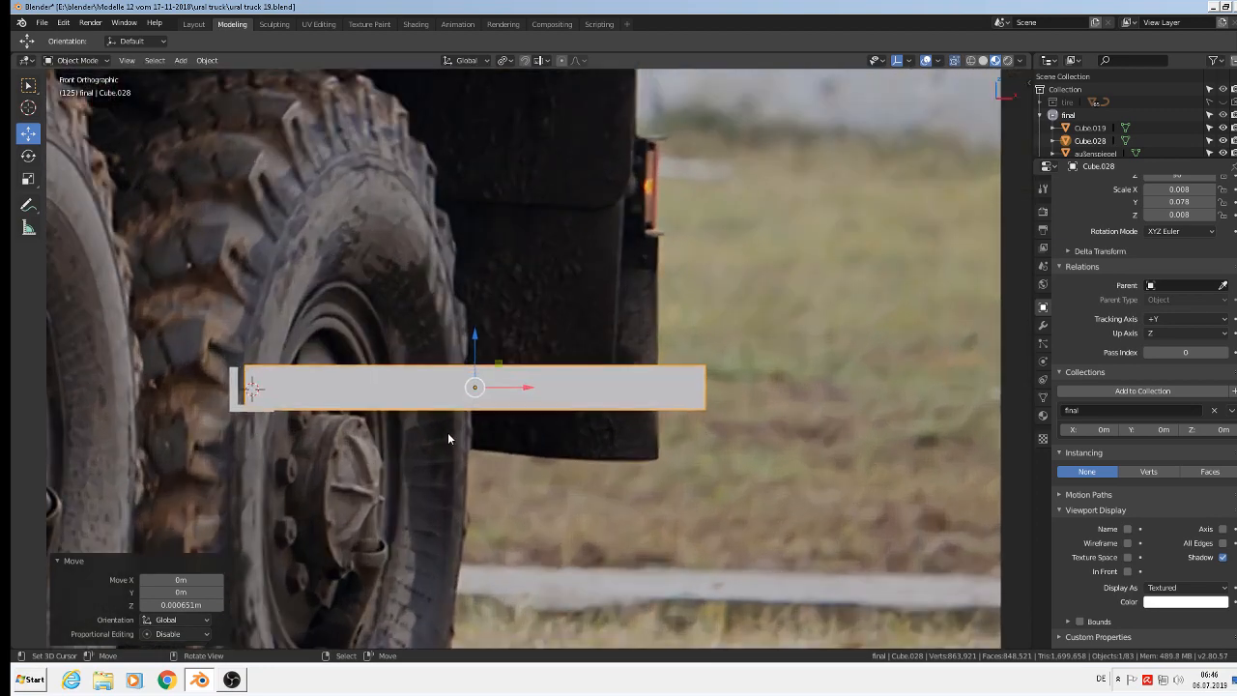
Move the rotated cross profile up along Z and fine-tune its X position at the end of the long L-profile.
key(g)
key(z)
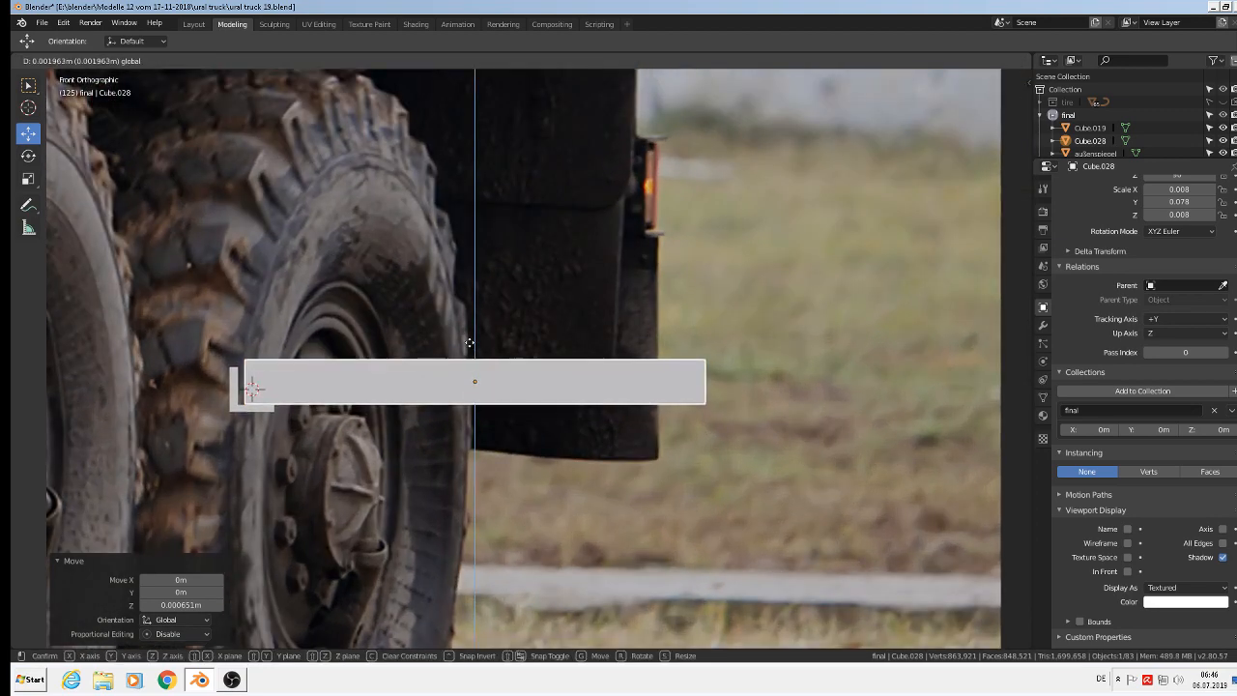
click(469, 343)
key(g)
key(x)
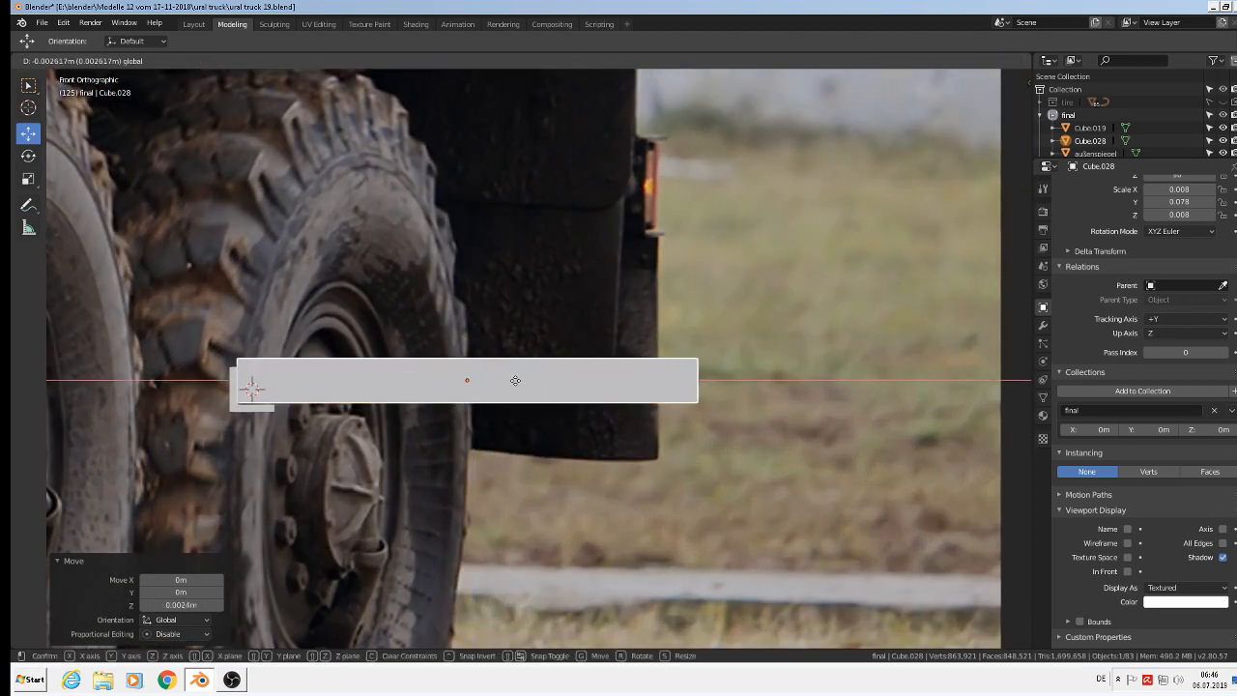
click(522, 384)
key(g)
key(x)
click(473, 383)
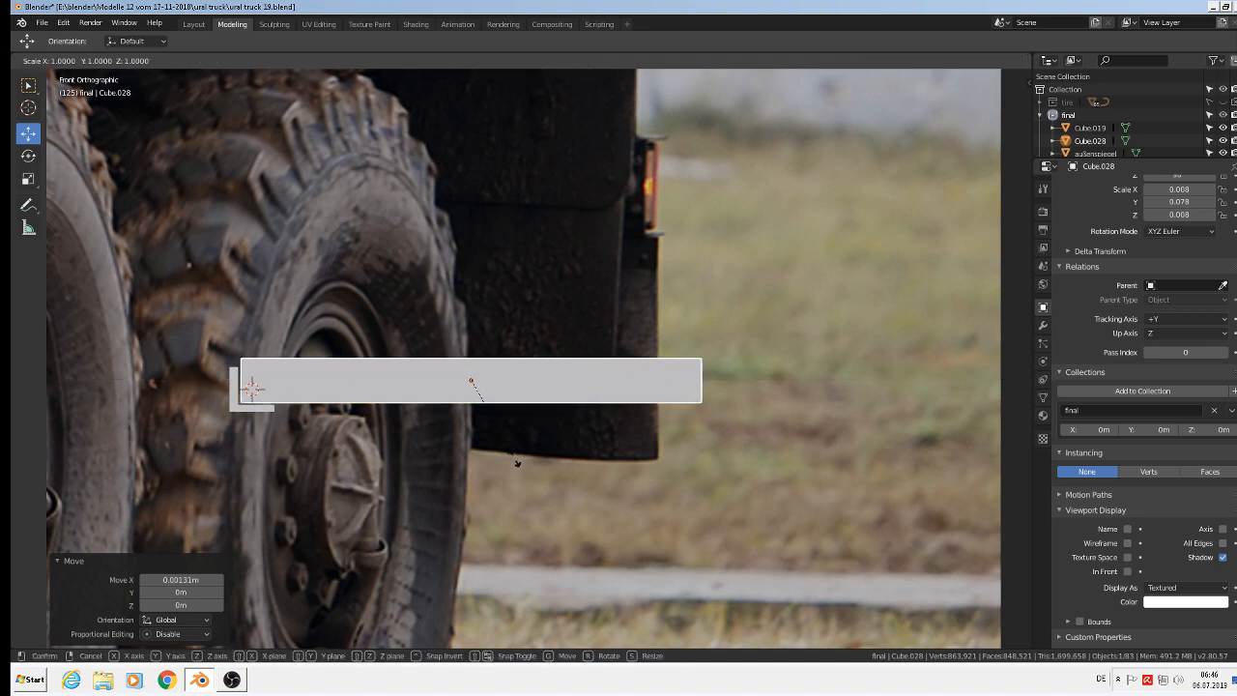
Scale the cross profile along Z by about 0.736 and lower it about 0.00218 m along Z into the long profile.
key(s)
key(z)
click(492, 448)
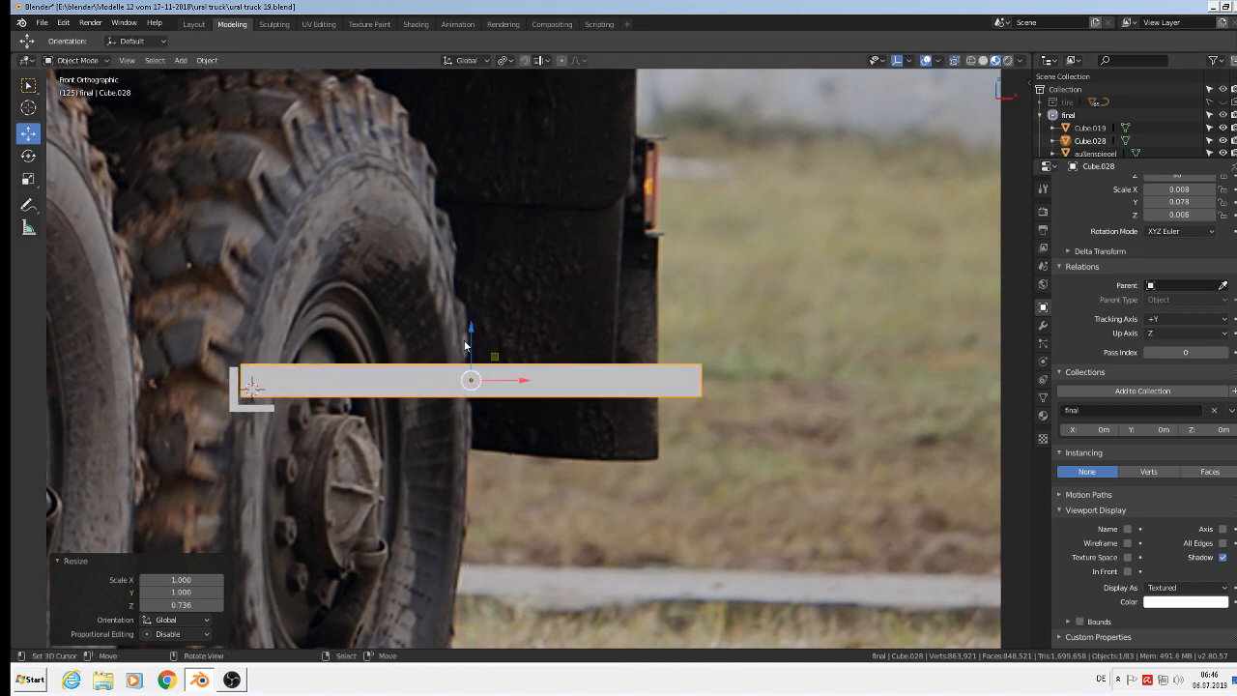
key(g)
key(z)
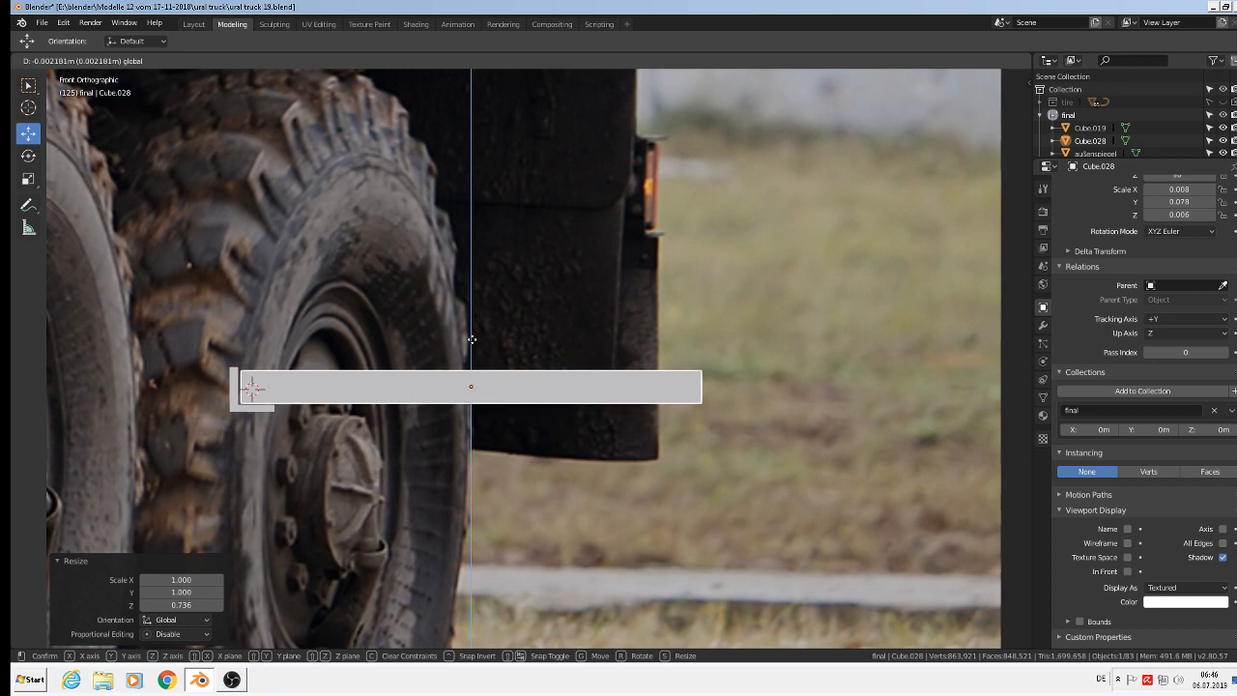
click(473, 340)
Make a linked duplicate of the long L-profile and move it about 0.158 m along X to the cross profile's far end.
scroll(416, 425, down, 3)
scroll(415, 425, up, 2)
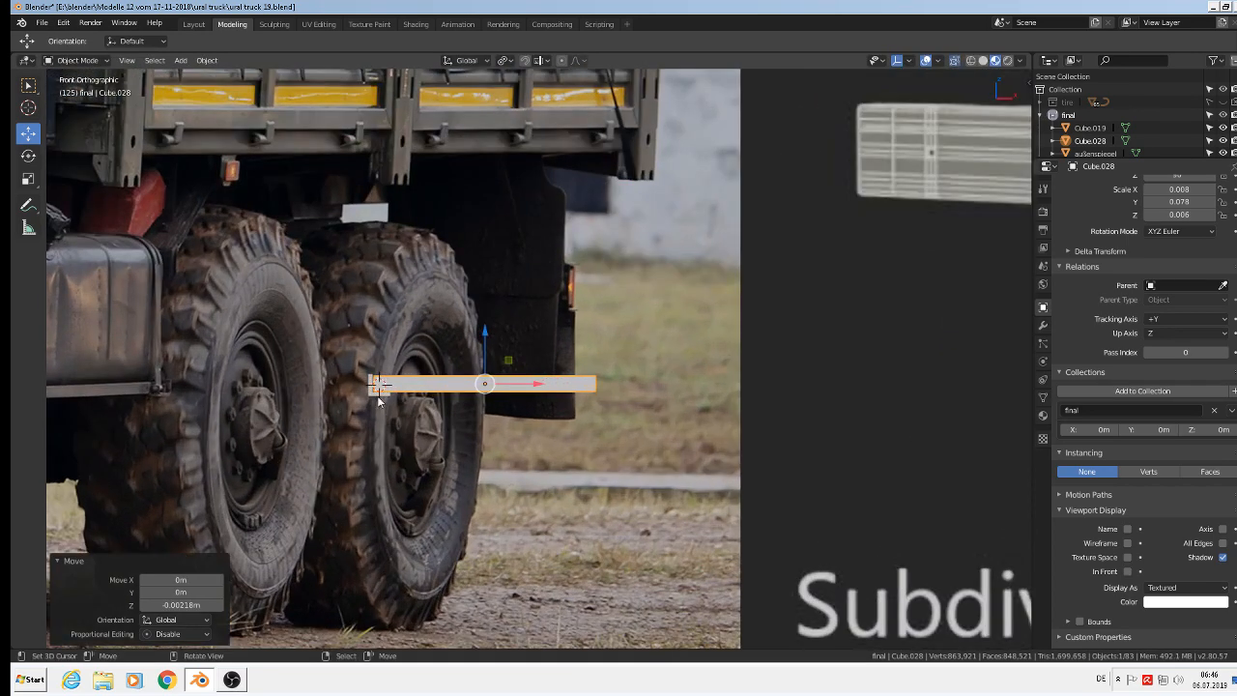
click(378, 388)
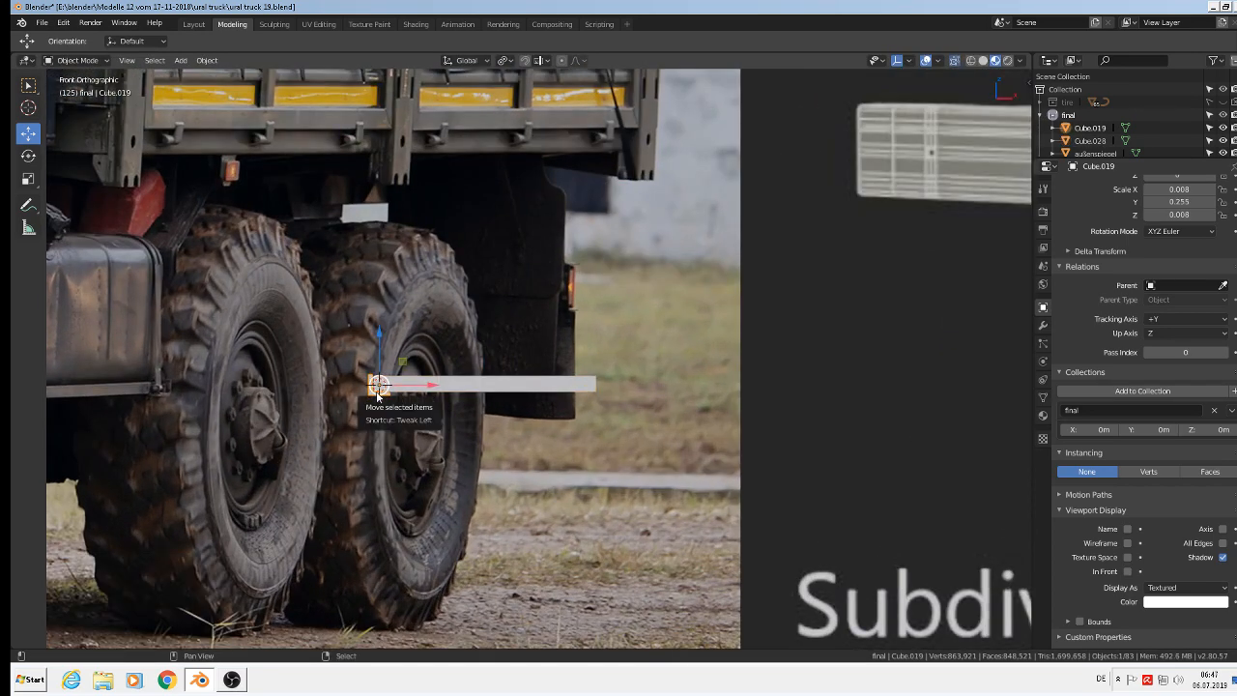
key(alt+d)
right_click(377, 394)
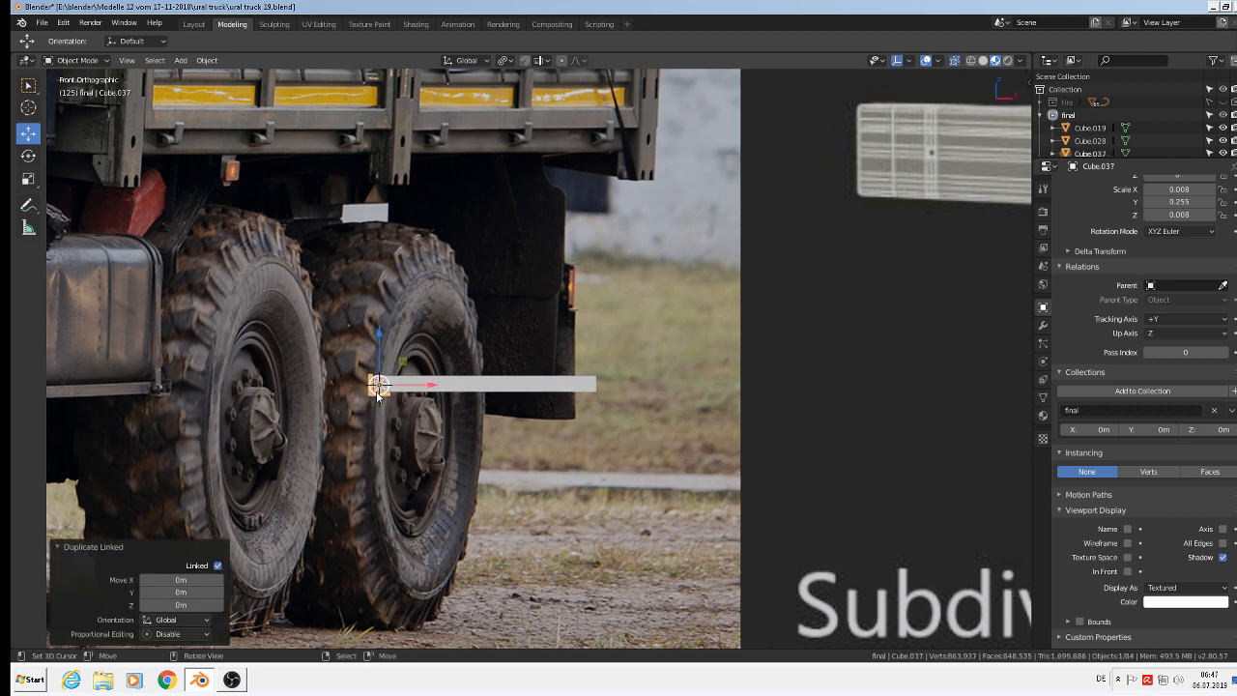
drag(412, 390, 640, 396)
Rotate the duplicated long profile 180° about Z and shift it about -0.00995 m along X against the cross profile.
text(rz)
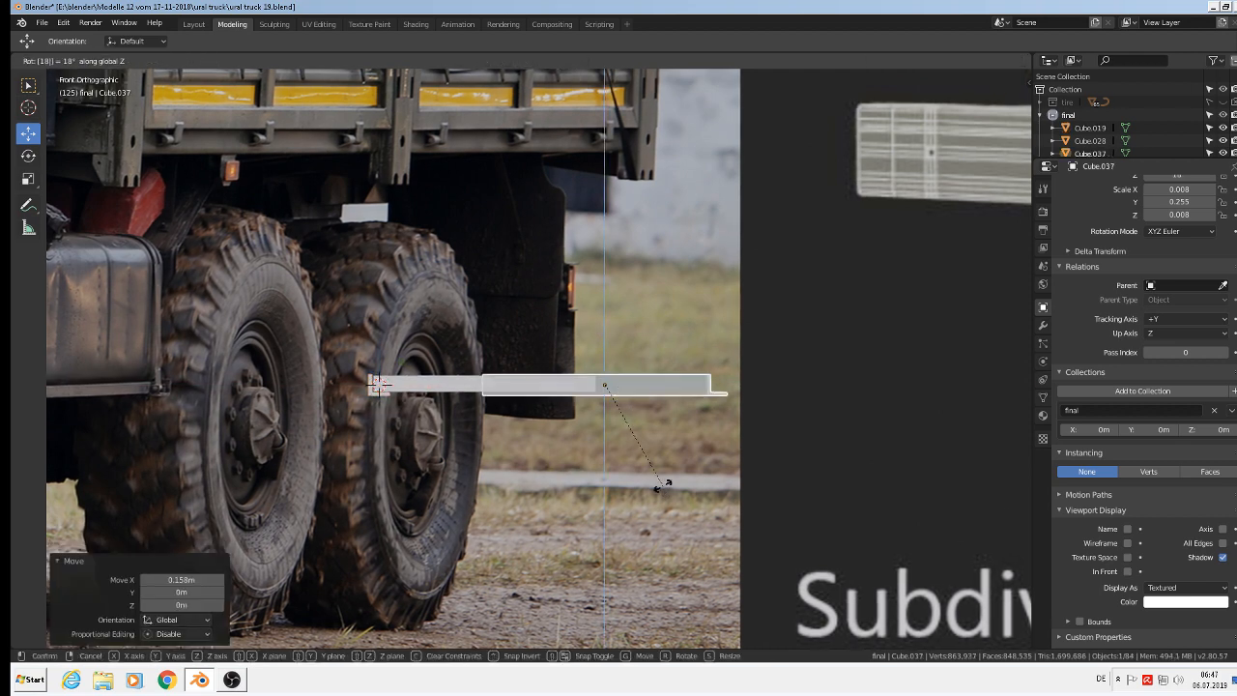
text(180)
key(Return)
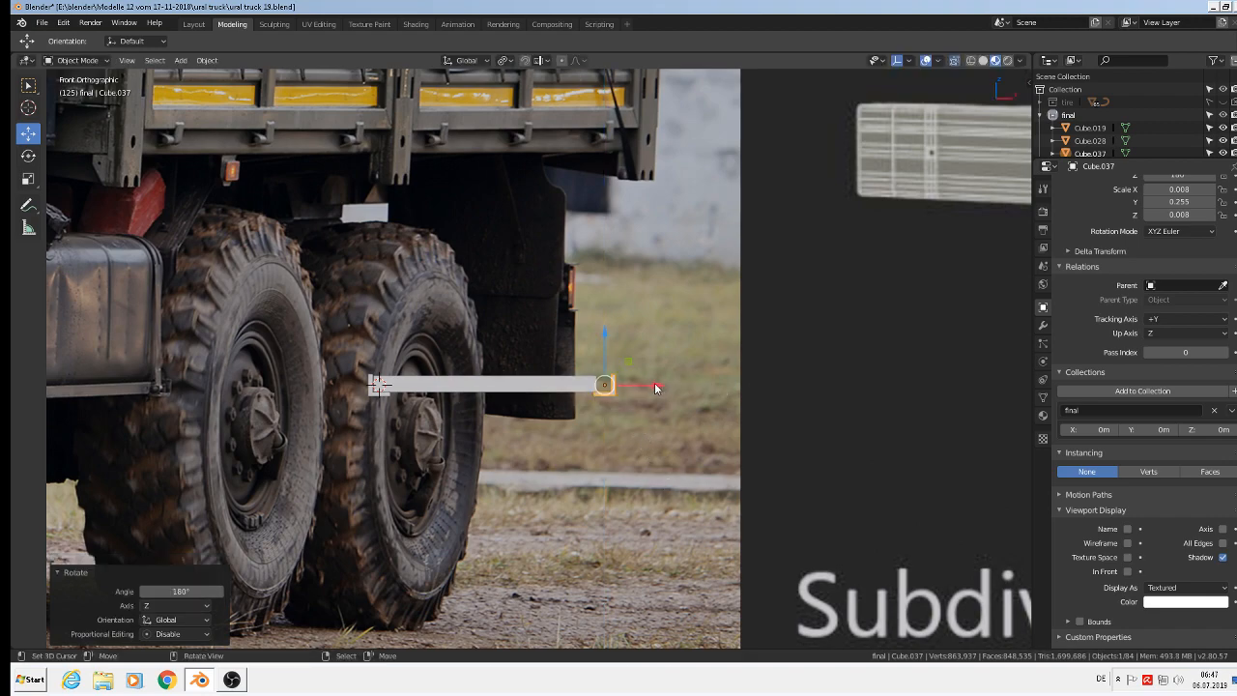
drag(655, 383, 644, 384)
scroll(379, 385, down, 3)
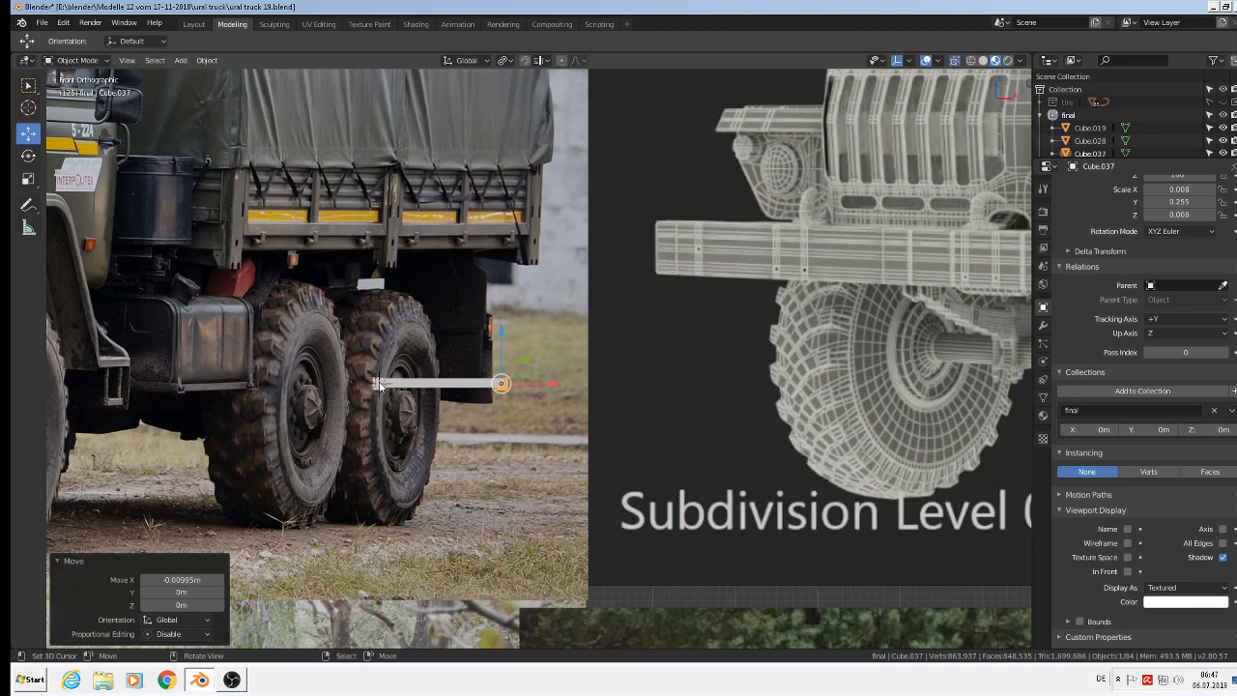
Move the cross profile about -0.245 m along Y to the front ends of the two long profiles.
middle_drag(380, 387, 425, 385)
scroll(423, 386, up, 2)
right_click(422, 389)
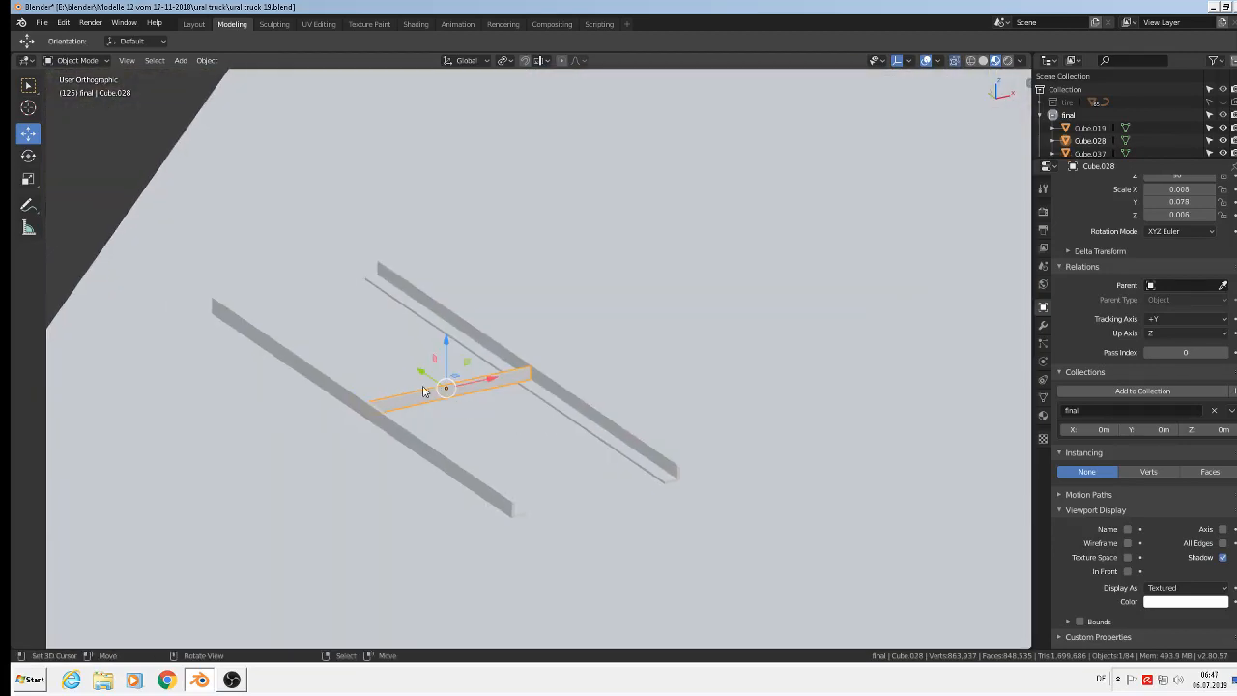
key(g)
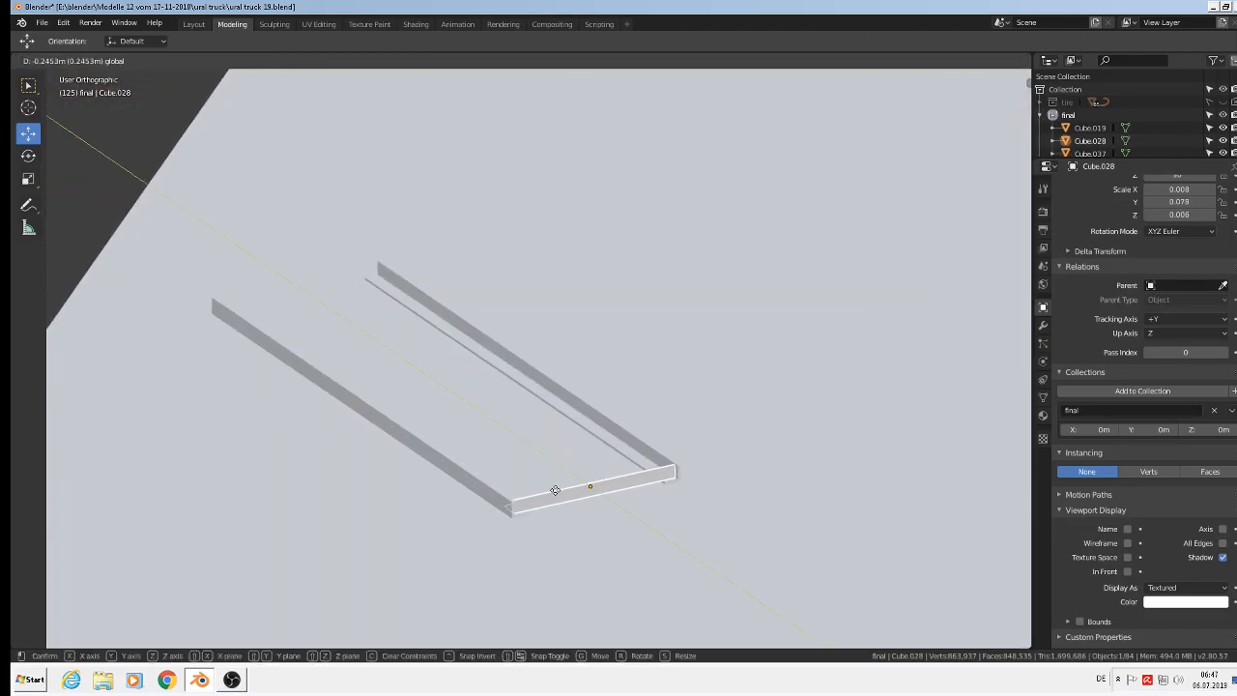
click(555, 490)
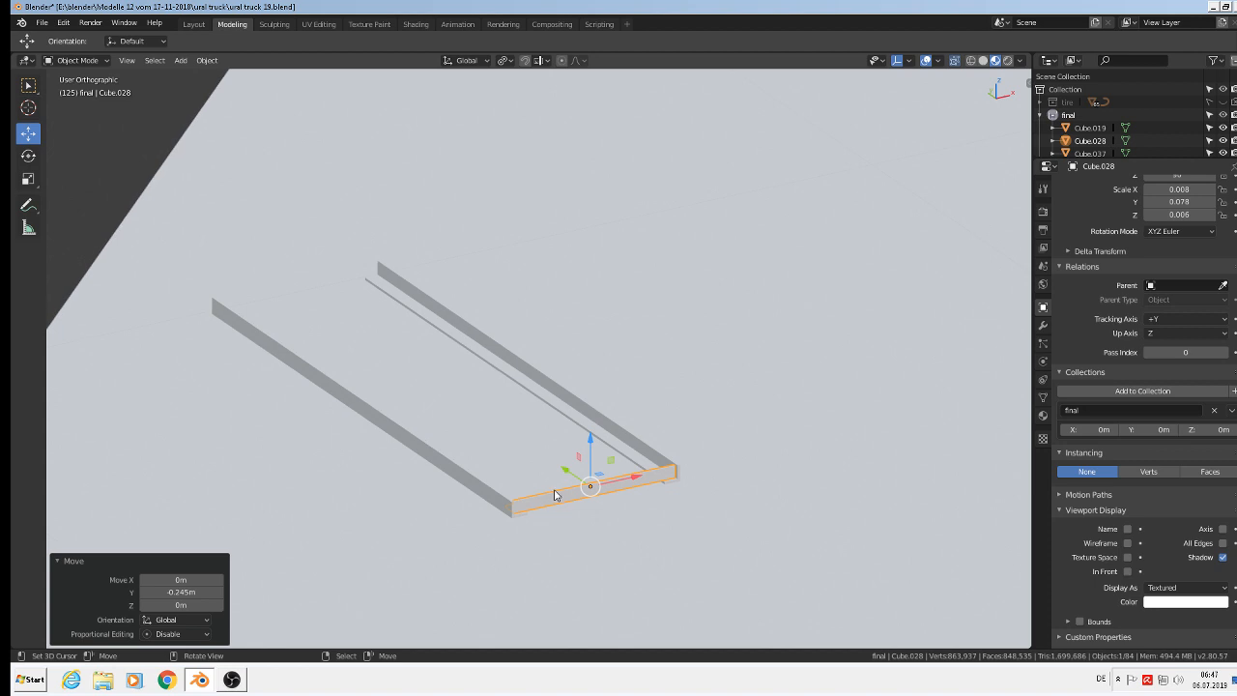
Place the 3D cursor above the frame in front view and add a mesh circle there with 32 vertices and 1 m radius.
shift+right_click(555, 491)
key(KP_1)
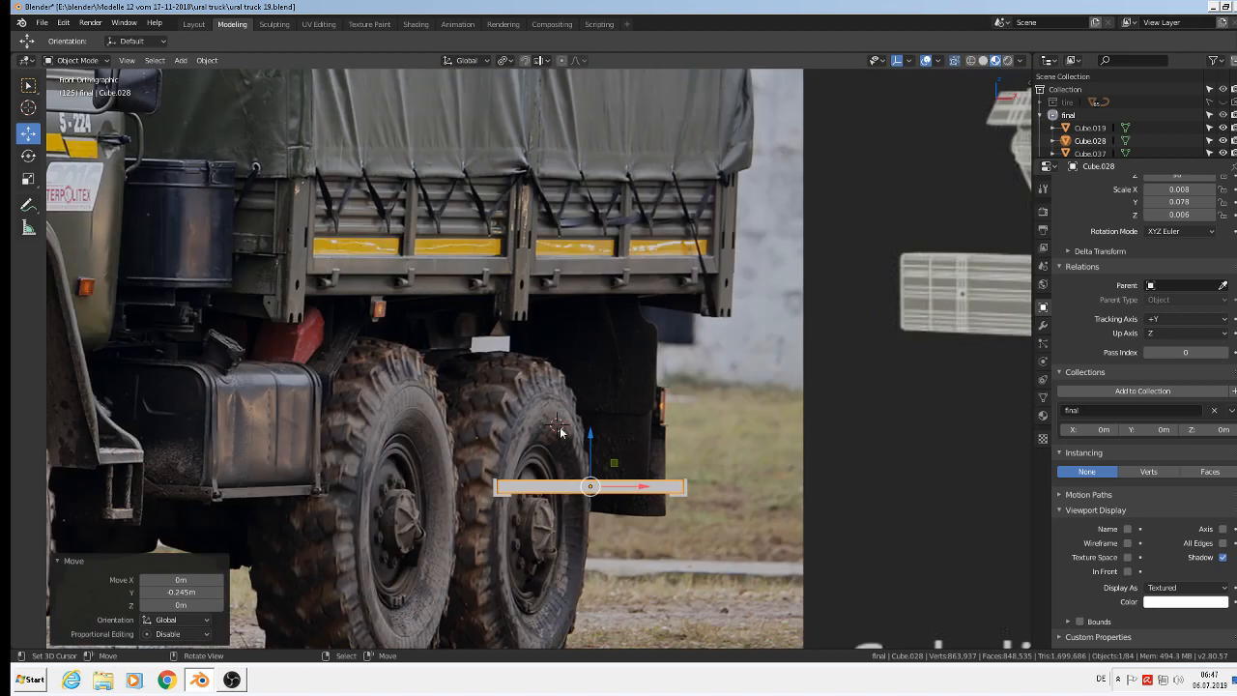
shift+right_click(557, 424)
click(182, 61)
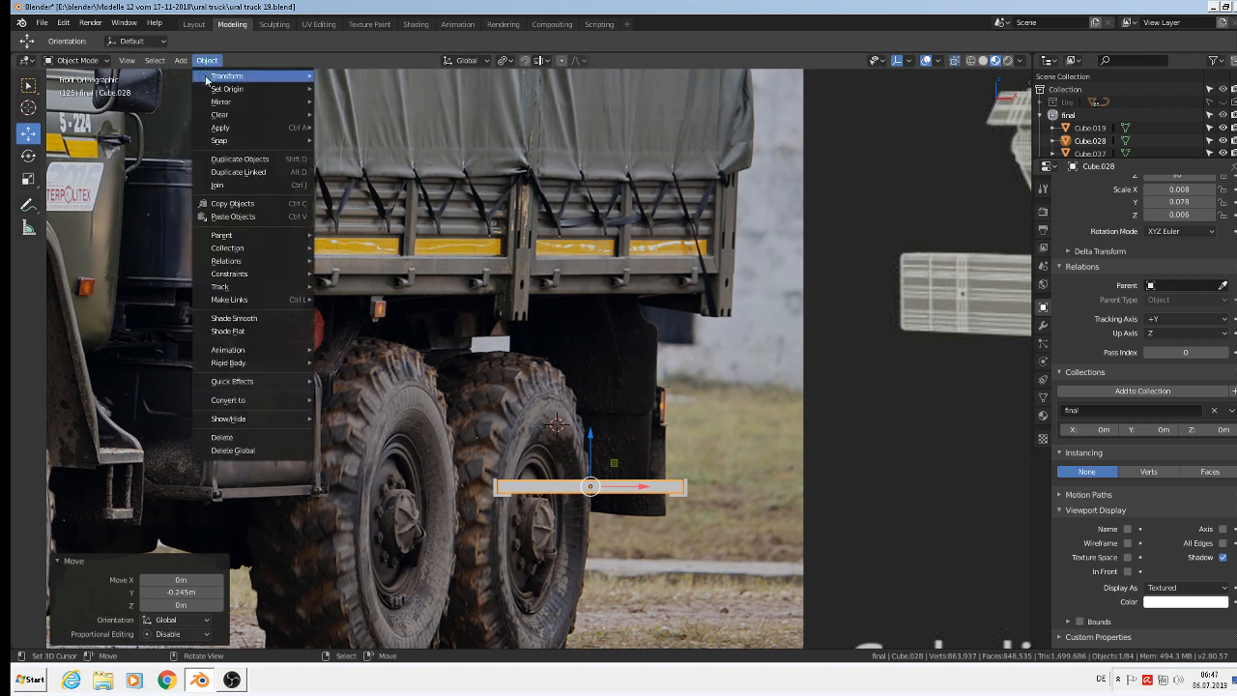
mouse_move(192, 77)
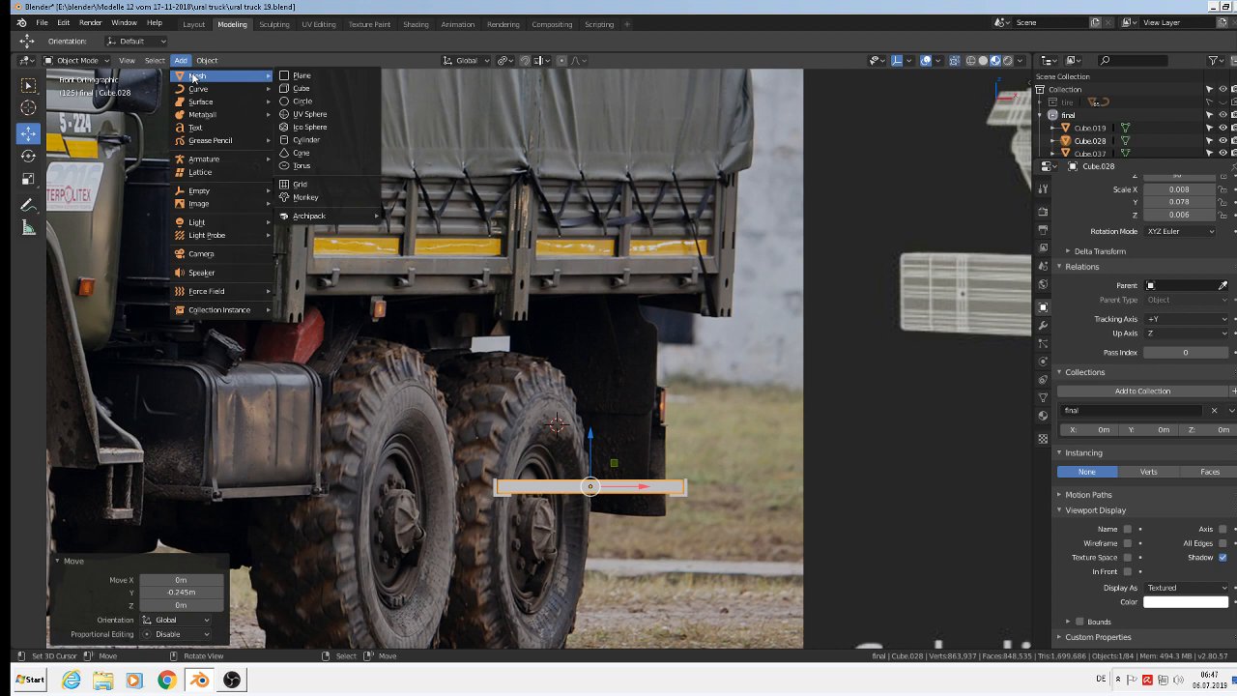
click(309, 101)
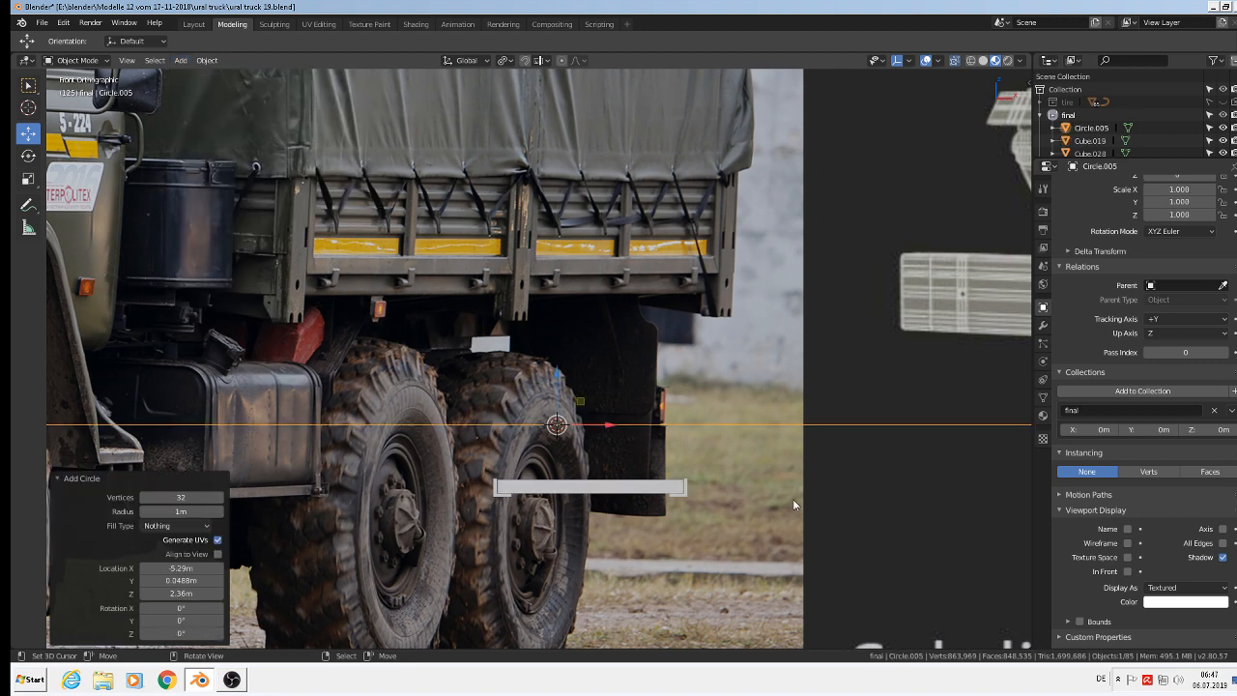
Rotate the circle 90° about X and scale it down to about 0.027.
text(r)
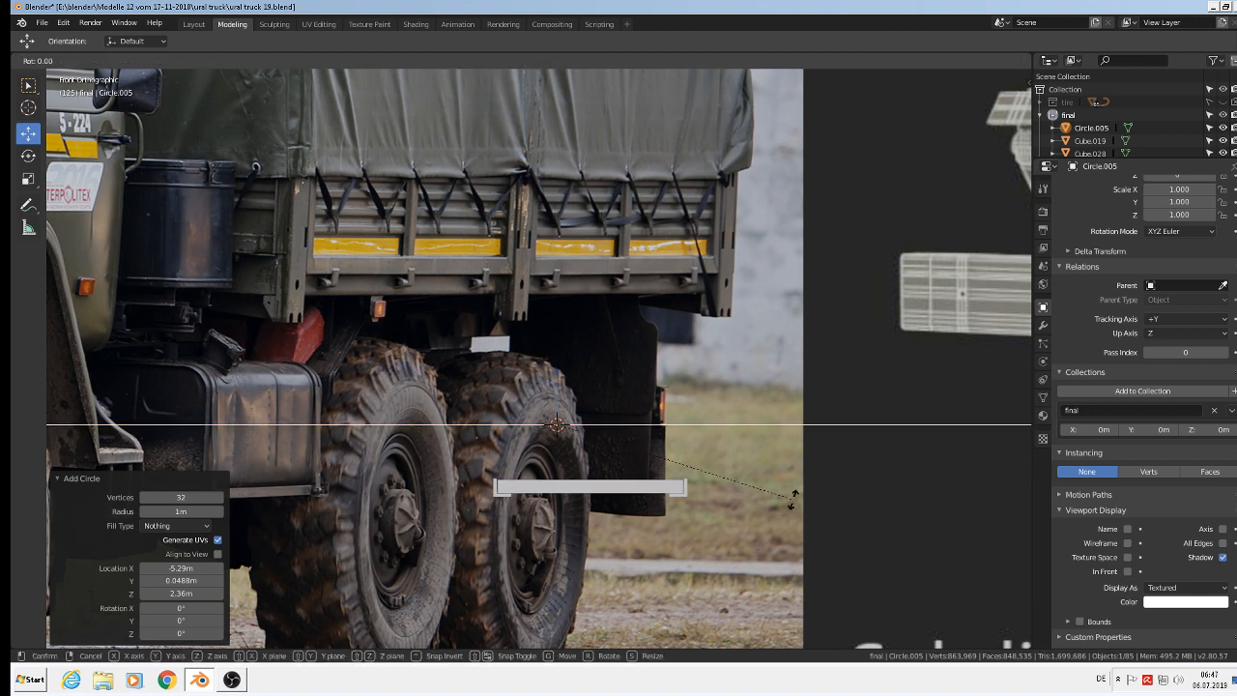
text(x90)
key(Return)
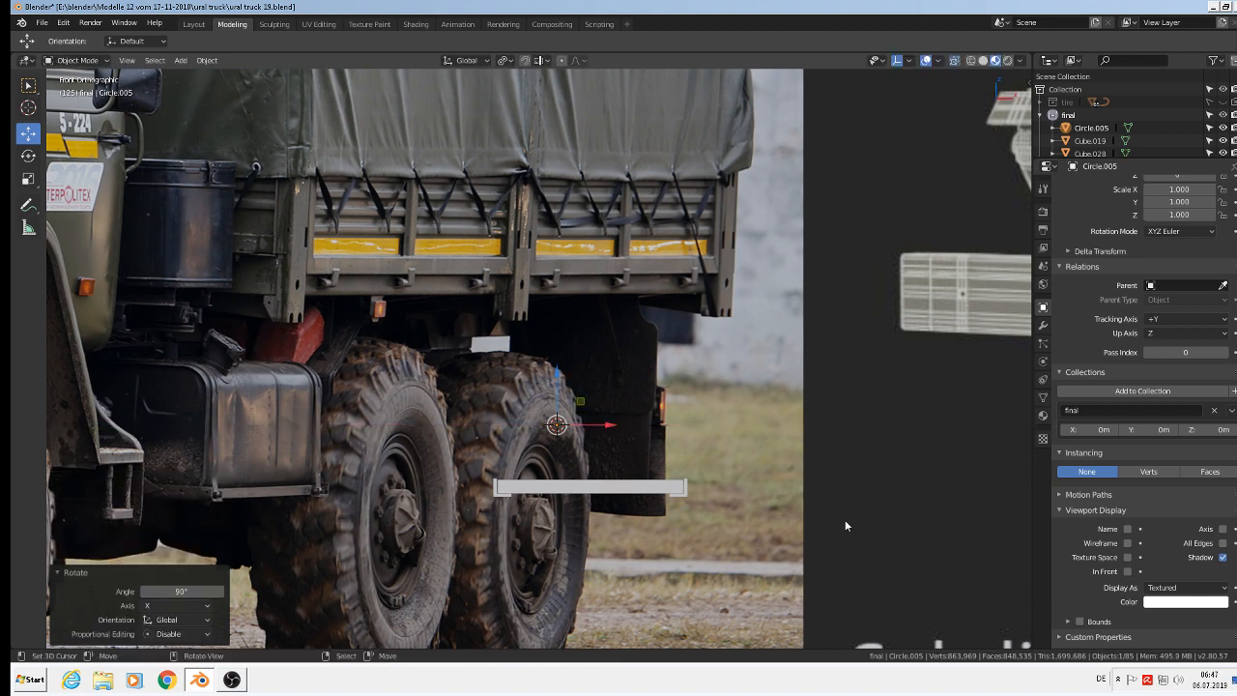
key(s)
click(565, 426)
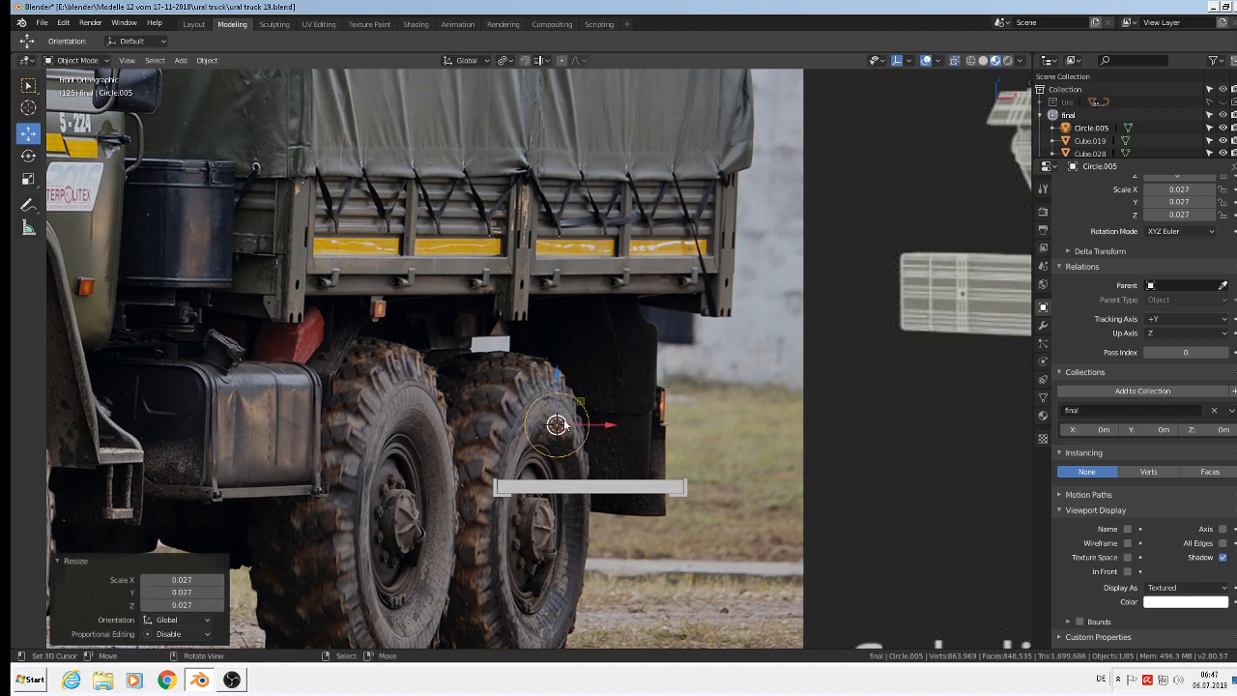
Move the circle onto the fuel tank's end face in the reference photo and scale it by about 0.810.
key(g)
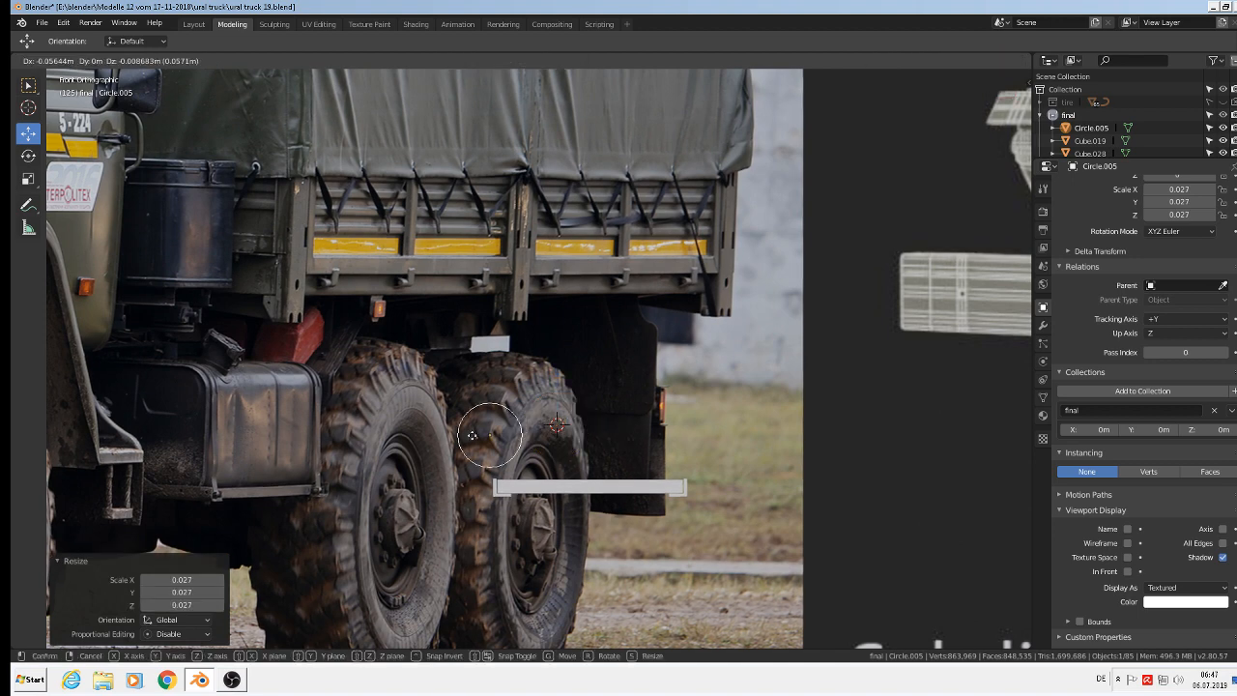
click(194, 388)
key(s)
click(229, 421)
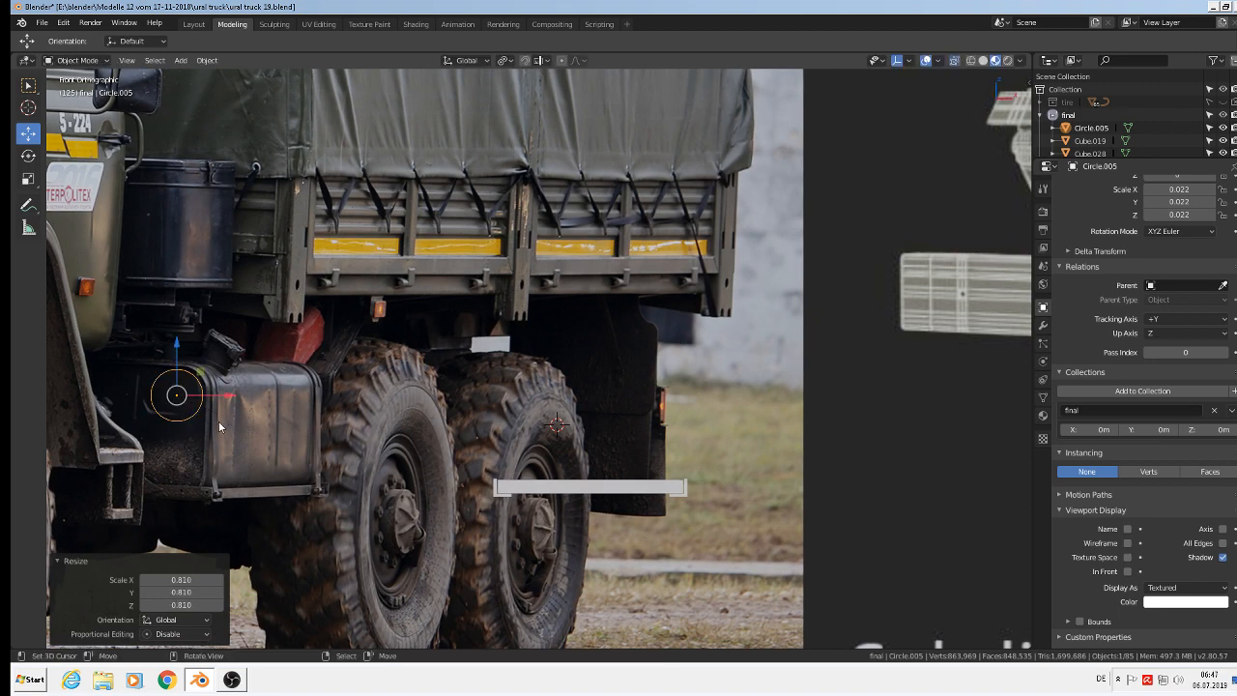
Align the circle with the tank's rounded upper corner, moving it about 0.00471 m in X and 0.00565 m in Z and scaling by 0.857.
scroll(218, 421, up, 3)
shift+middle_drag(218, 415, 223, 413)
shift+middle_drag(452, 431, 526, 440)
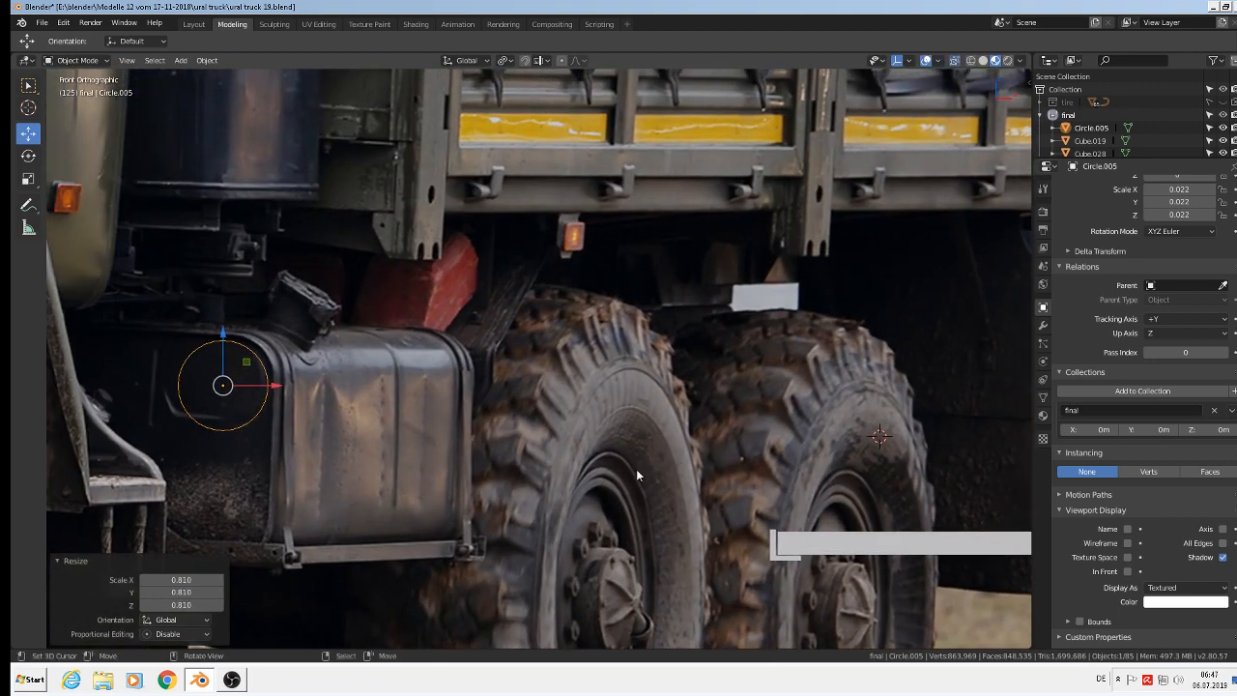
key(g)
click(587, 472)
key(s)
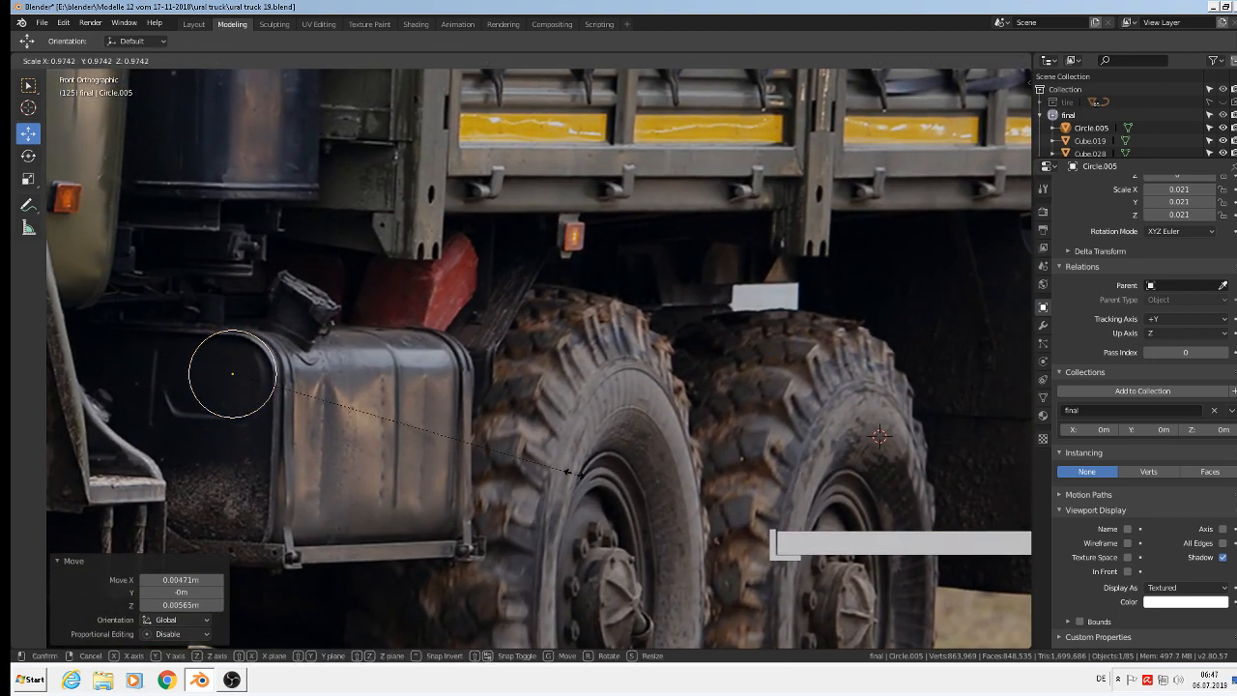
click(532, 464)
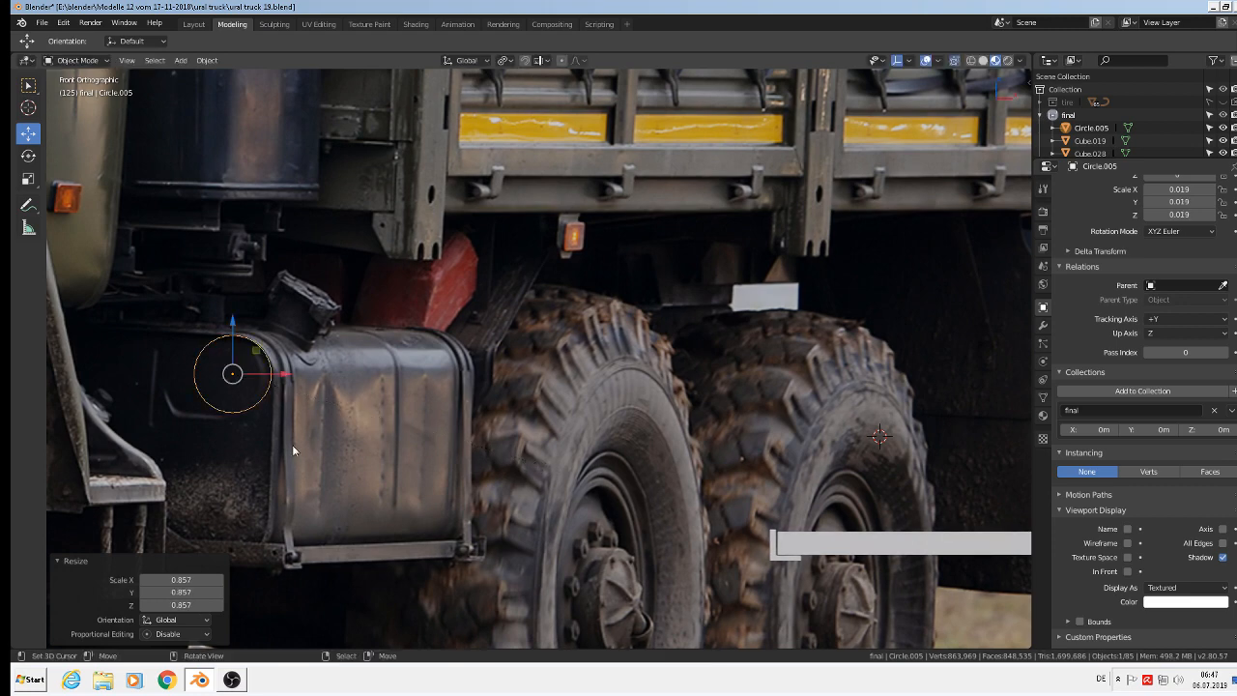
Delete the circle's vertices except for the upper-right quarter arc that follows the tank's rounded corner.
key(Tab)
shift+middle_drag(232, 430, 331, 426)
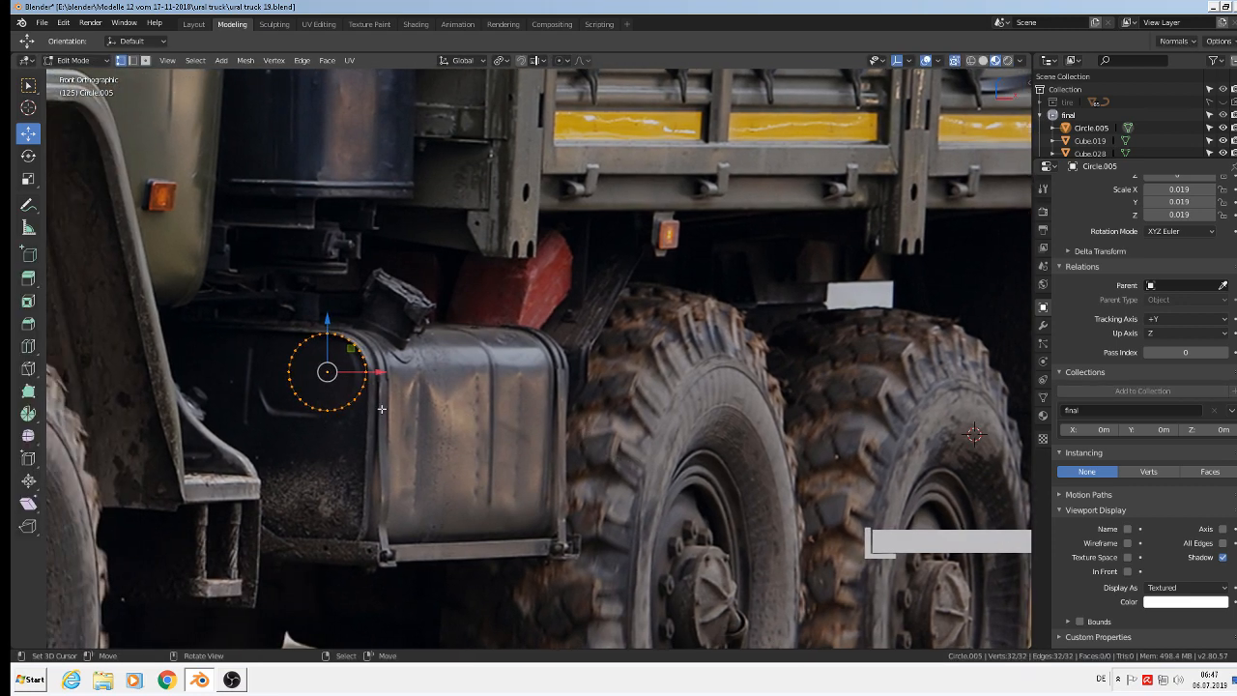
scroll(312, 356, up, 3)
key(alt+a)
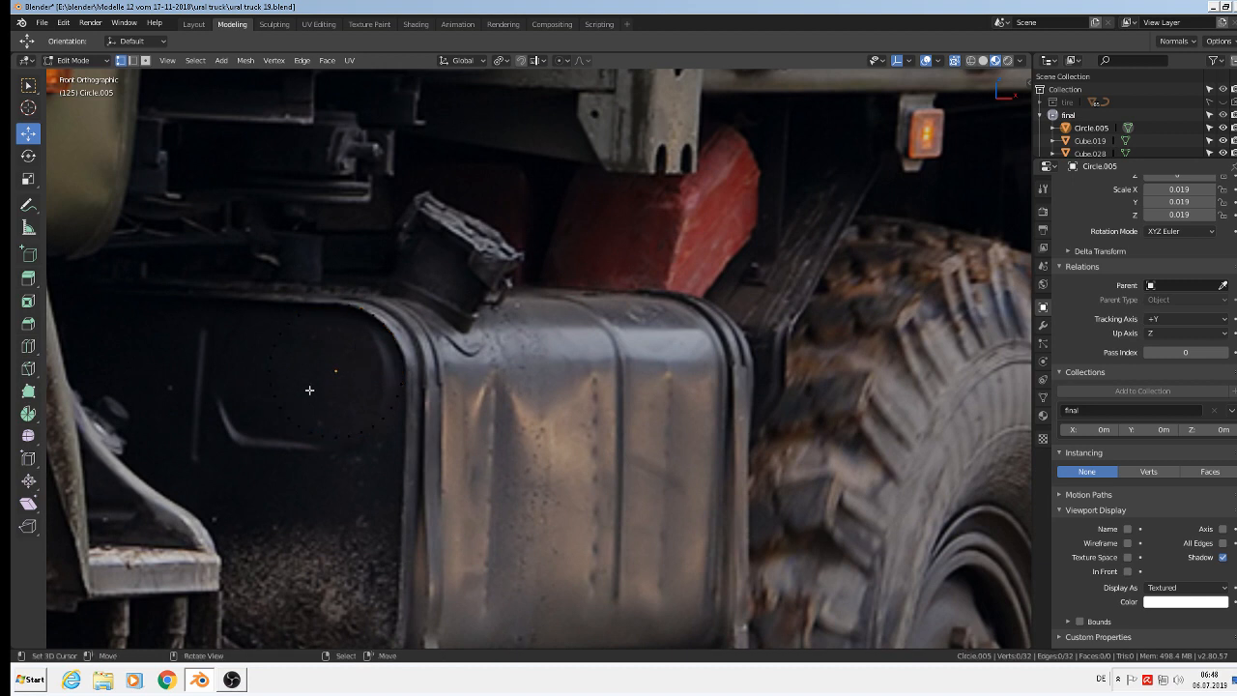
key(c)
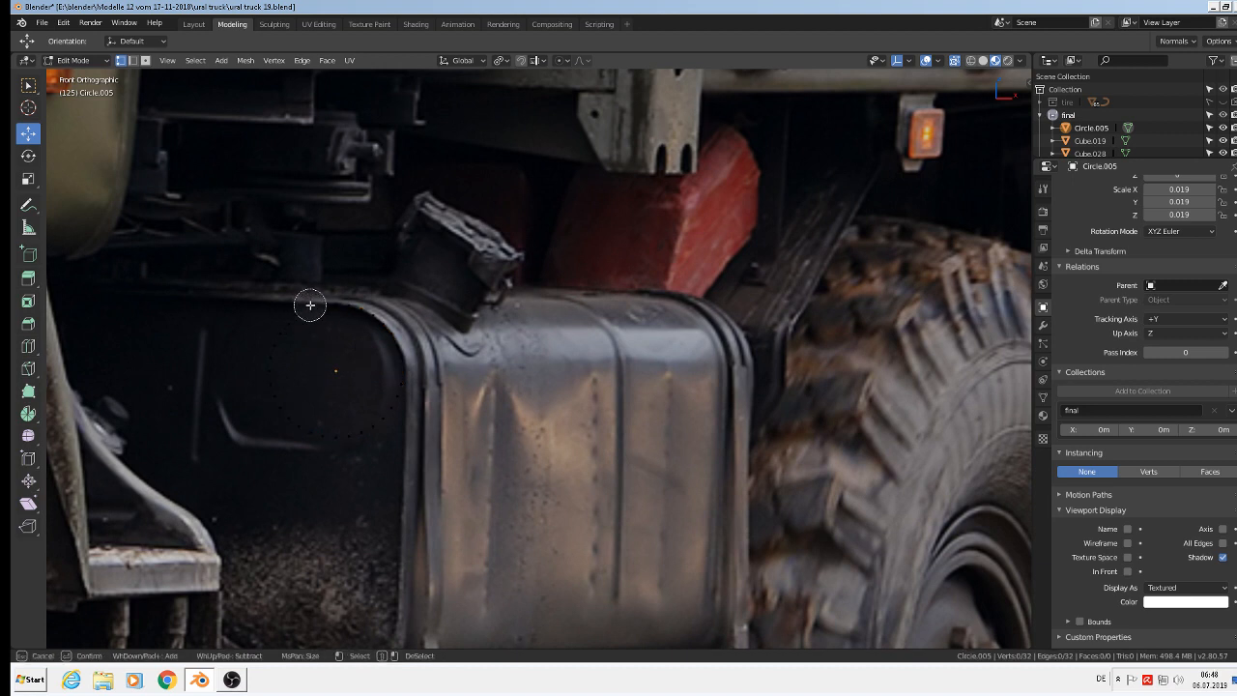
click(310, 308)
mouse_move(309, 307)
mouse_down()
mouse_move(287, 325)
mouse_move(274, 407)
mouse_move(342, 434)
mouse_move(396, 415)
mouse_move(400, 400)
mouse_up()
key(Escape)
key(x)
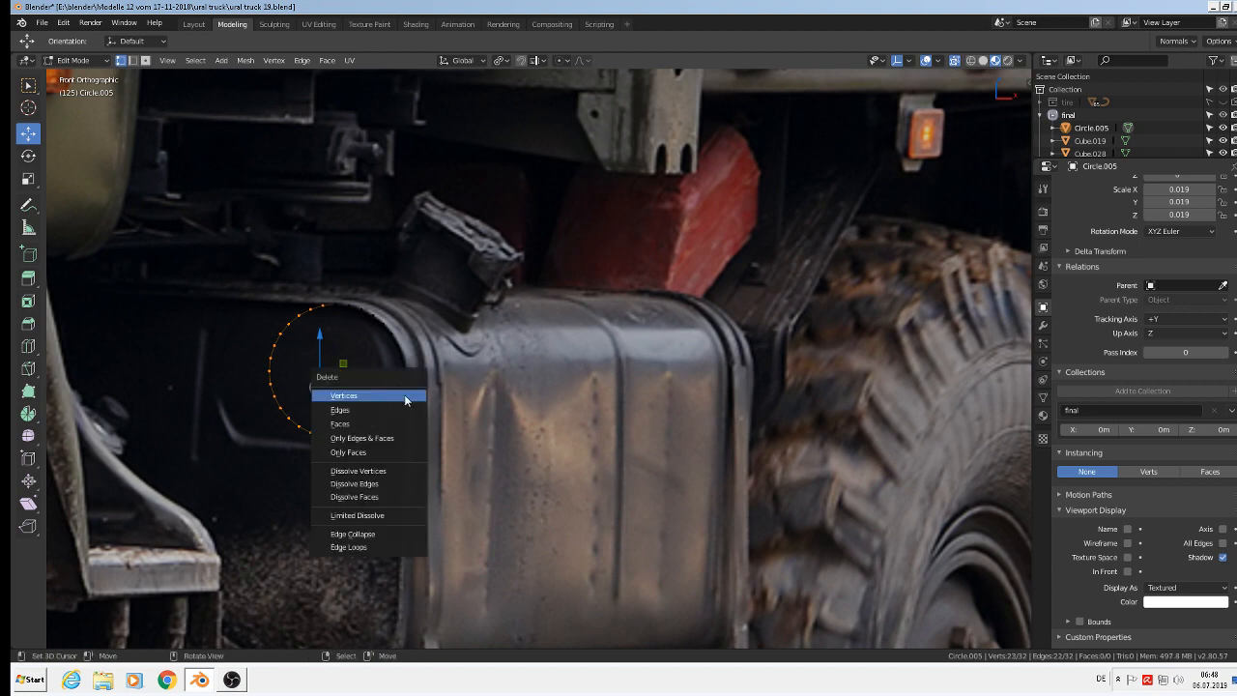
click(406, 396)
Move the quarter arc object along X from the reference tank to above the L-profile frame.
scroll(405, 395, down, 5)
key(Tab)
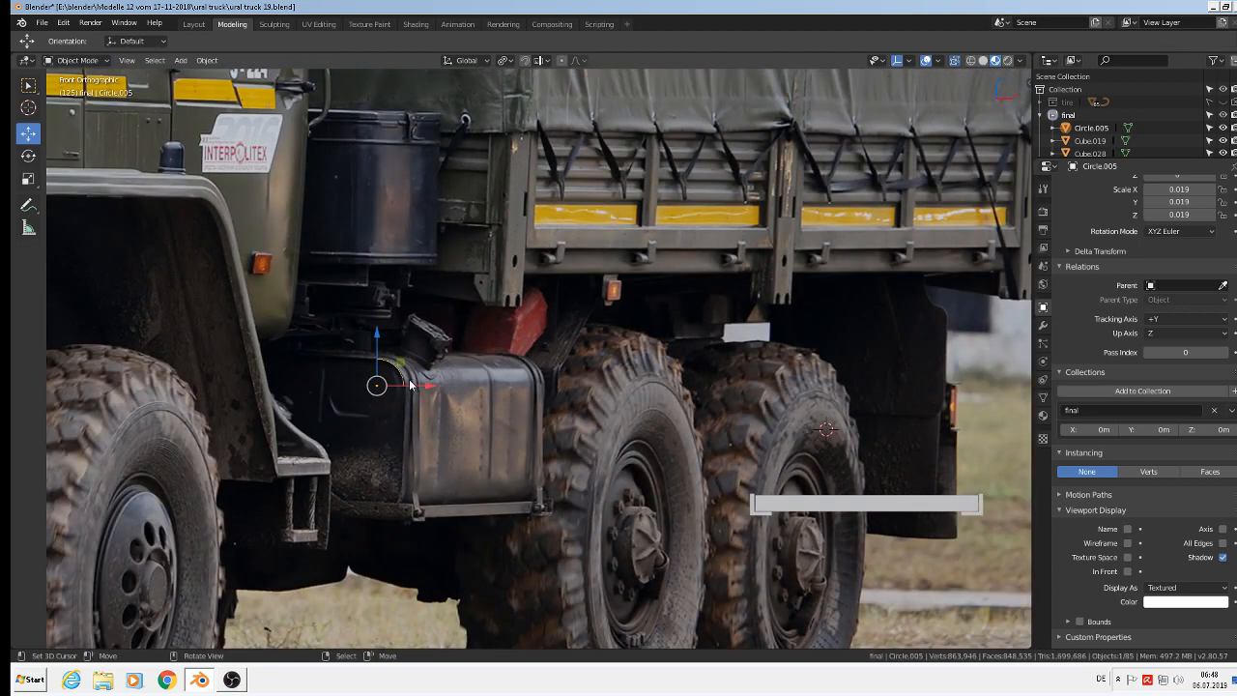
drag(429, 388, 873, 388)
shift+middle_drag(835, 437, 737, 399)
Duplicate all of the arc's vertices within the mesh and move the copy about -0.123 m along X.
key(Tab)
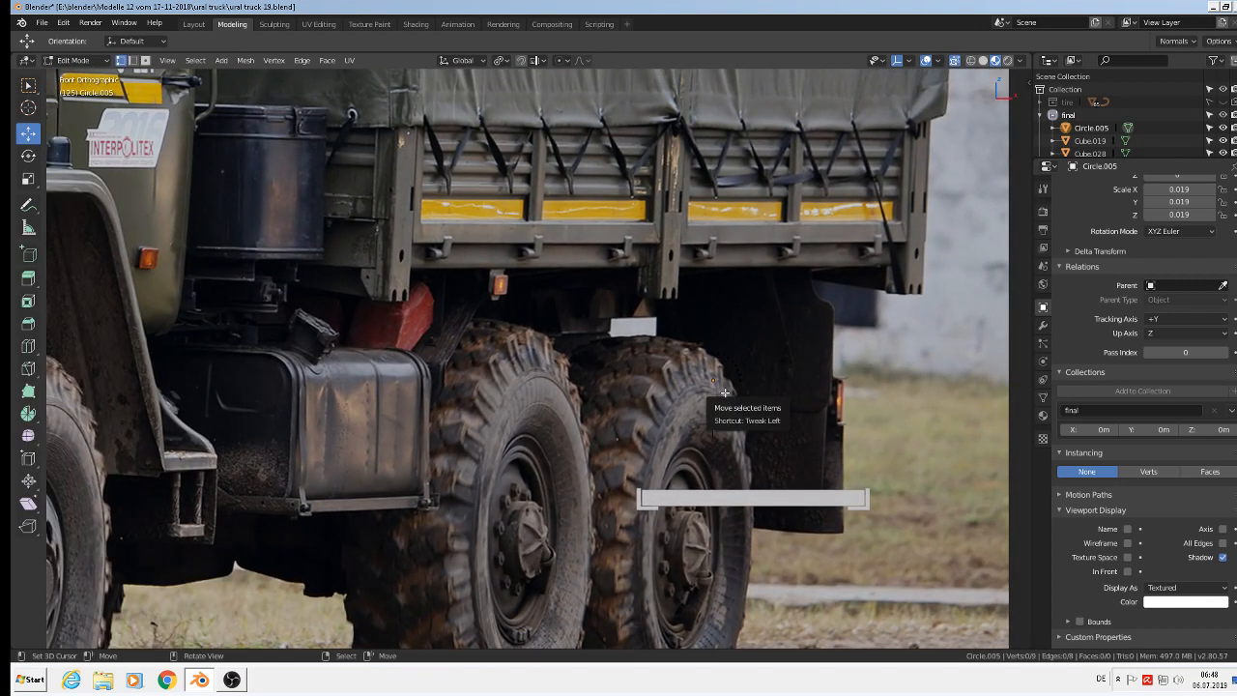
key(a)
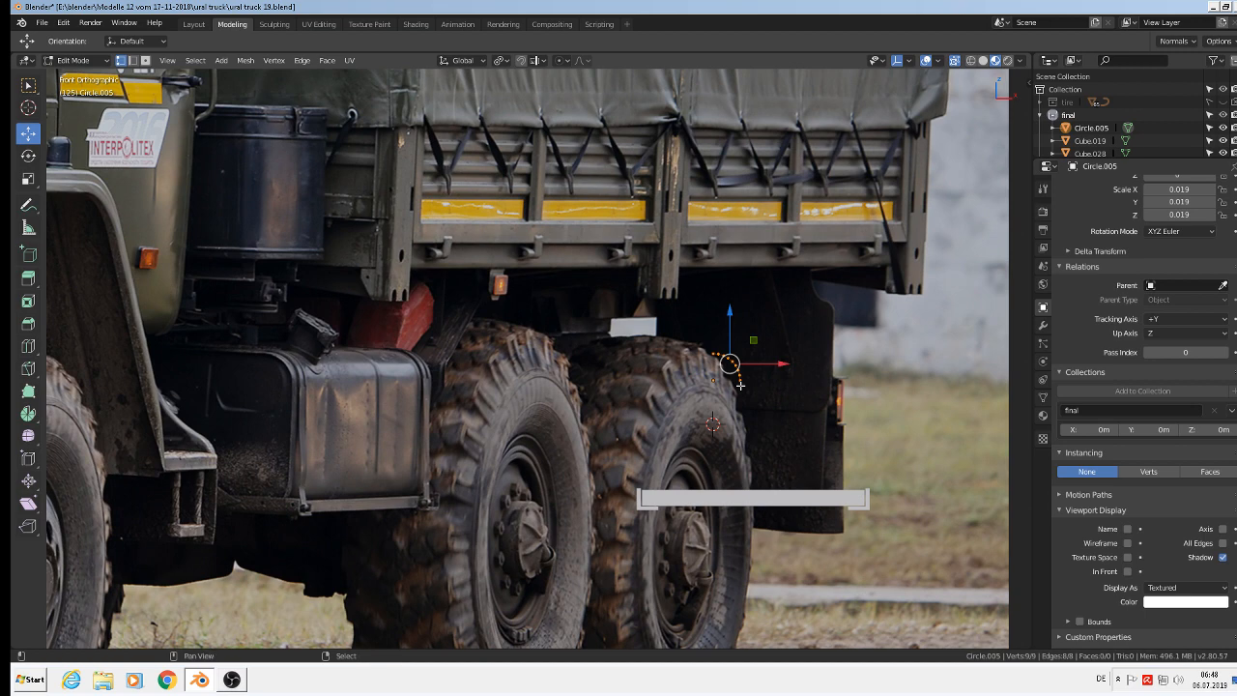
key(shift+d)
key(Escape)
key(g)
key(x)
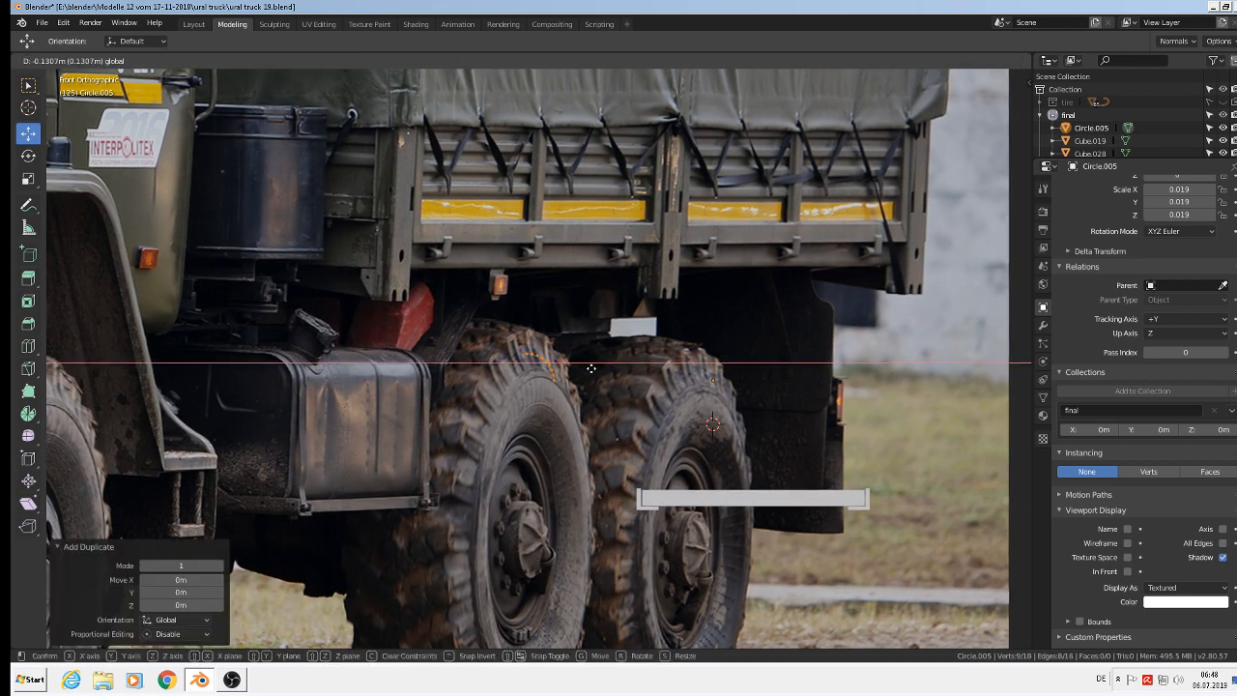
click(589, 369)
Rotate the copied quarter arc 180° about the Z axis so it mirrors the original arc.
text(rz1)
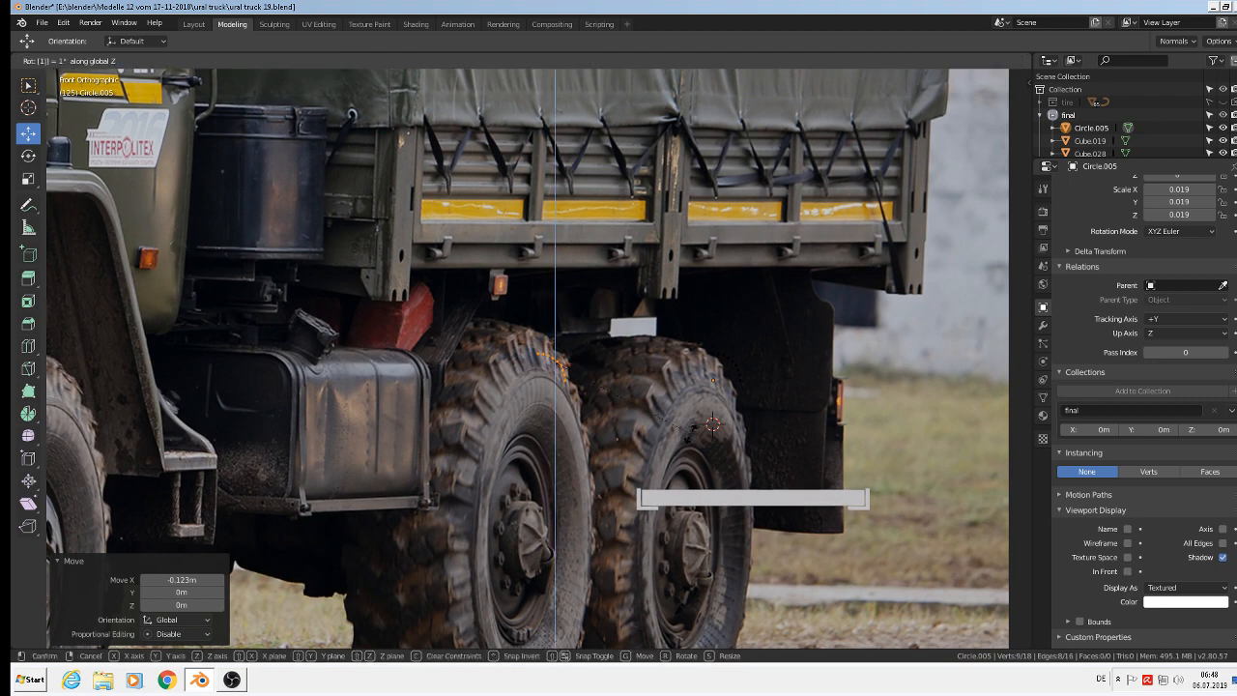
text(80)
key(Return)
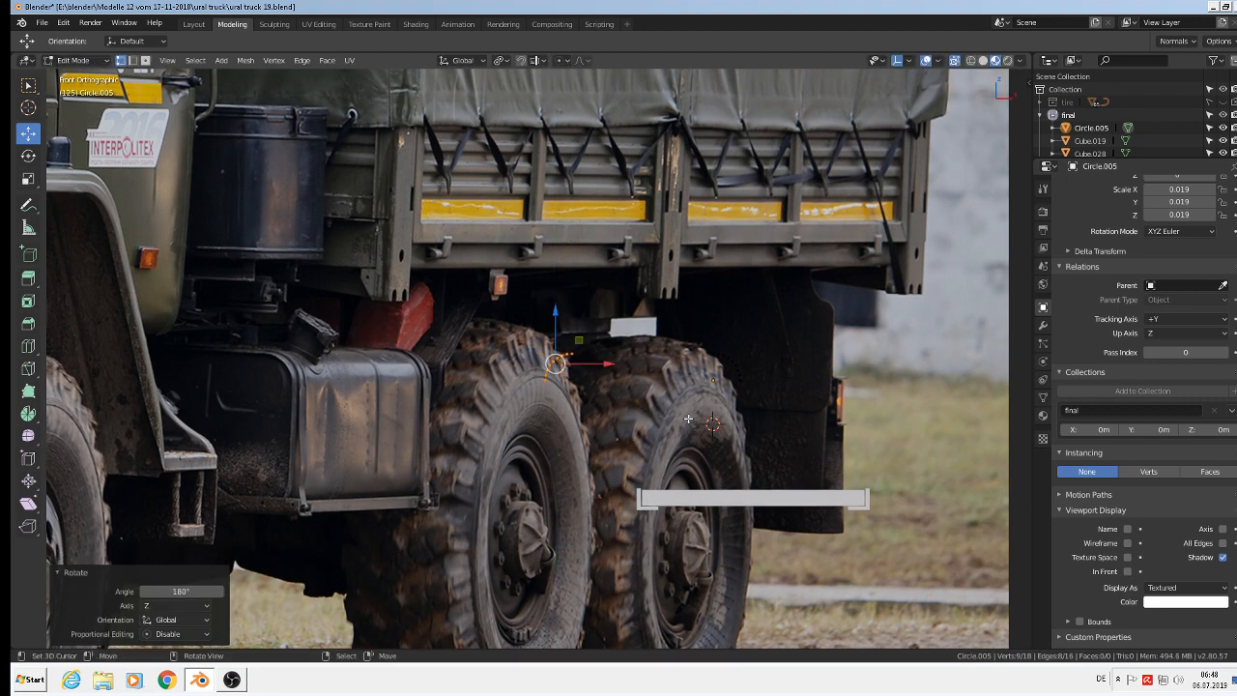
Duplicate both upper arcs -0.0683 m along Z, rotate the copies 180° about X and lower them another 0.0113 m.
key(a)
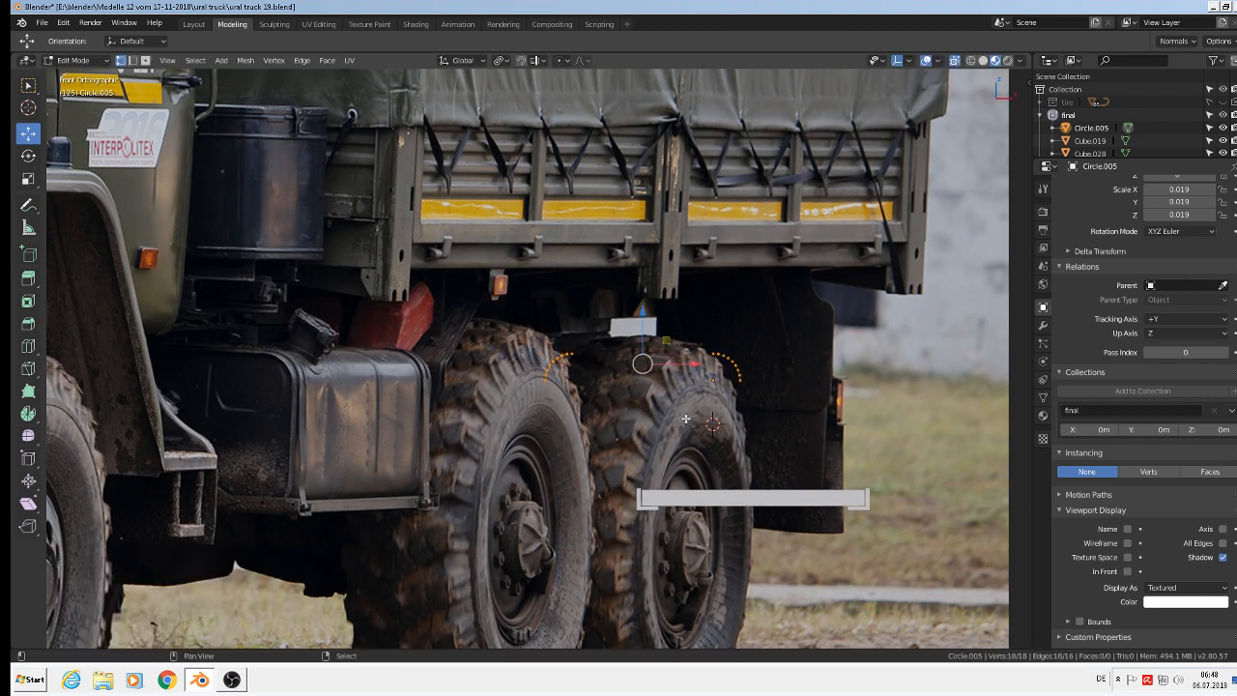
key(shift+d)
right_click(672, 403)
drag(641, 324, 765, 415)
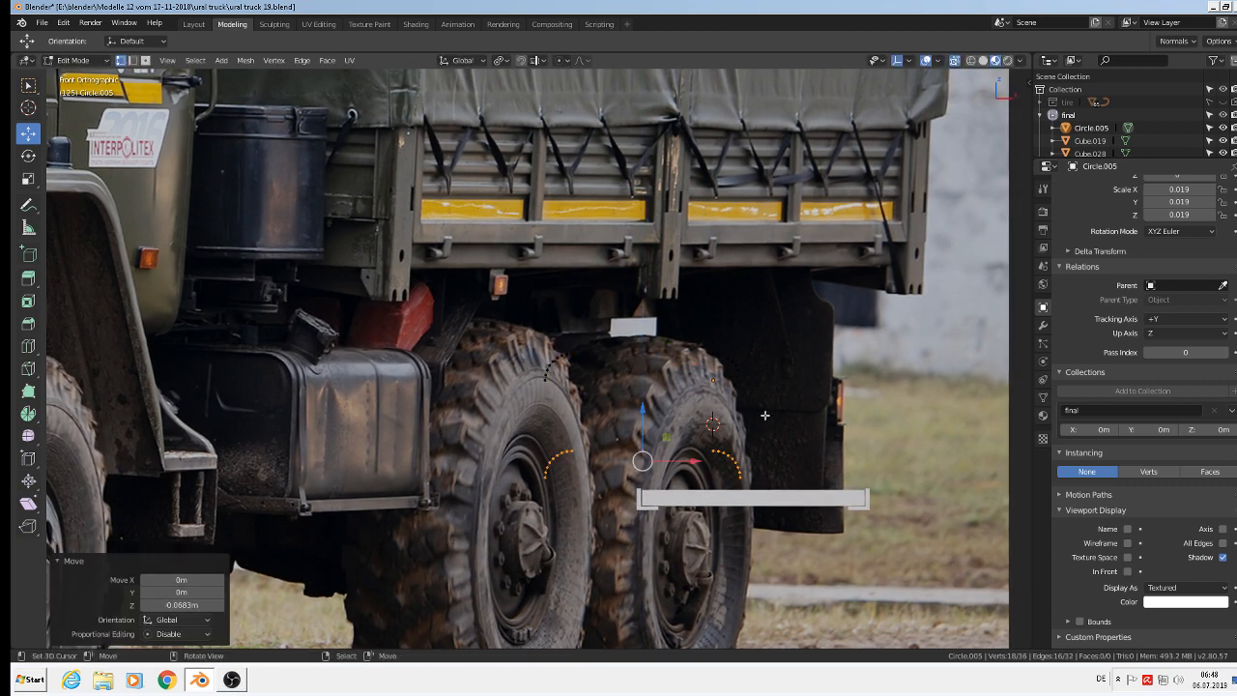
text(rx180)
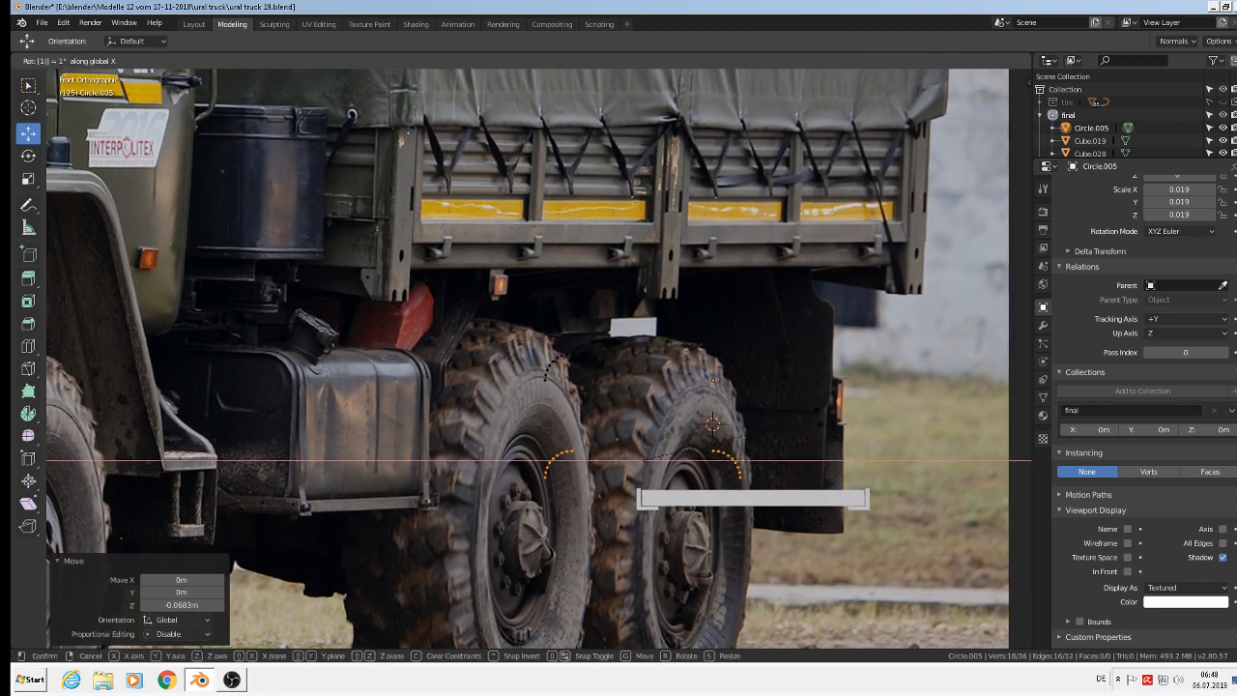
key(Return)
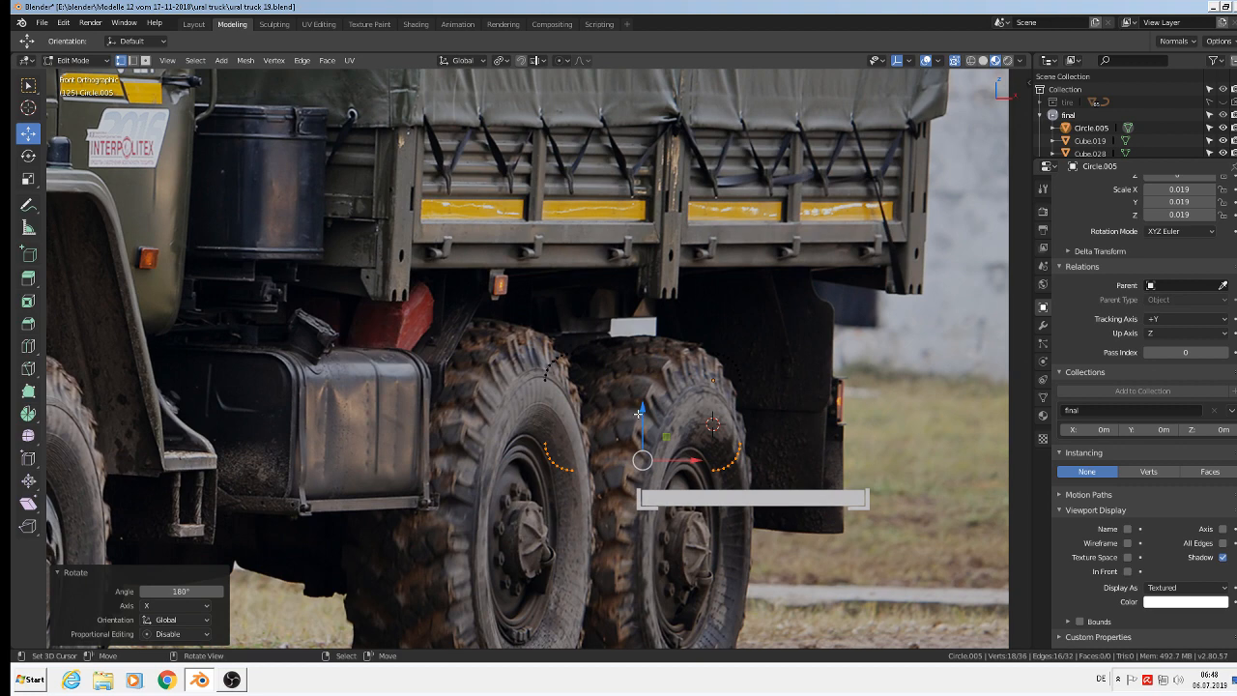
drag(639, 413, 643, 429)
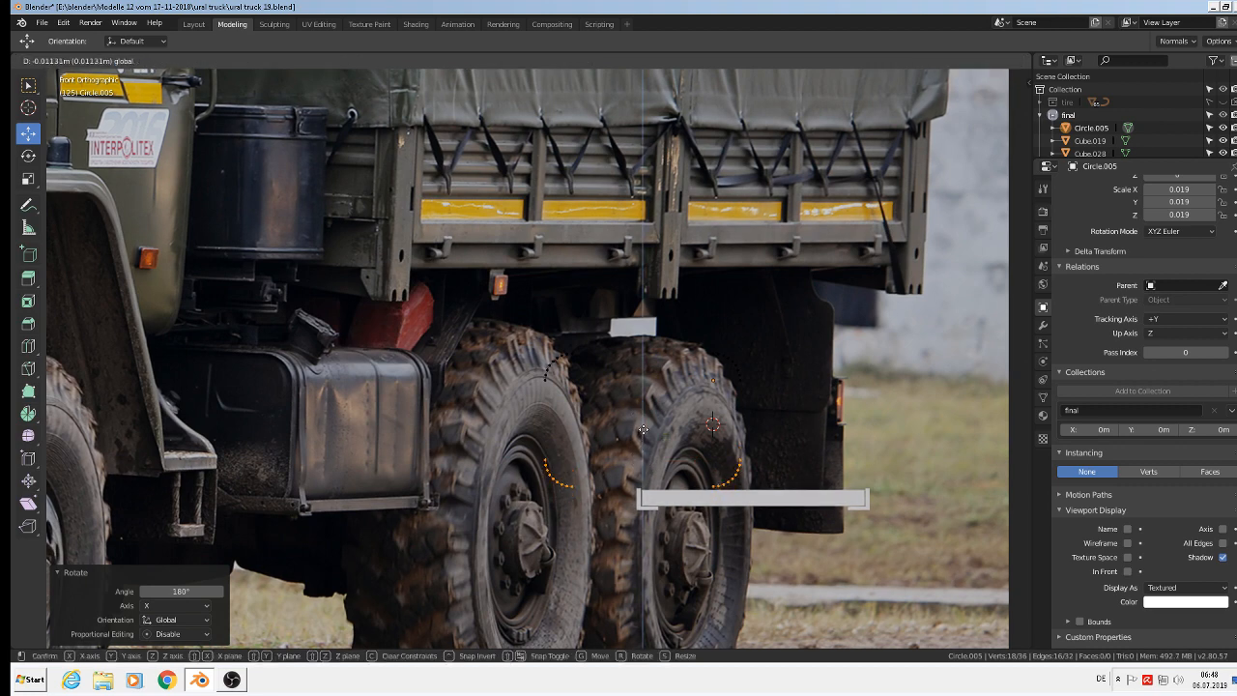
drag(643, 429, 643, 429)
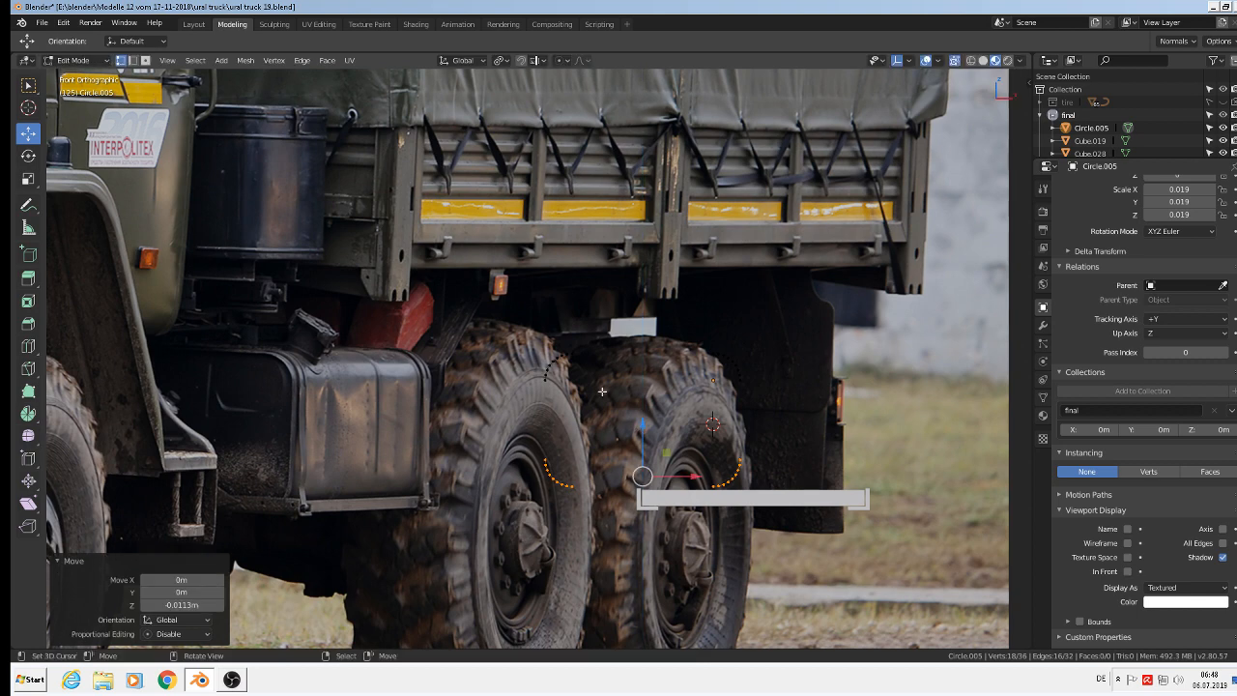
Connect the open ends of the four corner arcs with straight edges to close the rounded rectangular outline.
right_click(551, 385)
shift+right_click(545, 449)
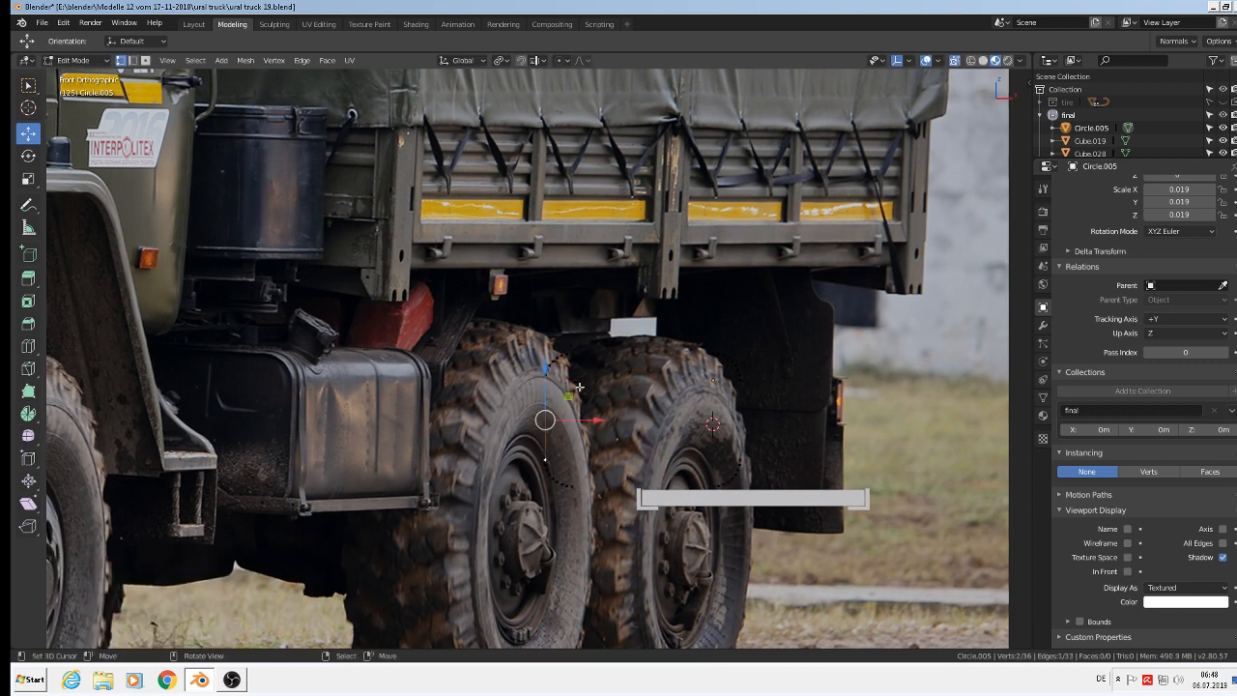
drag(580, 387, 676, 320)
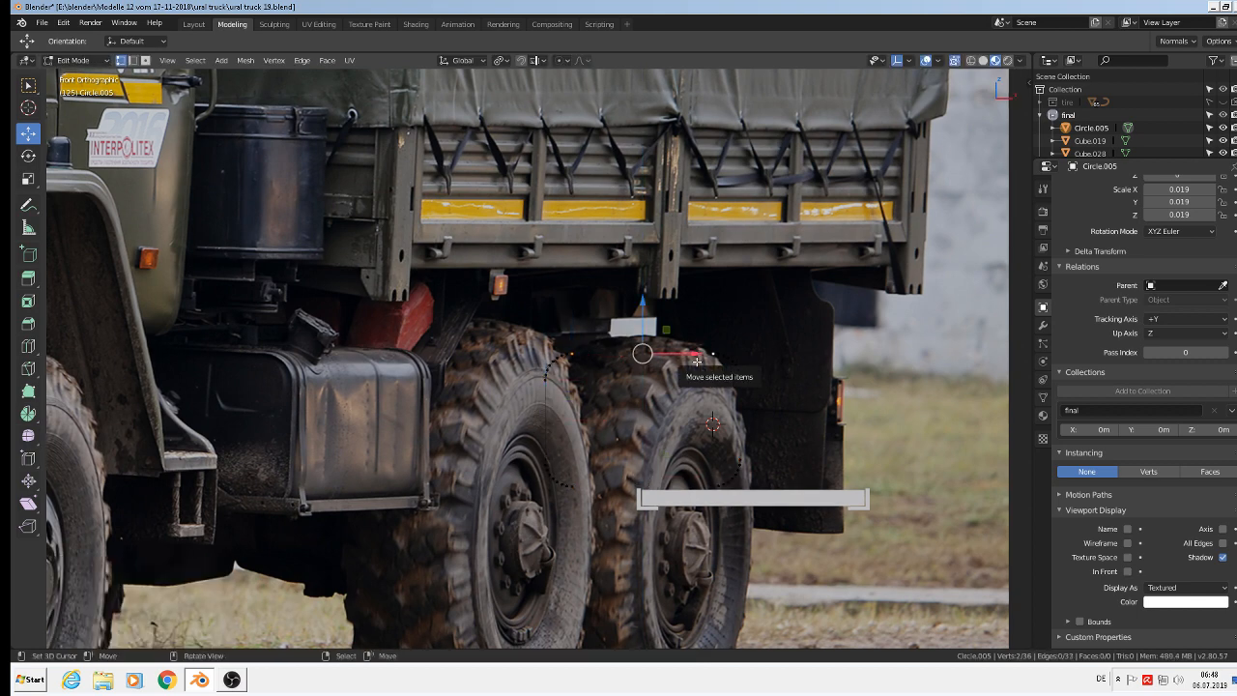
key(f)
right_click(750, 381)
shift+right_click(746, 453)
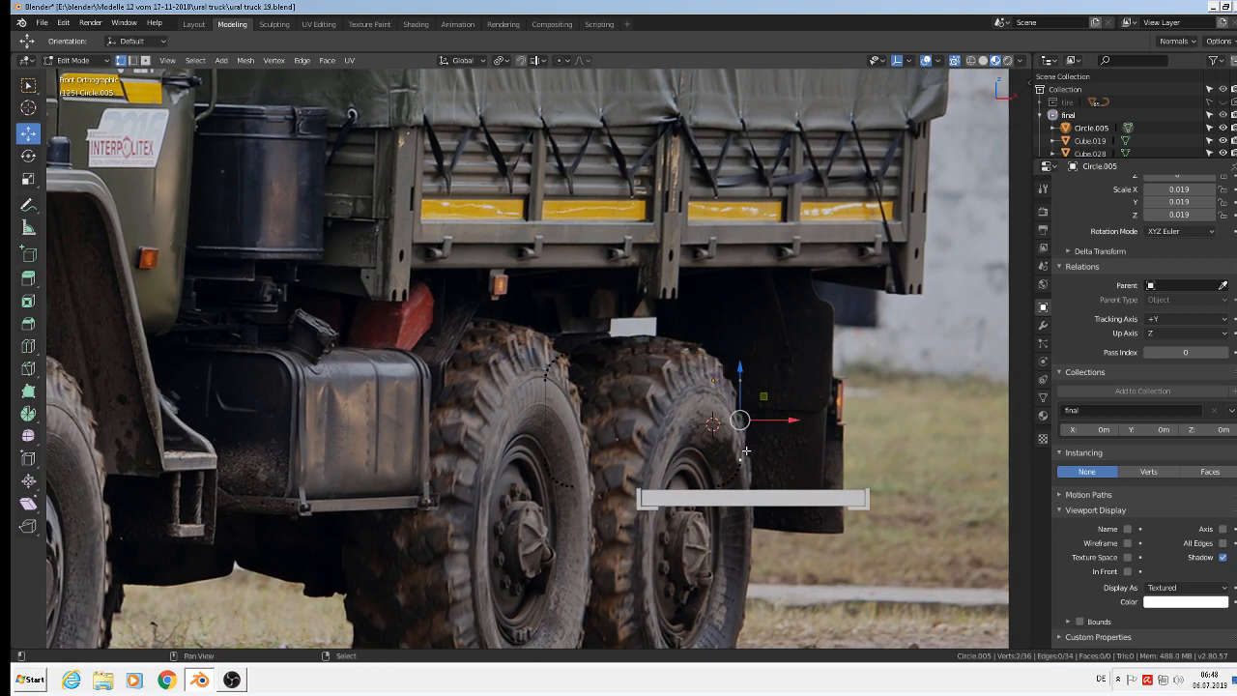
right_click(712, 485)
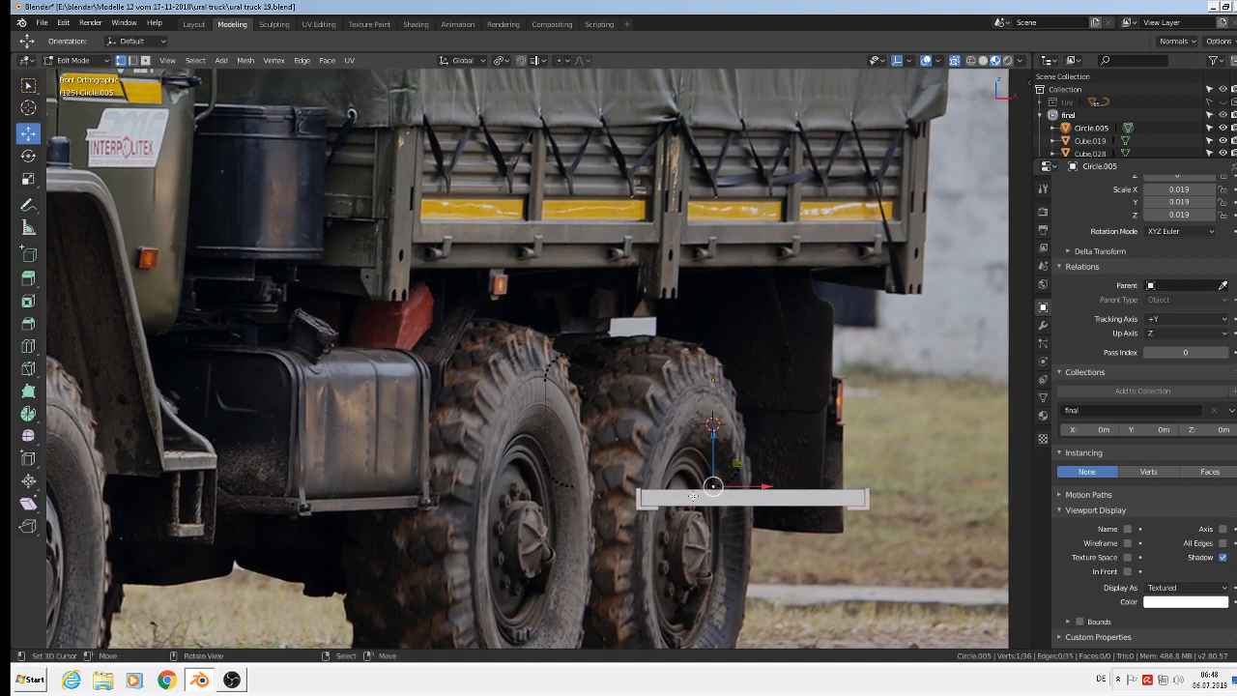
shift+right_click(578, 486)
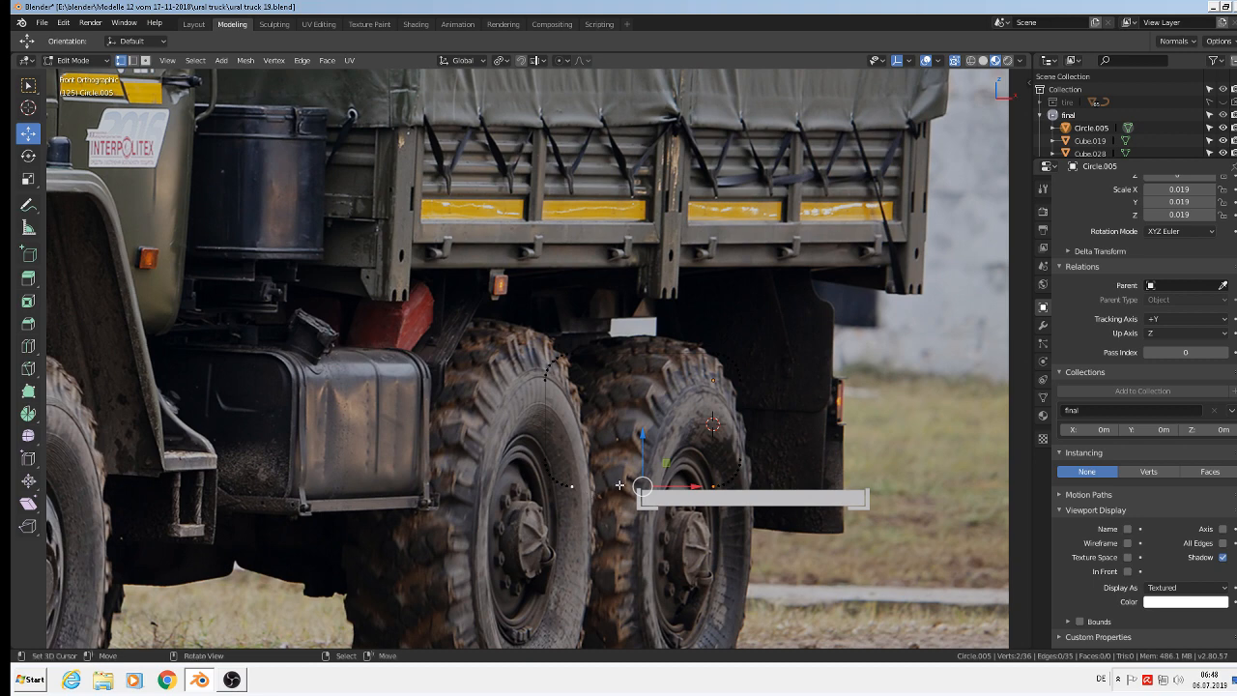
key(g)
right_click(618, 484)
Fill the entire rounded outline with a single face and return to Object Mode.
key(a)
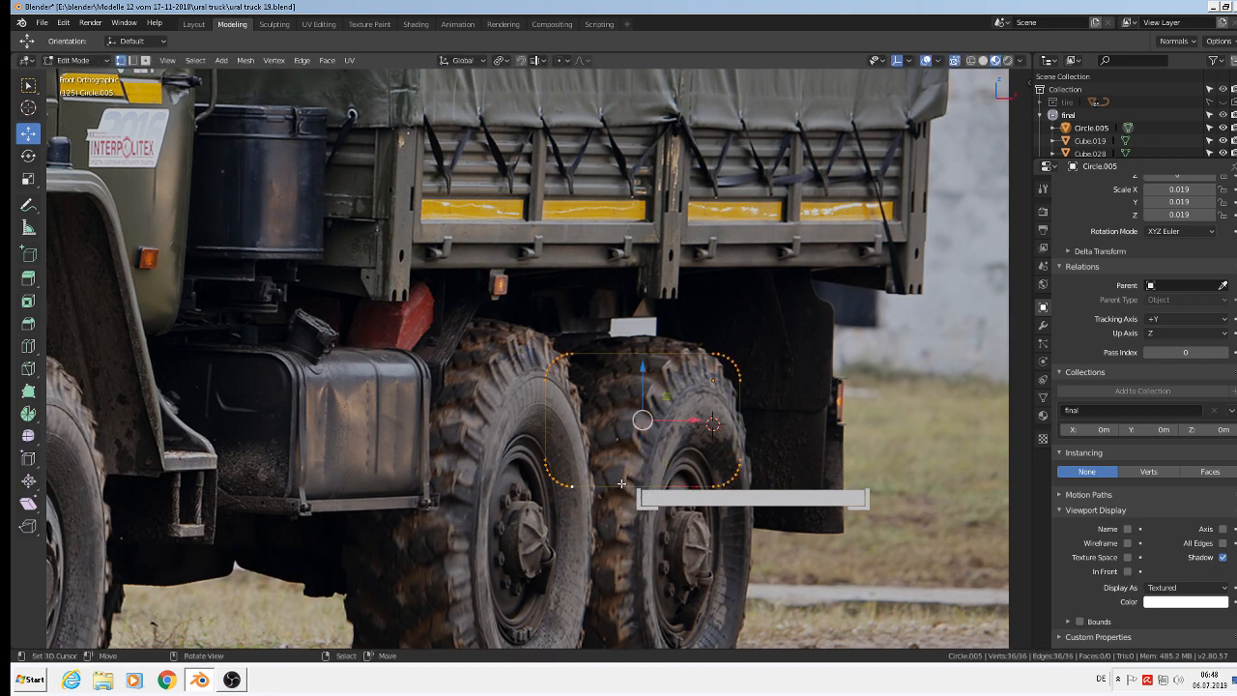
key(f)
key(Tab)
Move the rounded face object out in front of the reference photo along Y, by -0.13 m and then -0.131 m.
middle_drag(669, 466, 752, 520)
drag(656, 349, 776, 448)
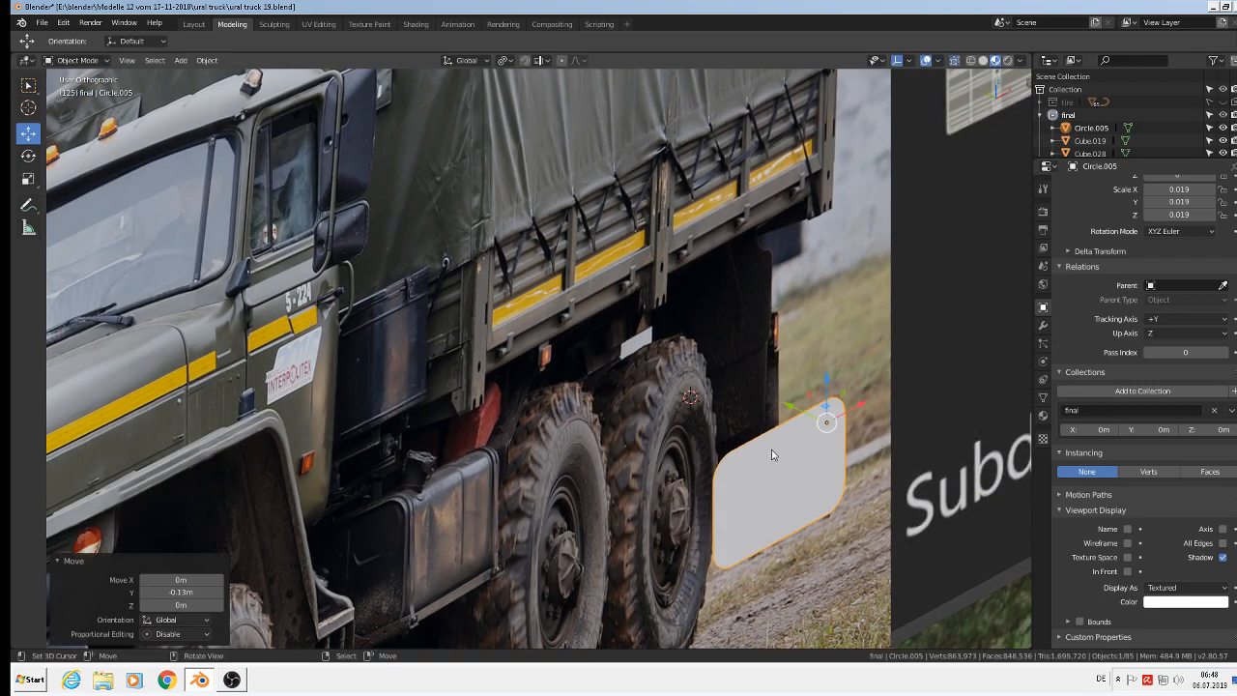
middle_drag(777, 451, 753, 493)
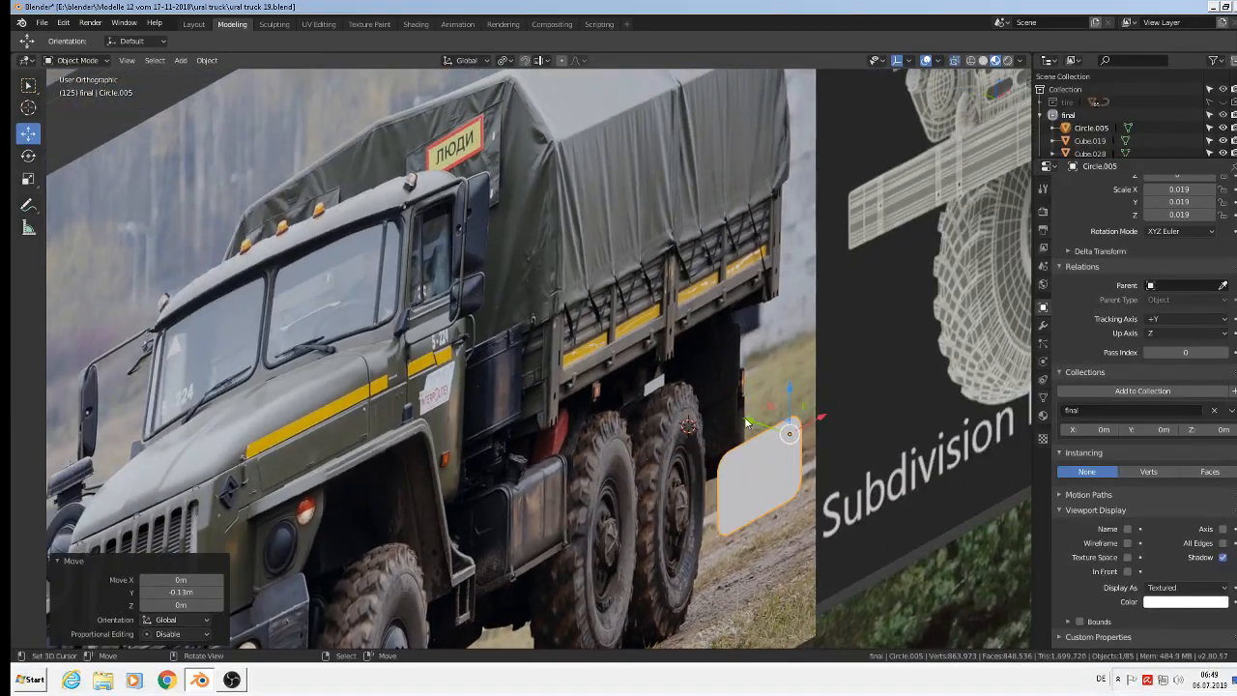
drag(747, 422, 837, 494)
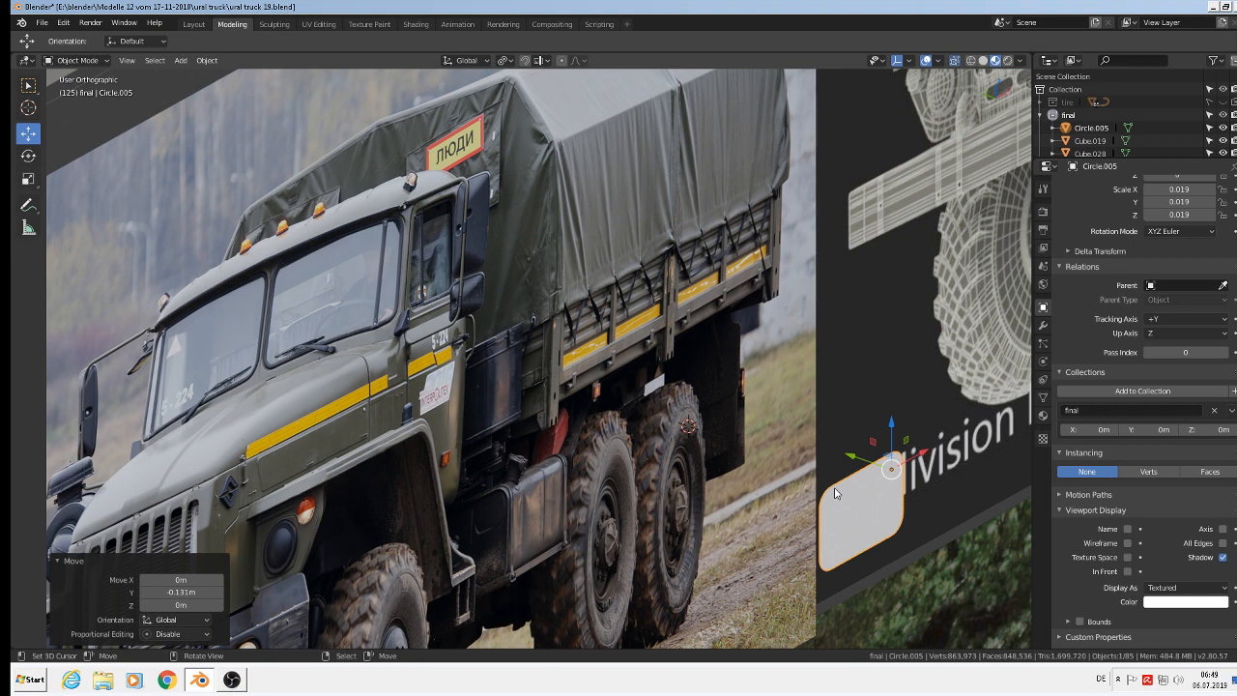
click(847, 487)
click(852, 497)
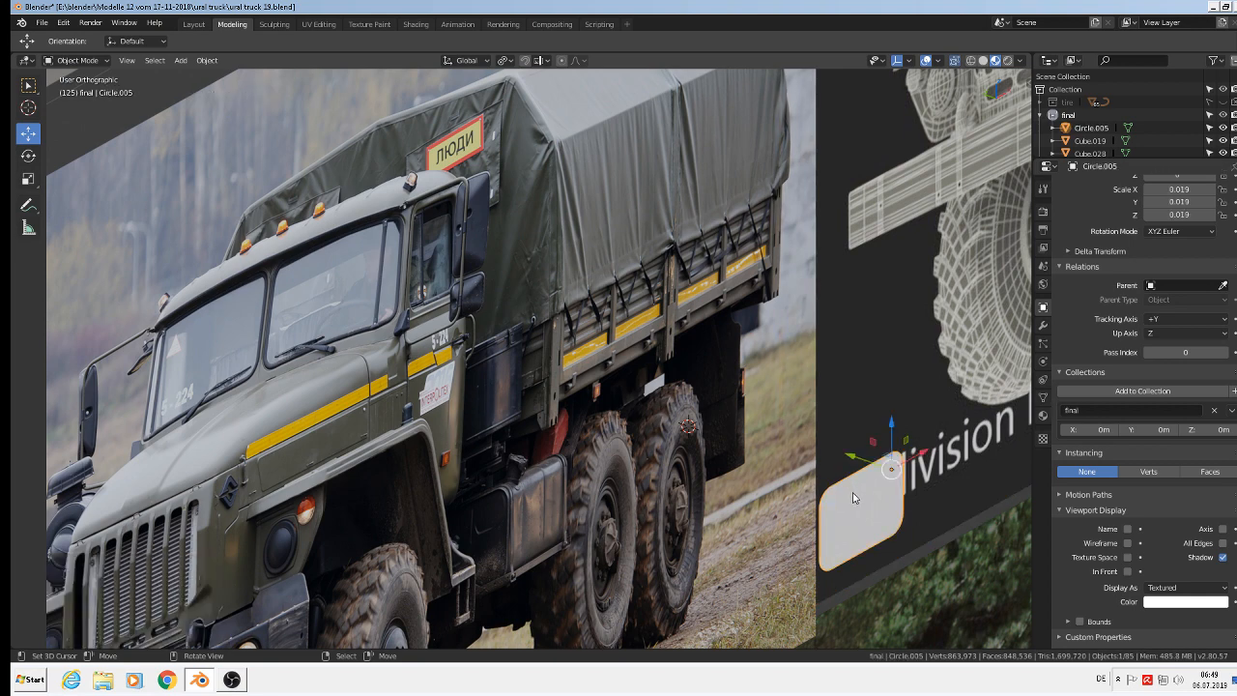
Extrude the rounded face 0.165 m along Y in Edit Mode to form the tank body.
key(Tab)
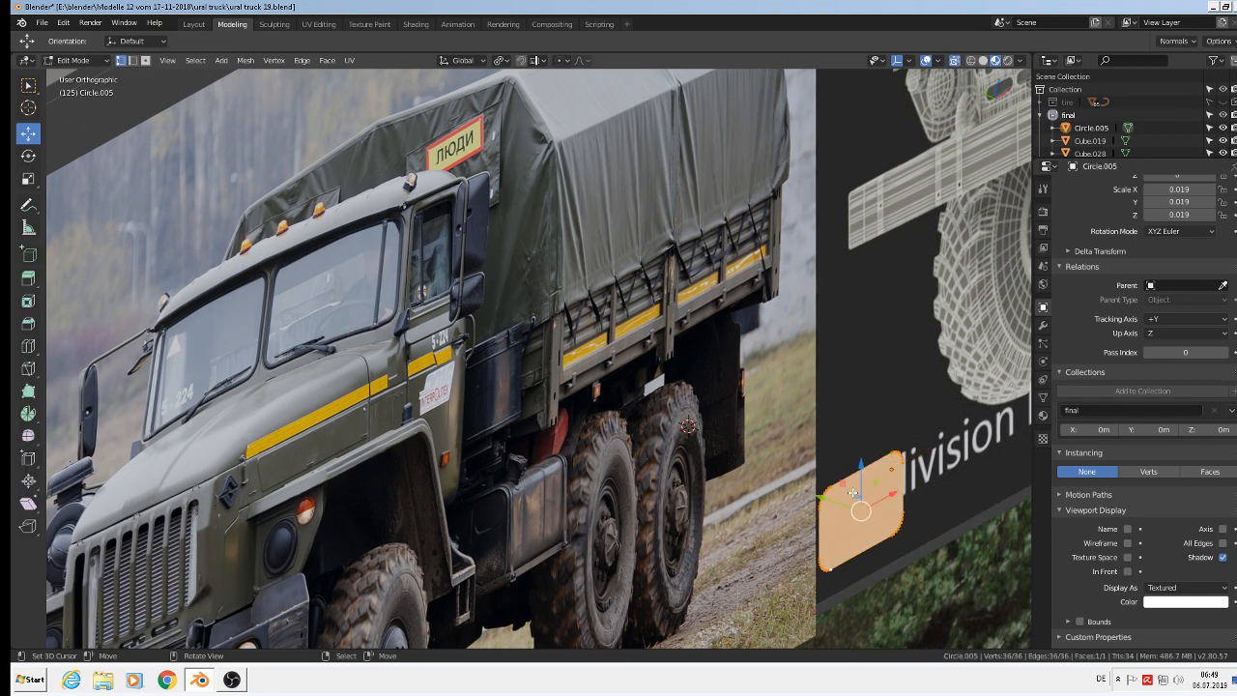
mouse_move(817, 495)
mouse_down()
mouse_move(802, 491)
mouse_move(833, 505)
mouse_up()
key(e)
right_click(836, 505)
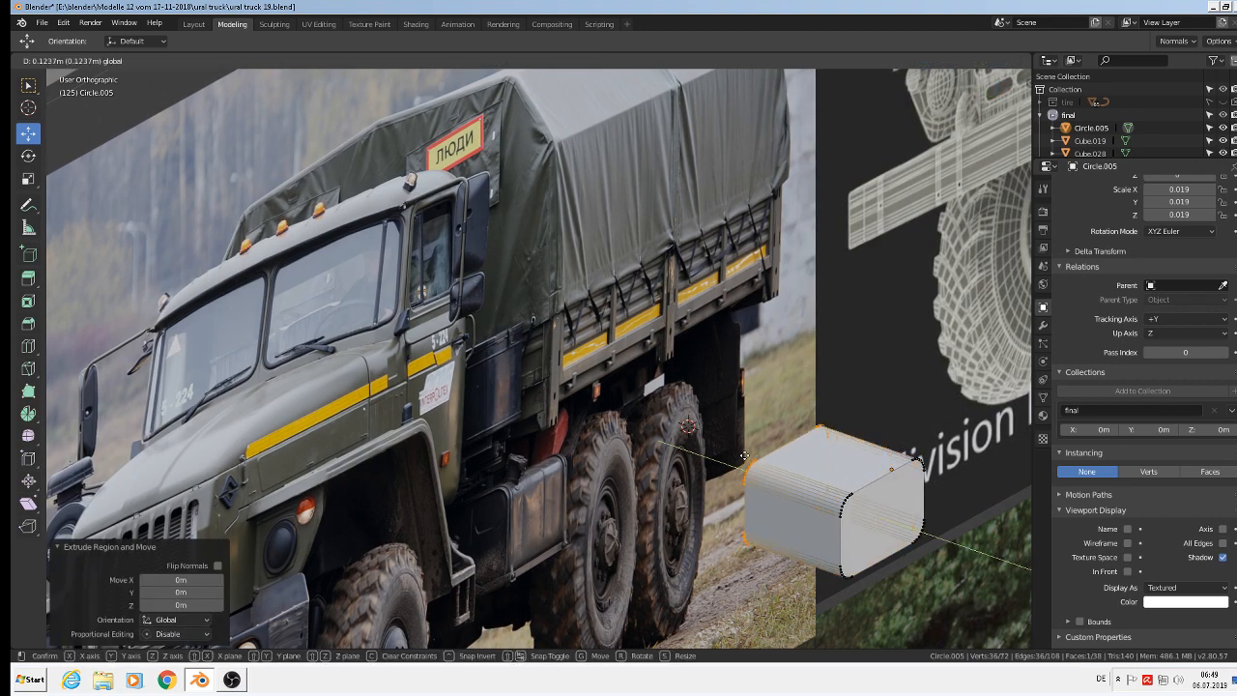
click(716, 448)
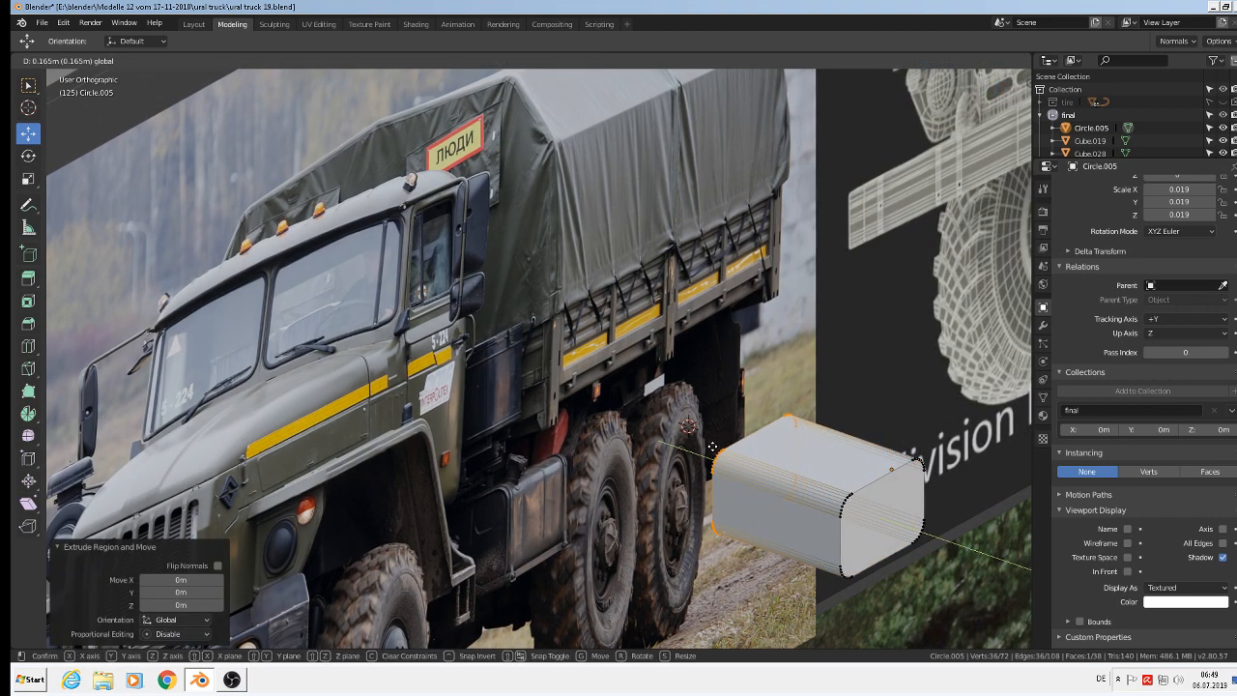
Bevel the outer edge loop at the tank's rear end with a width of 0.221 m and 2 segments.
scroll(885, 527, up, 2)
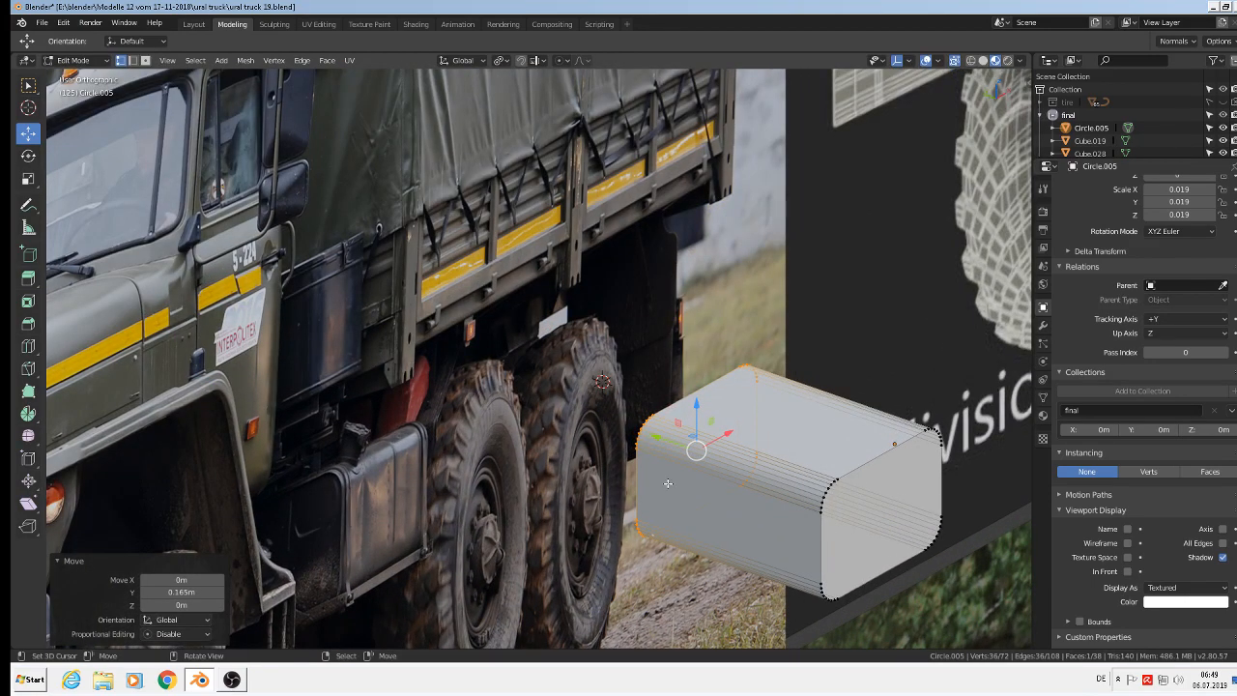
scroll(668, 483, up, 1)
key(ctrl+b)
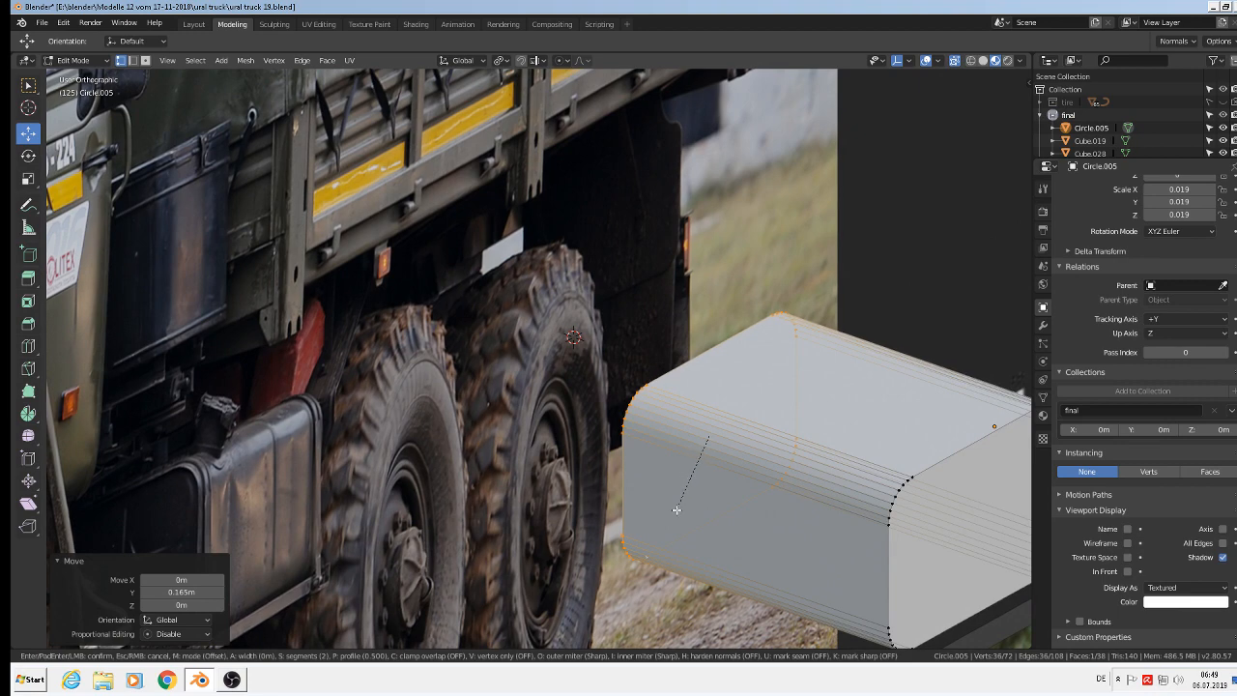
click(682, 513)
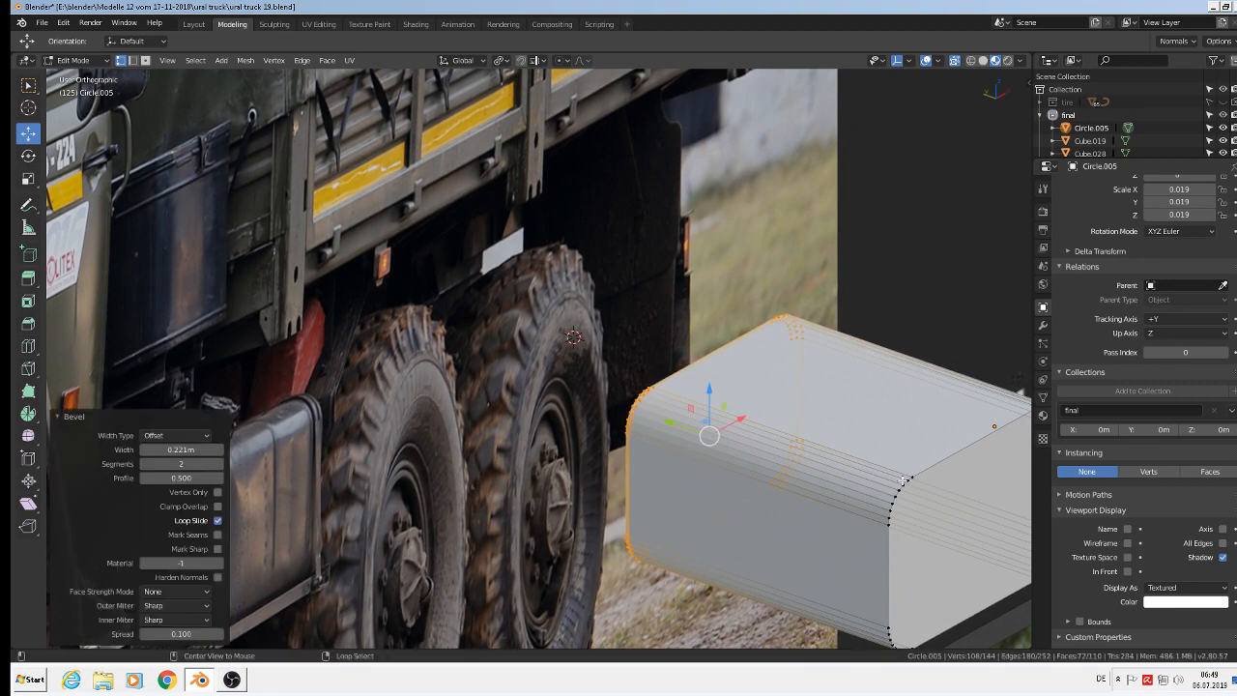
Bevel the outer edge loop at the tank's front end with a width of 0.181 m and 2 segments.
alt+right_click(904, 482)
alt+right_click(904, 486)
key(ctrl+b)
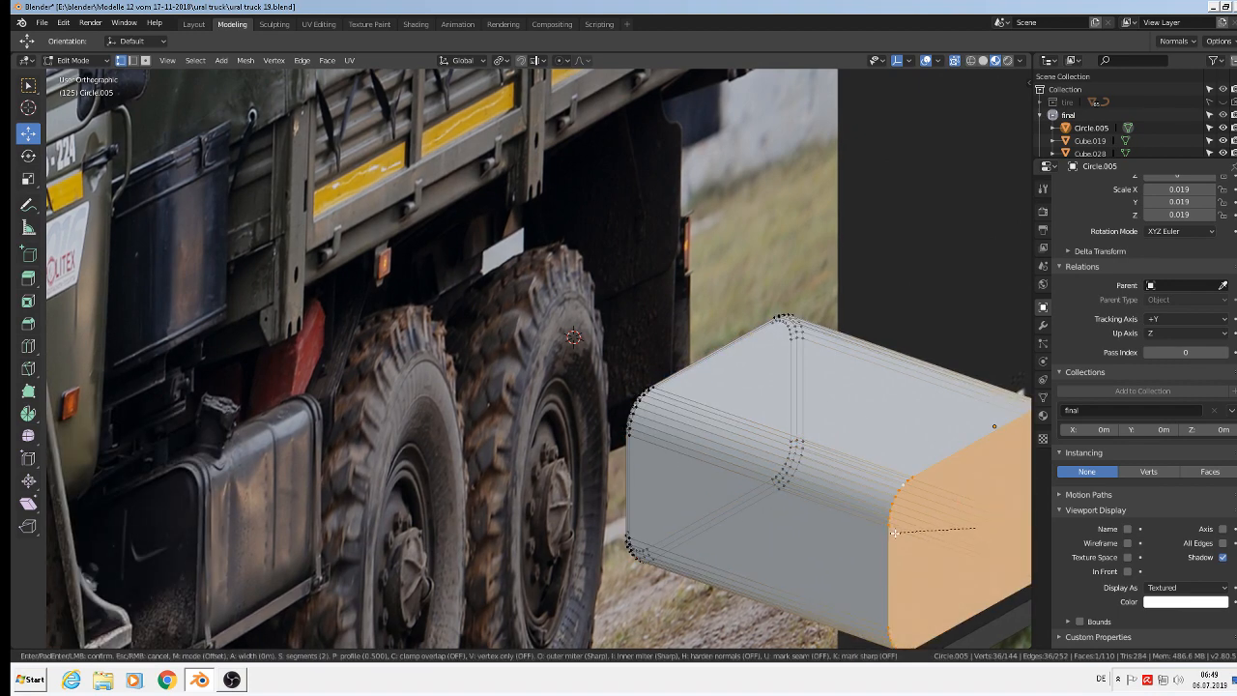
click(886, 543)
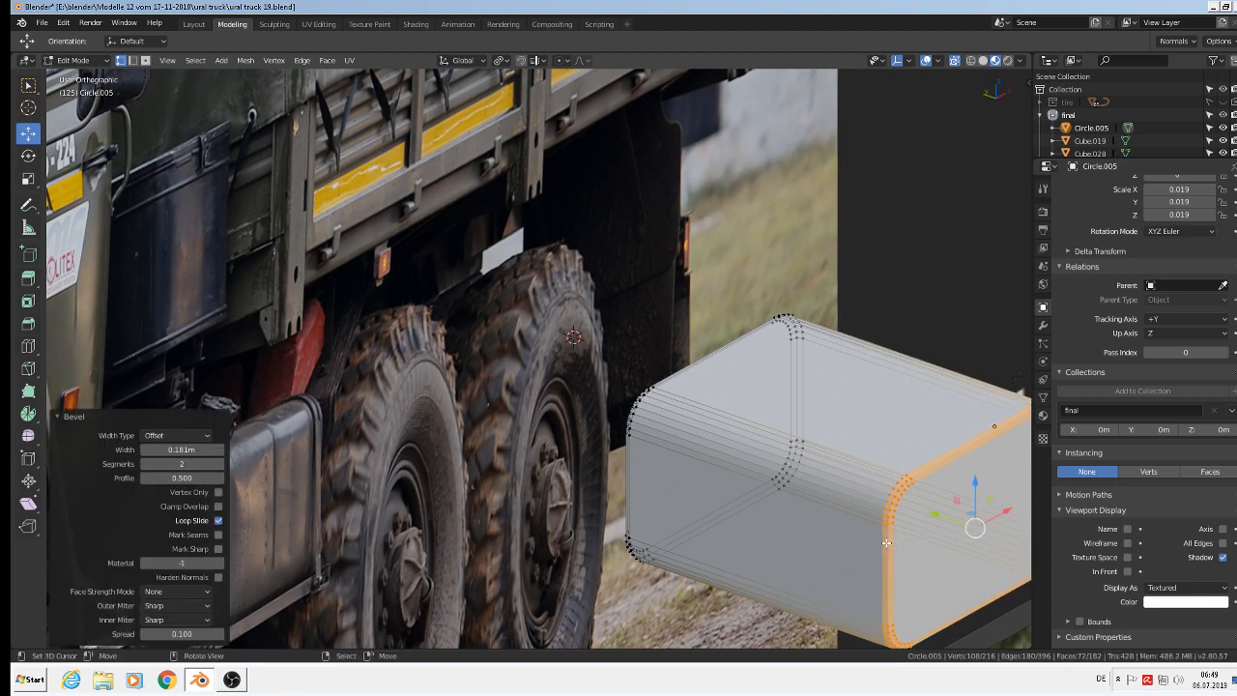
Select both end faces of the tank, turn off X-ray and extrude the faces inward with a scale of 0.961.
scroll(887, 543, down, 1)
scroll(883, 527, down, 2)
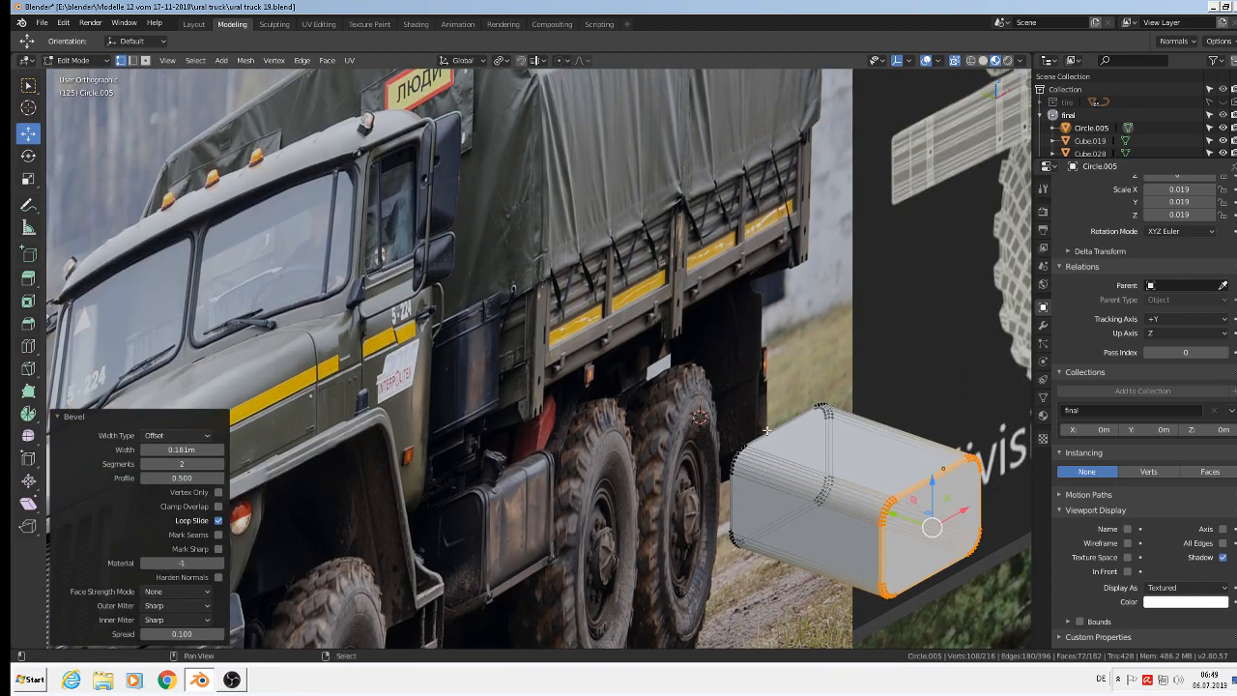
shift+middle_drag(817, 469, 699, 399)
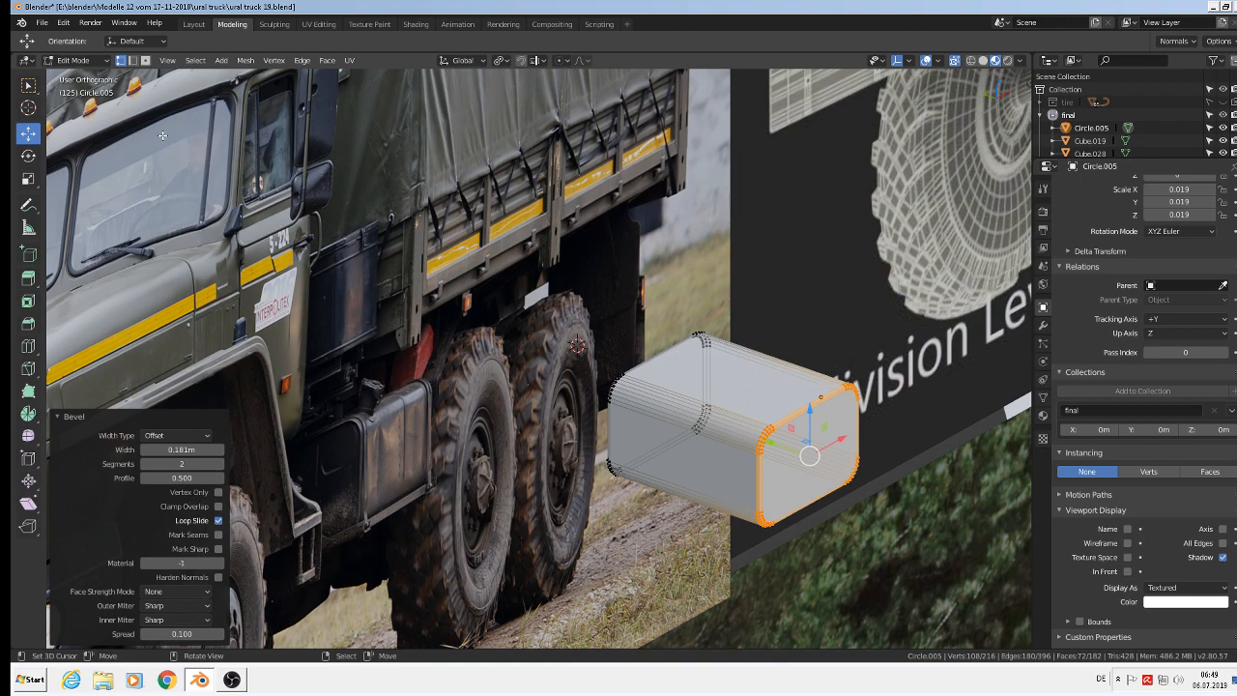
click(145, 60)
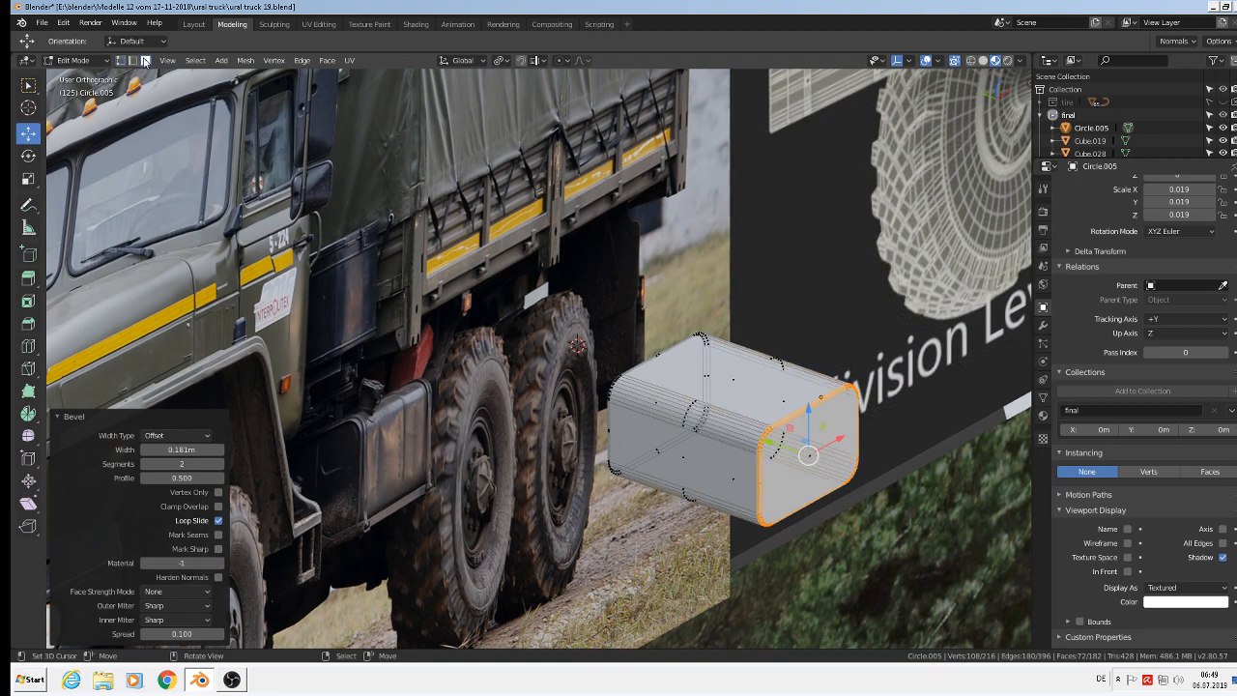
scroll(661, 449, up, 3)
click(916, 462)
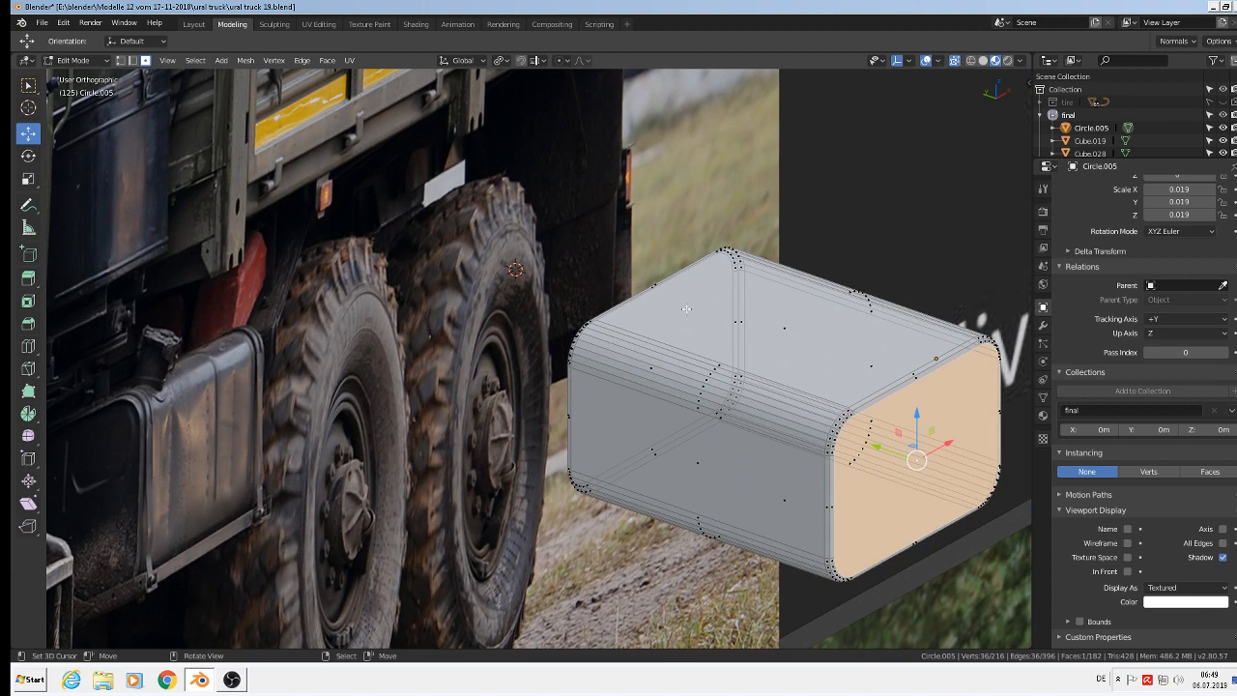
shift+click(647, 372)
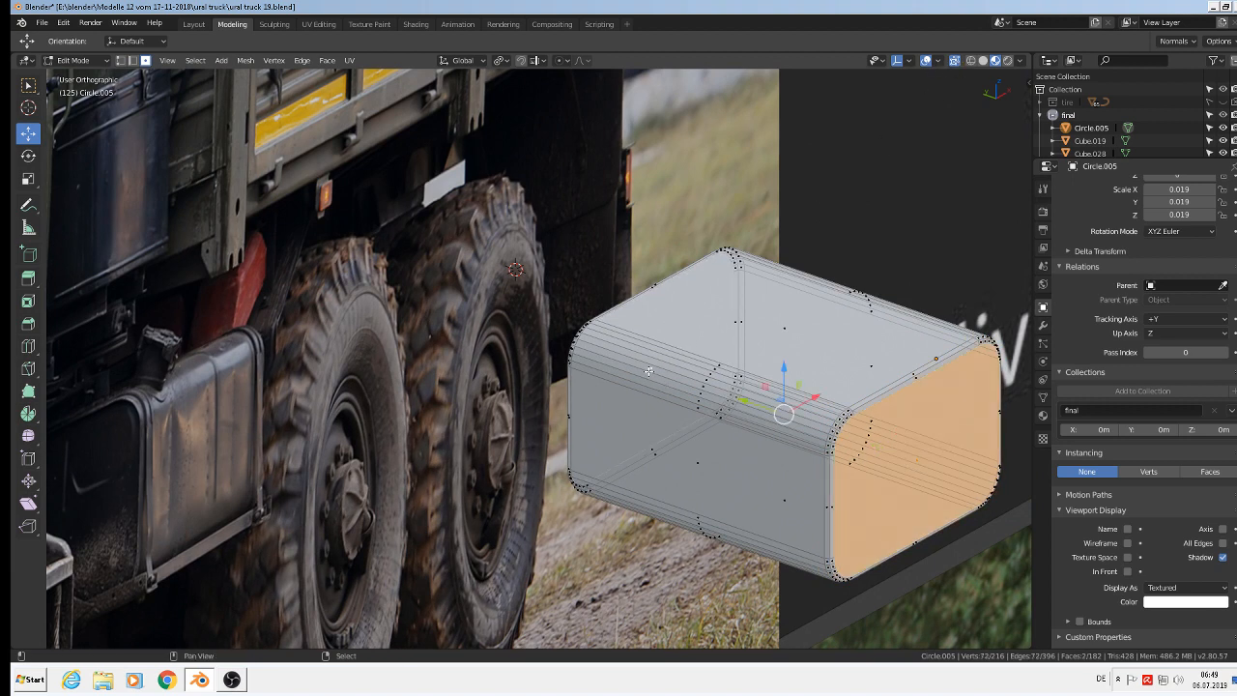
click(954, 61)
scroll(950, 510, up, 2)
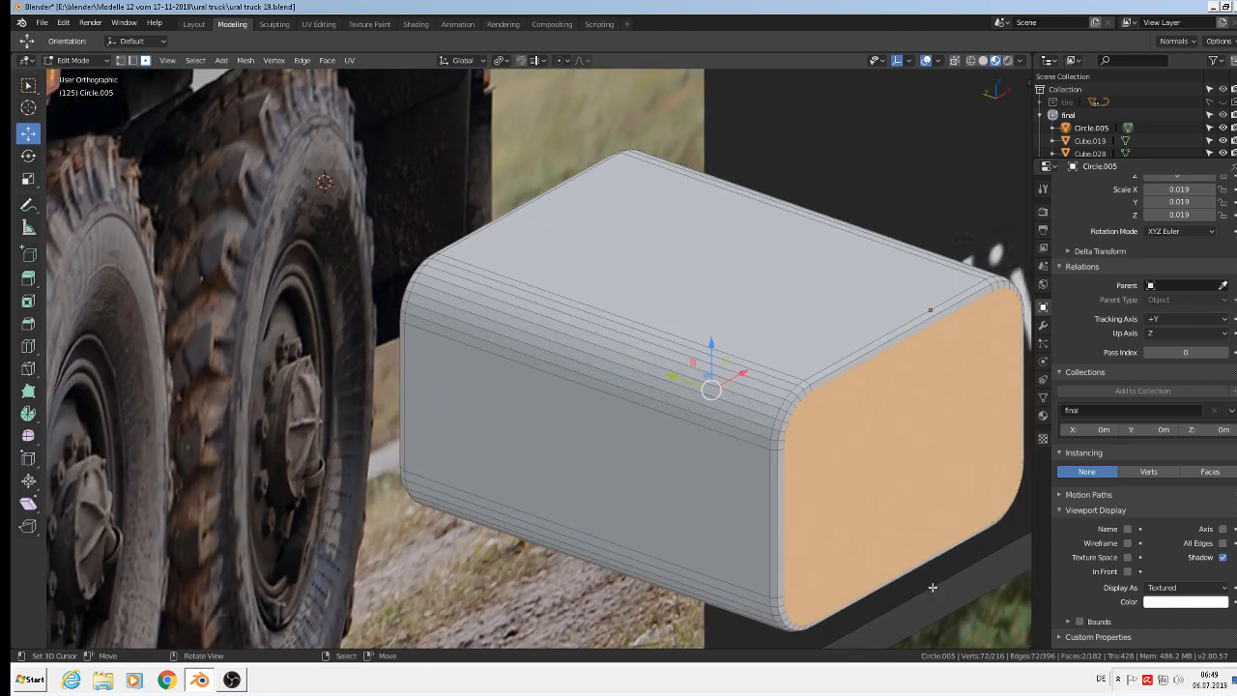
key(e)
key(s)
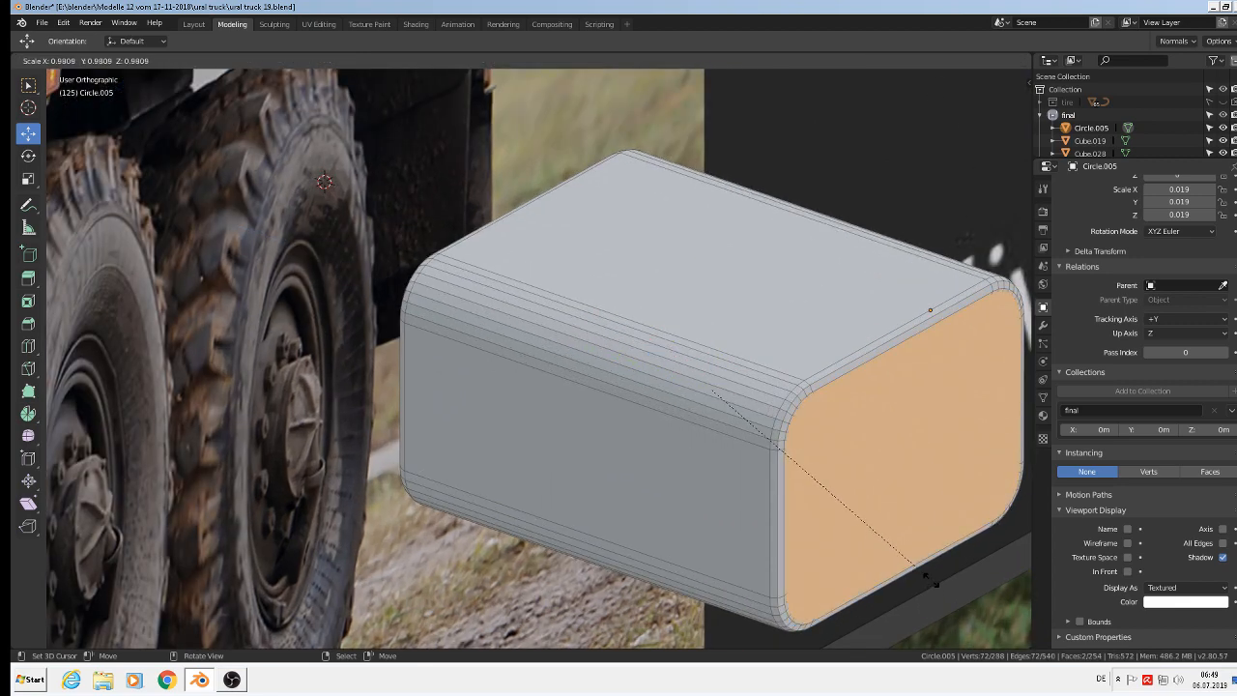
click(918, 572)
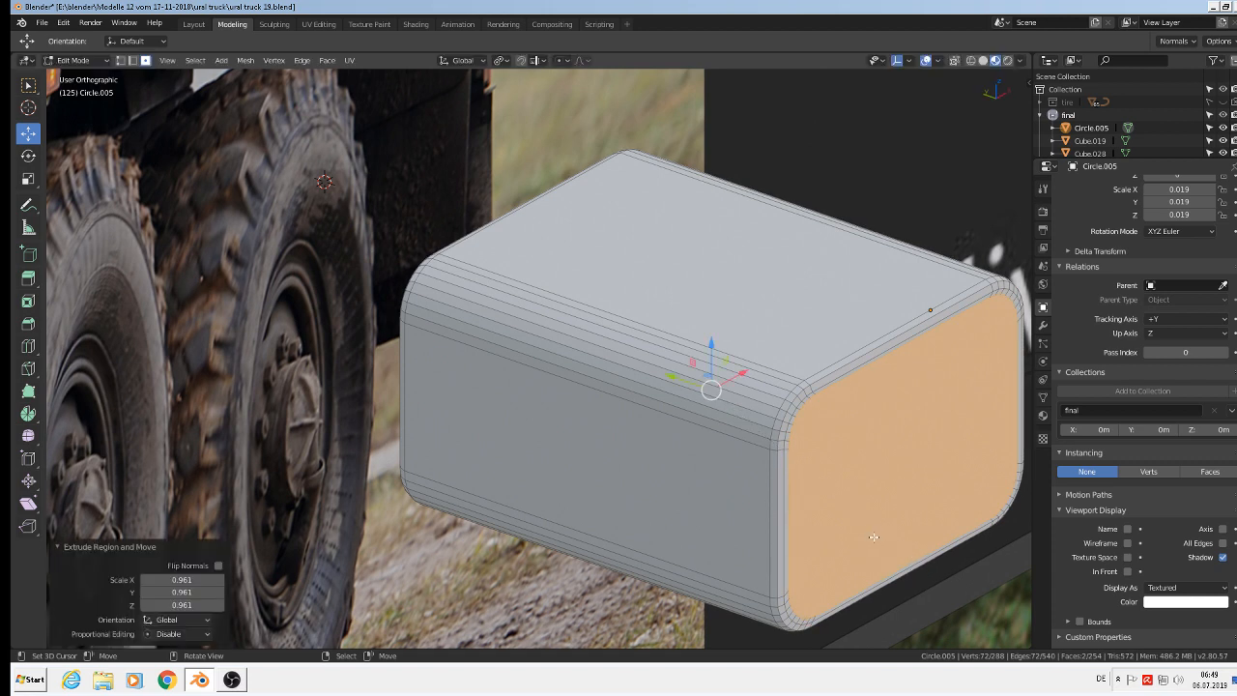
key(s)
key(y)
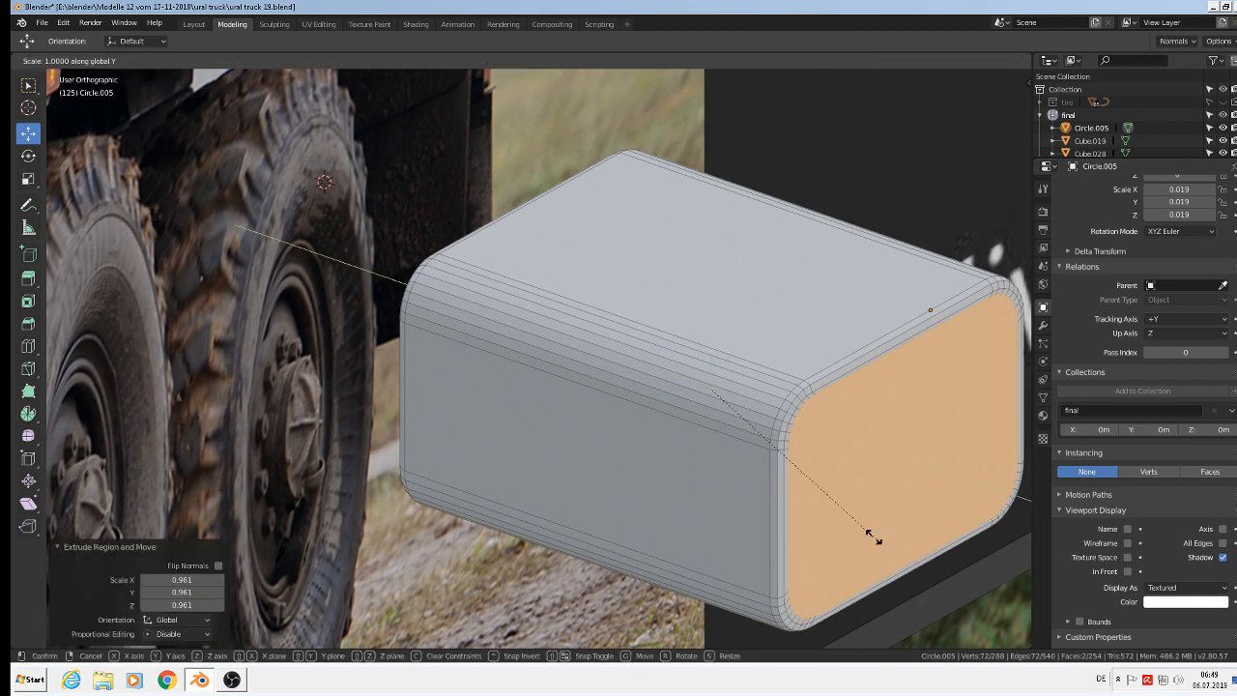
right_click(855, 526)
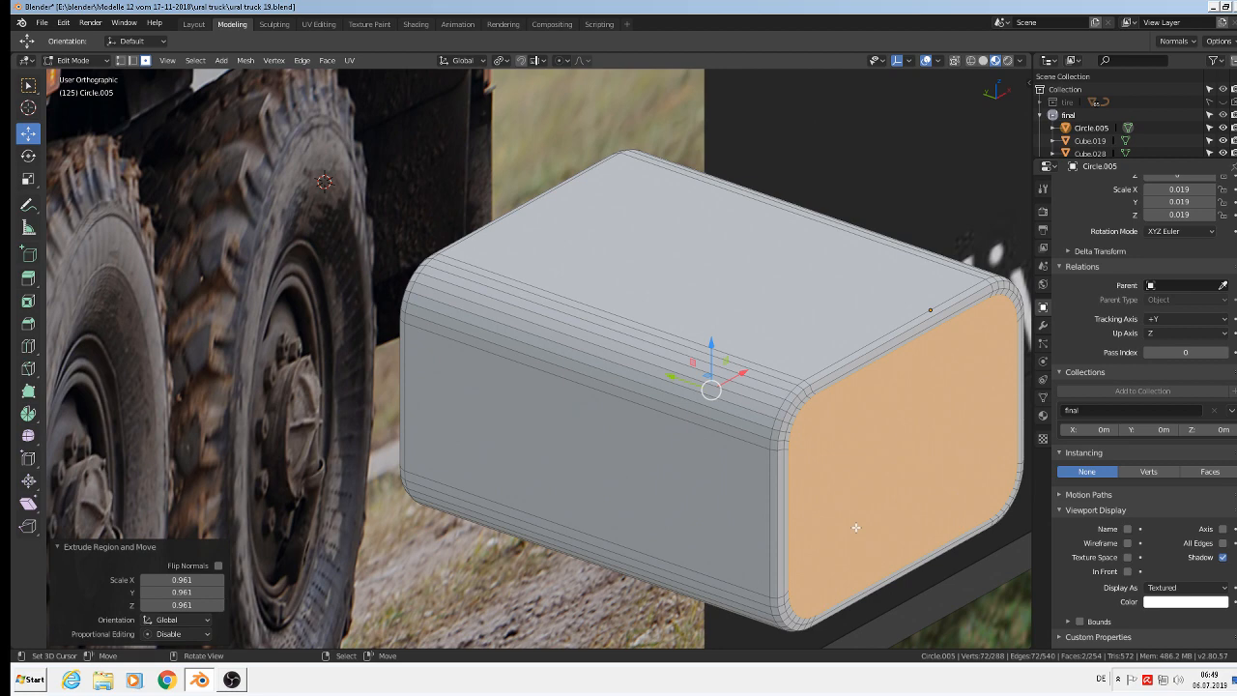
key(g)
key(y)
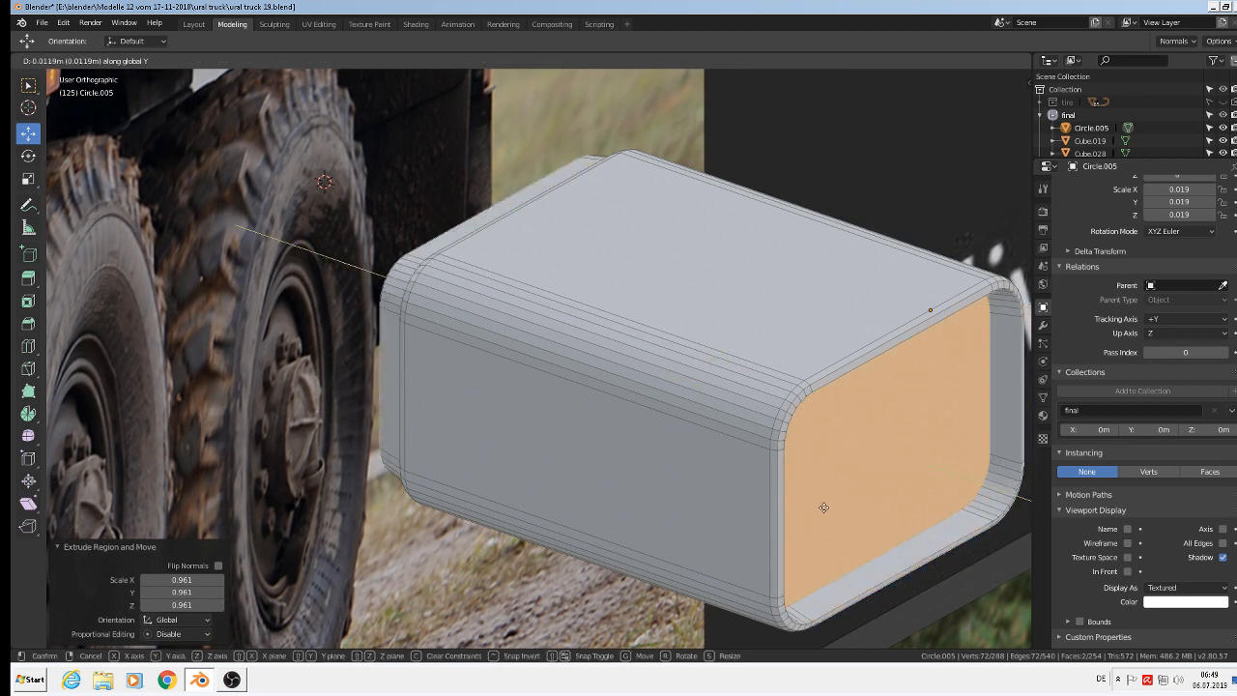
right_click(844, 535)
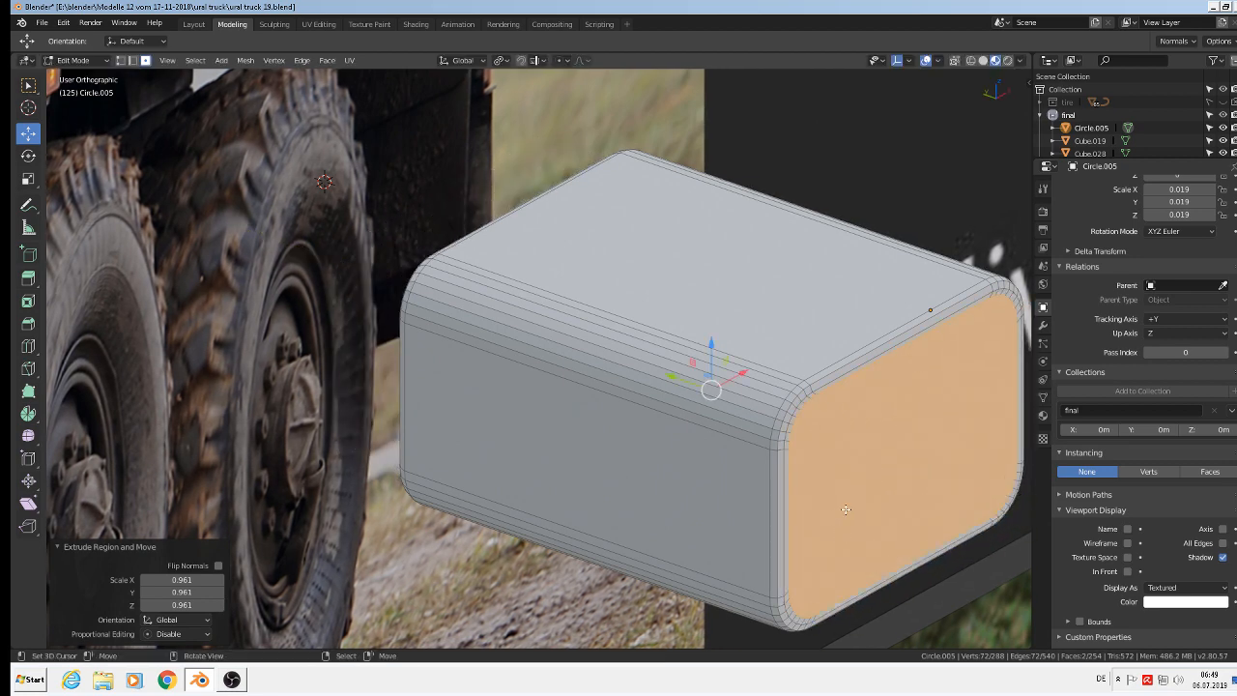
Recess both end faces of the tank along Y, moving one 0.00224 m and the opposite one -0.00175 m.
click(834, 501)
key(g)
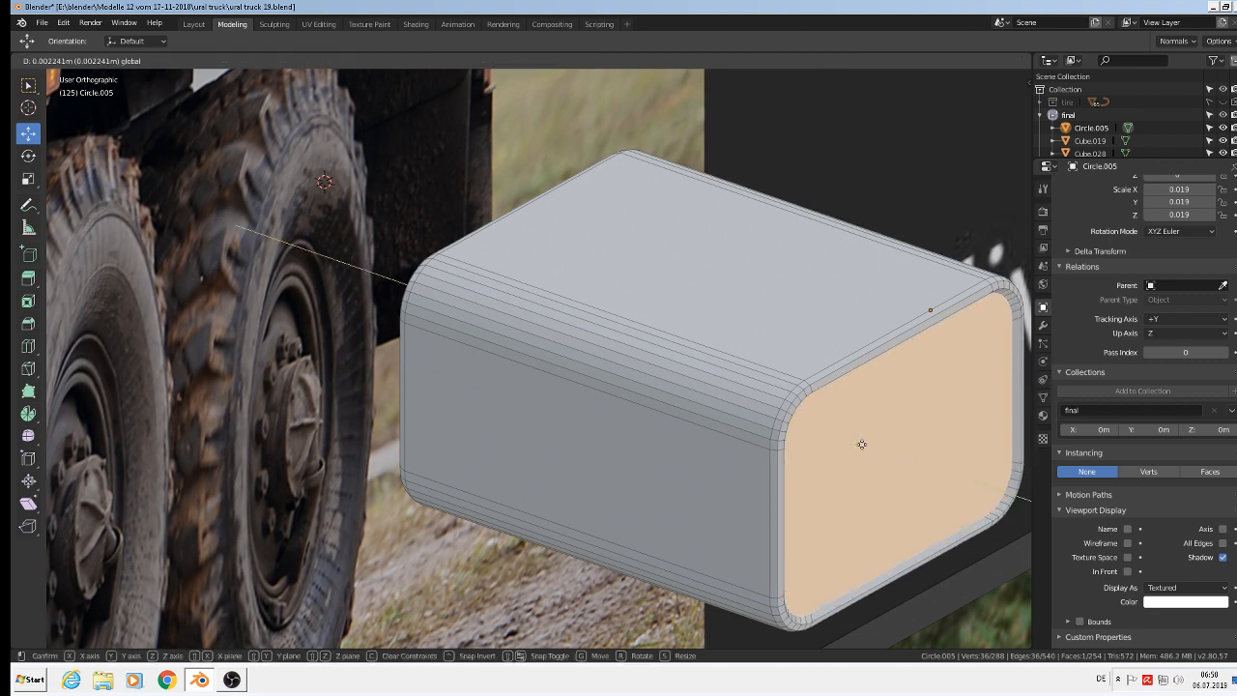
click(861, 444)
middle_drag(495, 338, 621, 354)
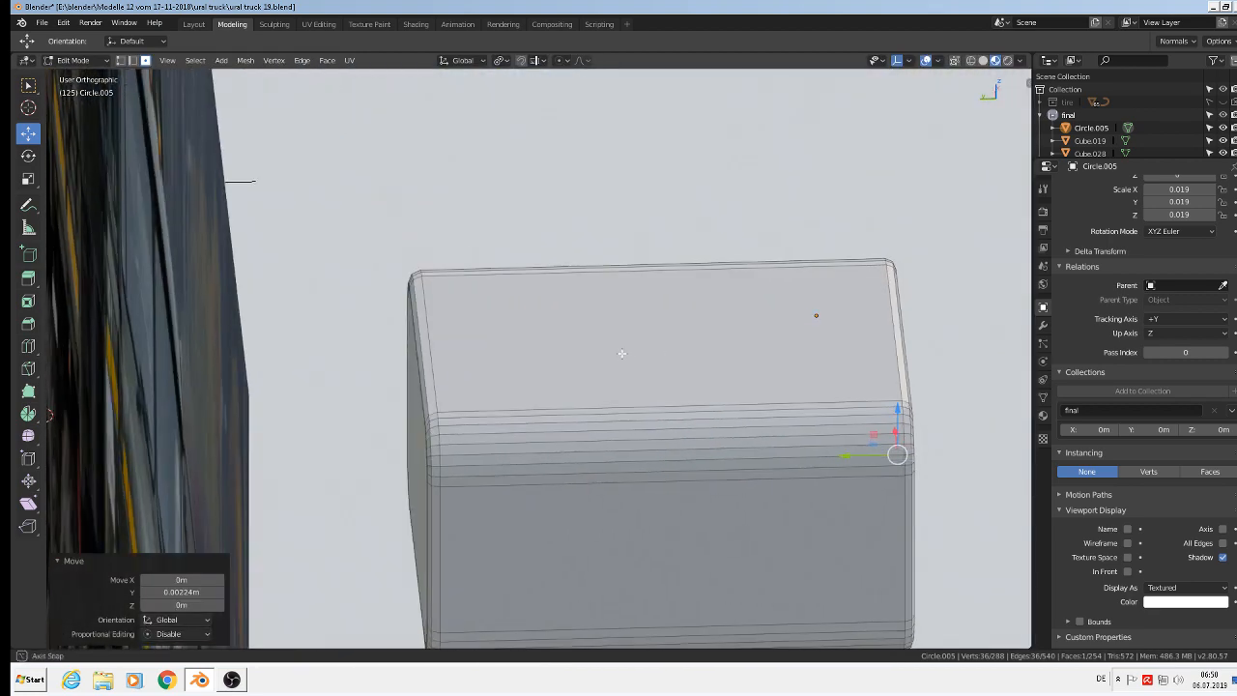
click(420, 452)
drag(378, 468, 383, 467)
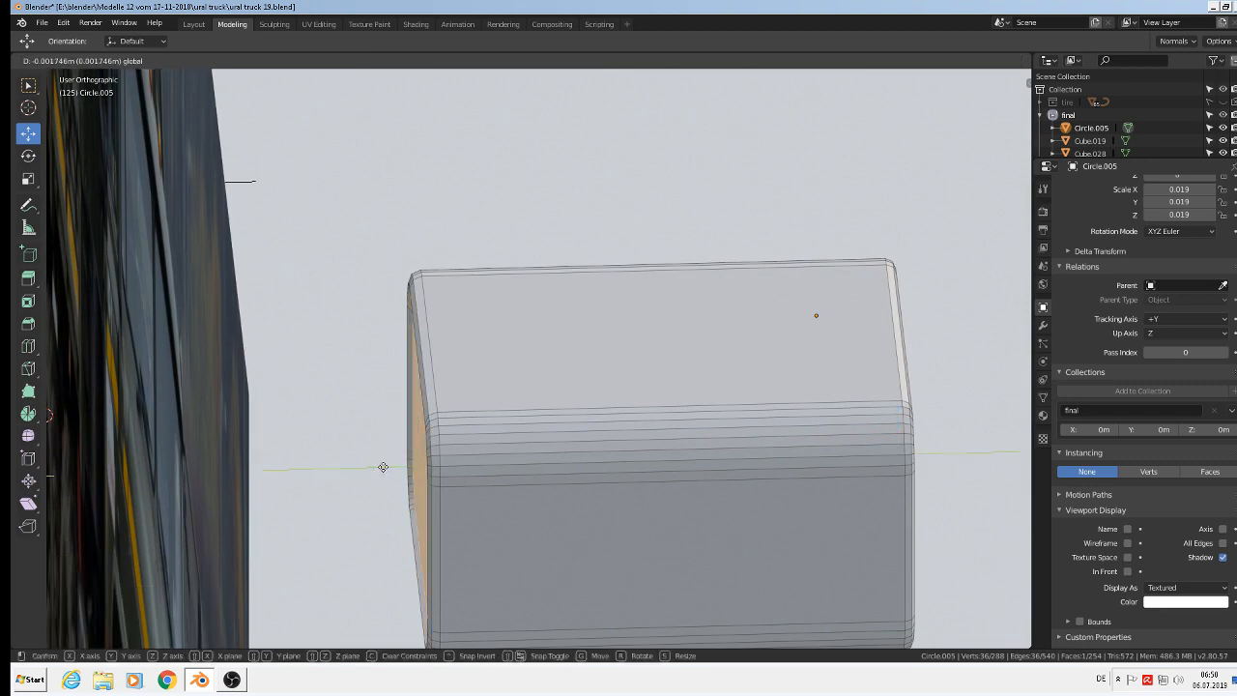
click(383, 467)
Check the recessed tank ends in Object Mode against the fuel tank in the reference photo.
middle_drag(713, 489, 678, 506)
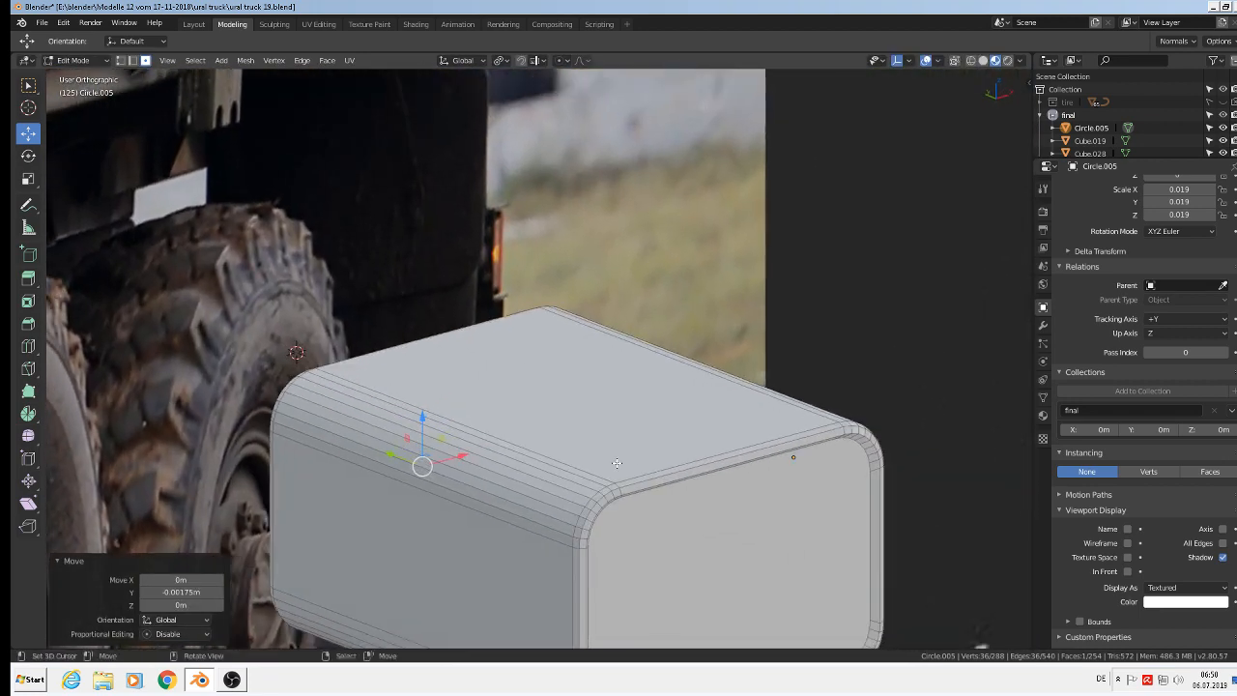
key(Tab)
scroll(688, 522, down, 3)
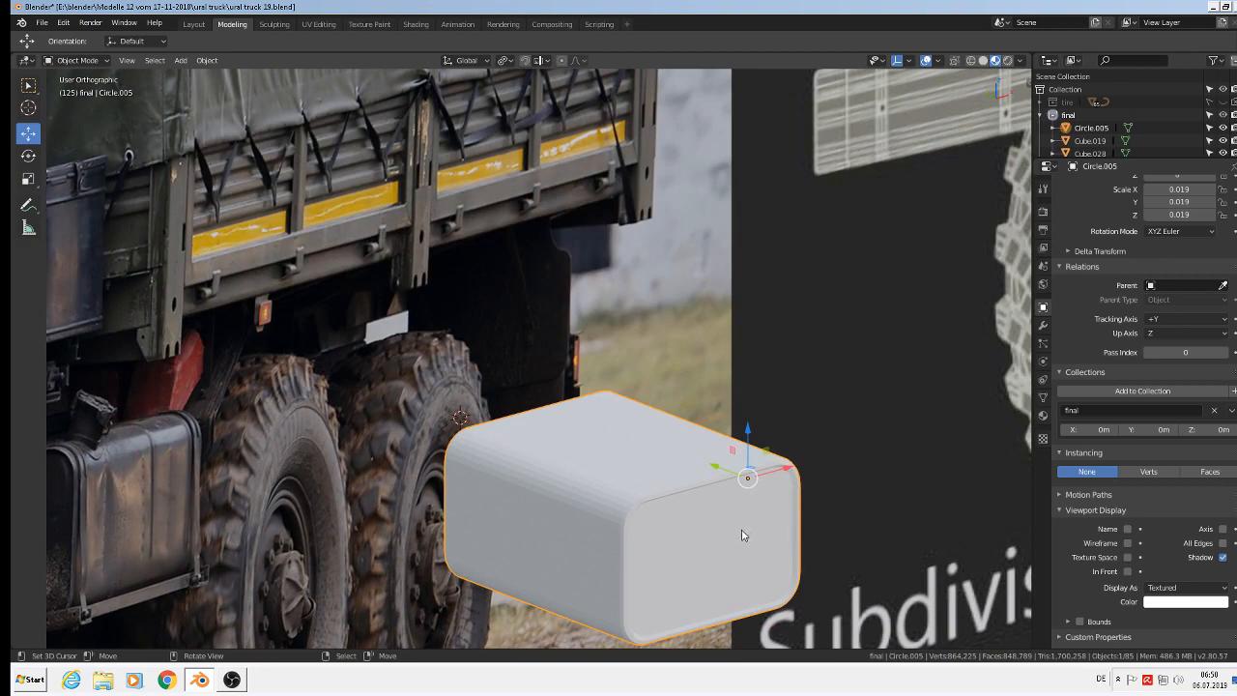
scroll(680, 535, down, 2)
shift+middle_drag(591, 503, 725, 398)
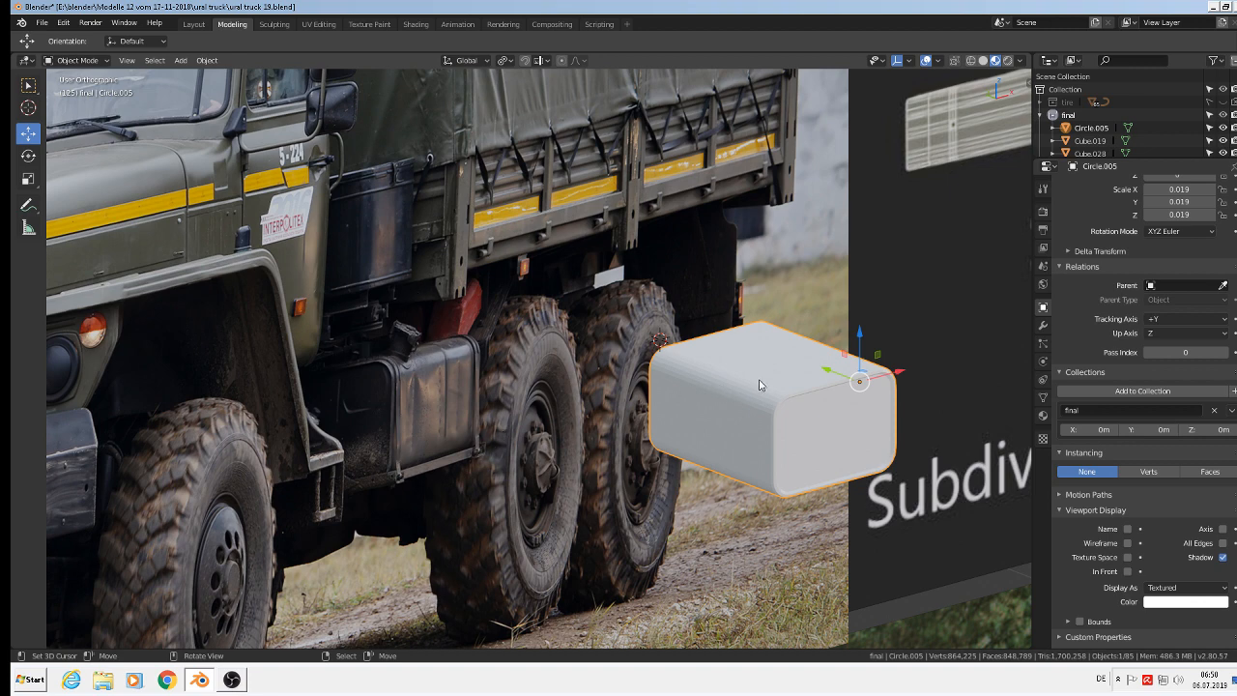
scroll(760, 384, up, 1)
middle_drag(705, 399, 691, 329)
Add a loop cut with 2 evenly spaced cuts around the tank body in Edit Mode.
key(Tab)
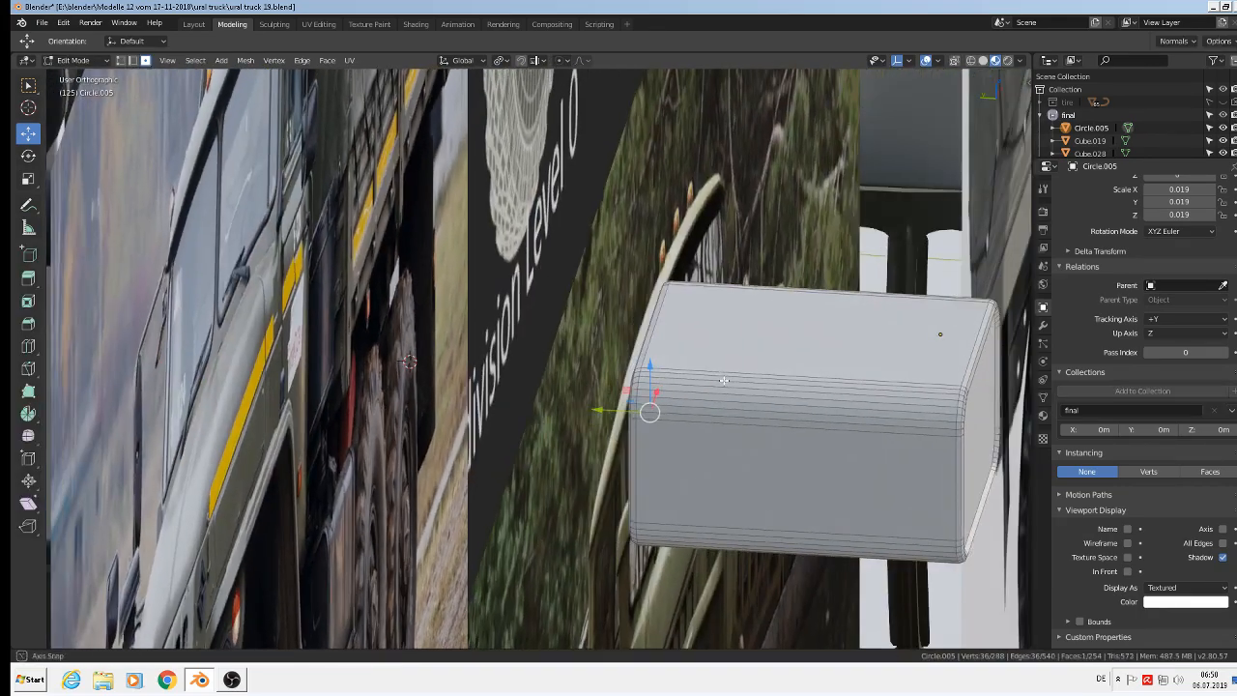
key(ctrl+r)
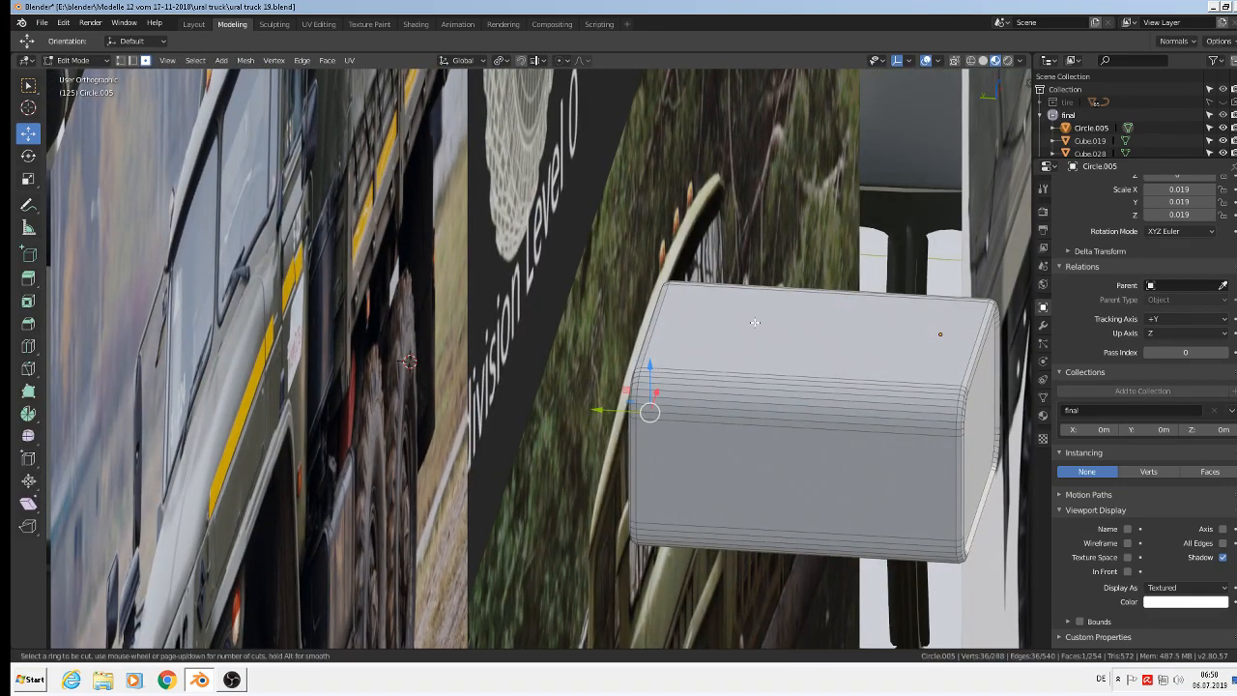
scroll(828, 294, up, 1)
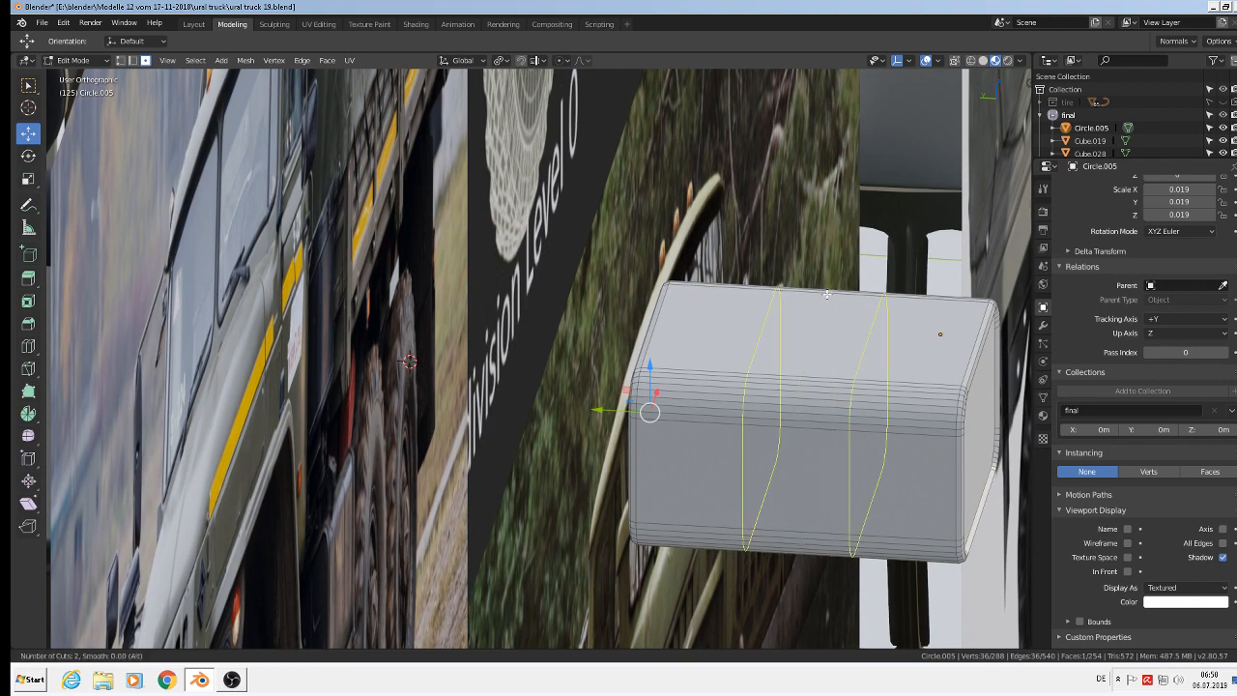
click(827, 294)
right_click(827, 294)
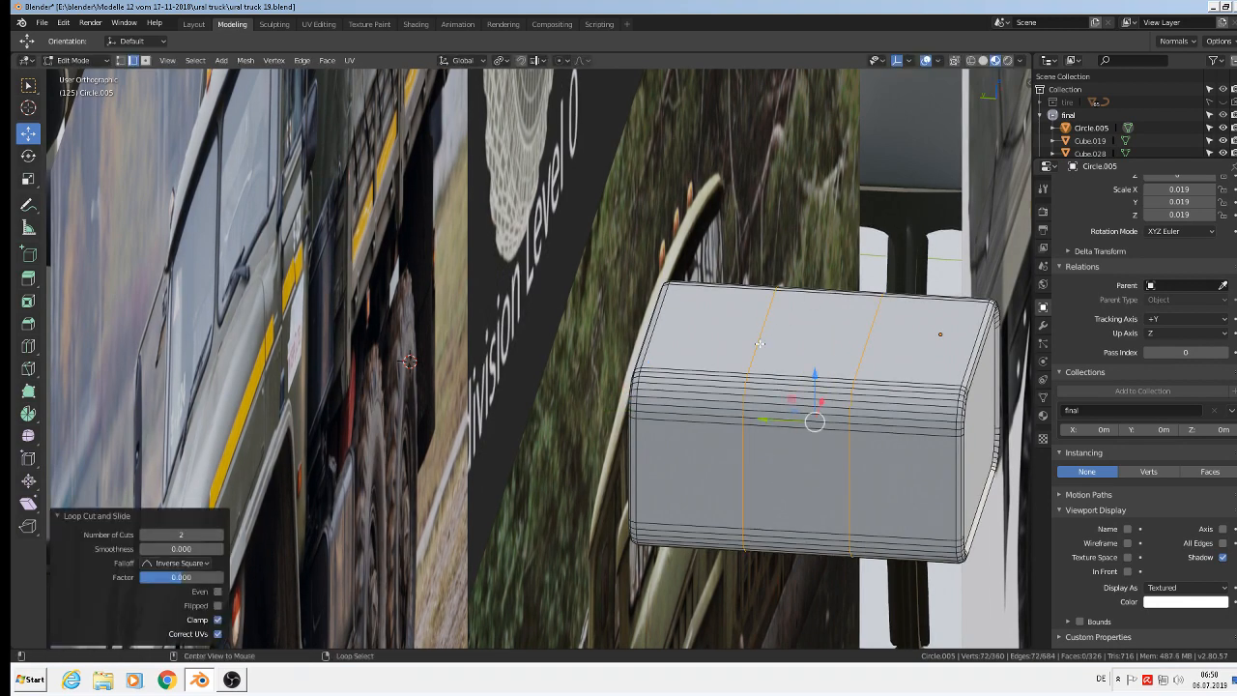
Move the two new edge loops apart toward the tank ends, one 0.039 m and the other -0.0464 m along Y.
alt+right_click(758, 346)
drag(721, 418, 640, 404)
mouse_move(640, 404)
middle_down()
mouse_move(478, 409)
mouse_move(343, 443)
mouse_move(634, 412)
middle_up()
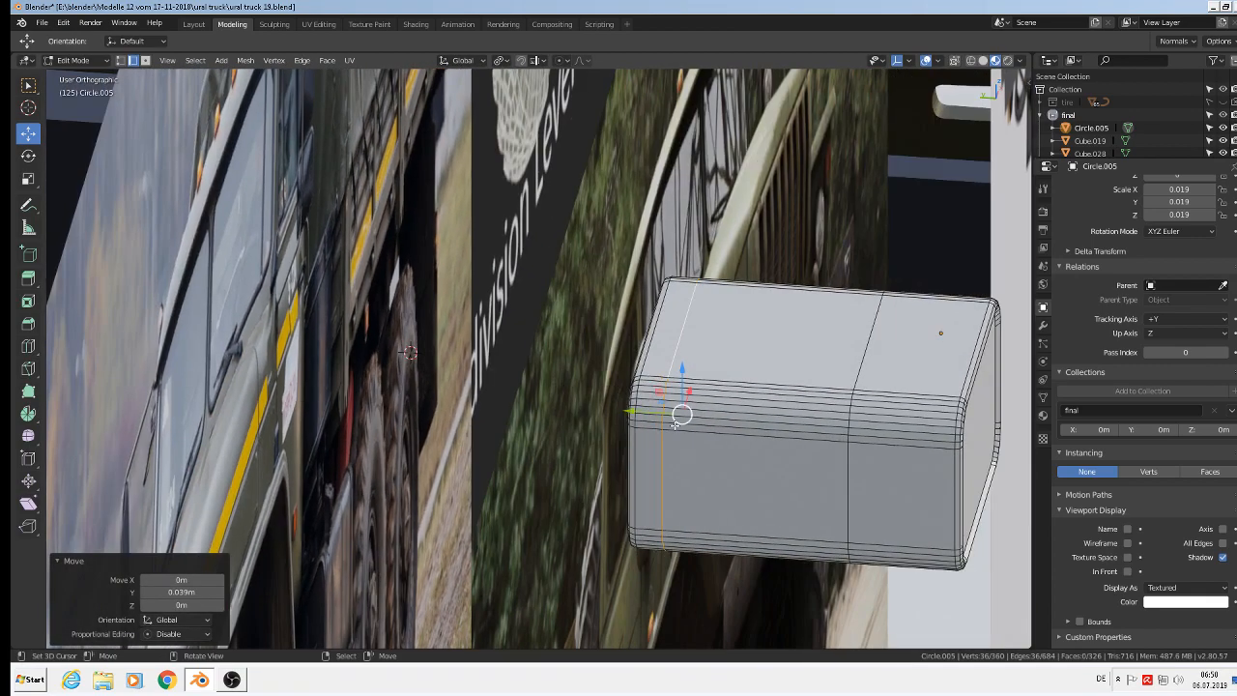
key(g)
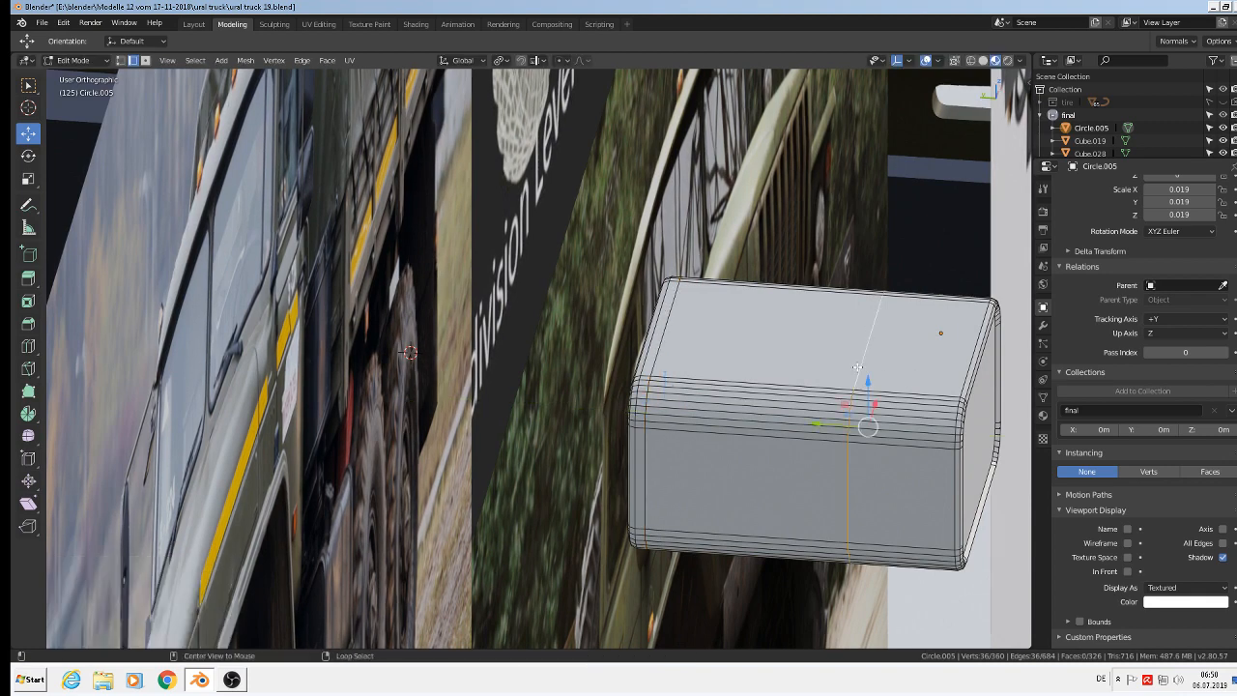
click(913, 442)
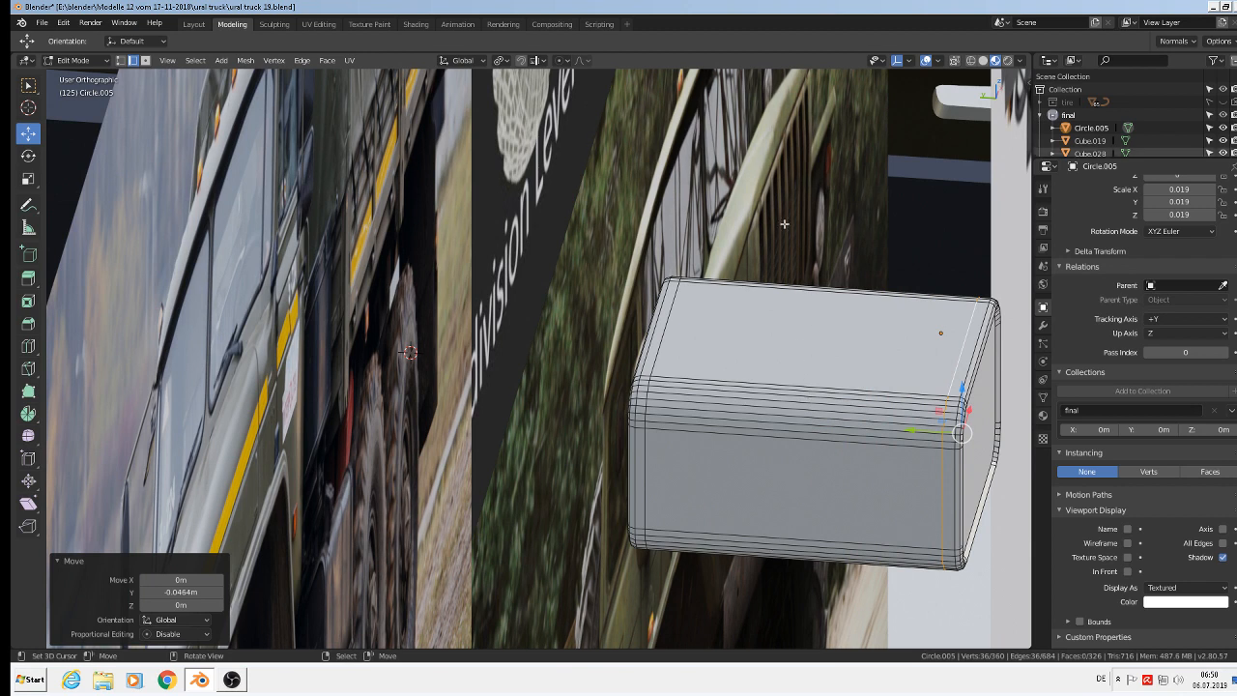
Add one more loop cut near each tank end, with slide factors of -0.891 and 0.886.
key(ctrl+r)
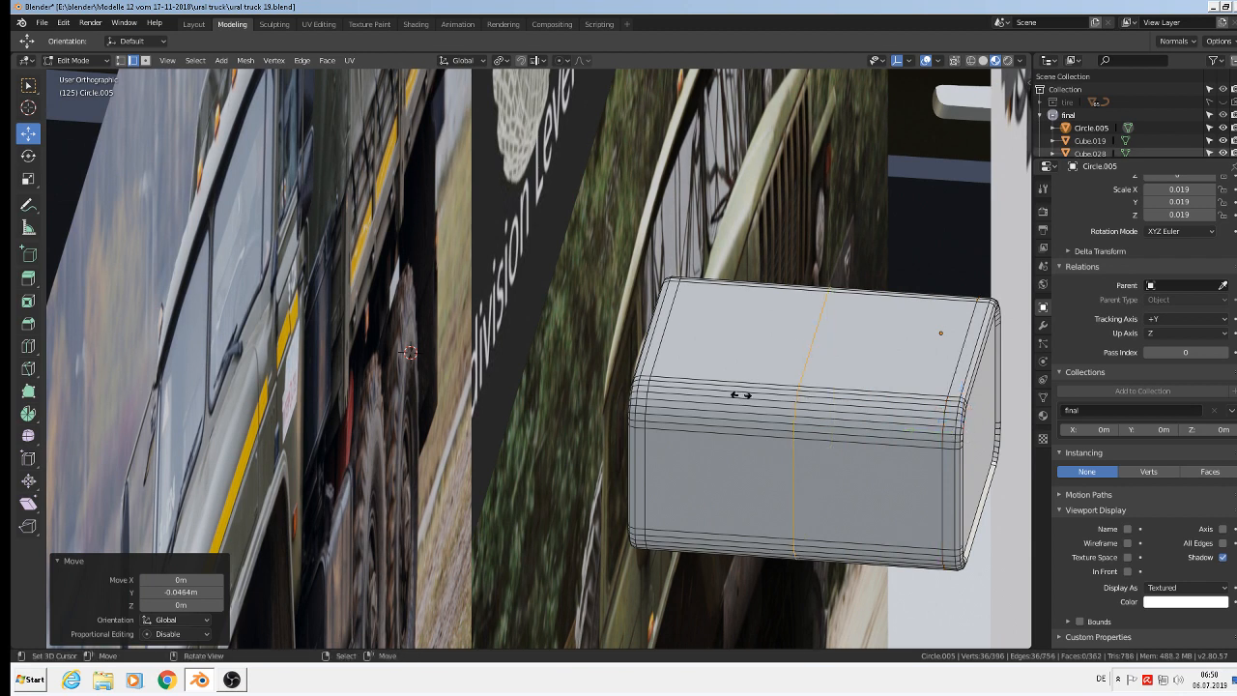
click(734, 395)
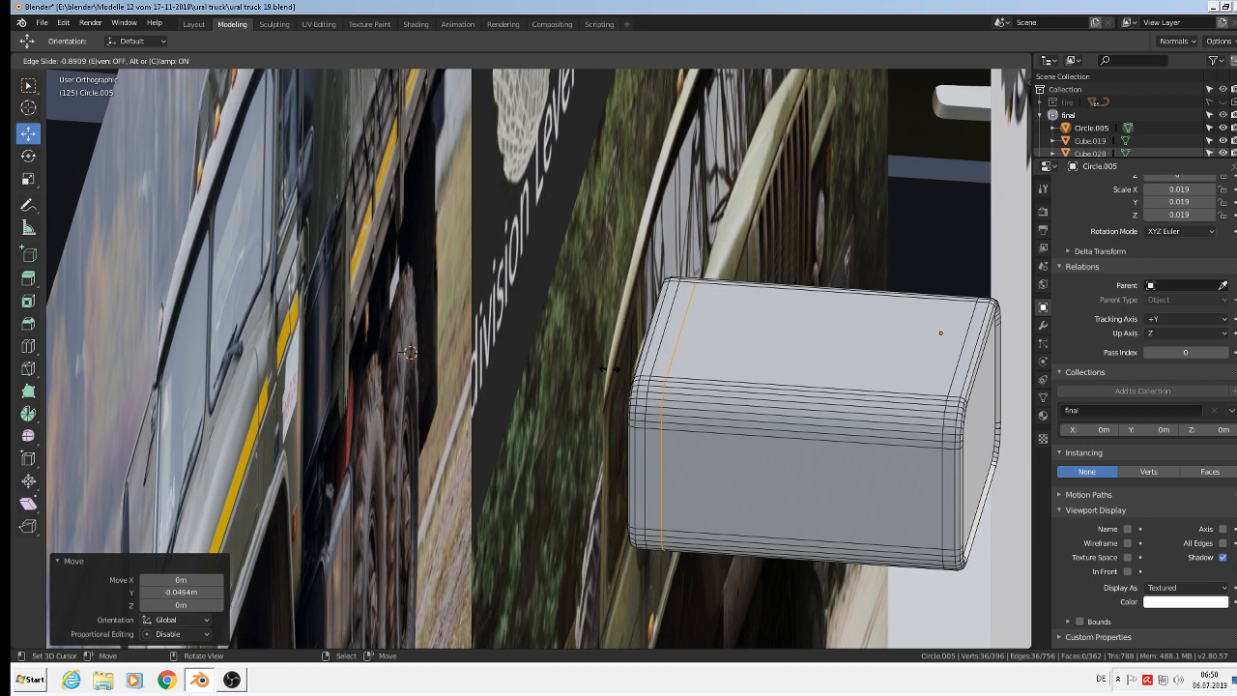
click(610, 368)
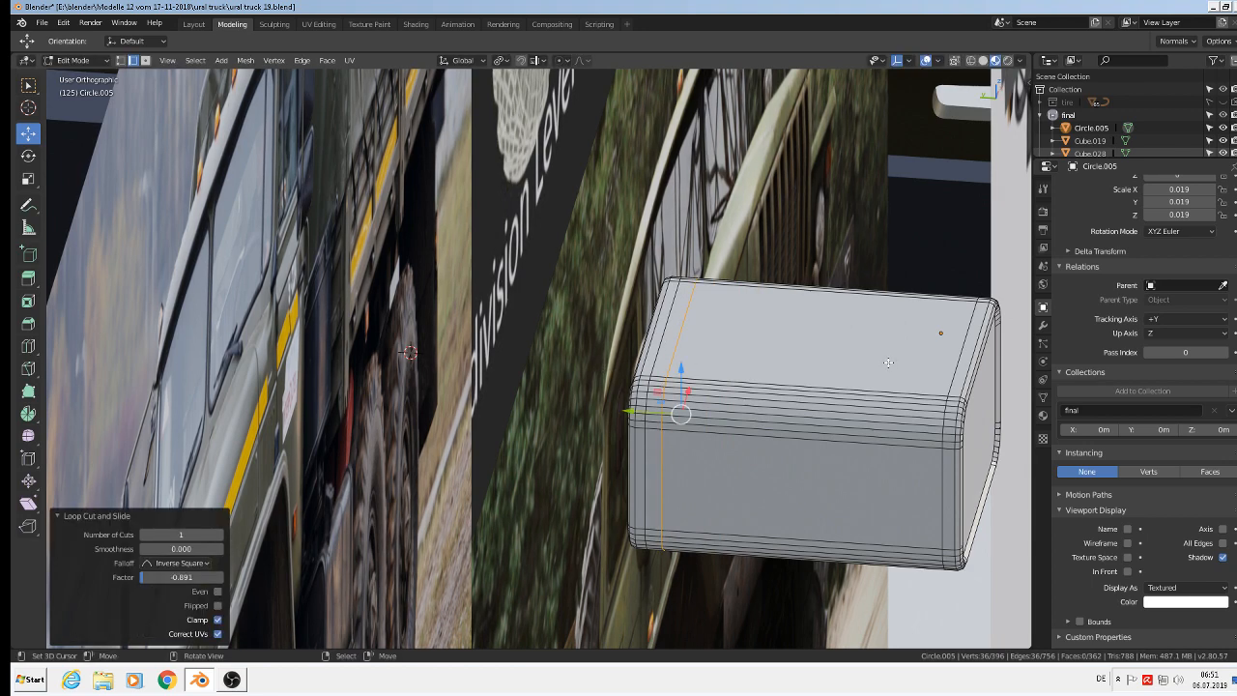
key(ctrl+r)
click(854, 384)
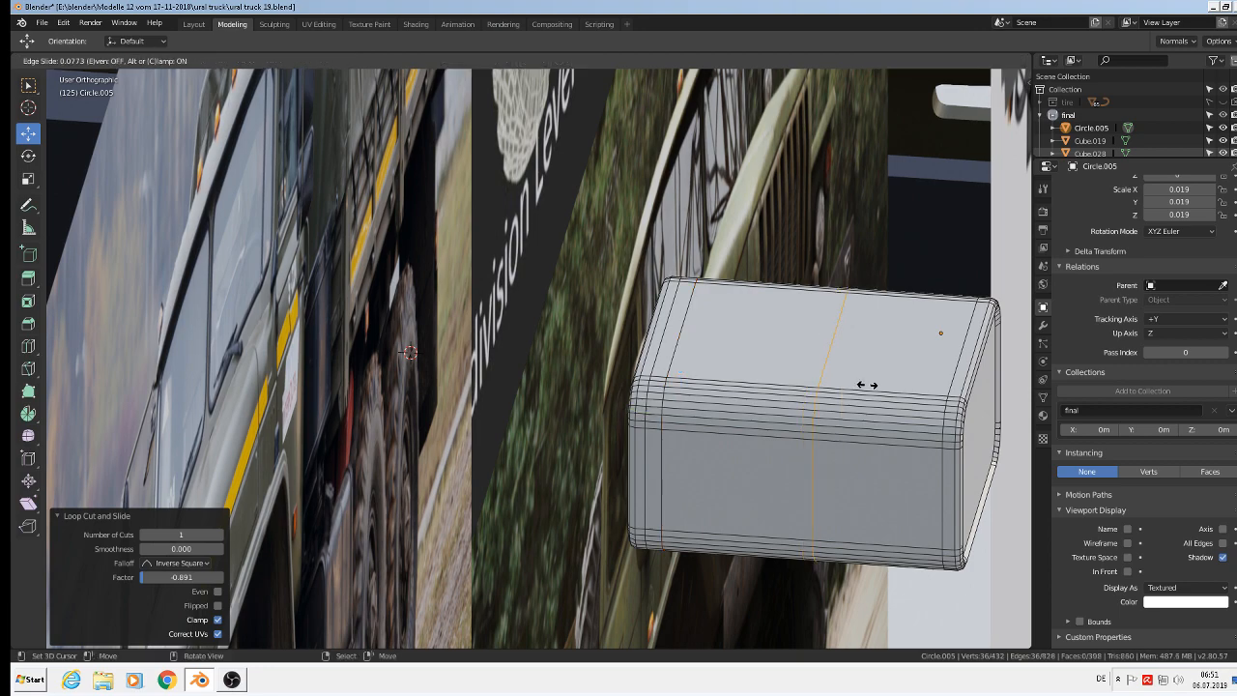
click(972, 403)
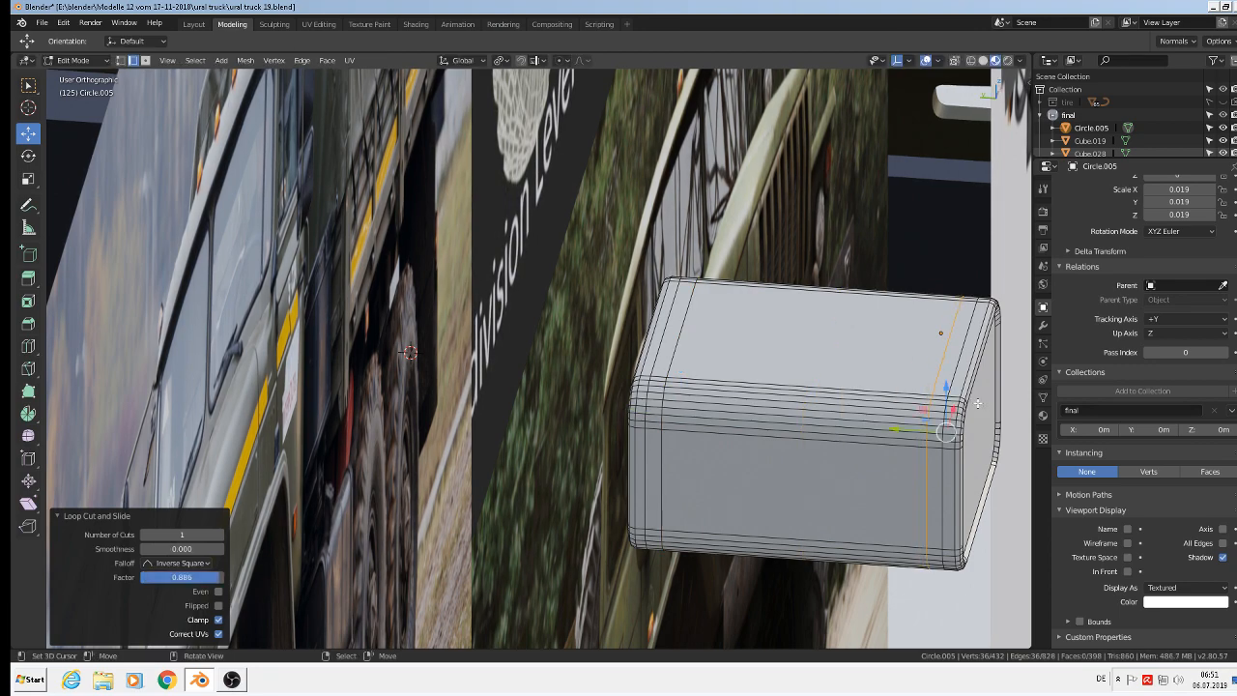
middle_drag(973, 403, 929, 447)
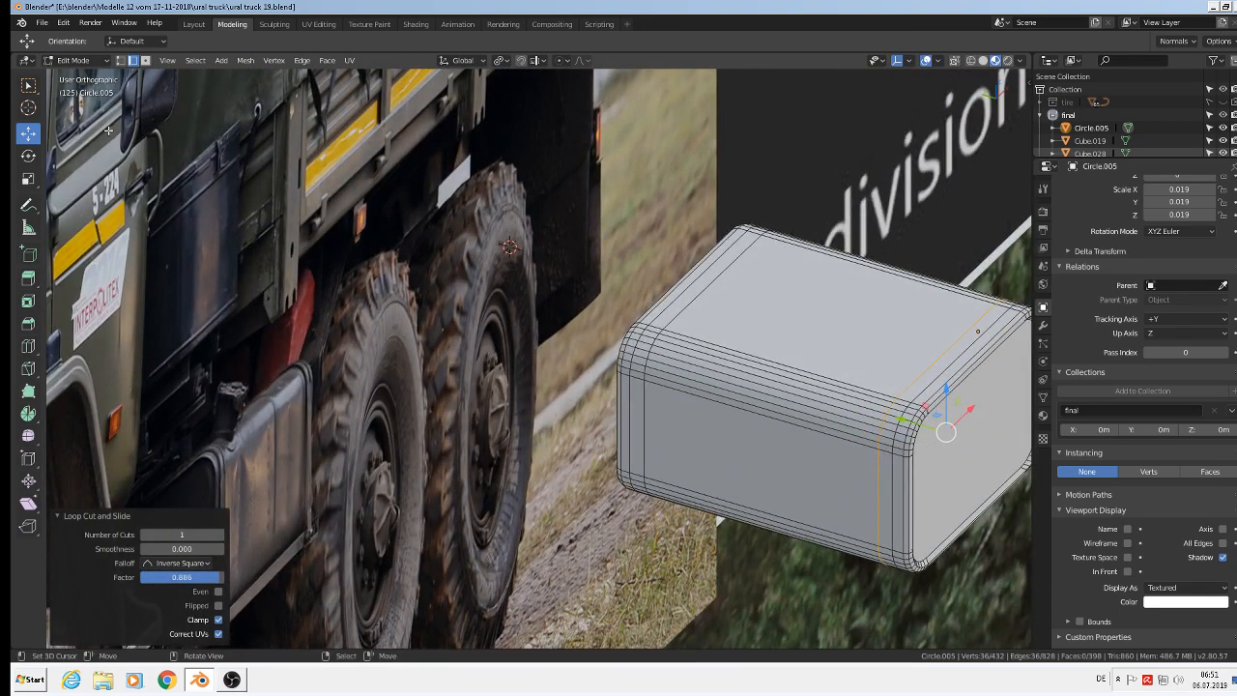
Select the narrow face band around the tank's +Y end and extrude it outward with a scale of 1.027.
click(145, 60)
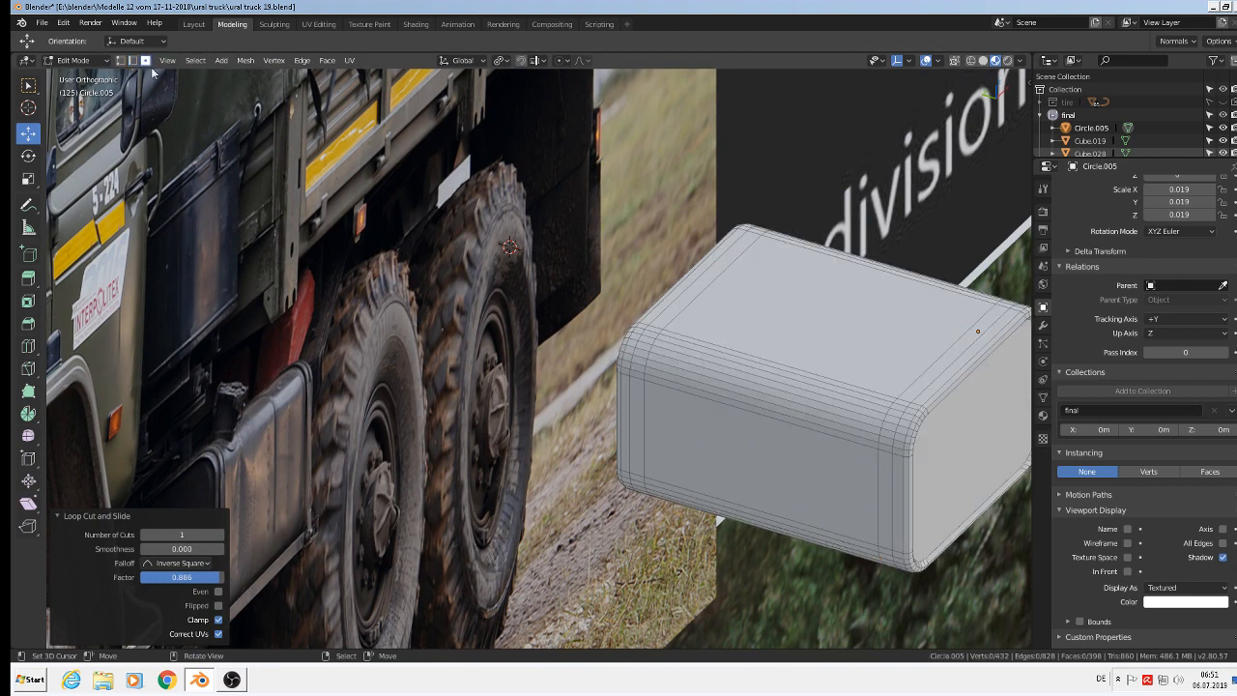
alt+click(660, 354)
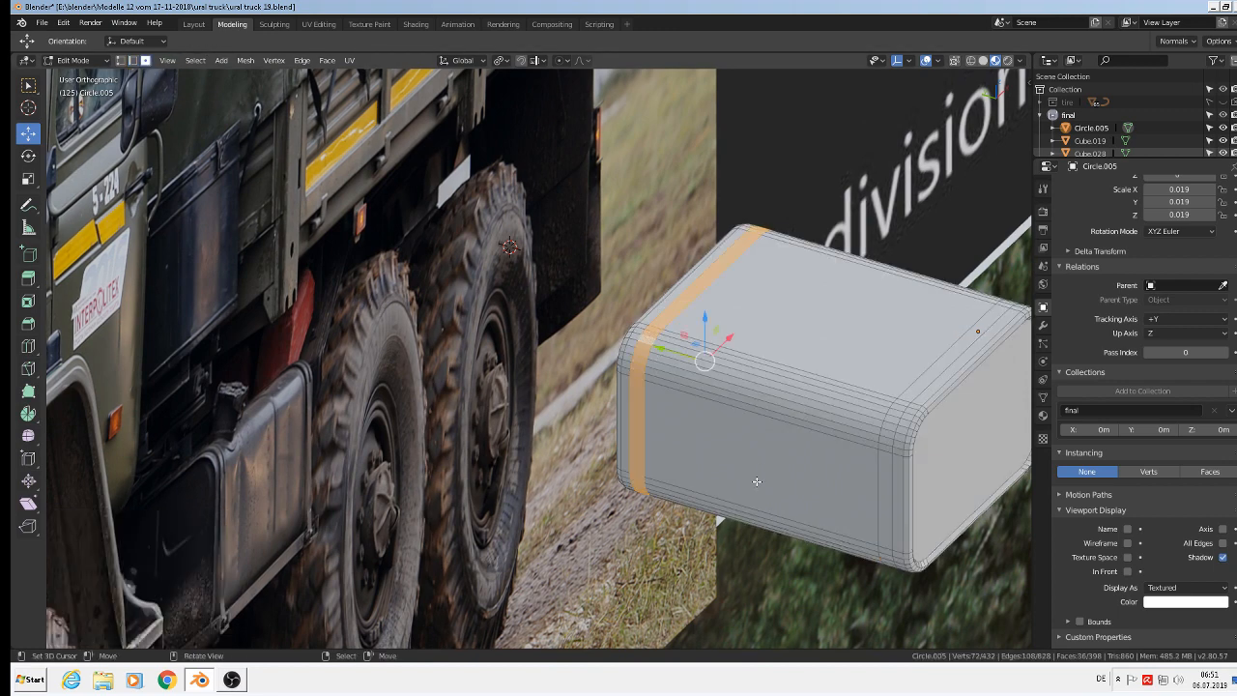
key(e)
key(s)
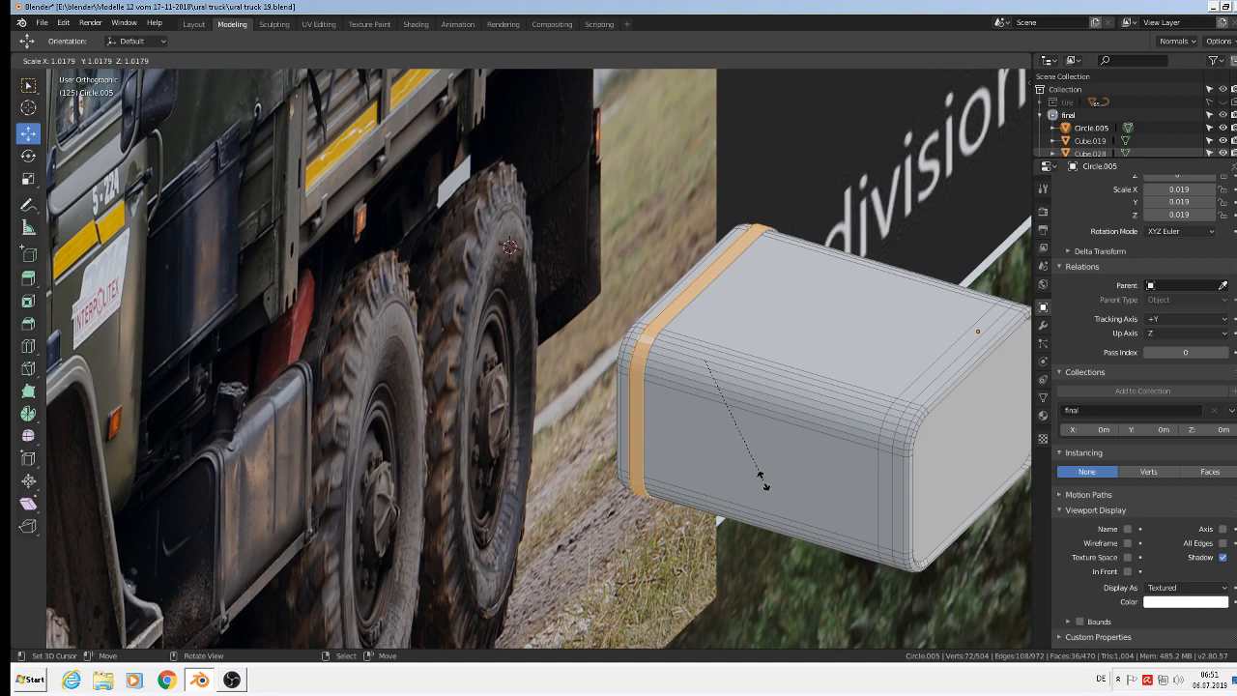
click(764, 476)
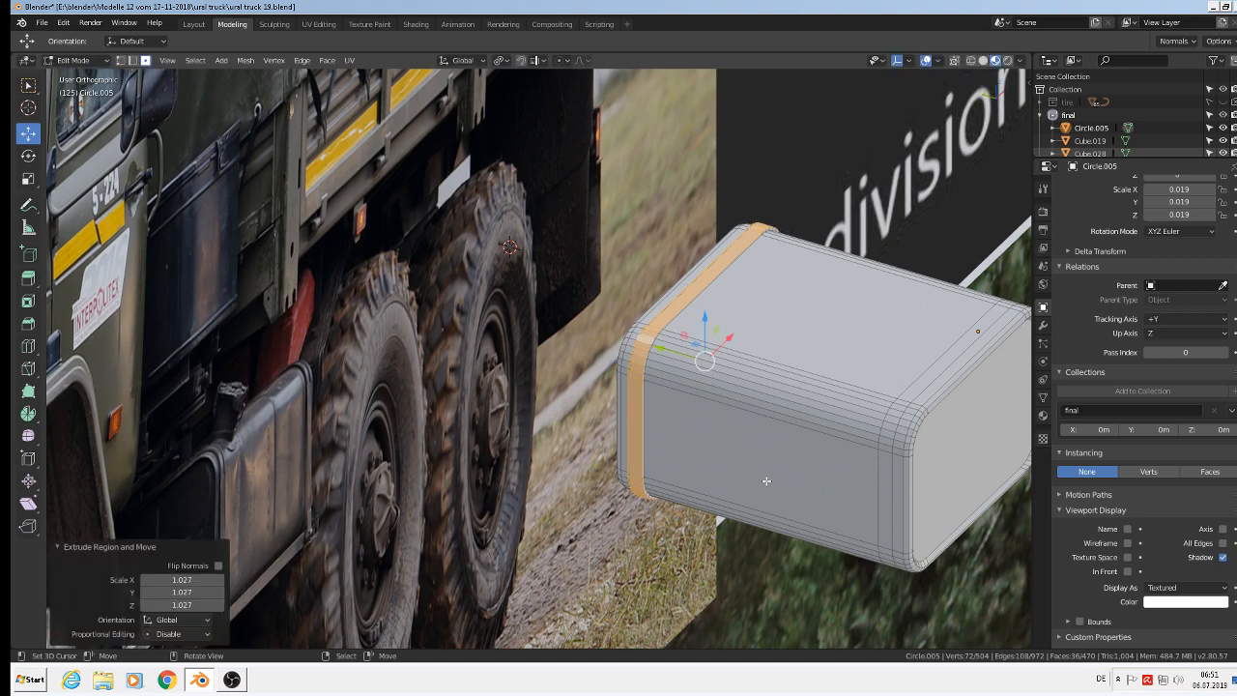
Select the matching face band around the tank's -Y end and extrude it outward with a scale of 1.017.
alt+click(887, 429)
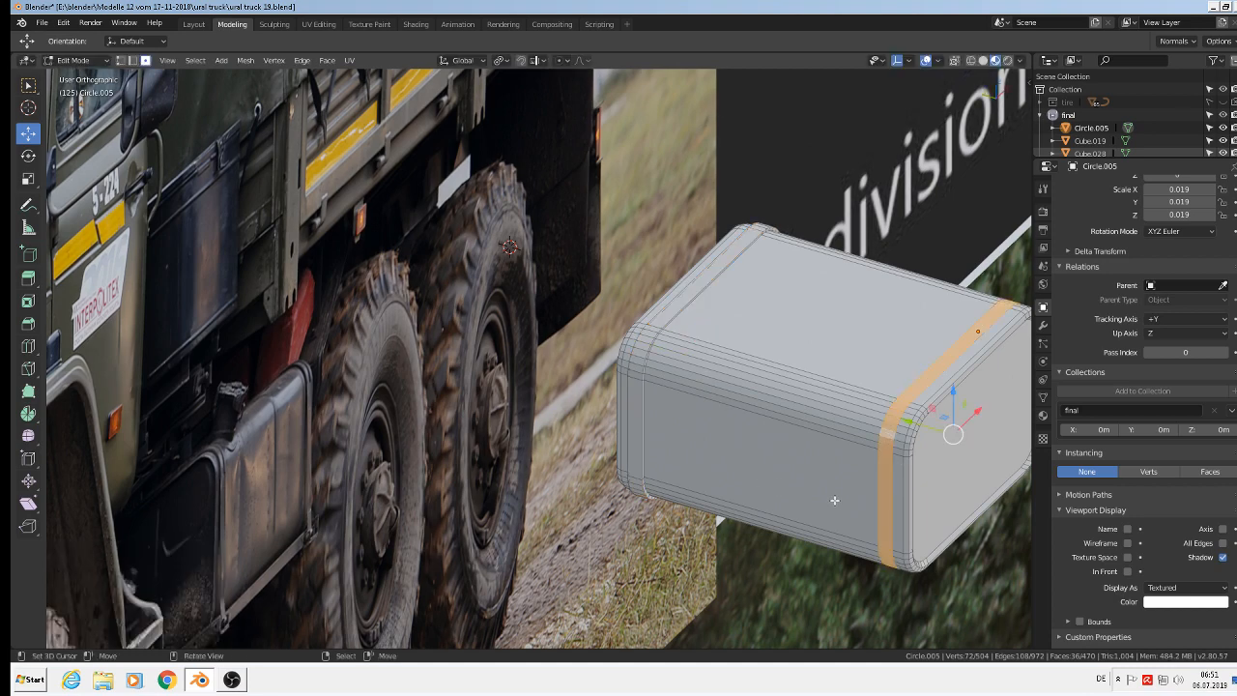
key(e)
key(s)
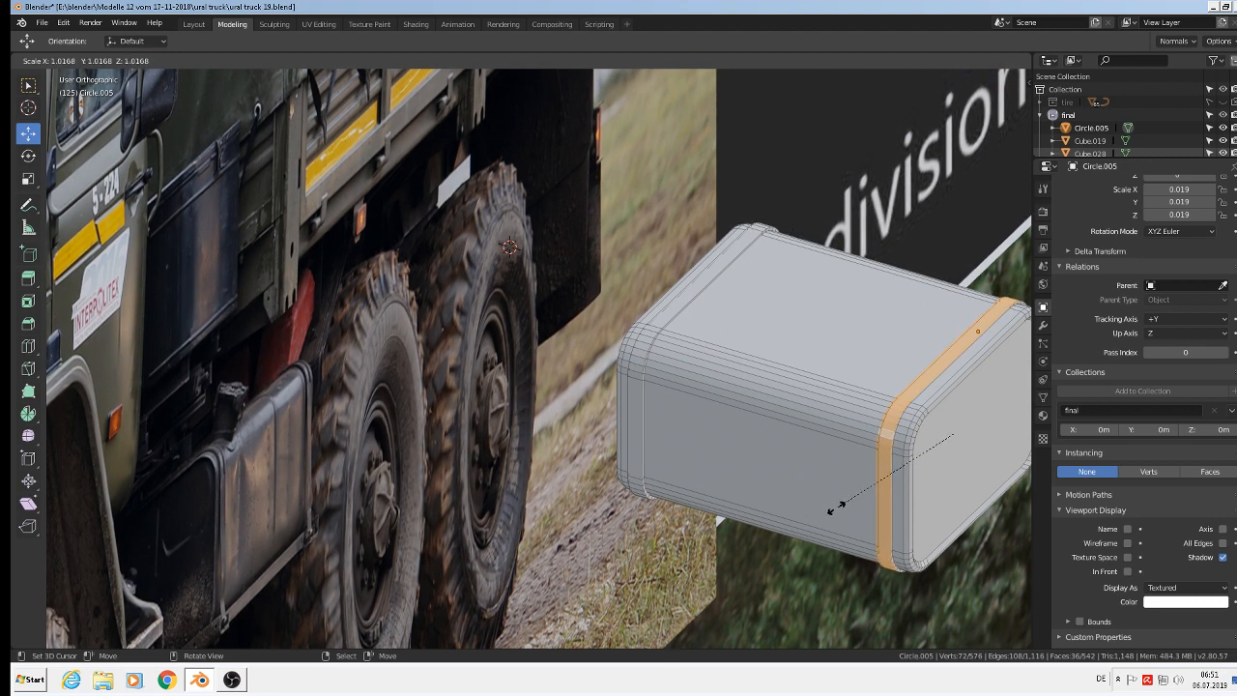
click(829, 511)
scroll(796, 434, down, 3)
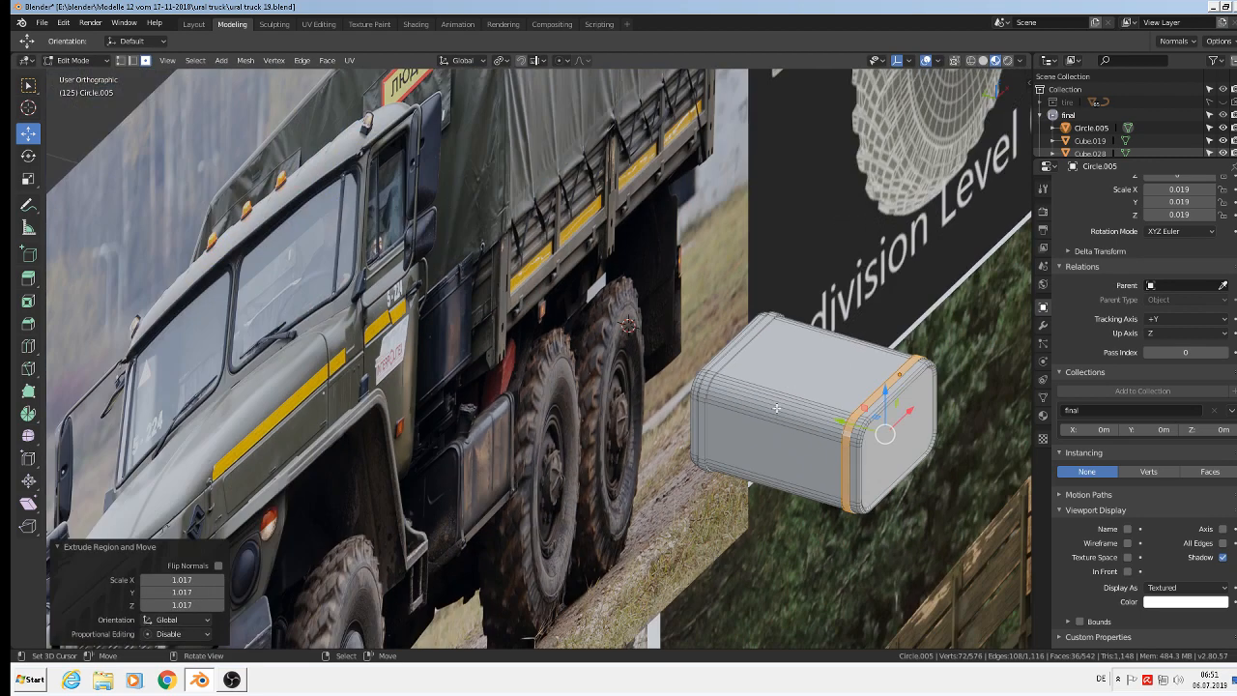
Add two closely spaced loop cuts around the tank body, with slide factors of 0.425 and -0.776.
scroll(663, 466, up, 1)
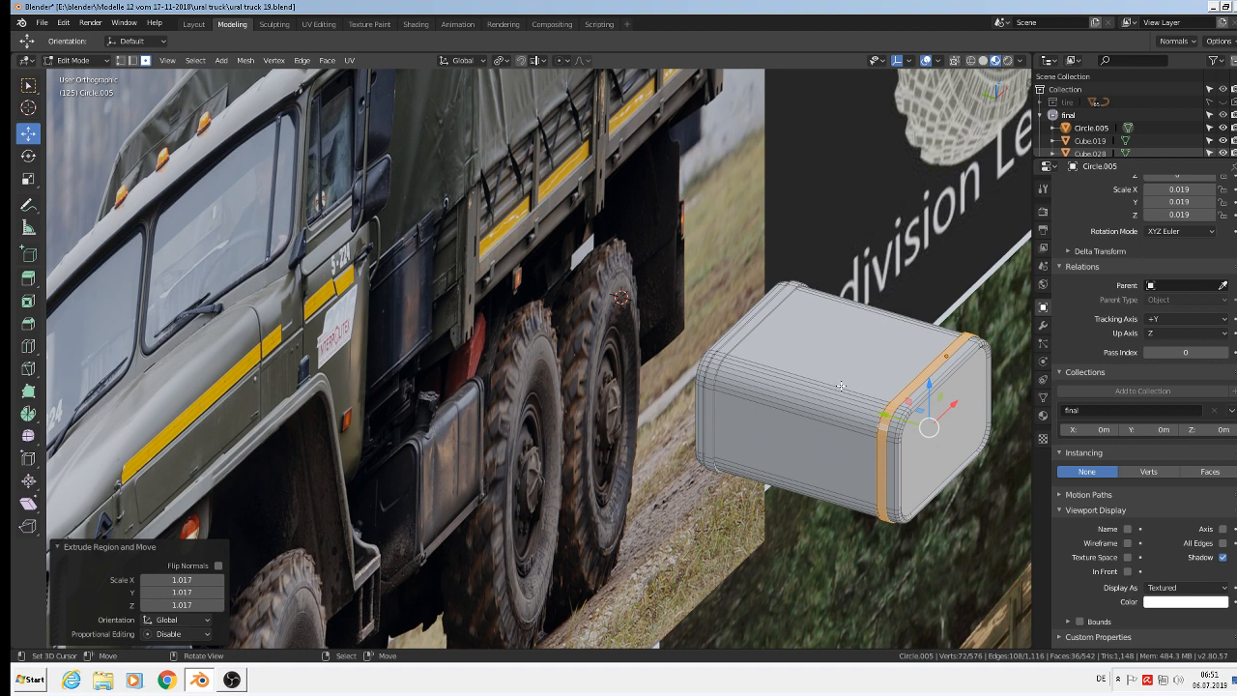
key(ctrl+r)
click(842, 386)
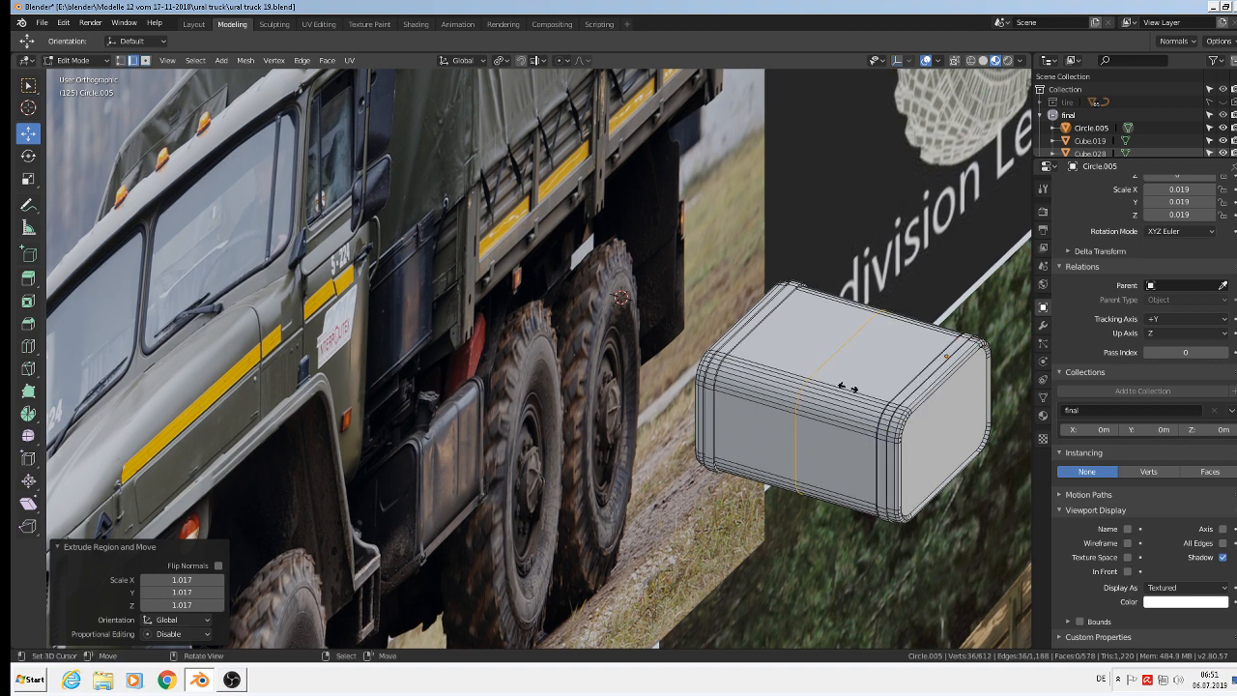
click(875, 401)
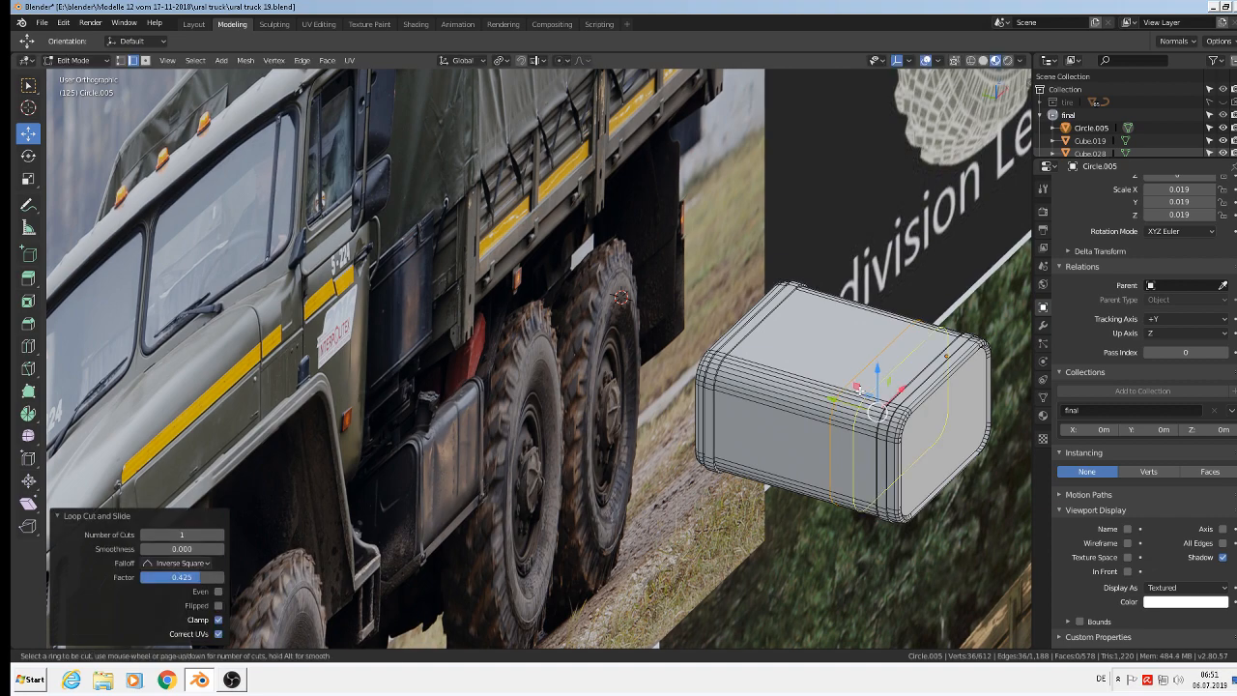
key(g)
key(g)
click(842, 389)
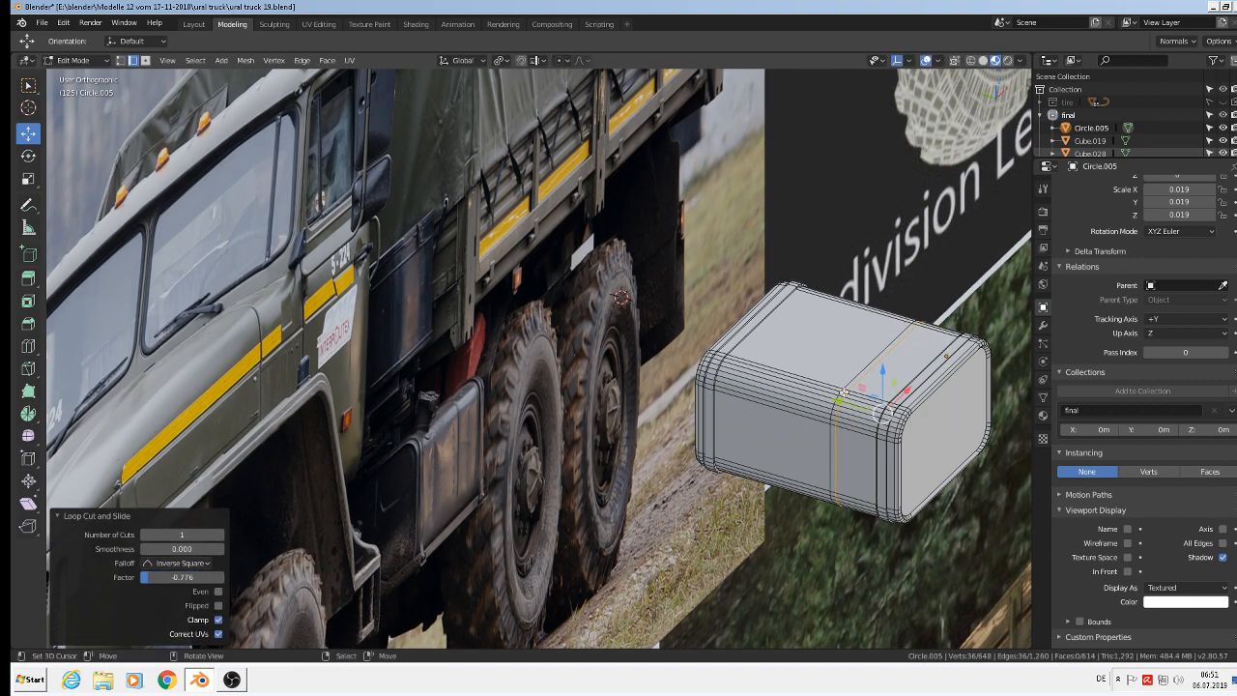
Move the newest edge loop closer to its neighbour on the tank body and try to select that loop.
scroll(870, 411, up, 4)
key(g)
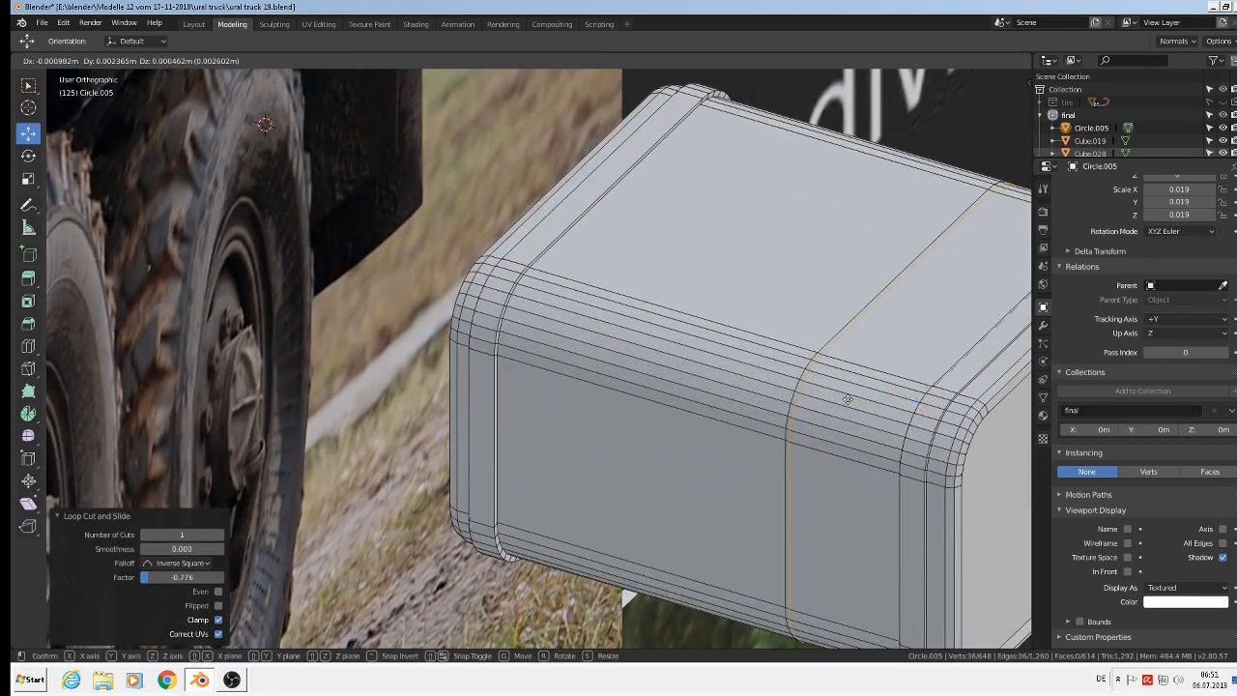
click(847, 400)
alt+click(804, 379)
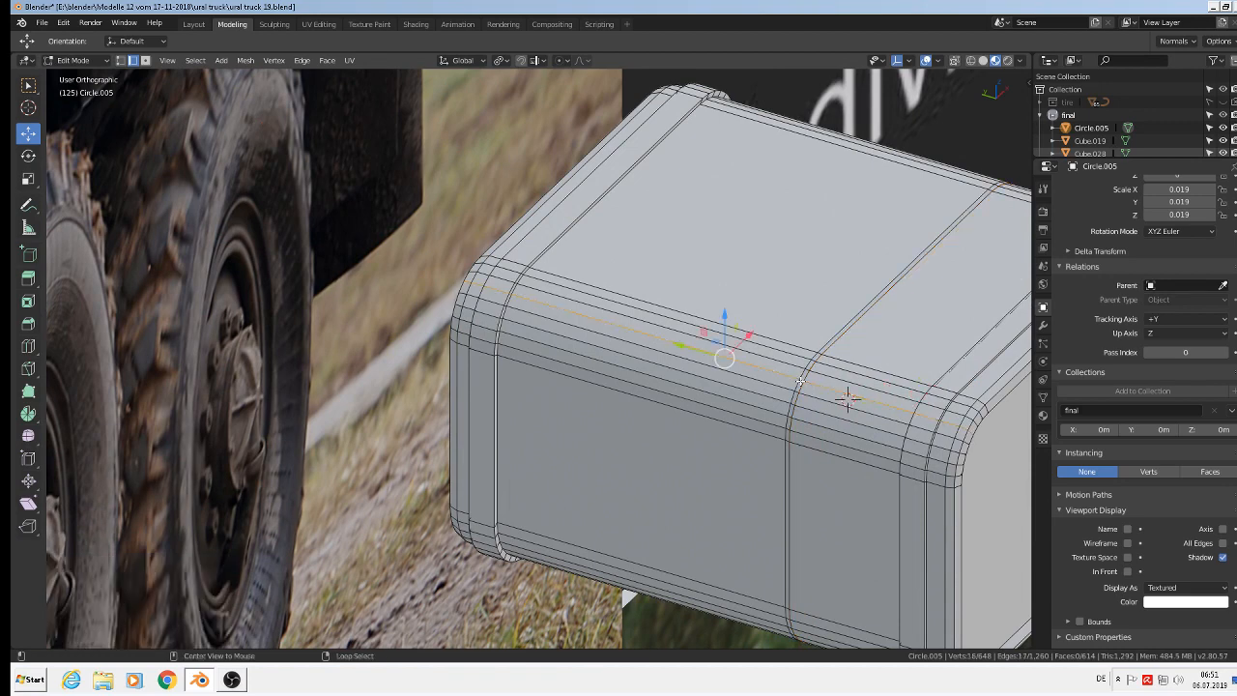
alt+click(803, 379)
alt+click(802, 379)
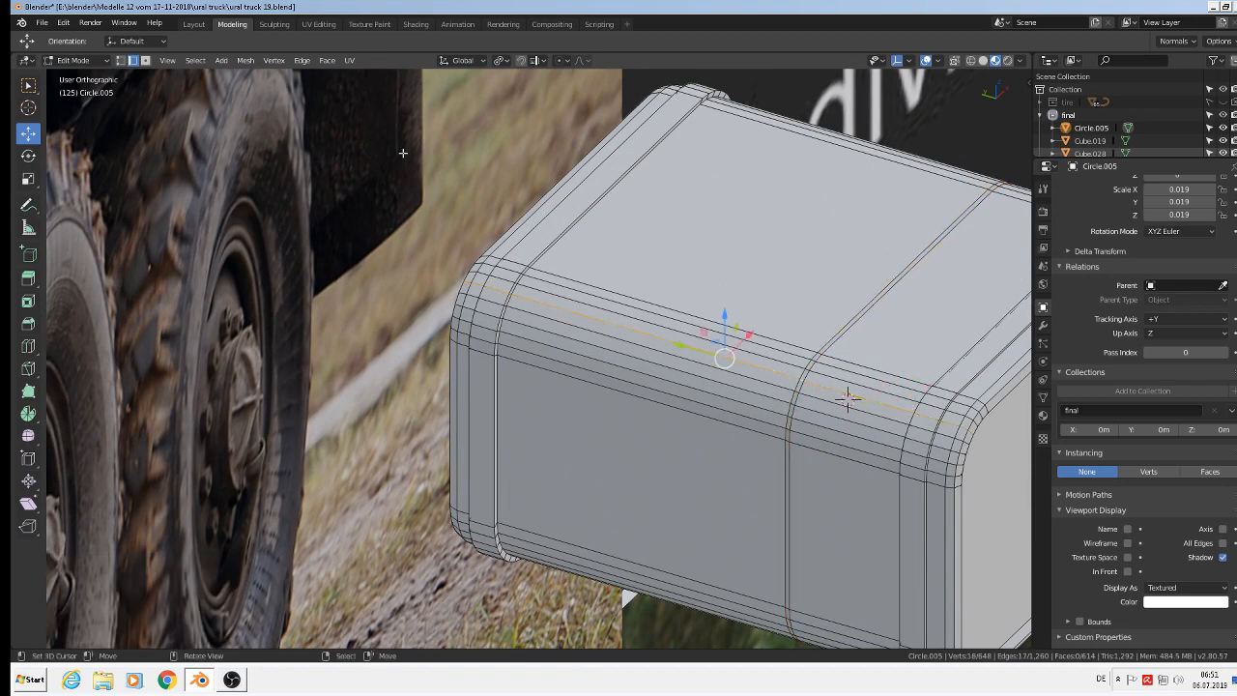
Try to select the narrow face band between the two new loops in face selection mode.
click(145, 61)
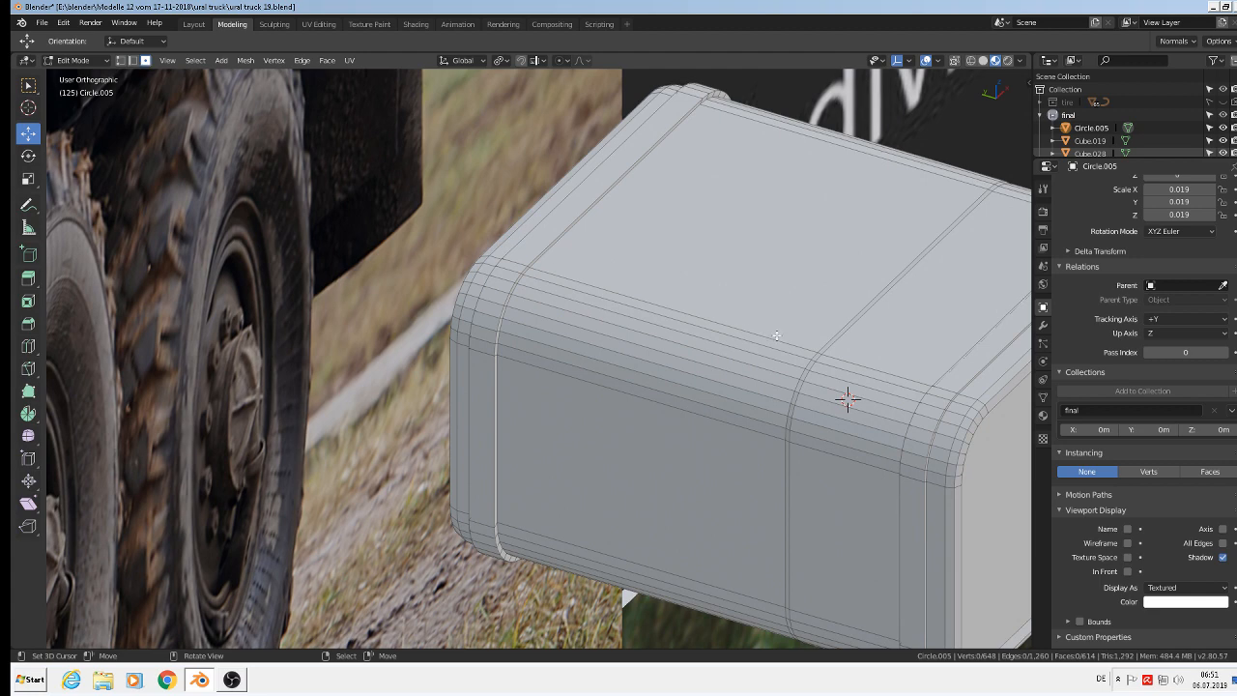
scroll(777, 336, up, 3)
alt+click(848, 365)
alt+click(846, 370)
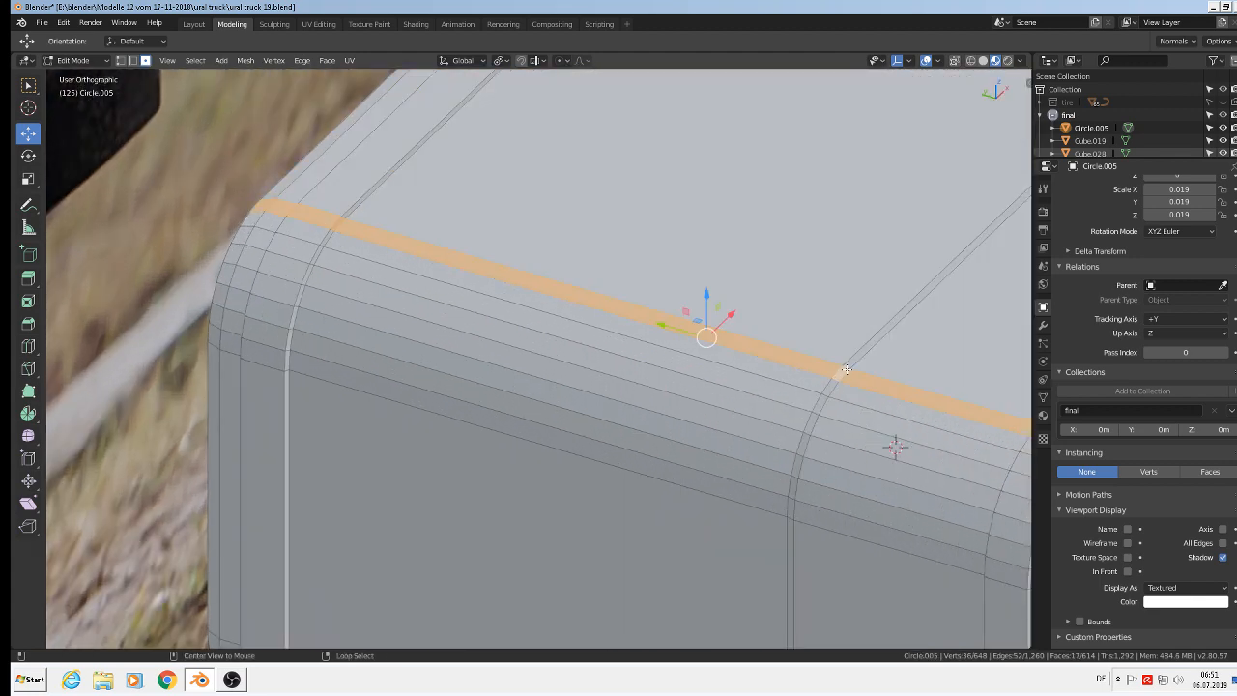
middle_drag(845, 366, 880, 359)
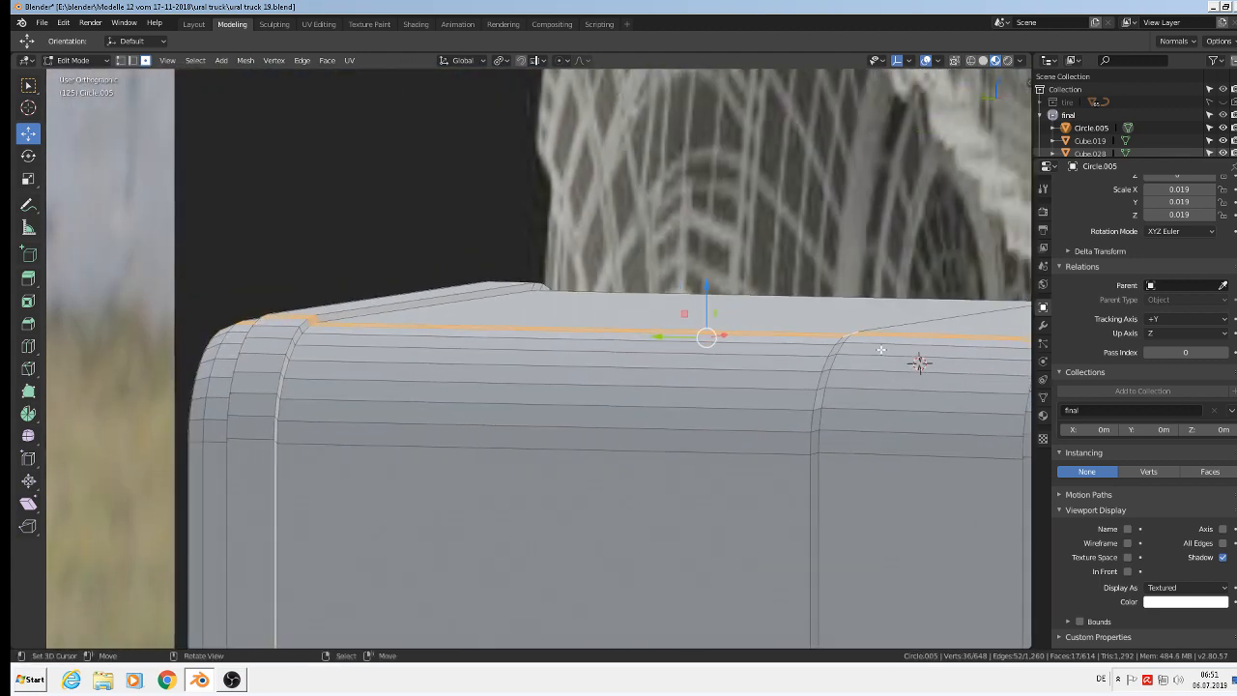
Undo the mistaken selections and the last move of the new edge loop.
key(ctrl+z)
key(ctrl+z)
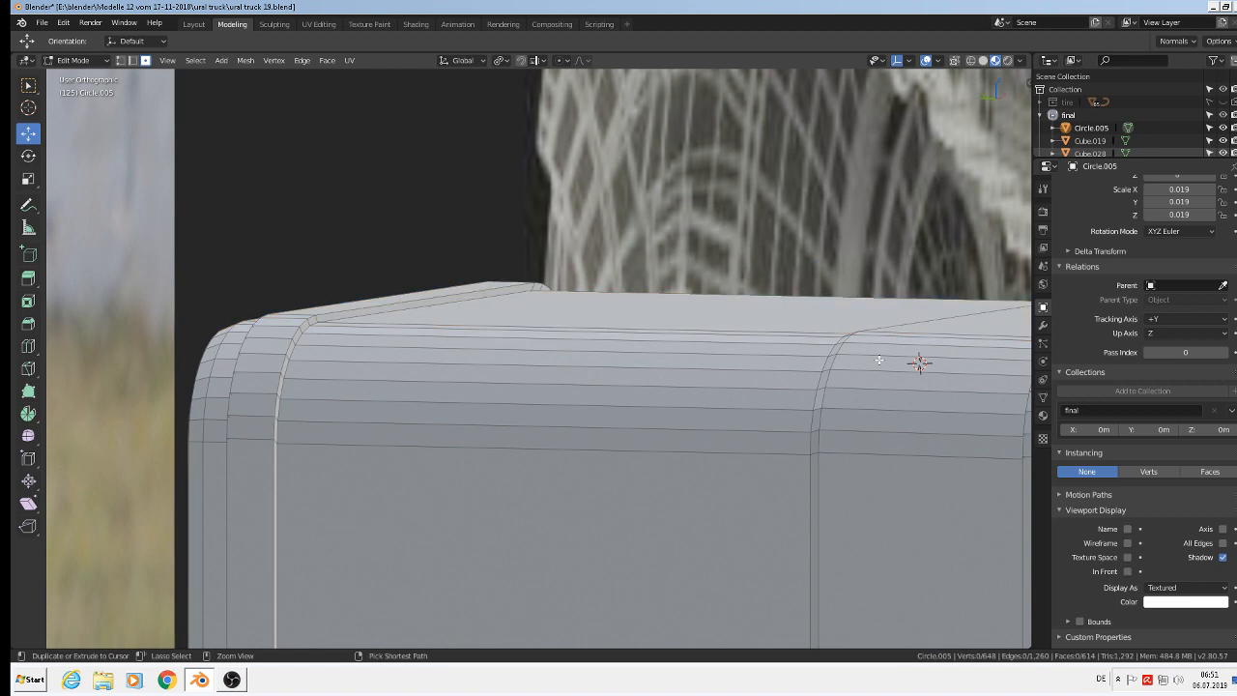
key(2)
alt+click(879, 360)
key(ctrl+z)
key(ctrl+z)
key(ctrl+z)
key(ctrl+z)
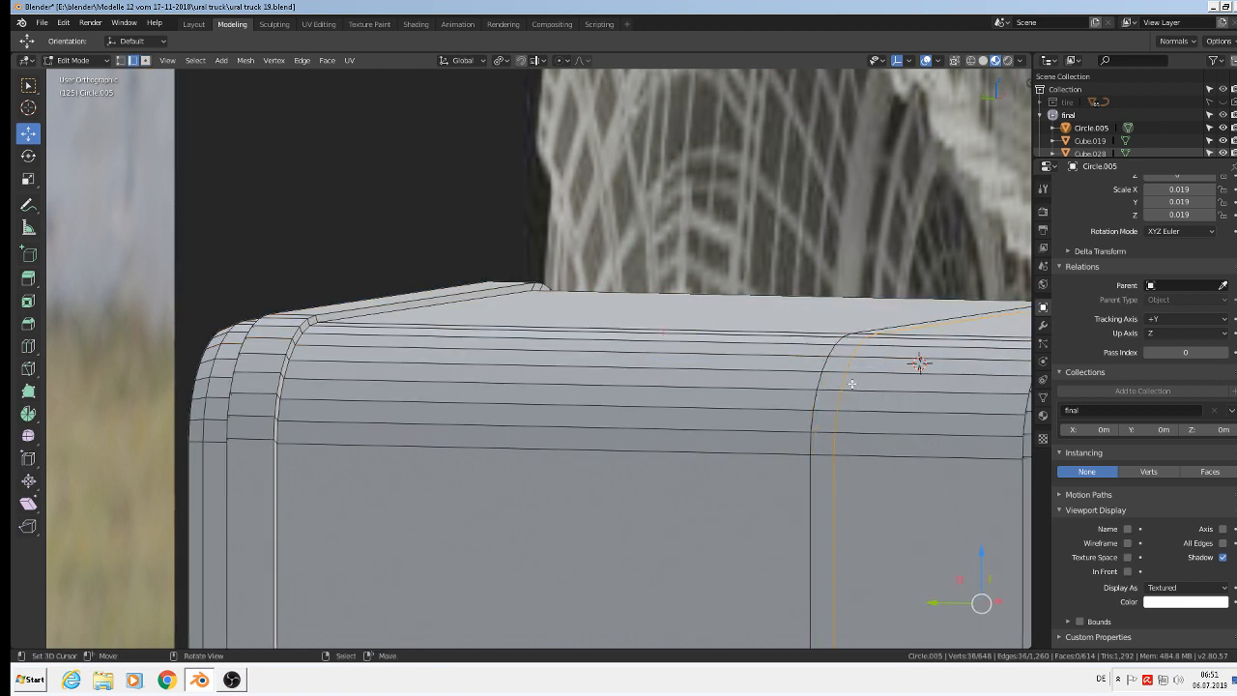
Select the narrow face band between the two new body loops and extrude it outward with a scale of 1.015.
alt+click(835, 365)
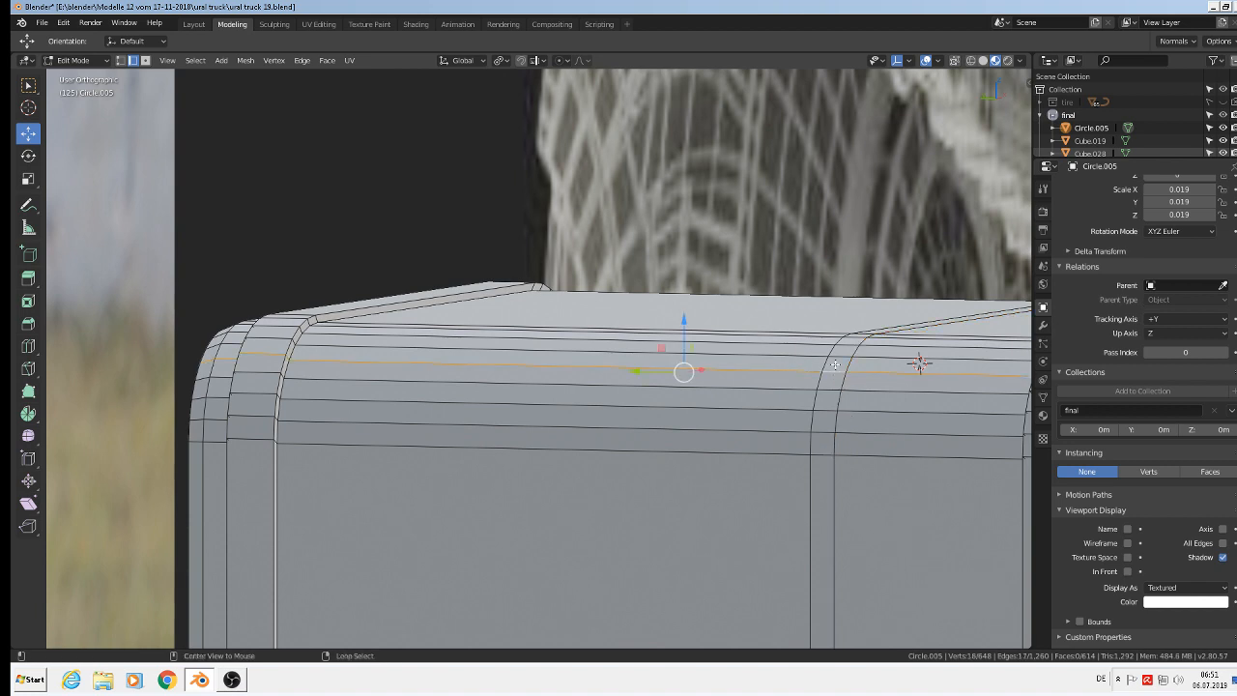
alt+click(837, 356)
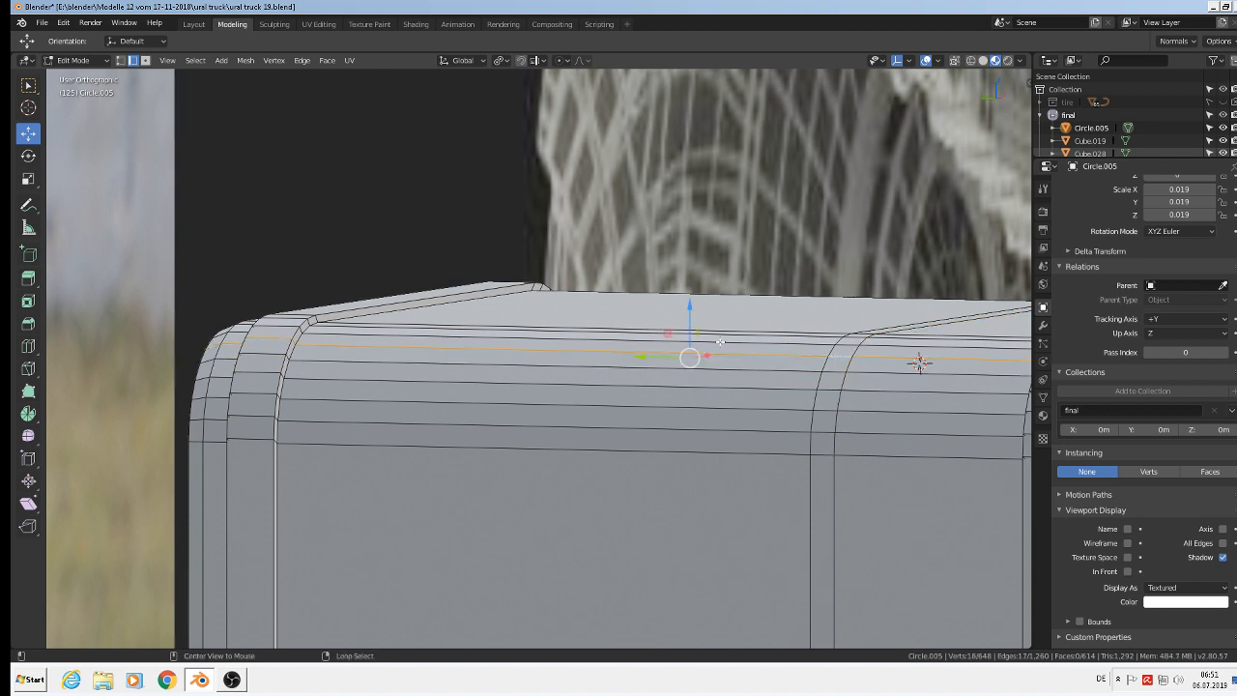
key(alt+a)
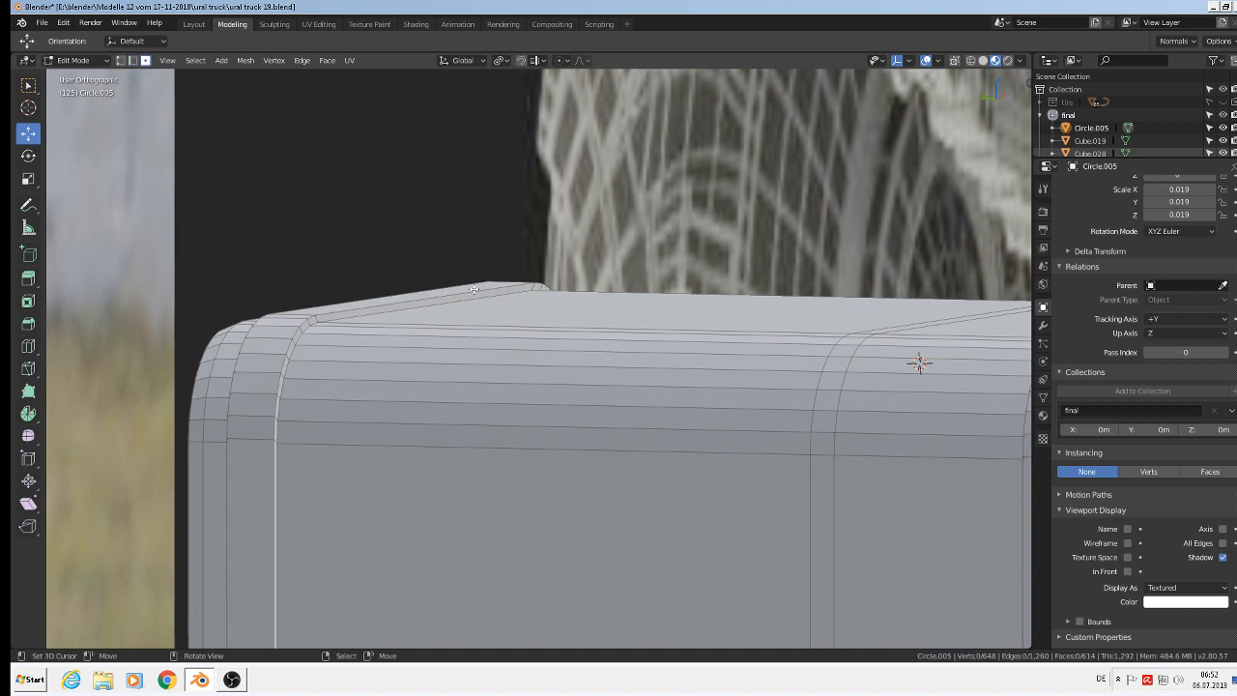
alt+right_click(830, 387)
key(e)
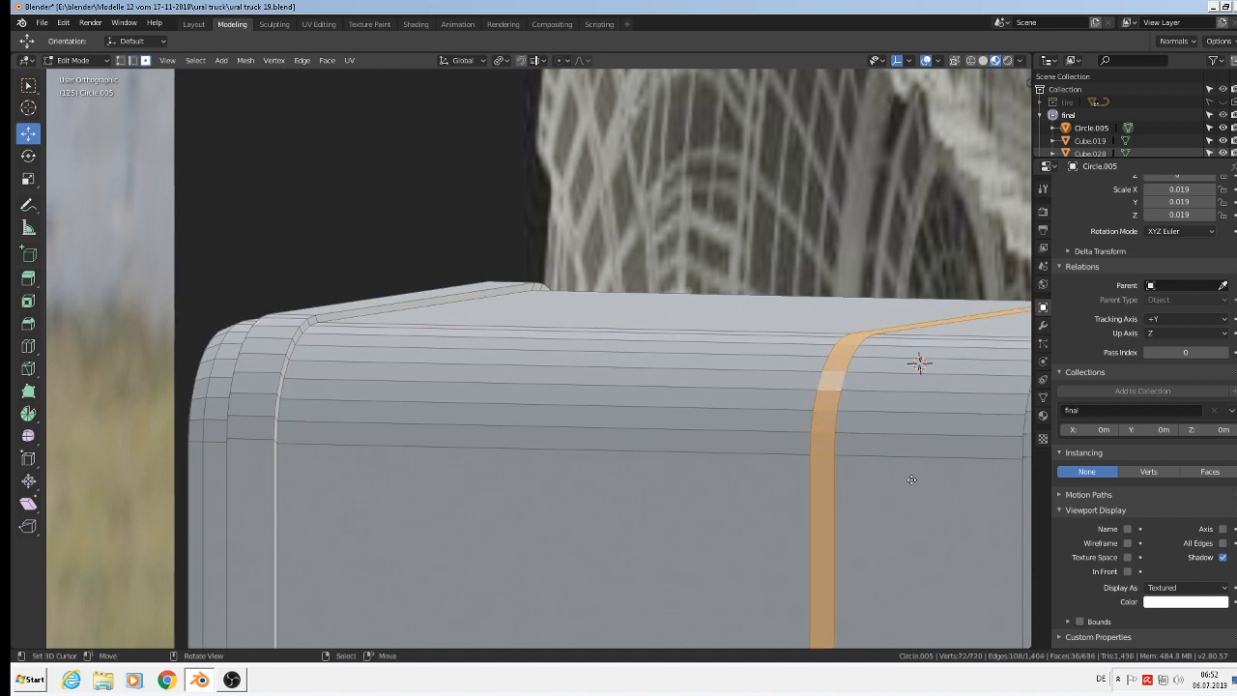
key(s)
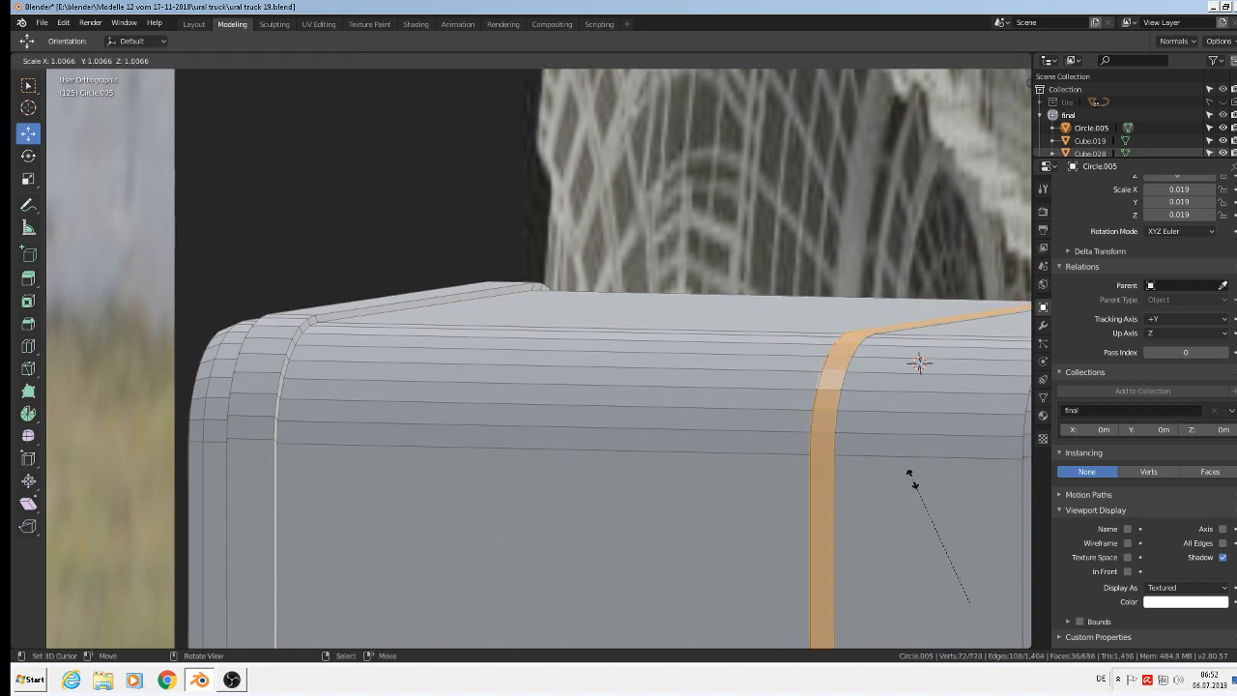
click(911, 477)
Bevel both edge loops of the raised band at the tank's +Y end, using 2 segments and 0.0343 m for the inner loop.
scroll(909, 488, down, 3)
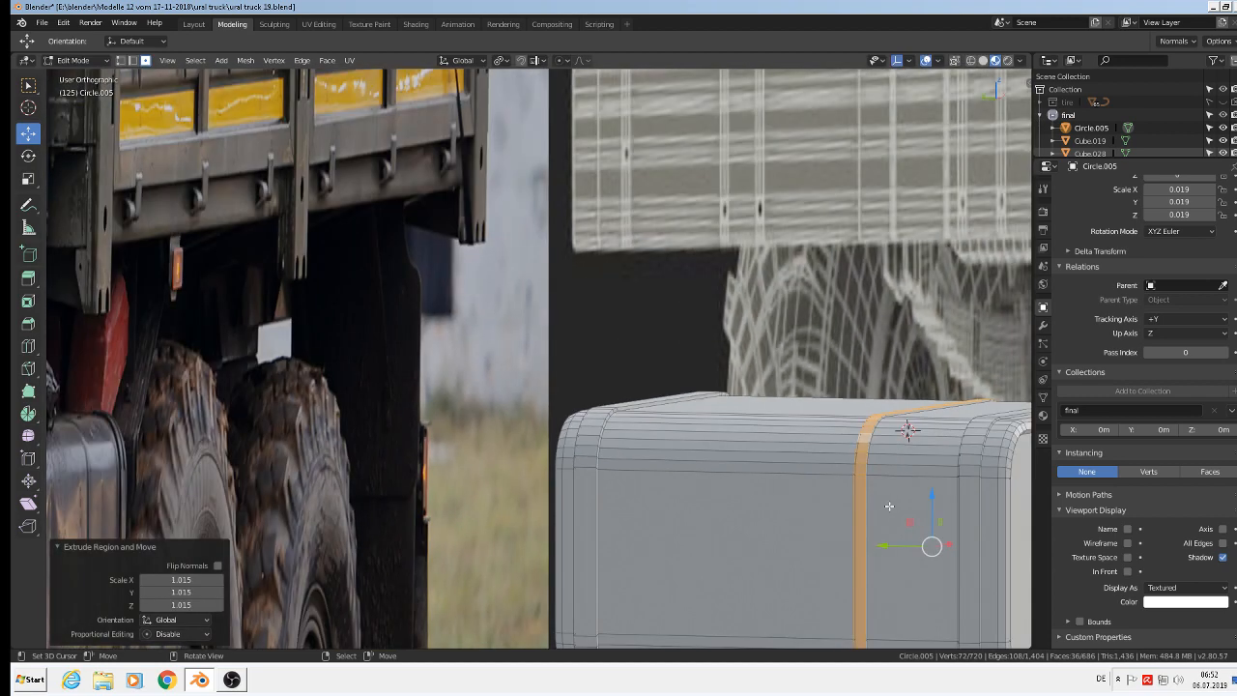
middle_drag(882, 518, 931, 483)
scroll(973, 448, up, 4)
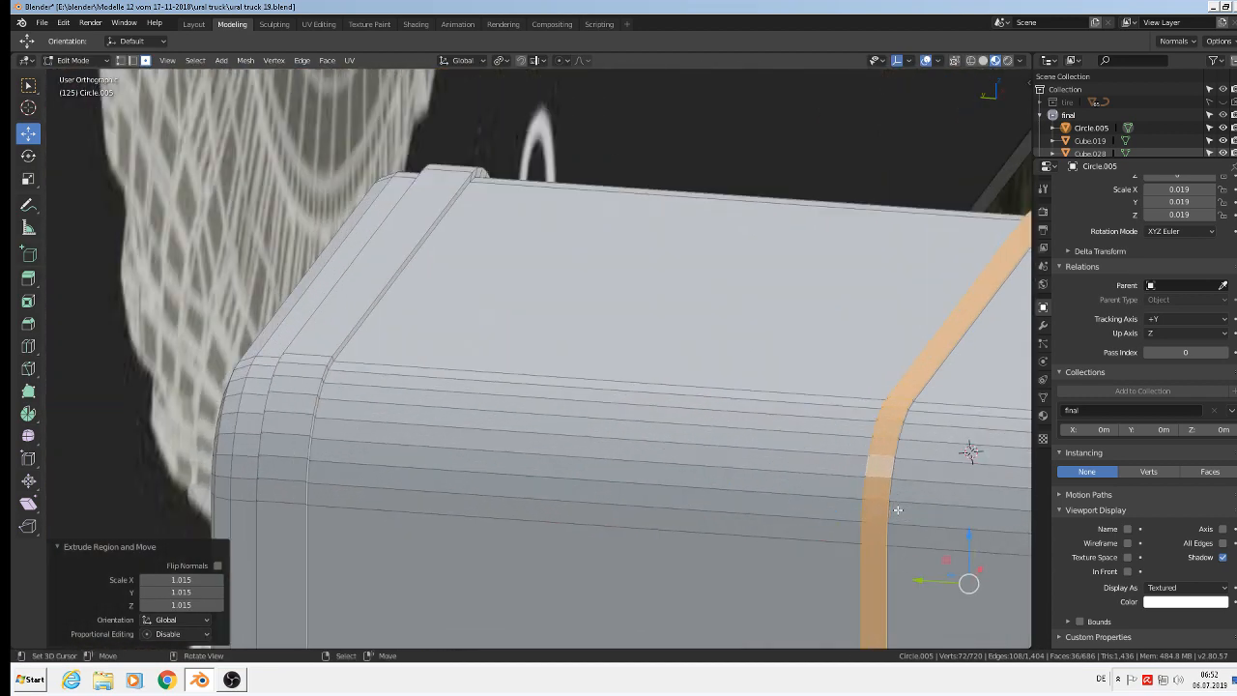
click(133, 60)
scroll(218, 284, up, 1)
alt+click(193, 288)
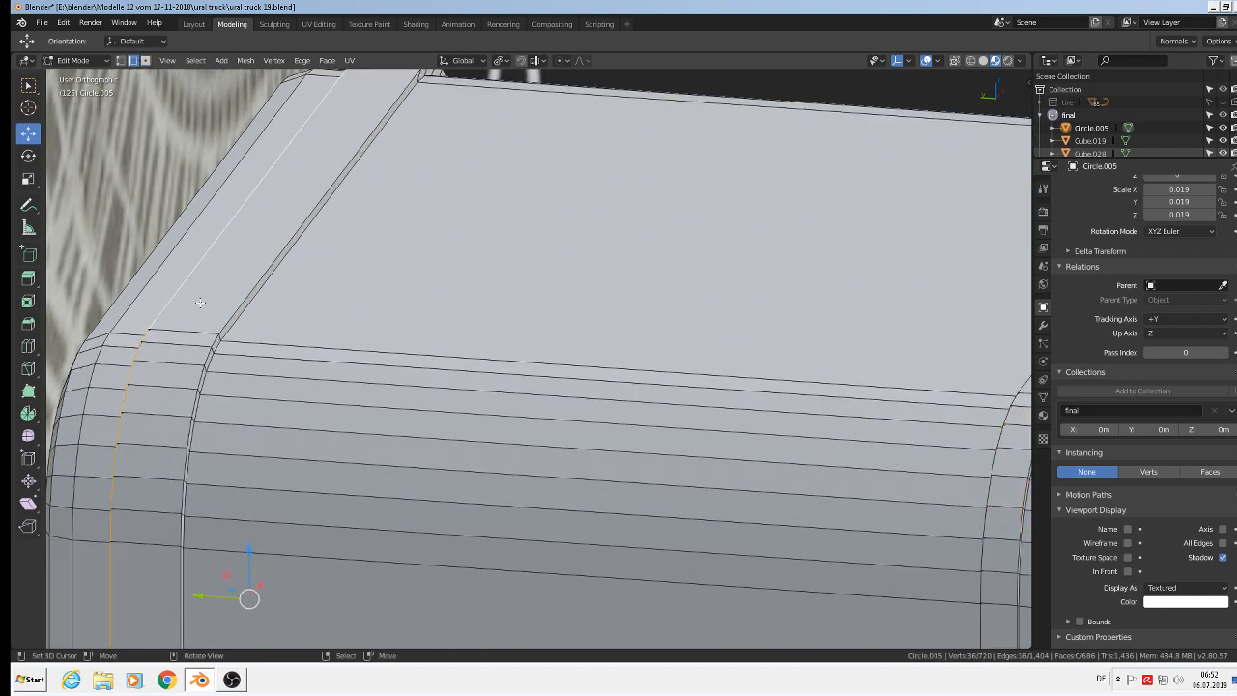
key(ctrl+b)
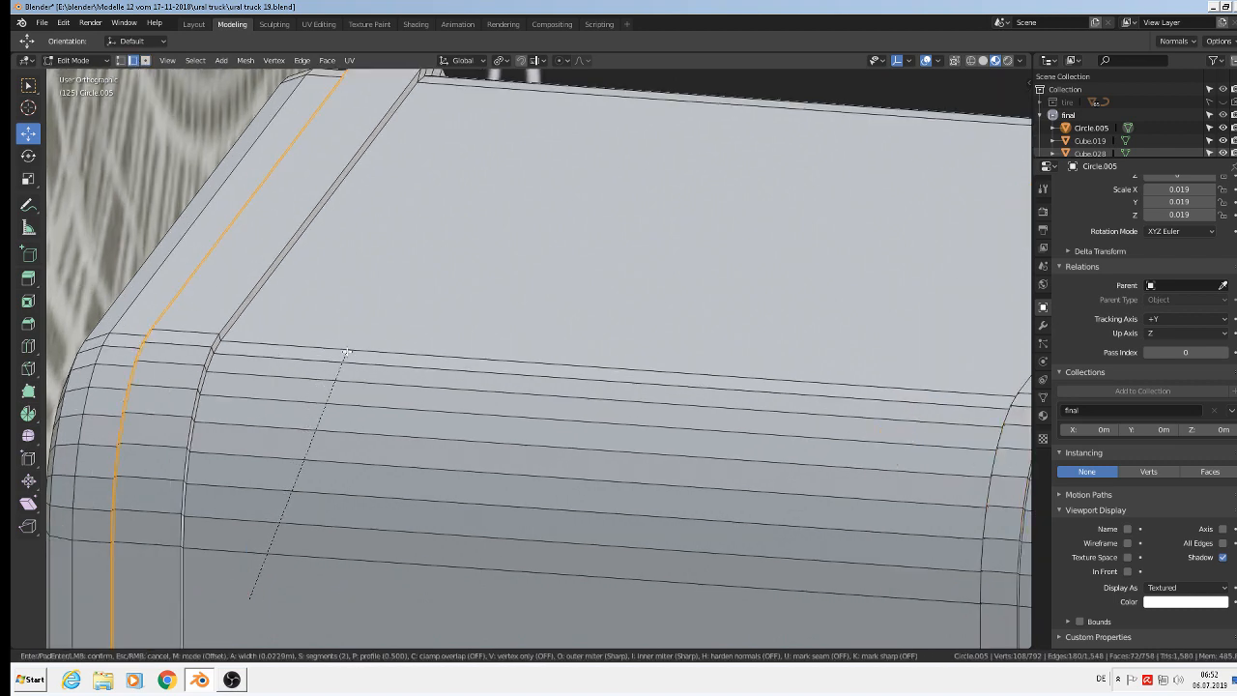
click(349, 352)
alt+click(256, 290)
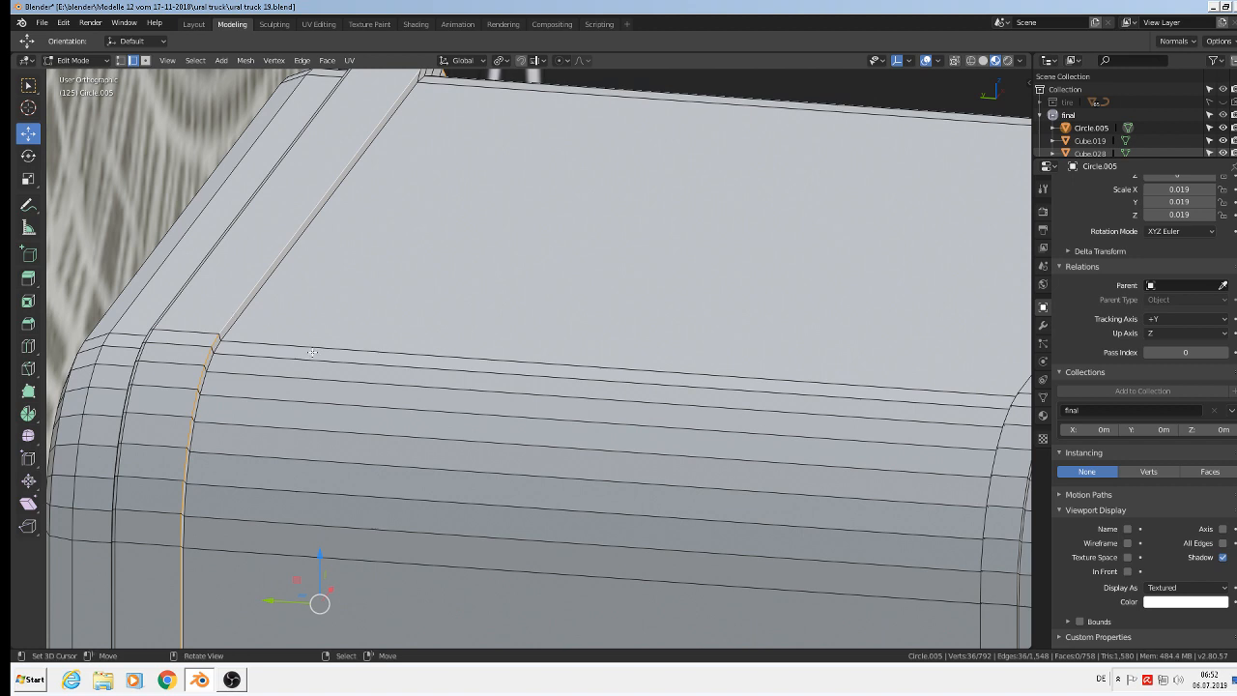
key(ctrl+b)
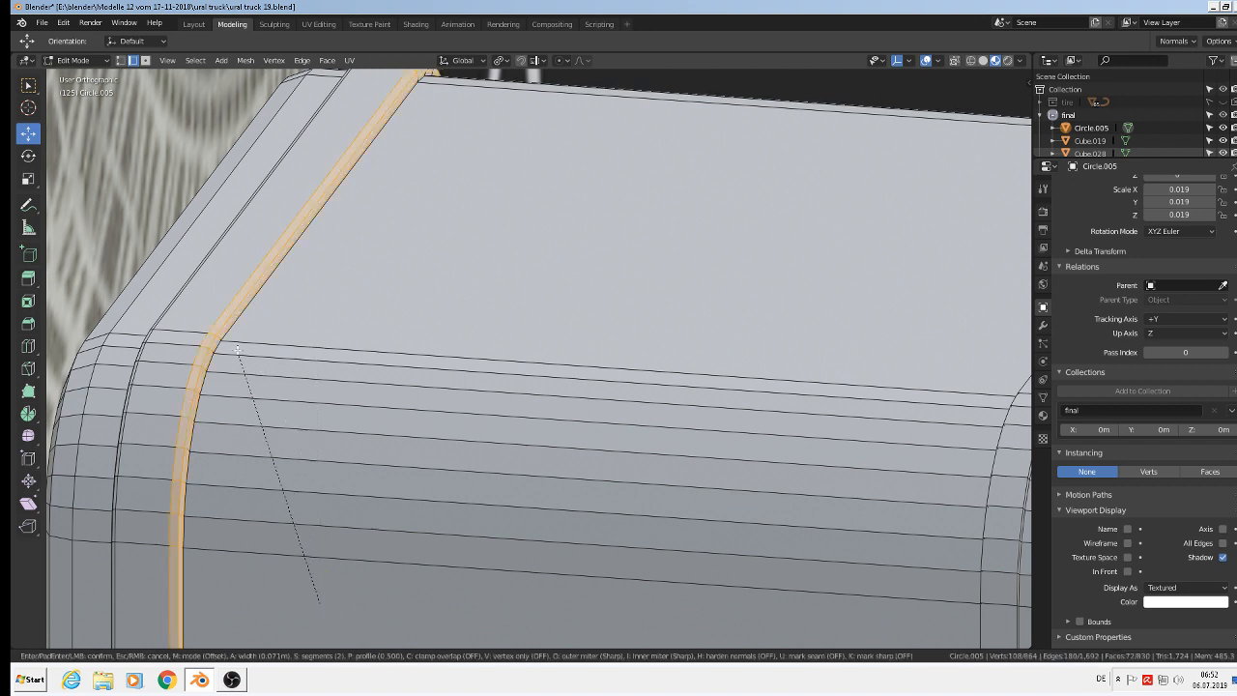
click(241, 356)
Bevel both edge loops of the raised band near the -Y end with 2 segments, using 0.0602 m for the inner loop.
scroll(294, 371, down, 5)
shift+middle_drag(560, 371, 514, 357)
shift+middle_drag(632, 402, 605, 392)
scroll(664, 367, up, 4)
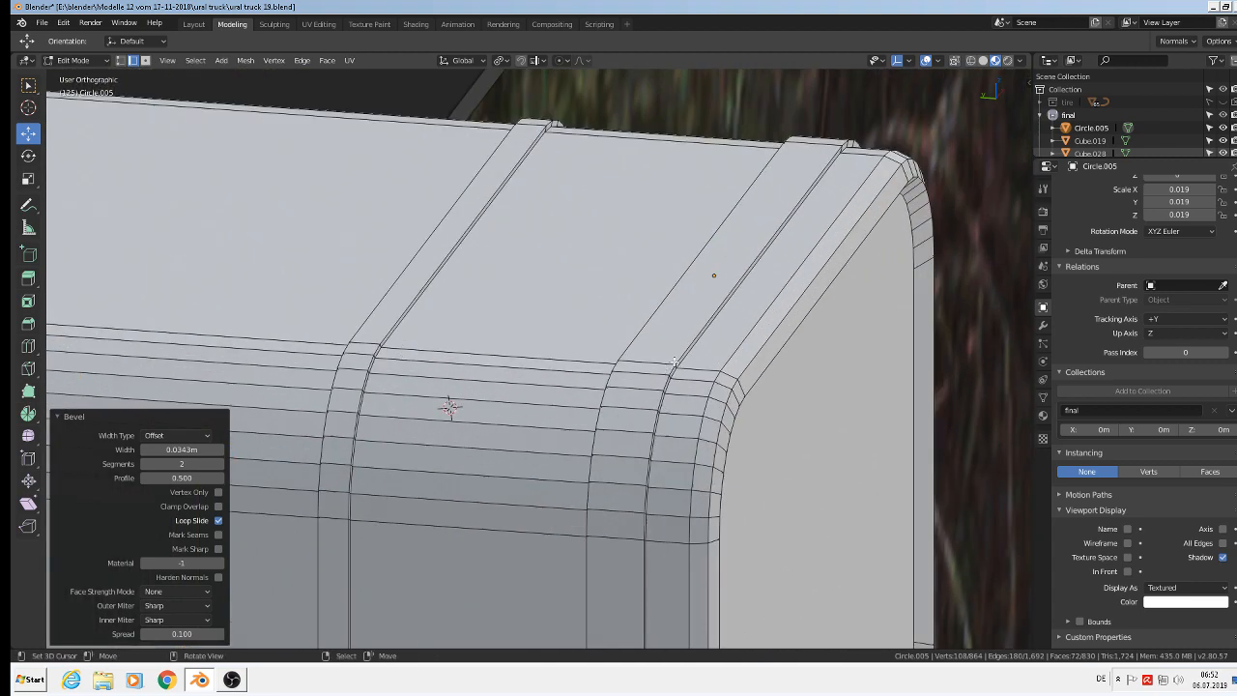
alt+right_click(679, 358)
key(ctrl+b)
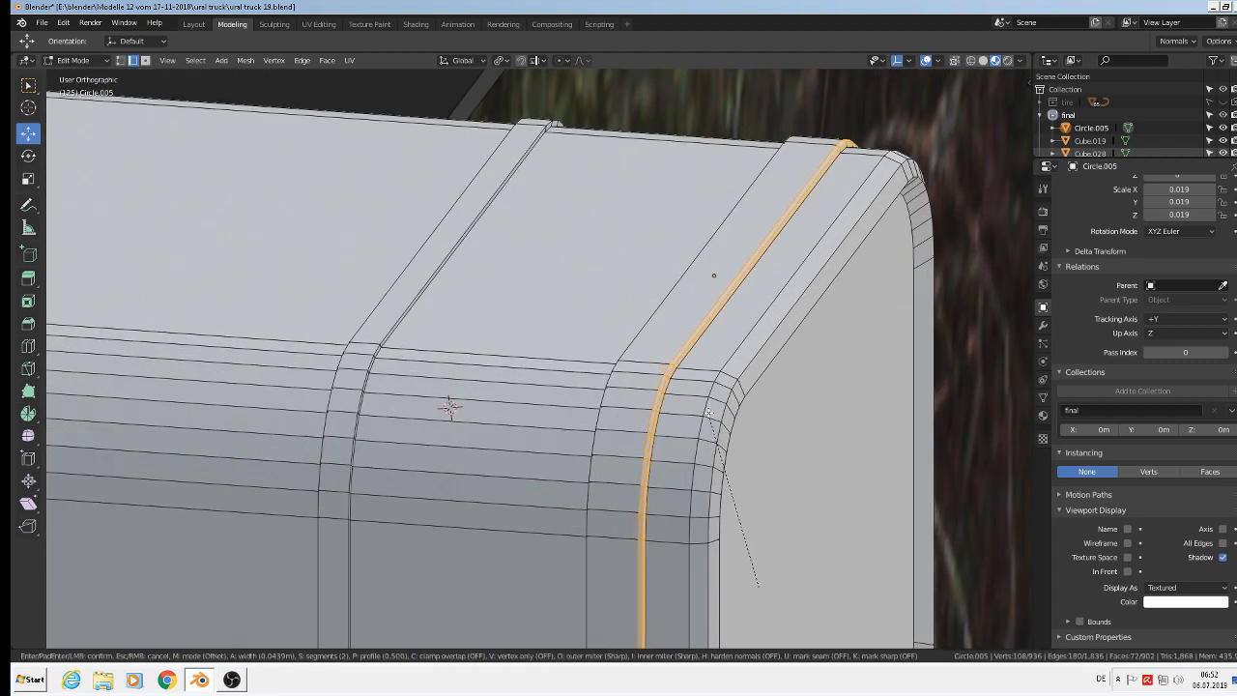
click(708, 411)
alt+right_click(657, 377)
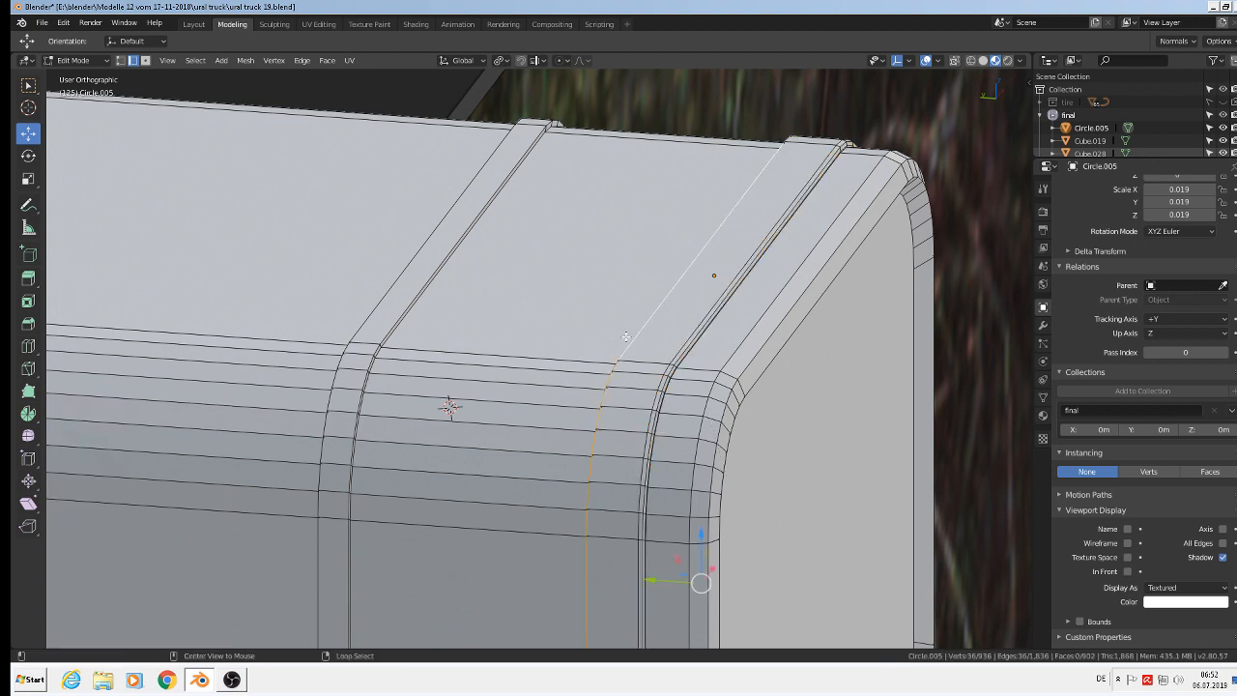
key(ctrl+b)
click(677, 360)
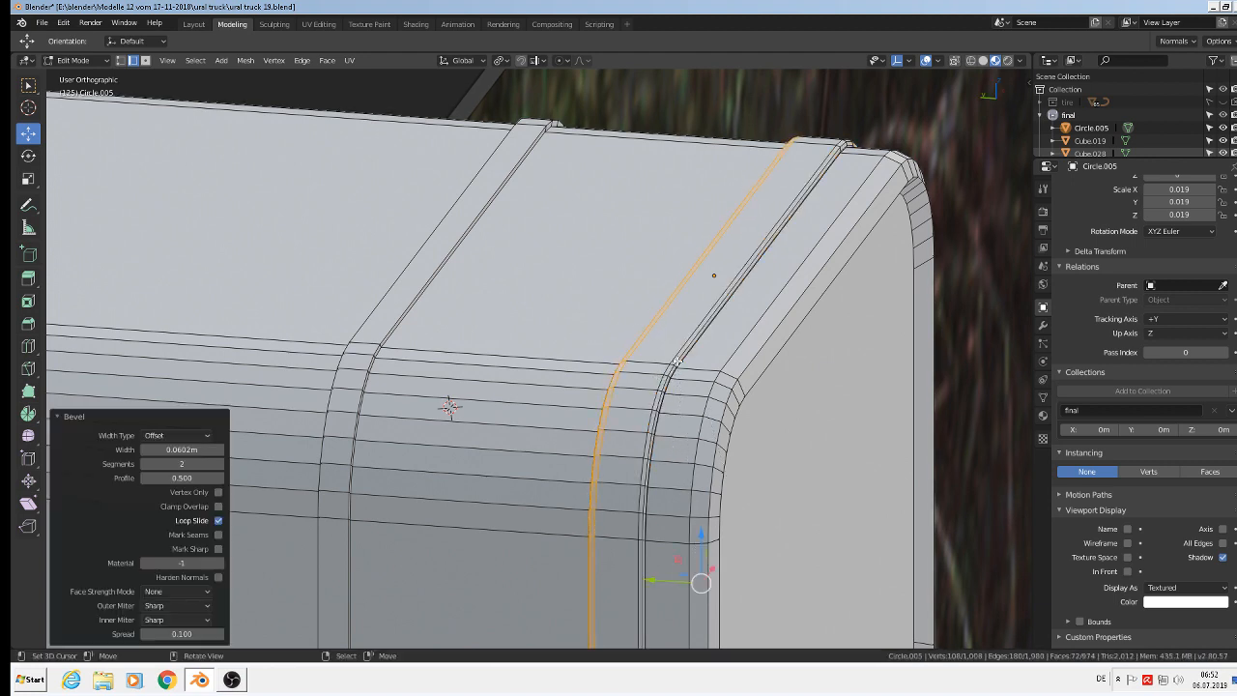
Bevel both edge loops of the tank's middle raised band with 2 segments, using 0.0392 m for the loop on the +Y side.
alt+right_click(390, 326)
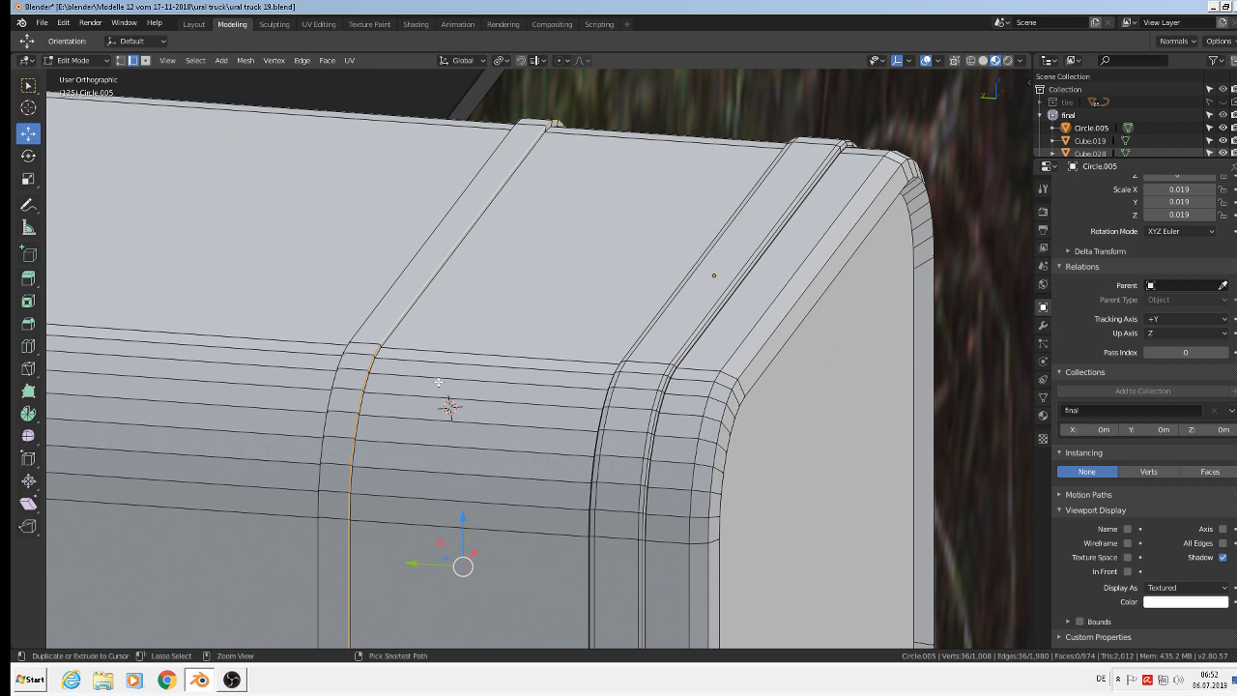
key(ctrl+b)
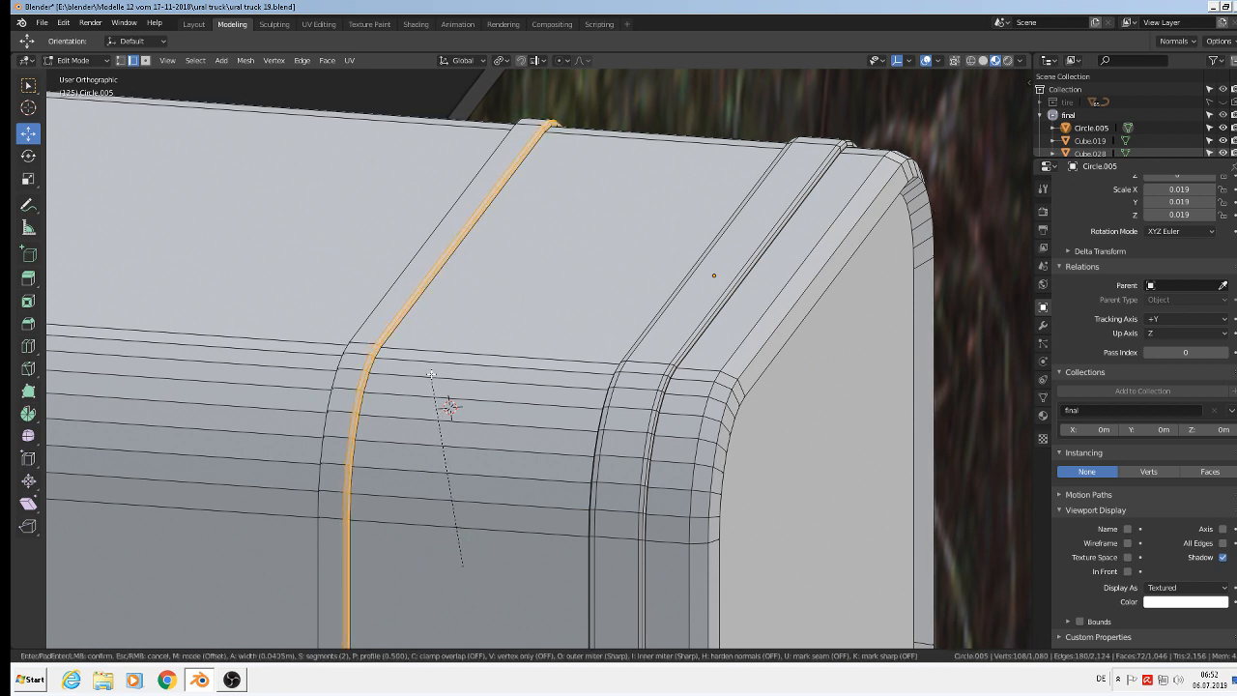
click(431, 374)
click(425, 382)
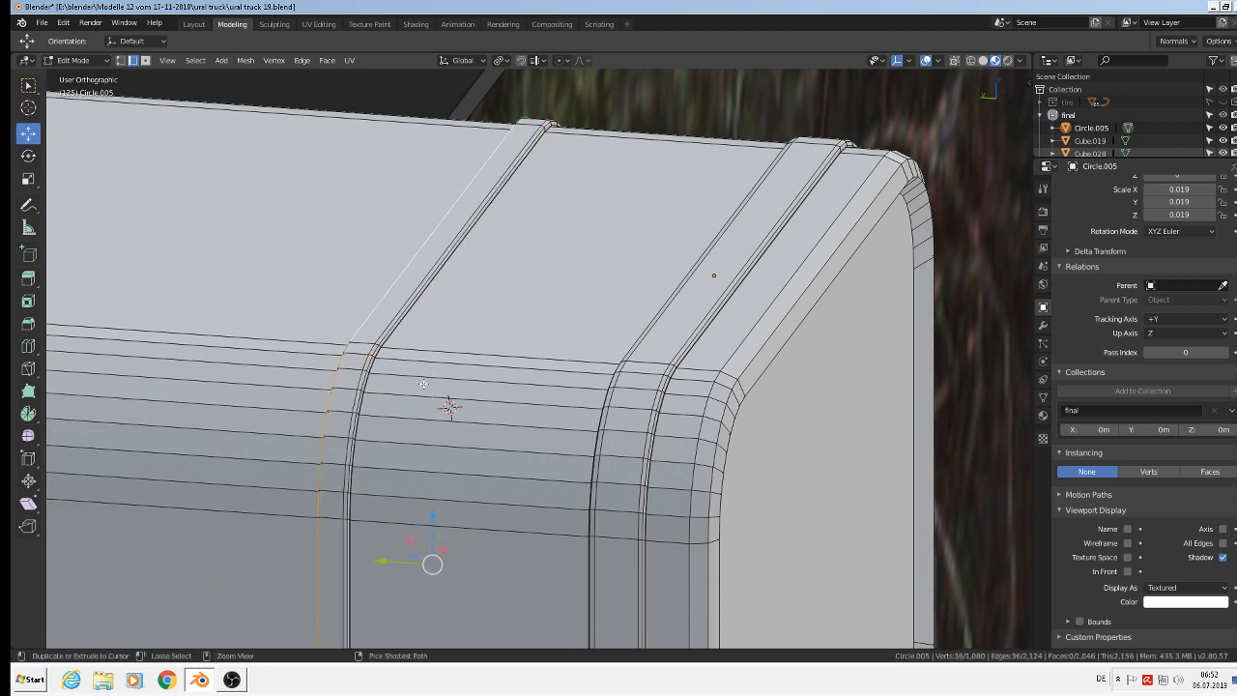
key(ctrl+b)
click(447, 375)
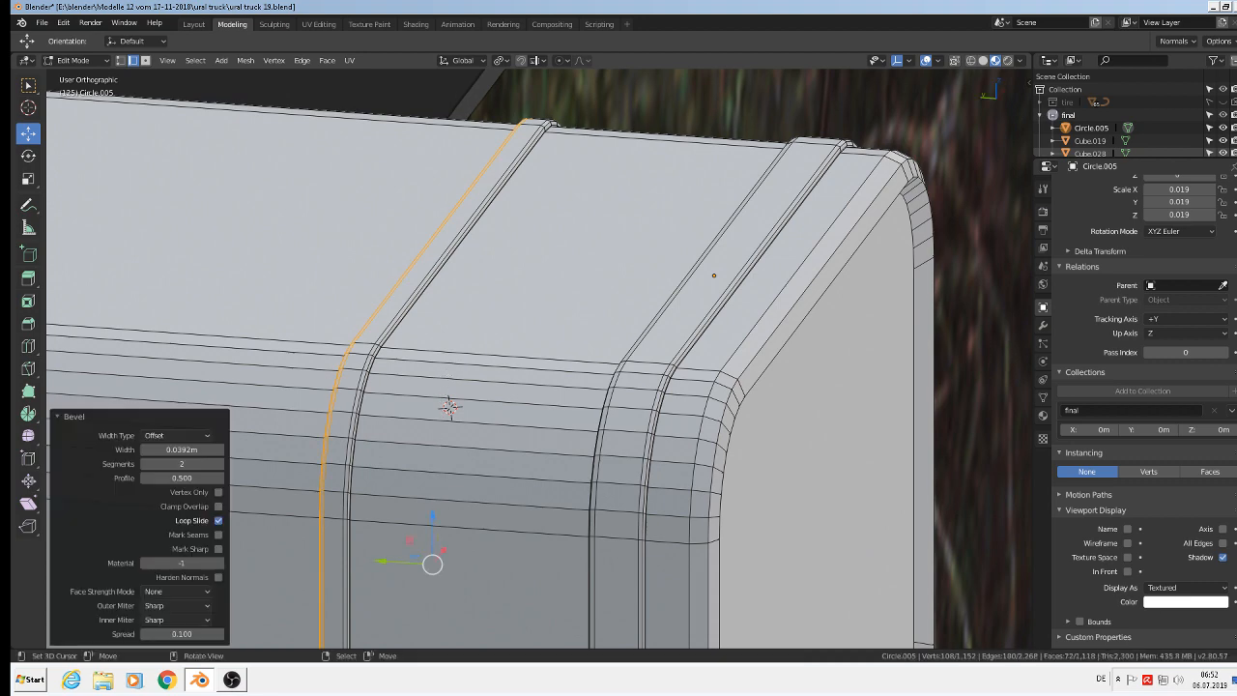
Return to Object Mode, apply Shade Smooth to the tank and inspect its shading from the side.
key(Tab)
scroll(447, 387, down, 5)
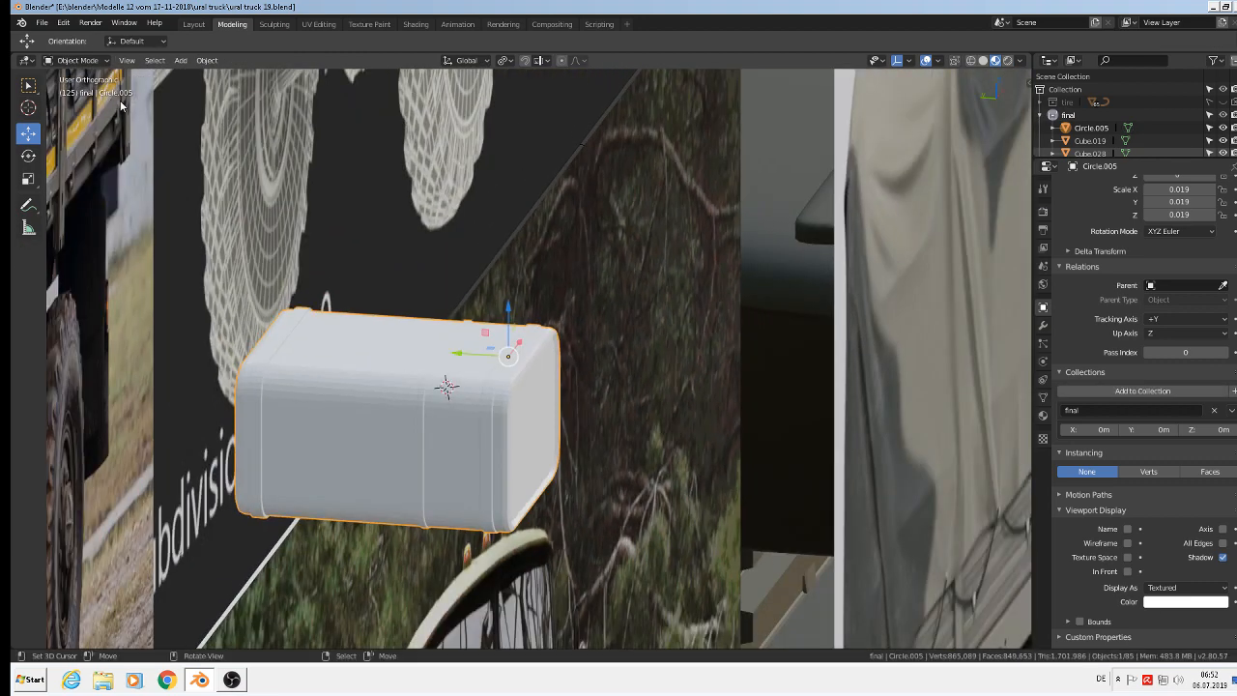
click(207, 60)
click(249, 321)
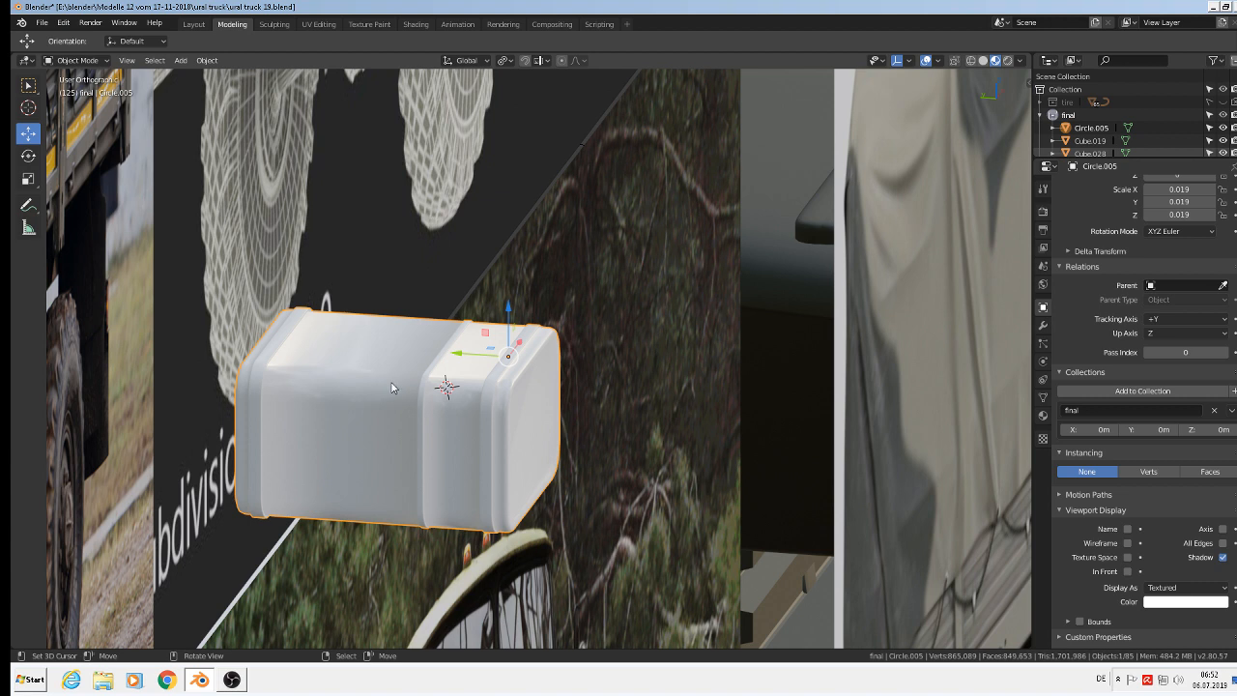
middle_drag(486, 388, 416, 381)
scroll(415, 381, up, 2)
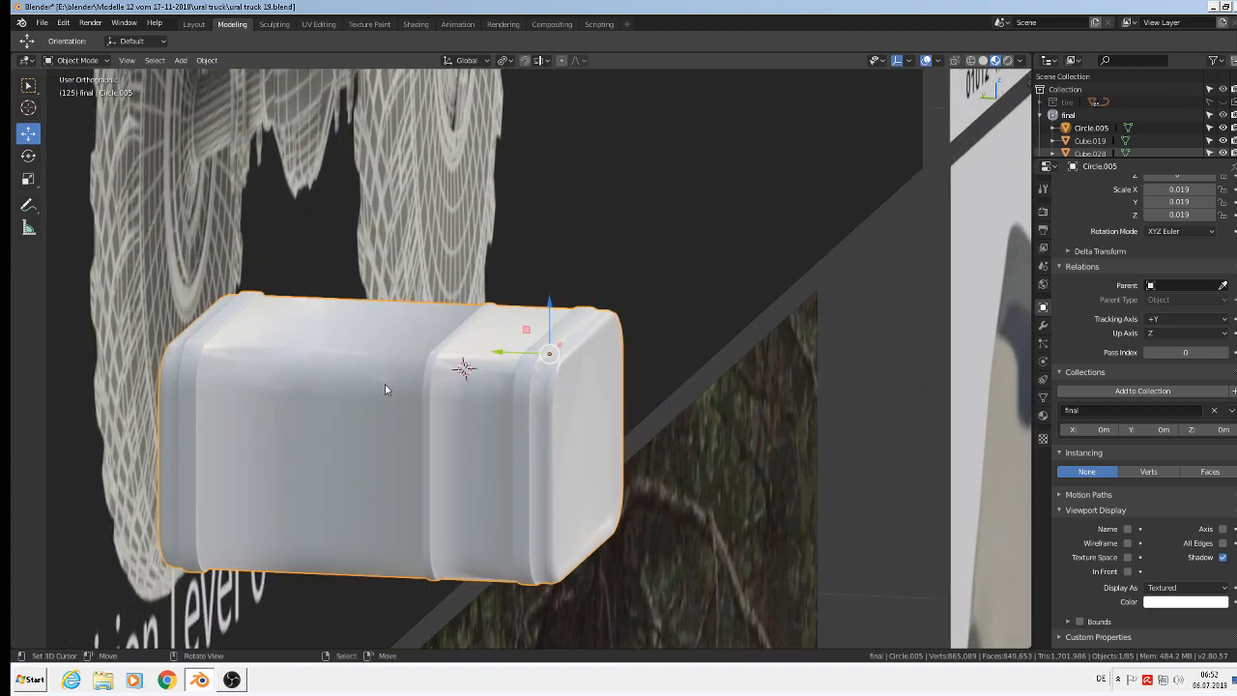
Add loop cuts on the body against the middle band and the -Y end band, with slide factors of 0.988 and 0.974.
key(Tab)
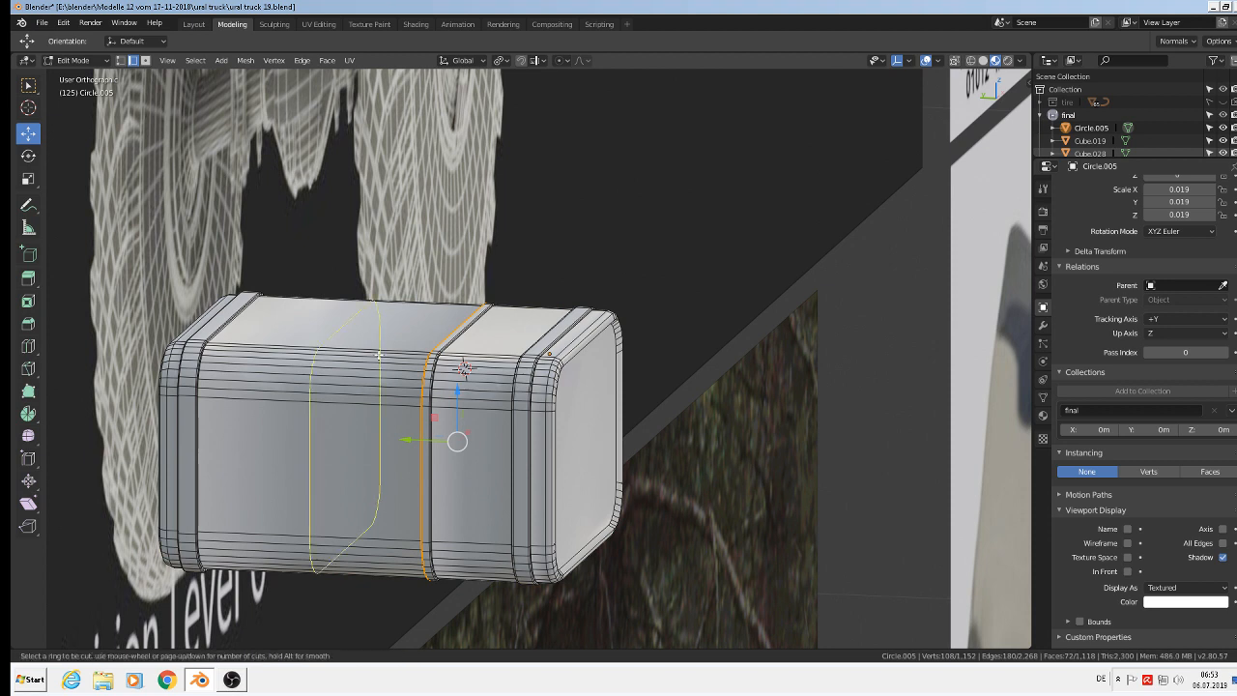
key(g)
key(g)
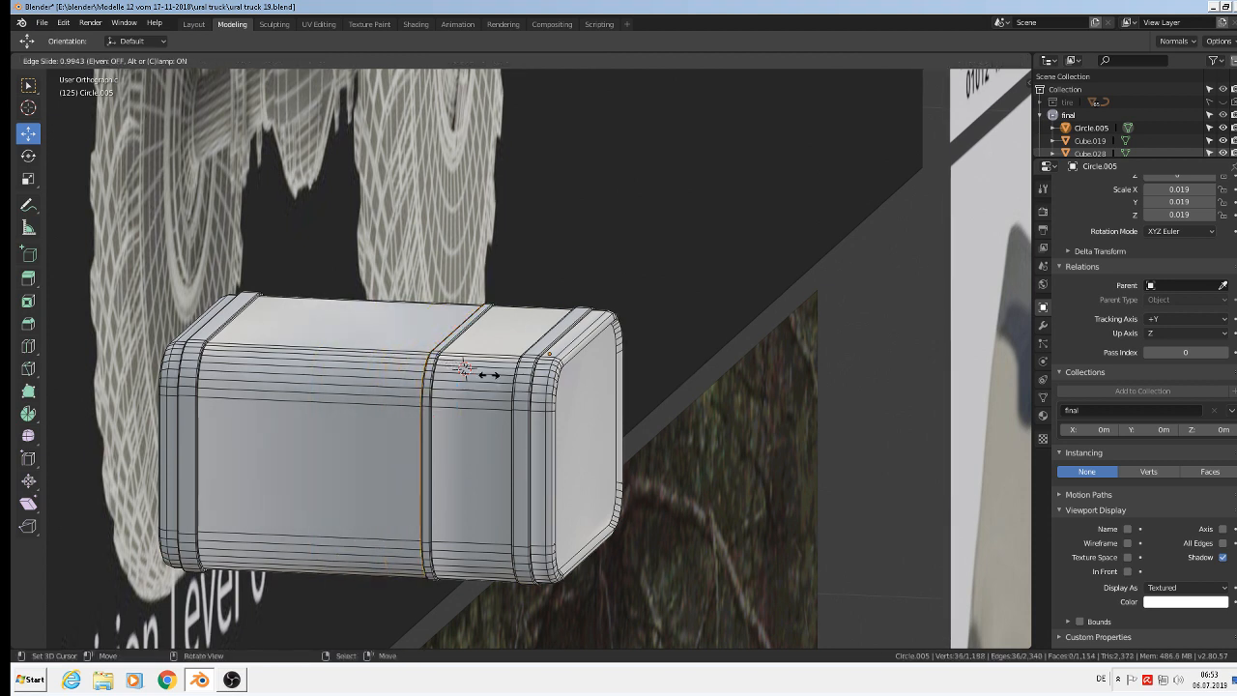
click(488, 374)
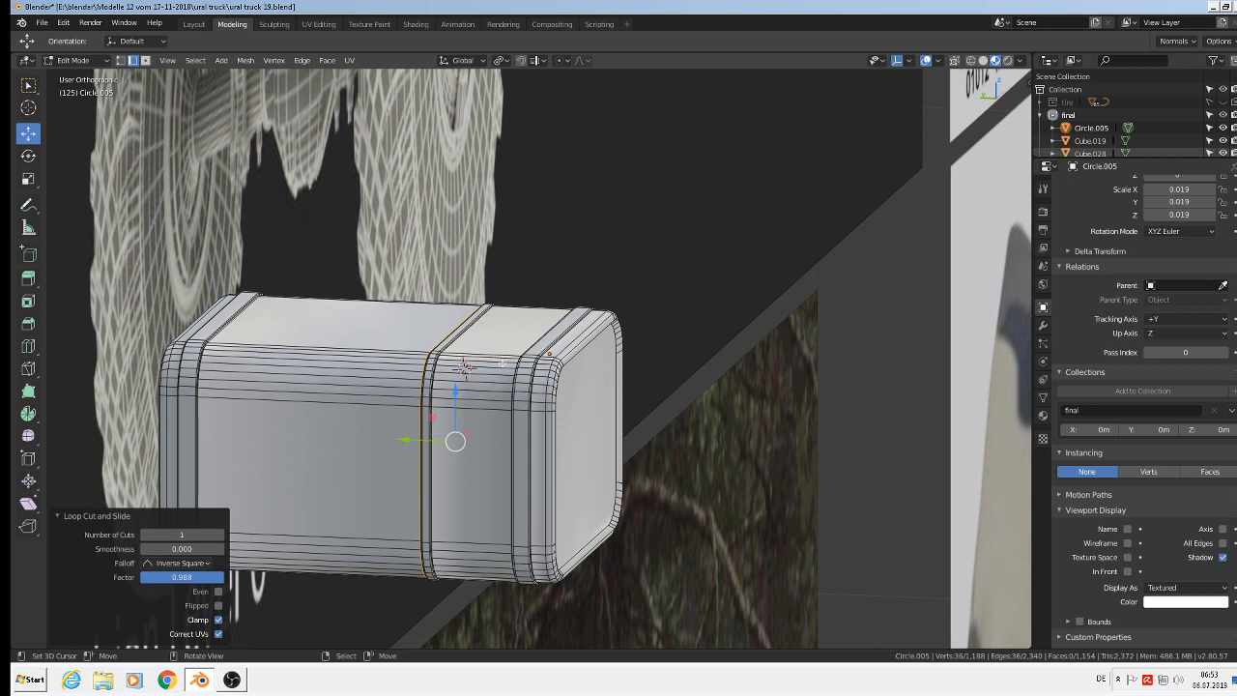
key(ctrl+r)
click(503, 359)
click(517, 387)
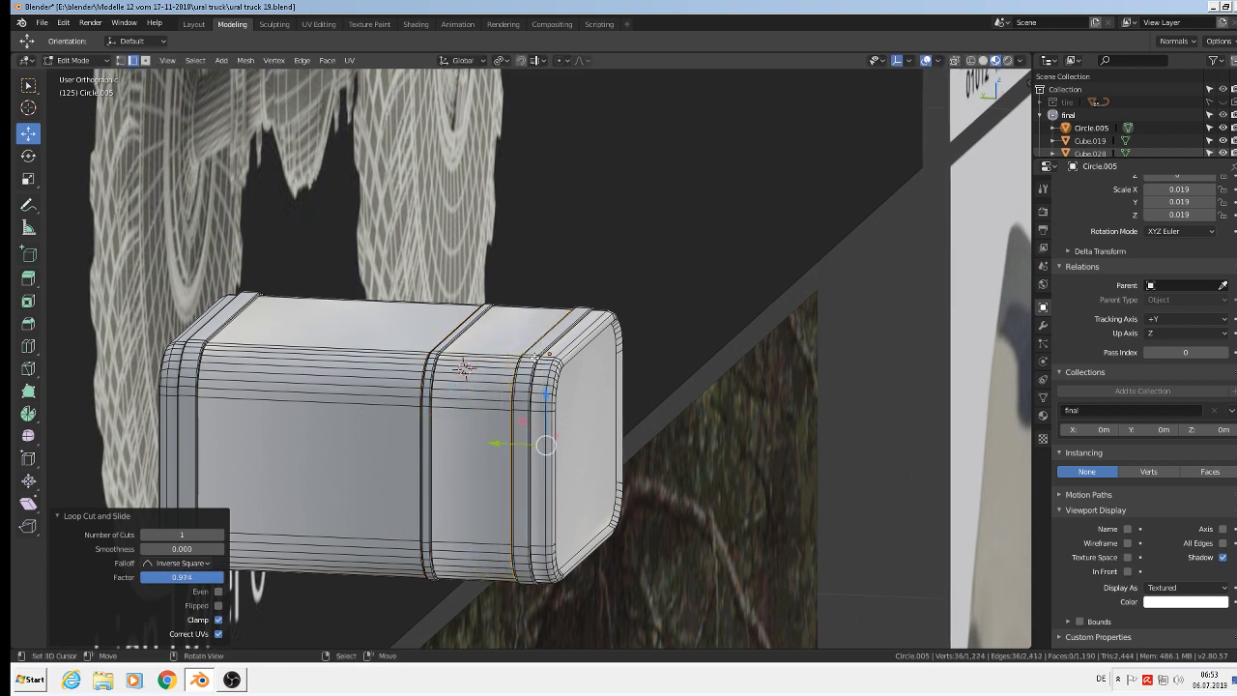
key(Tab)
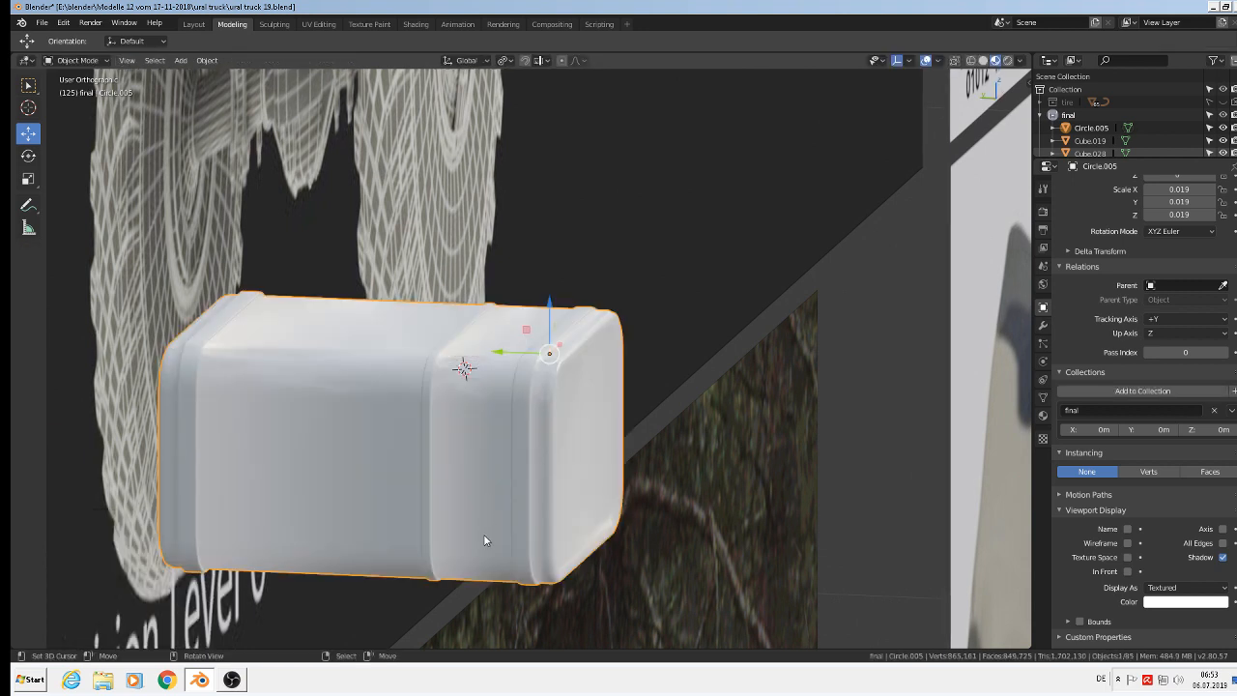
Add a single loop cut around the tank between its +Y end and the adjacent raised band, with a slide factor of -0.900.
middle_drag(191, 375, 303, 367)
scroll(226, 384, up, 2)
key(Tab)
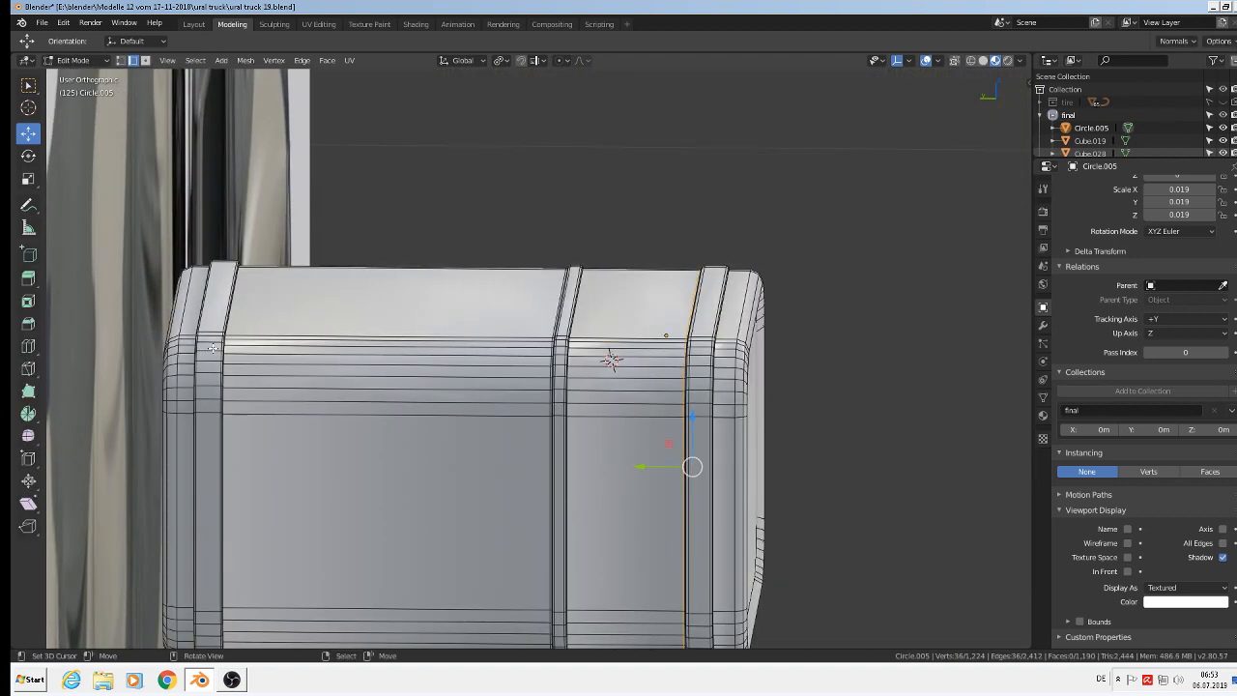
scroll(213, 348, up, 2)
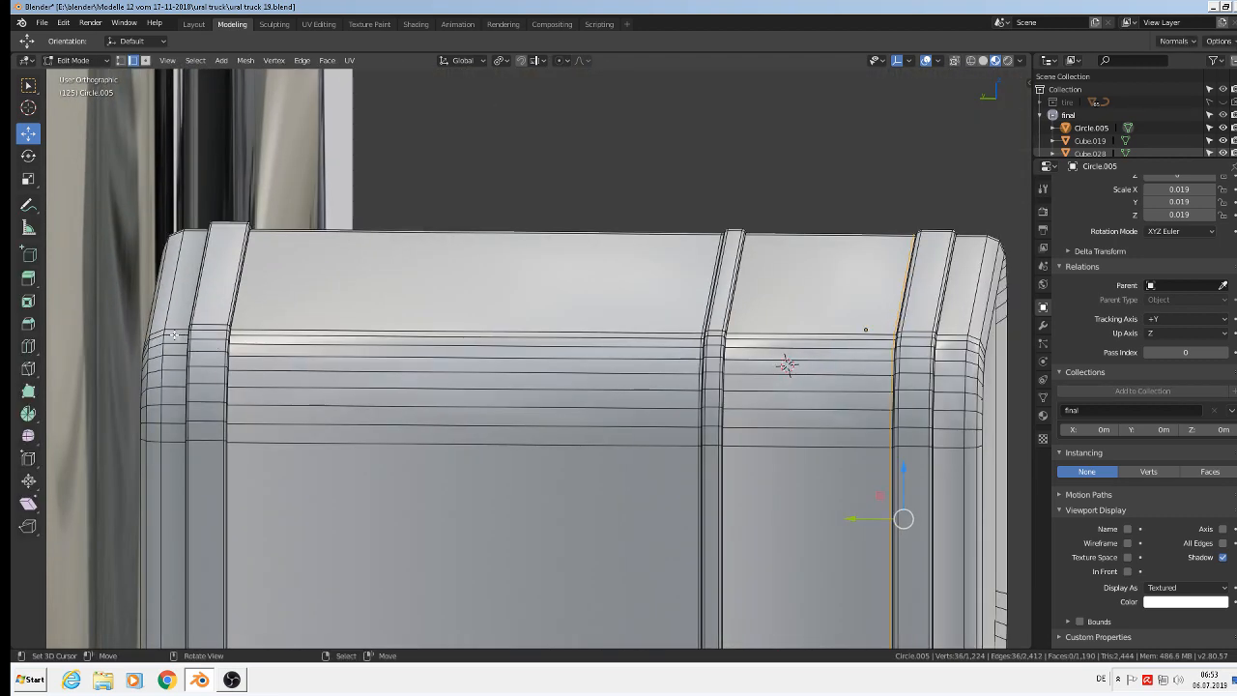
alt+click(174, 335)
key(g)
key(g)
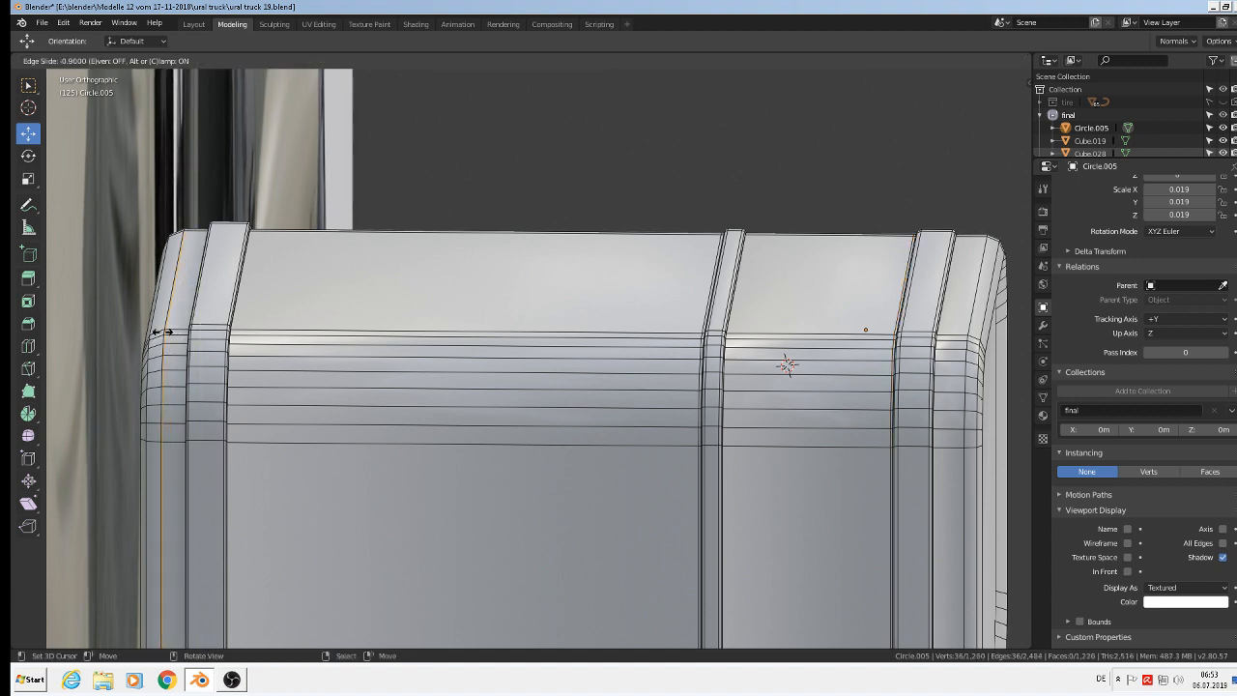
click(164, 332)
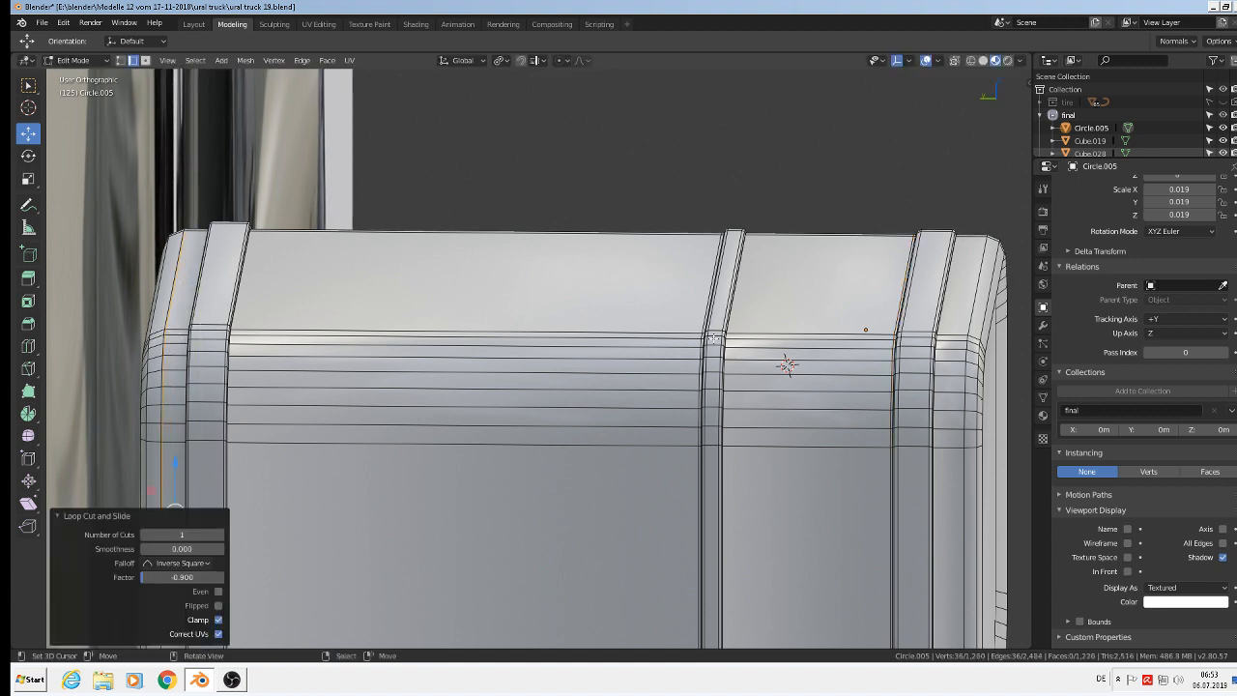
Return to Object Mode and examine the tank's smooth shading around the bands and ends, comparing its shape with the reference photo.
key(Tab)
scroll(924, 380, down, 6)
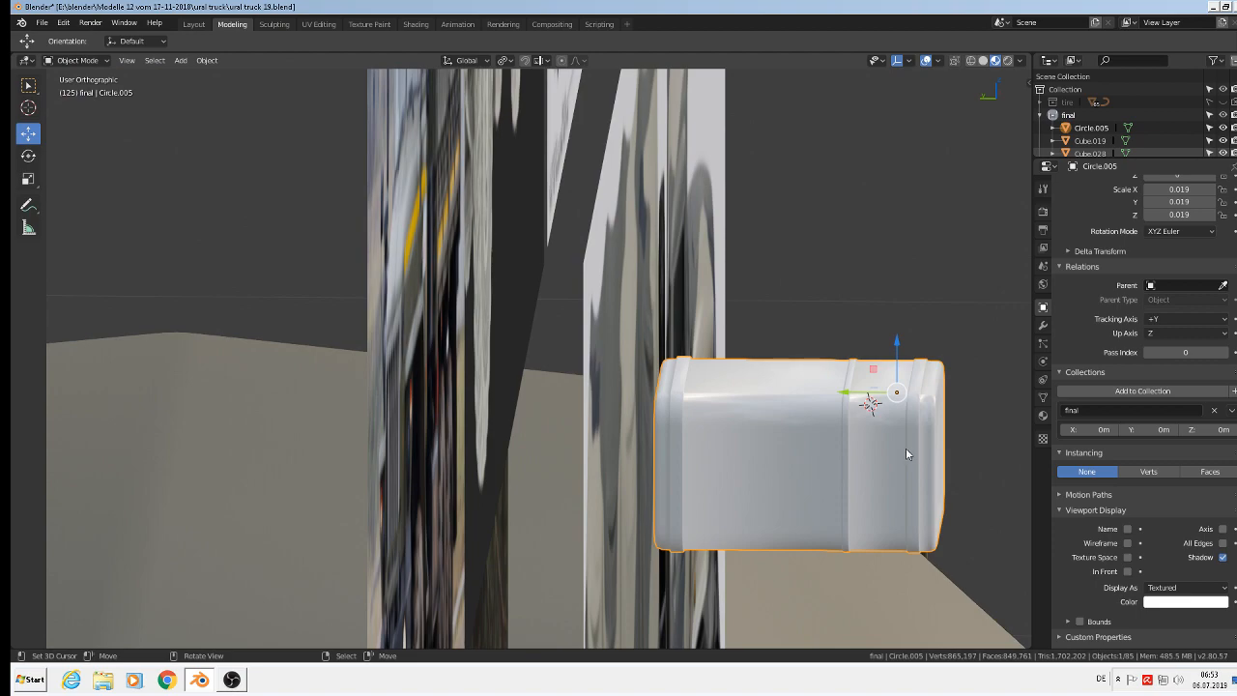
scroll(693, 377, up, 2)
scroll(635, 410, up, 2)
scroll(650, 415, down, 5)
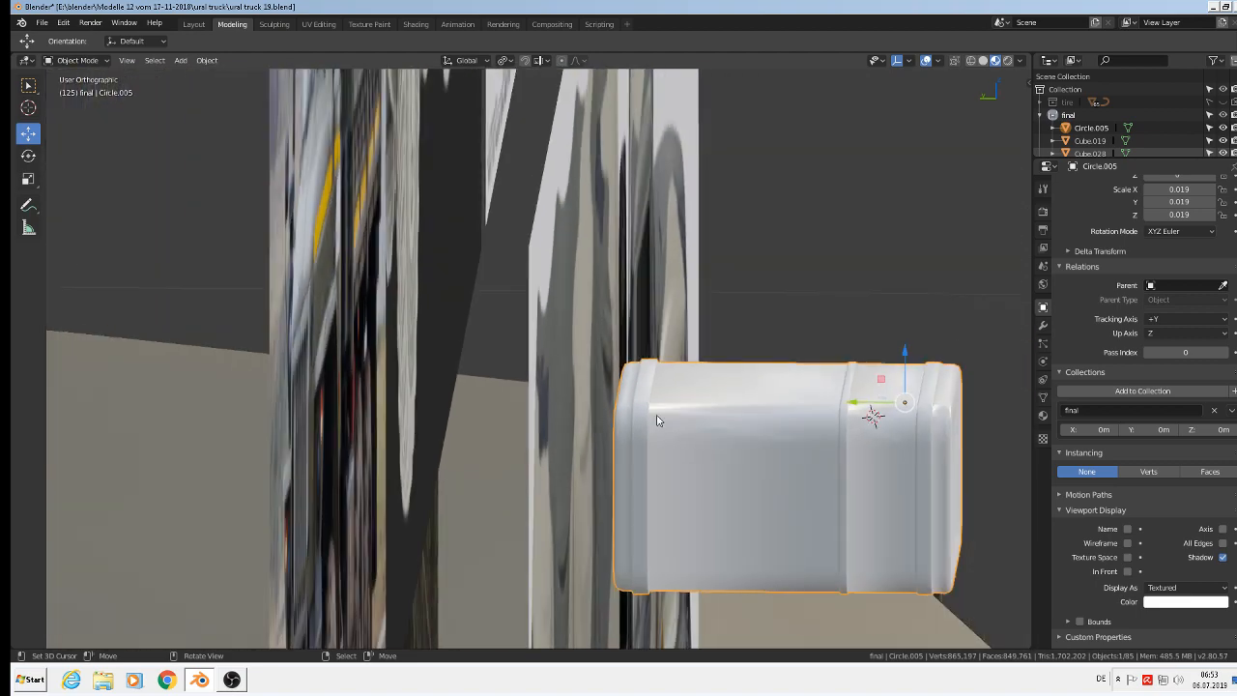
middle_drag(831, 453, 782, 471)
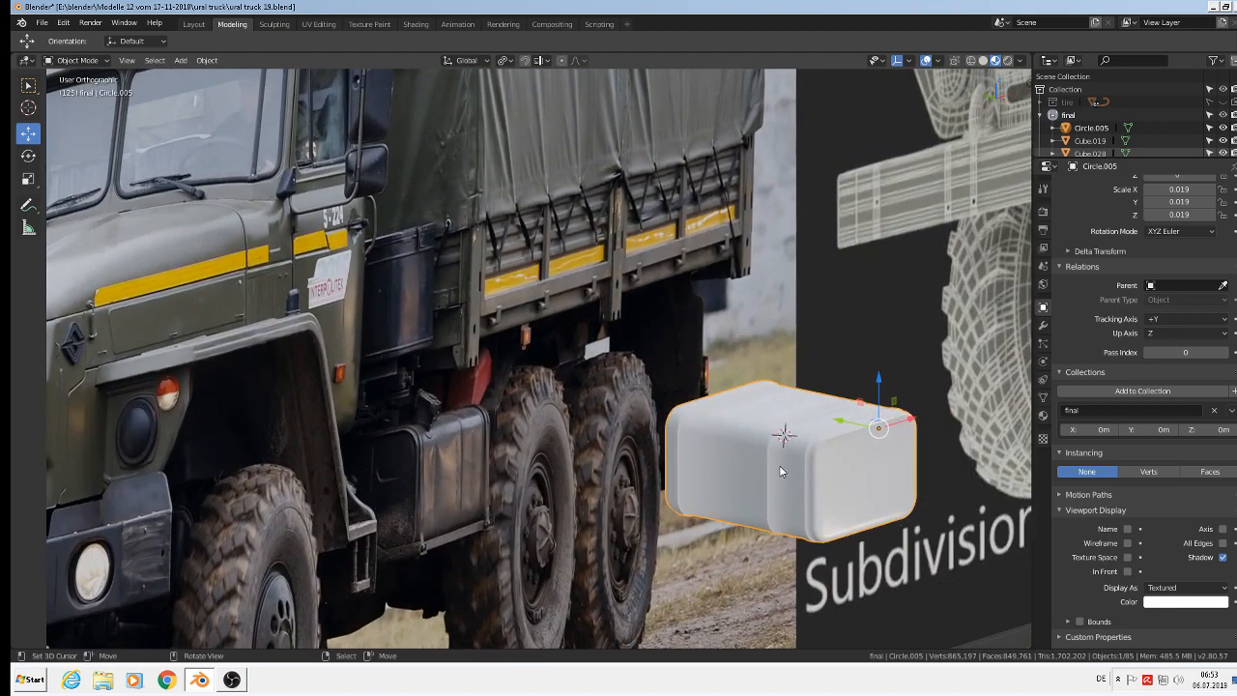
scroll(774, 474, up, 5)
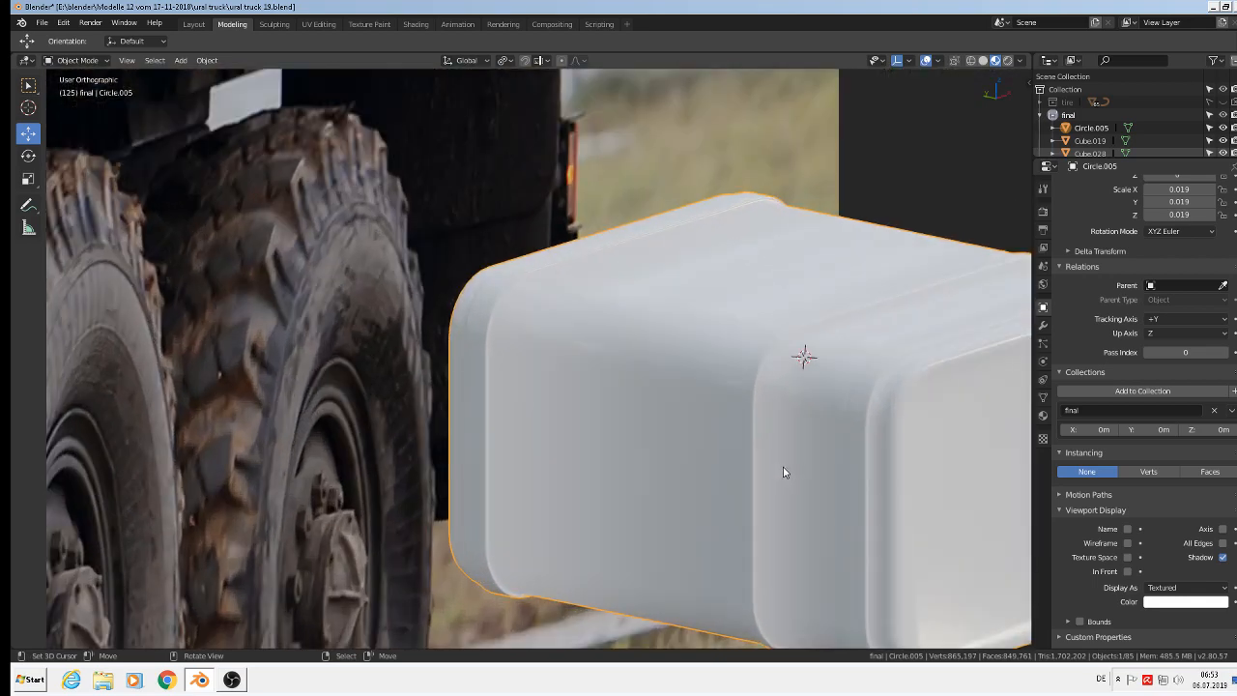
scroll(783, 466, down, 2)
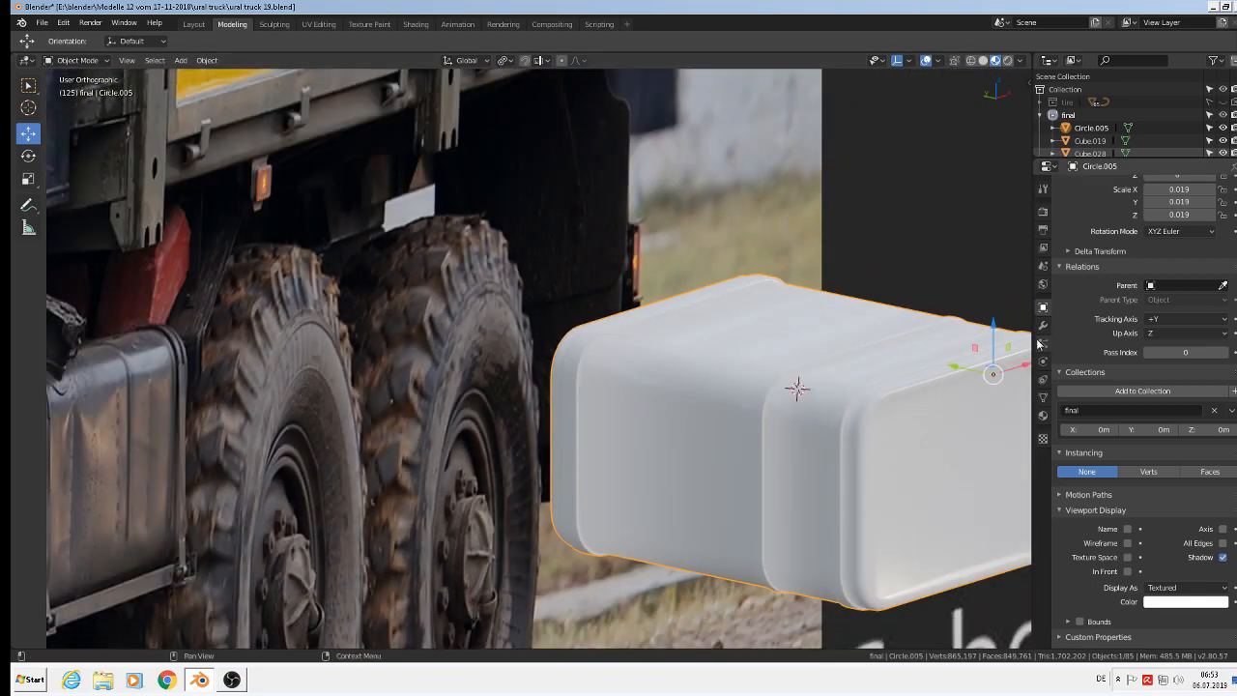
Open the list of modifiers that can be added to the fuel tank.
click(1043, 325)
click(1083, 185)
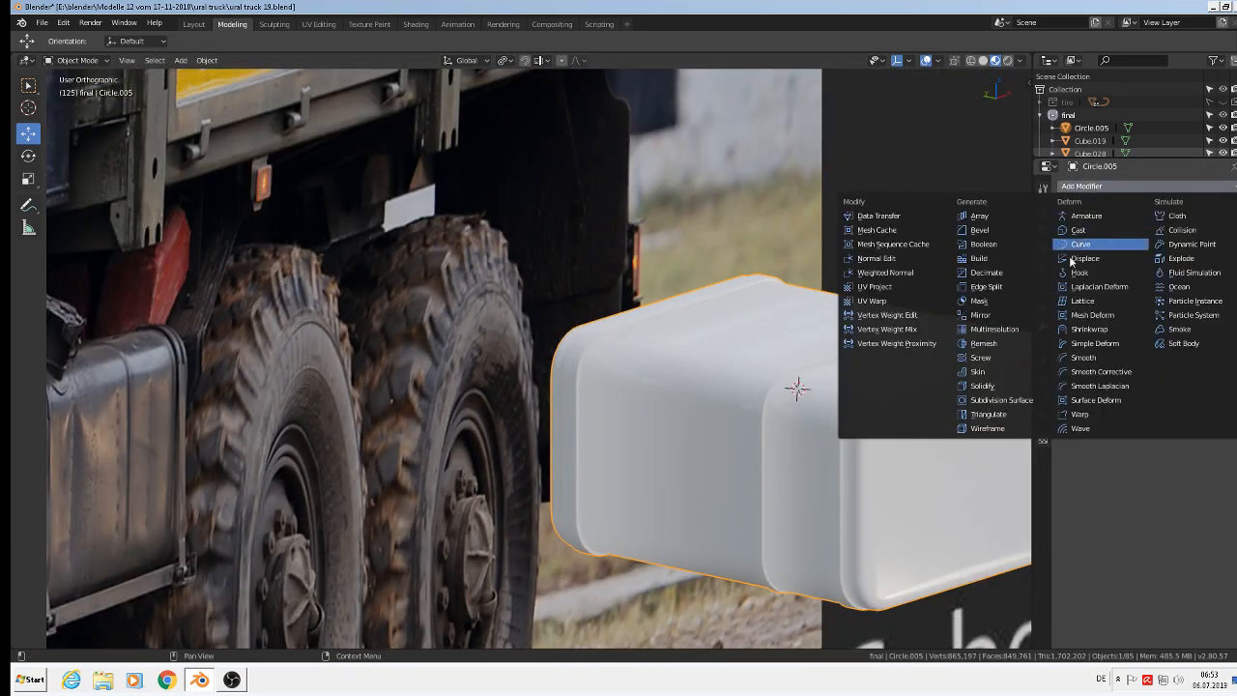
Add an Edge Split modifier to the fuel tank and rotate the tank 180° about the global Z axis.
click(1018, 288)
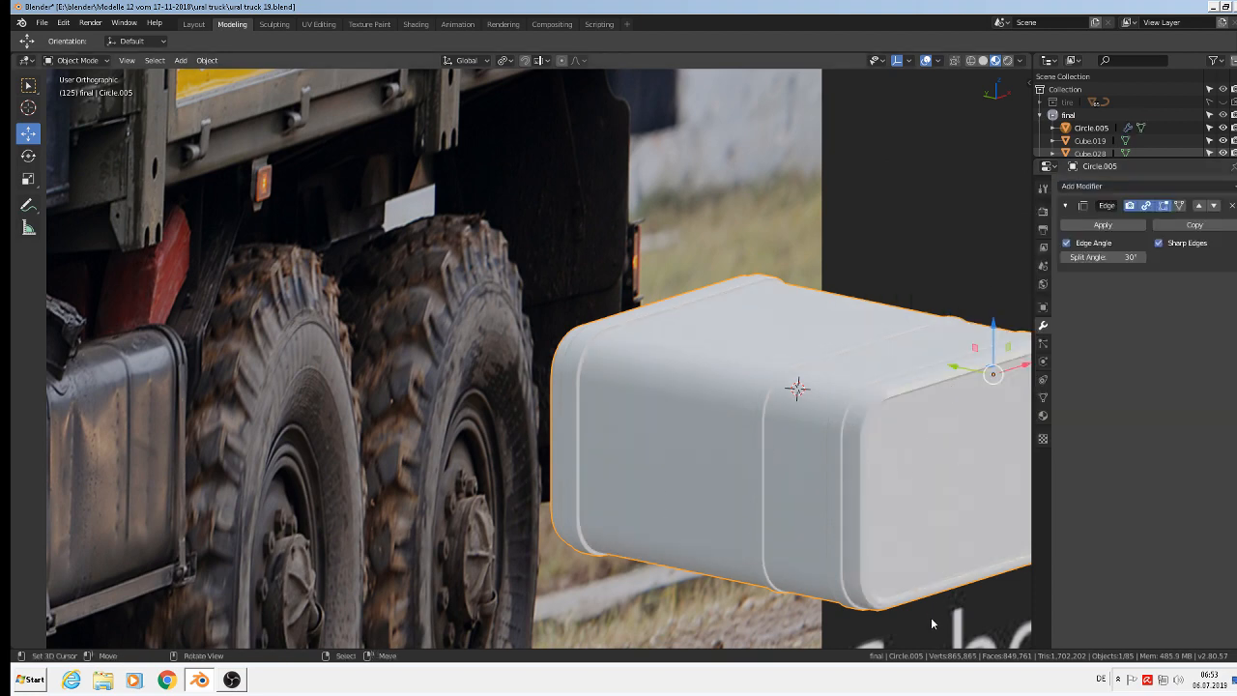
scroll(848, 433, down, 4)
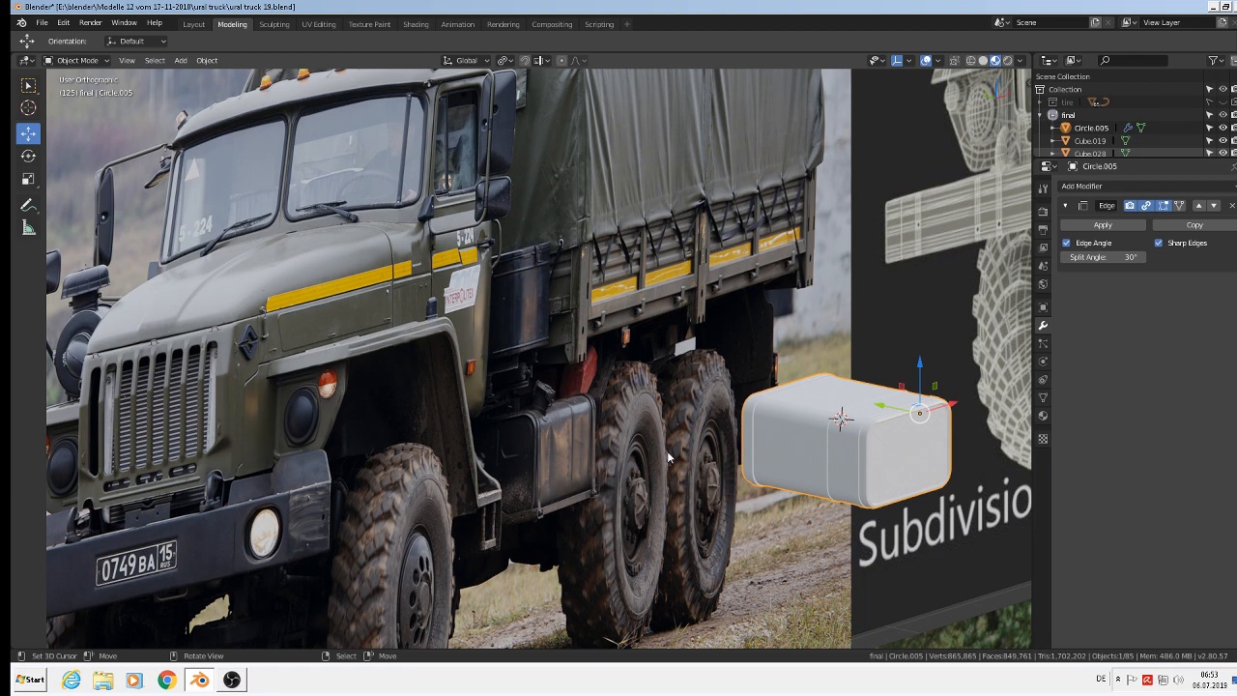
text(rz)
text(180)
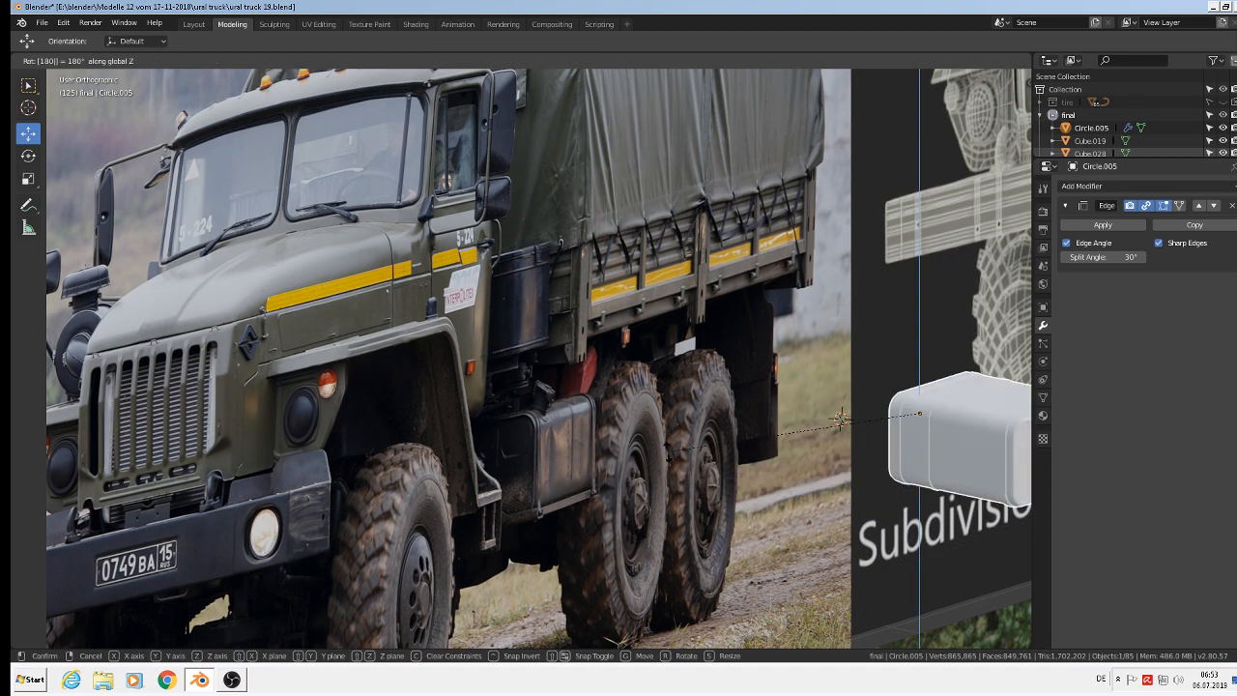
key(Return)
Rotate the tank a further 90° about global Z and move it about -0.09 m along X.
middle_drag(868, 474, 792, 471)
text(rz)
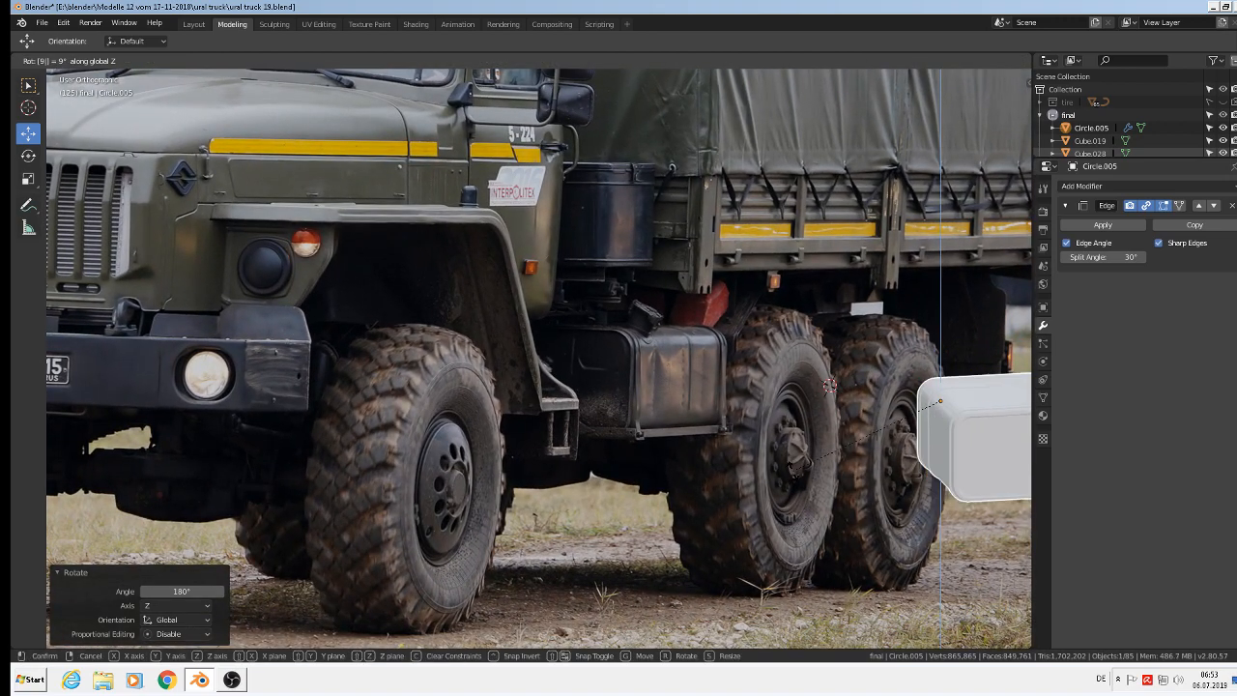
text(90)
key(Return)
scroll(952, 420, up, 1)
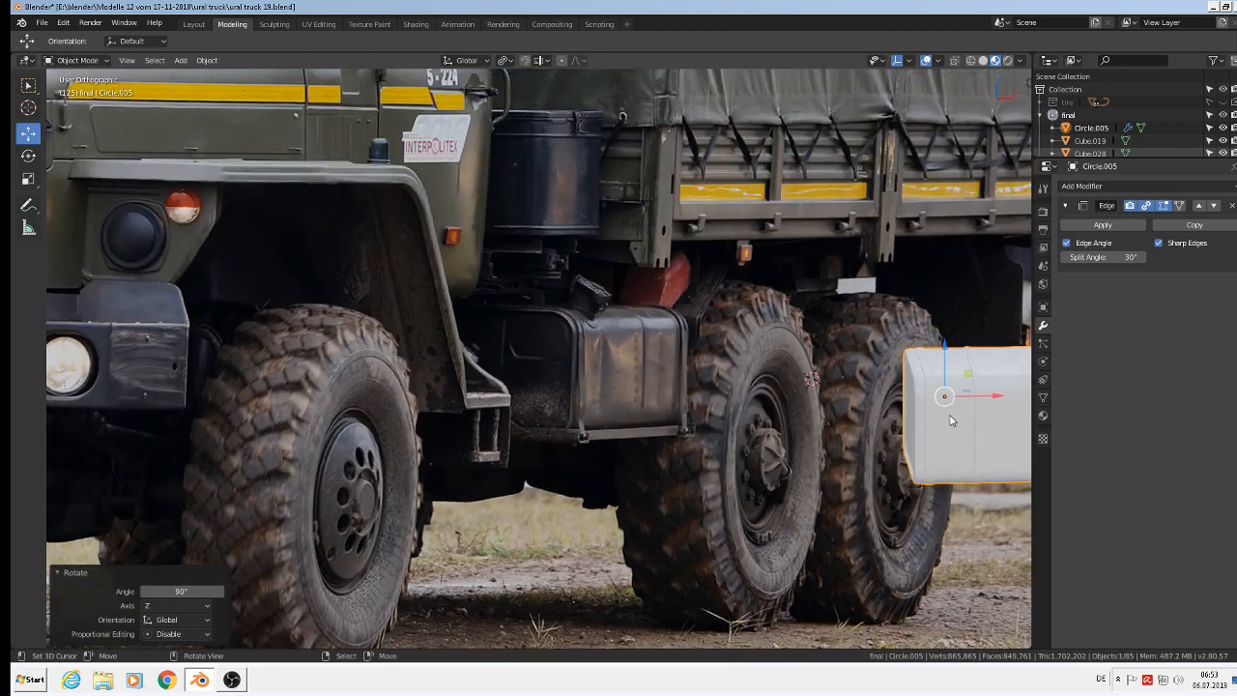
shift+middle_drag(946, 420, 776, 415)
drag(820, 395, 712, 389)
scroll(426, 313, up, 3)
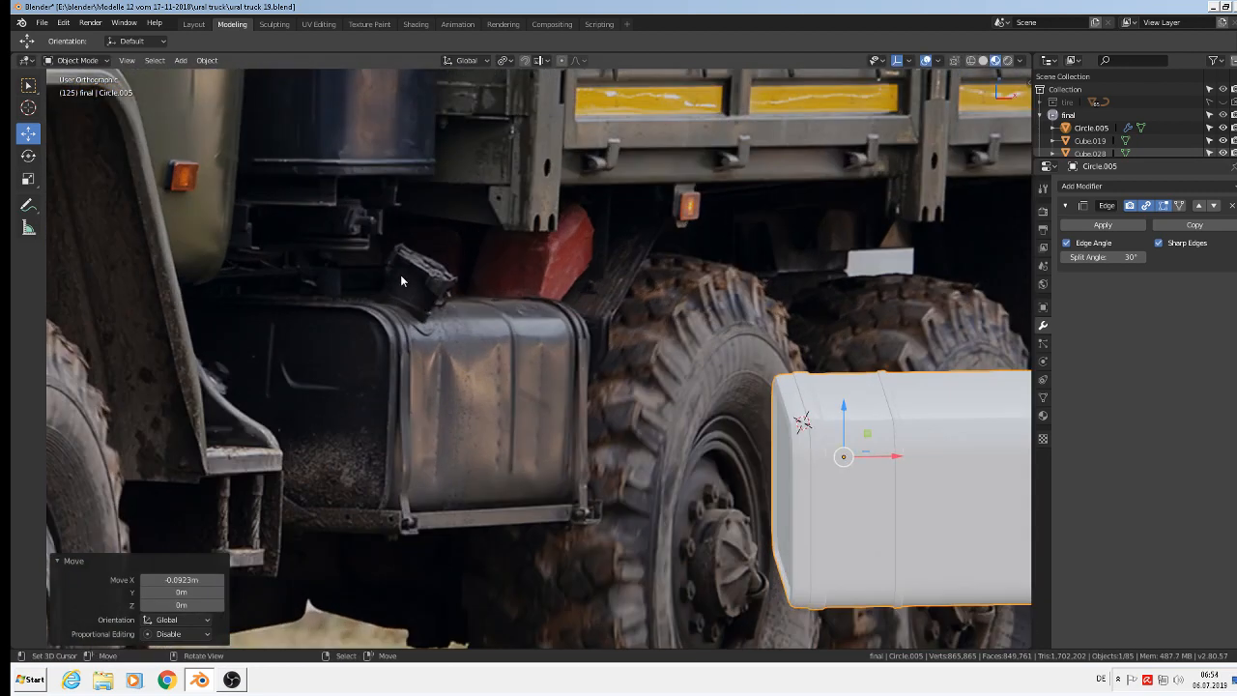
Place the 3D cursor at the reference tank's filler neck and add a mesh circle there, scaled down to the neck's width.
shift+right_click(408, 299)
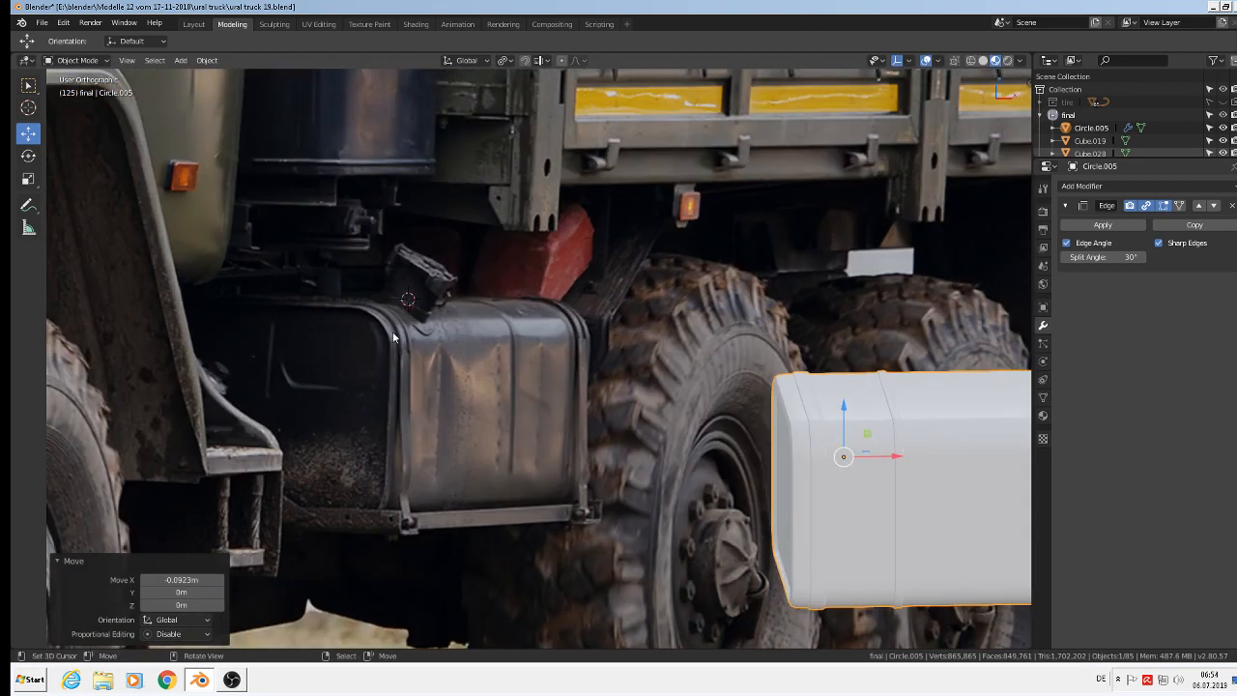
click(190, 61)
mouse_move(198, 85)
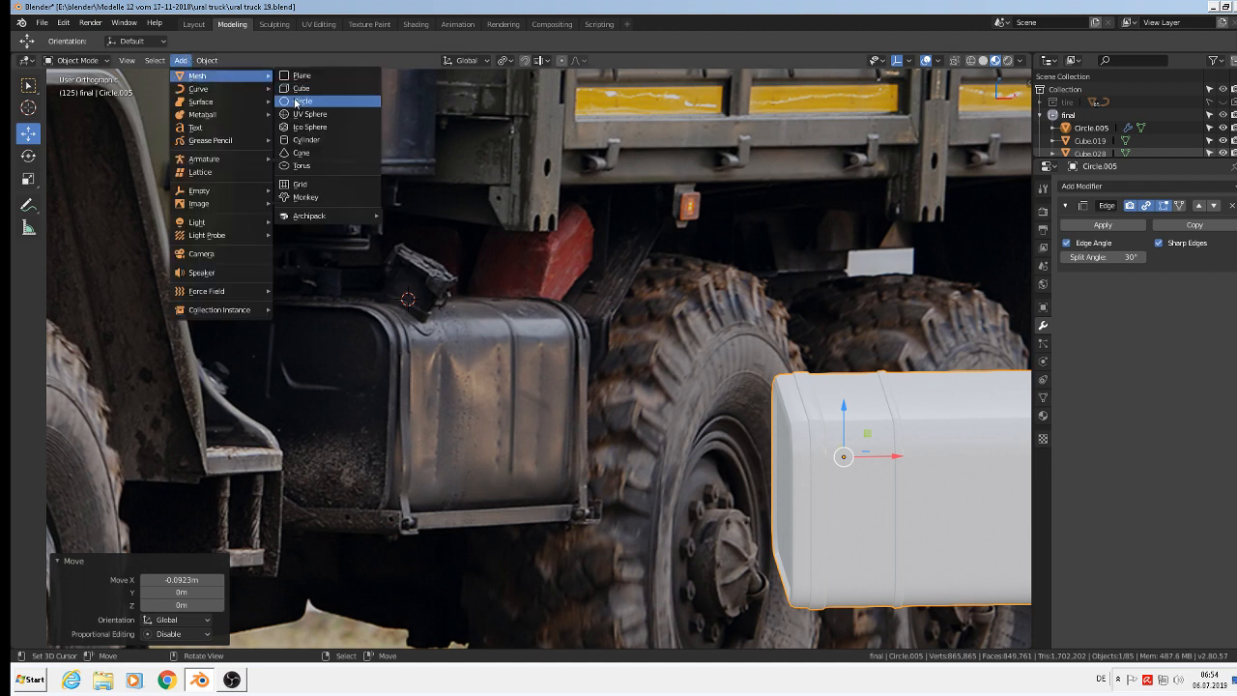
click(299, 103)
key(s)
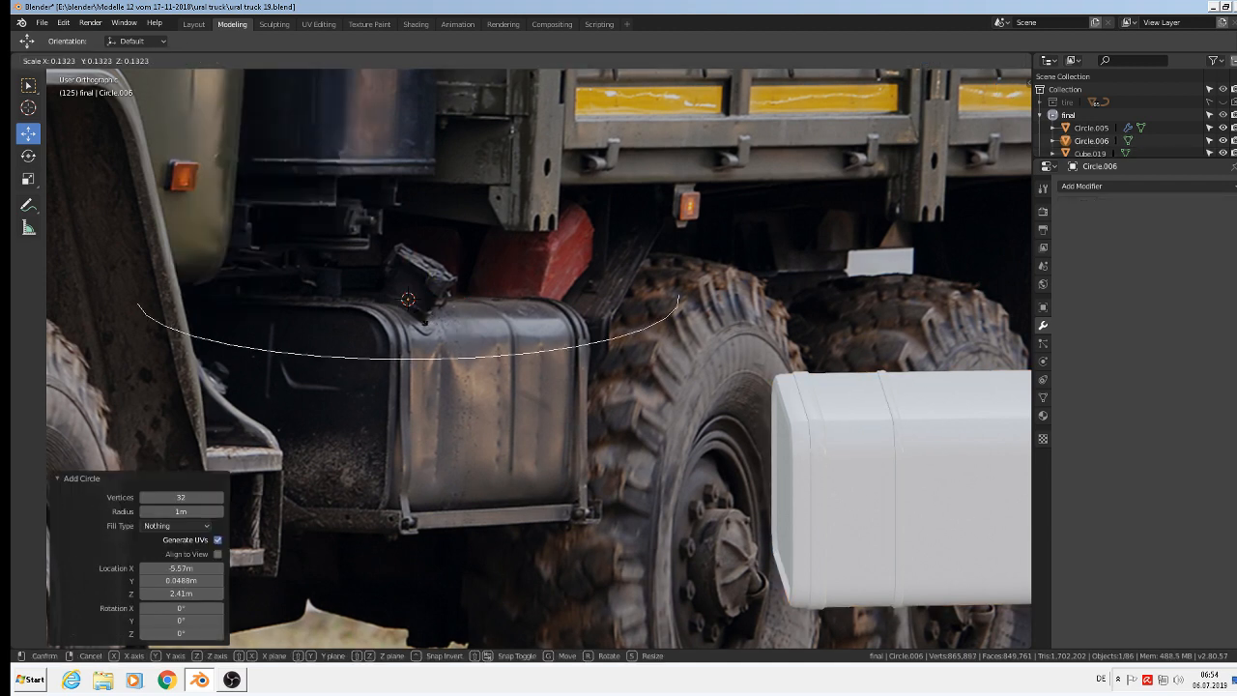
click(462, 329)
key(s)
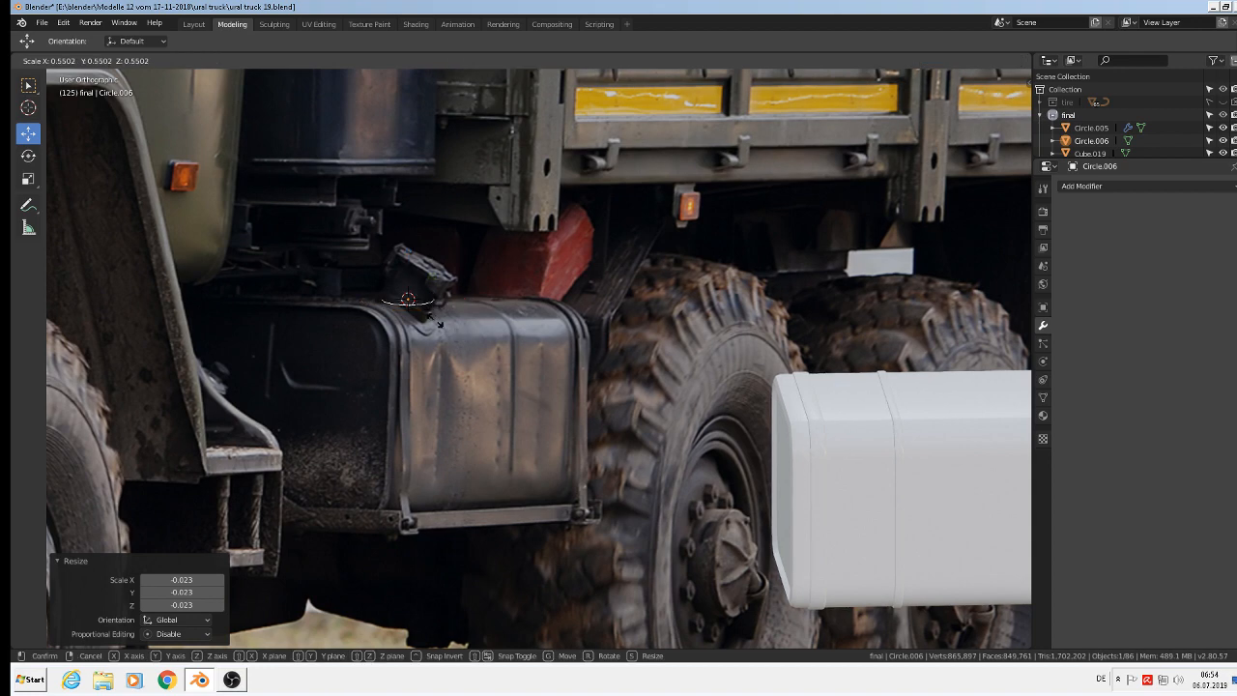
click(425, 308)
Move the circle down along Z and about -0.056 m along Y, onto the front of the reference tank.
scroll(423, 306, up, 1)
drag(408, 261, 408, 310)
middle_drag(433, 338, 498, 372)
drag(378, 330, 462, 382)
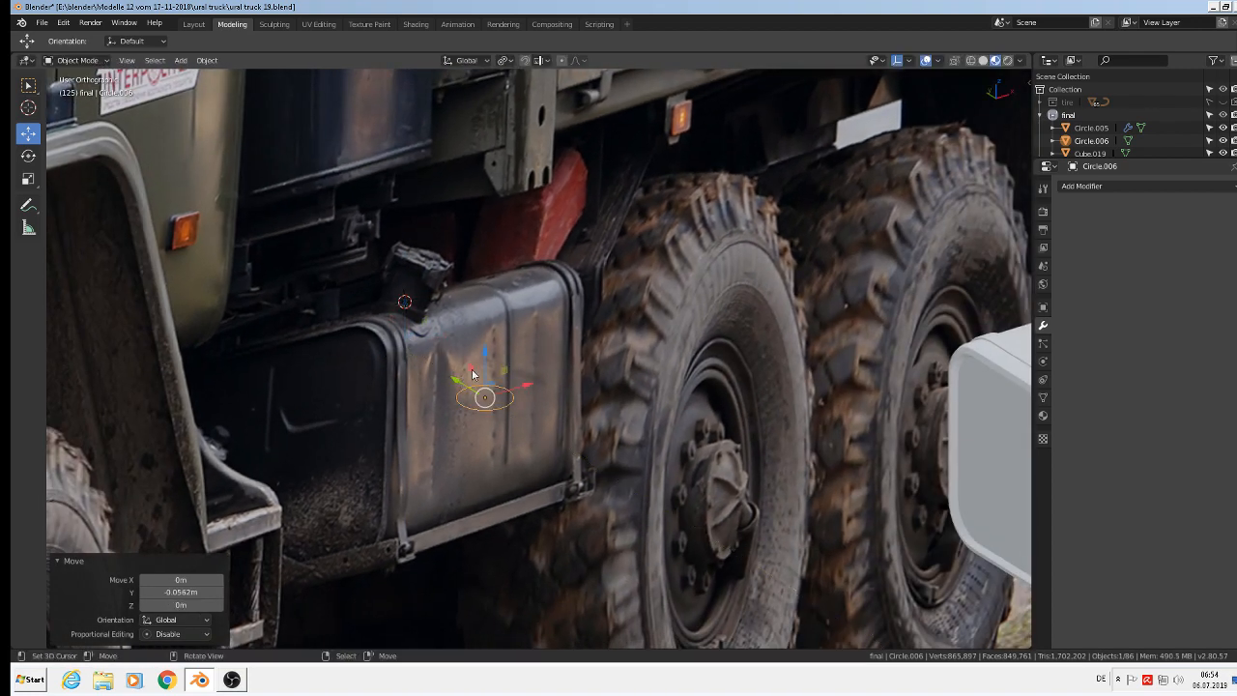
In front view, extrude the circle upward about 0.006 m to form the filler neck's base collar.
key(KP_1)
key(Tab)
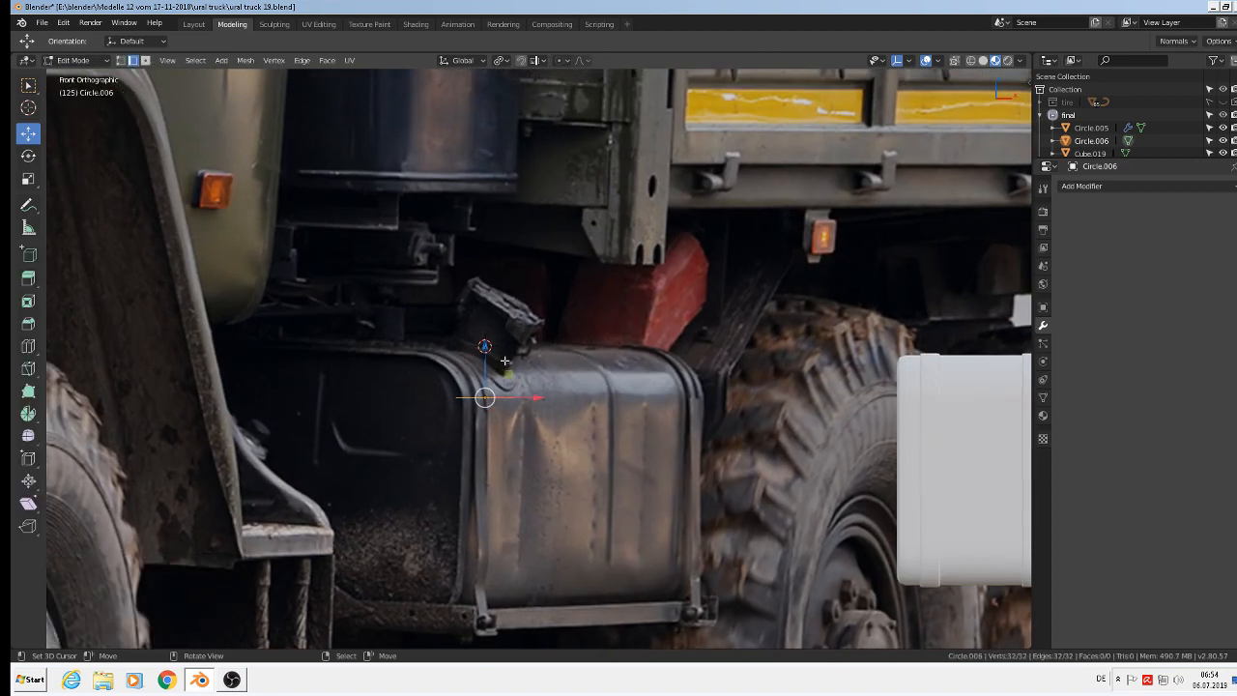
key(e)
right_click(500, 364)
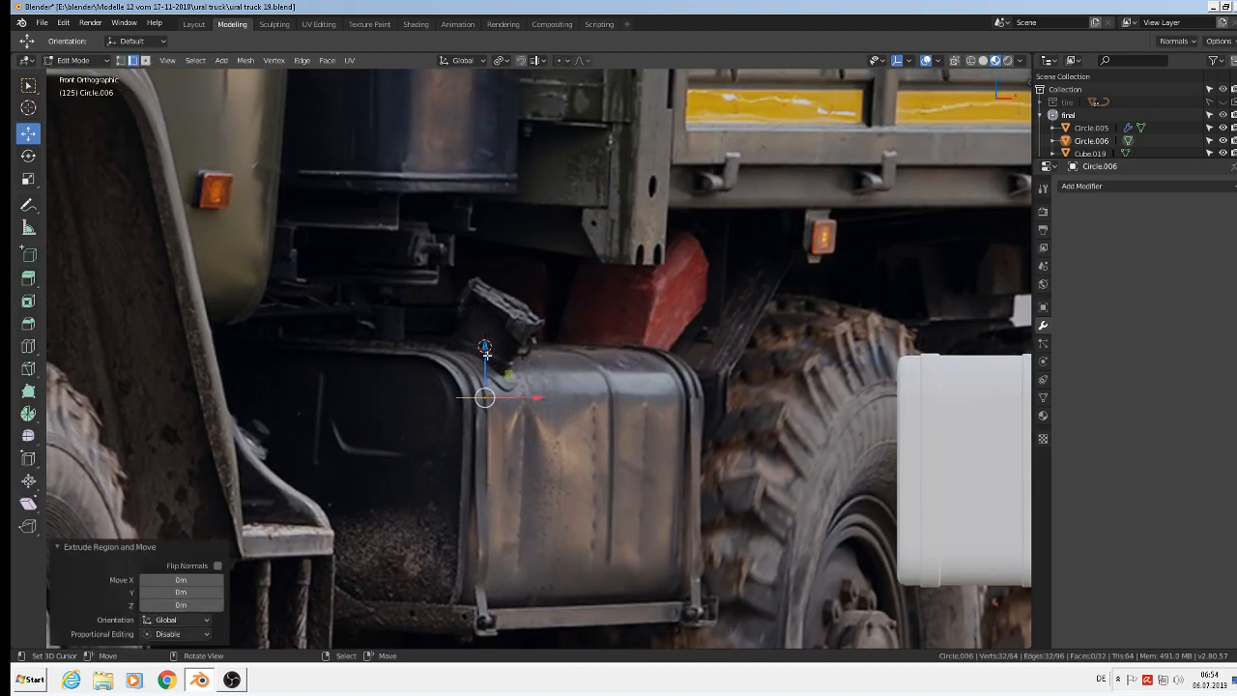
key(g)
key(z)
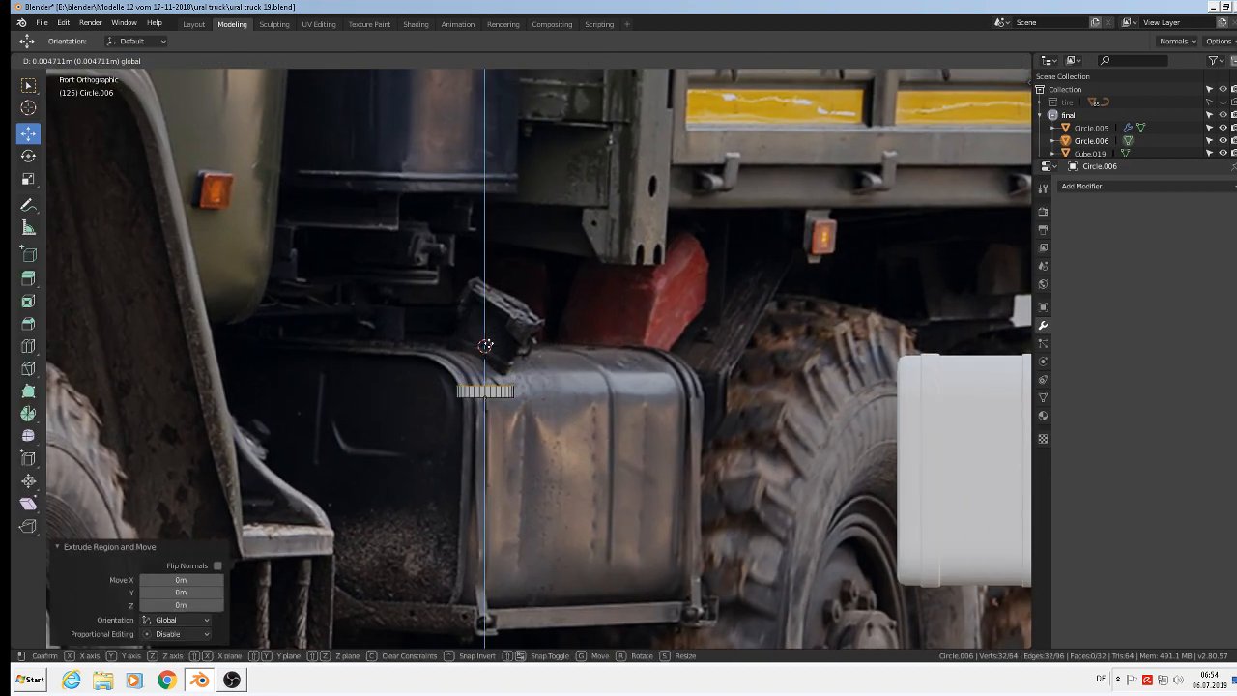
click(485, 345)
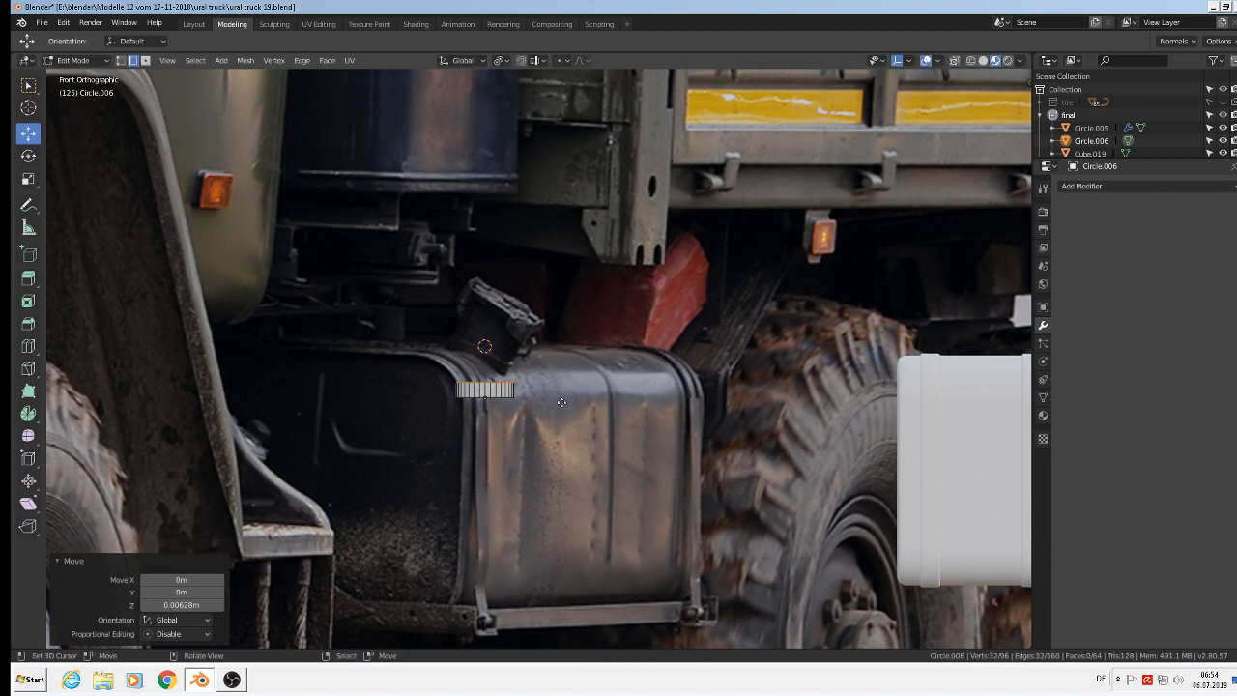
Scale the collar's upper loop slightly inward and extrude it up about 0.016 m for the neck.
key(s)
click(555, 403)
key(e)
right_click(555, 403)
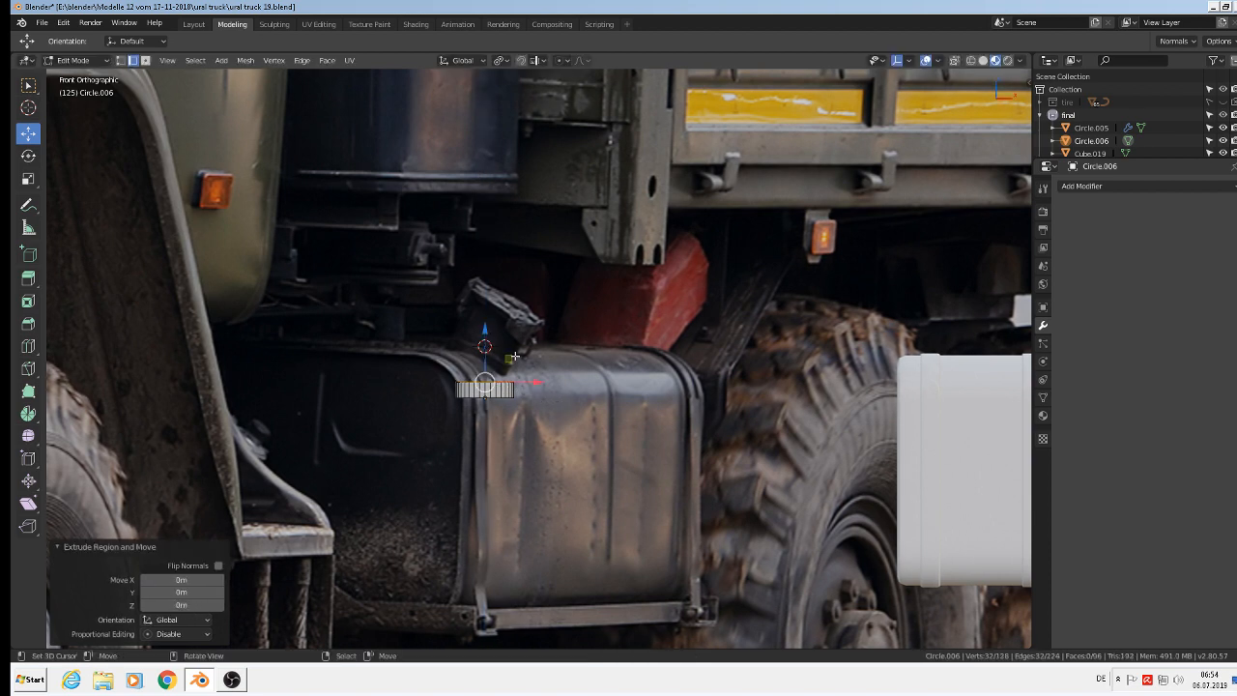
key(g)
key(z)
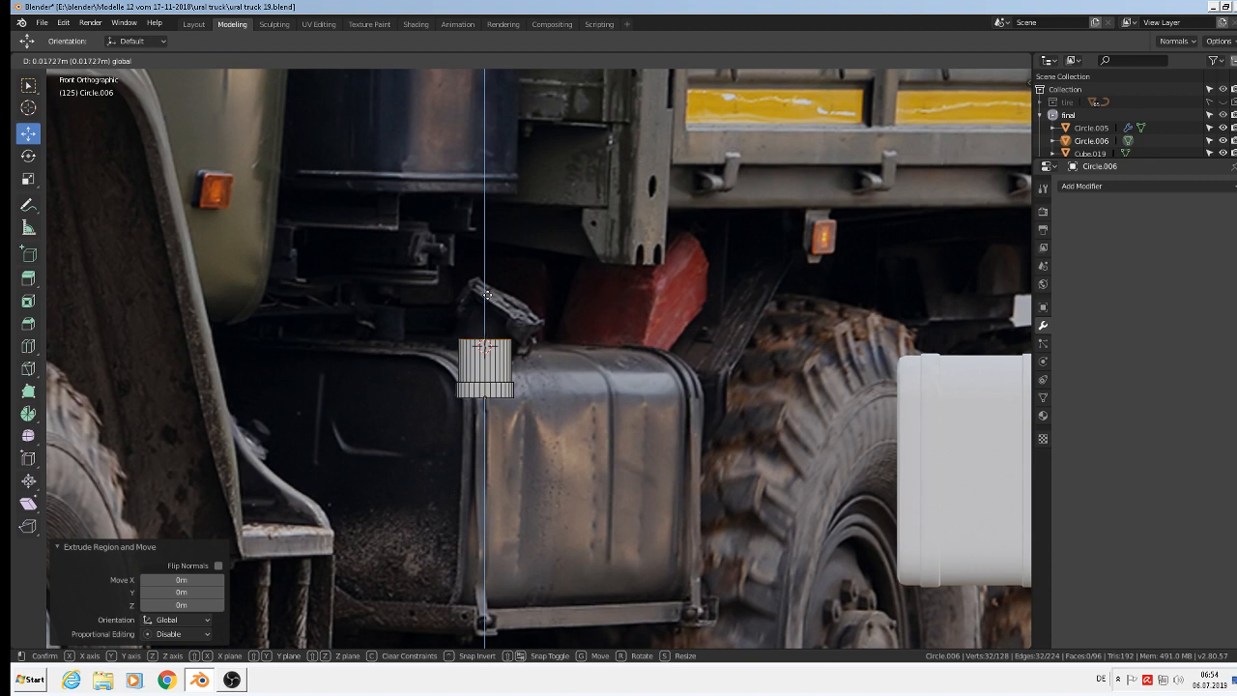
click(486, 298)
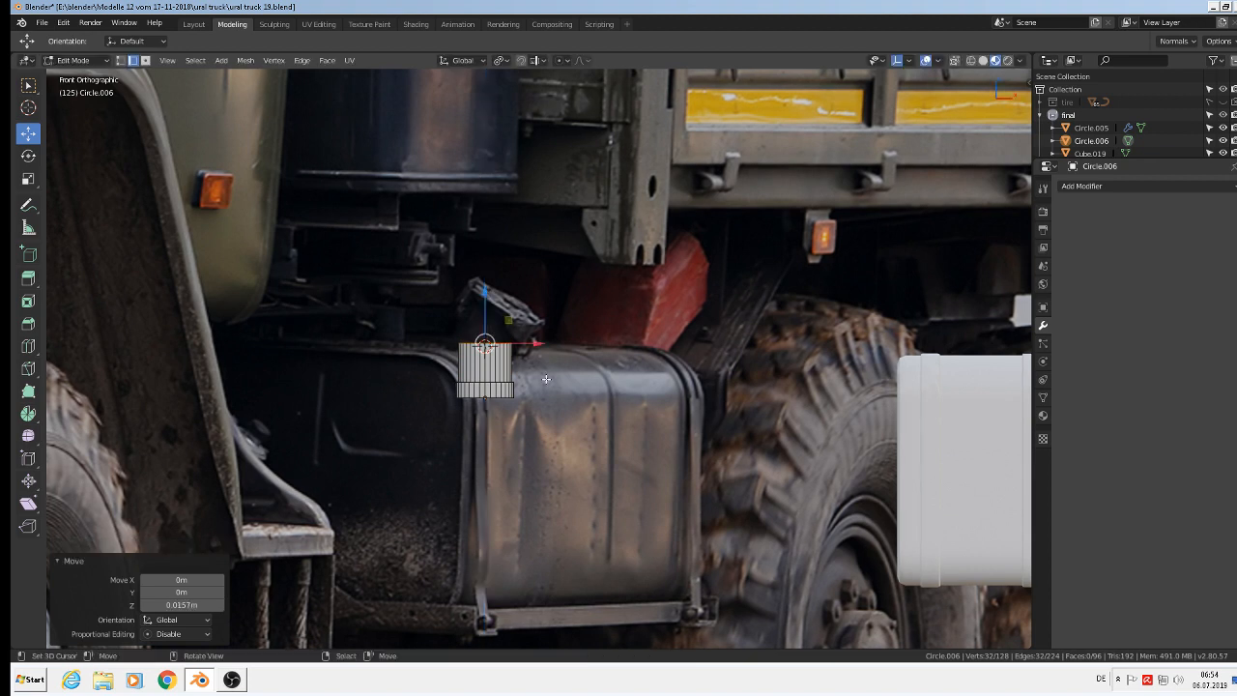
Extrude the neck's upper loop outward at scale 1.115 and raise it about 0.0044 m to form the cap's rim.
key(e)
key(s)
click(553, 383)
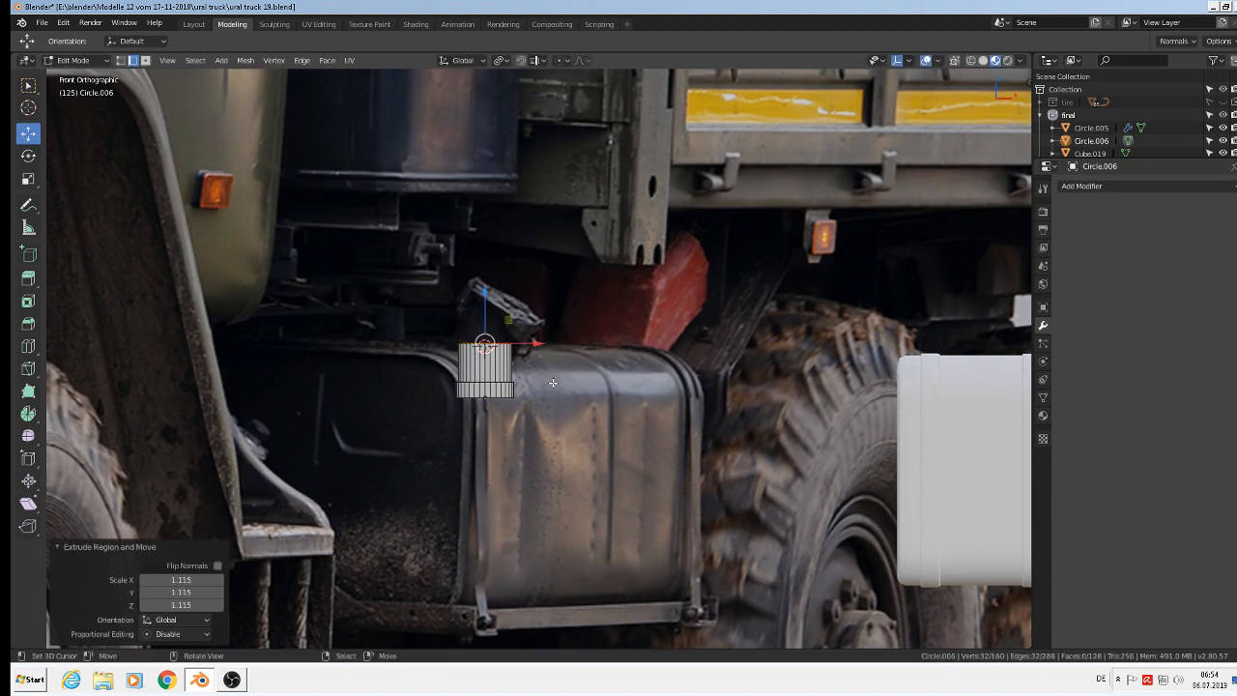
key(e)
key(z)
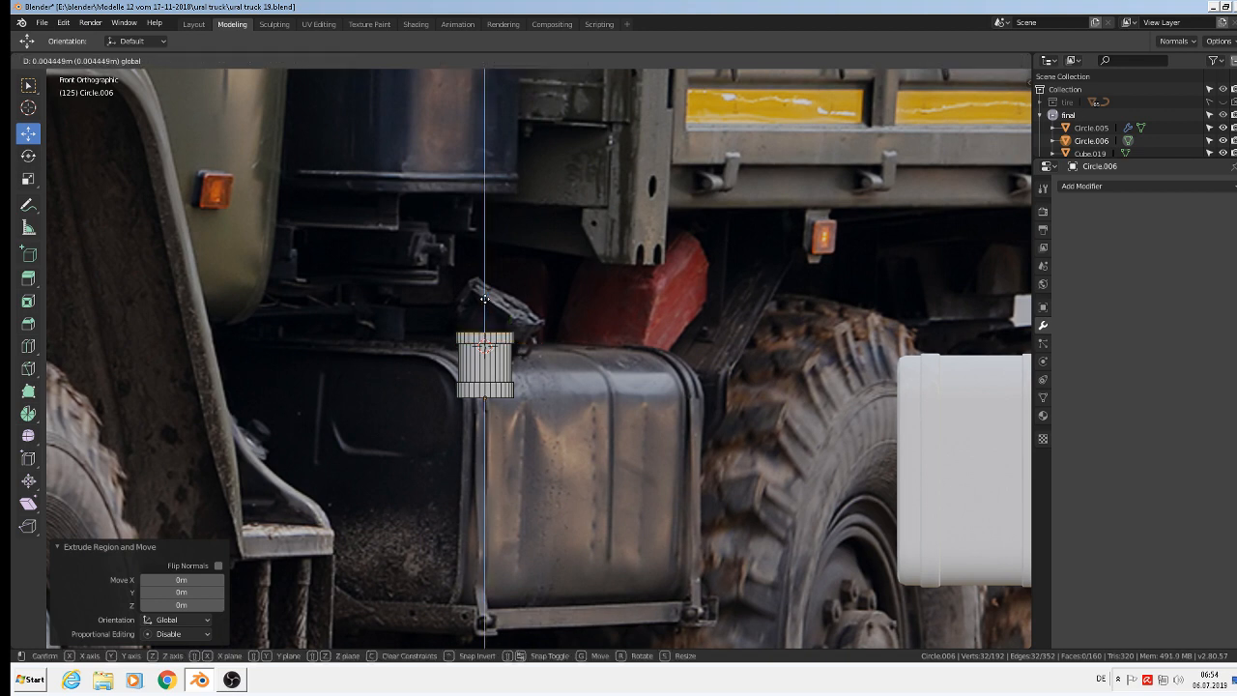
click(484, 299)
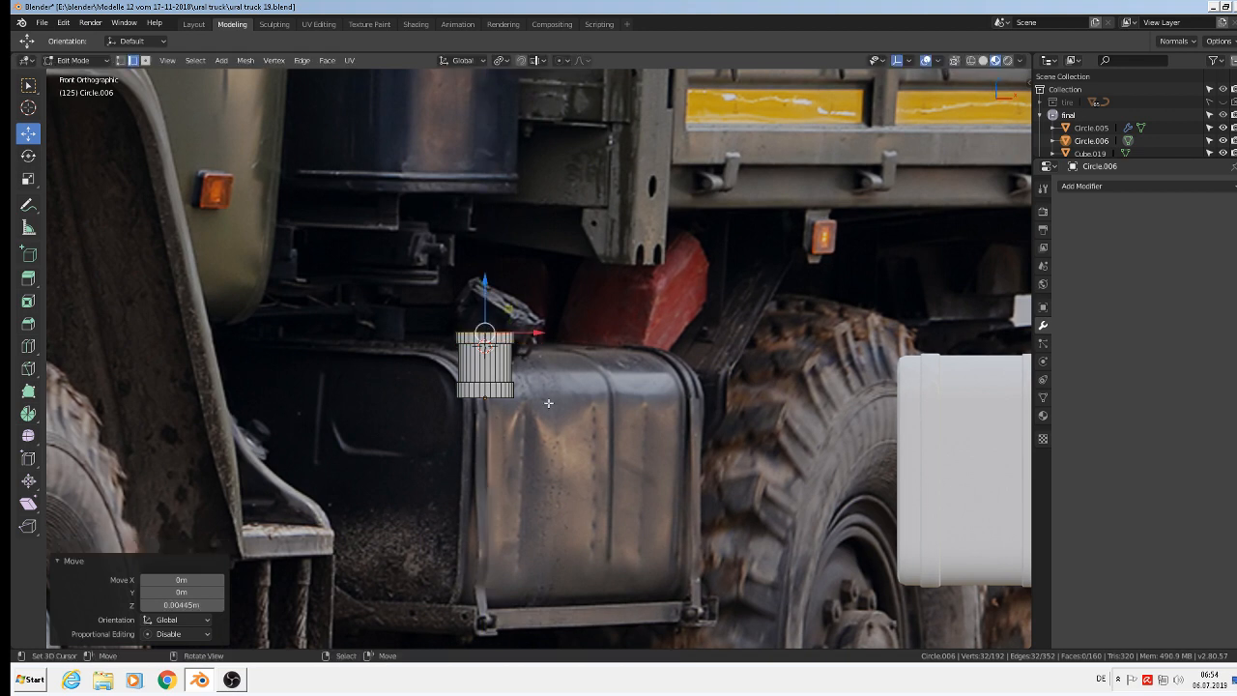
Extrude the rim's upper loop inward at scale 0.792, raise it about 0.003 m and fill it with a face.
key(e)
key(s)
click(510, 358)
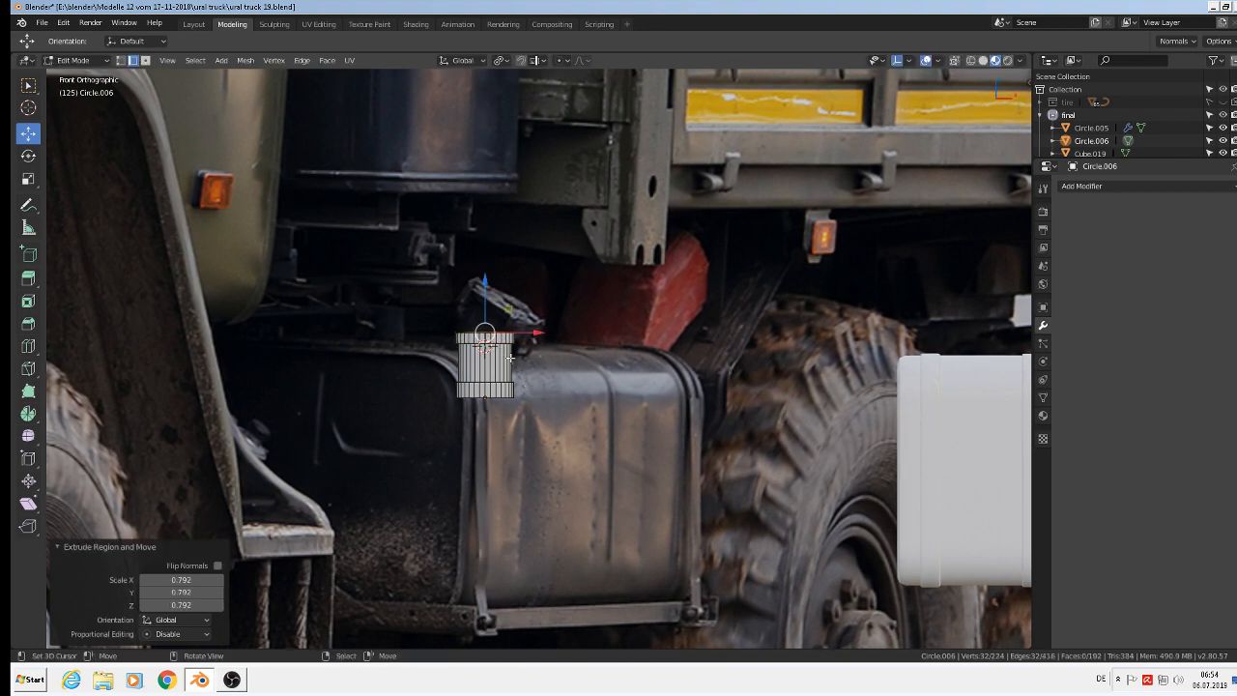
drag(495, 310, 496, 305)
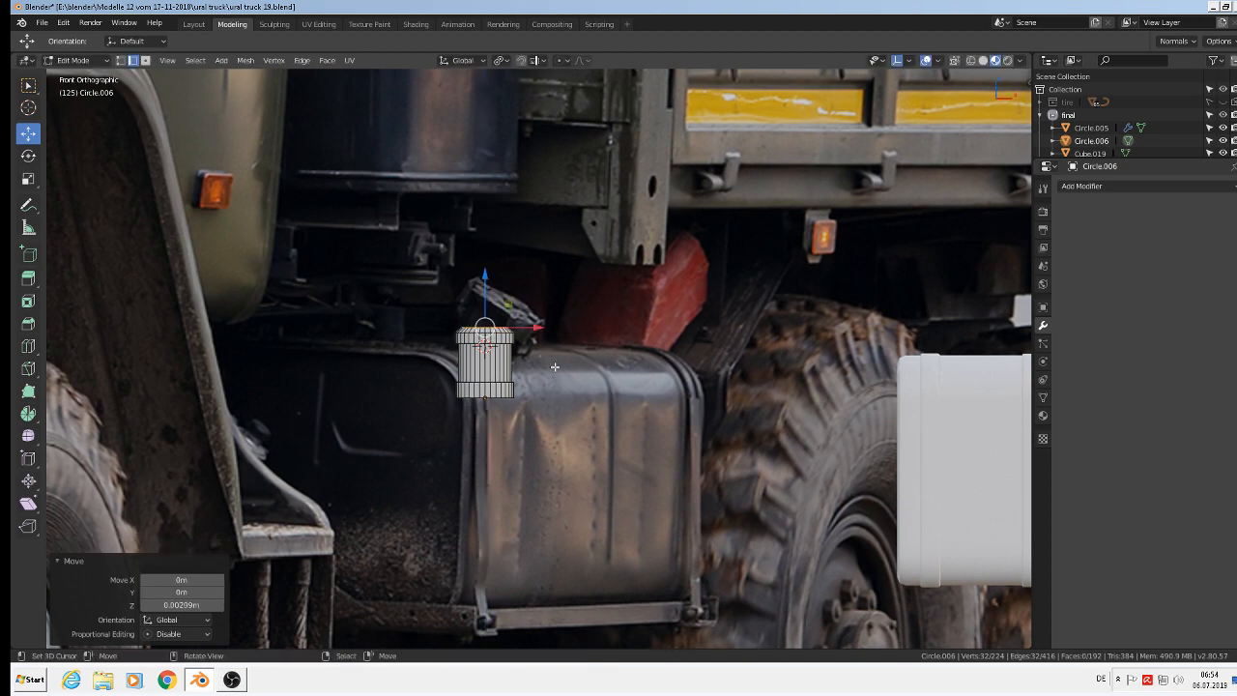
key(f)
middle_drag(555, 372, 554, 414)
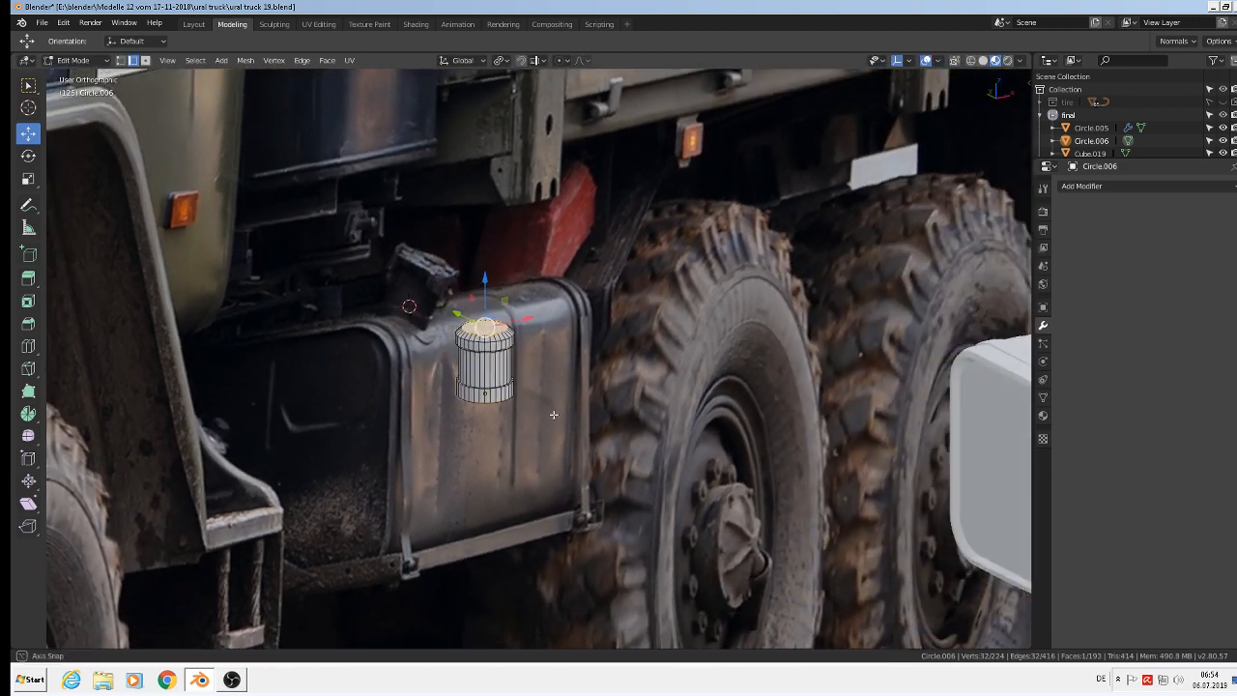
key(Tab)
Apply smooth shading to the filler neck object.
scroll(439, 336, up, 2)
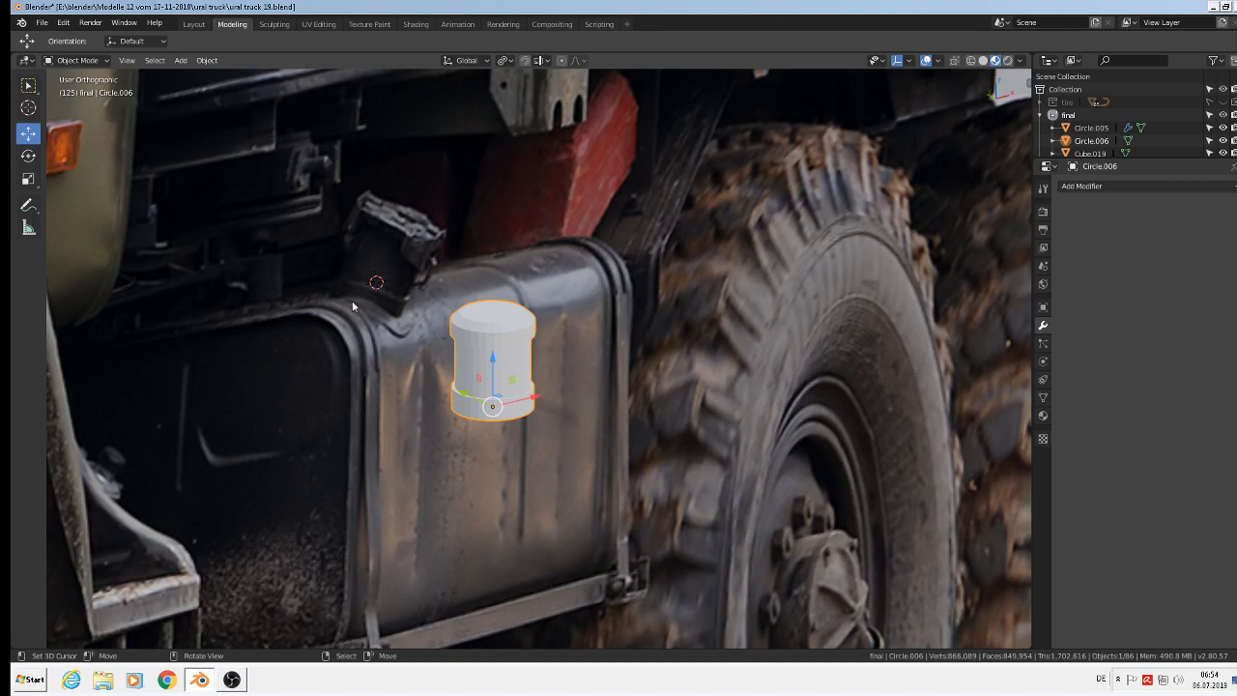
middle_drag(496, 386, 477, 375)
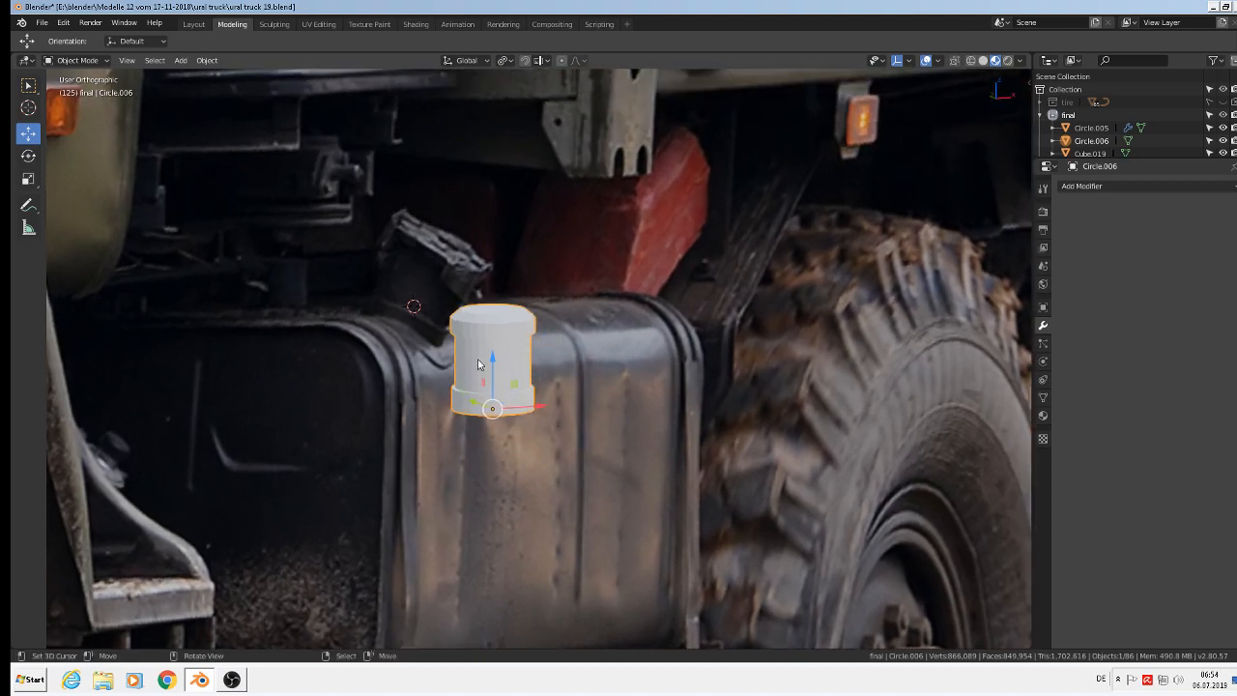
click(208, 61)
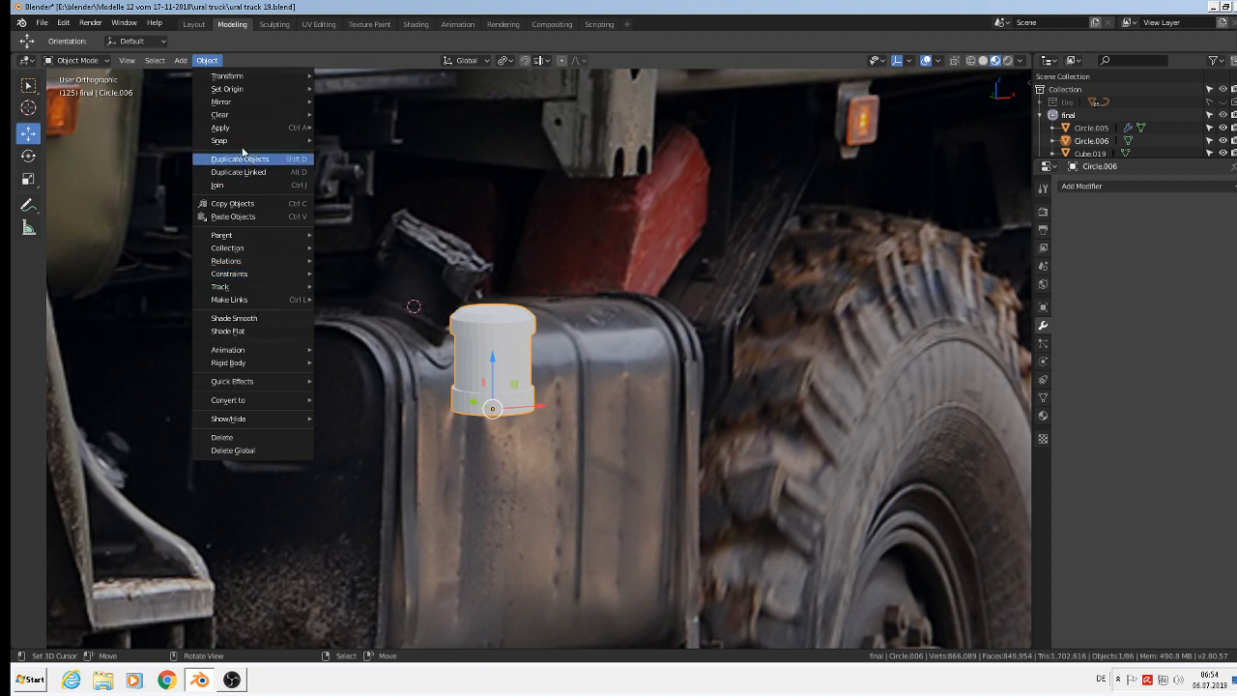
mouse_move(239, 143)
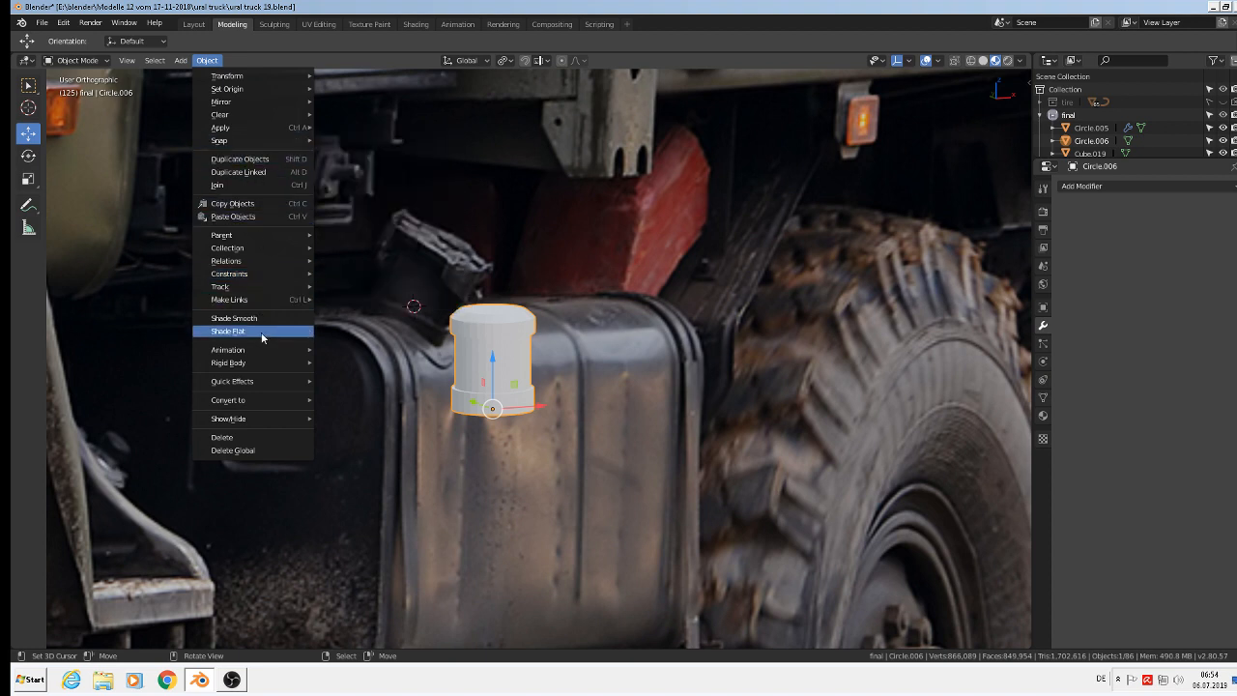
click(234, 318)
scroll(541, 391, up, 3)
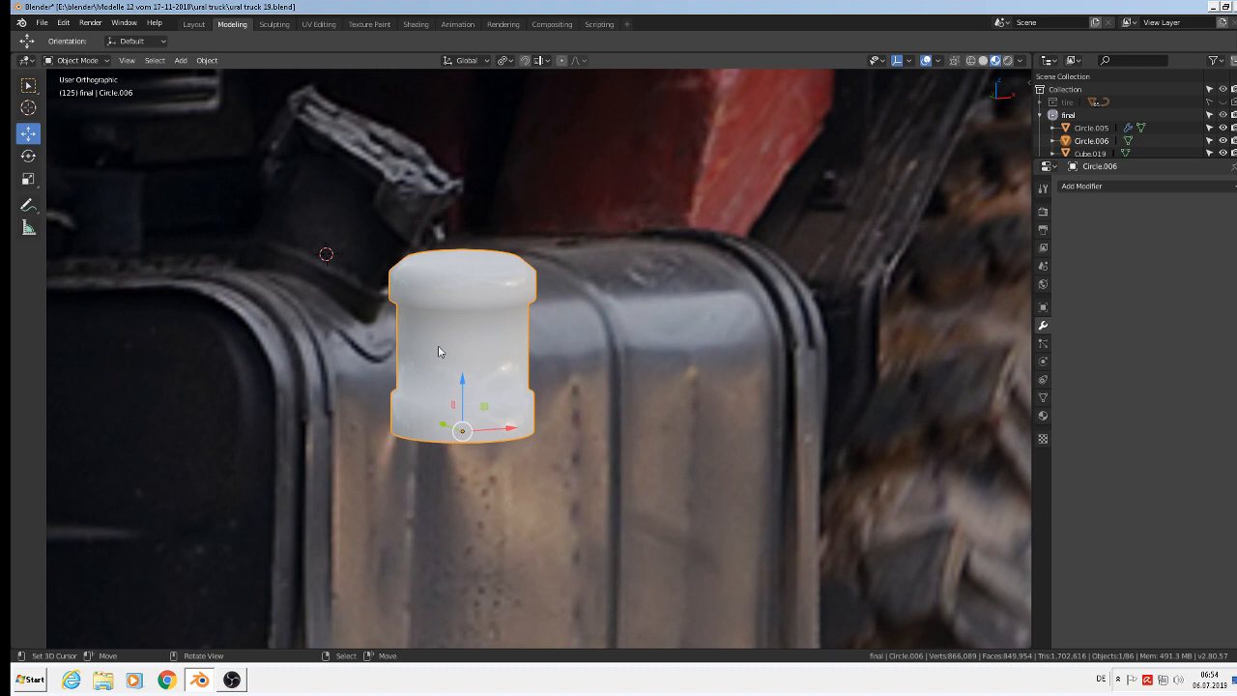
Add two loop cuts to the neck's middle section, one close to its upper end and one close to its lower end.
key(Tab)
key(ctrl+r)
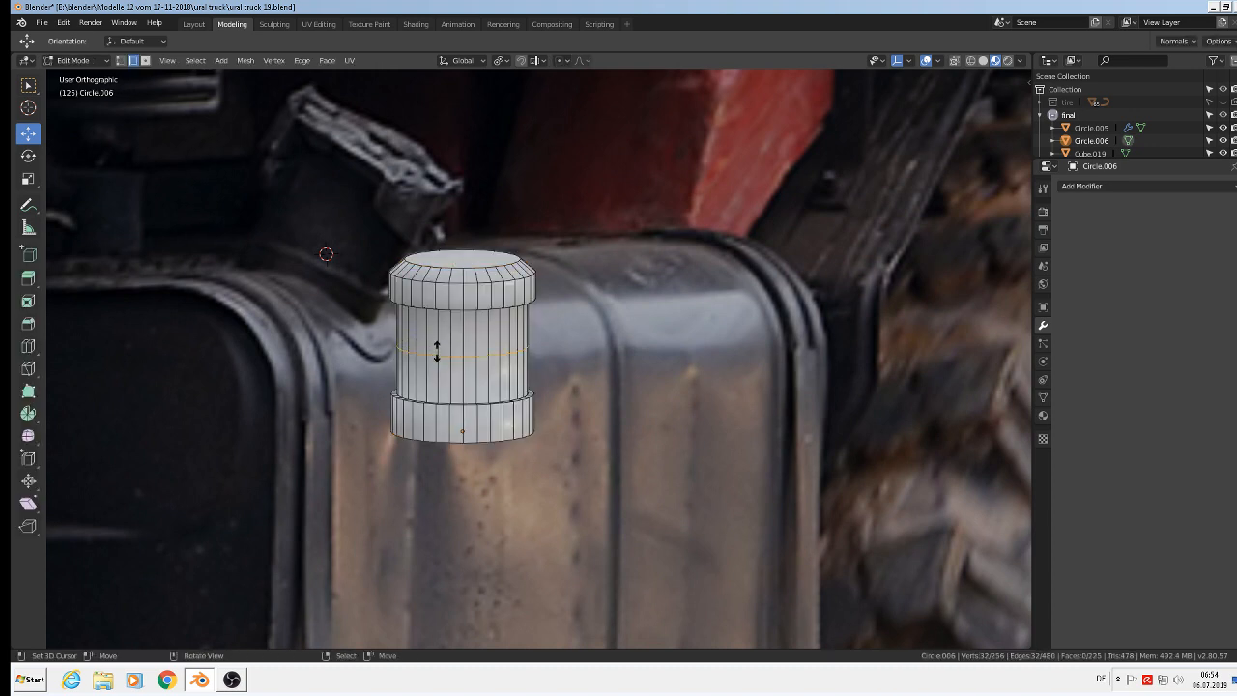
click(435, 350)
click(436, 309)
key(ctrl+r)
click(438, 372)
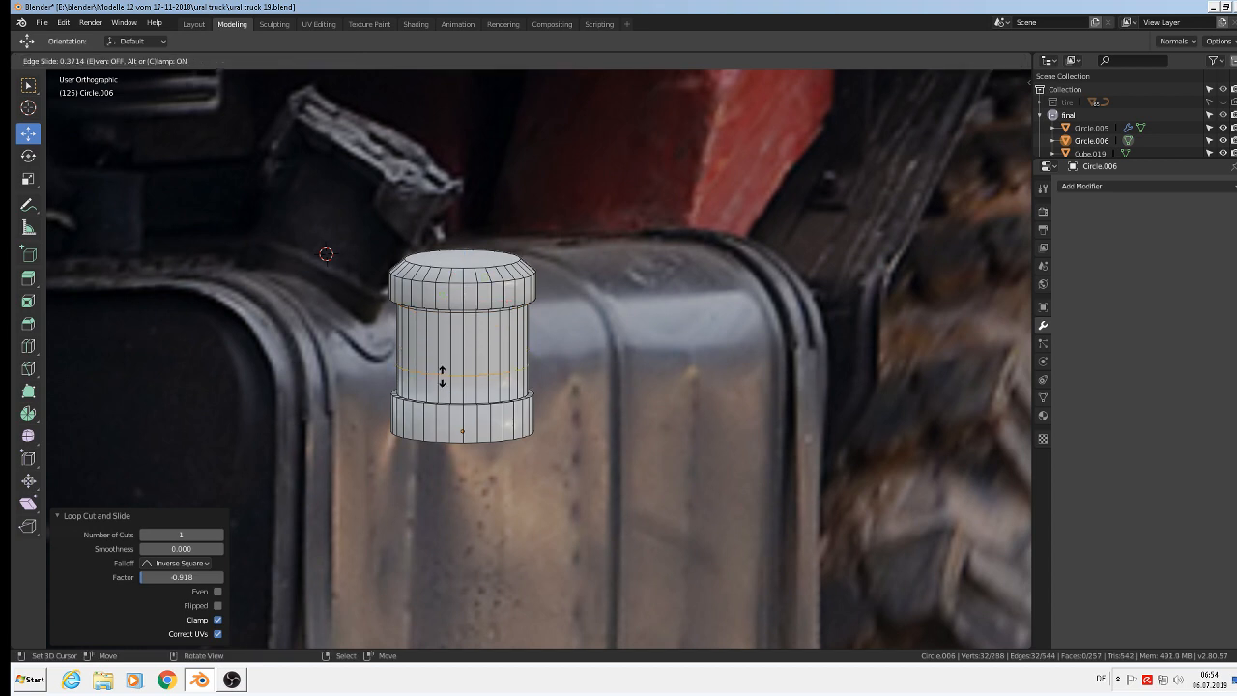
click(440, 401)
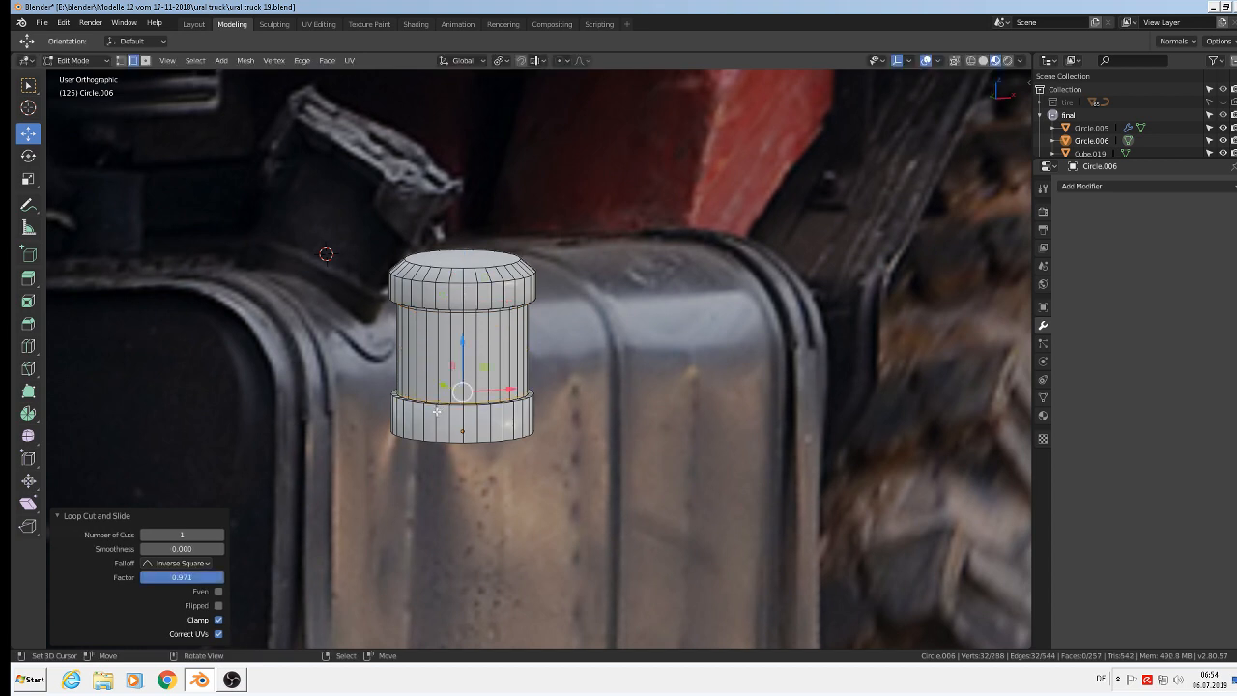
Add two loop cuts to the base collar, one near its upper edge and one near its lower edge.
key(ctrl+r)
click(437, 401)
click(435, 398)
key(ctrl+r)
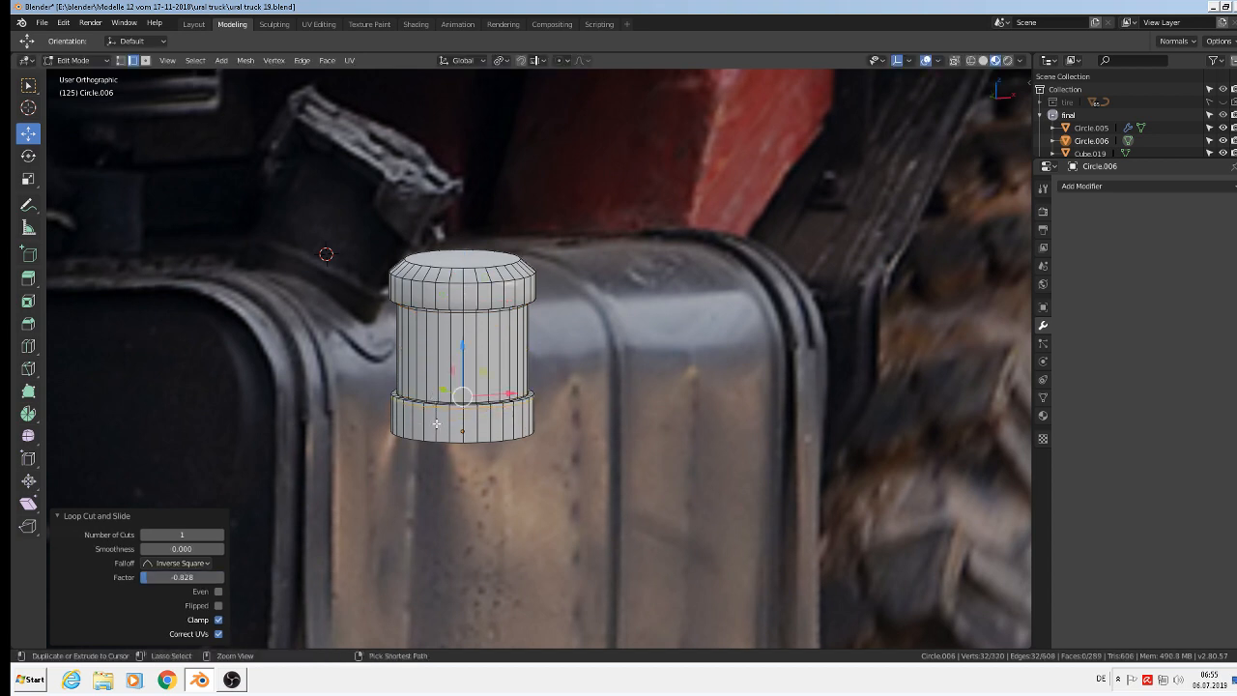
click(437, 426)
click(440, 435)
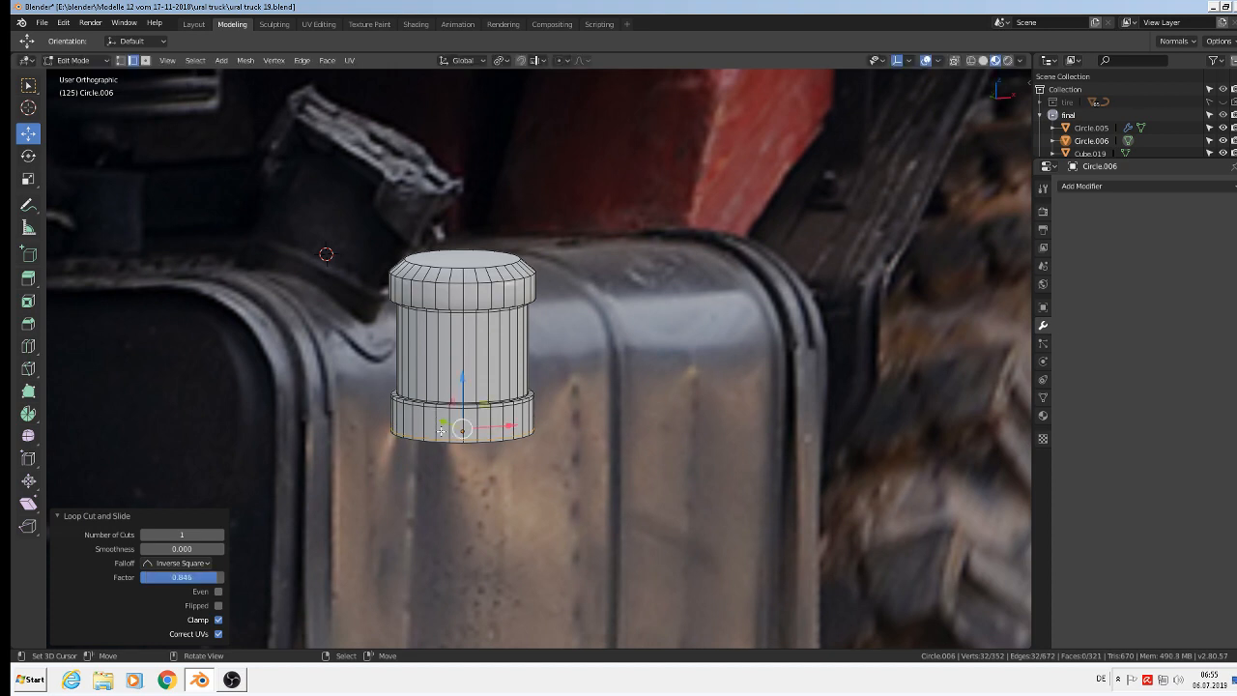
Add two loop cuts to the filler cap, one at the upper end of its bevelled section and one near the side wall's lower edge.
key(ctrl+r)
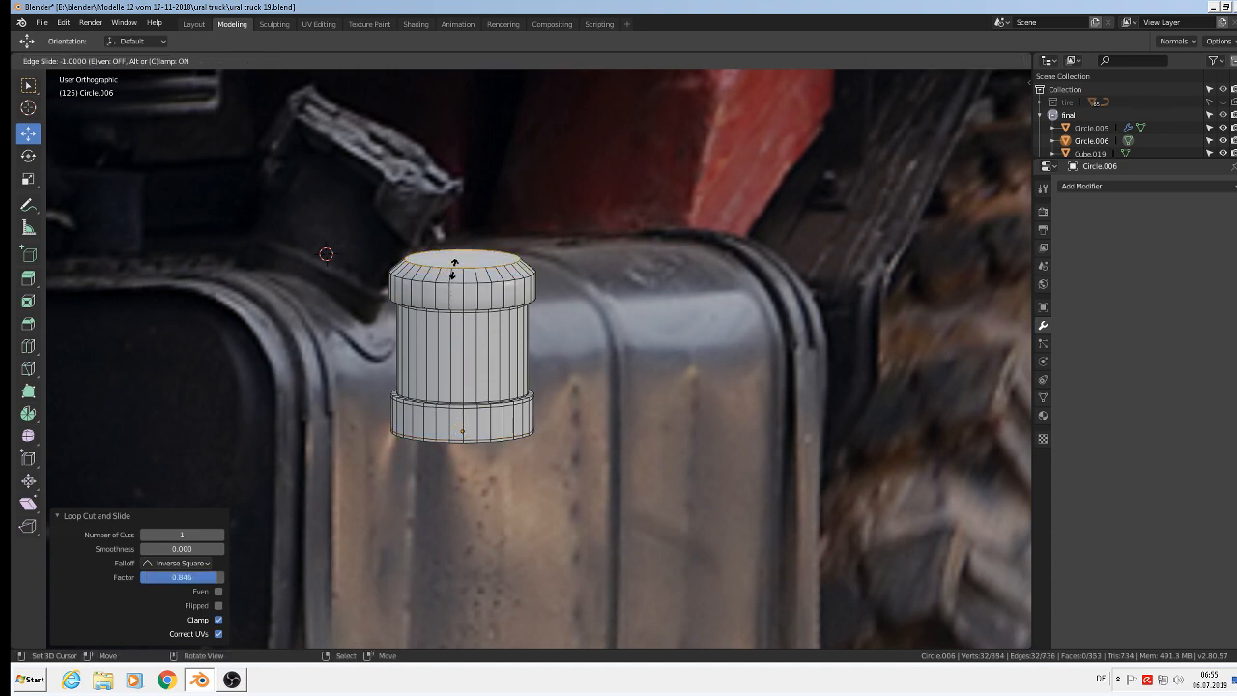
click(450, 276)
click(452, 275)
key(ctrl+r)
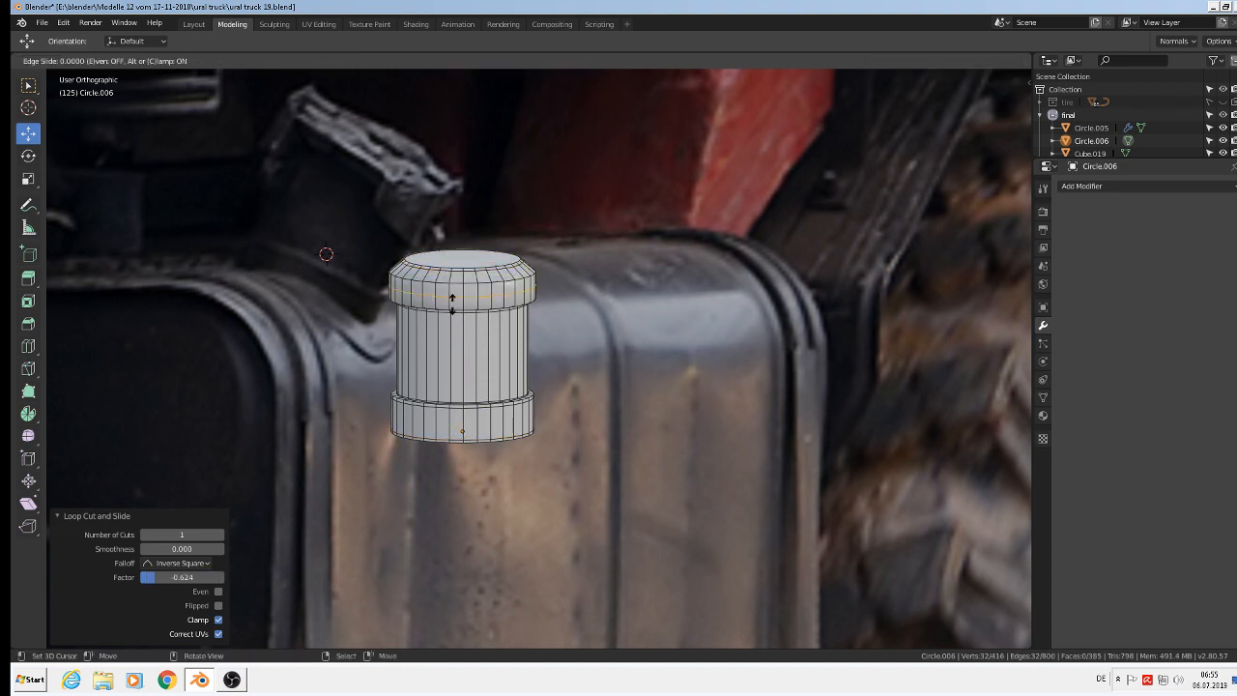
click(453, 303)
click(453, 312)
key(Tab)
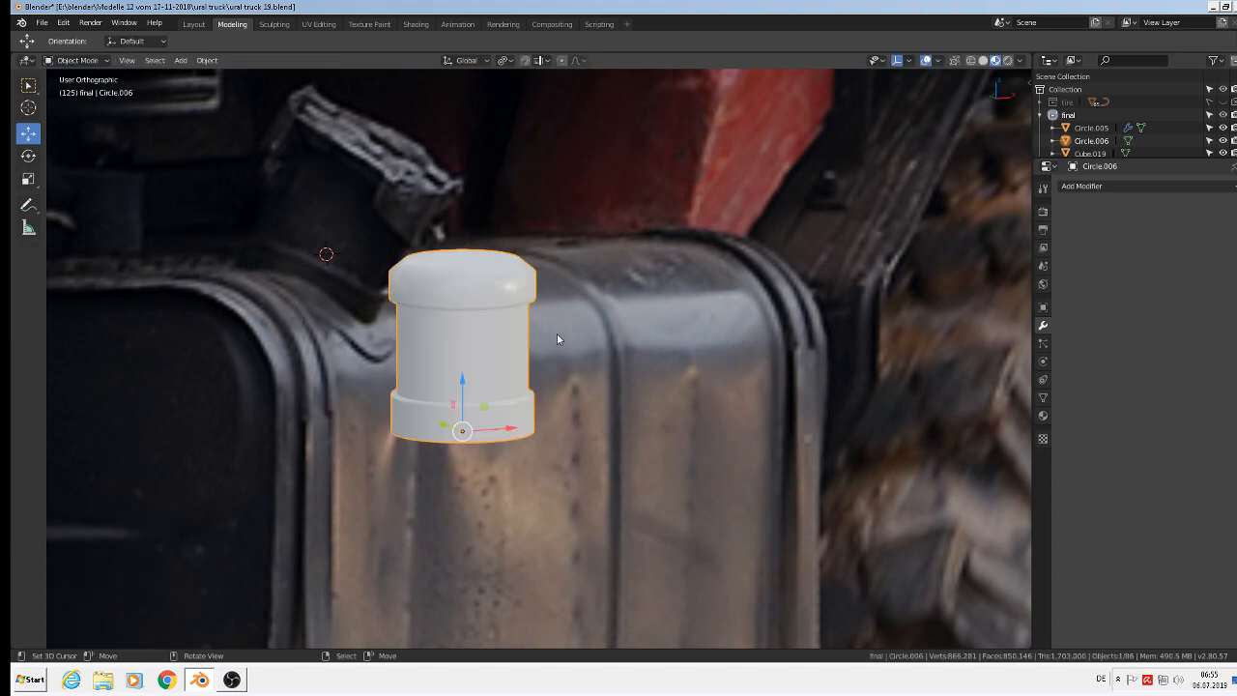
Add a loop cut to the cap's underside, close to its outer edge.
scroll(418, 296, up, 3)
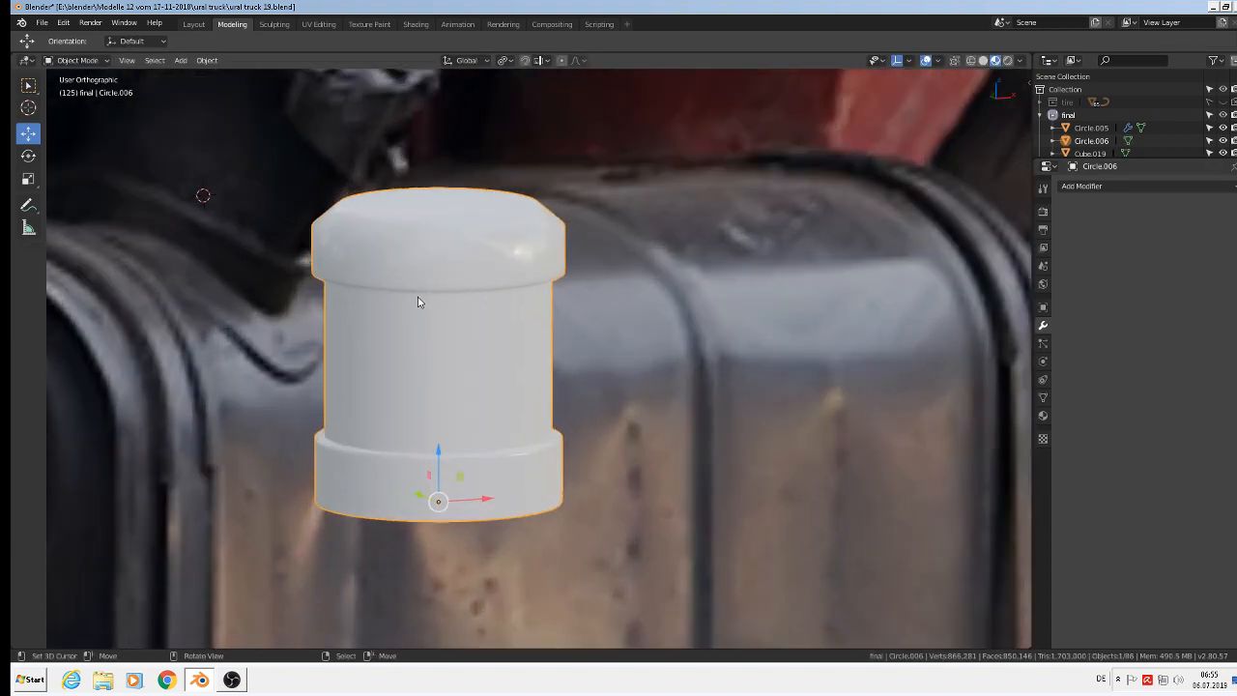
key(Tab)
scroll(354, 259, up, 4)
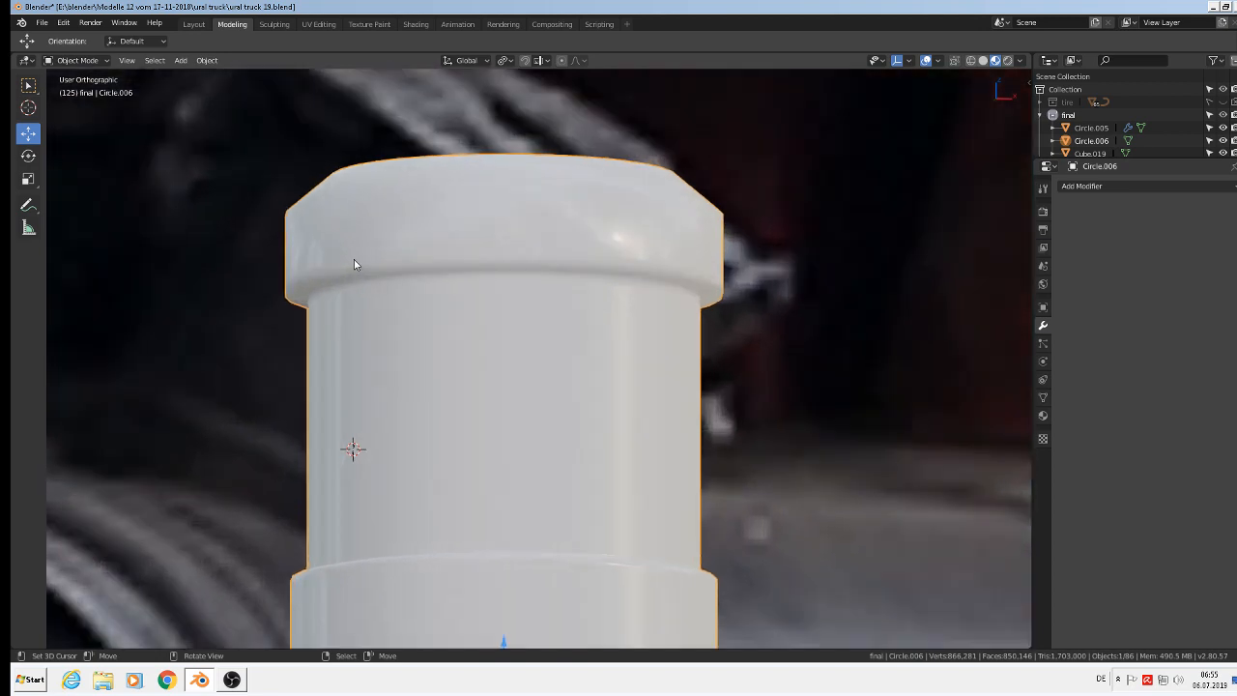
scroll(328, 274, up, 3)
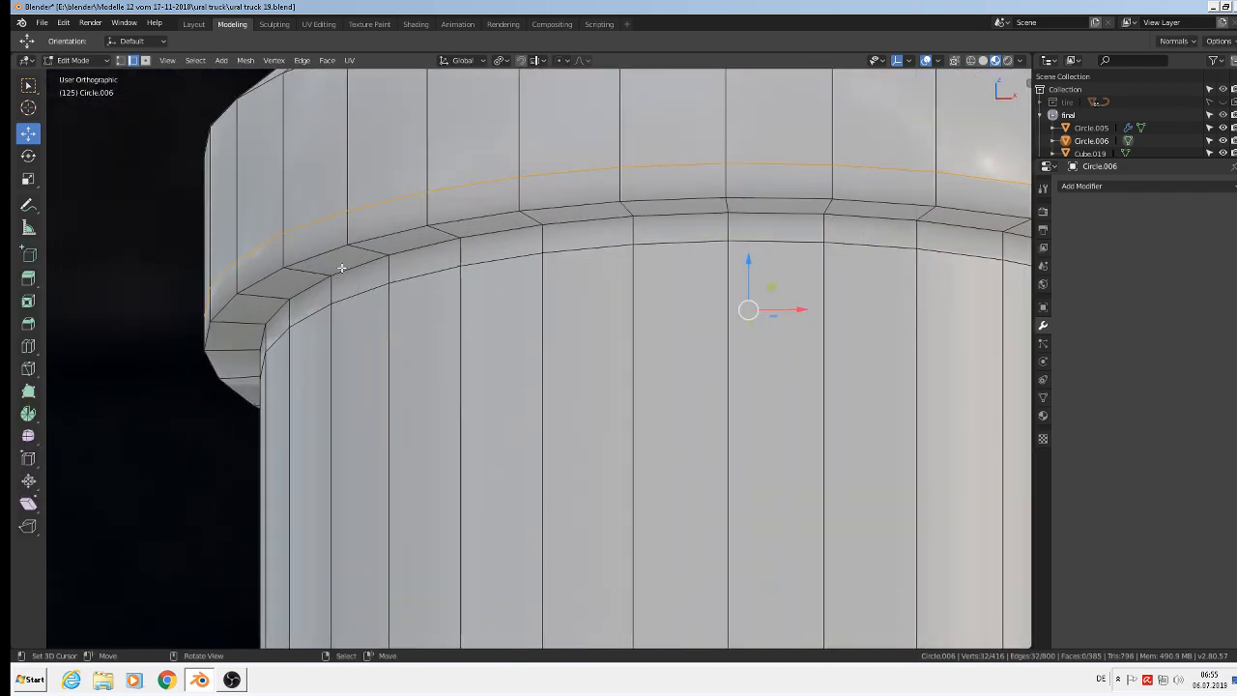
click(324, 264)
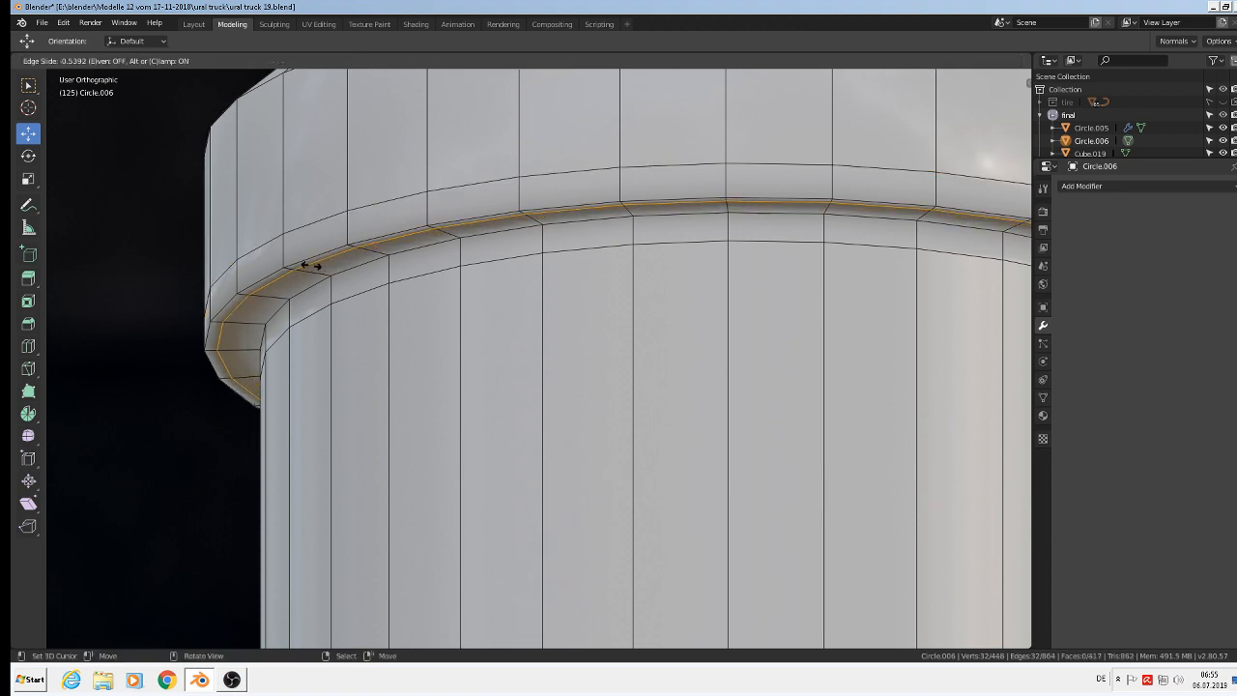
click(307, 266)
Lower the cap's bottom side loop about 0.0007 m and raise the neck's upper loop about 0.0005 m, tight to their edges.
alt+click(319, 219)
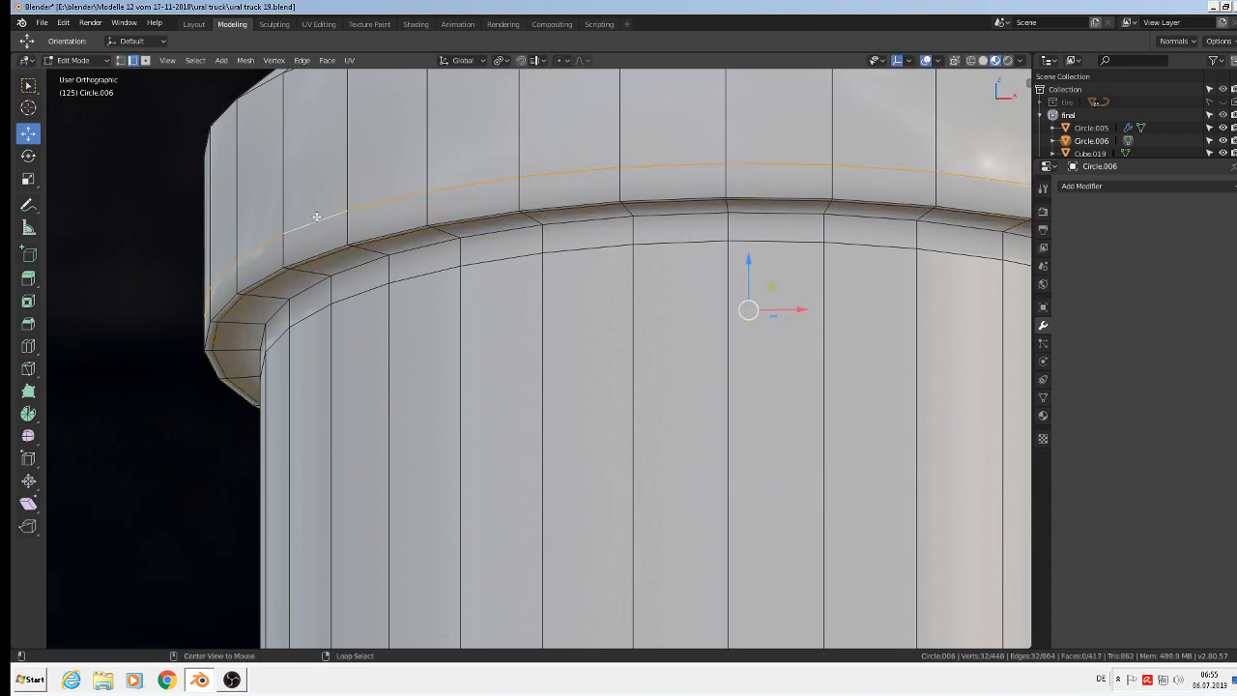
key(g)
key(z)
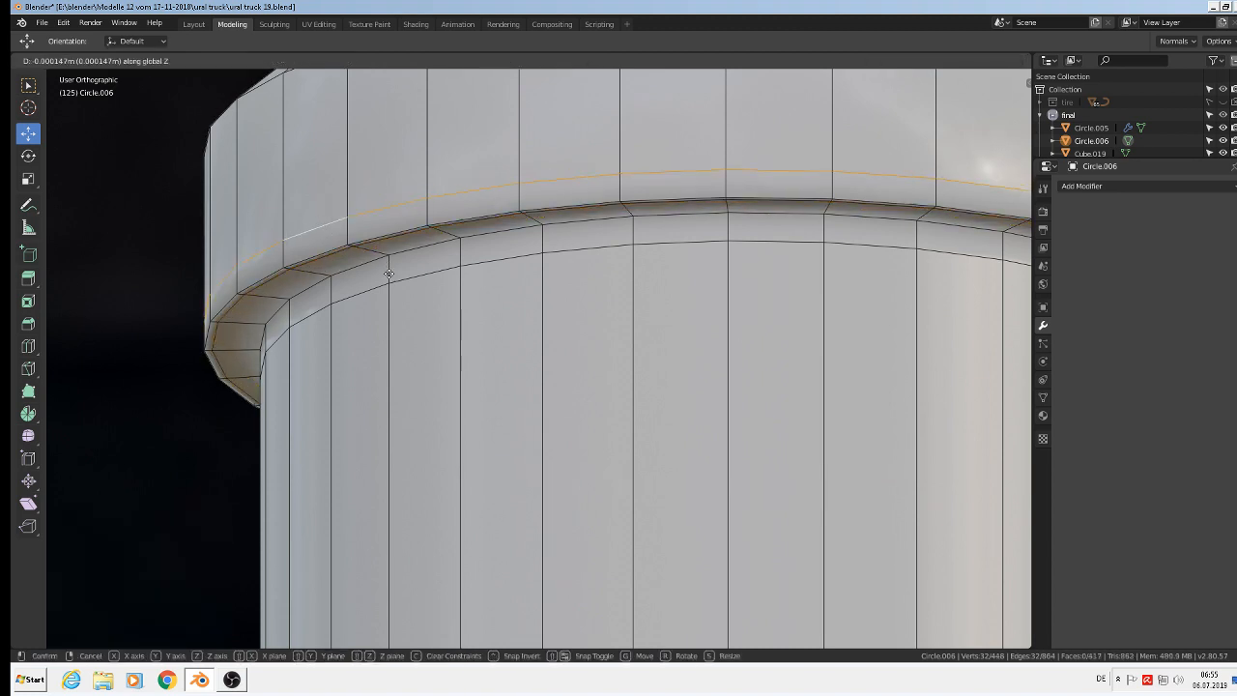
click(395, 295)
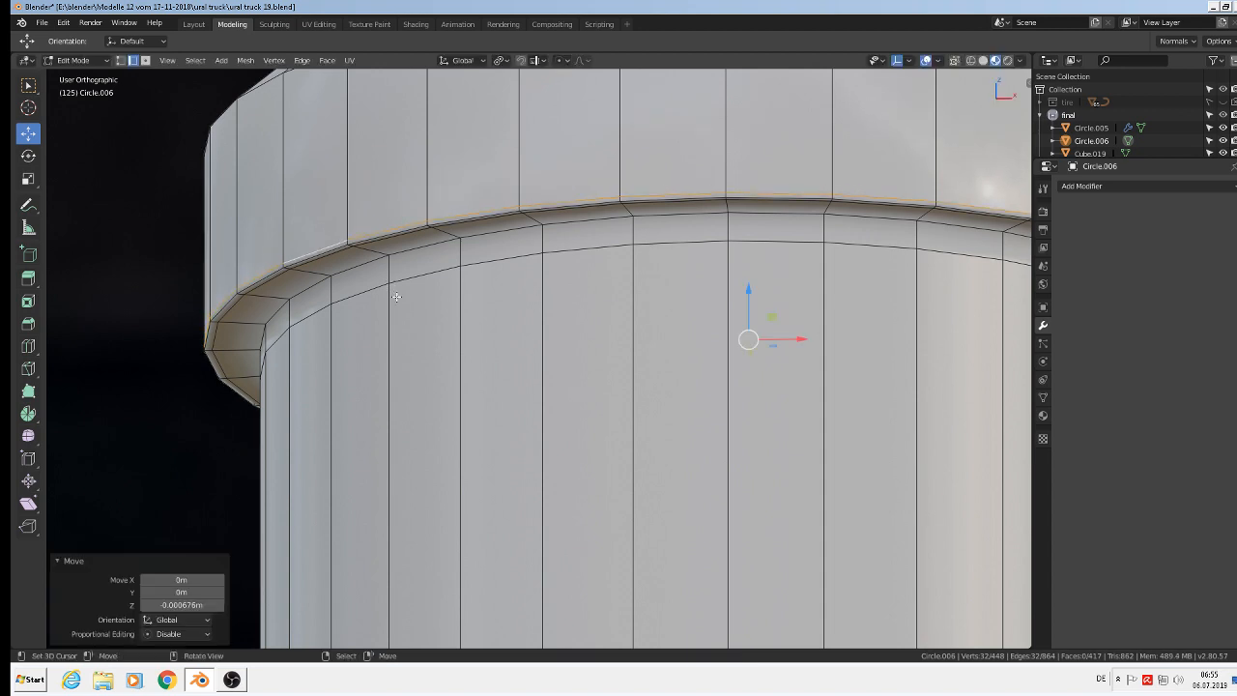
alt+click(381, 291)
key(g)
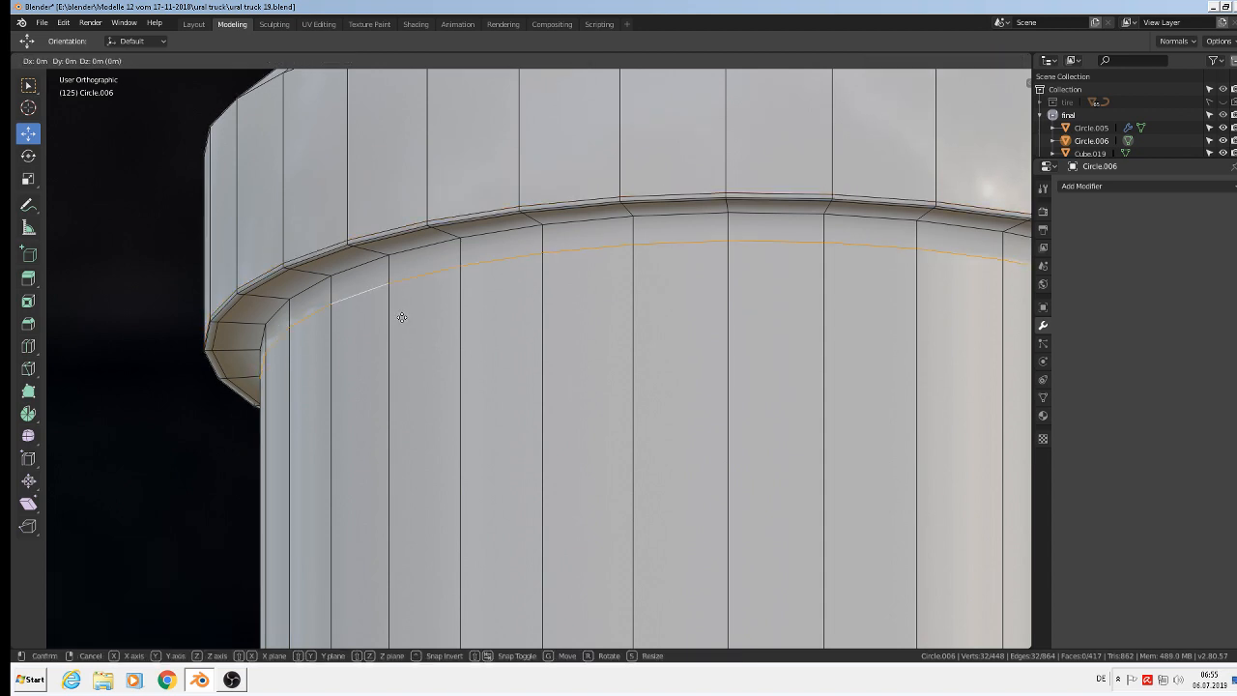
key(z)
click(402, 294)
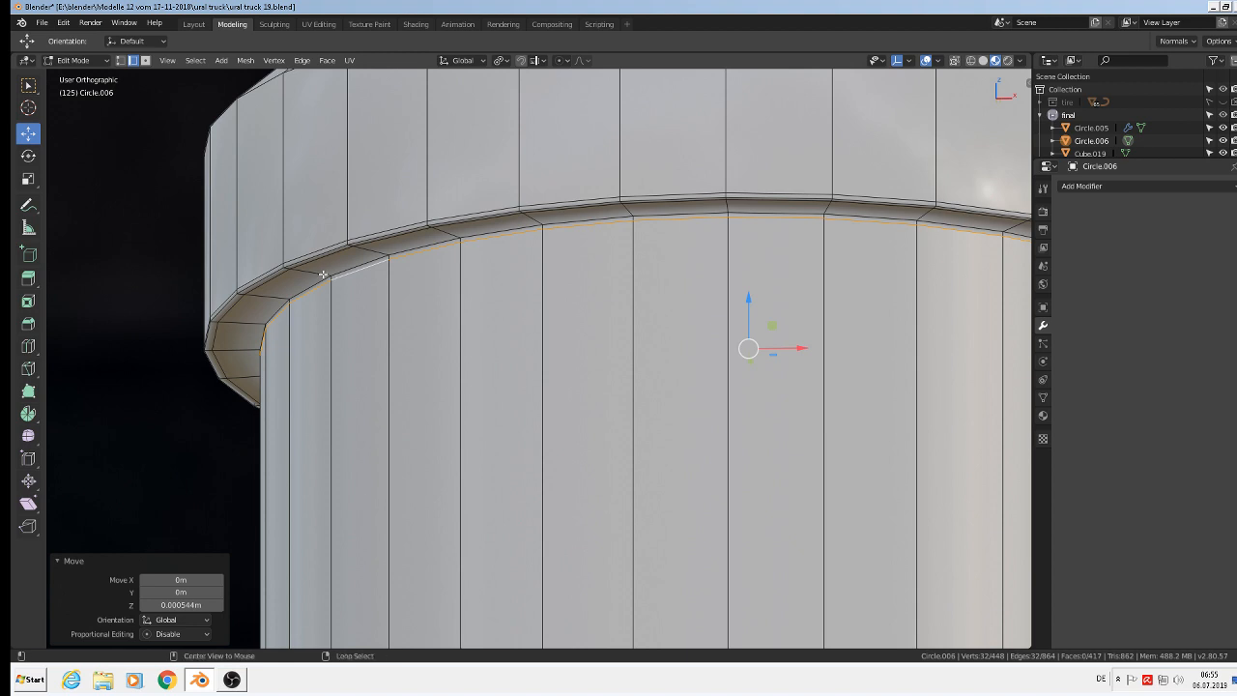
Add a loop cut to the cap's underside, close to its inner edge at the neck.
key(ctrl+r)
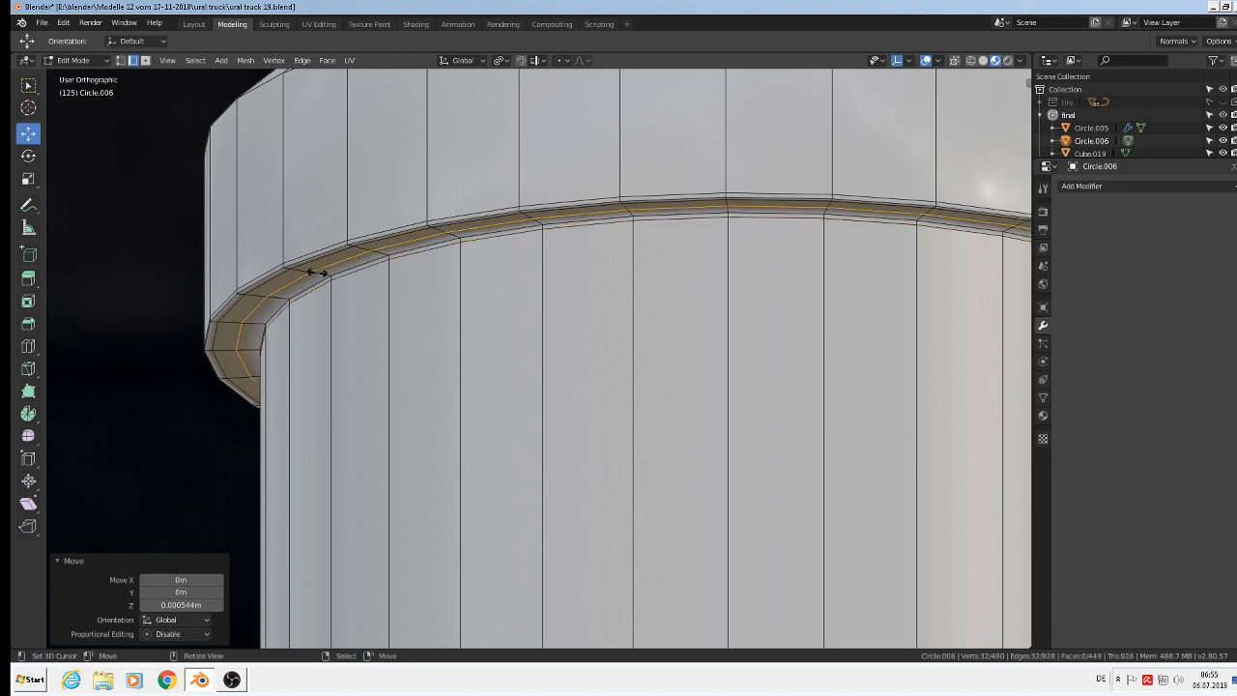
click(321, 274)
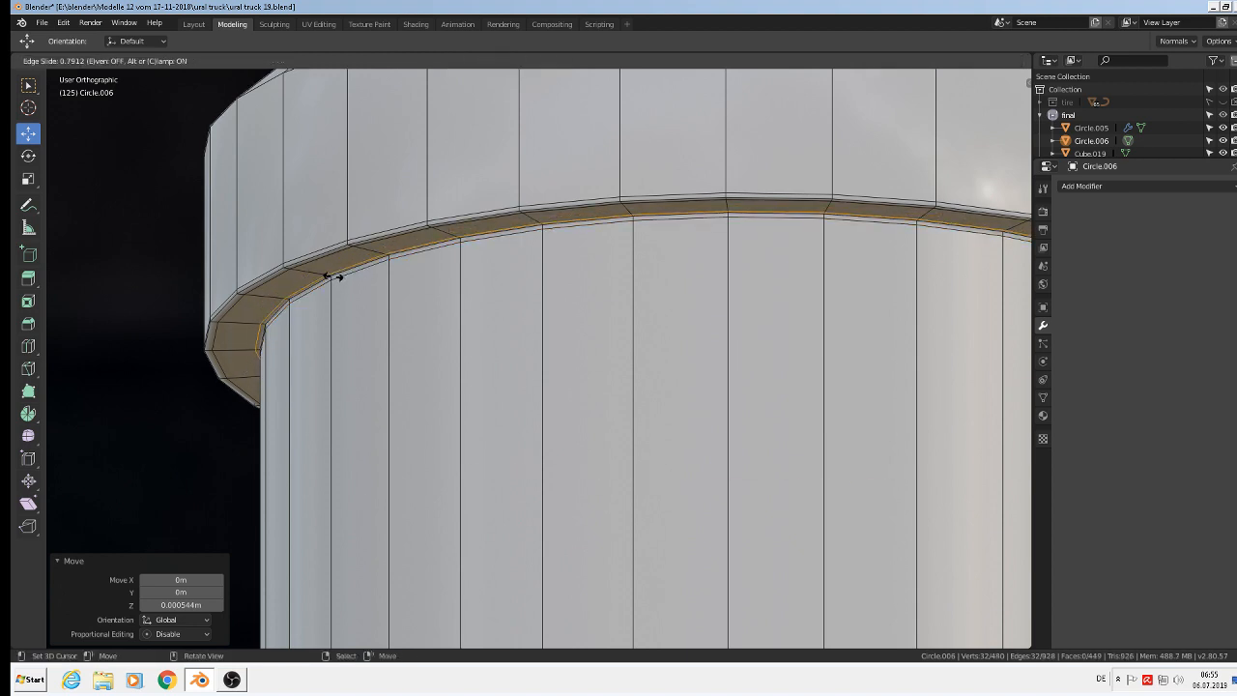
click(333, 277)
scroll(373, 296, down, 6)
key(Tab)
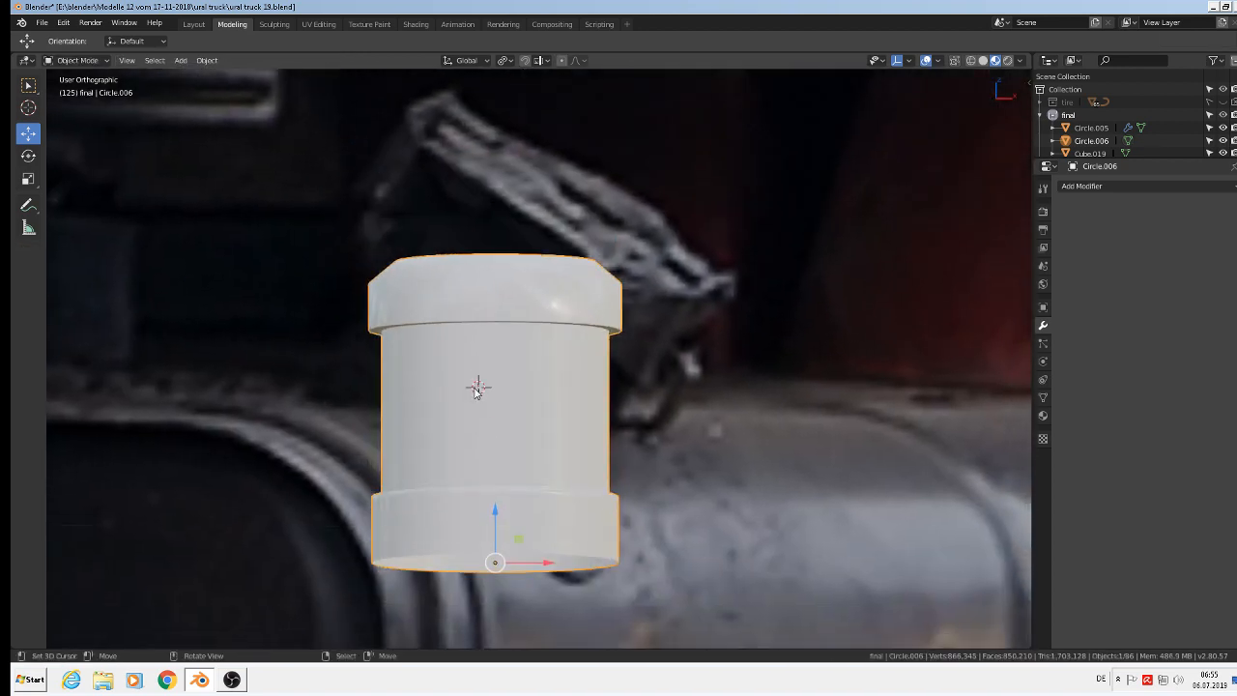
middle_drag(475, 389, 442, 404)
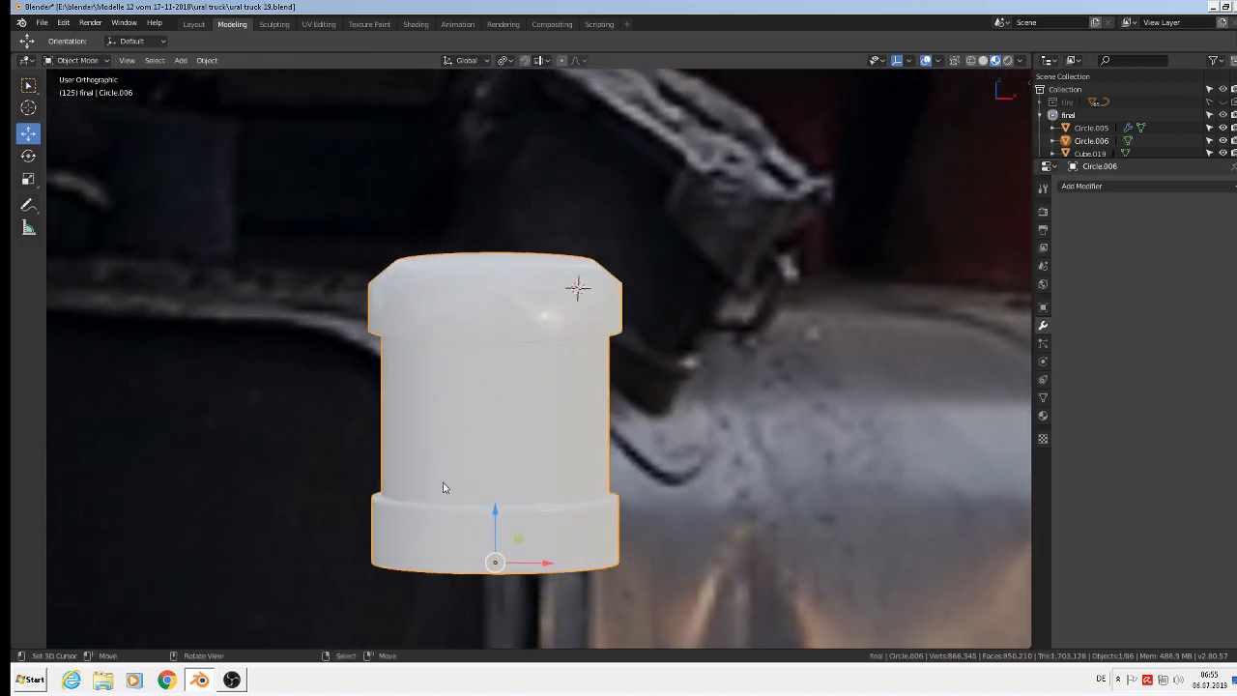
Lower the neck's bottom edge loop about 0.00016 m along Z, close to the base collar.
scroll(443, 487, up, 6)
key(Tab)
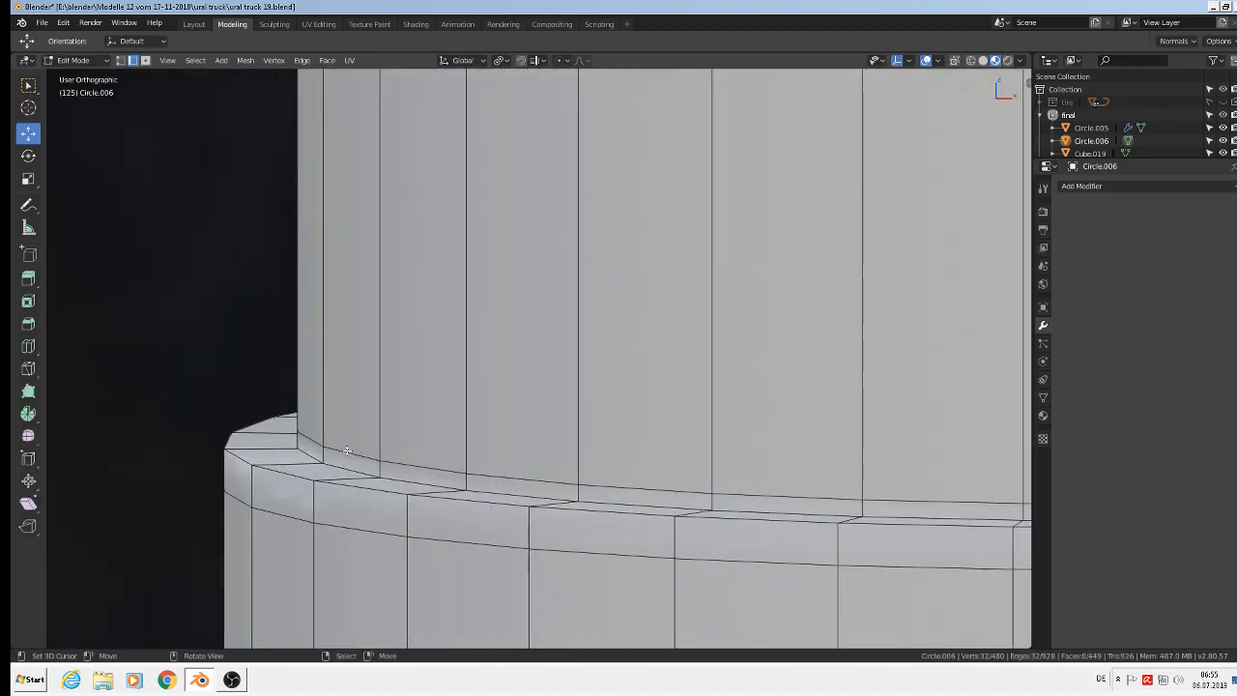
alt+click(347, 451)
key(g)
key(z)
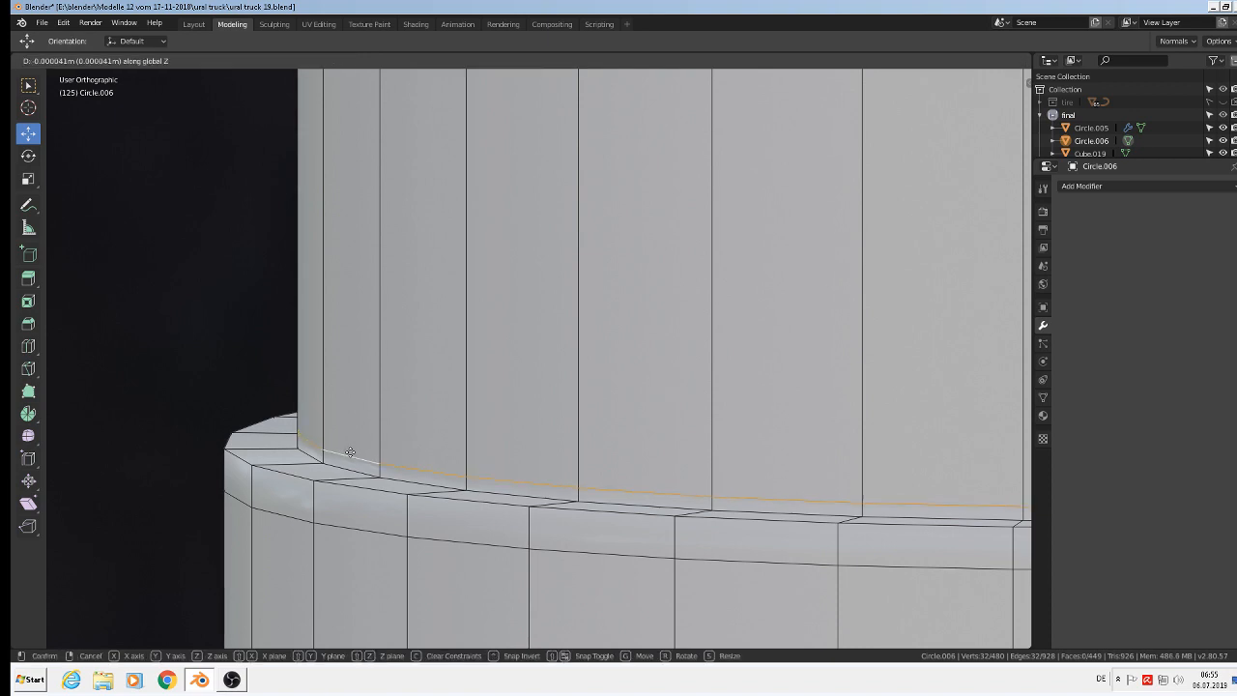
click(350, 454)
Add two loop cuts to the base collar's top ledge, one at the neck (factor -0.915) and one near the outer edge (factor 0.672).
scroll(350, 454, up, 2)
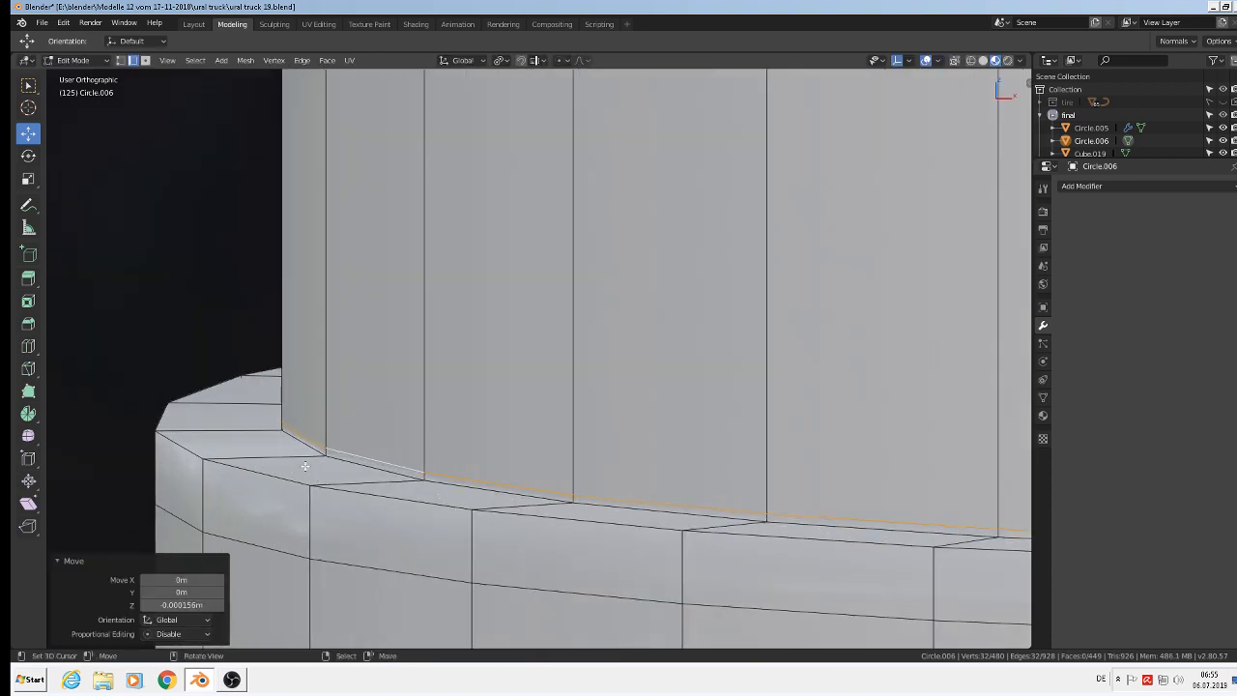
key(ctrl+r)
click(307, 465)
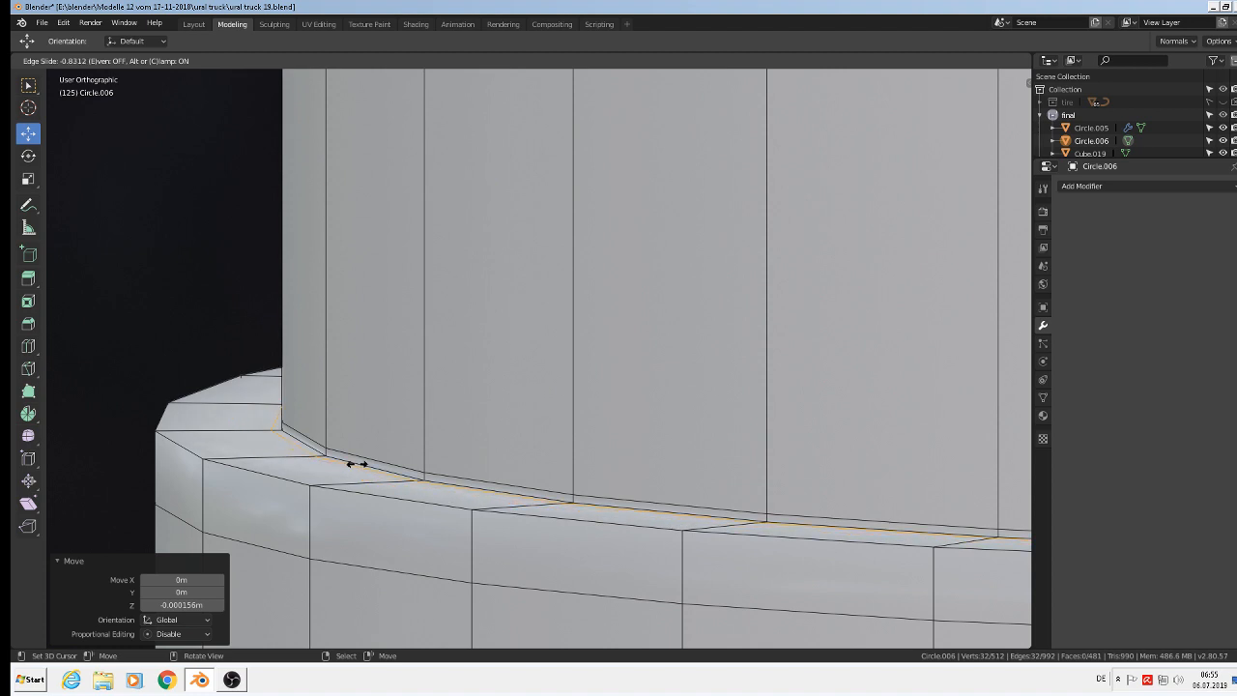
click(354, 464)
key(ctrl+r)
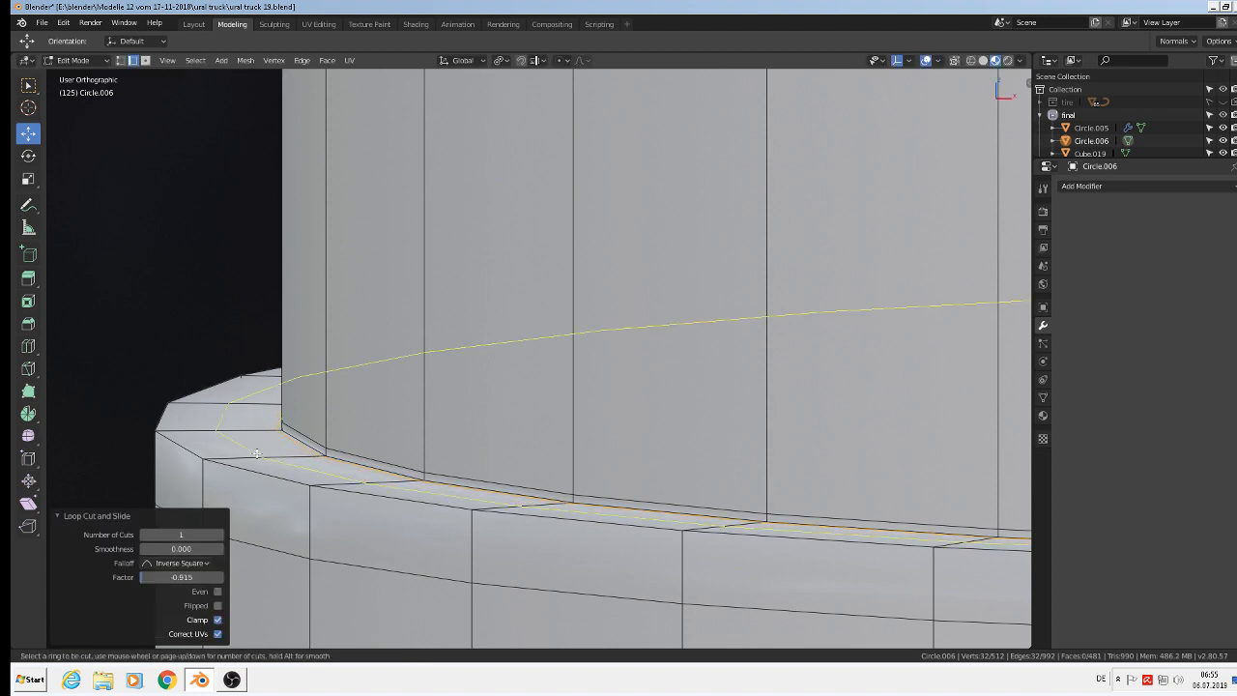
click(255, 454)
click(218, 460)
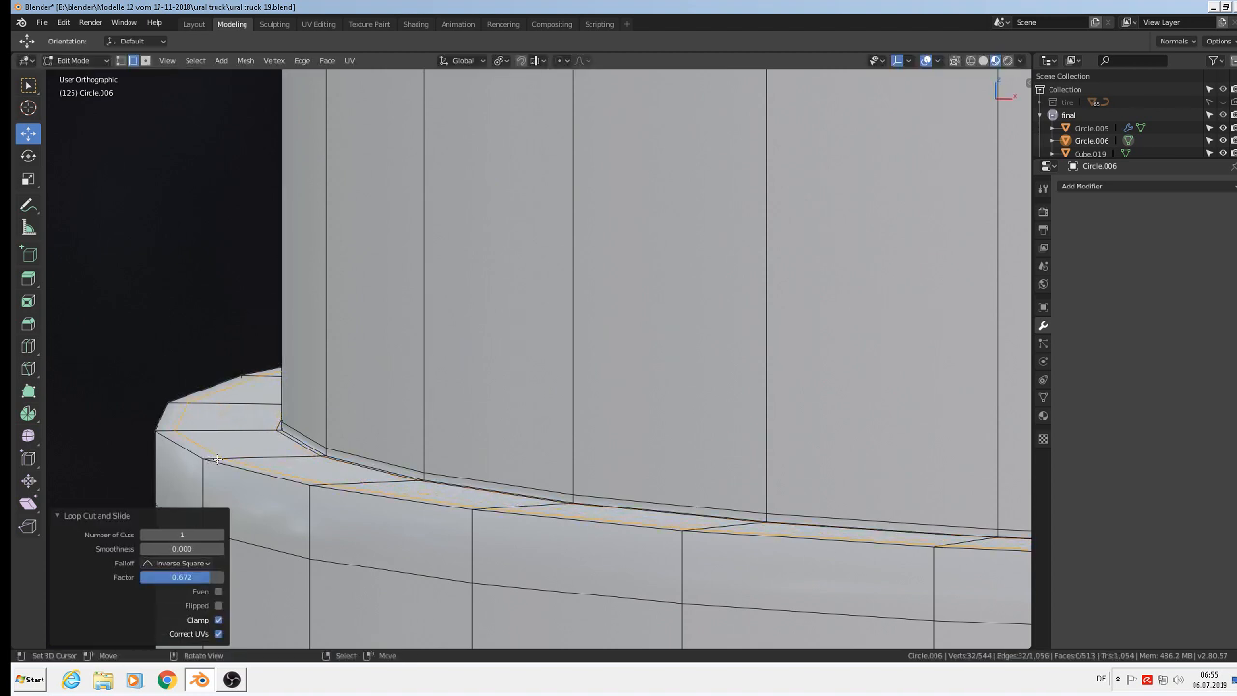
Bevel the base collar's upper outer edge loop with 2 segments and a width of 0.0105 m.
scroll(217, 460, down, 4)
scroll(232, 459, up, 3)
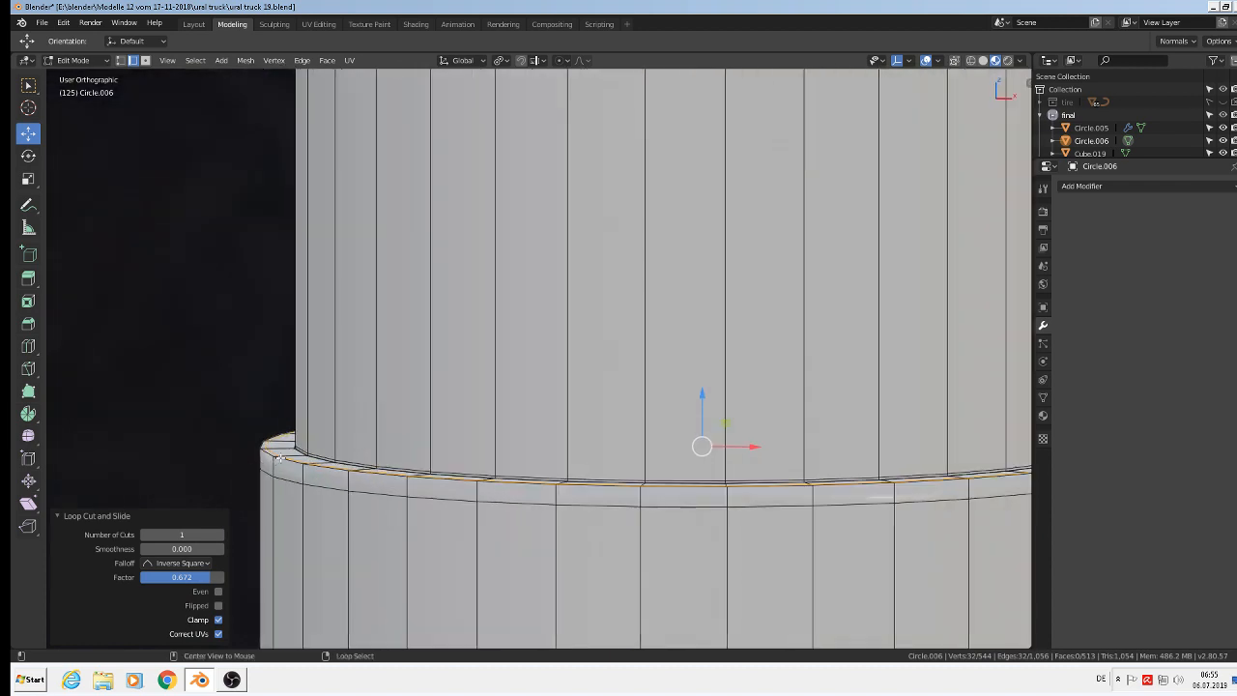
alt+click(272, 458)
key(ctrl+n)
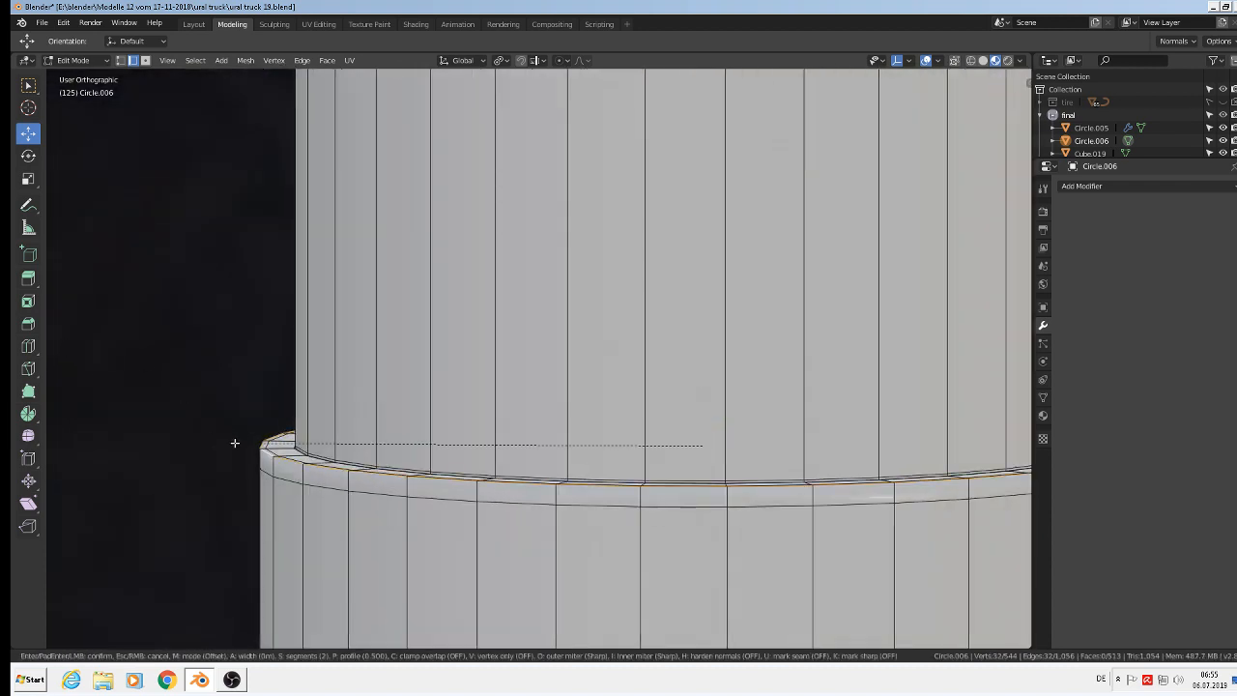
key(ctrl+b)
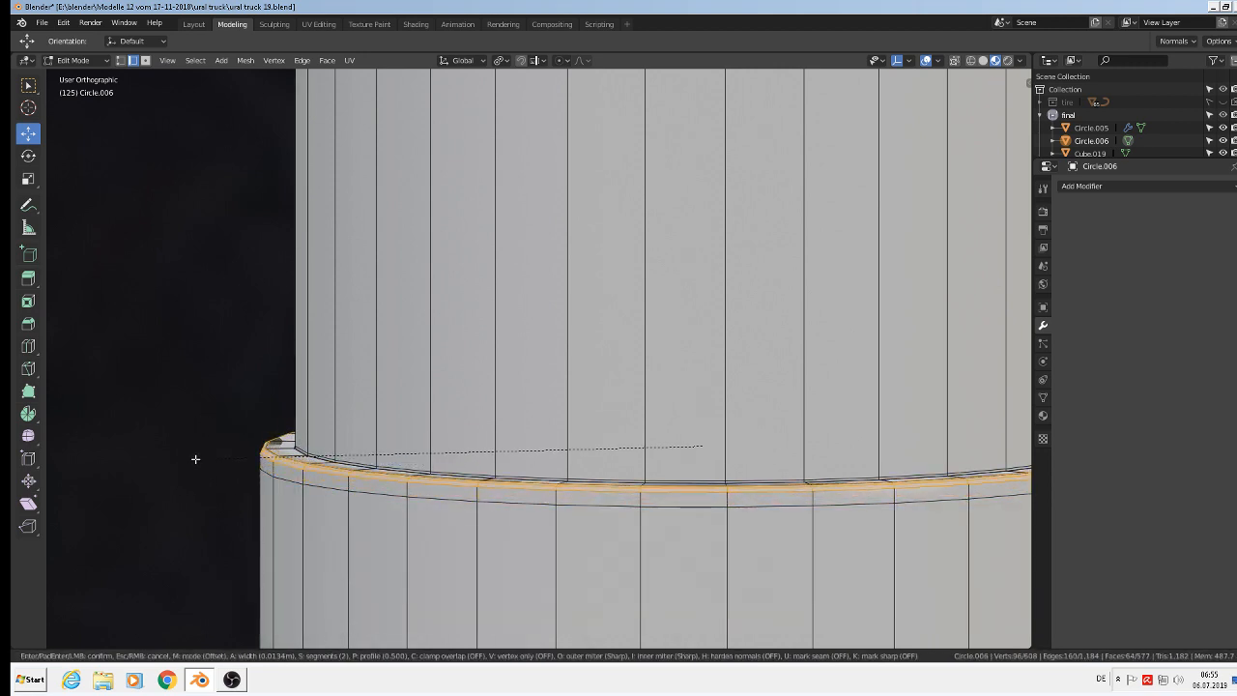
click(196, 459)
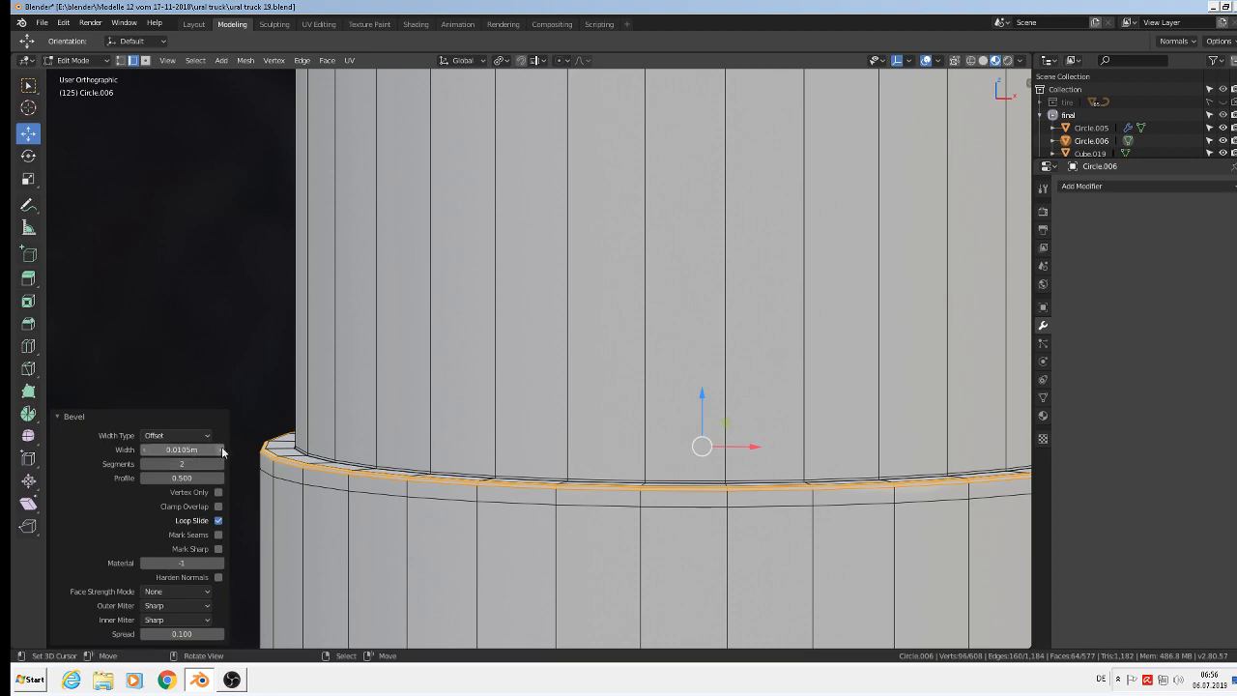
scroll(466, 350, down, 5)
scroll(466, 350, up, 2)
scroll(466, 350, up, 4)
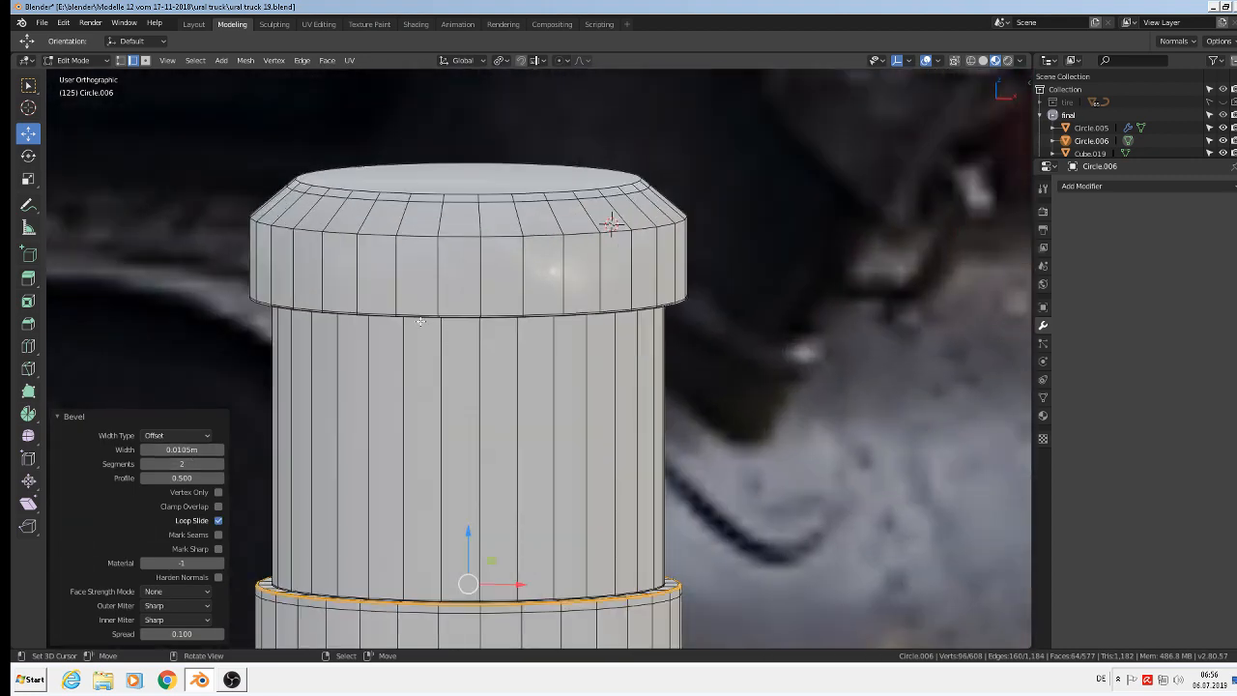
key(Tab)
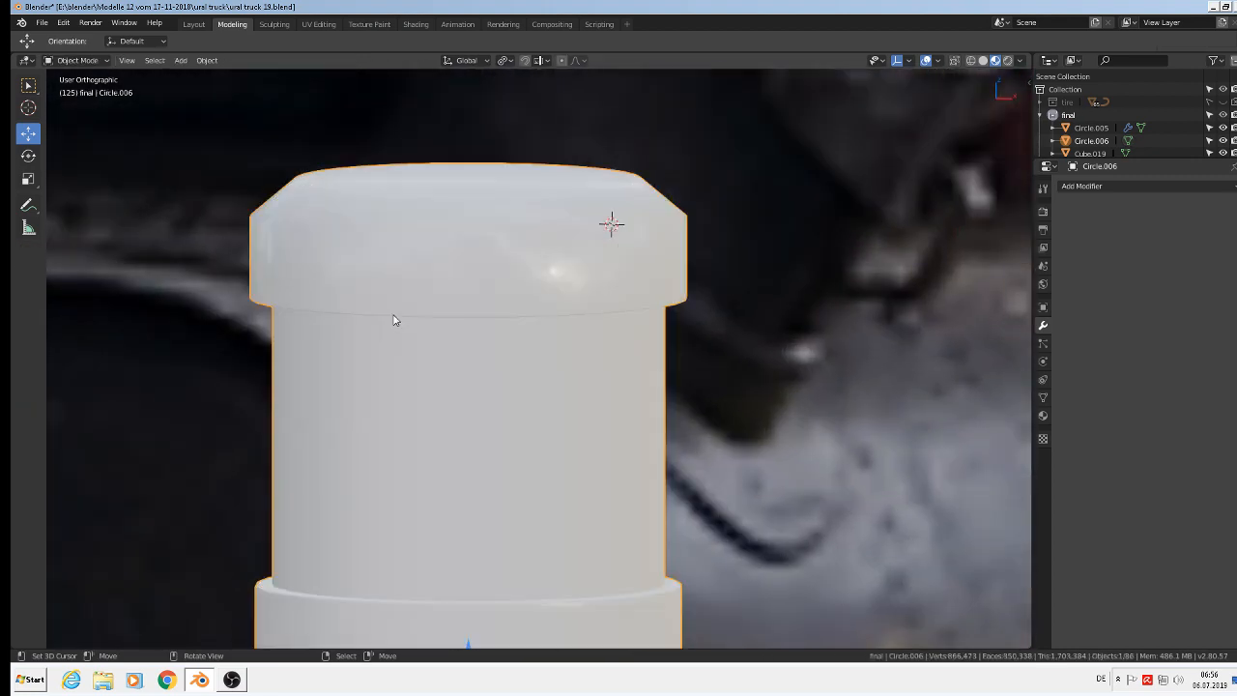
Move the filler neck 0.175 m along the X axis towards the modelled fuel tank.
scroll(406, 334, down, 6)
scroll(417, 343, down, 2)
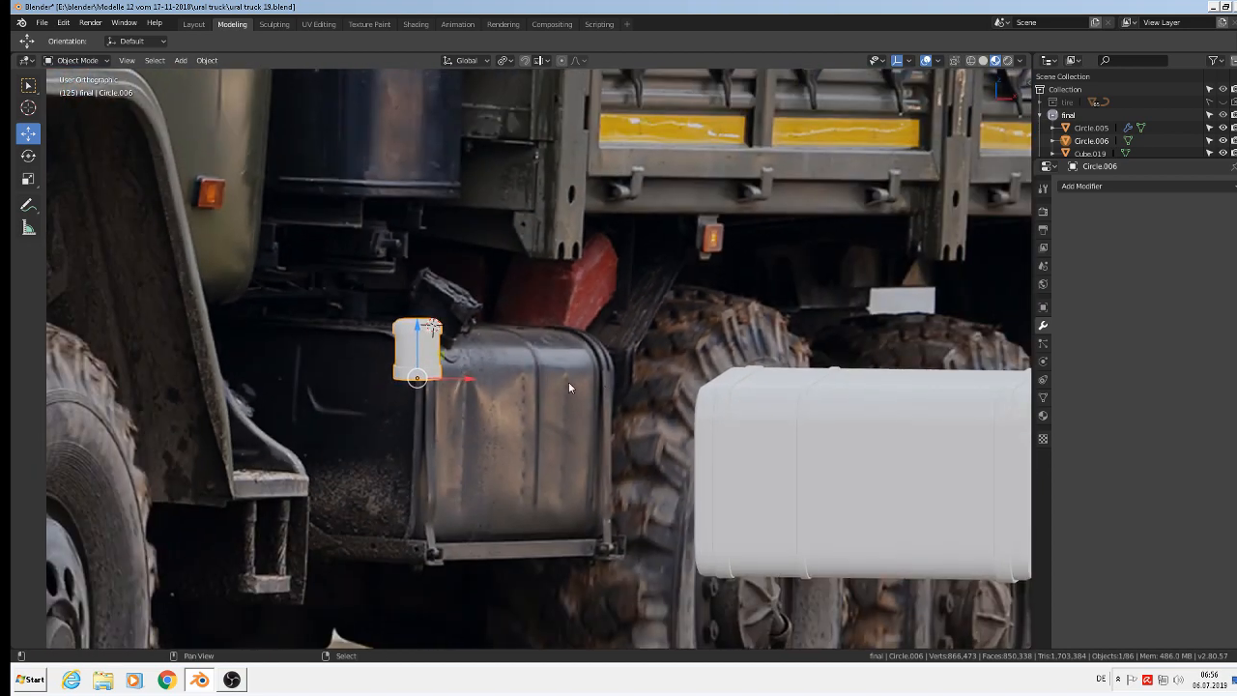
shift+middle_drag(569, 382, 332, 347)
key(g)
key(x)
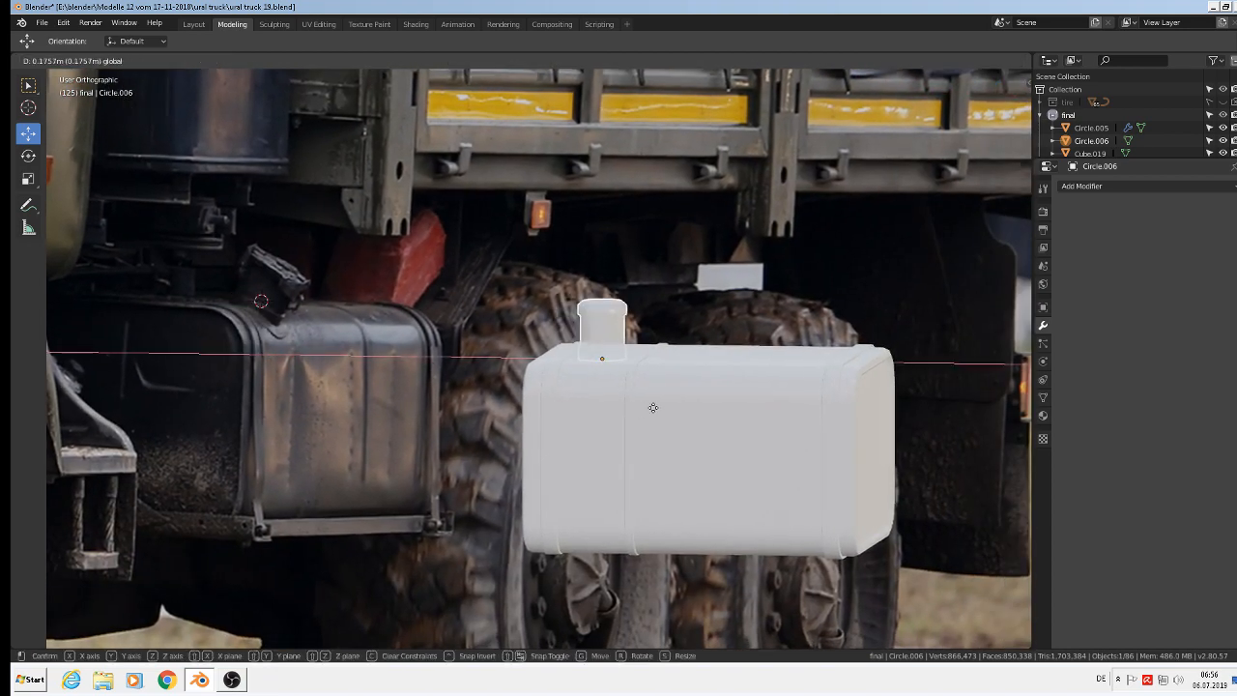
click(651, 409)
Compare the neck's position with the reference photo and shift it a further 0.0531 m along X over the tank.
middle_drag(584, 390, 628, 407)
scroll(628, 411, up, 1)
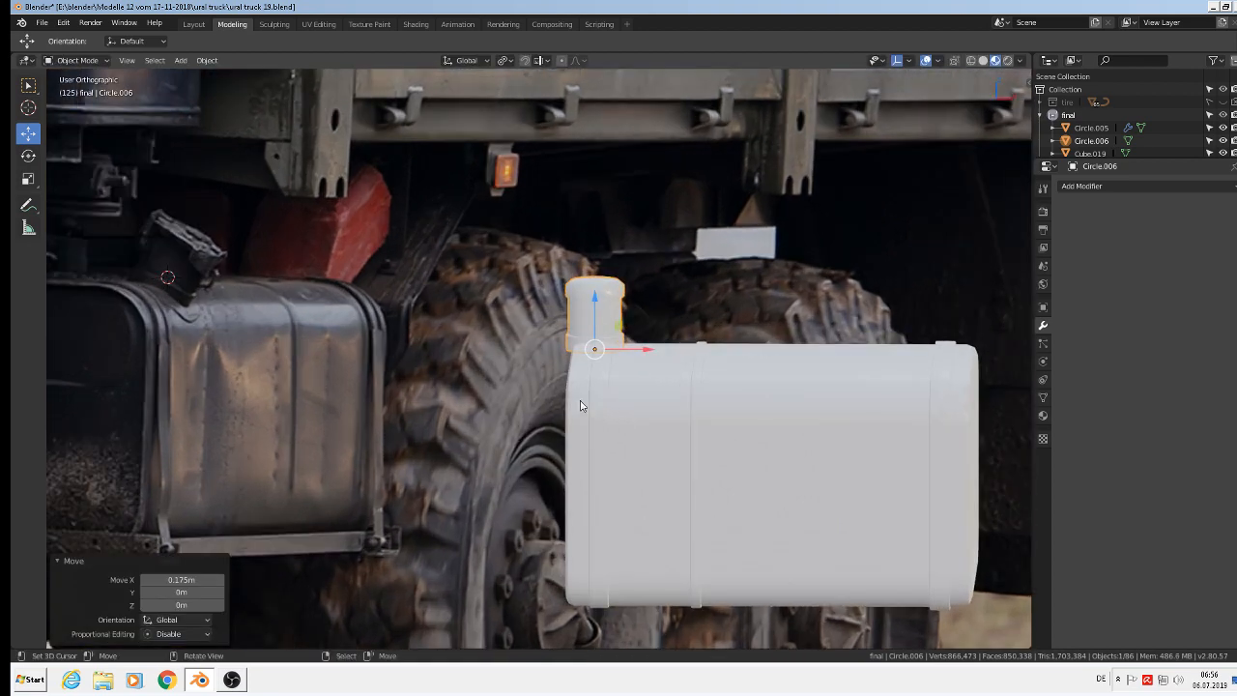
scroll(147, 286, up, 4)
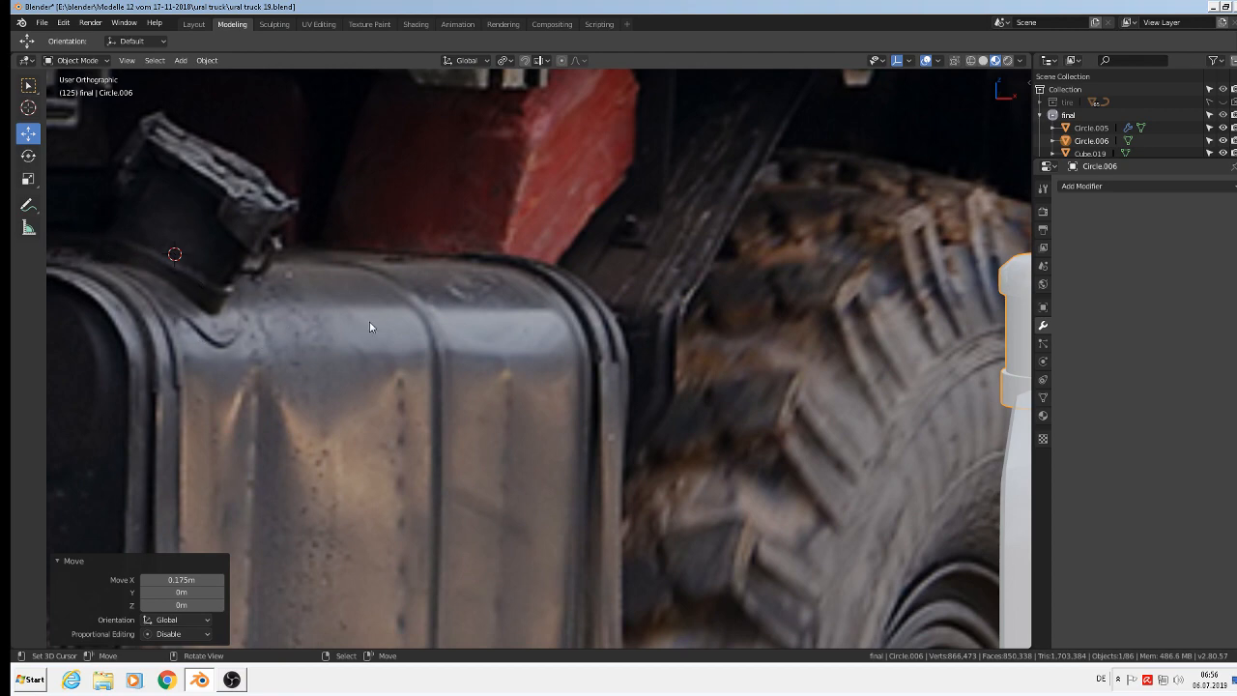
scroll(628, 431, down, 5)
middle_drag(827, 432, 819, 463)
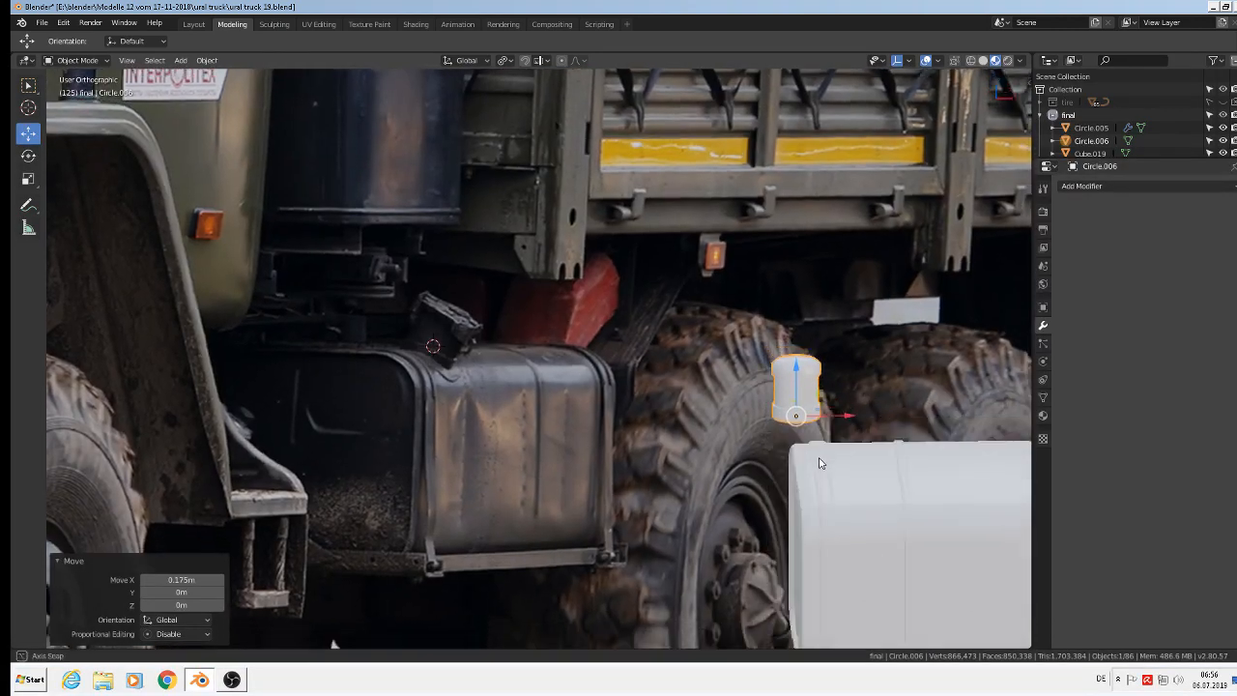
scroll(823, 462, down, 5)
key(g)
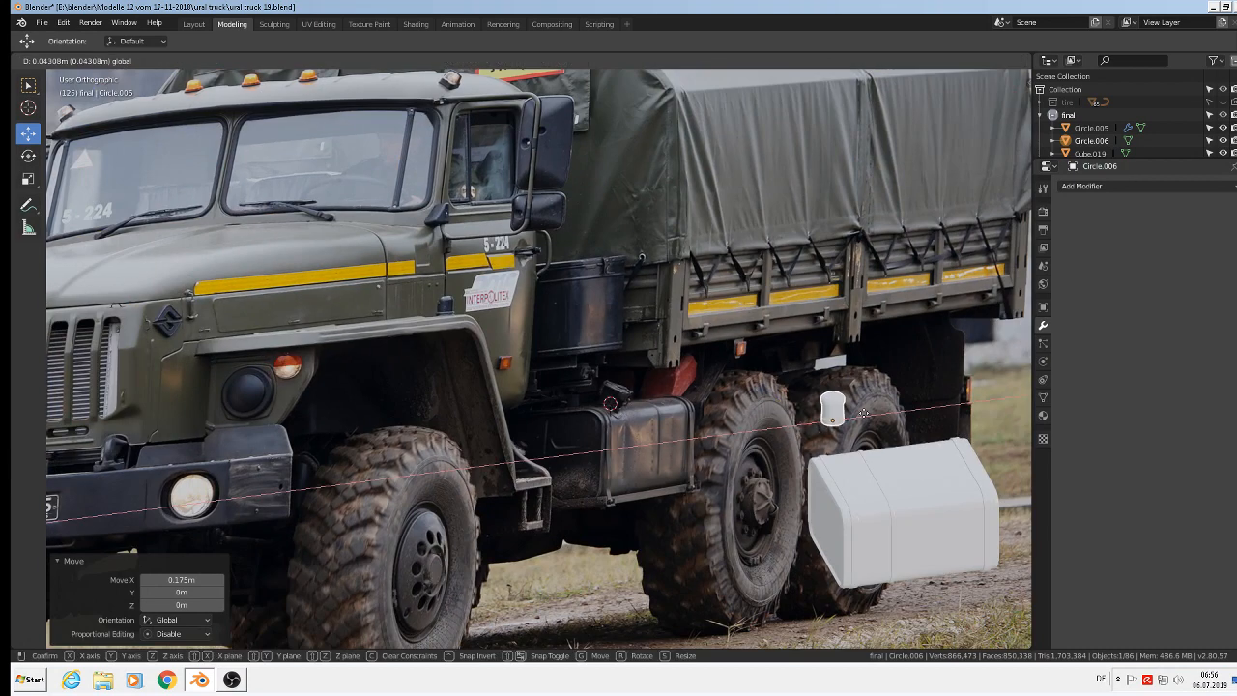
click(873, 414)
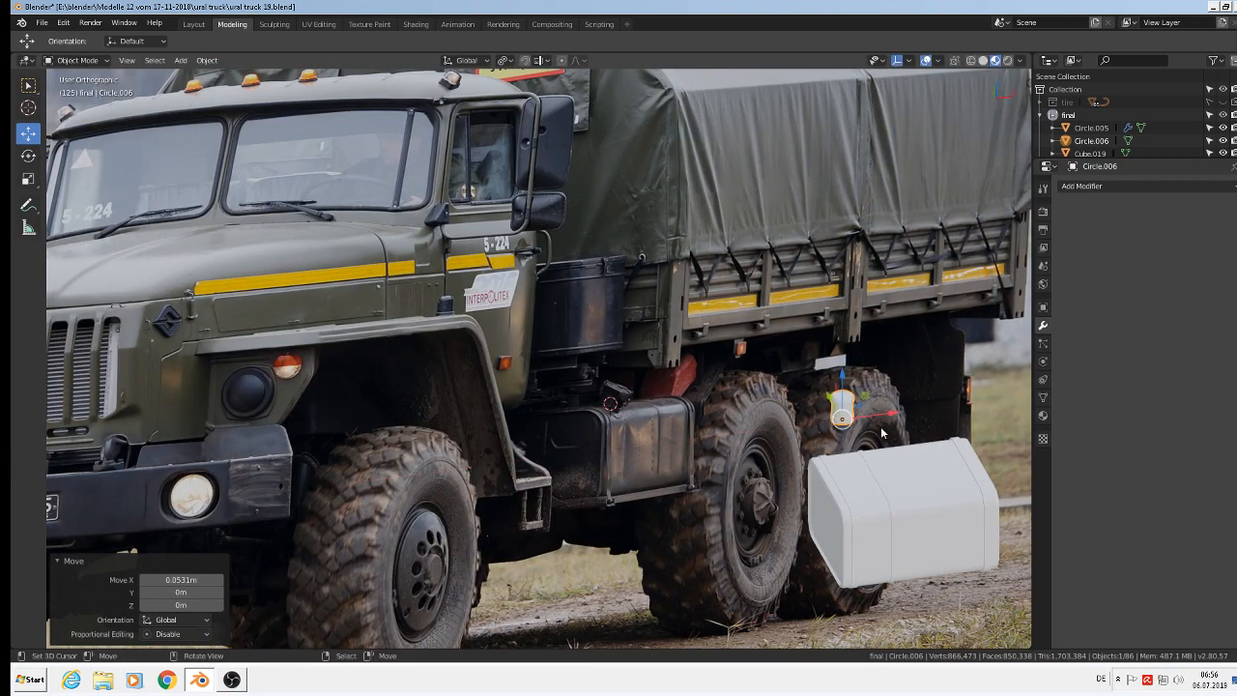
Move the filler neck -0.144 m along the Y axis and 0.034 m up along the Z axis above the tank.
key(g)
key(y)
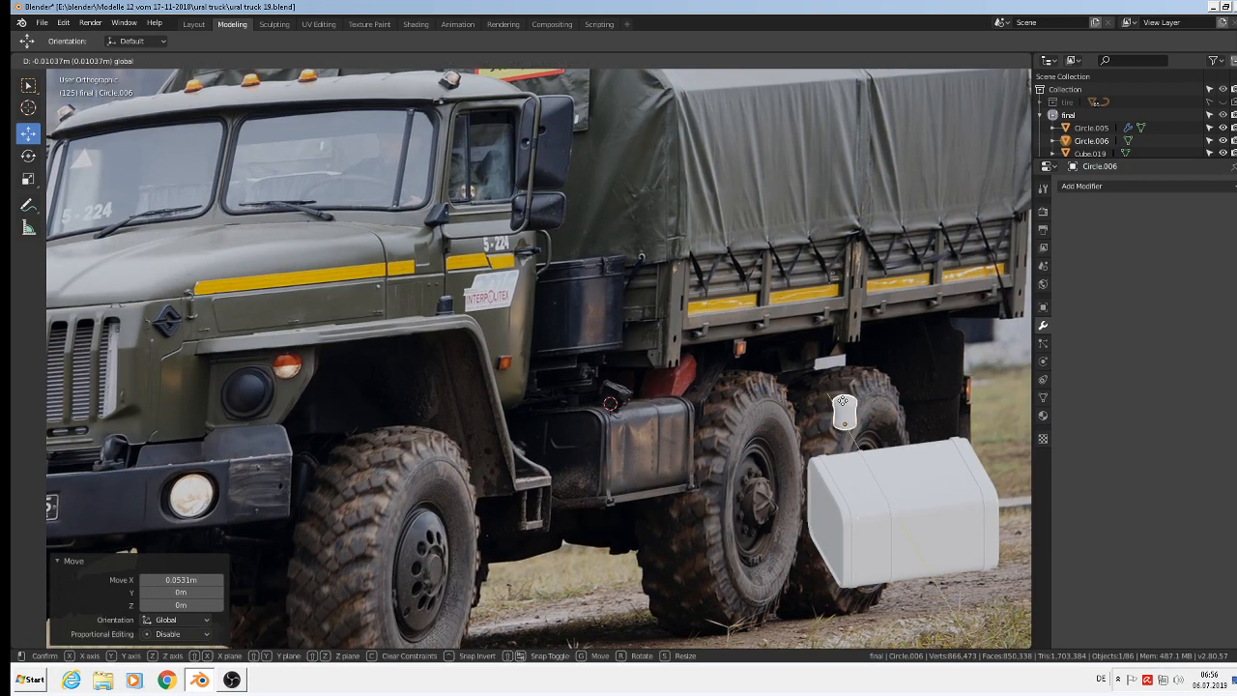
click(883, 450)
scroll(875, 440, up, 3)
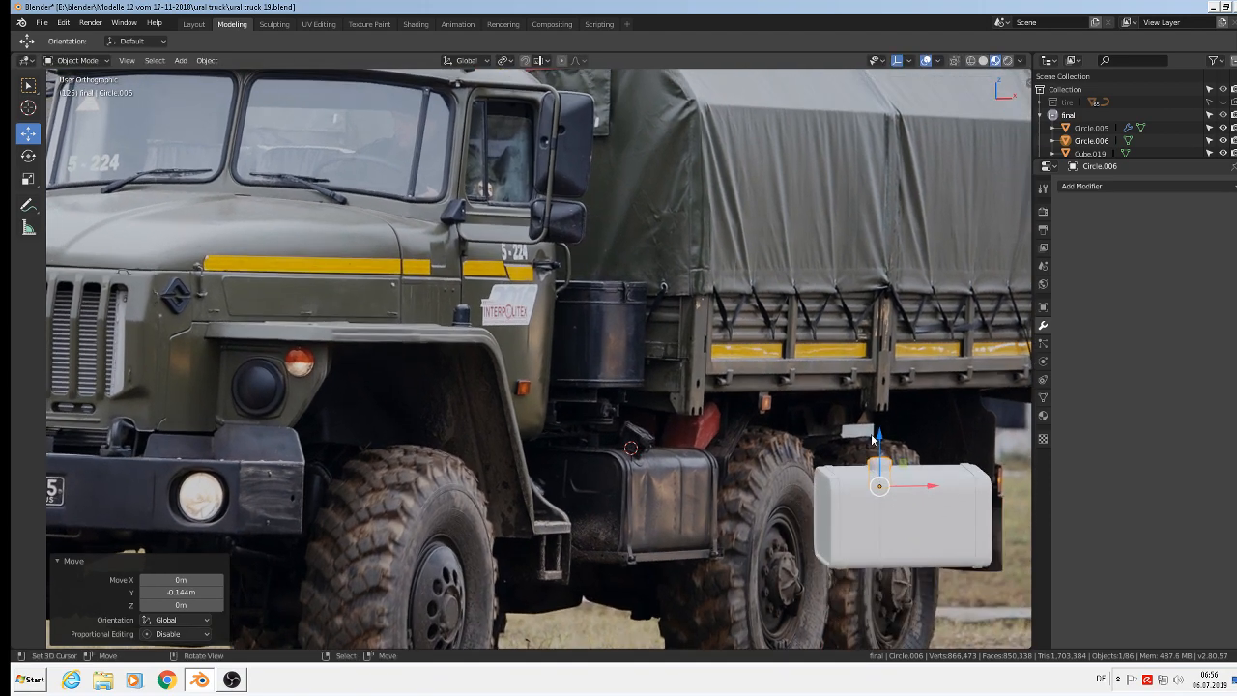
key(g)
key(z)
click(882, 435)
scroll(870, 471, up, 2)
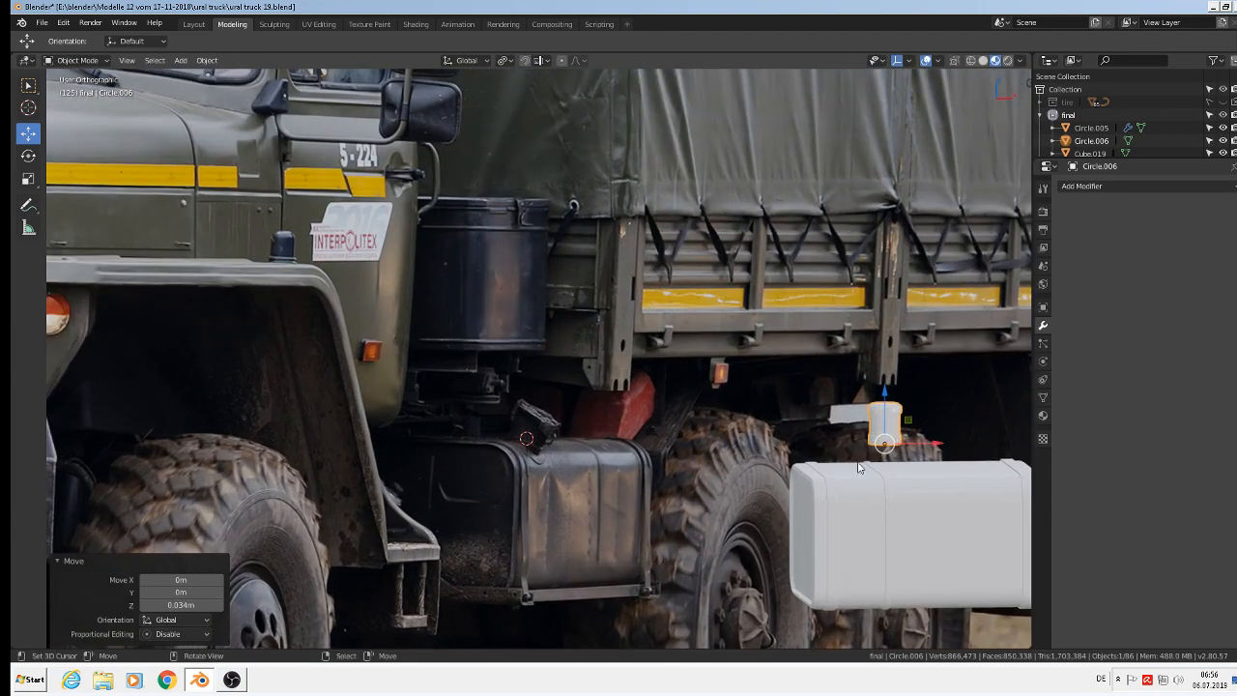
Save the file and compare the filler neck's placement on the tank with the reference photo.
click(43, 22)
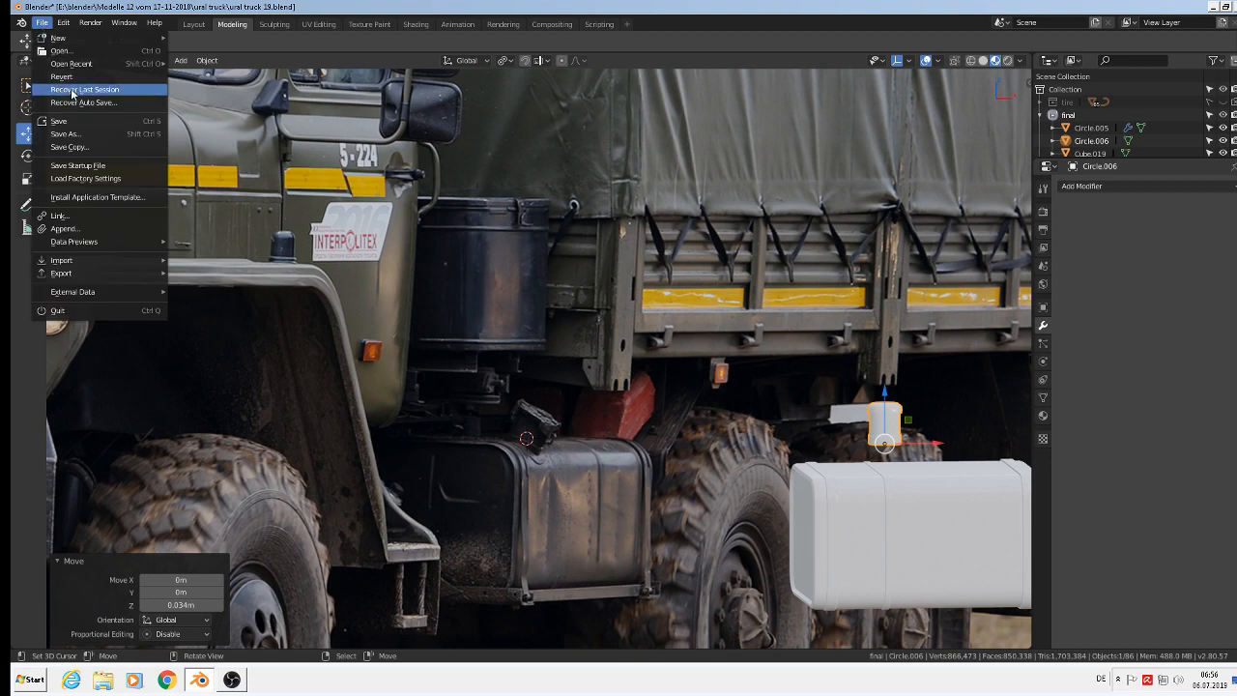
click(59, 123)
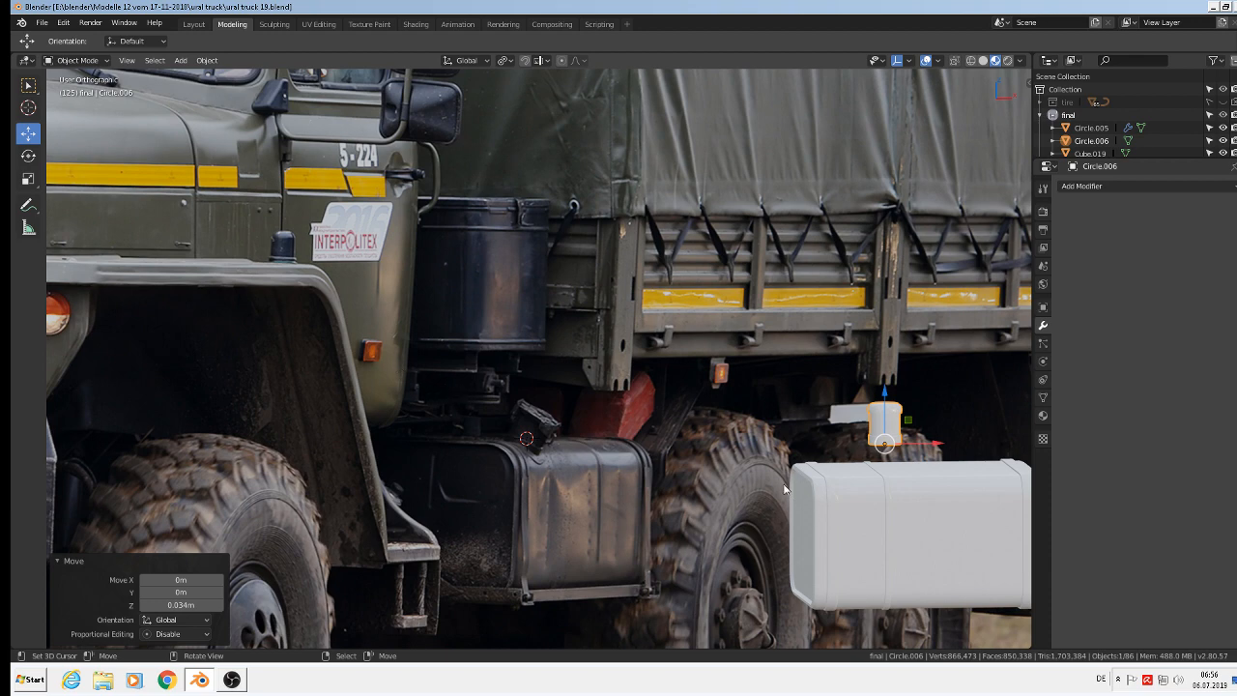
mouse_move(837, 503)
middle_down()
mouse_move(823, 544)
mouse_move(823, 511)
middle_up()
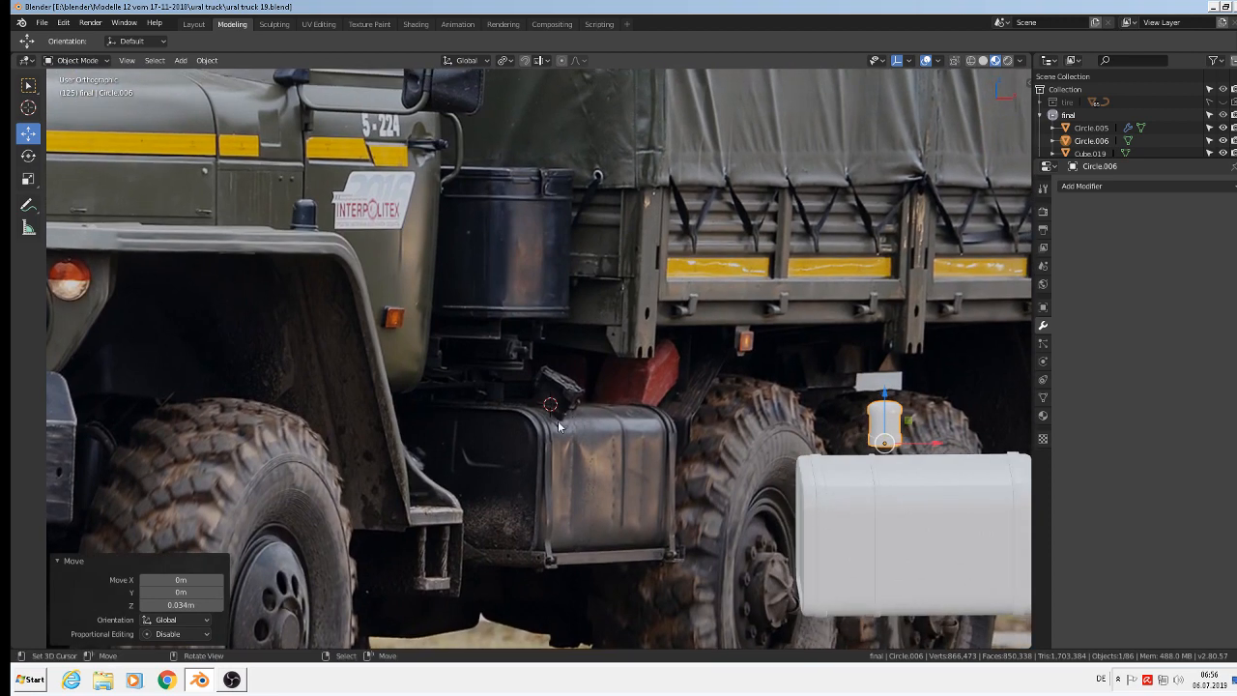
scroll(857, 495, up, 6)
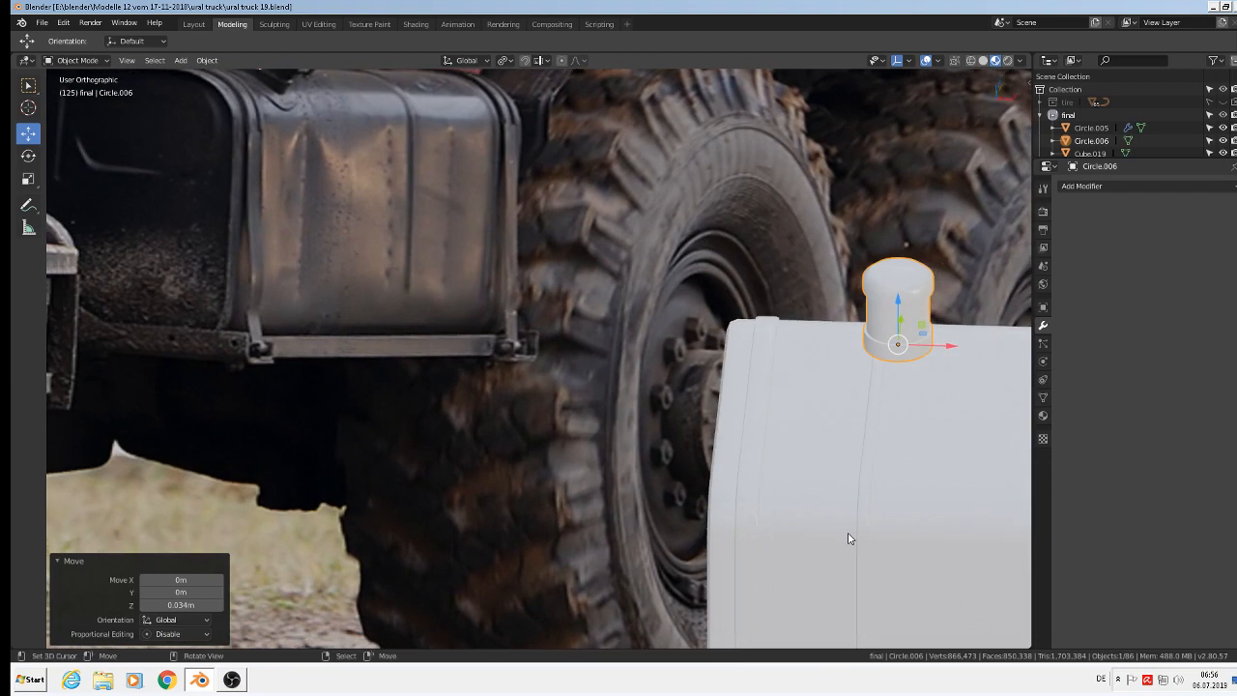
middle_drag(848, 538, 854, 522)
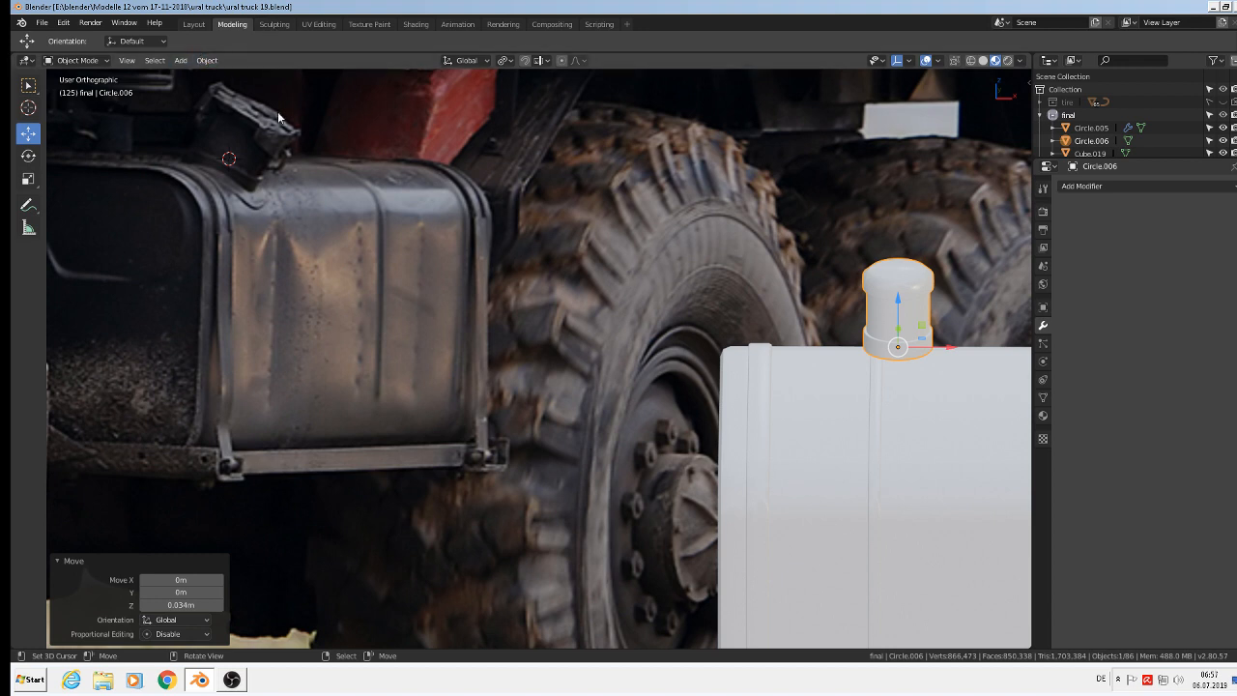
Place the 3D cursor on the tank's front surface and add a 32-vertex mesh circle there, scaled to 0.012.
shift+right_click(810, 514)
click(180, 60)
mouse_move(191, 81)
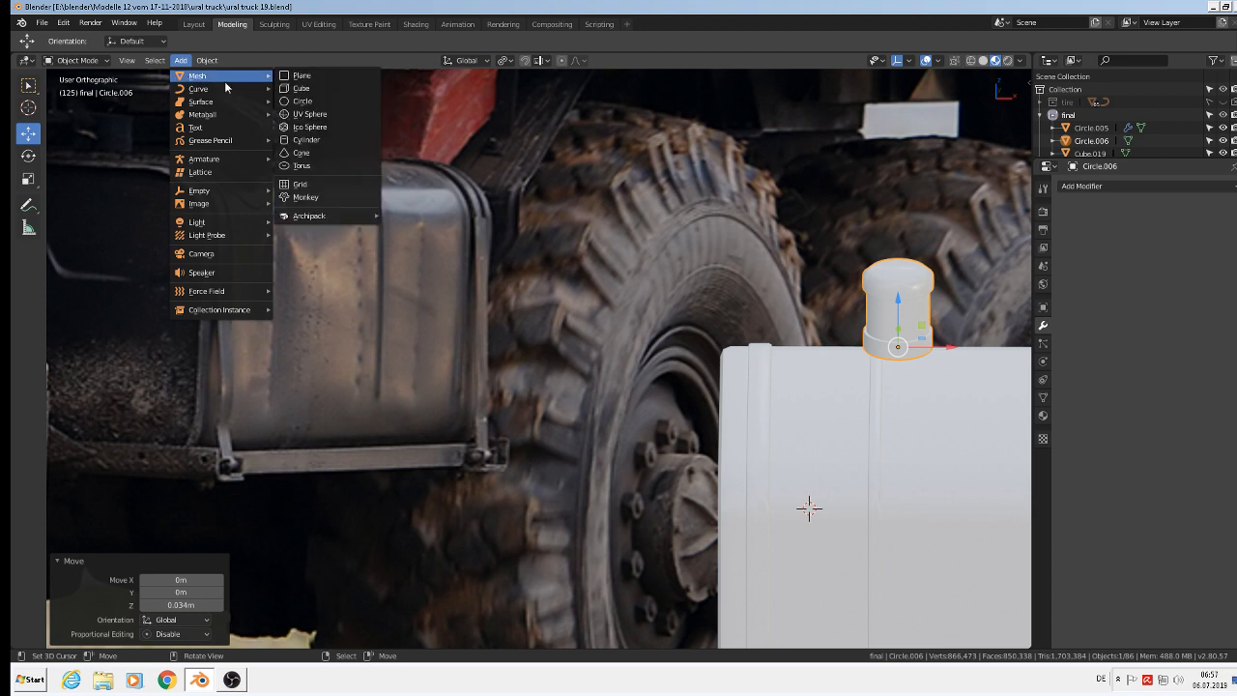
click(301, 100)
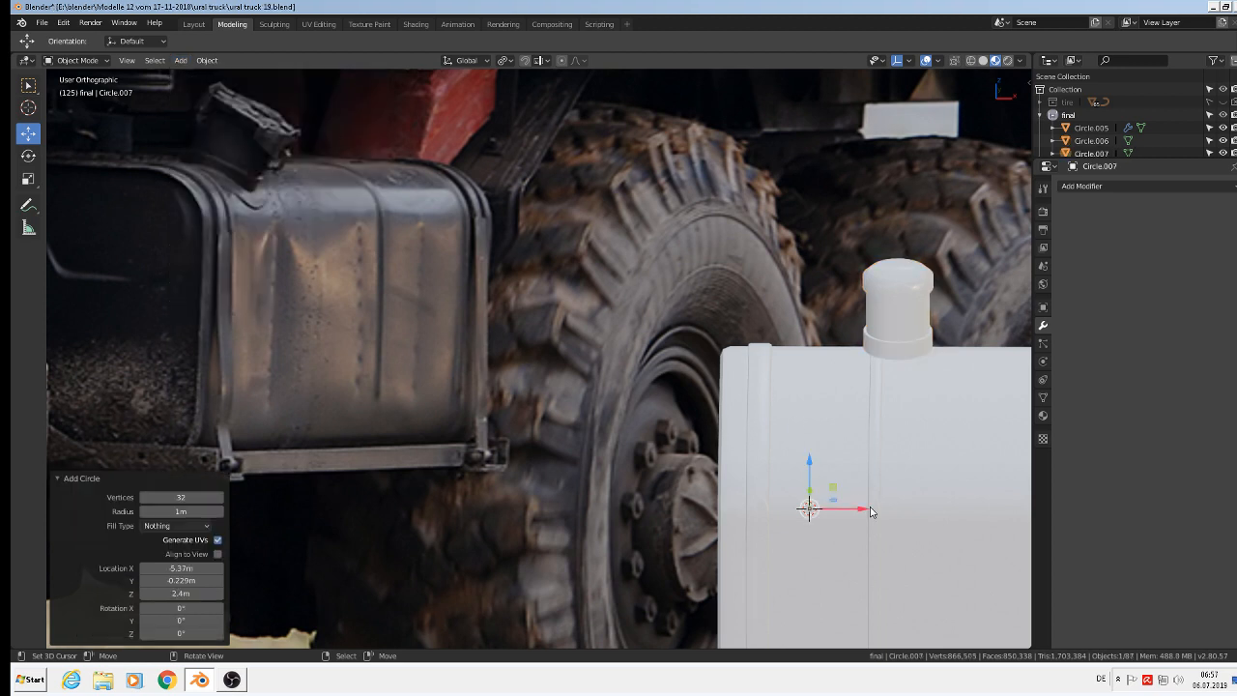
key(s)
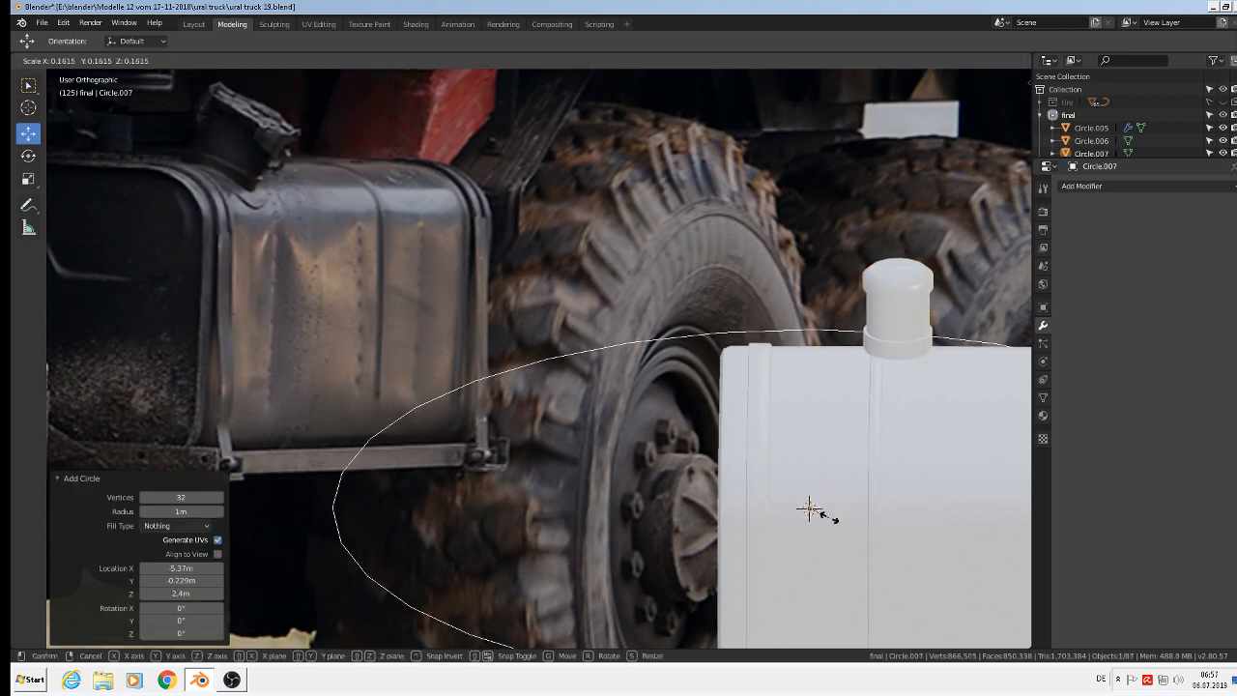
click(811, 509)
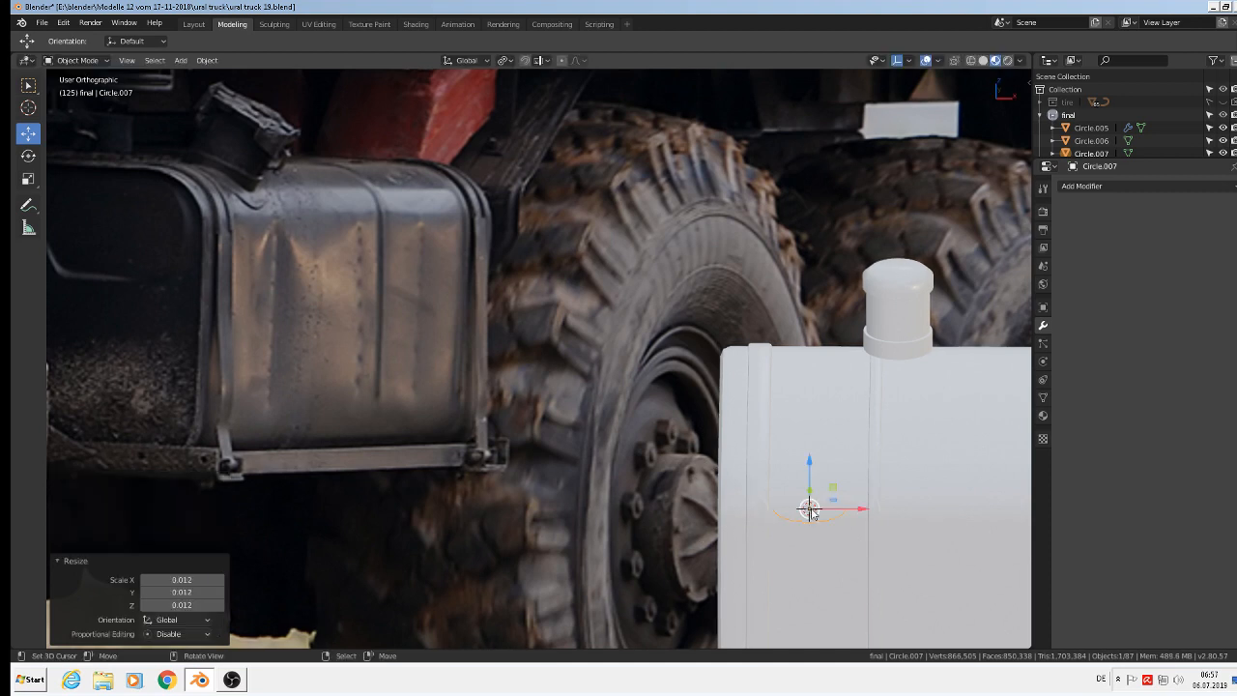
Rotate the new circle 77° about the global X axis so it faces the tank's front.
key(r)
key(x)
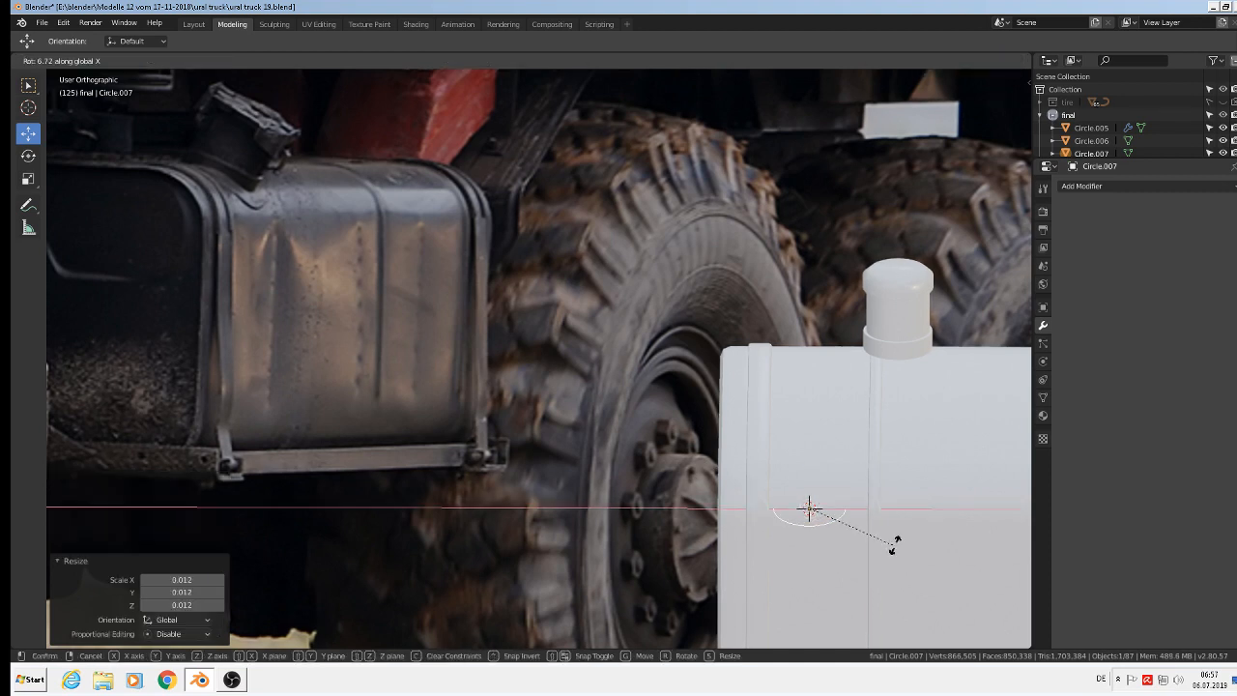
click(872, 449)
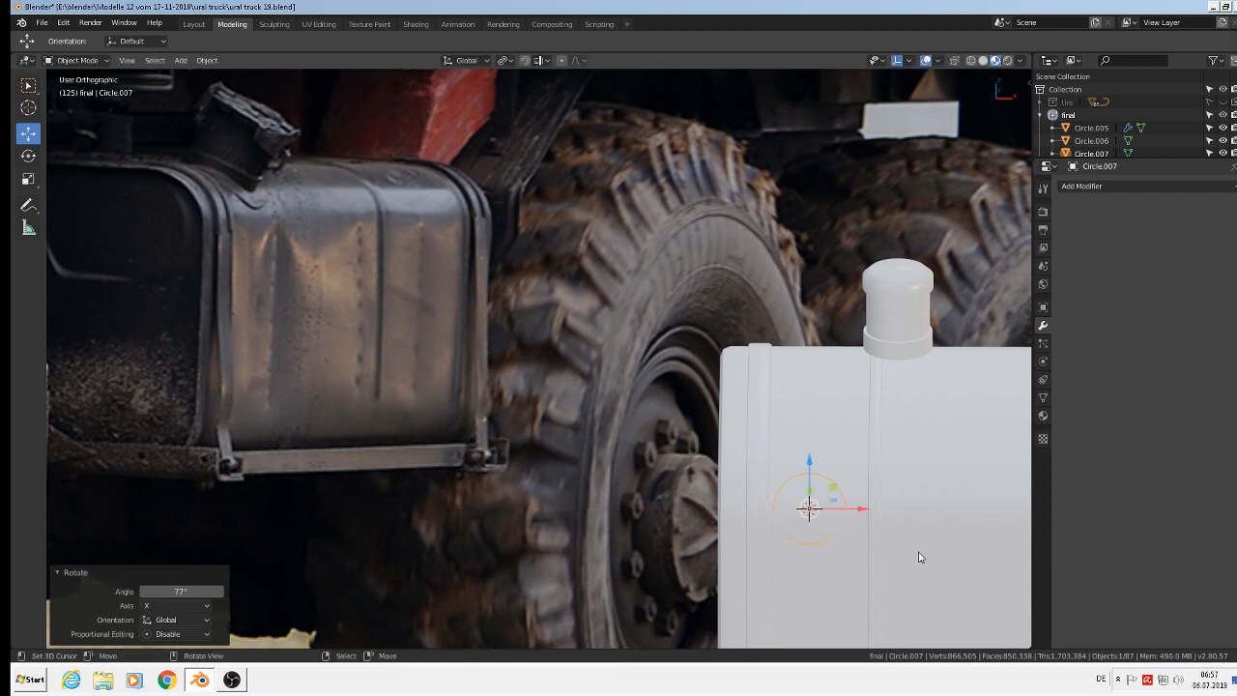
Shift the circle along X and Y to the tank's rounded upper front corner and raise it 0.00349 m along Z.
key(g)
key(x)
click(868, 512)
middle_drag(864, 532, 817, 511)
drag(775, 510, 788, 510)
drag(819, 468, 819, 454)
middle_drag(819, 455, 890, 477)
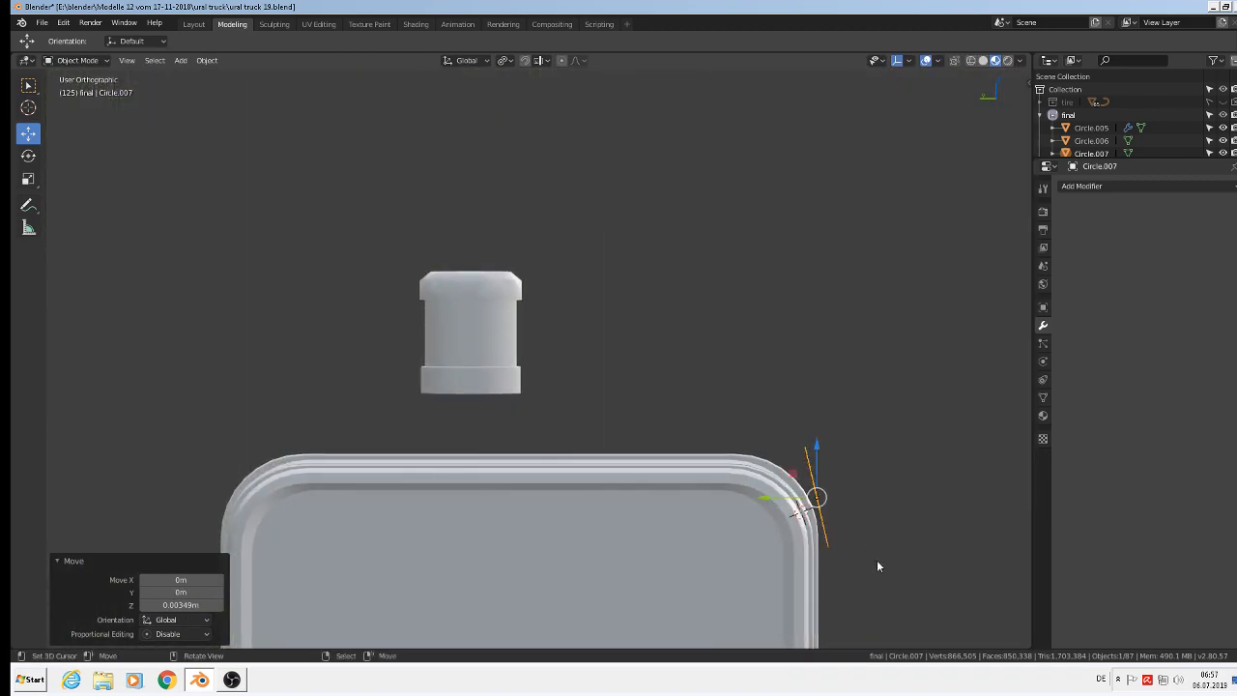
Rotate the circle -19.6° in the side view to align it with the slope of the tank's rounded corner.
key(r)
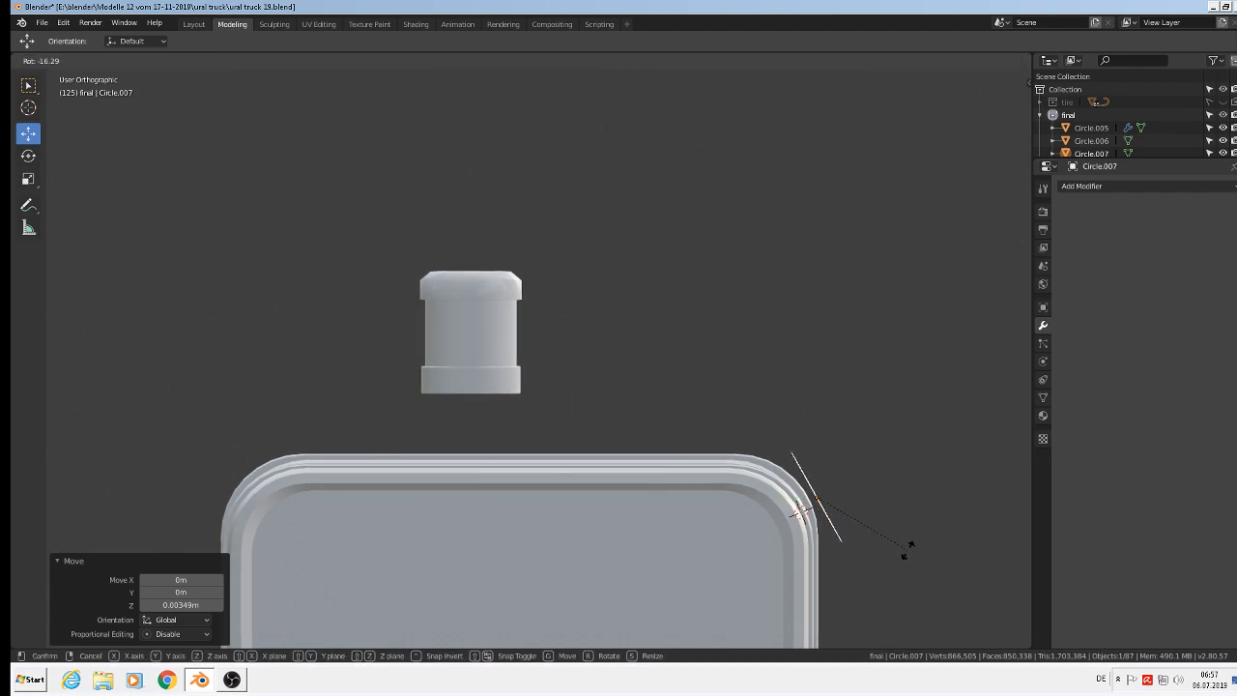
click(902, 534)
middle_drag(903, 534, 678, 551)
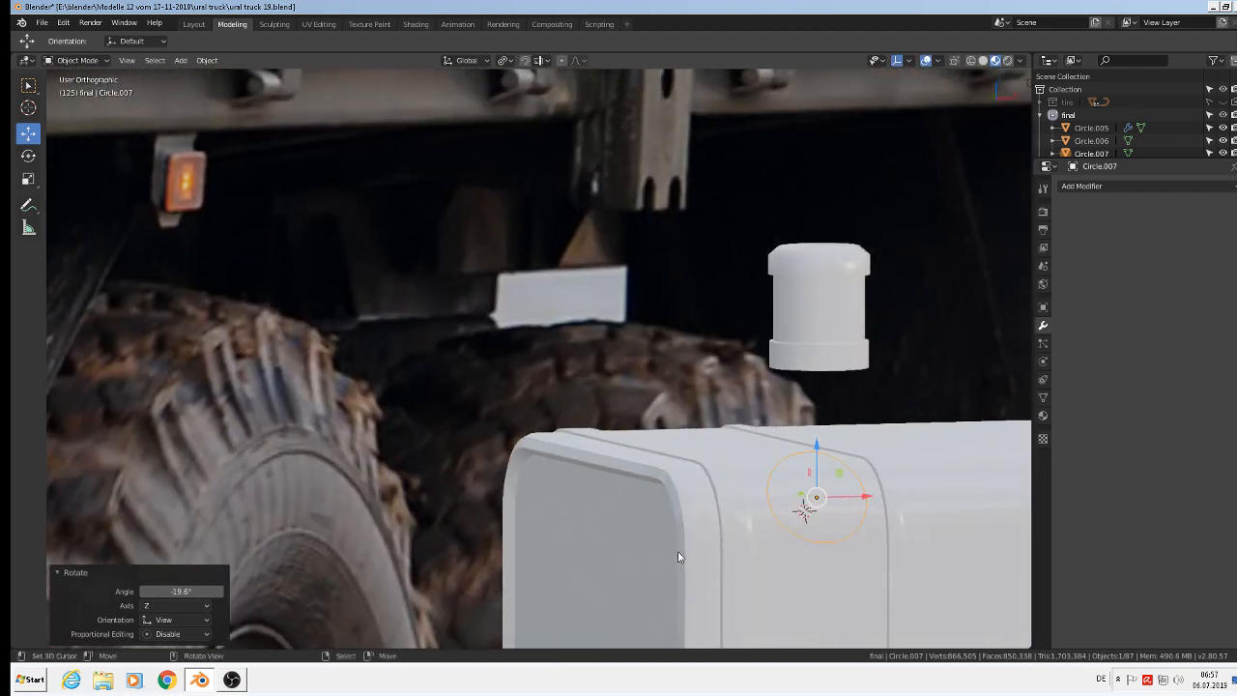
scroll(630, 594, up, 5)
middle_drag(648, 608, 741, 581)
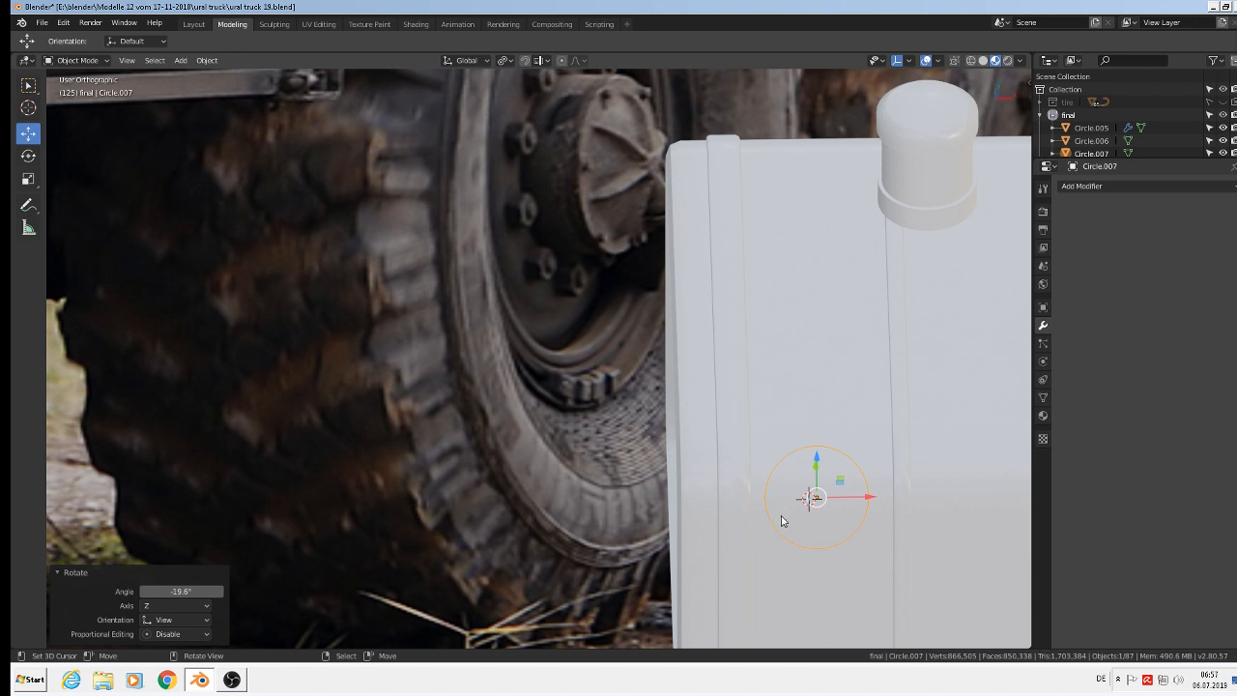
Try to set up a Knife cut on the tank with the circle, selecting all of the tank's geometry.
shift+click(789, 404)
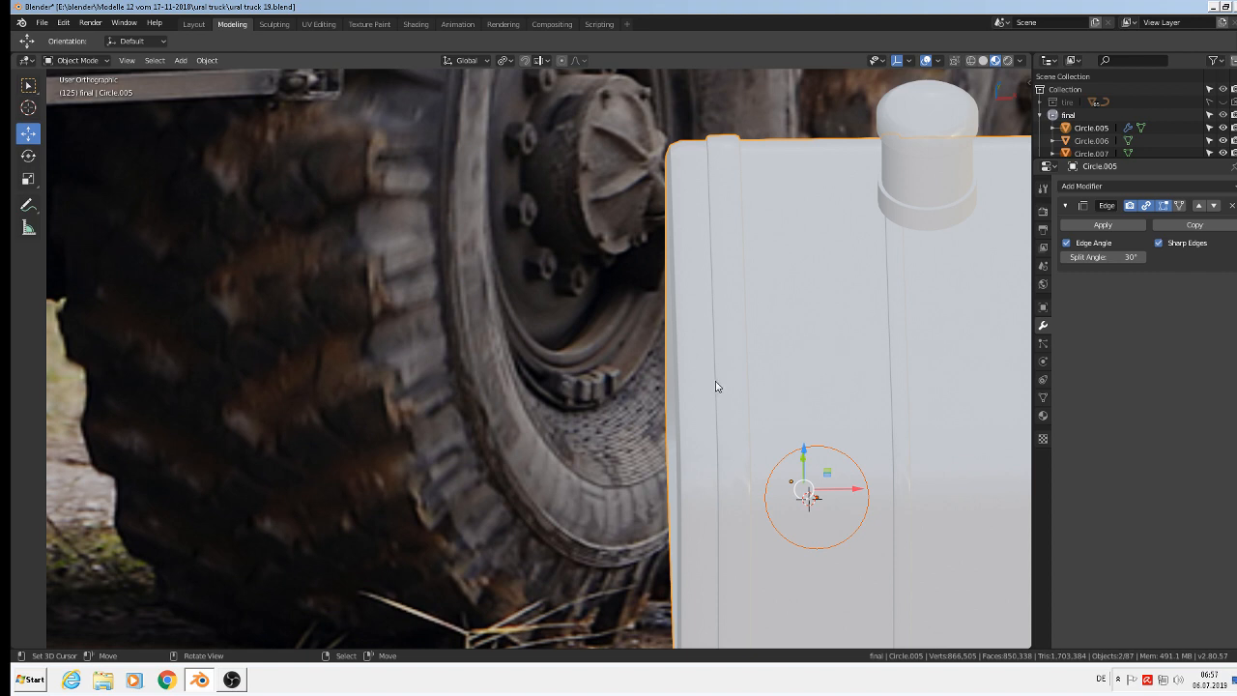
key(Tab)
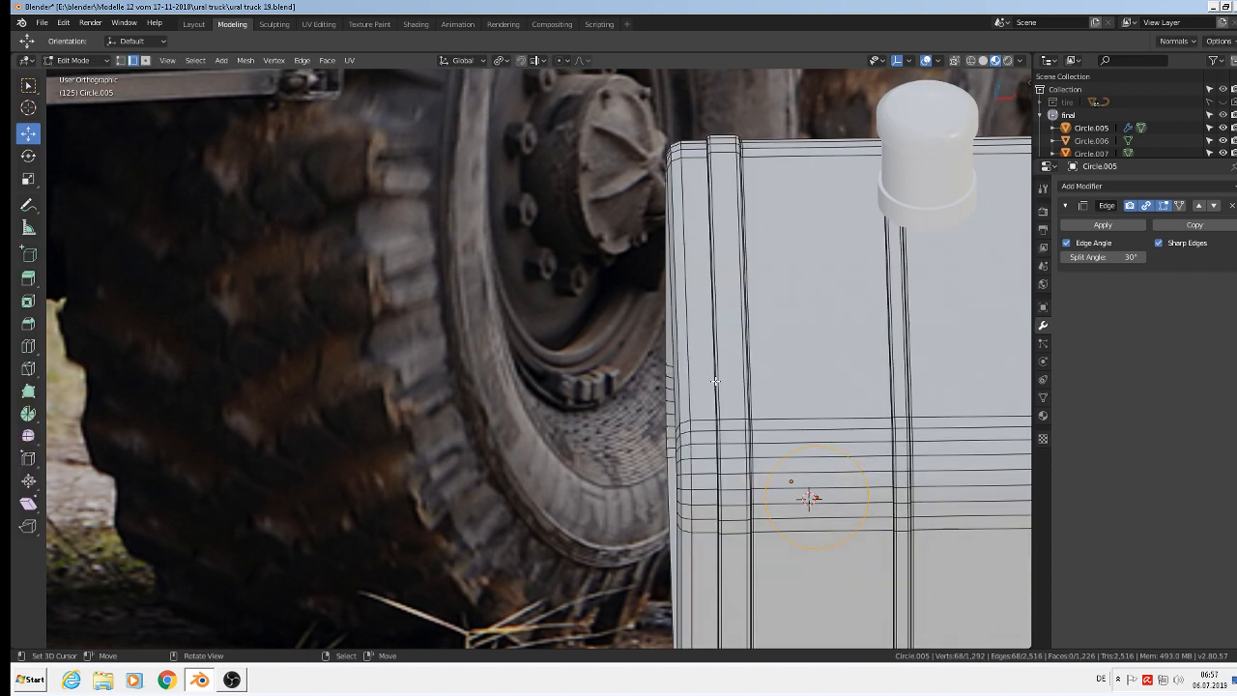
key(a)
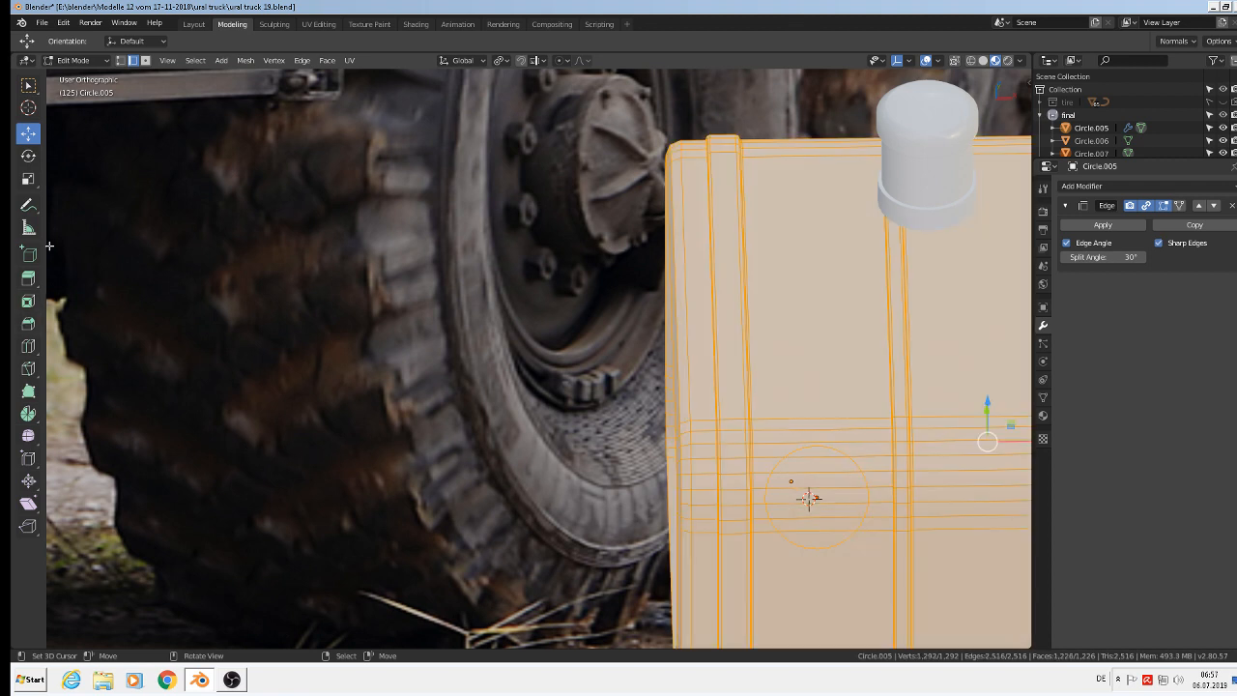
click(37, 377)
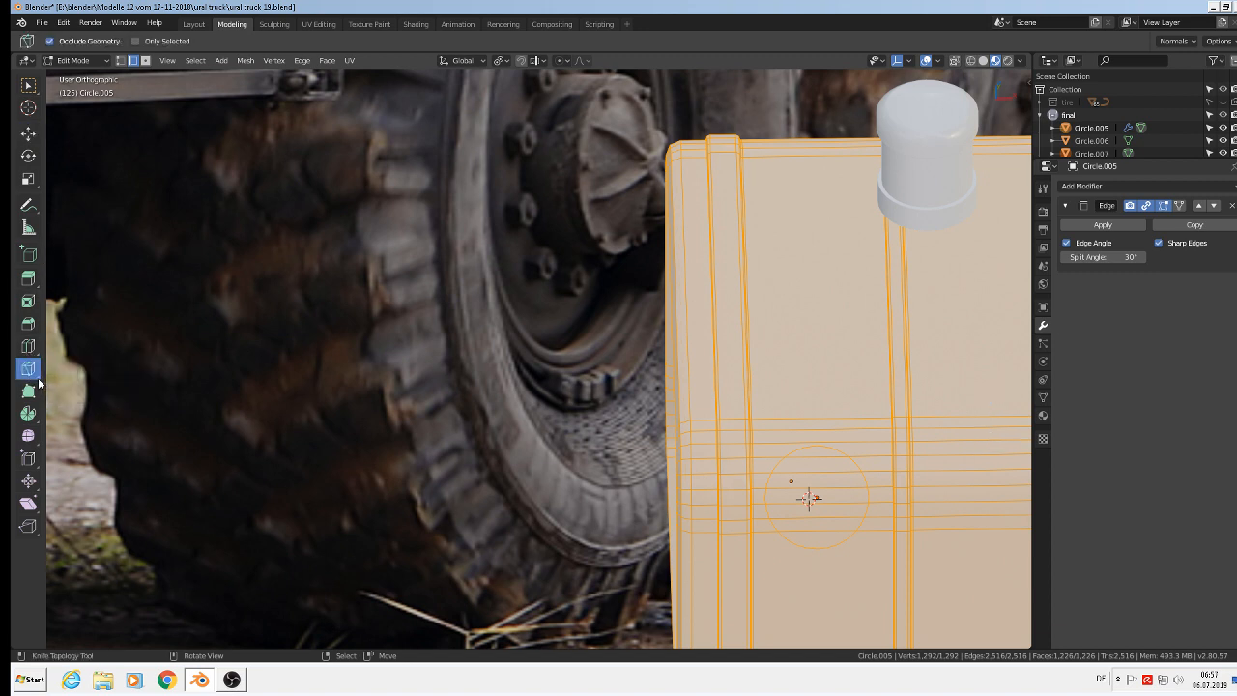
click(38, 382)
click(39, 380)
click(39, 380)
Search the available commands for "cut" and return the tank to Object Mode.
key(F3)
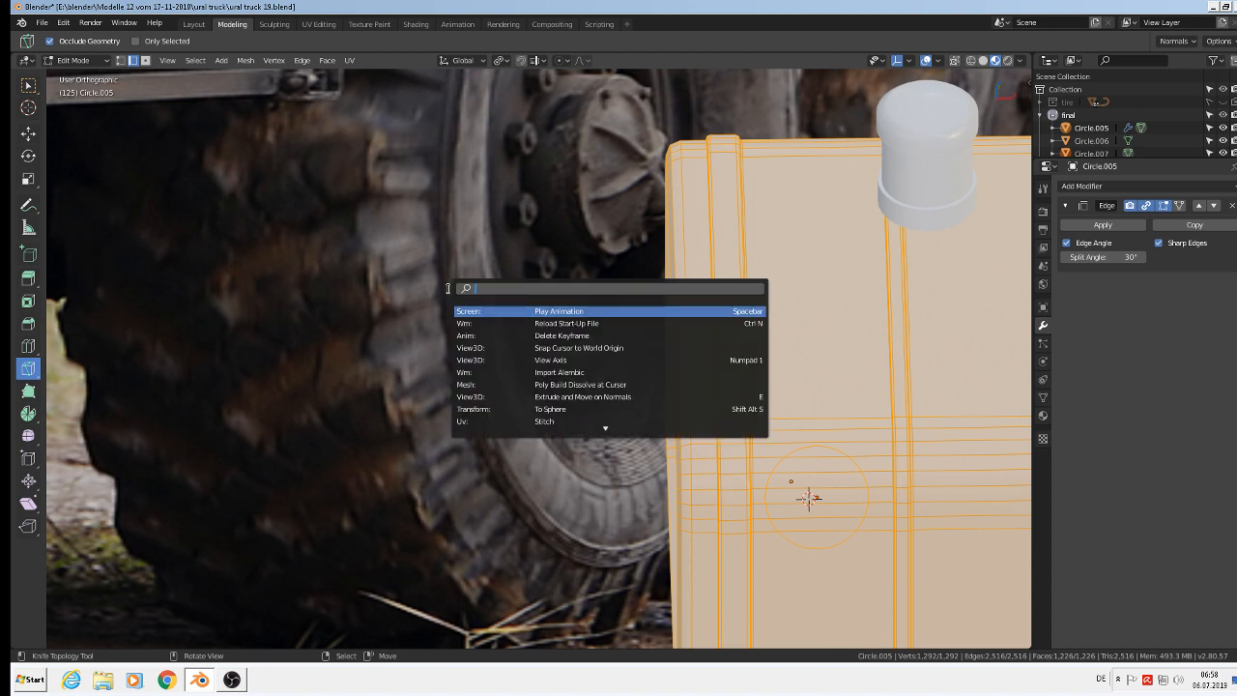
text(cut)
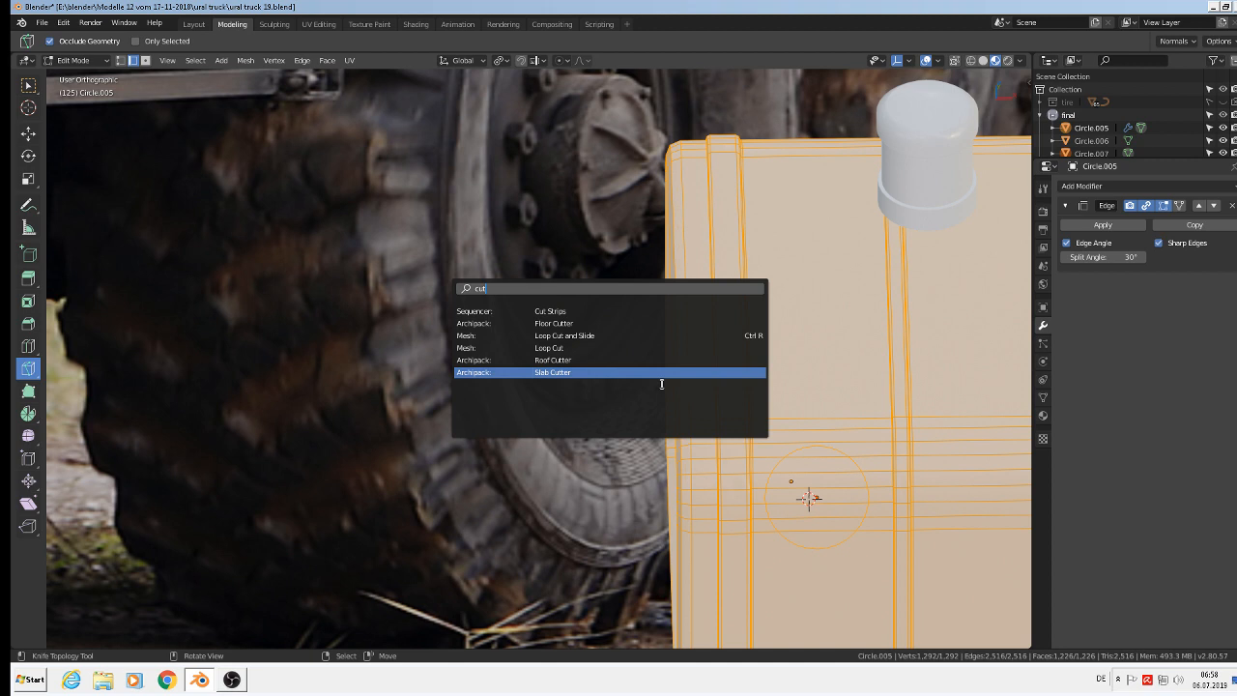
click(315, 425)
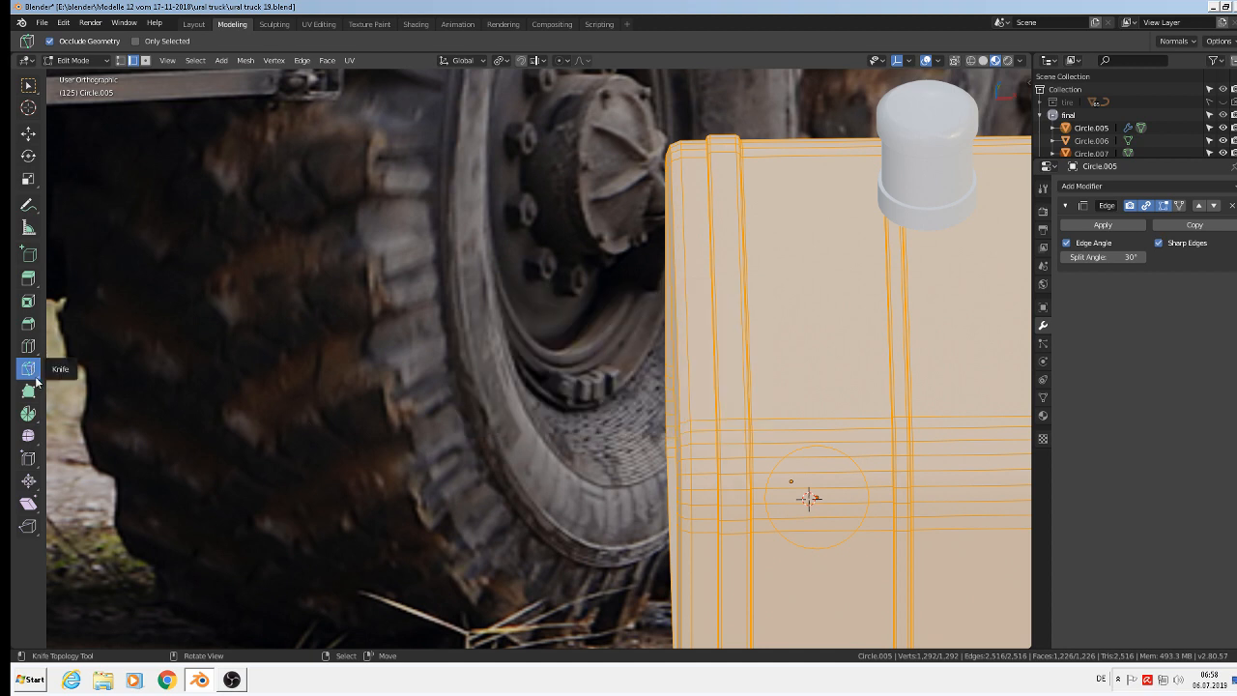
middle_drag(711, 505, 868, 368)
key(Tab)
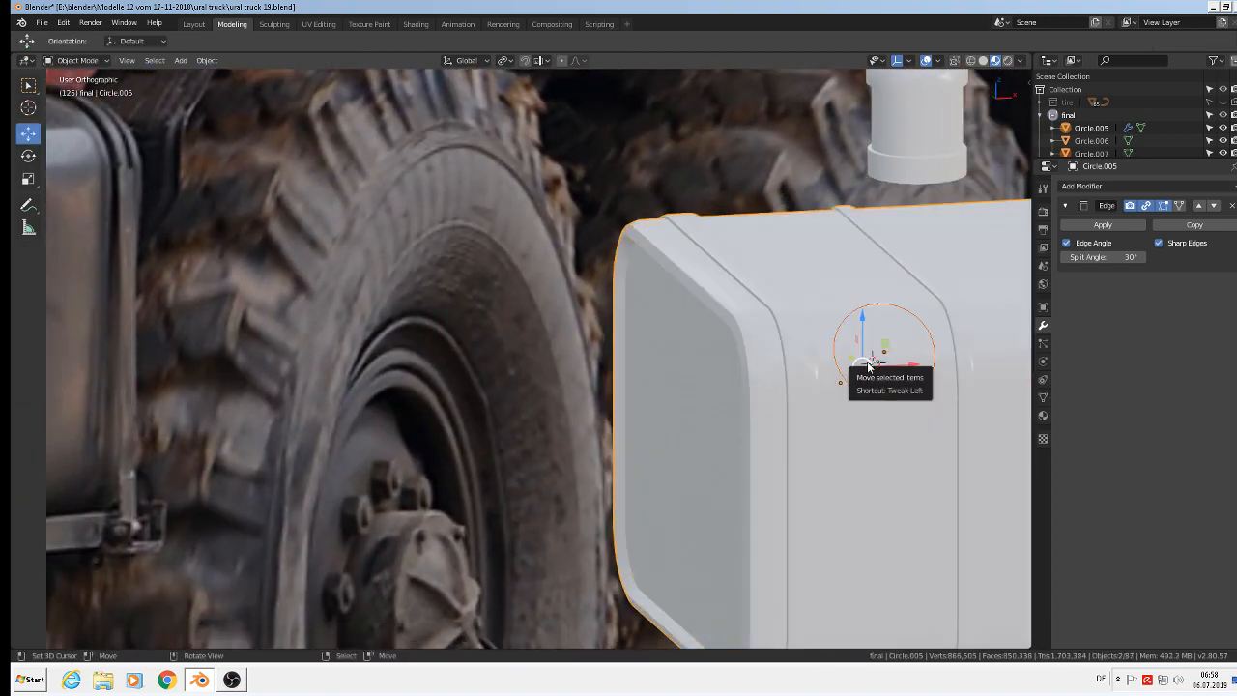
Select only the tank and apply its rotation and scale.
scroll(891, 378, down, 2)
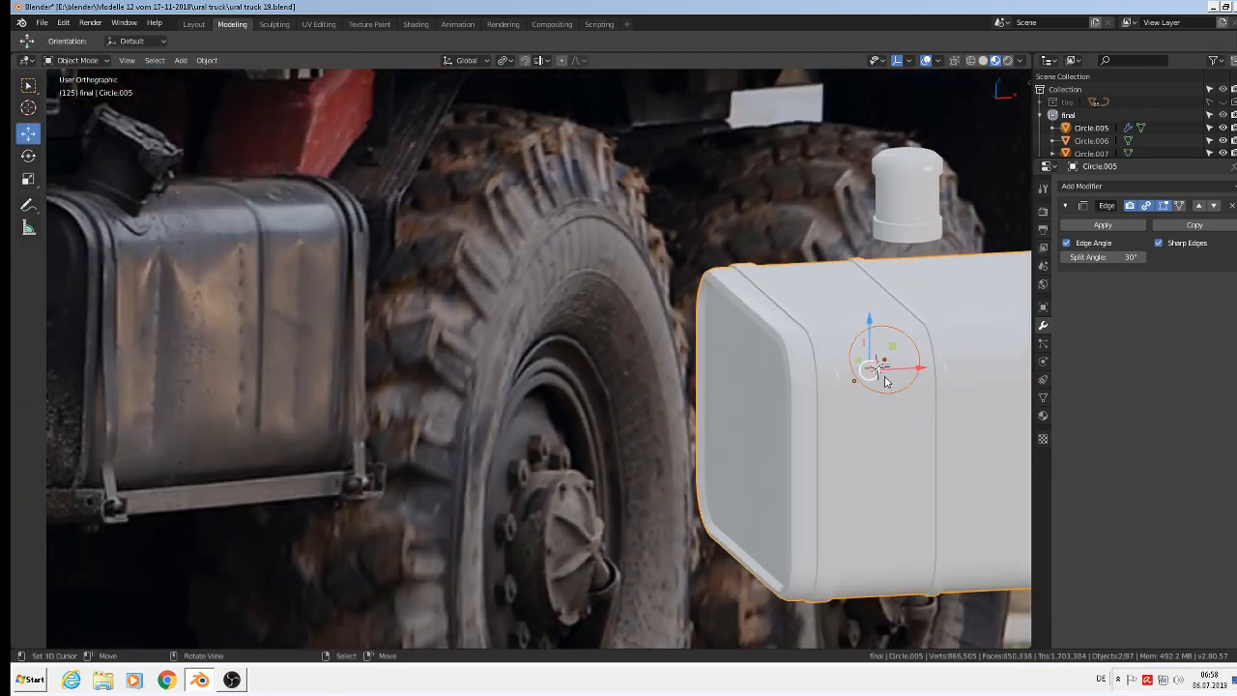
scroll(887, 377, up, 2)
right_click(801, 328)
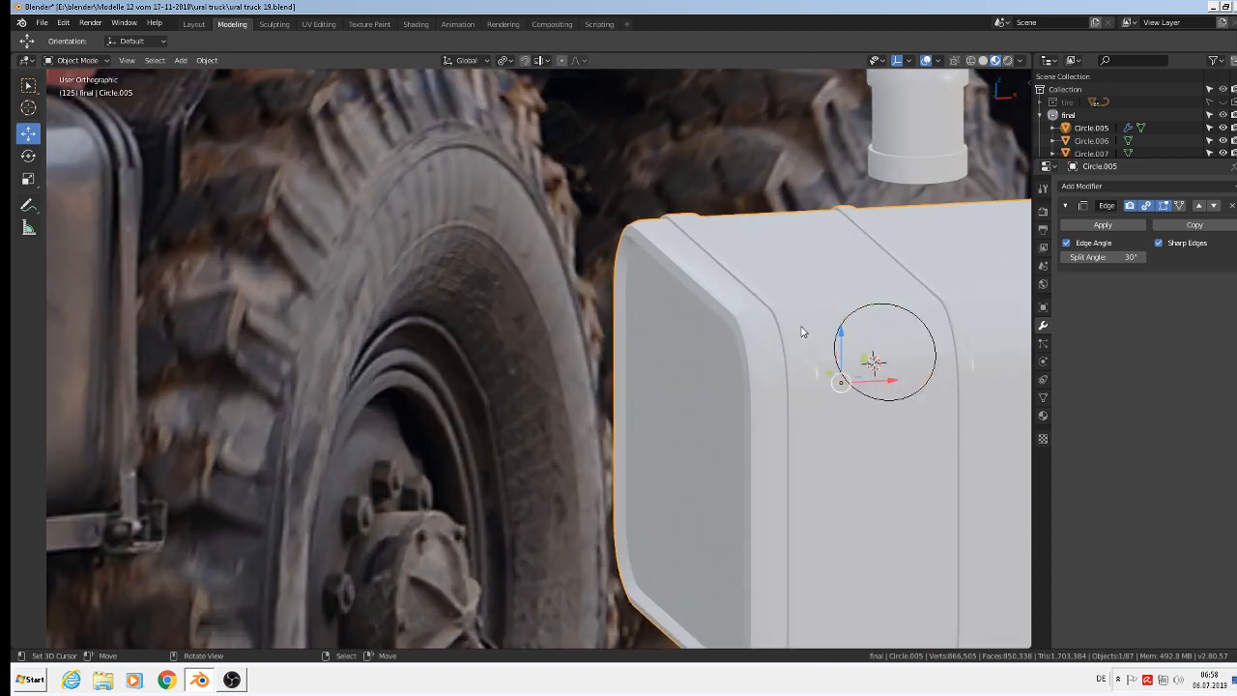
click(220, 62)
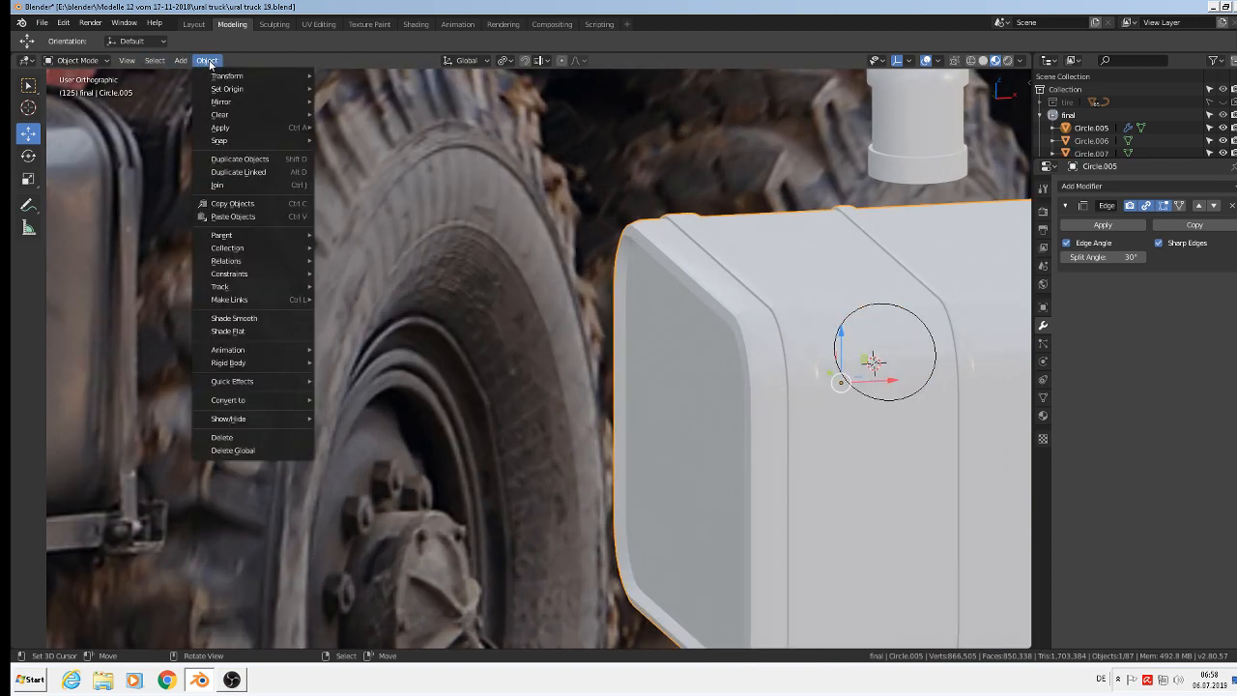
mouse_move(222, 130)
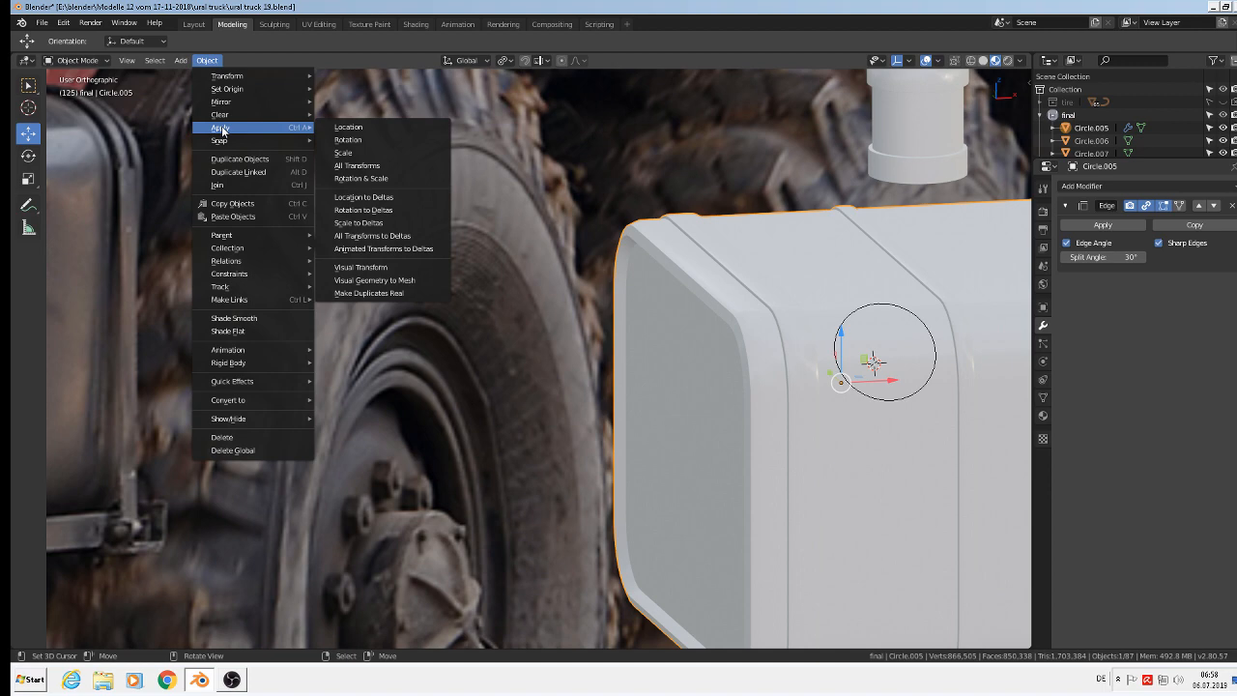
click(362, 179)
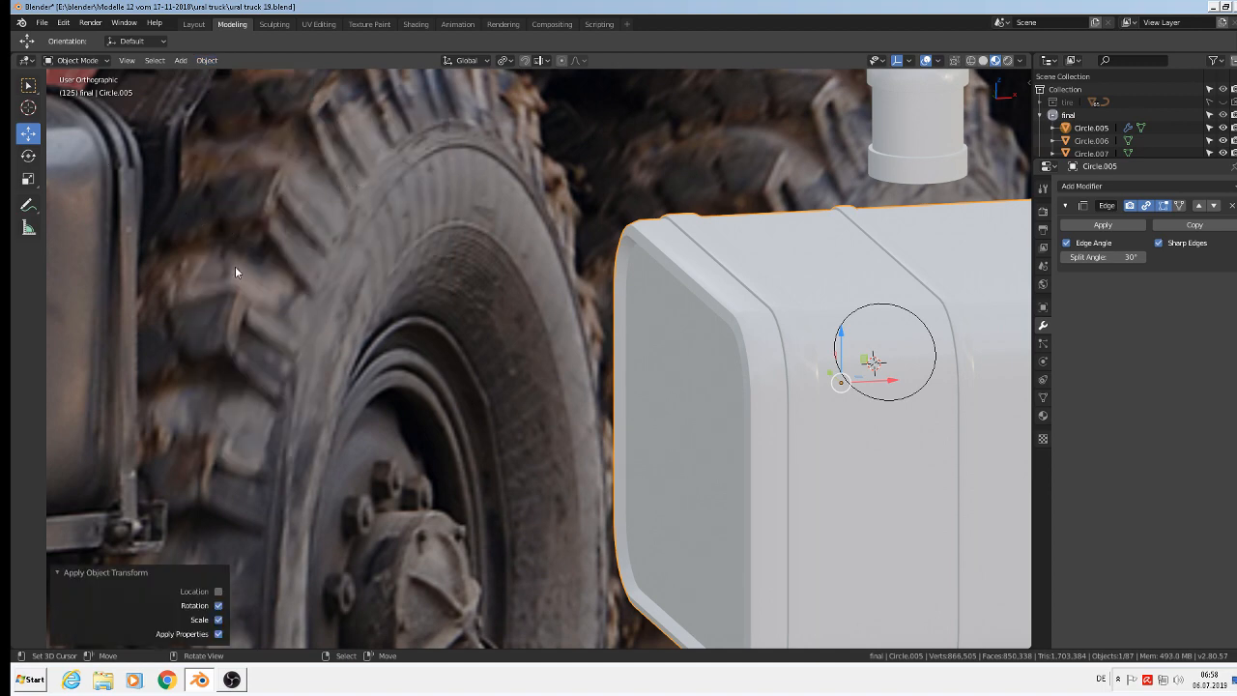
Set the tank's origin to its geometry and select the circle at the tank's rounded corner.
scroll(711, 418, down, 4)
shift+middle_drag(947, 434, 906, 436)
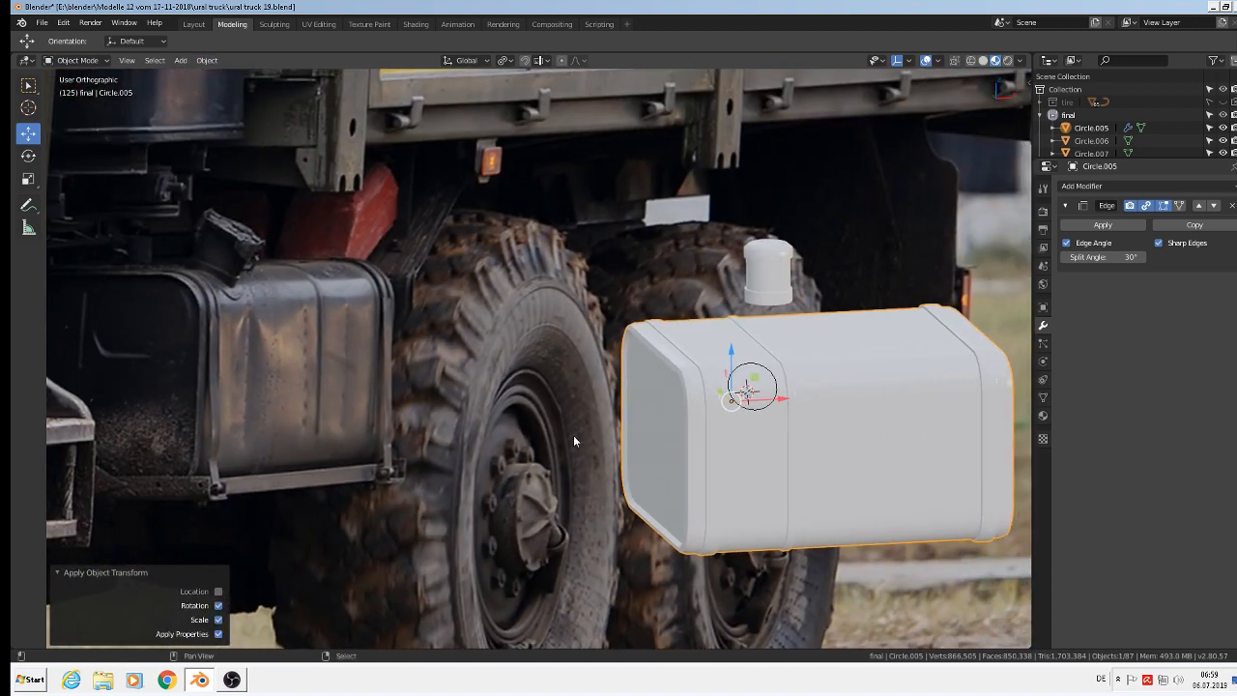
shift+middle_drag(573, 441, 477, 417)
click(207, 60)
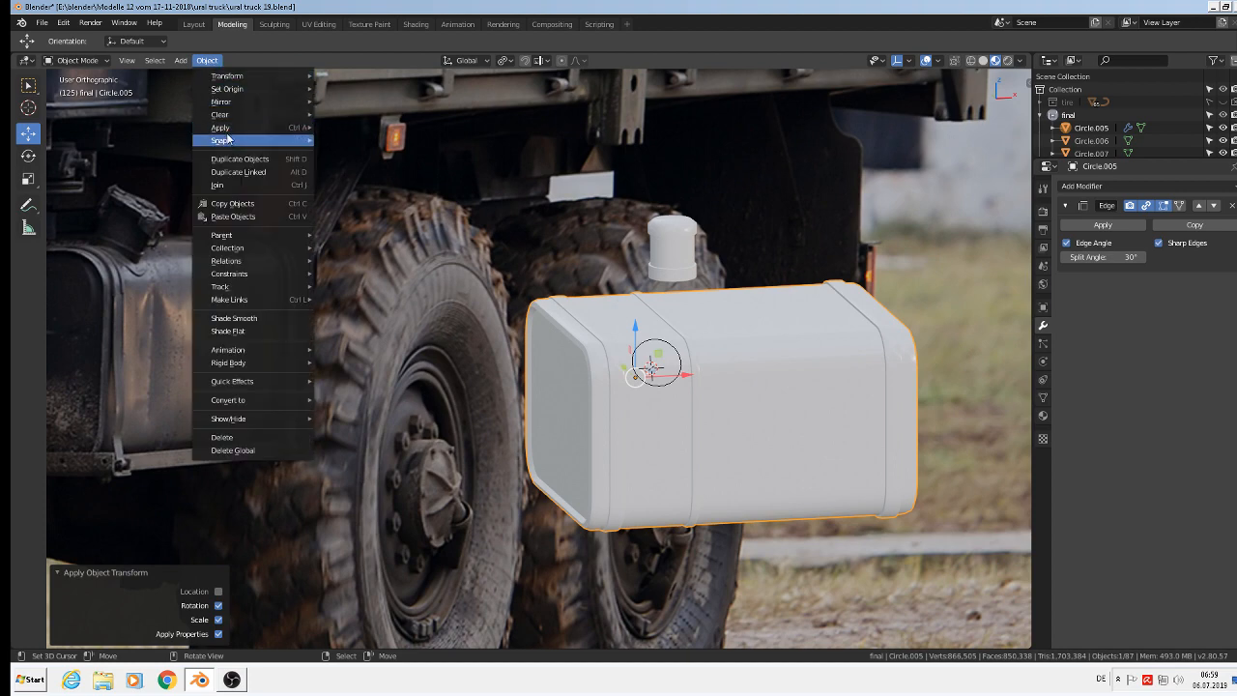
mouse_move(232, 89)
click(388, 106)
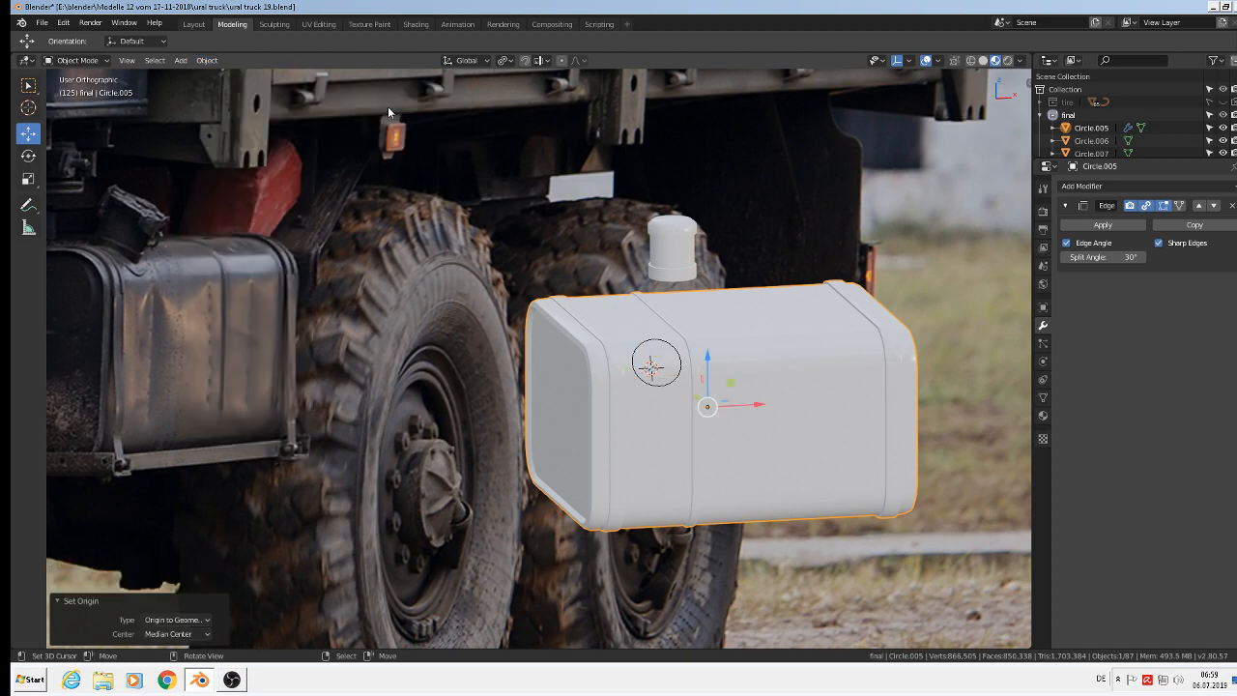
click(676, 350)
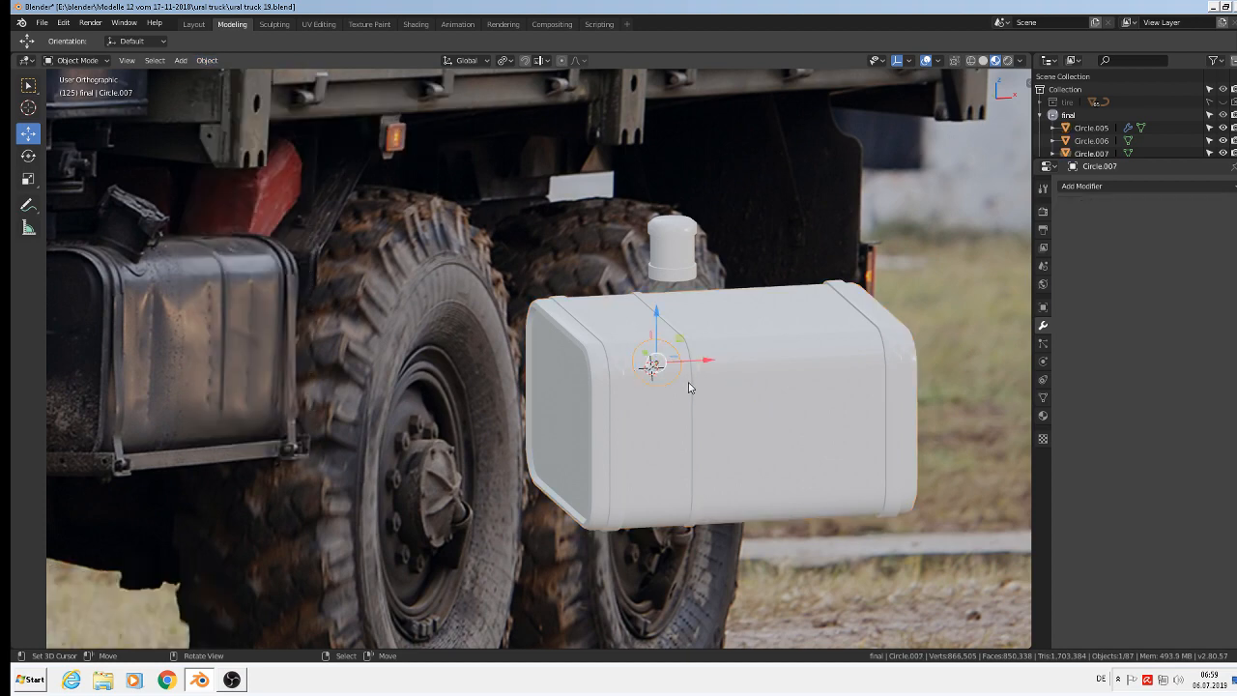
Fill the circle at the tank's rounded corner with a Grid Fill and return to Object Mode.
scroll(691, 384, up, 3)
scroll(683, 387, up, 2)
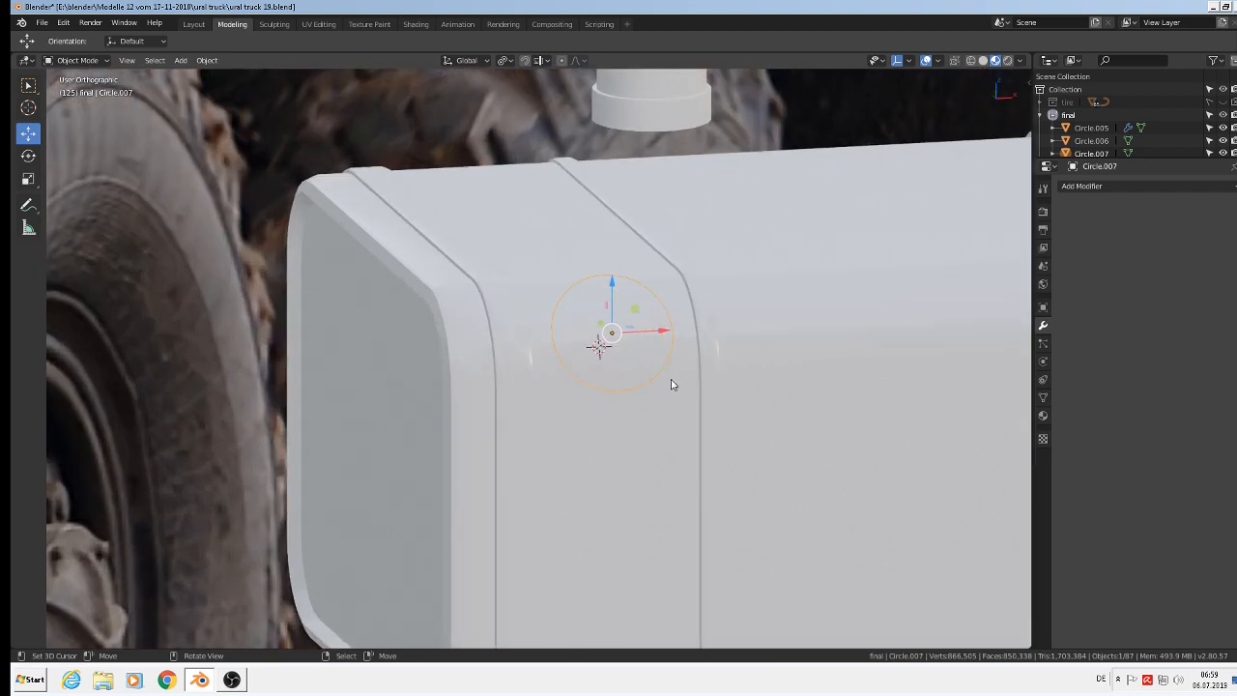
key(Tab)
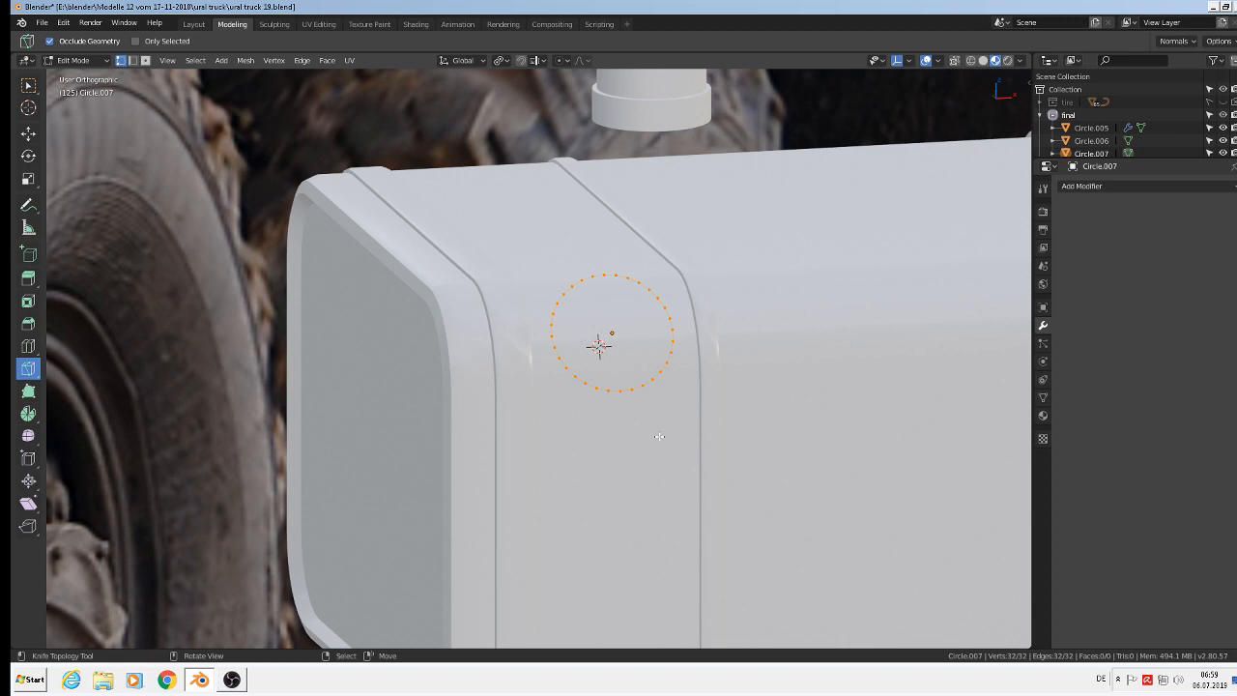
key(F3)
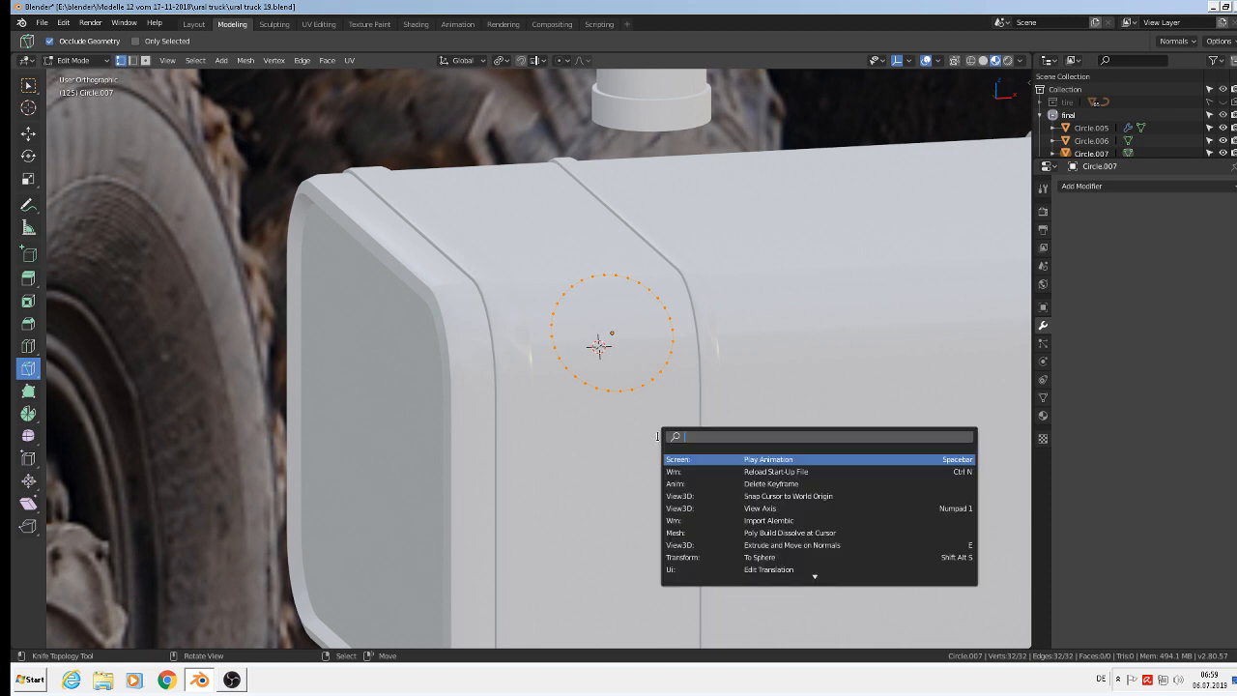
text(f)
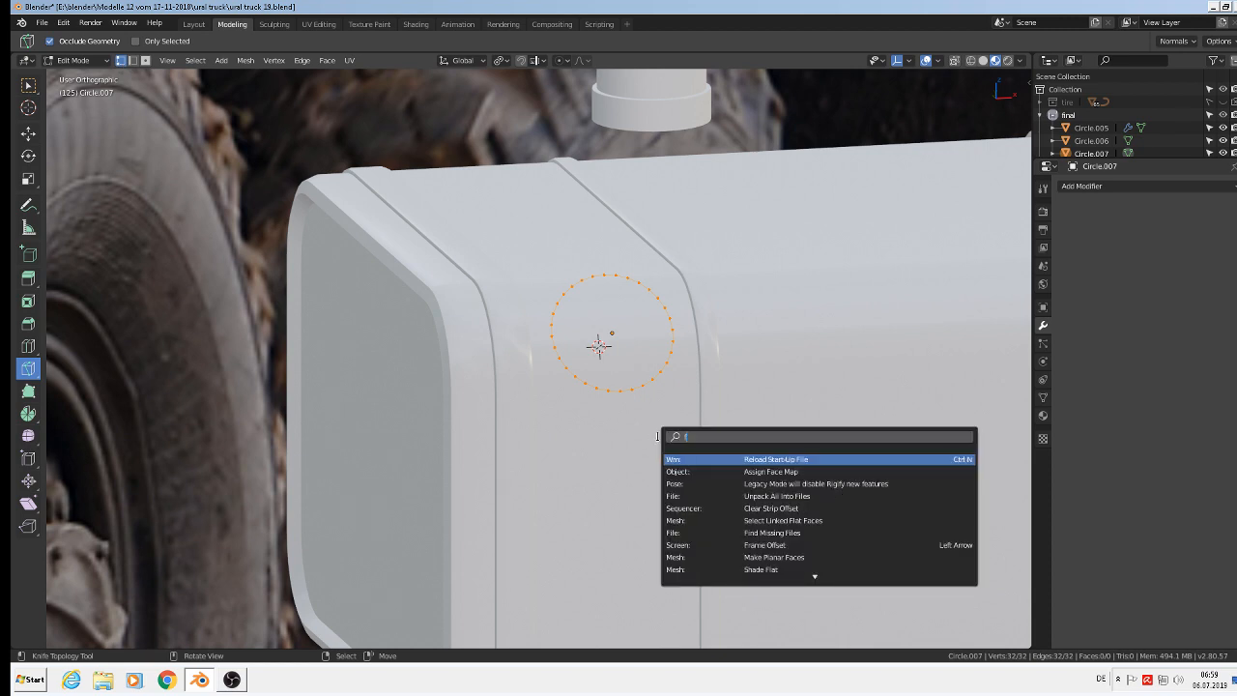
text(ill)
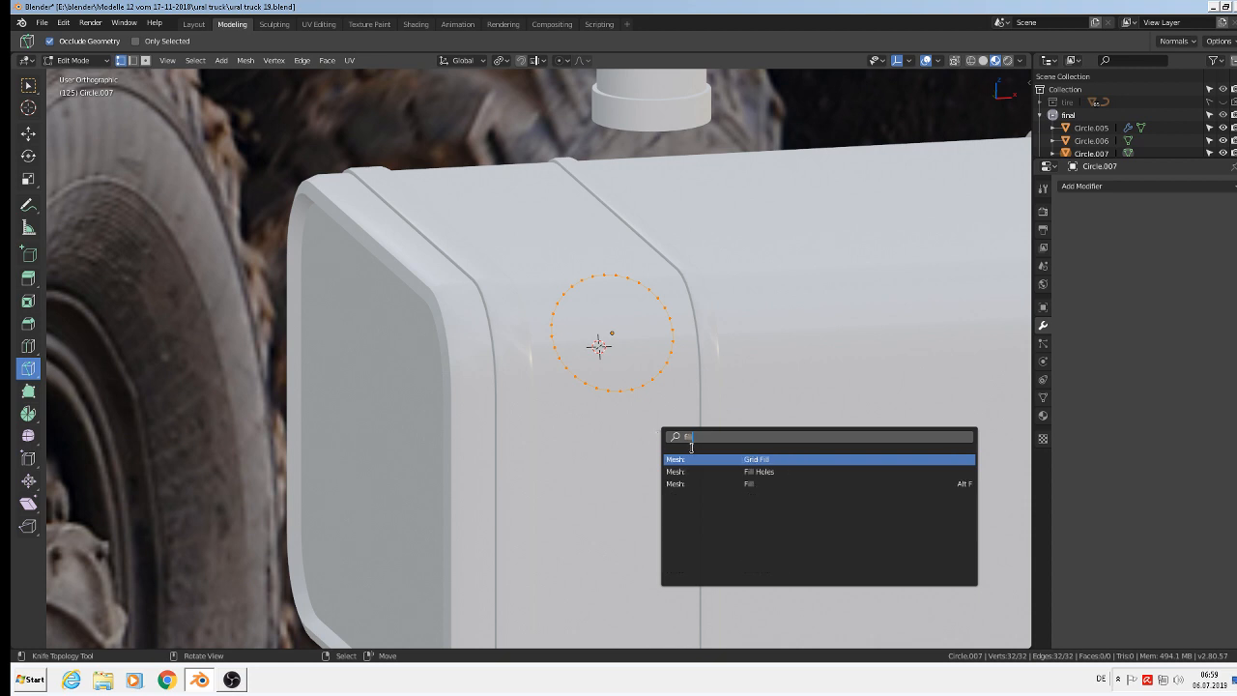
click(796, 456)
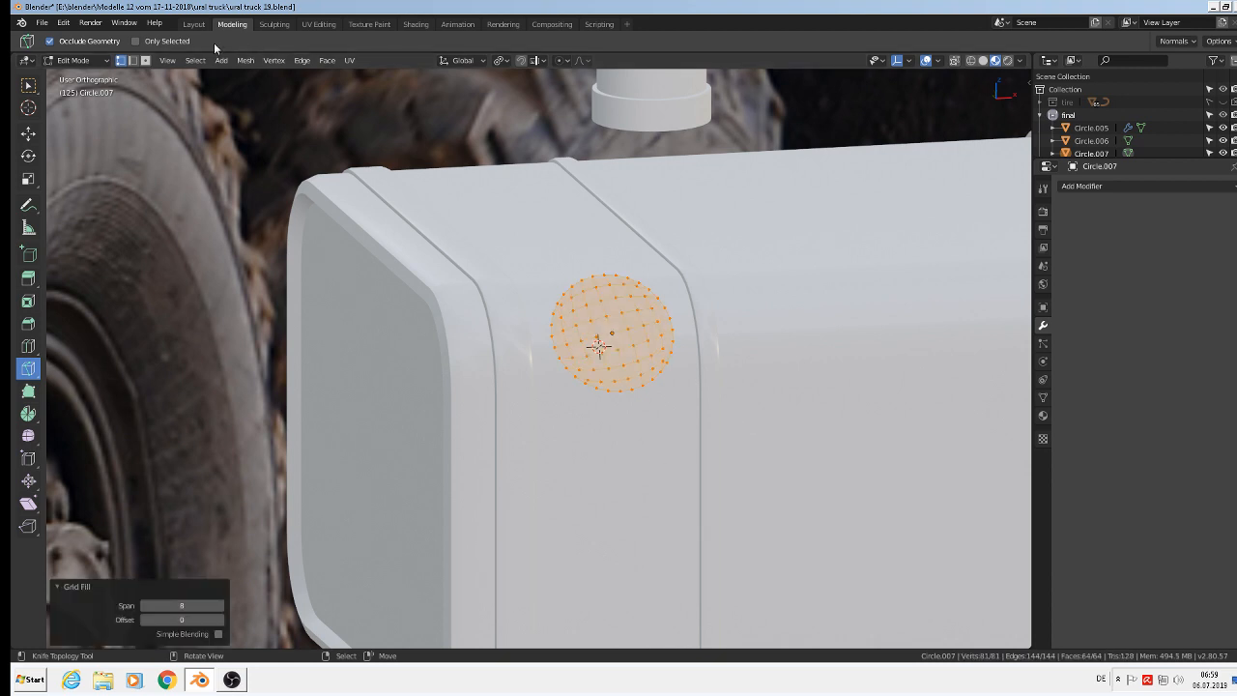
click(163, 61)
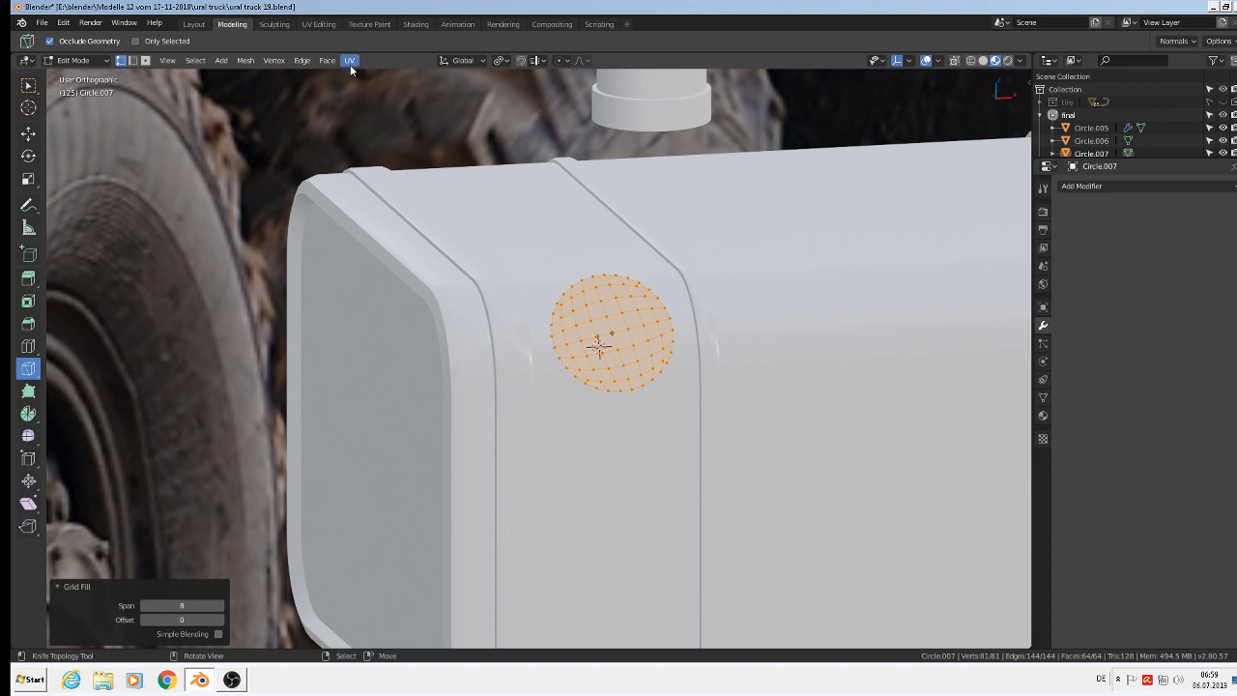
key(Tab)
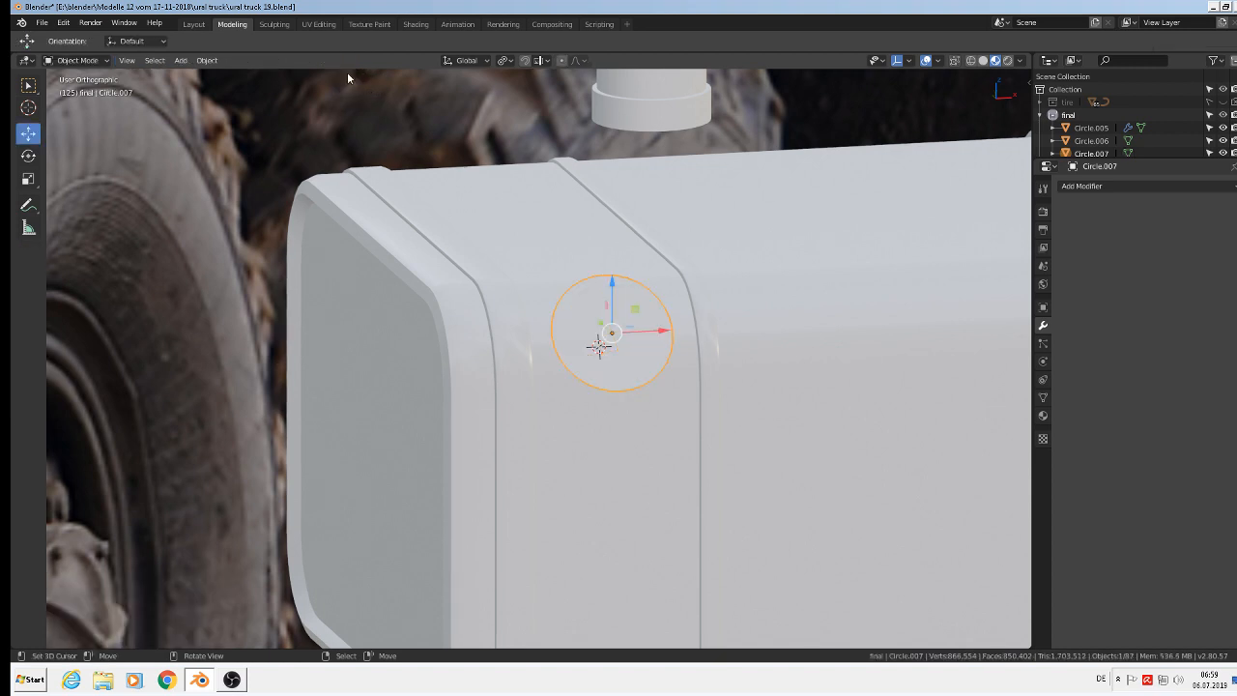
Apply the filled circle's rotation and scale, and set its origin to its geometry.
click(215, 60)
mouse_move(232, 127)
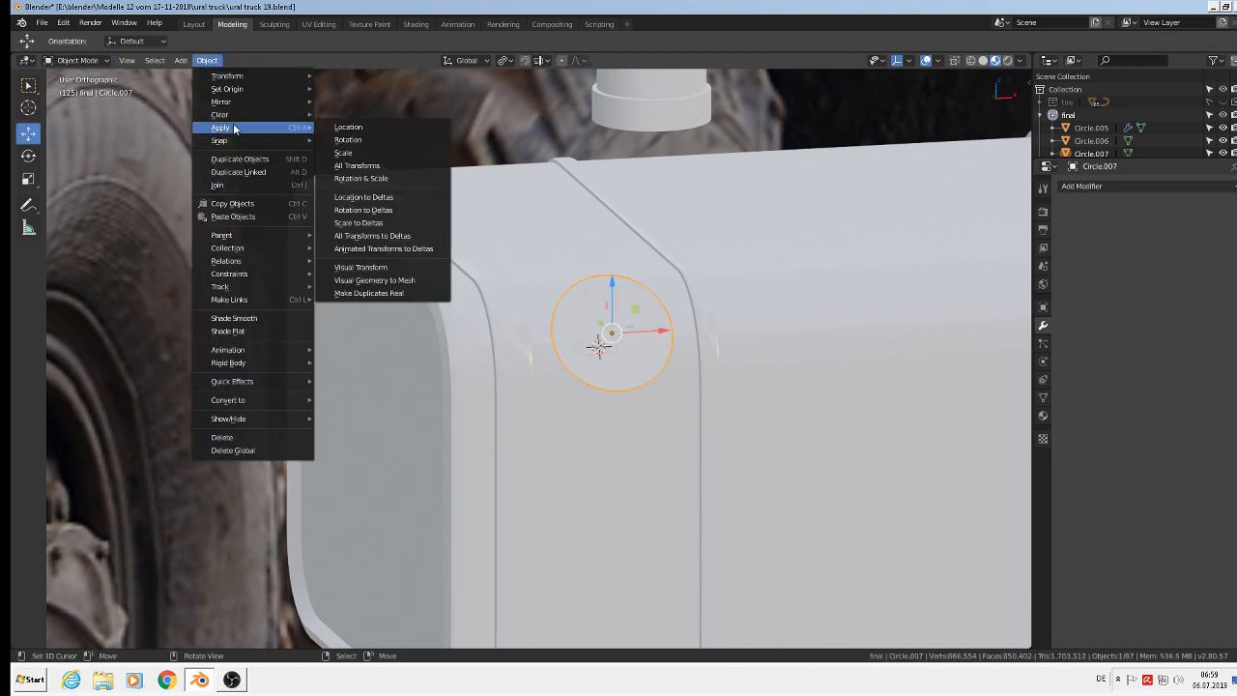
click(352, 179)
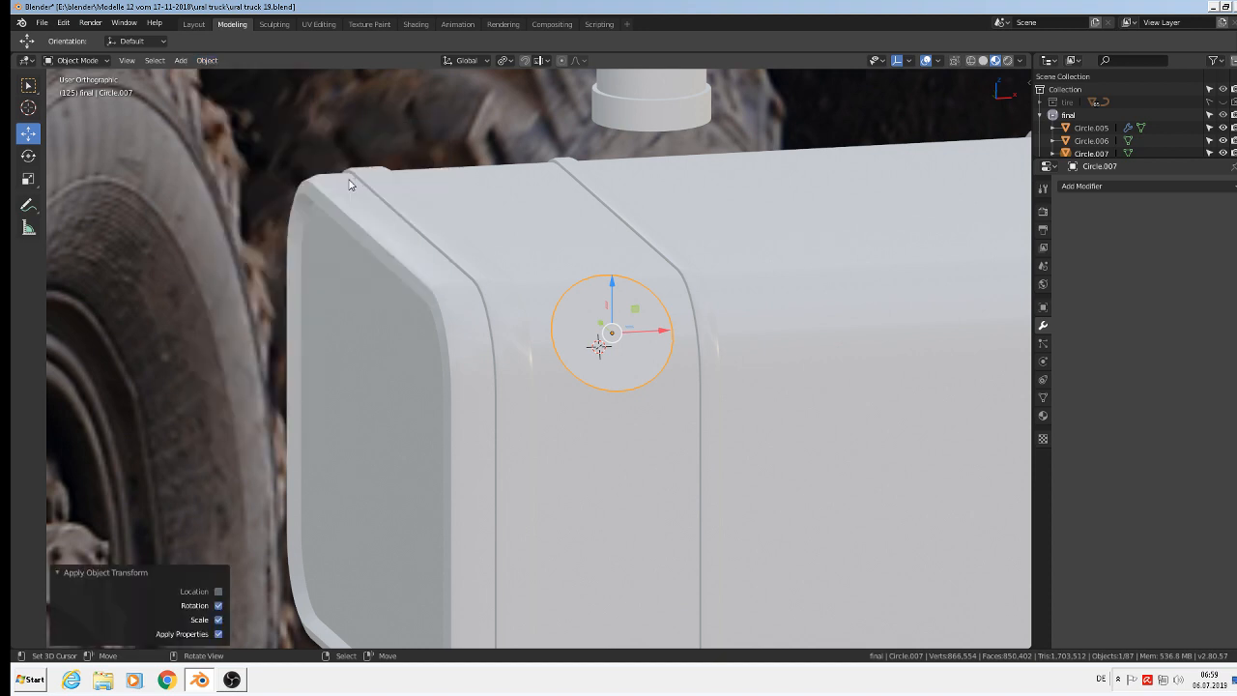
click(207, 60)
mouse_move(232, 91)
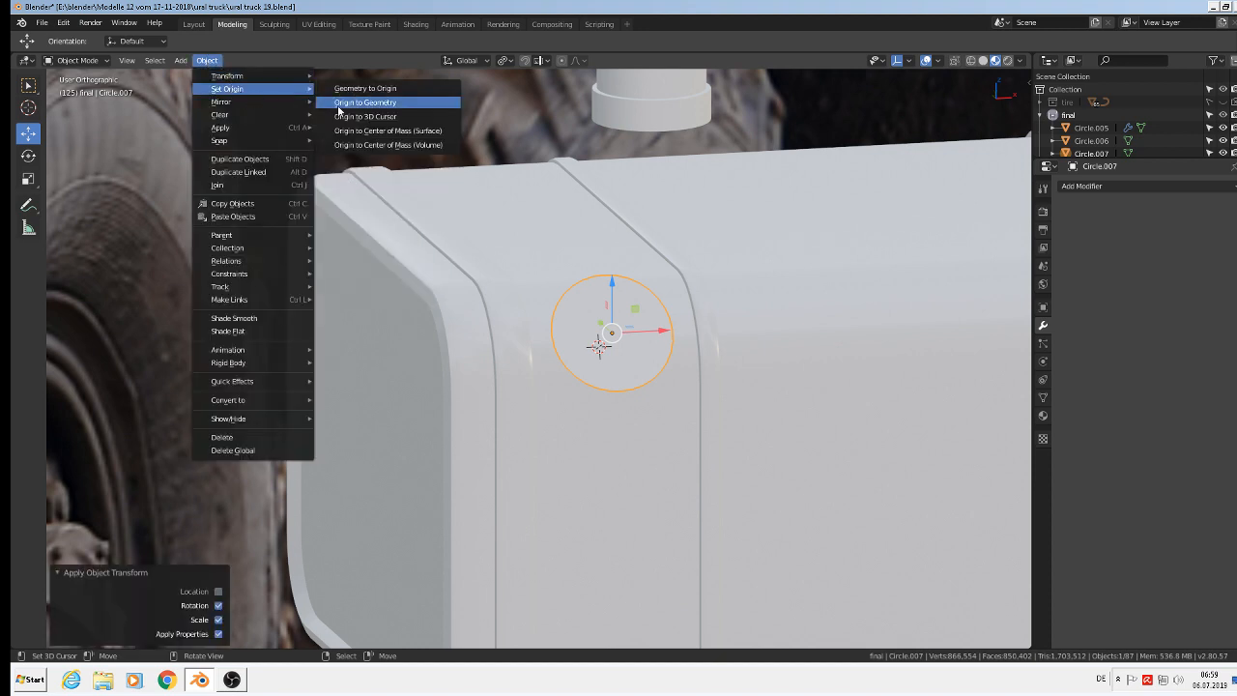
click(346, 102)
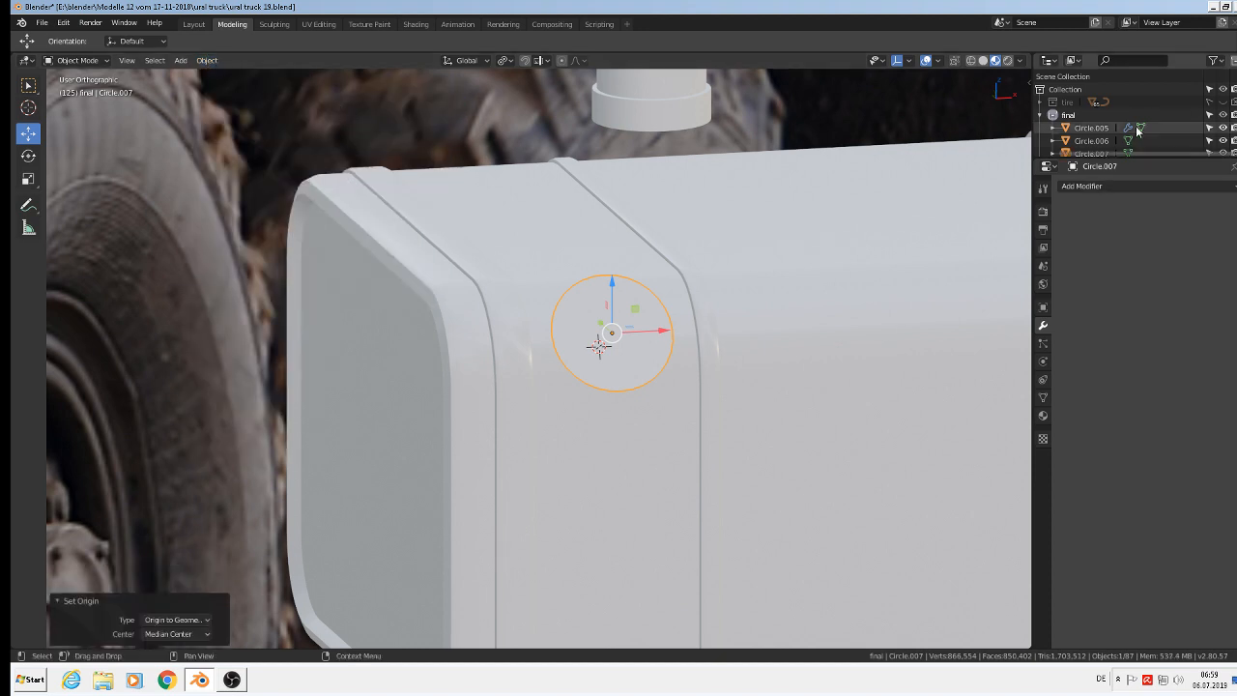
Add a Solidify modifier with 0.002 m thickness and a Subdivision Surface modifier to the filled circle.
click(1106, 188)
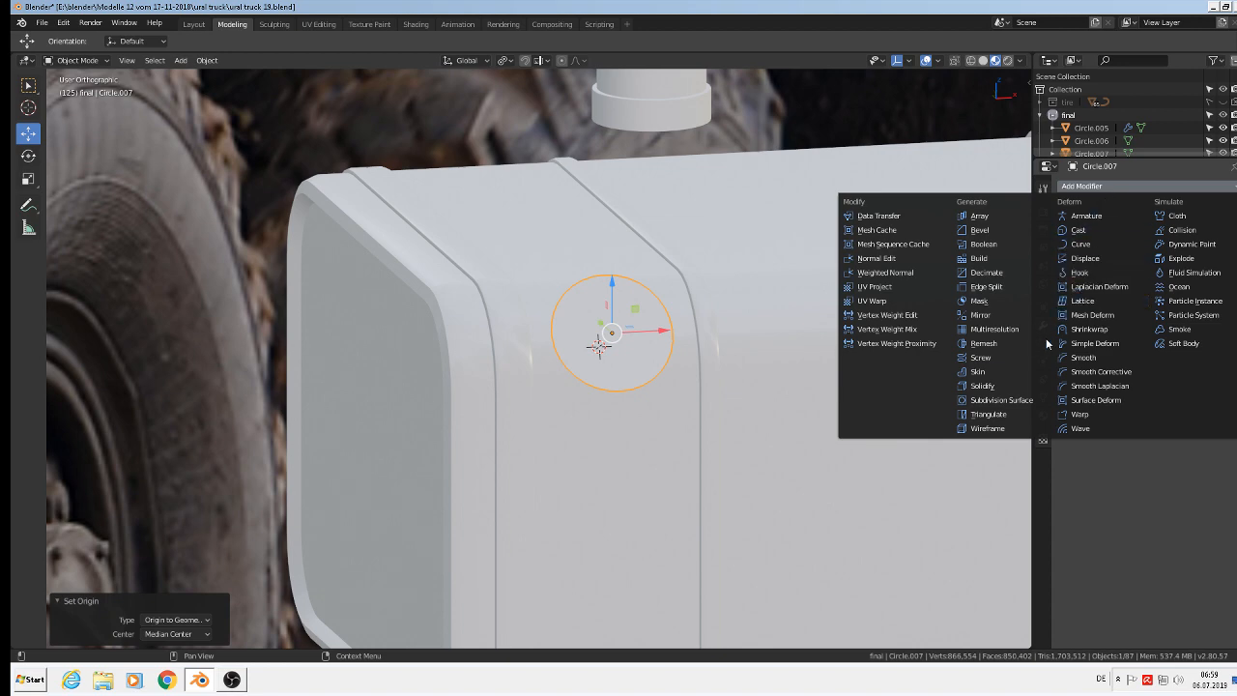
click(1004, 387)
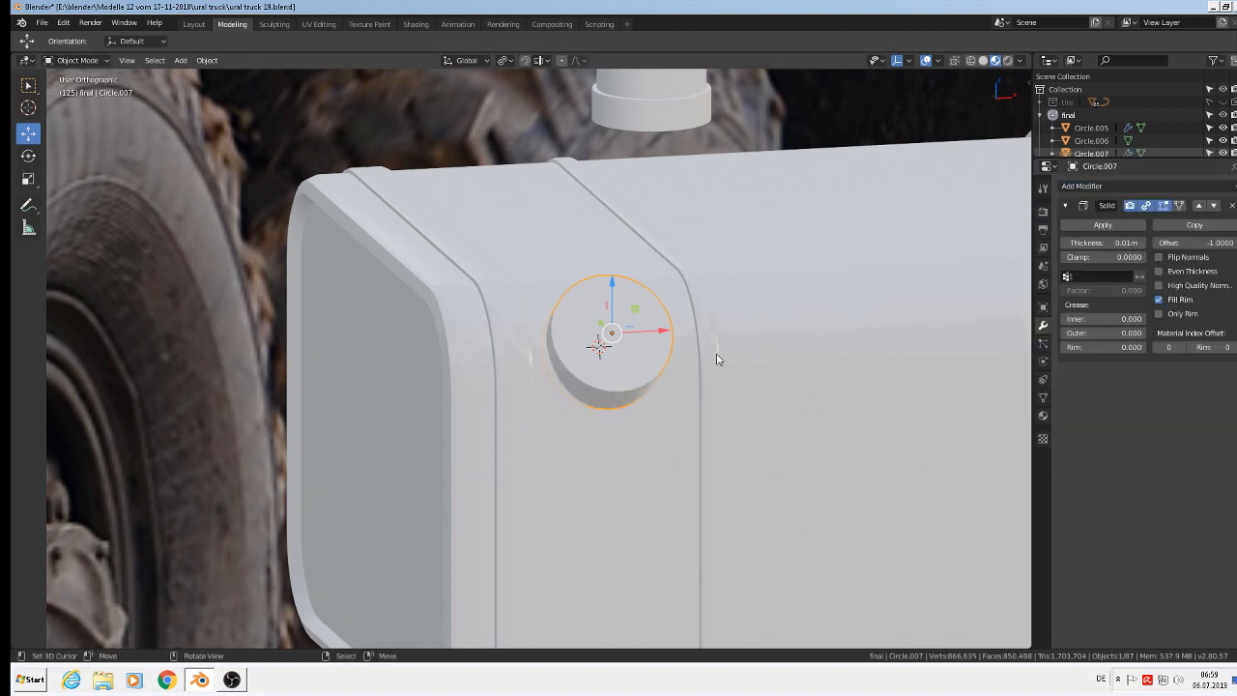
middle_drag(718, 354, 815, 320)
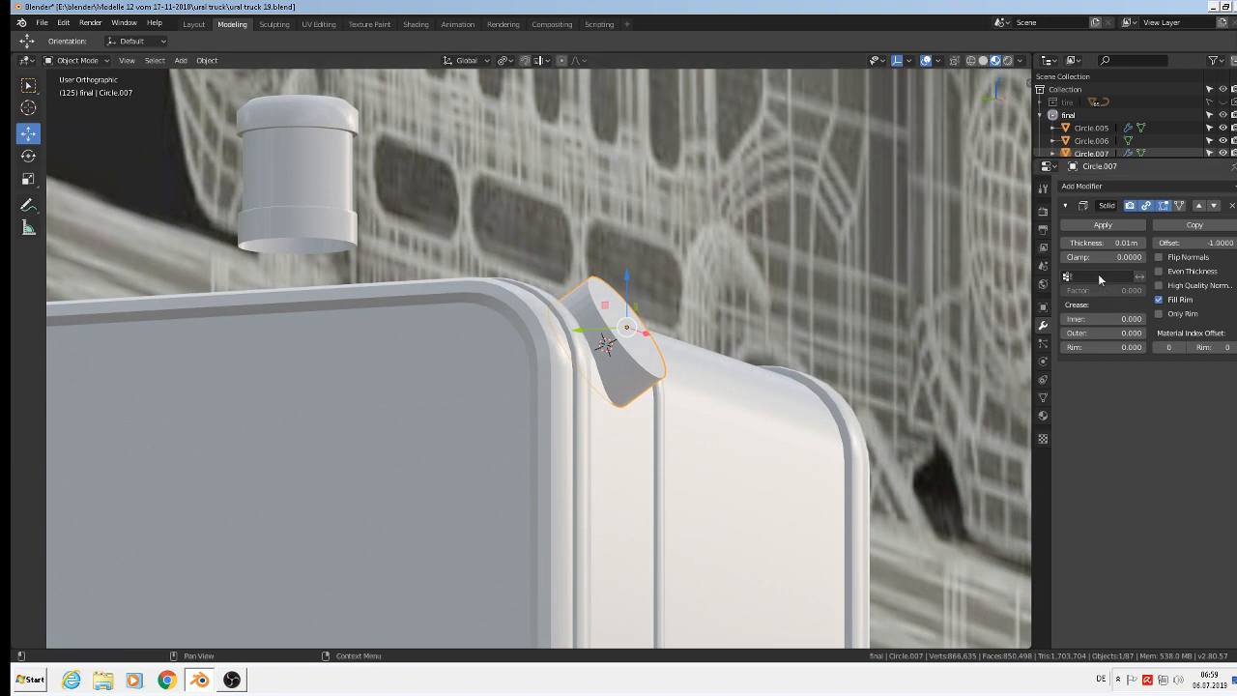
mouse_move(1102, 242)
mouse_down()
mouse_move(1145, 243)
mouse_move(1093, 243)
mouse_up()
middle_drag(977, 307, 880, 329)
click(1109, 184)
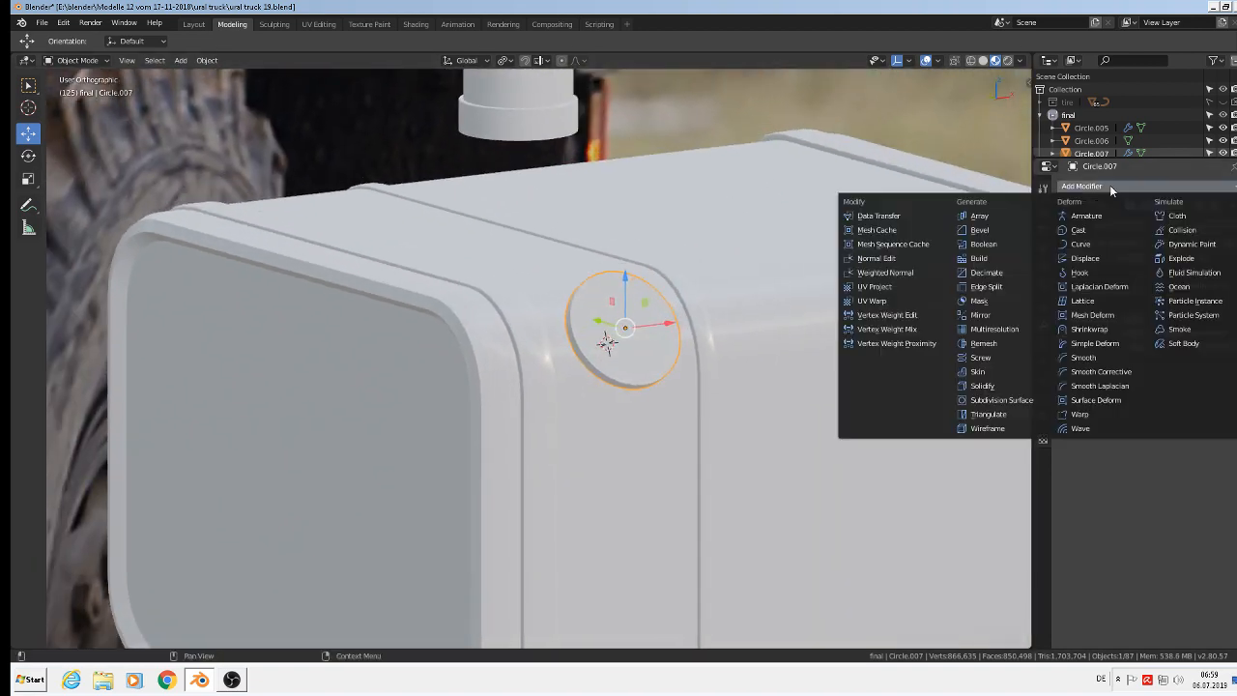
click(1010, 401)
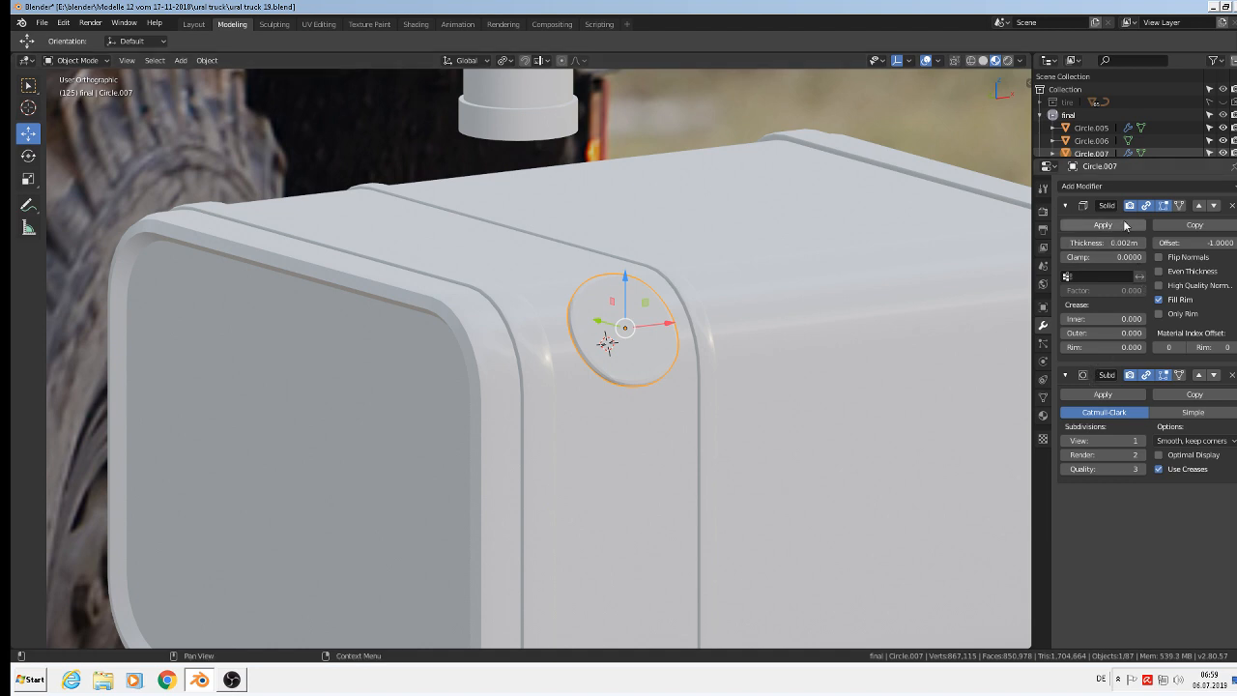
Add a Shrinkwrap modifier to the disc with the tank Circle.005 as its target.
click(1101, 186)
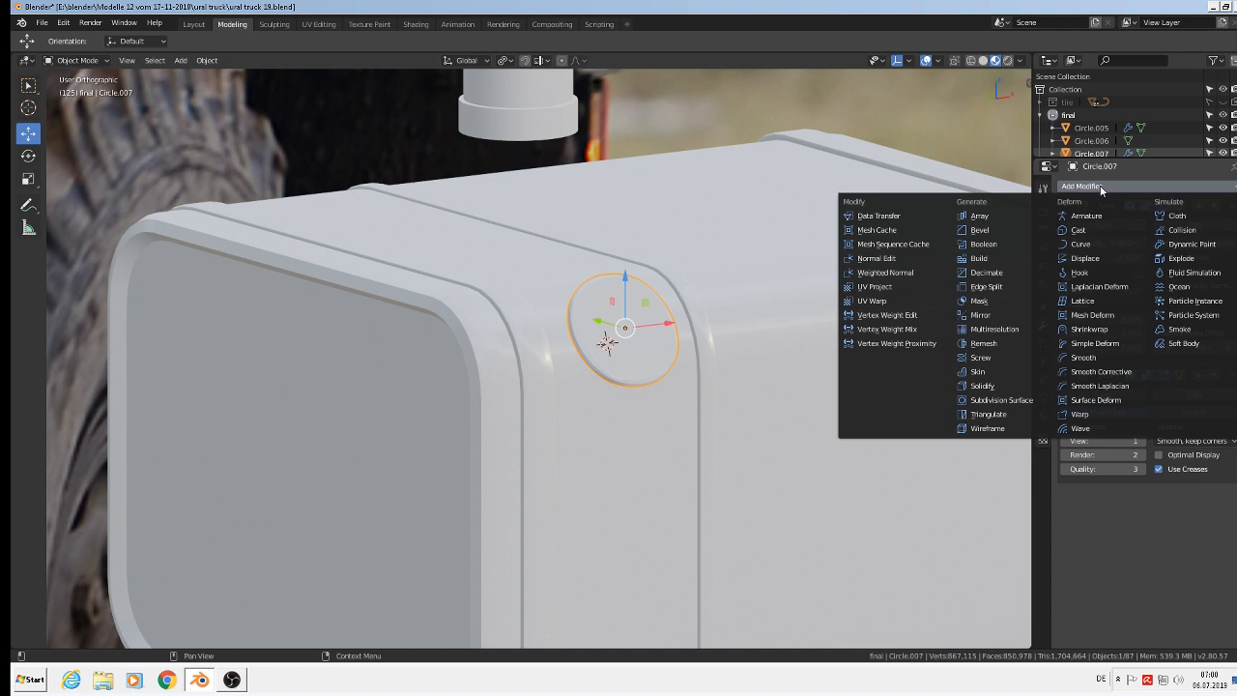
click(1111, 331)
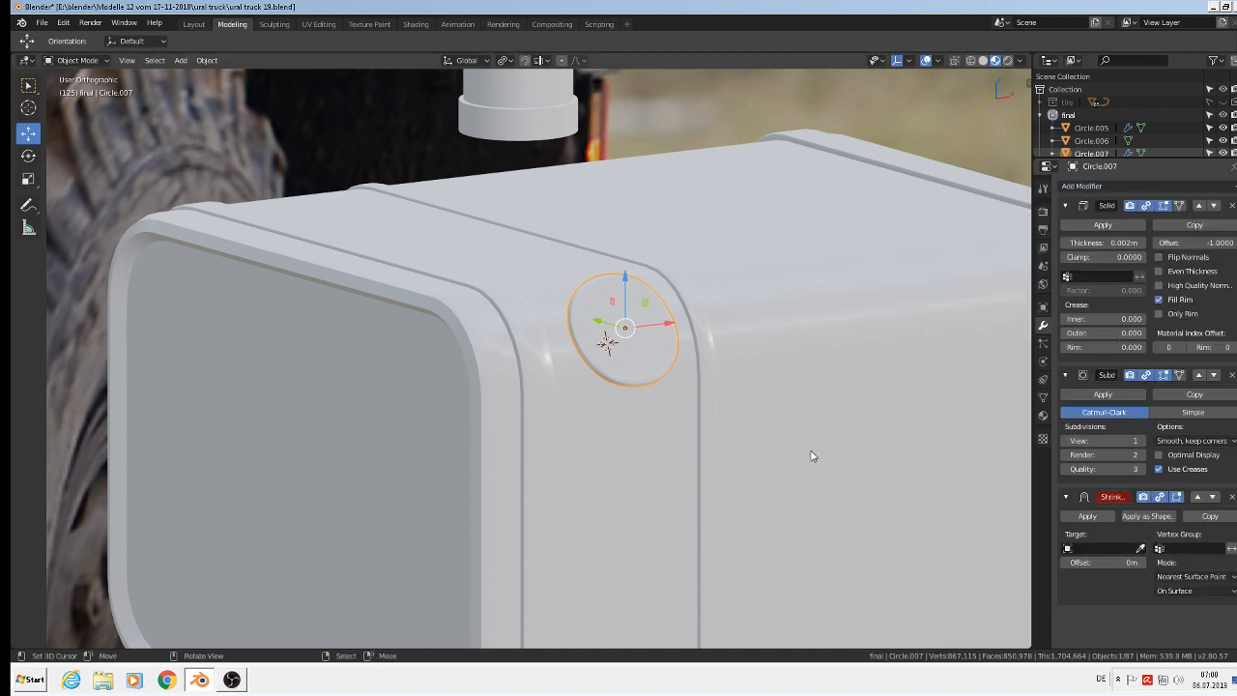
middle_drag(815, 456, 856, 464)
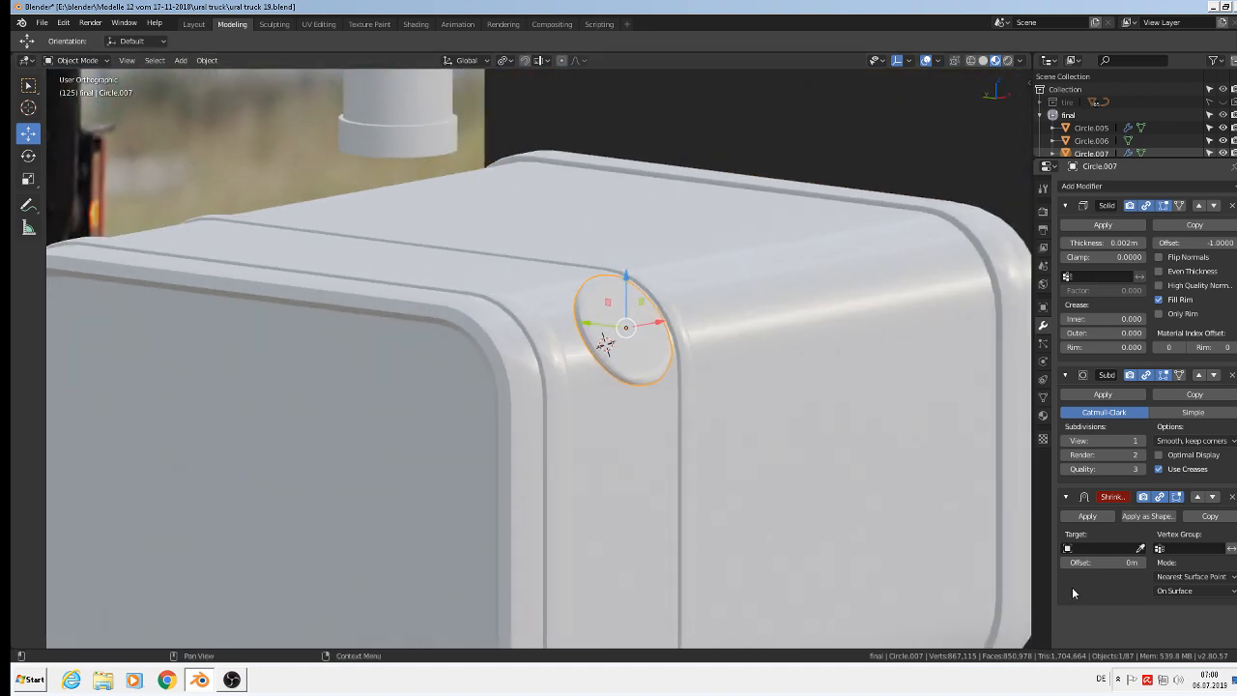
click(1068, 550)
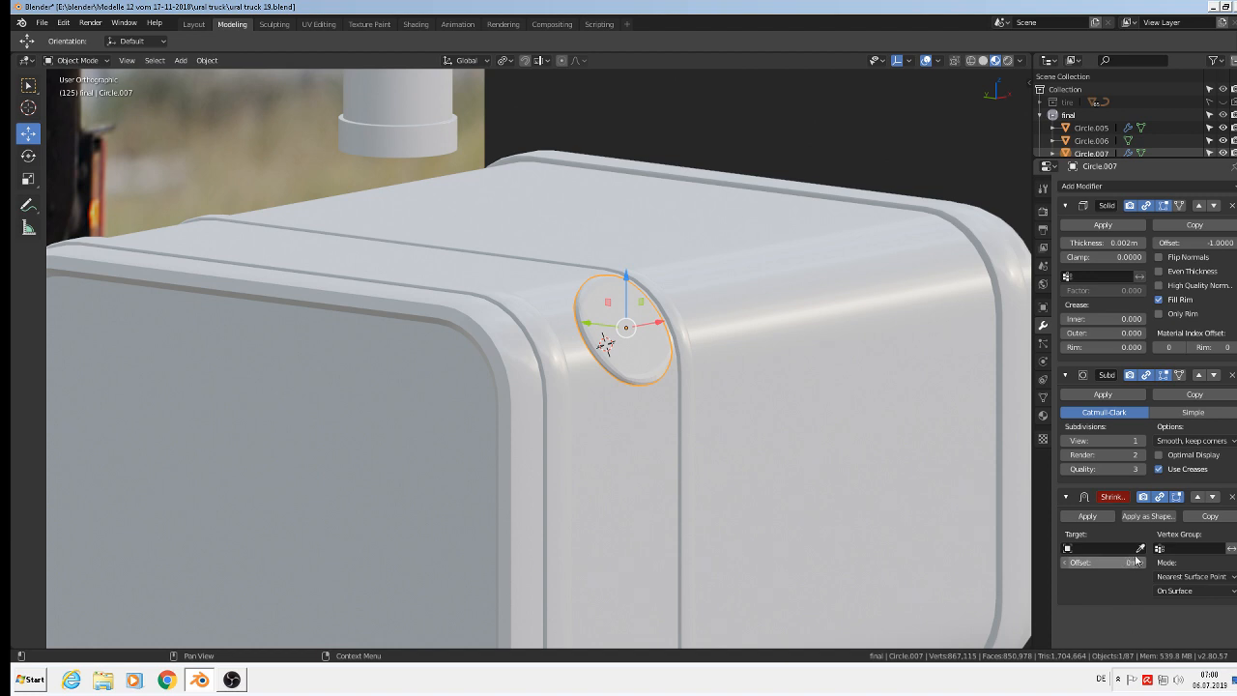
click(1141, 548)
click(532, 398)
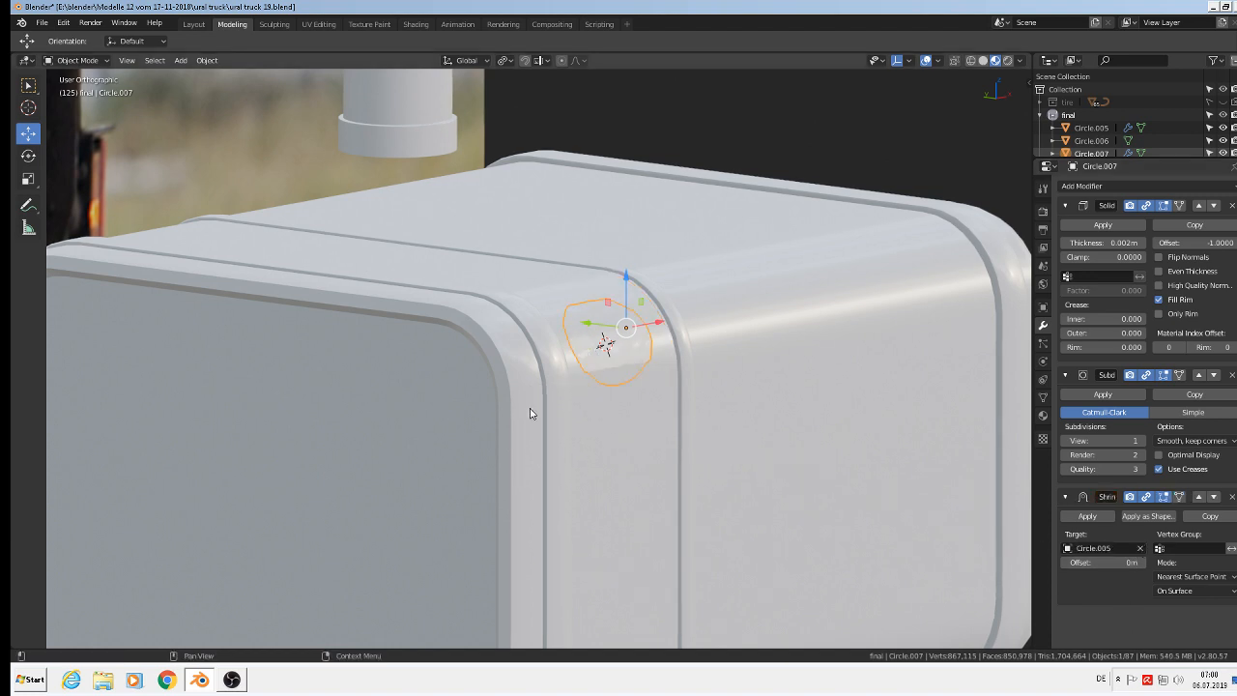
Inspect the disc wrapped around the tank's rounded corner and set its Shrinkwrap offset to 0.01 m.
scroll(610, 437, up, 4)
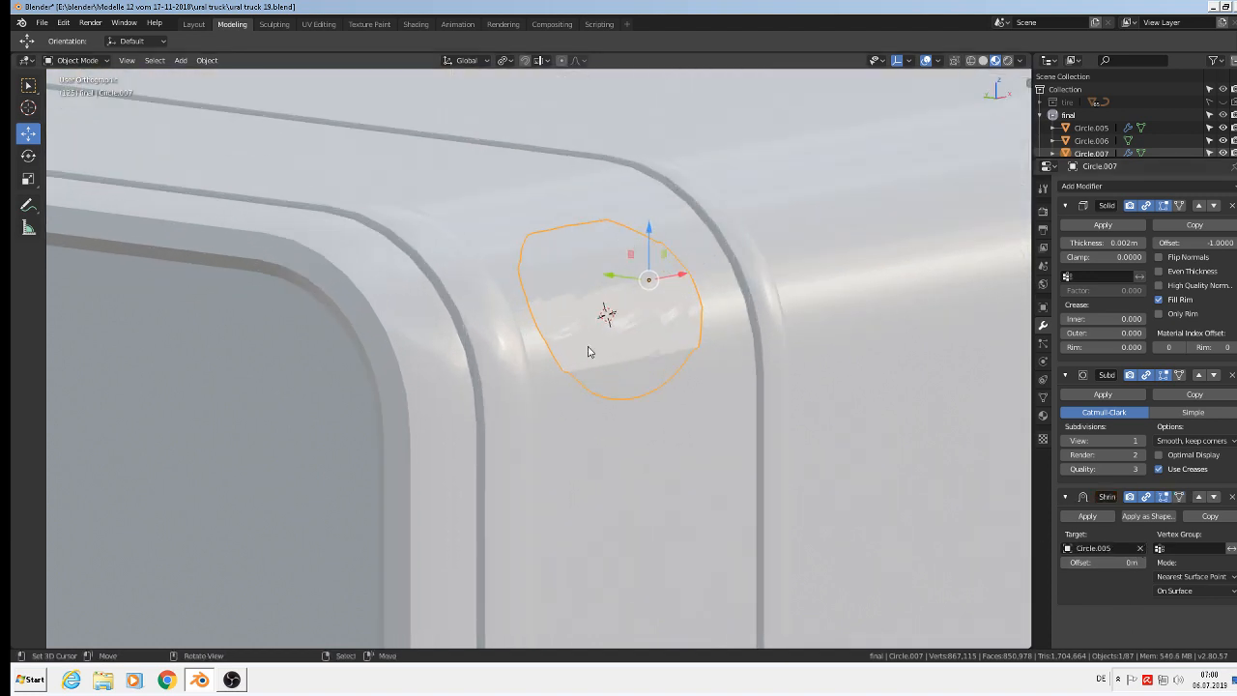
middle_drag(628, 419, 512, 334)
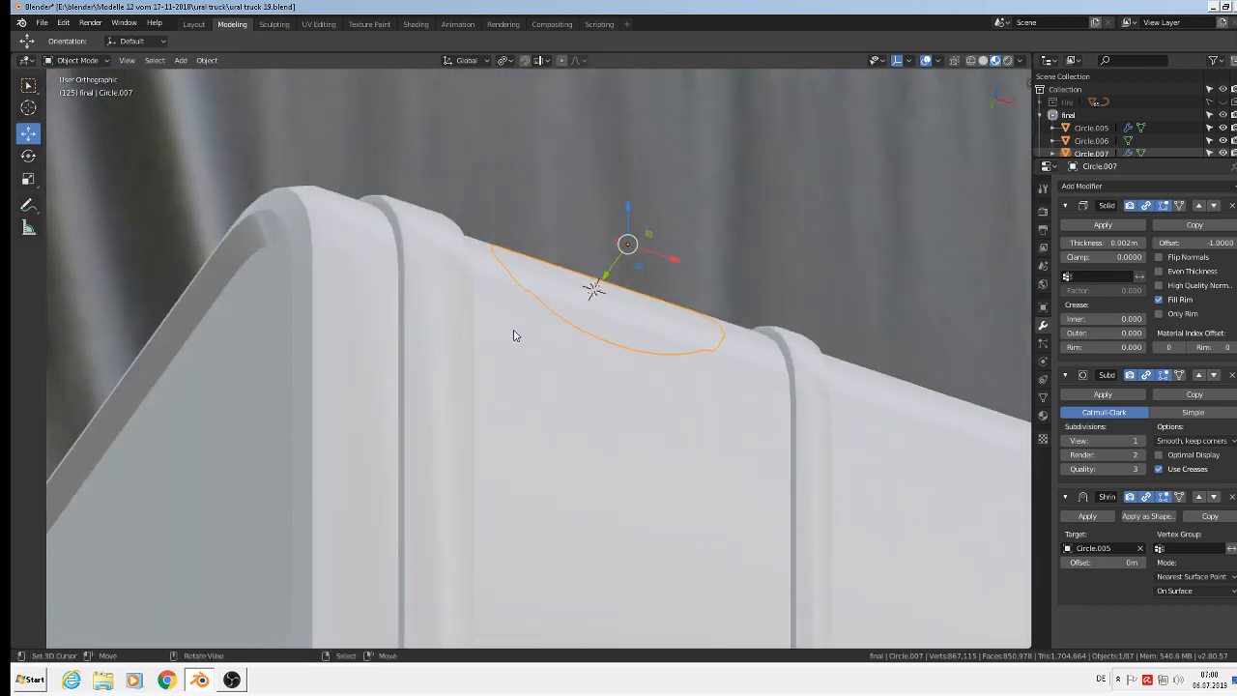
middle_drag(575, 403, 625, 469)
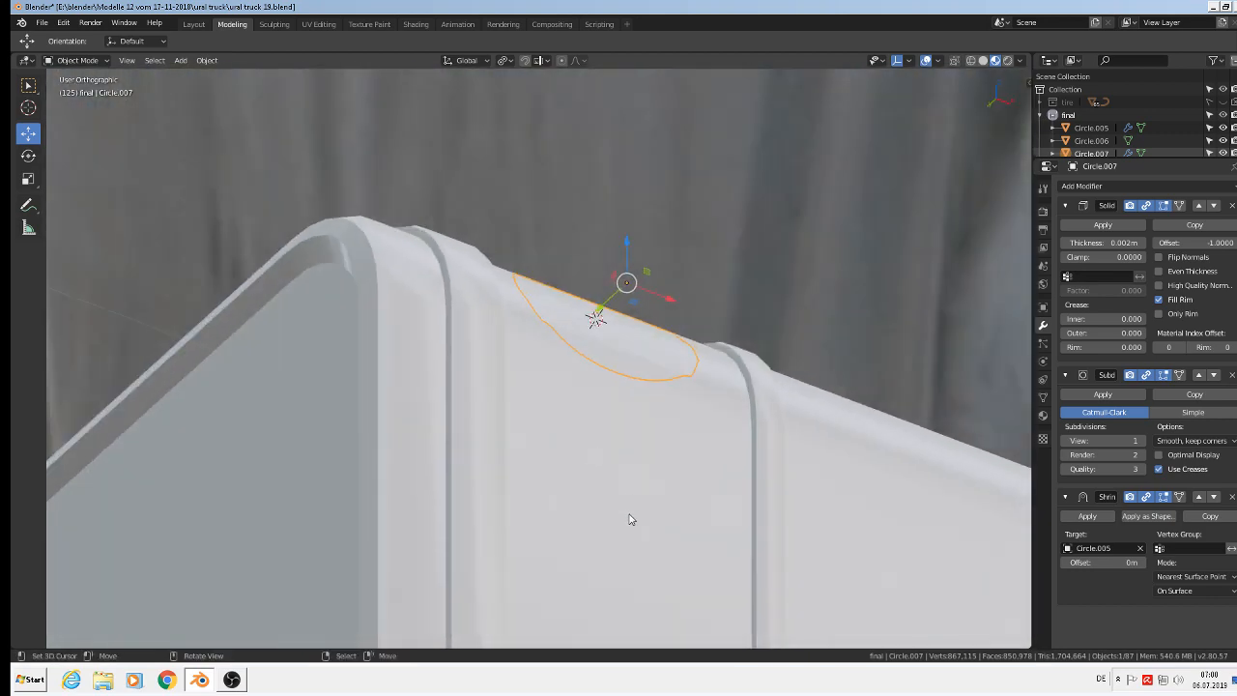
middle_drag(643, 571, 688, 590)
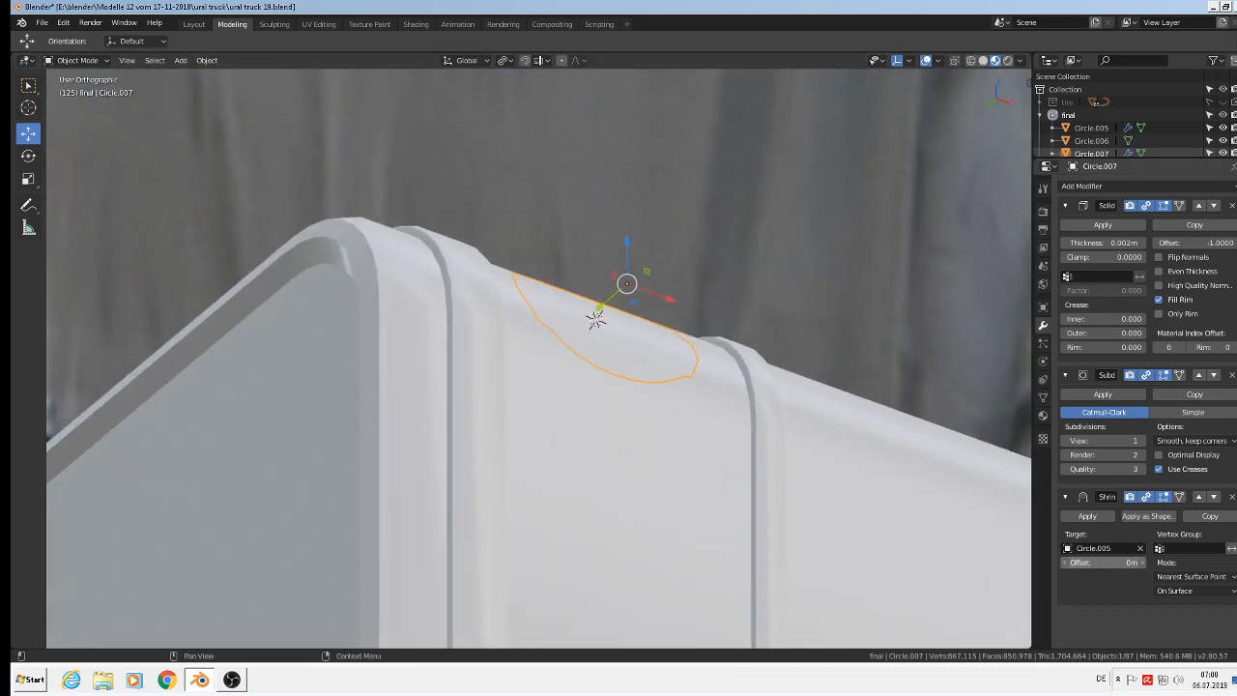
drag(1104, 562, 1113, 563)
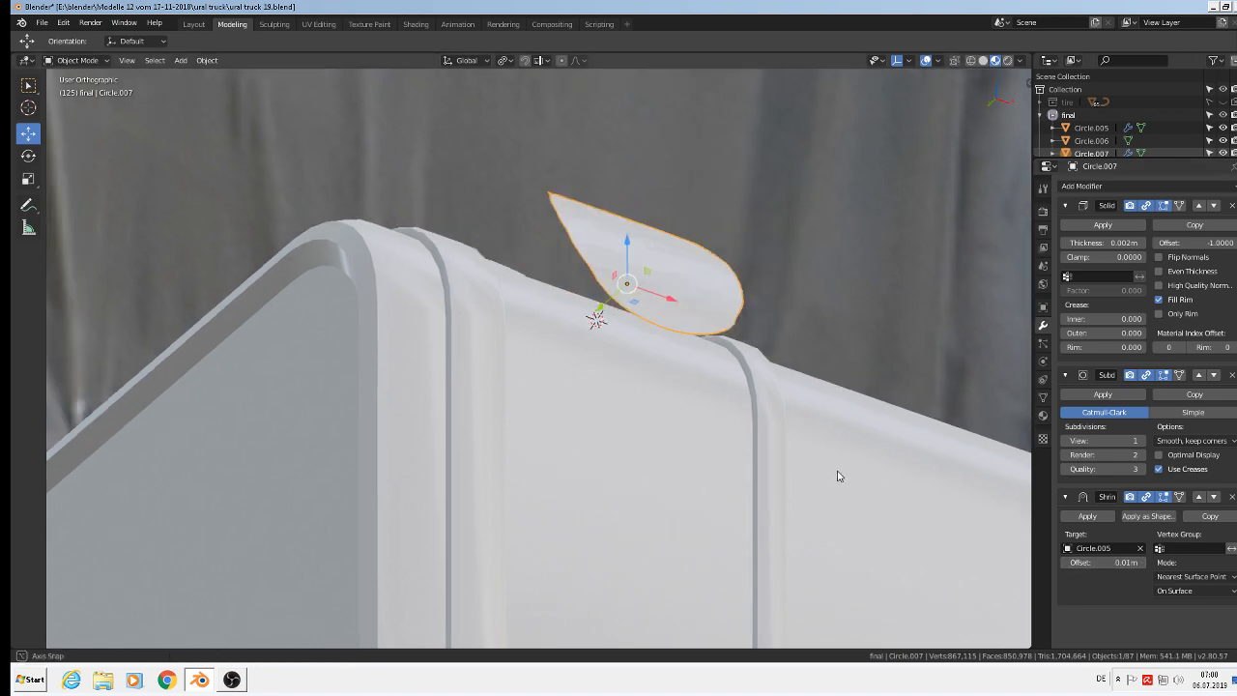
middle_drag(837, 474, 764, 587)
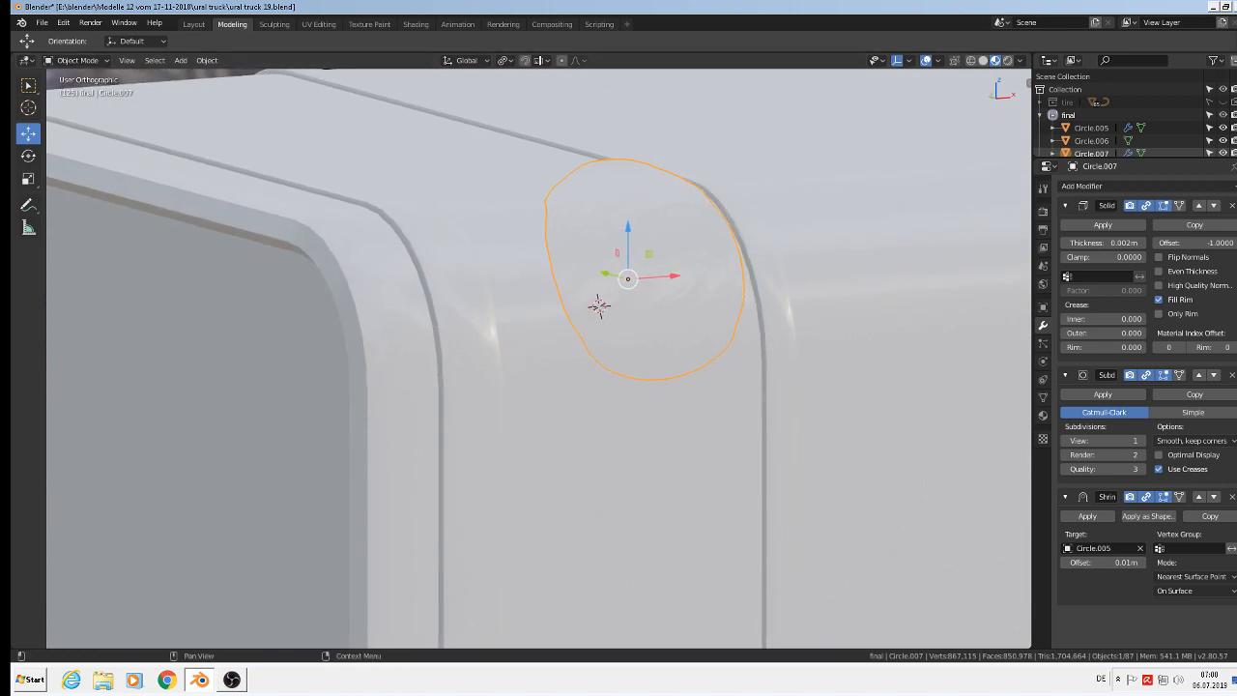
Try the Project and Nearest Vertex modes for the disc's Shrinkwrap, and return it to Nearest Surface Point.
click(1189, 578)
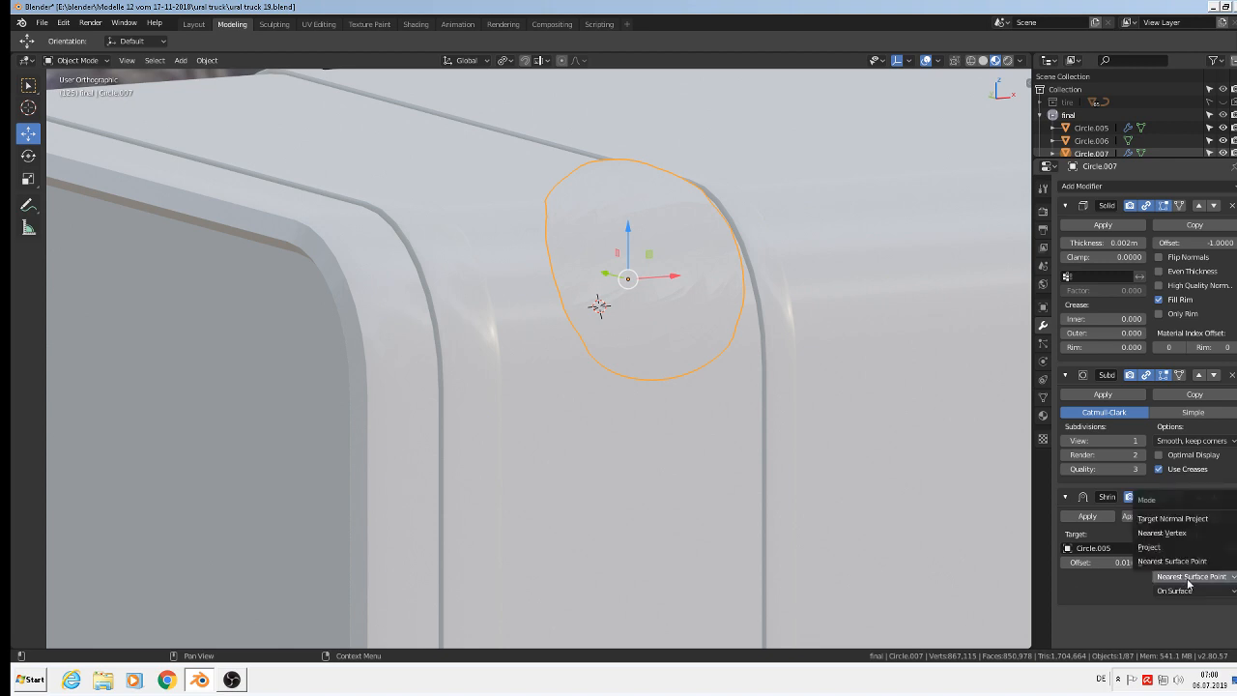
click(1170, 548)
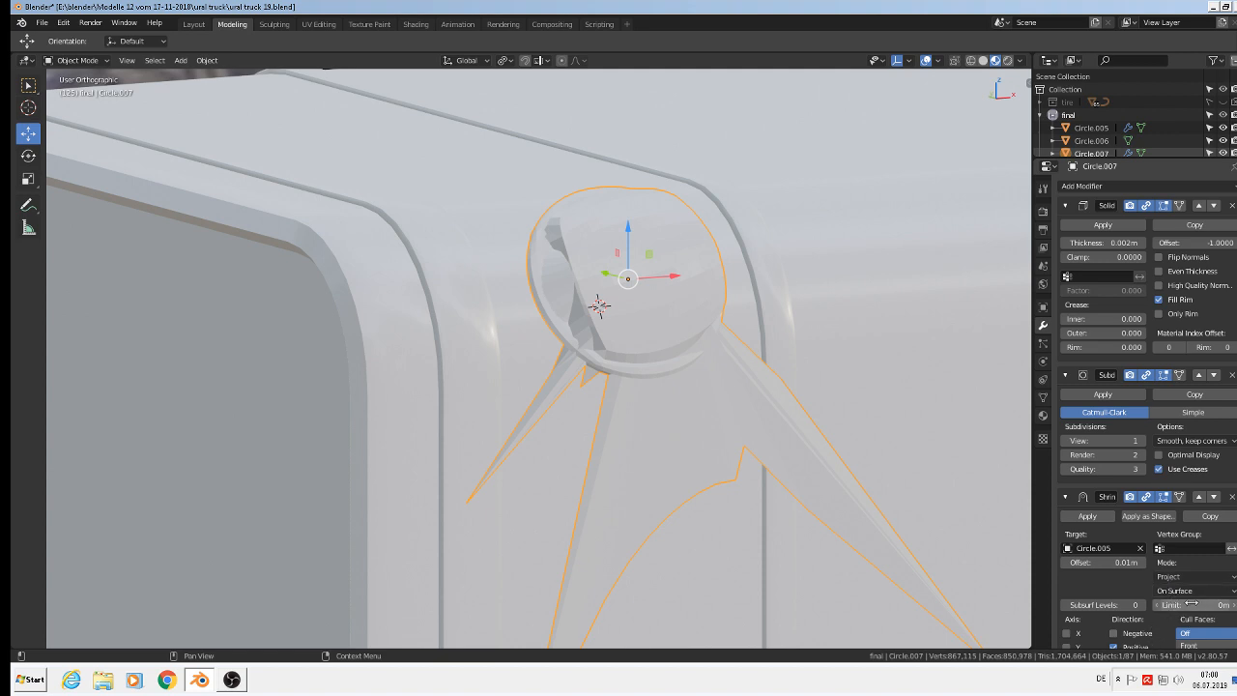
scroll(1216, 633, down, 1)
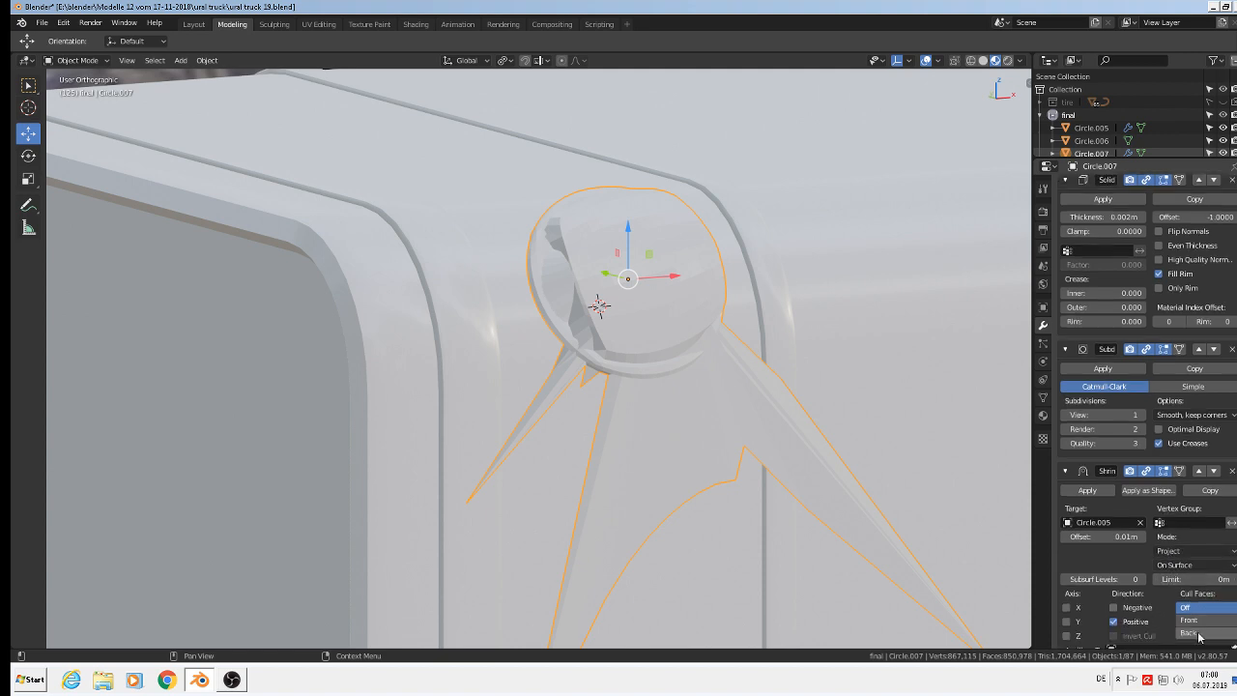
click(1181, 552)
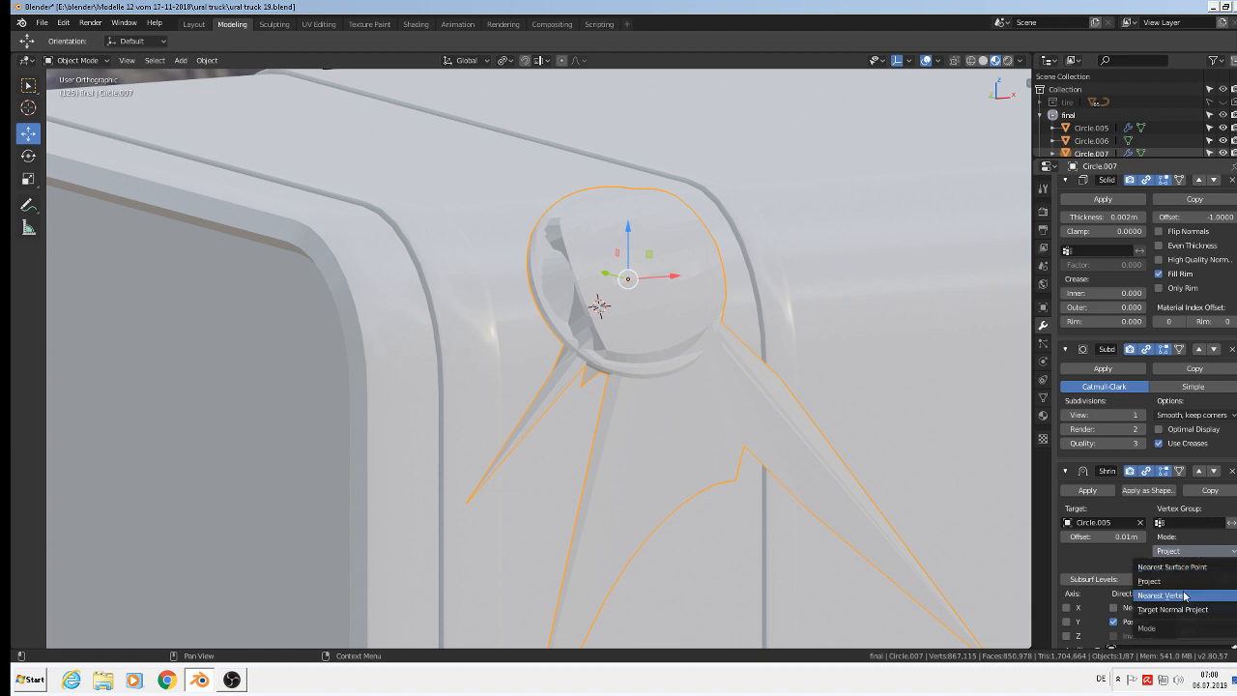
click(1183, 596)
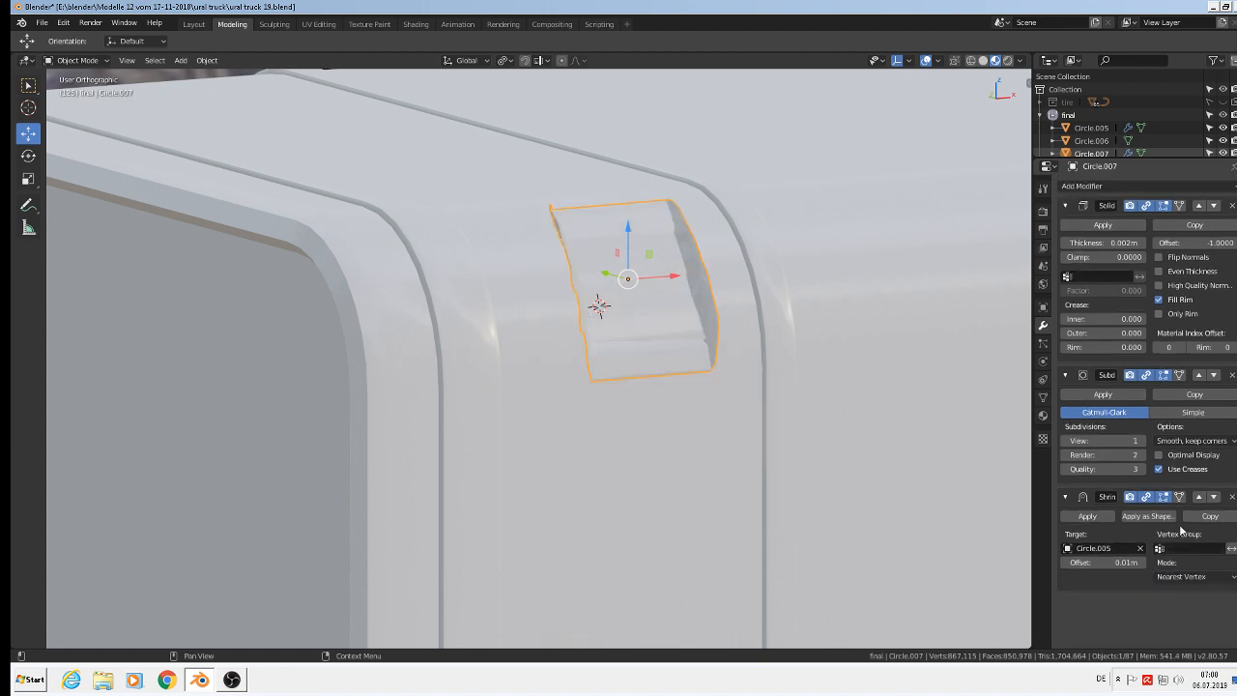
click(1180, 579)
click(1179, 561)
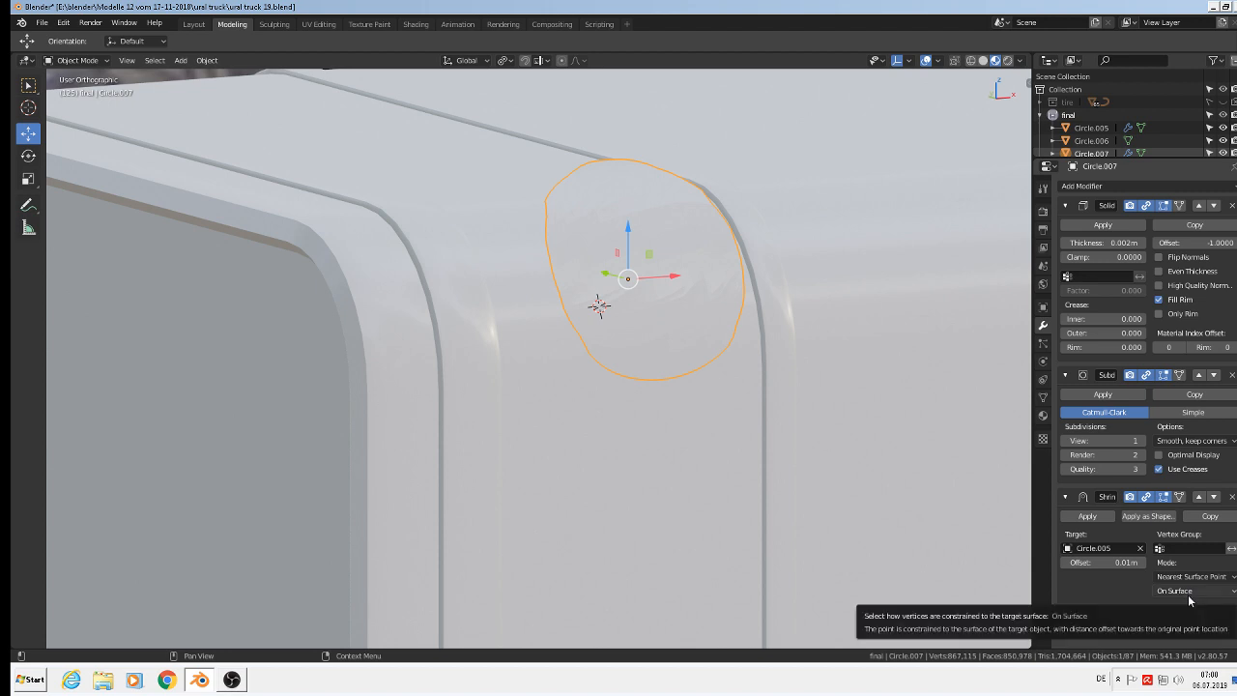
Set the Shrinkwrap snap mode to Above Surface and its offset to 0.002 m on the disc.
click(1190, 595)
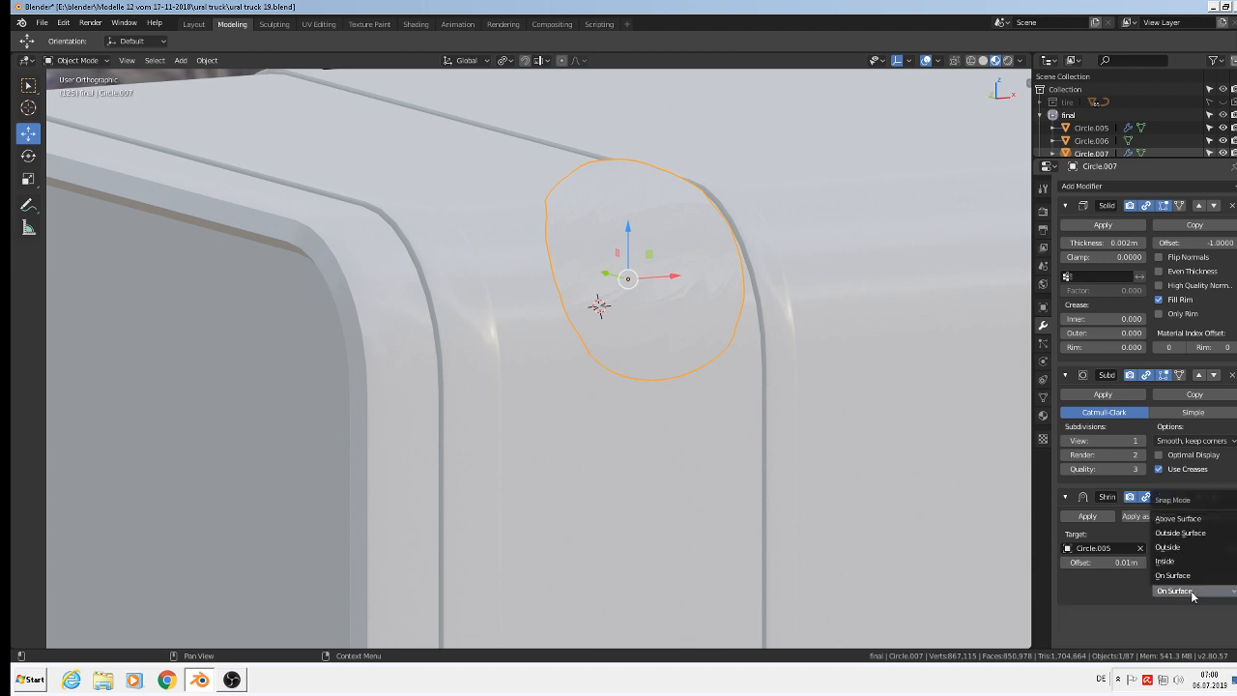
click(1188, 519)
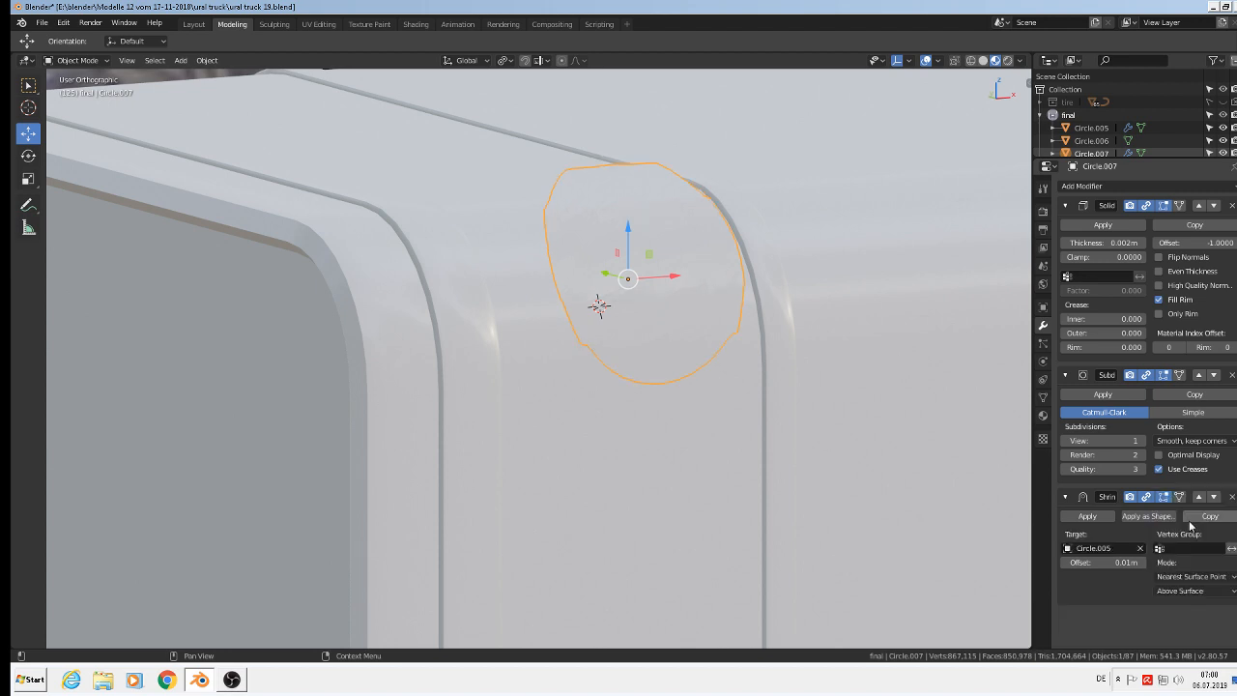
click(1183, 596)
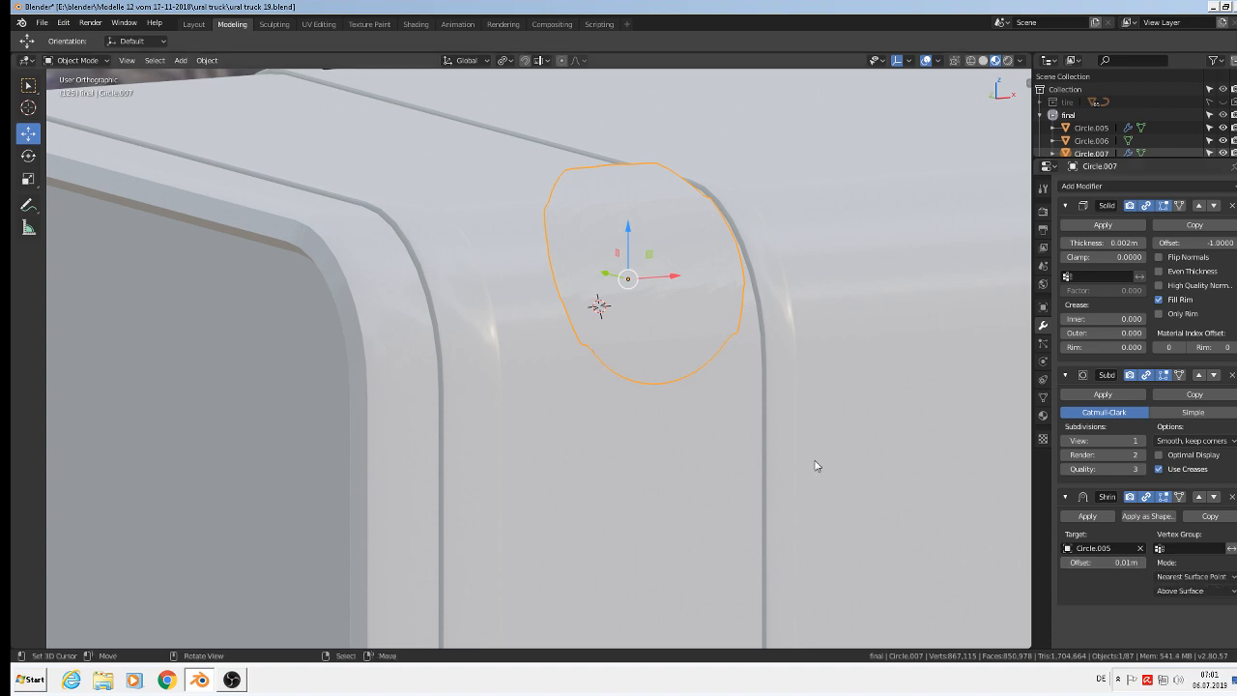
middle_drag(815, 464, 878, 465)
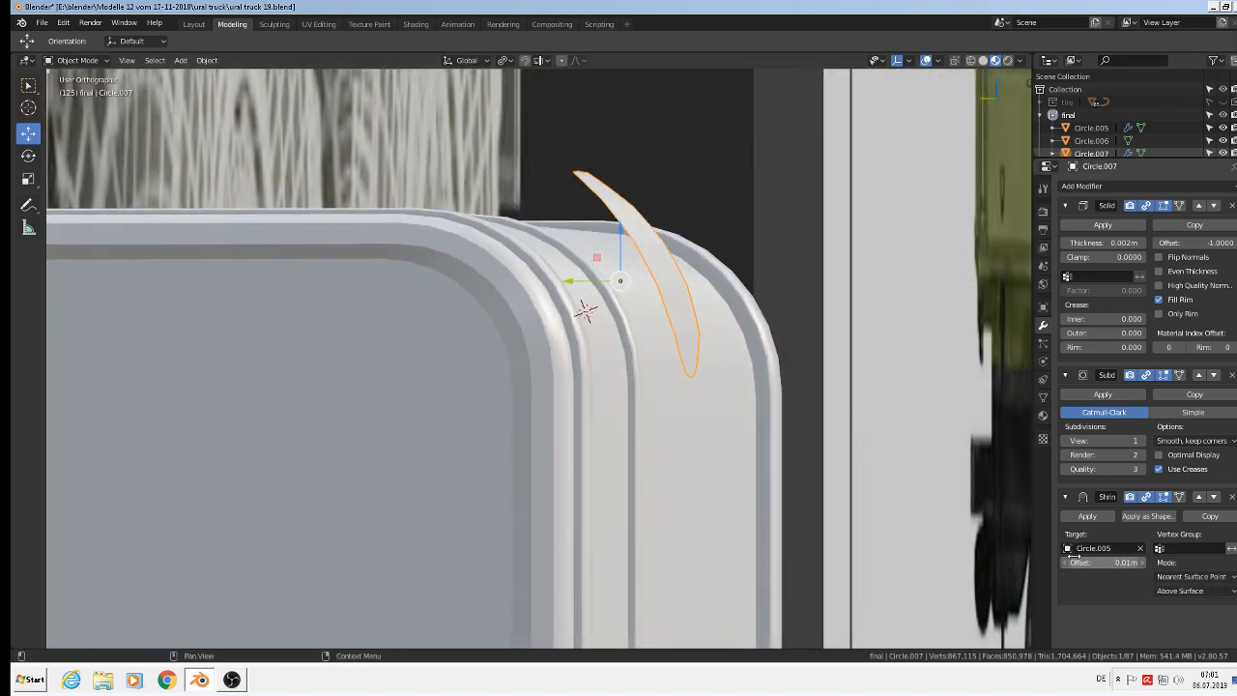
drag(1080, 565, 1049, 566)
middle_drag(1005, 551, 773, 525)
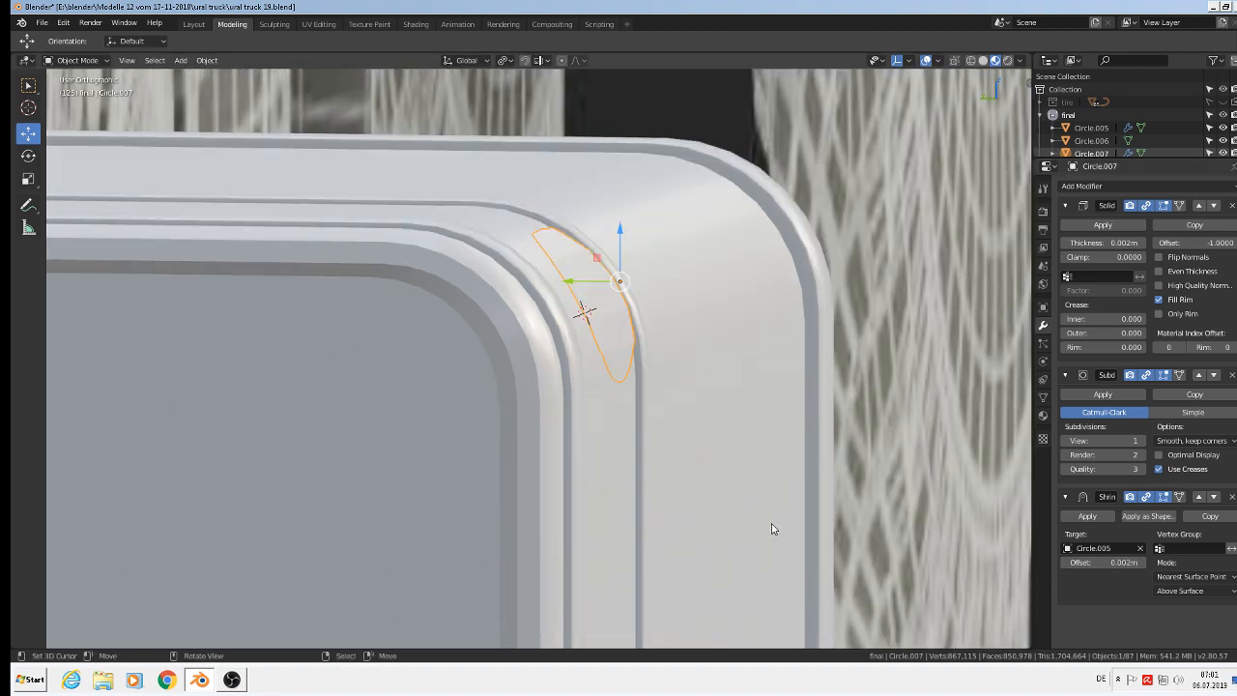
middle_drag(701, 564, 340, 541)
Raise the disc's viewport subdivision level to 2, and apply its Subdivision Surface and Solidify modifiers.
key(Tab)
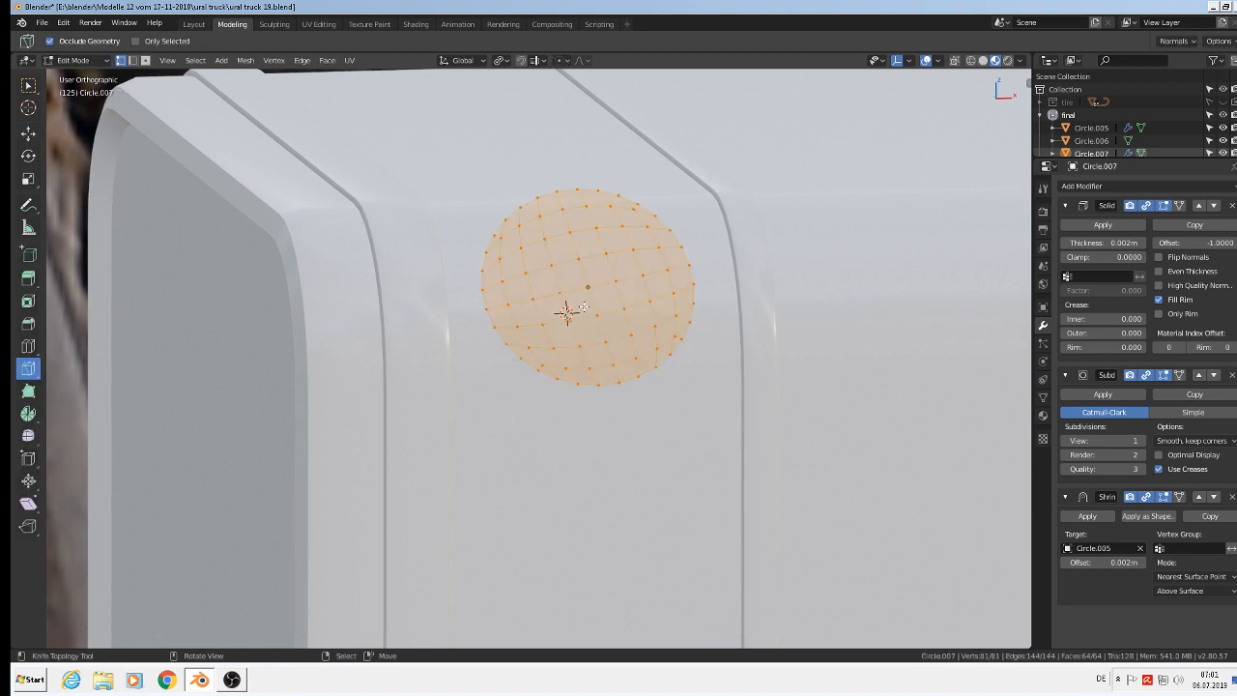
key(Tab)
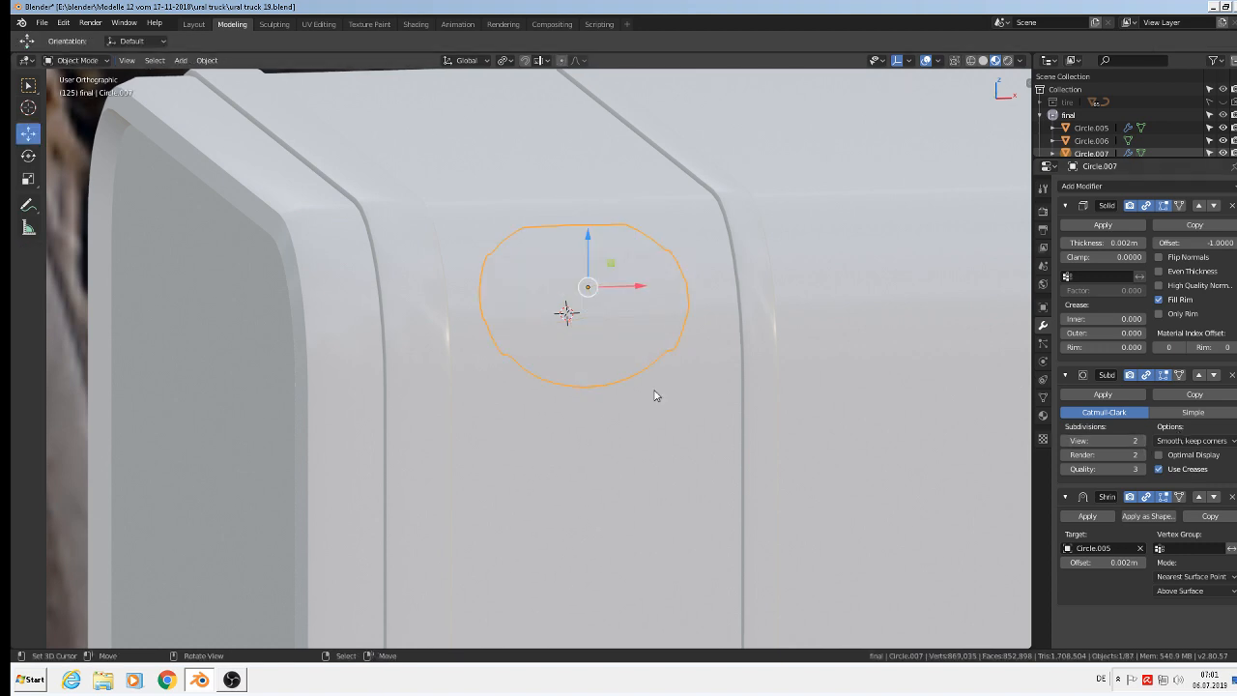
middle_drag(654, 395, 734, 418)
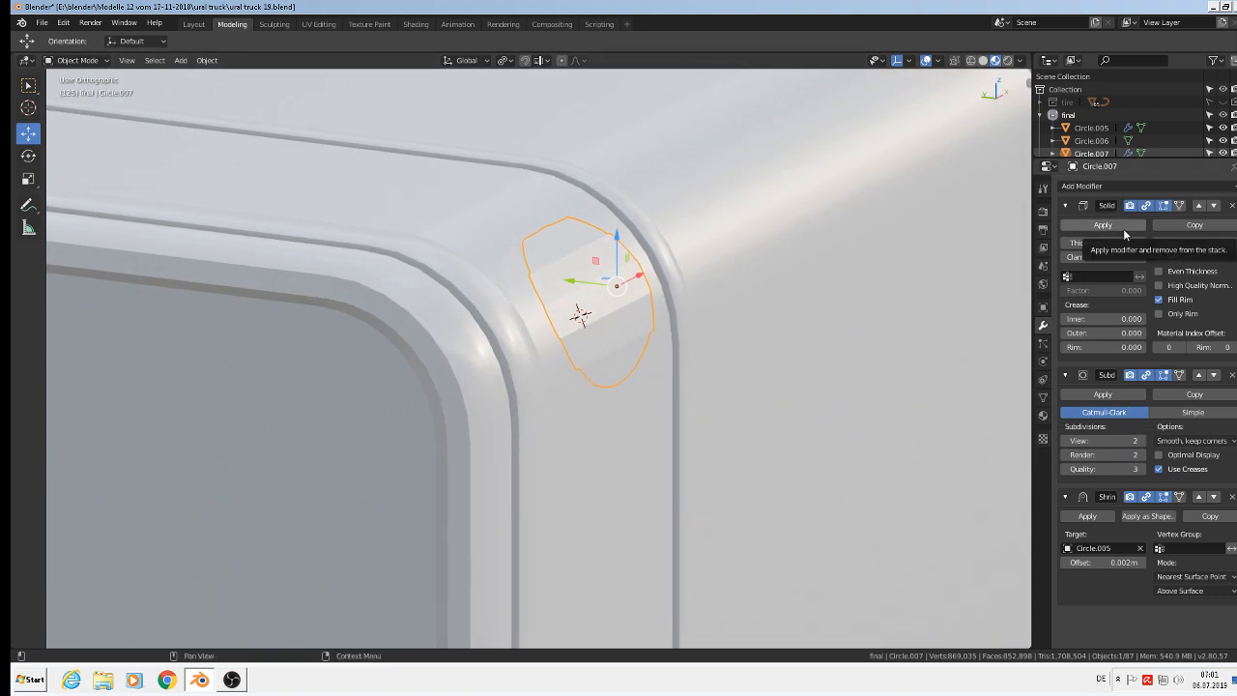
click(1103, 394)
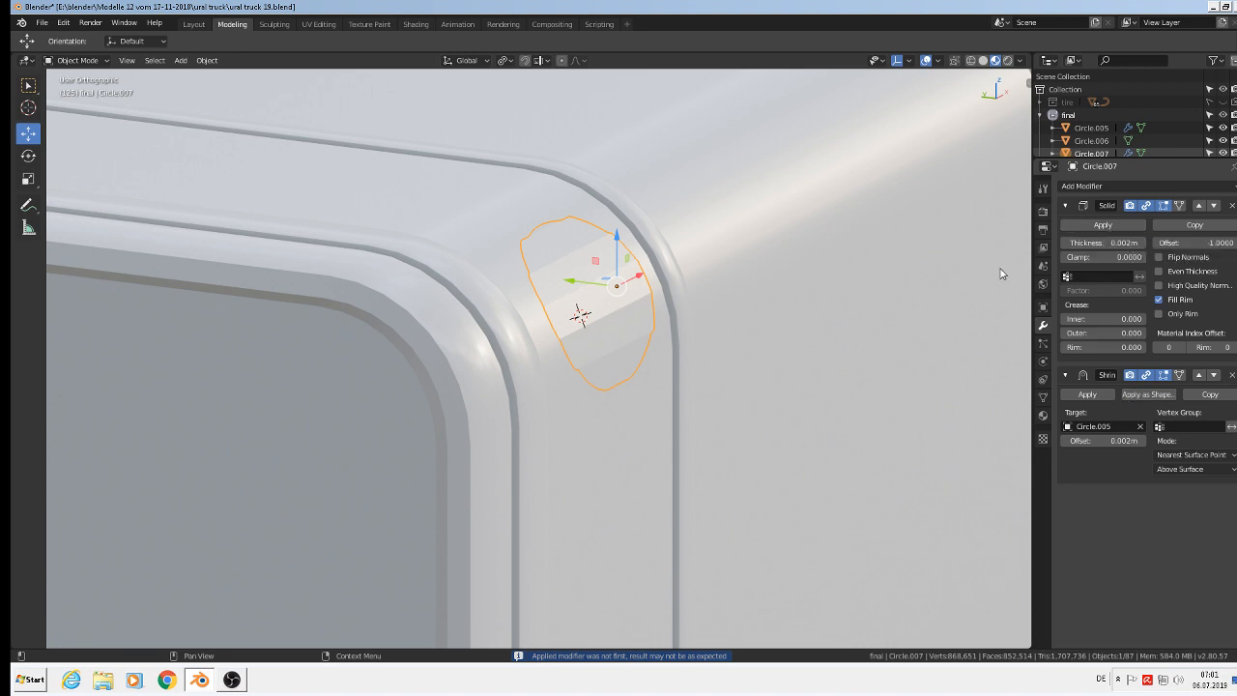
key(Tab)
key(Tab)
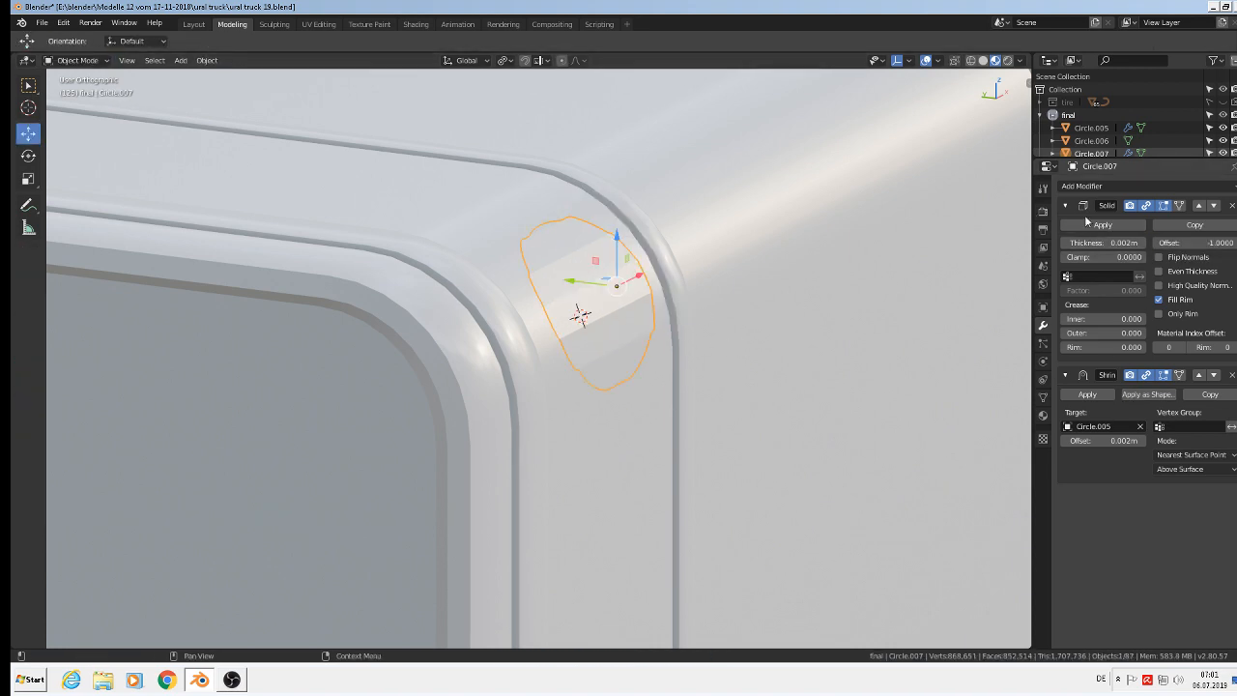
click(1108, 225)
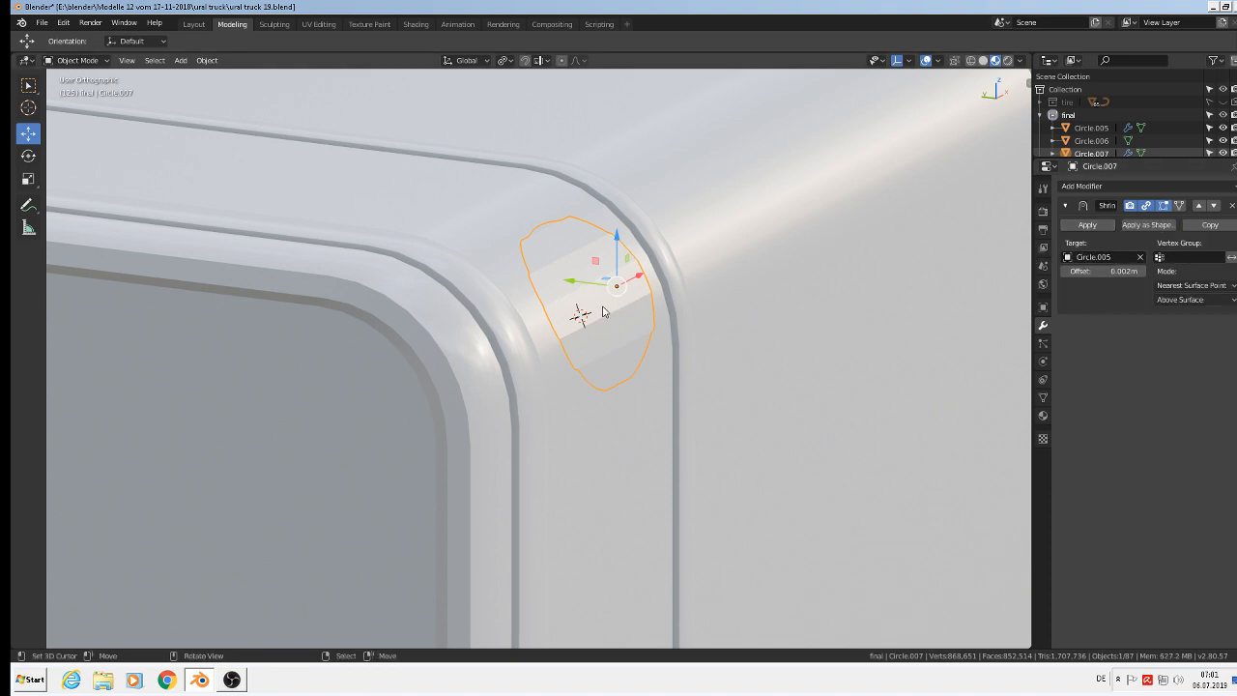
Move the disc about 0.0036 m along global Y and set its Shrinkwrap offset to 0.001 m.
drag(572, 281, 541, 267)
scroll(464, 348, up, 4)
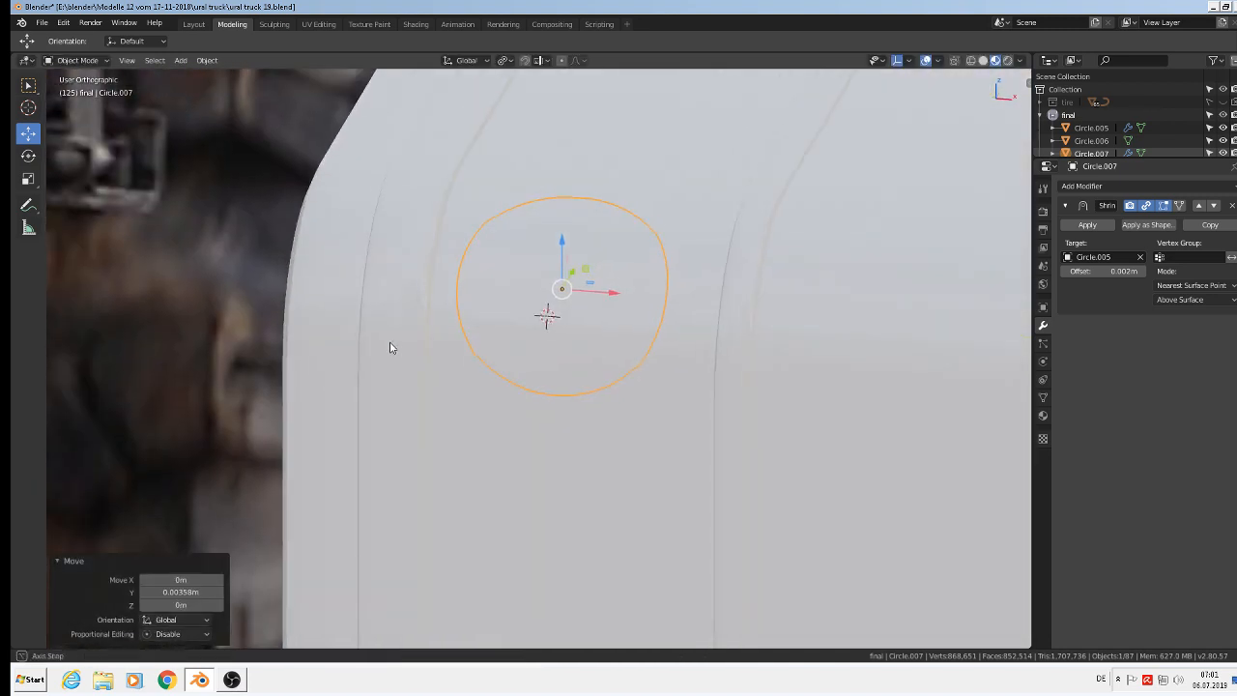
middle_drag(391, 343, 558, 329)
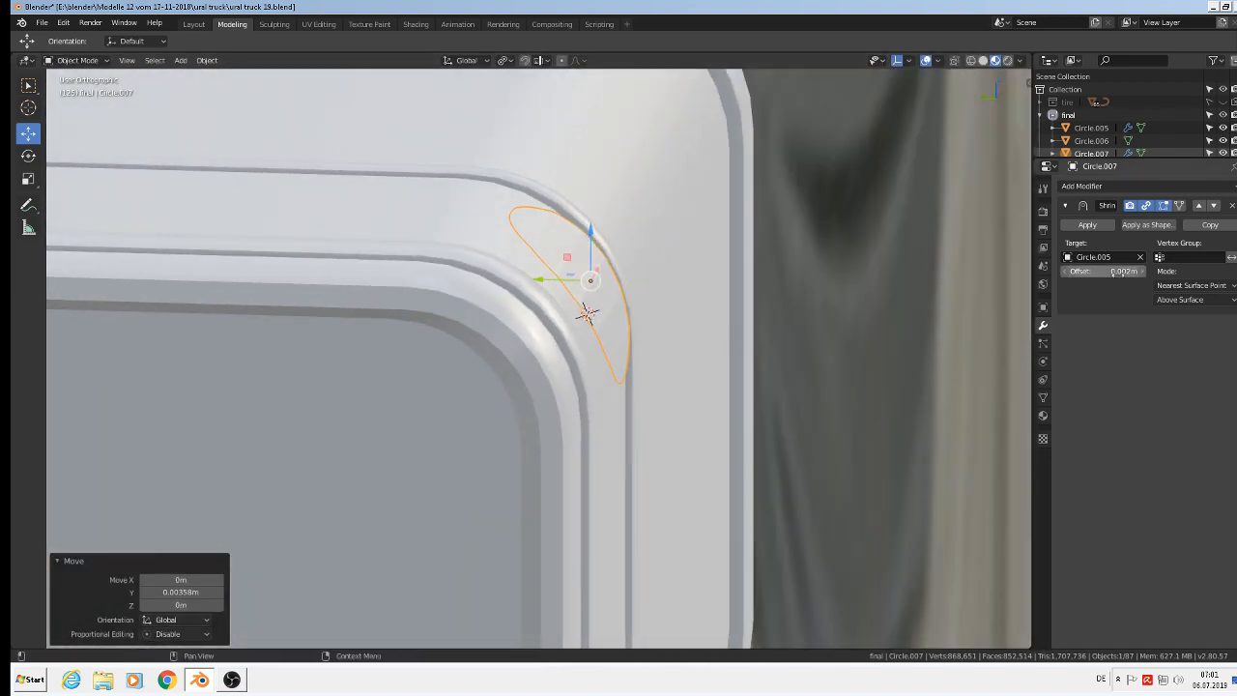
mouse_move(1102, 271)
mouse_down()
mouse_move(1160, 270)
mouse_move(1098, 271)
mouse_up()
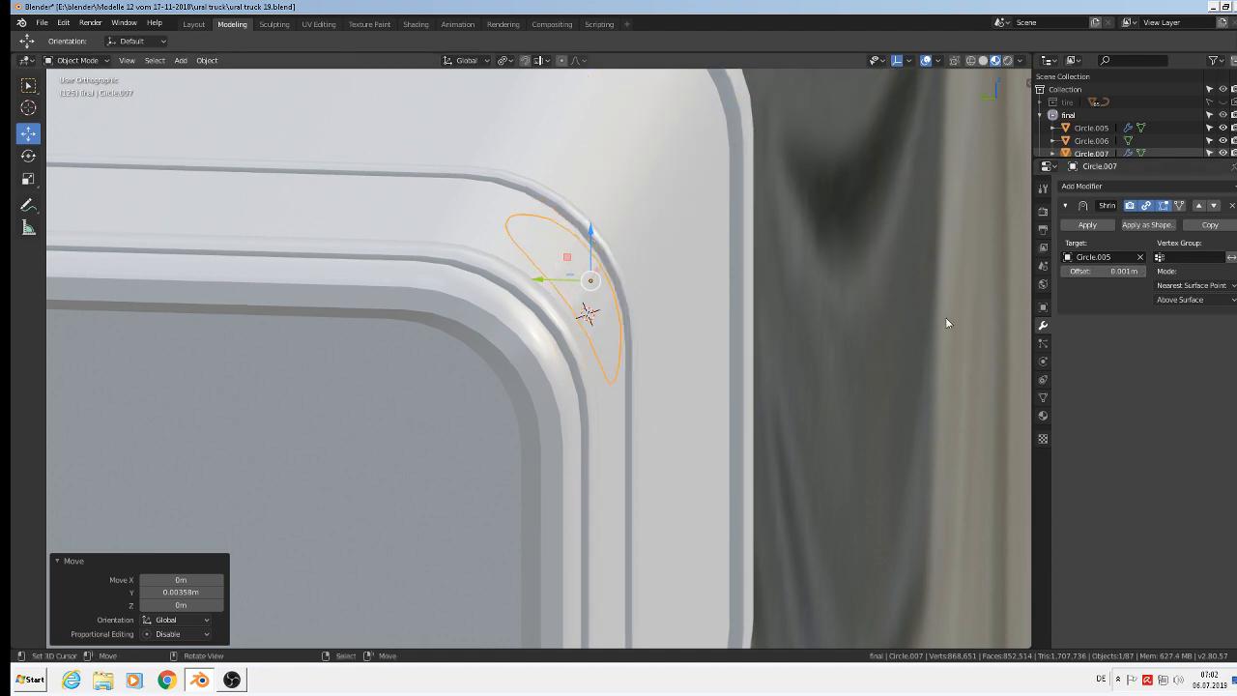
middle_drag(946, 317, 657, 232)
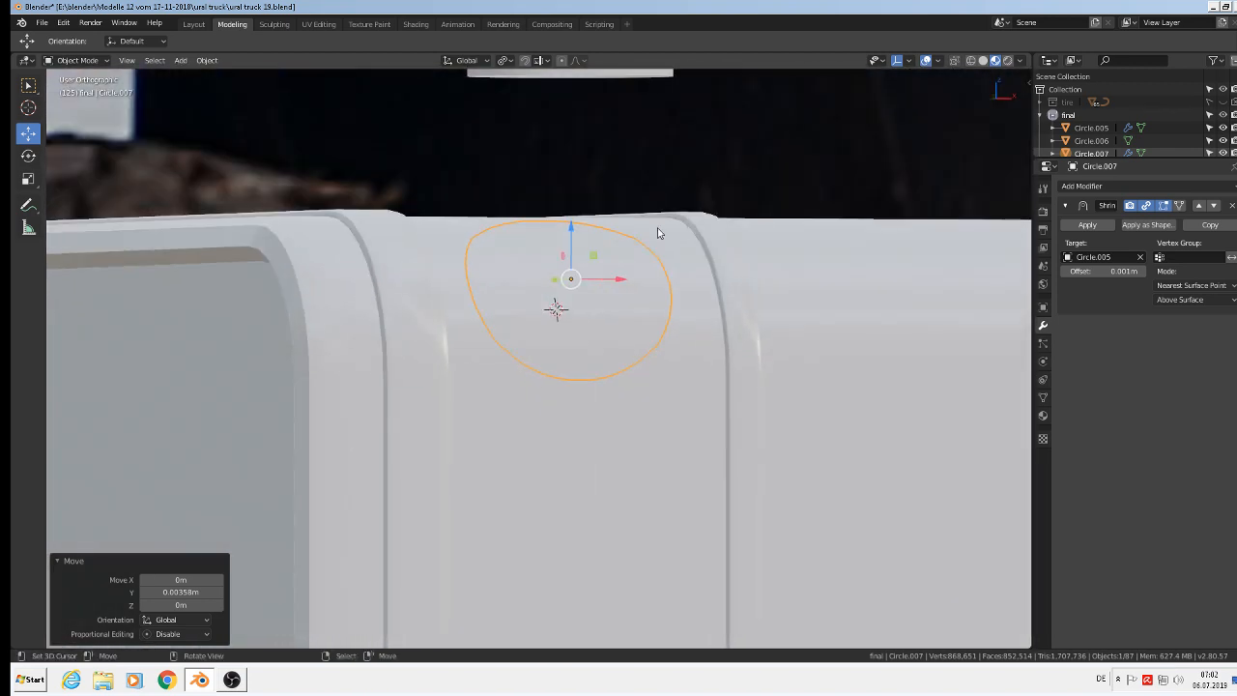
middle_drag(809, 243, 847, 273)
Set the transform orientation to Normal and nudge the disc about -0.0004 m along Y, undoing a trial move along Z.
click(483, 62)
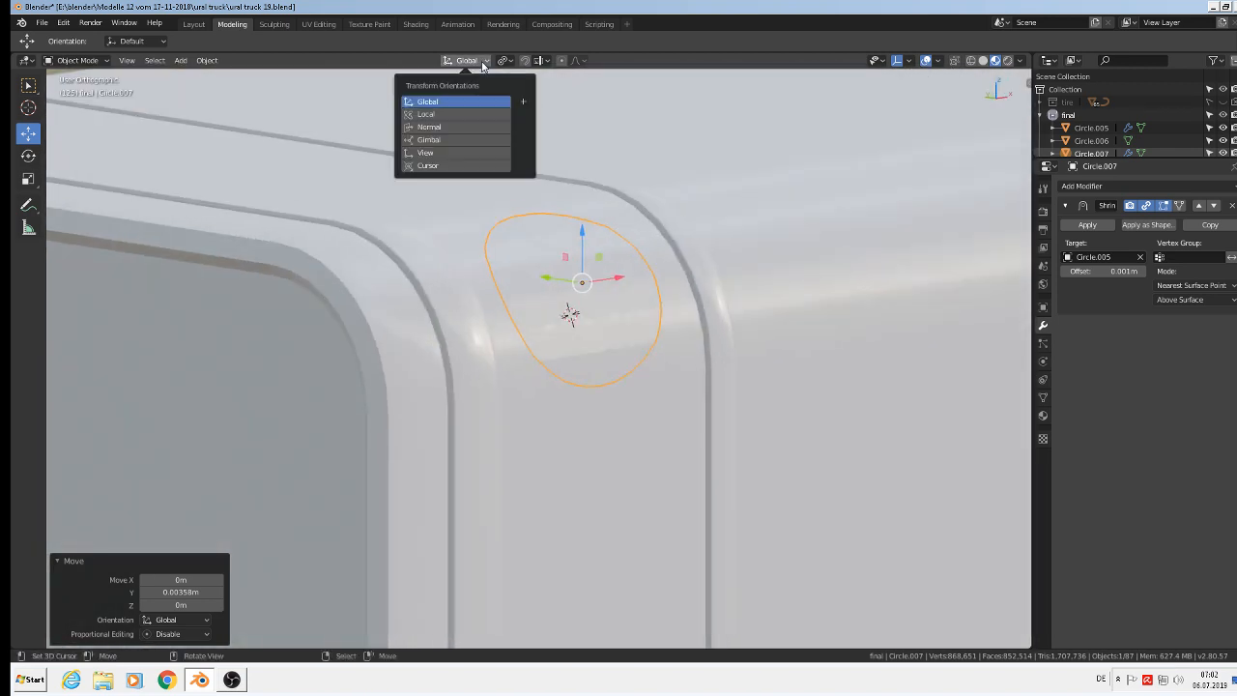
click(467, 130)
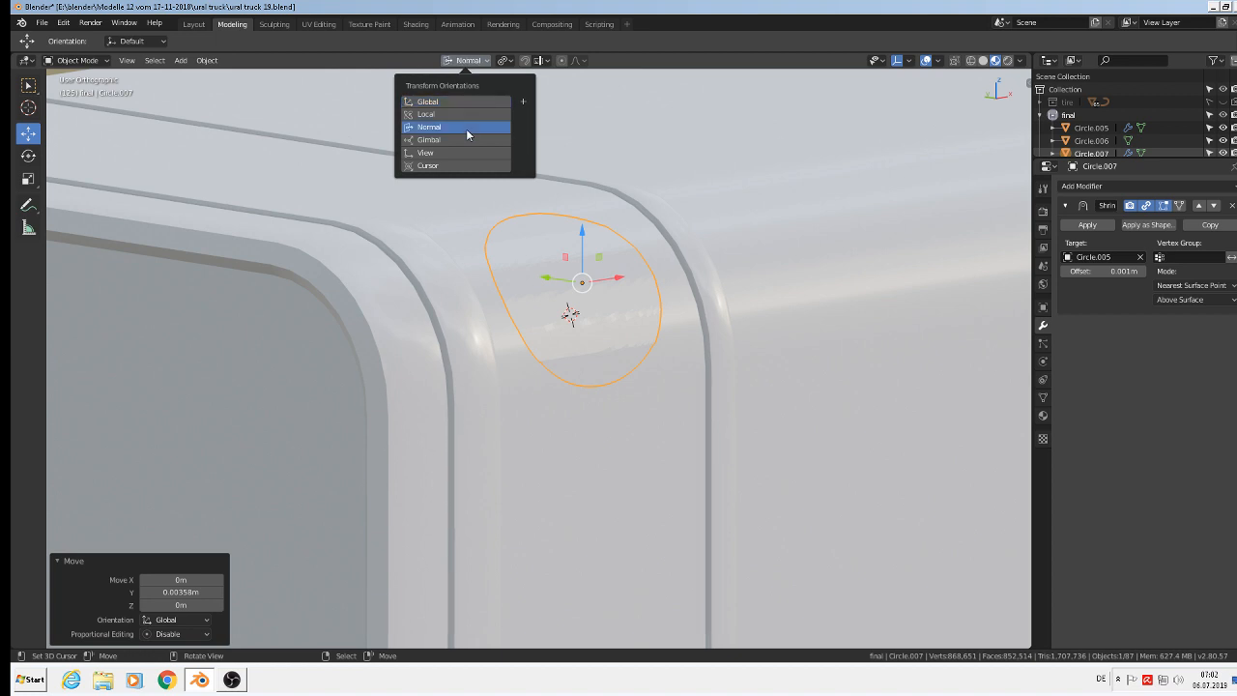
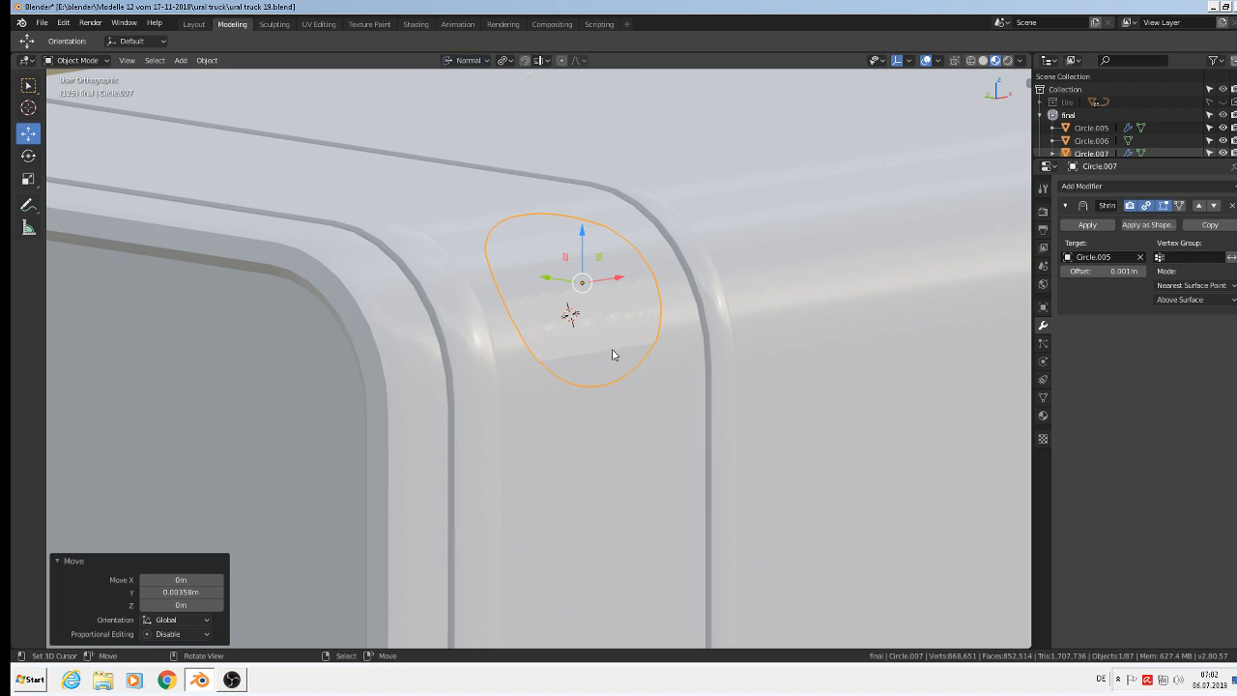
middle_drag(613, 350, 714, 346)
key(Tab)
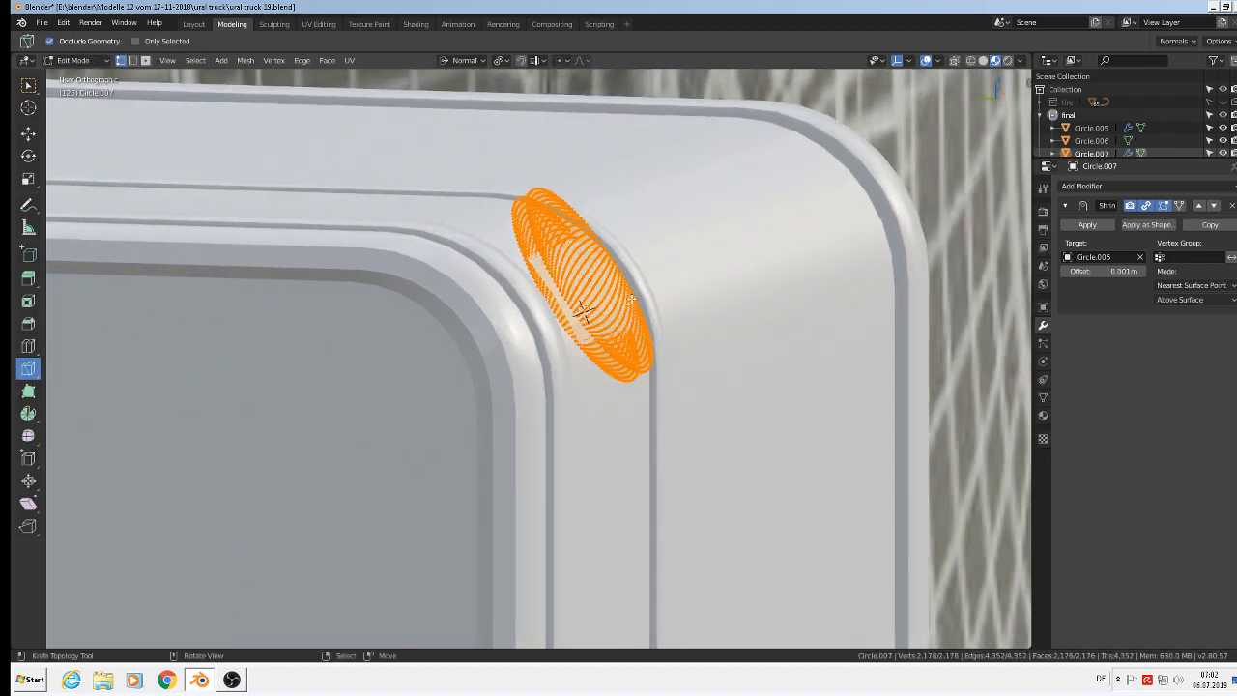
middle_drag(631, 299, 700, 290)
key(Tab)
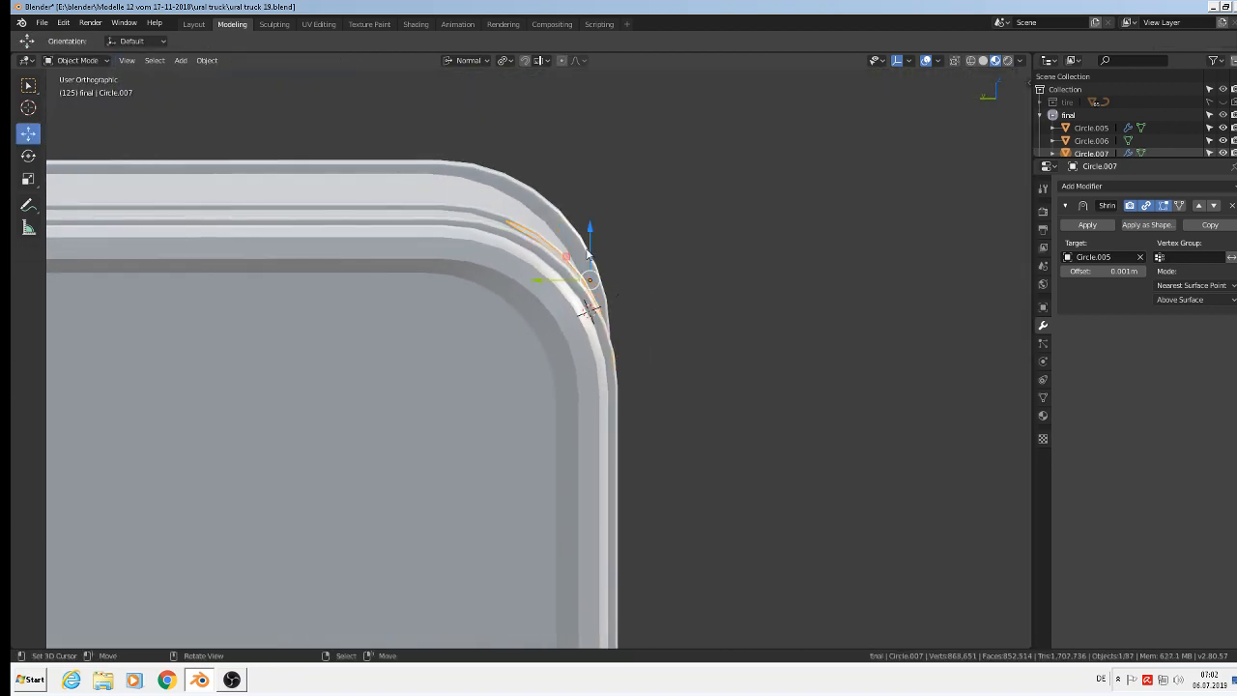
drag(556, 283, 559, 282)
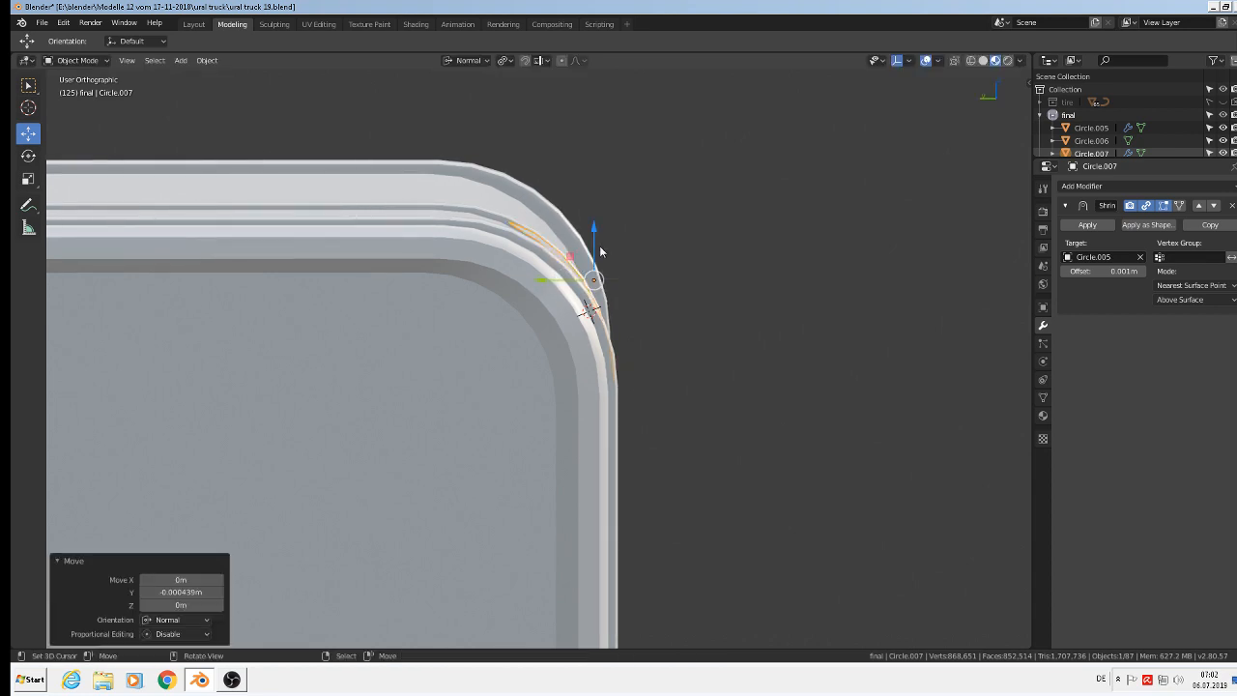
drag(591, 232, 624, 242)
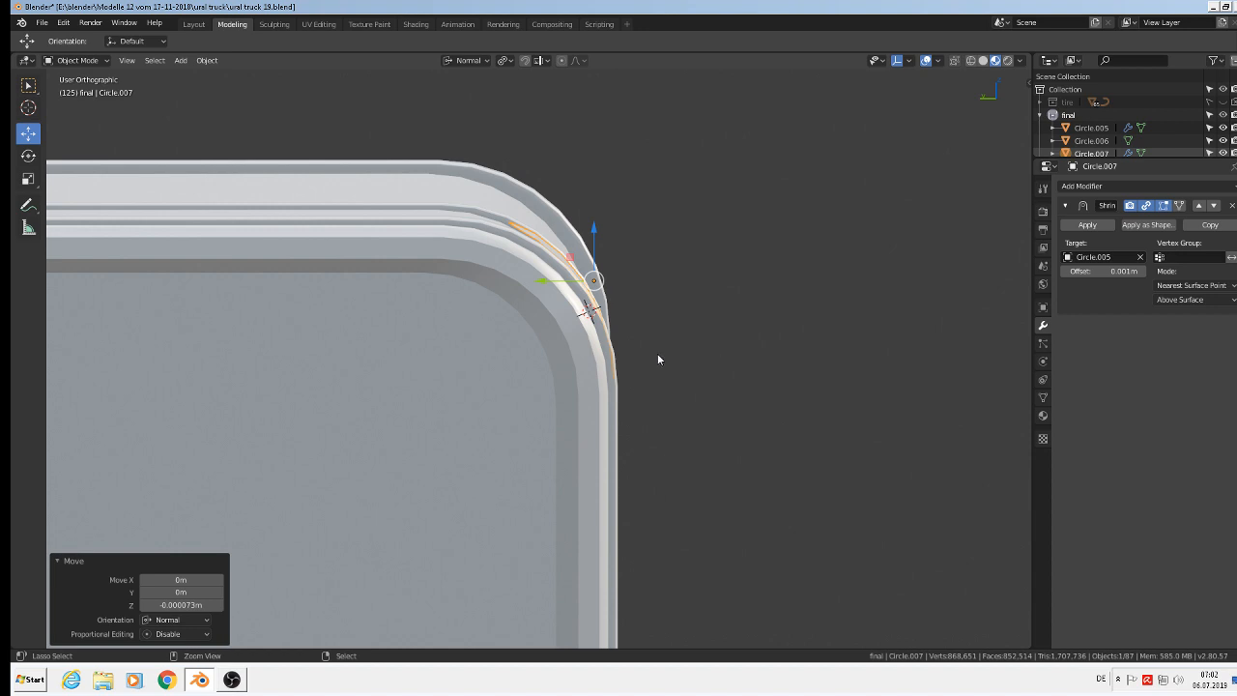
key(ctrl+z)
middle_drag(625, 372, 554, 413)
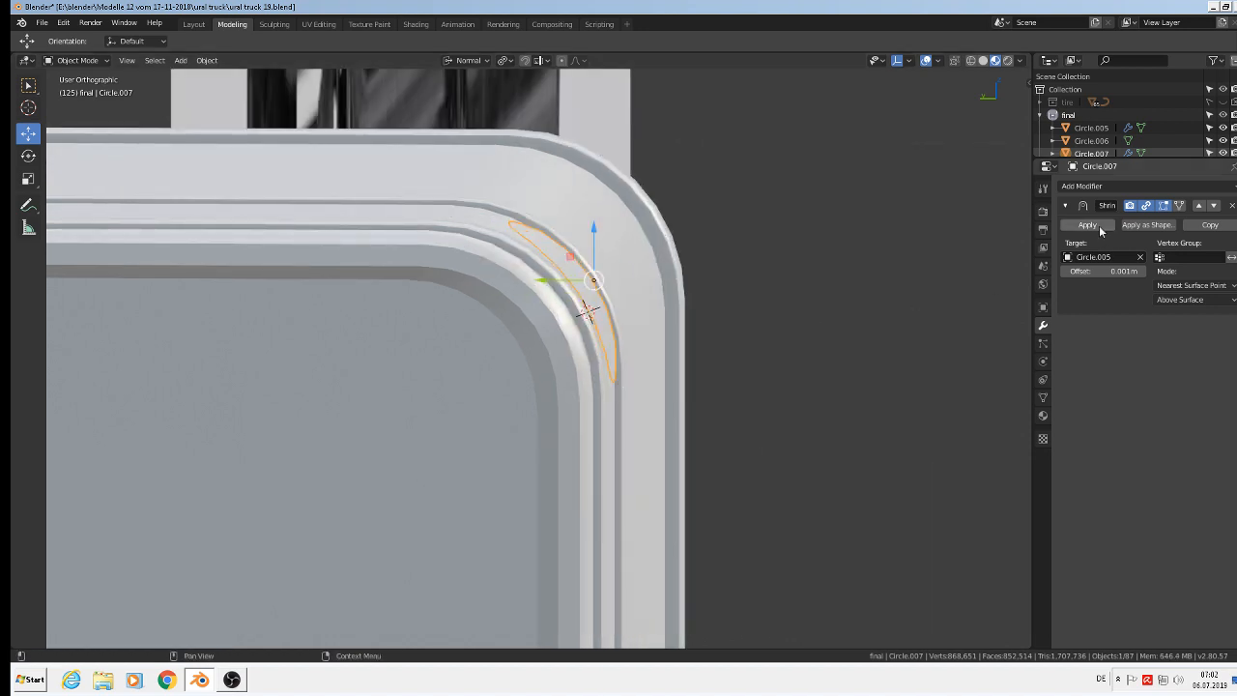
Apply the disc's Shrinkwrap modifier and raise the disc slightly along Z from the tank's corner.
click(1087, 224)
drag(594, 244, 609, 200)
key(Tab)
middle_drag(609, 200, 650, 280)
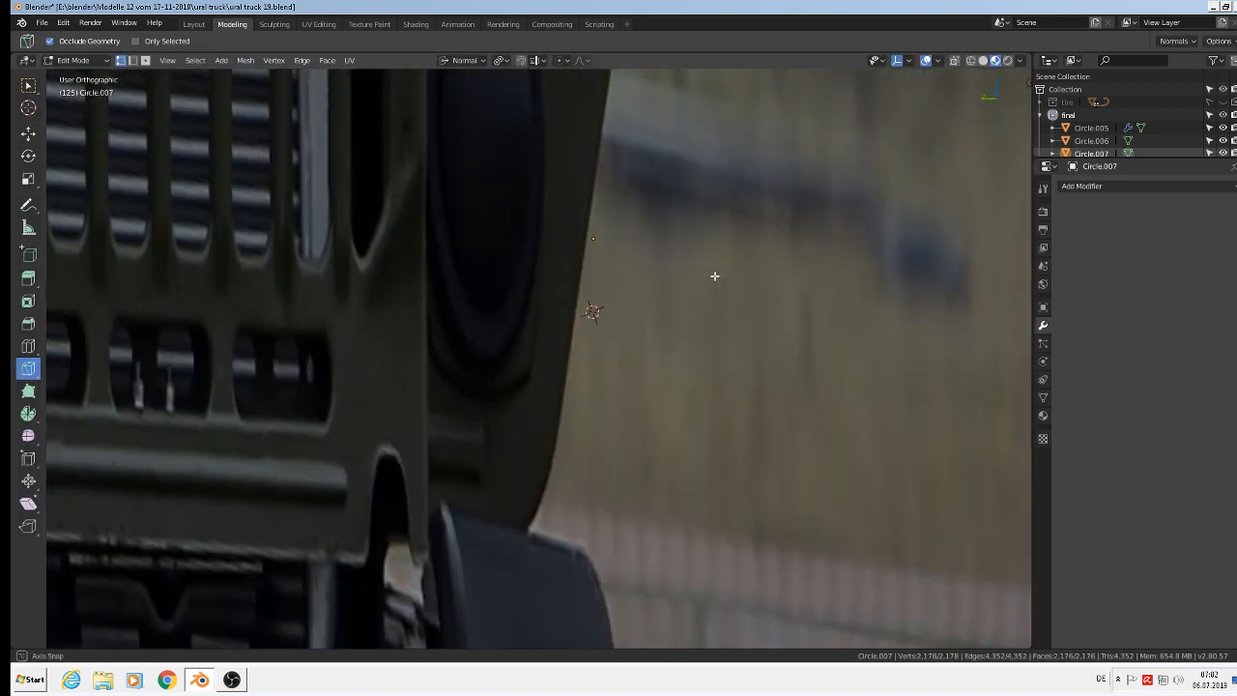
key(Tab)
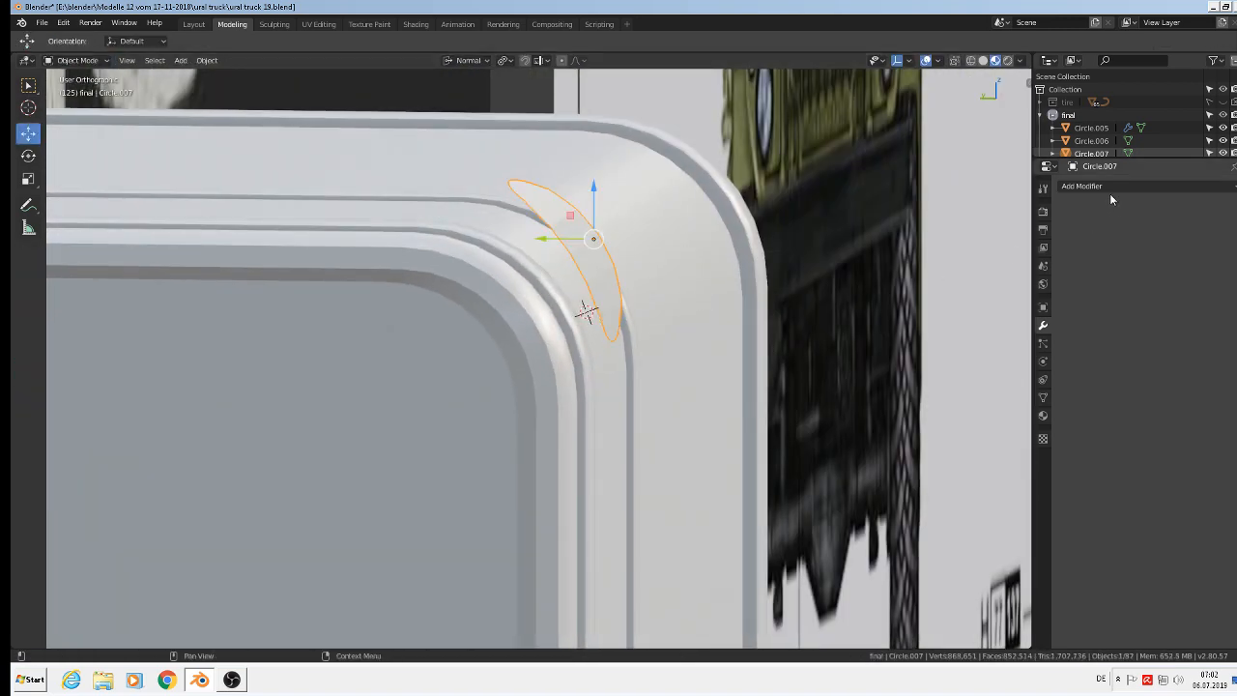
Shade the wrapped disc smooth.
click(207, 60)
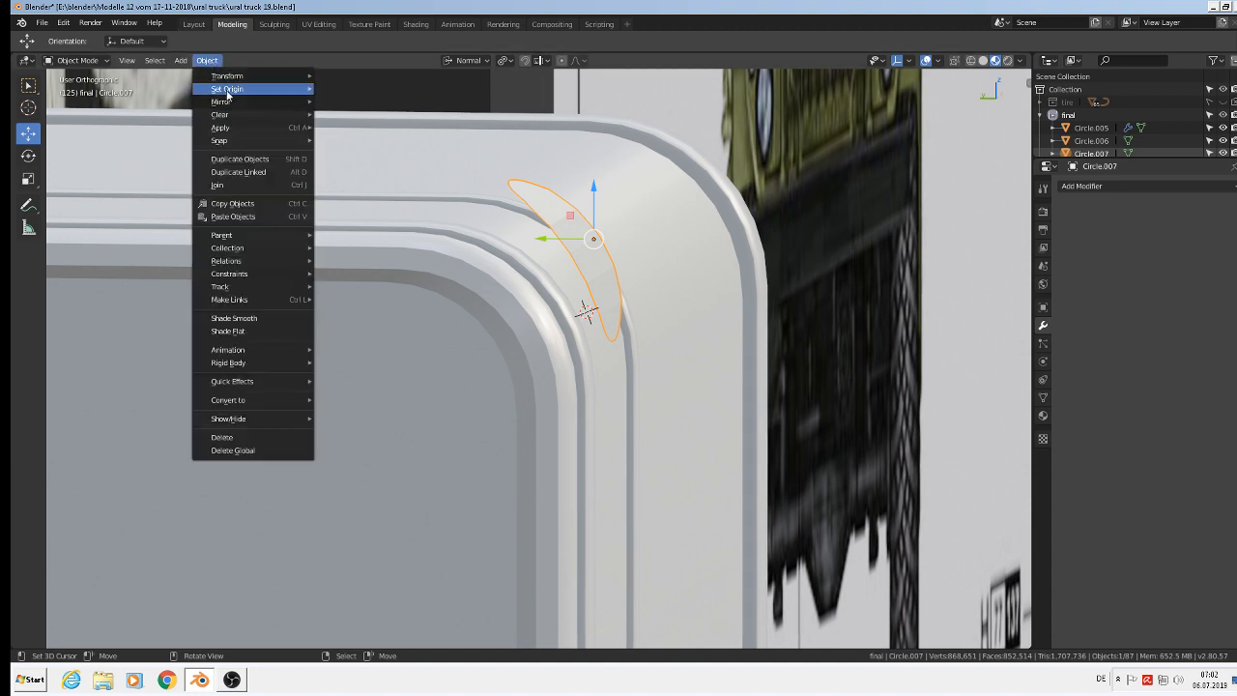
click(259, 319)
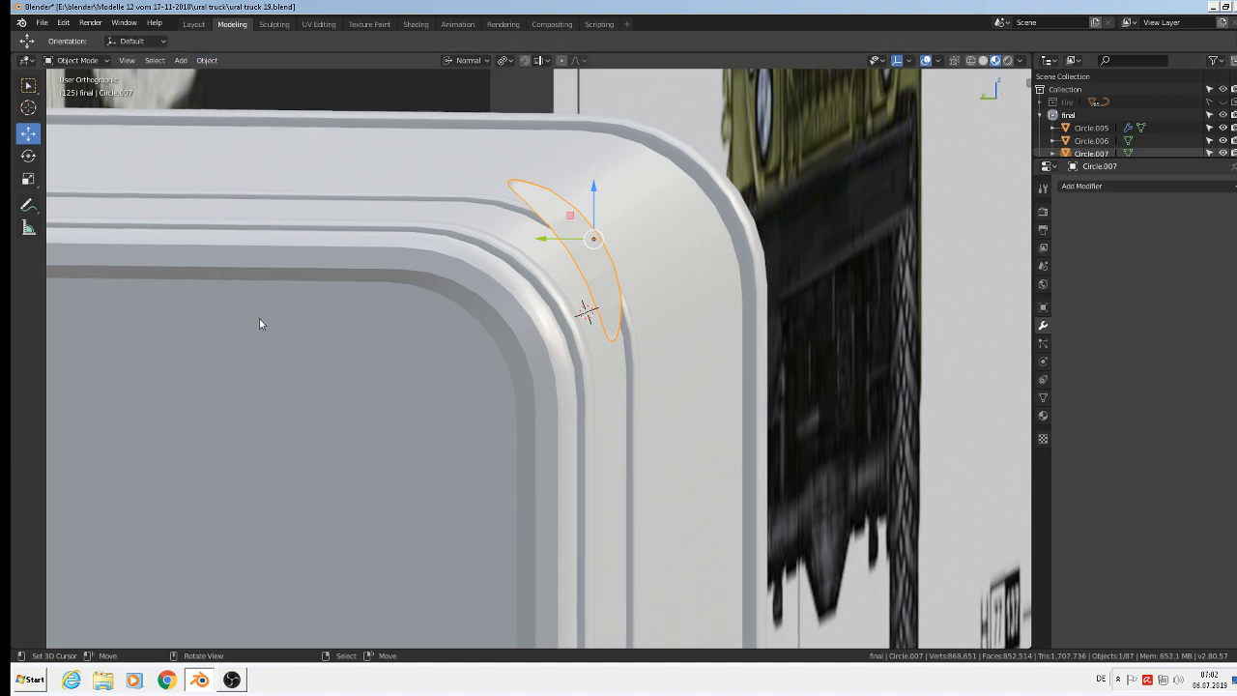
Apply the disc's rotation and scale while trying a Solidify modifier, and remove that modifier.
click(1109, 193)
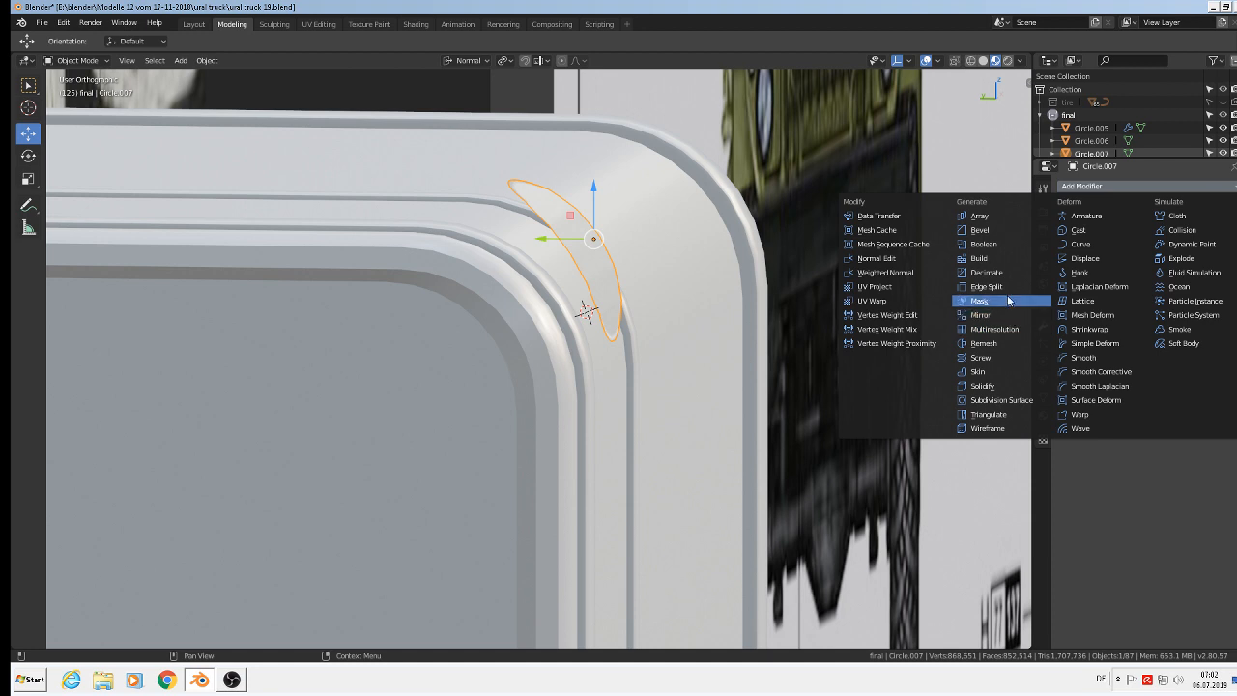
click(992, 387)
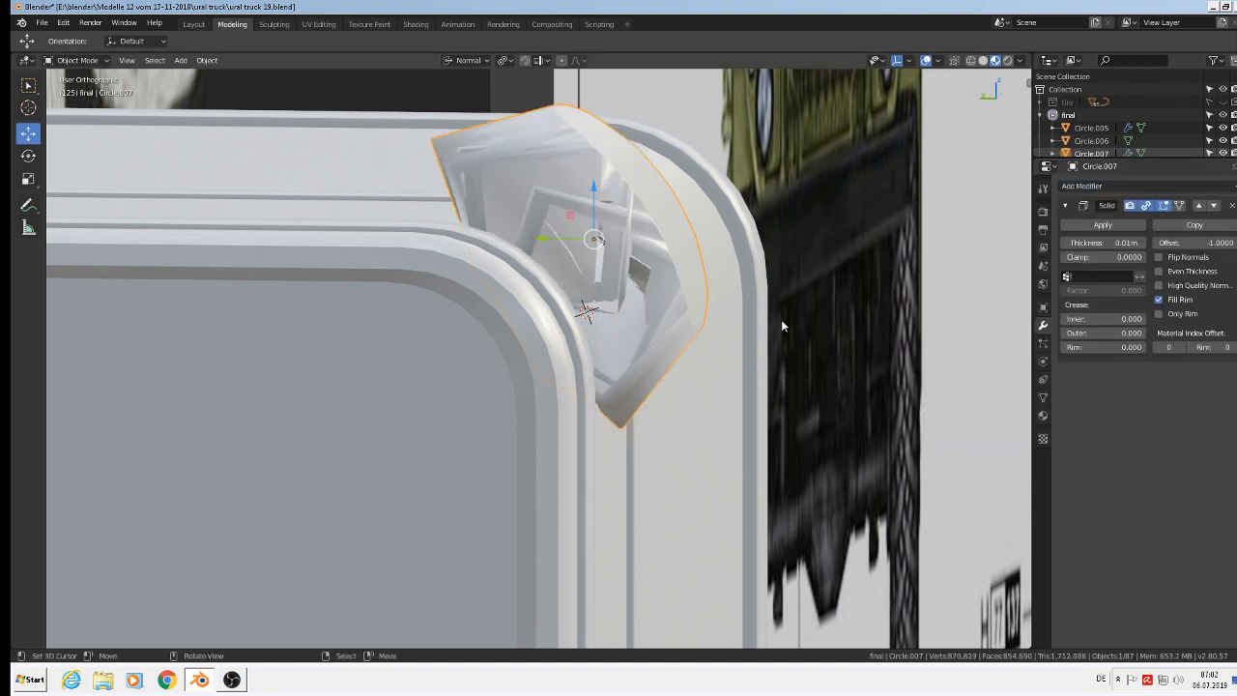
click(208, 61)
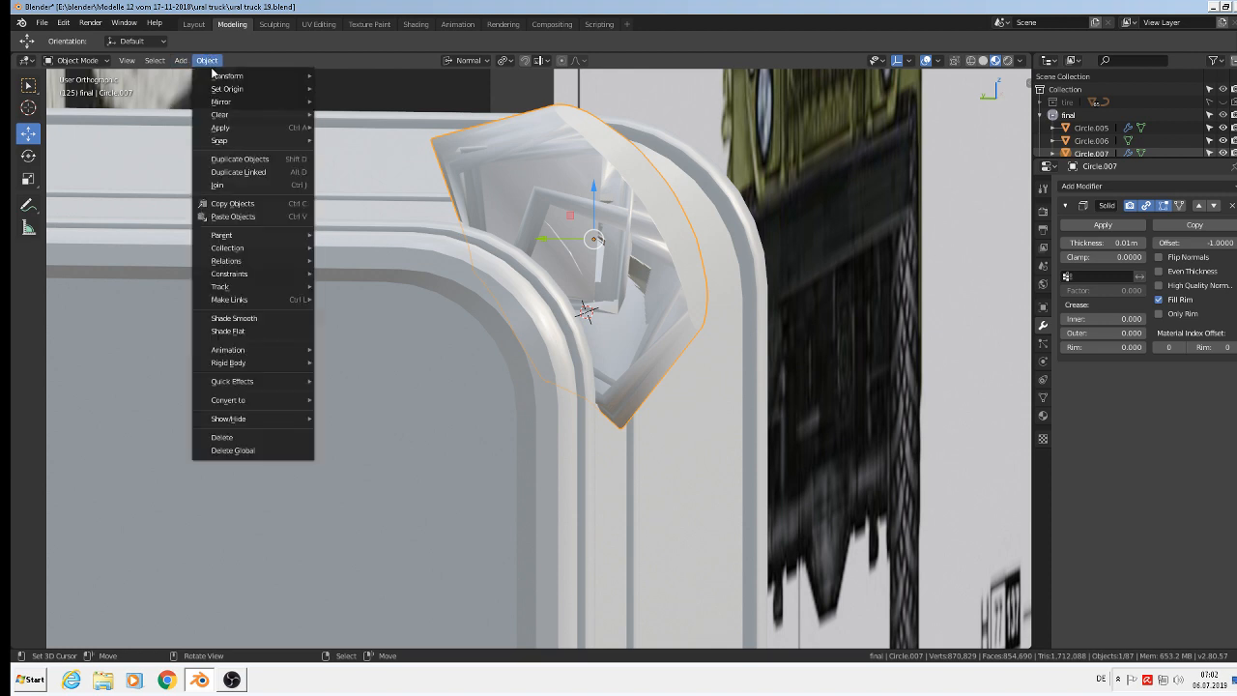
mouse_move(217, 127)
click(367, 182)
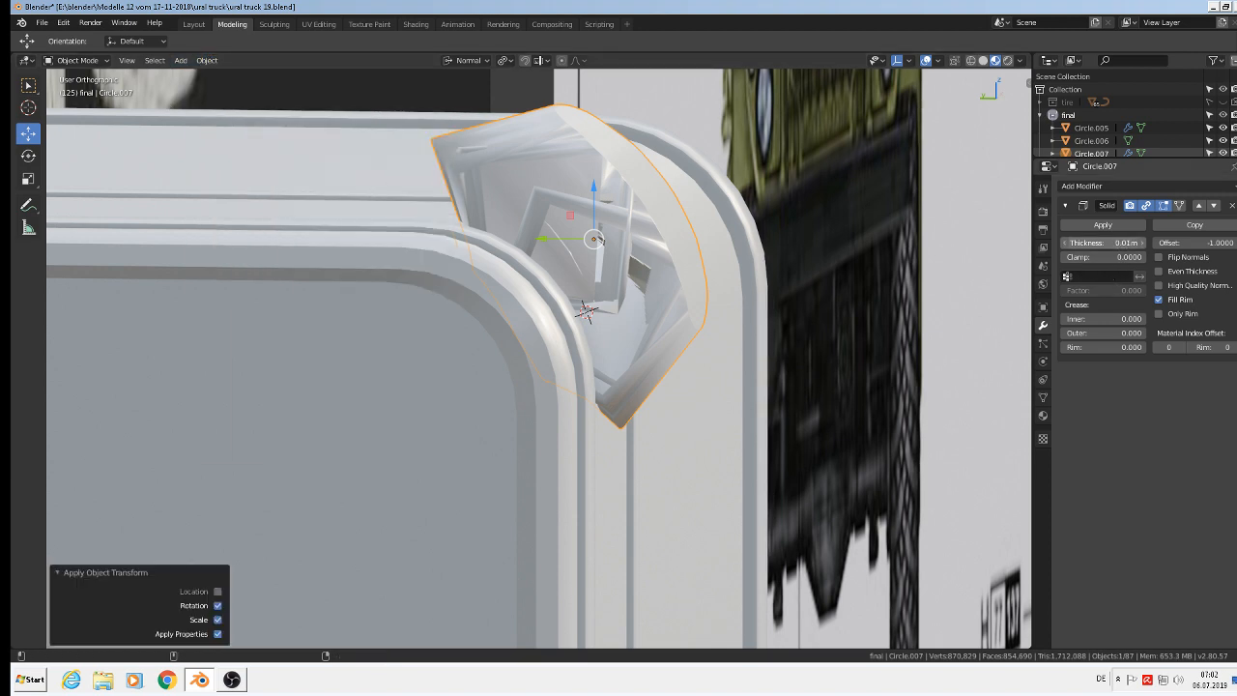
mouse_move(1103, 243)
mouse_down()
mouse_move(1073, 243)
mouse_move(1084, 243)
mouse_up()
click(1231, 205)
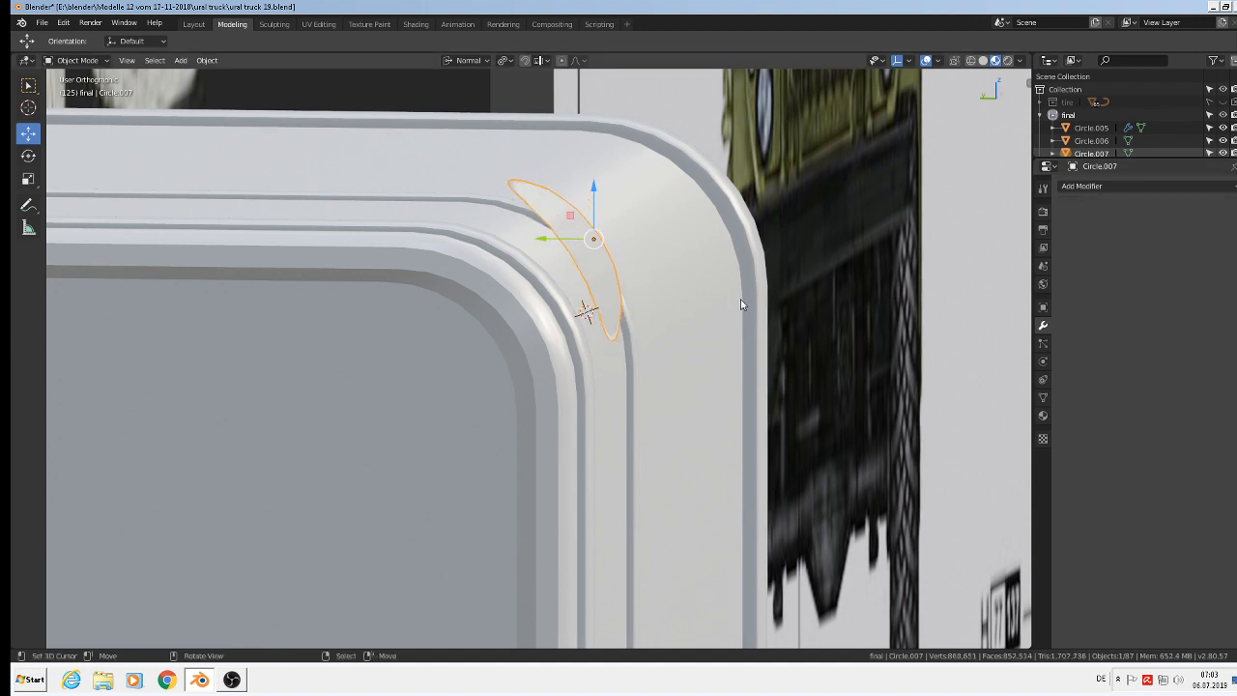
Extrude the disc's whole mesh in place and shift the extruded copy slightly inward toward the tank.
scroll(740, 299, up, 2)
key(Tab)
middle_drag(593, 220, 570, 189)
key(e)
right_click(569, 189)
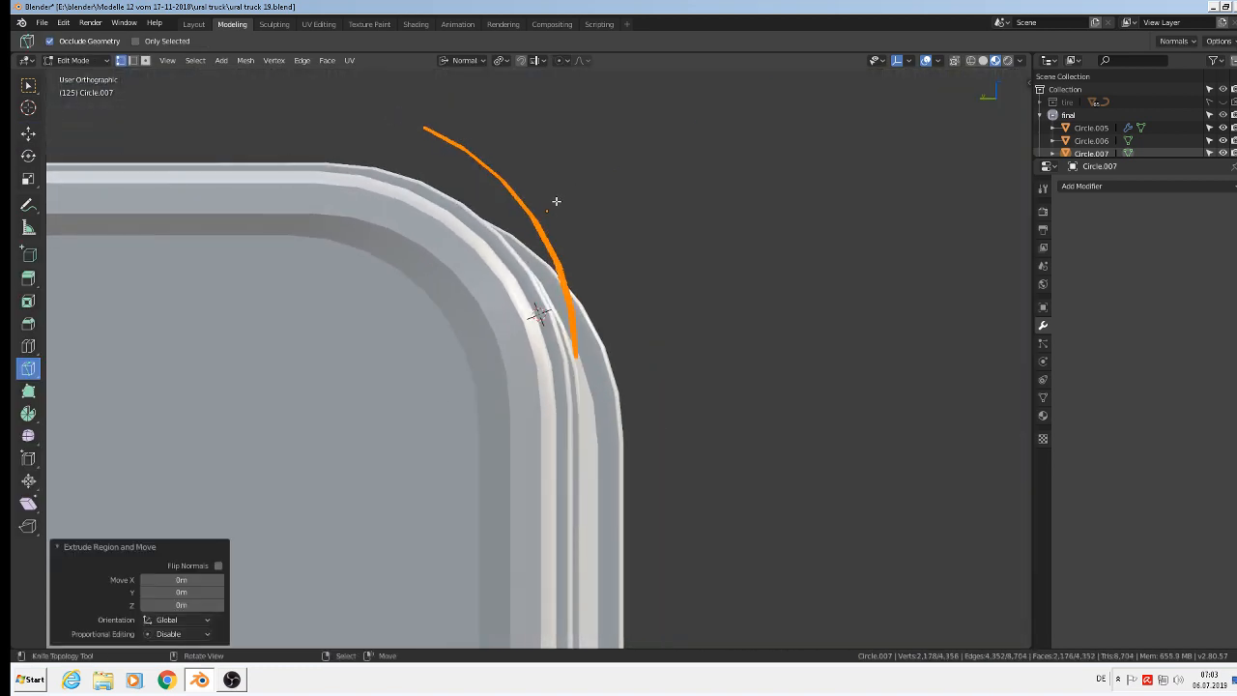
key(g)
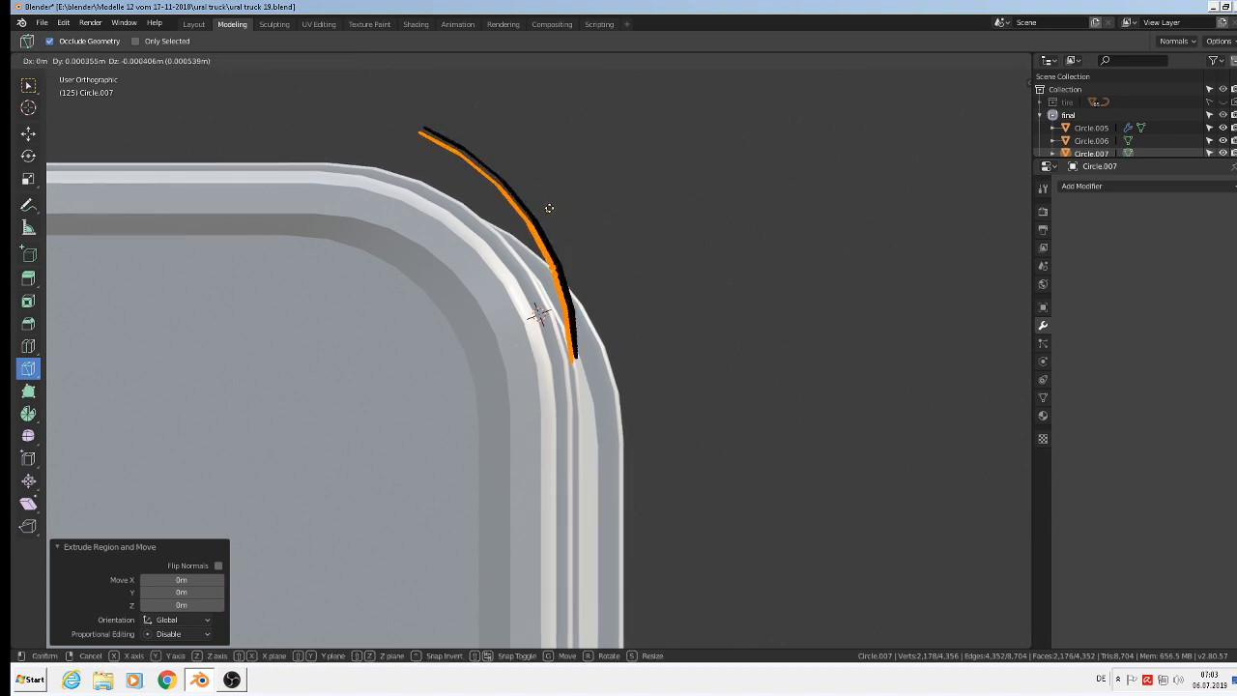
click(555, 216)
middle_drag(554, 216, 572, 278)
key(Tab)
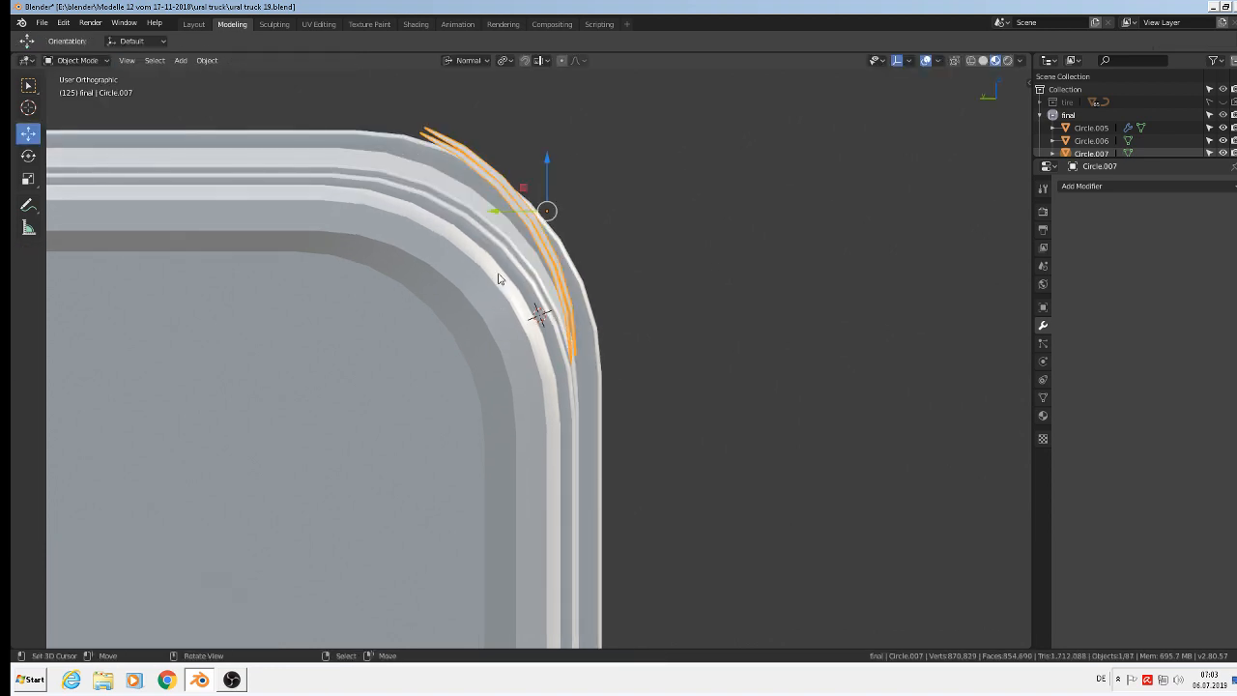
Delete the extruded copy's vertices from the curved disc mesh at the tank's corner.
middle_drag(499, 307, 467, 263)
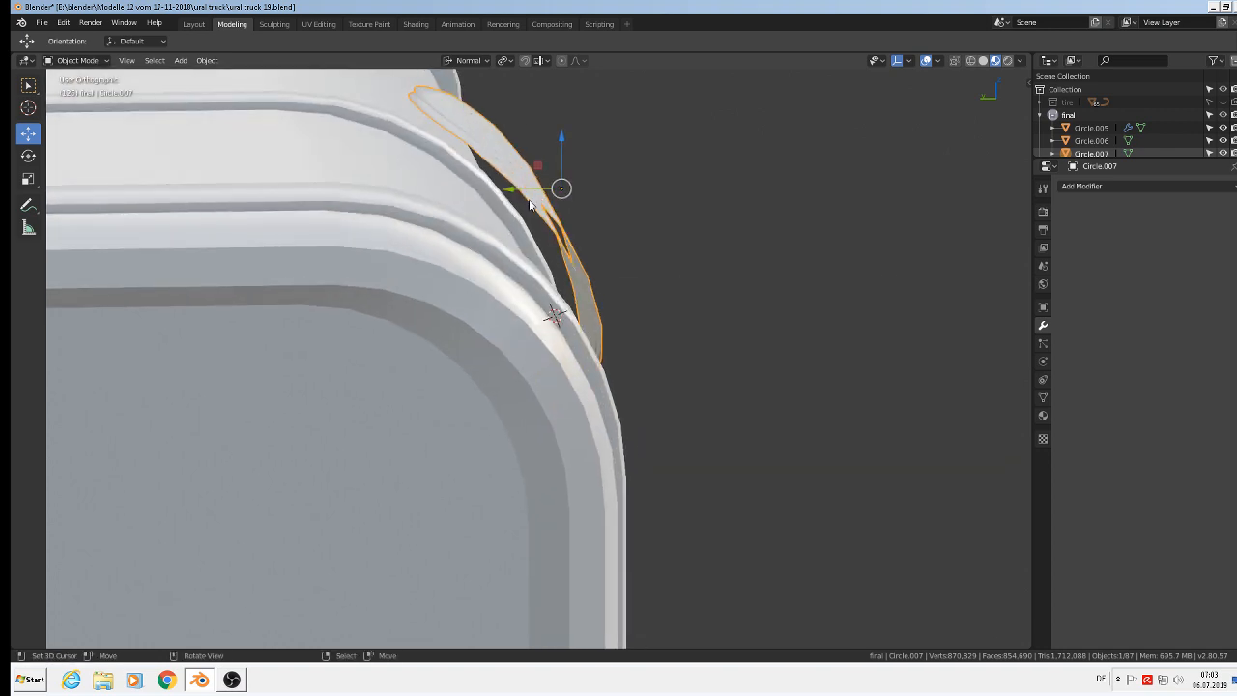
key(Tab)
key(x)
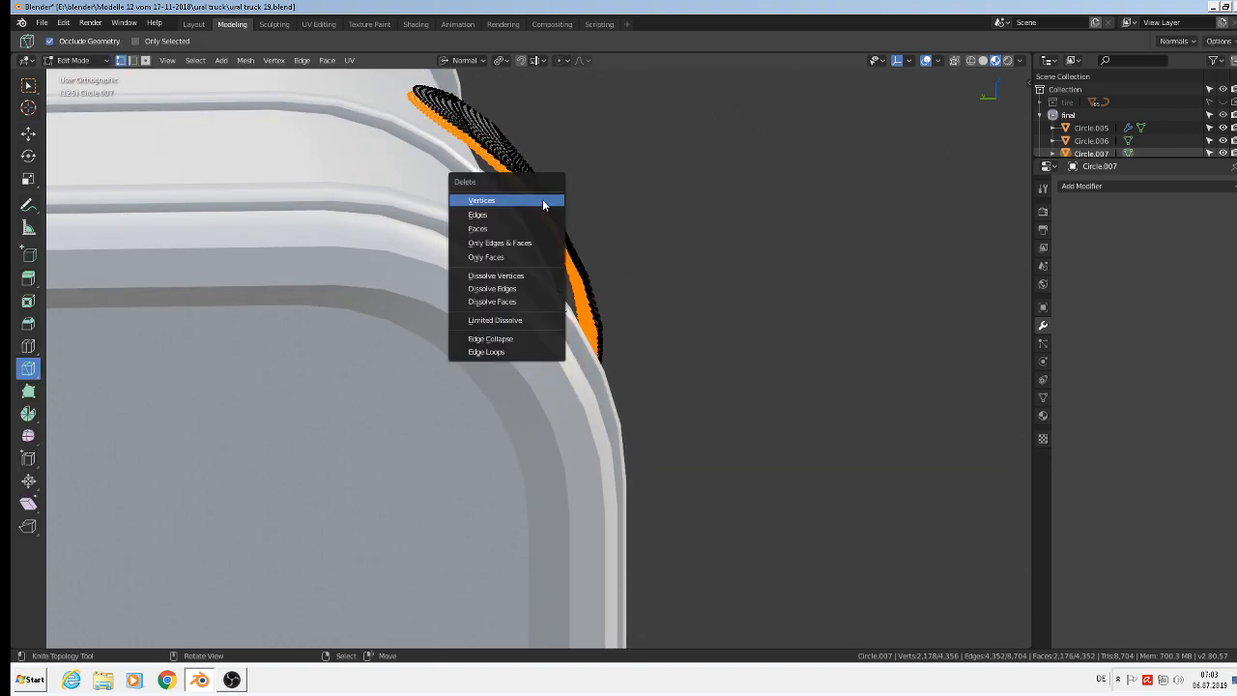
click(543, 204)
Inspect the remaining curved disc's edge and its fit on the tank's rounded corner from several angles.
alt+click(491, 161)
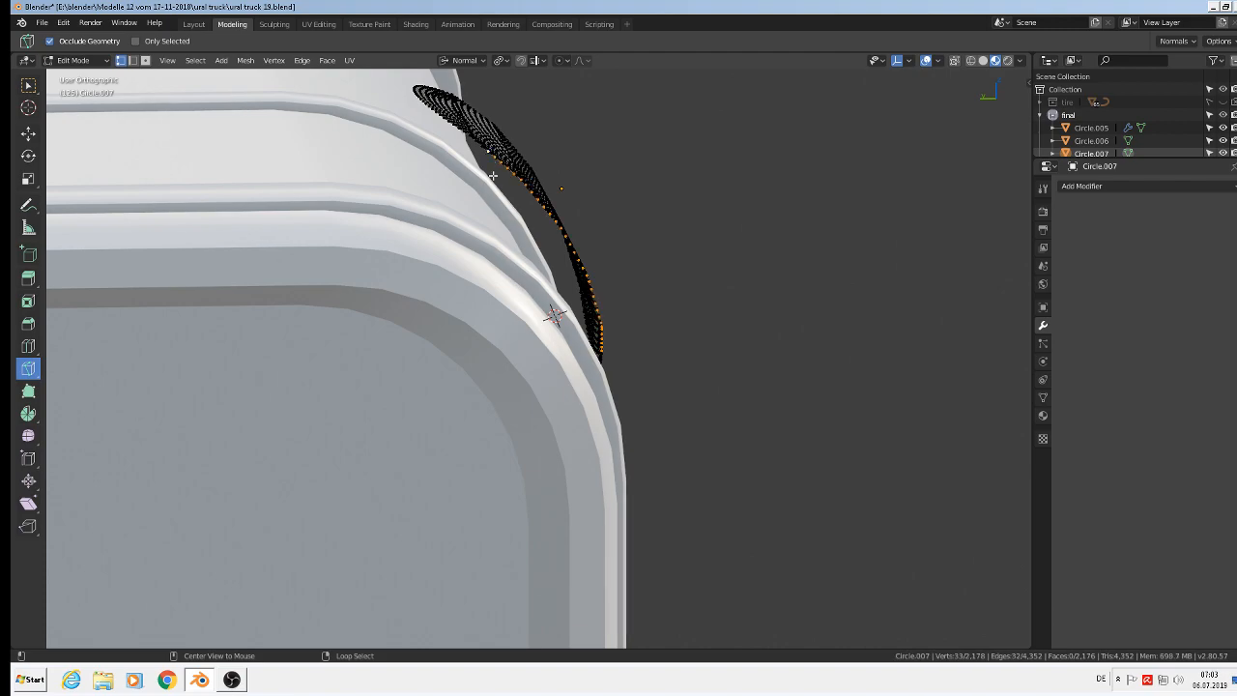
middle_drag(493, 175, 502, 236)
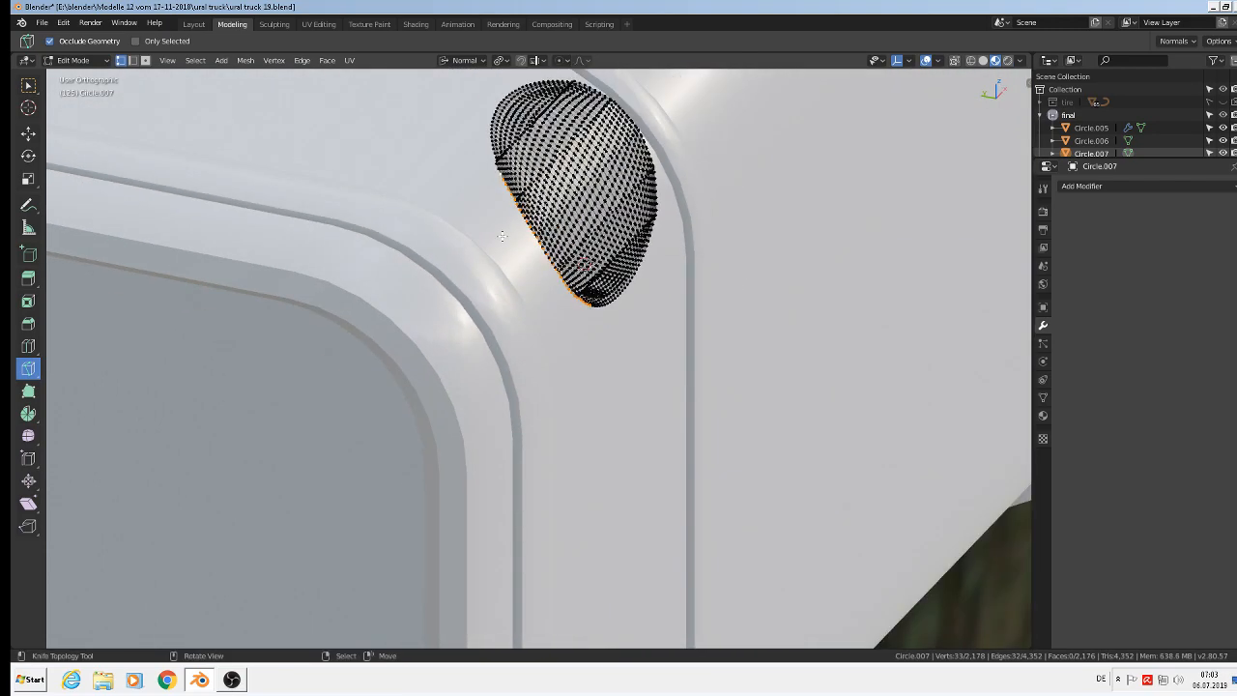
scroll(503, 235, up, 7)
right_click(603, 222)
middle_drag(627, 304, 717, 247)
middle_drag(662, 216, 710, 173)
scroll(619, 412, down, 9)
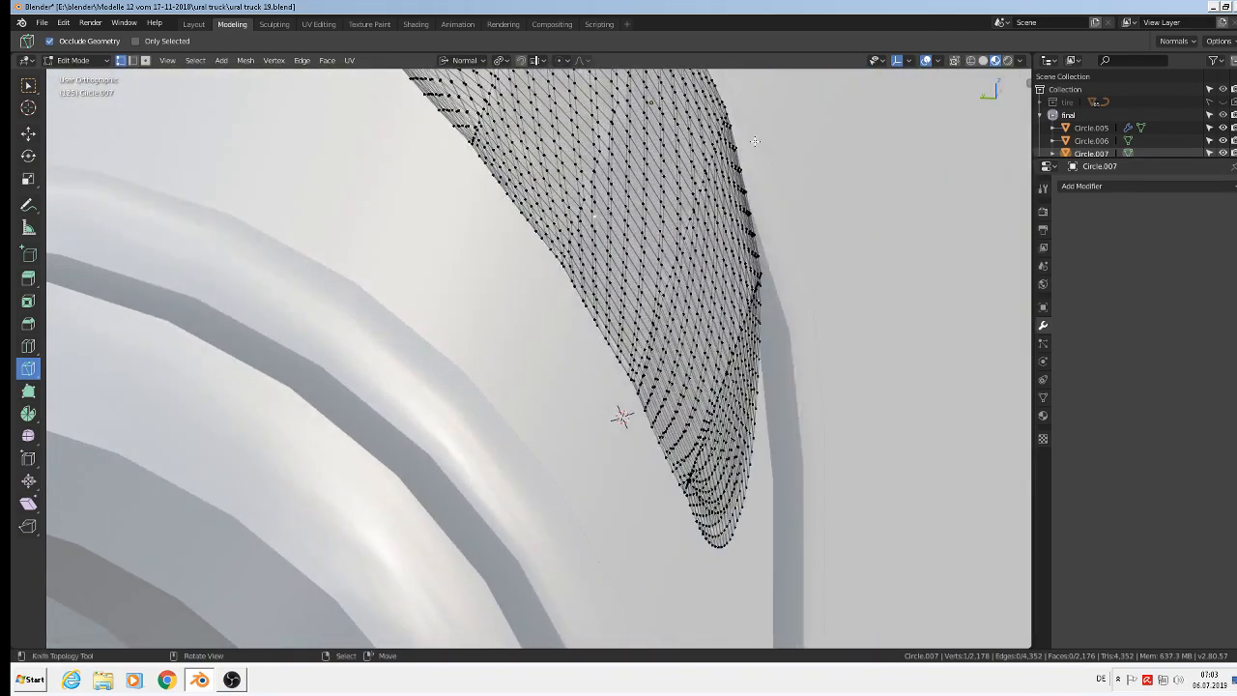
scroll(680, 258, down, 2)
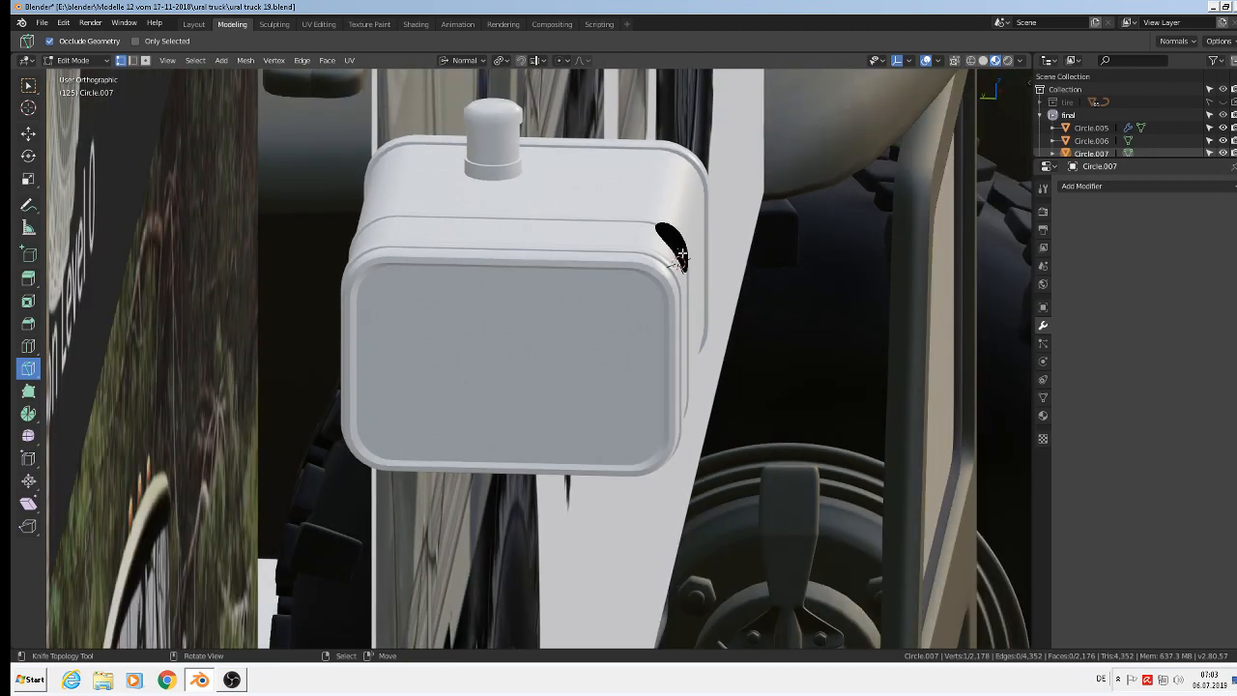
Delete all the linked vertices of the remaining curved disc.
scroll(696, 245, up, 1)
right_click(698, 244)
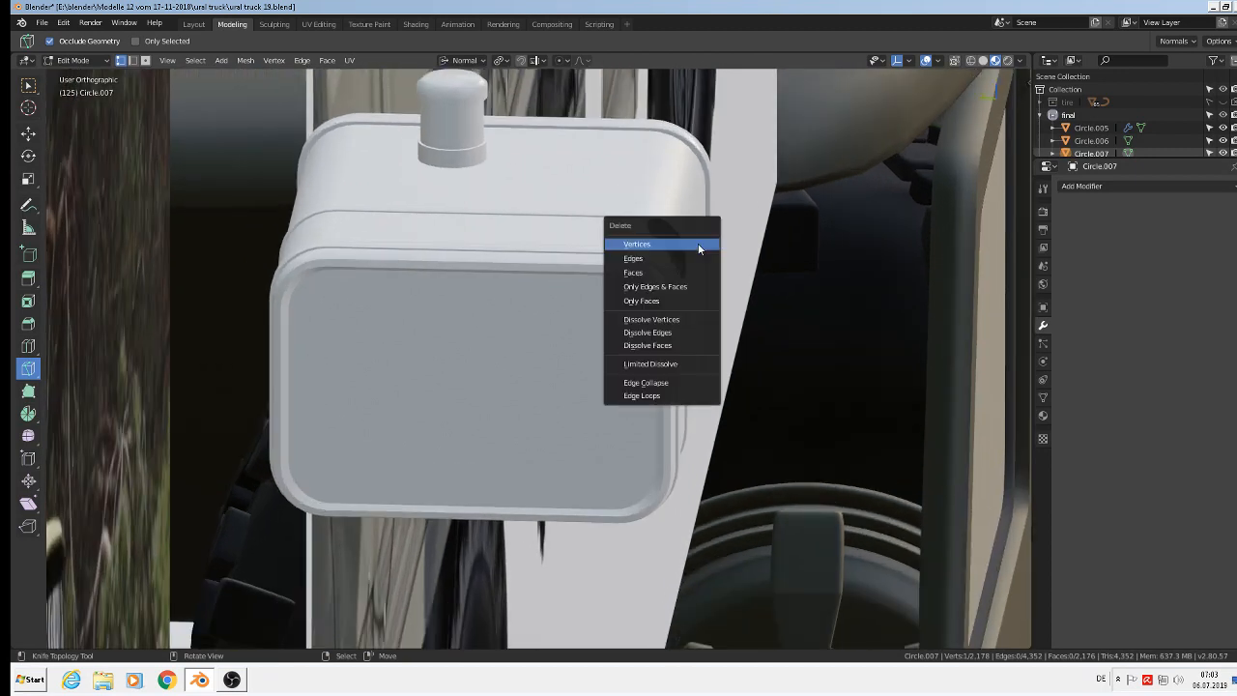
key(Escape)
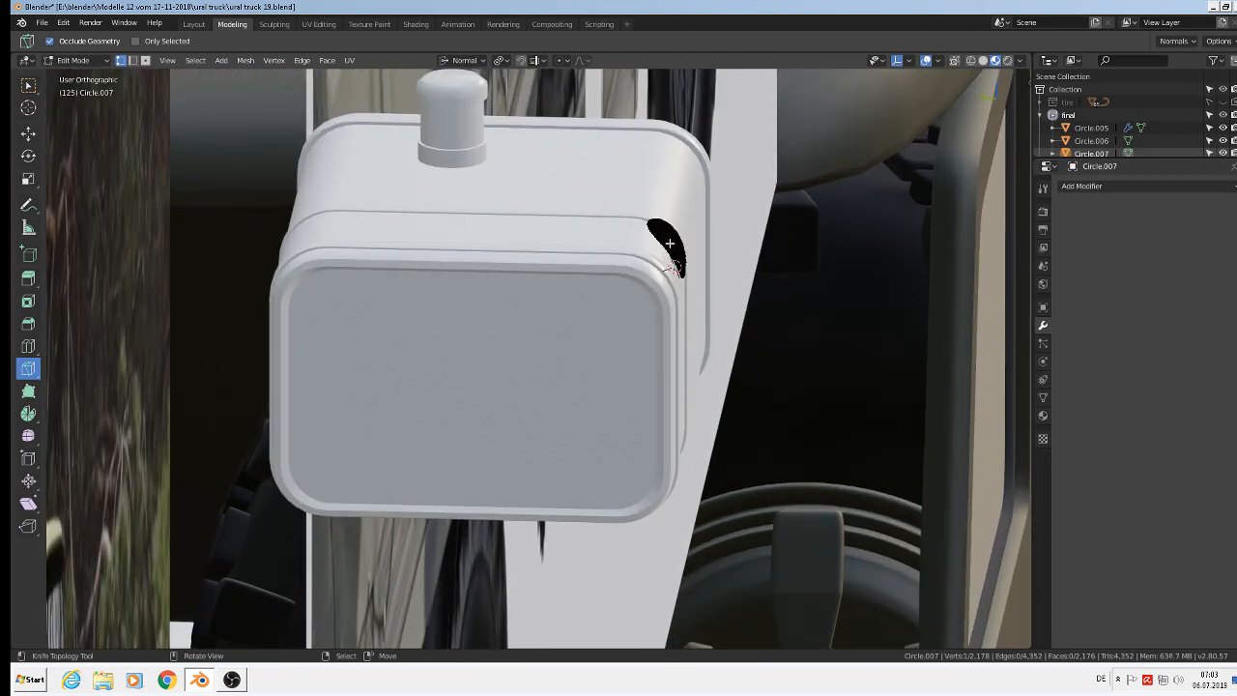
key(l)
key(x)
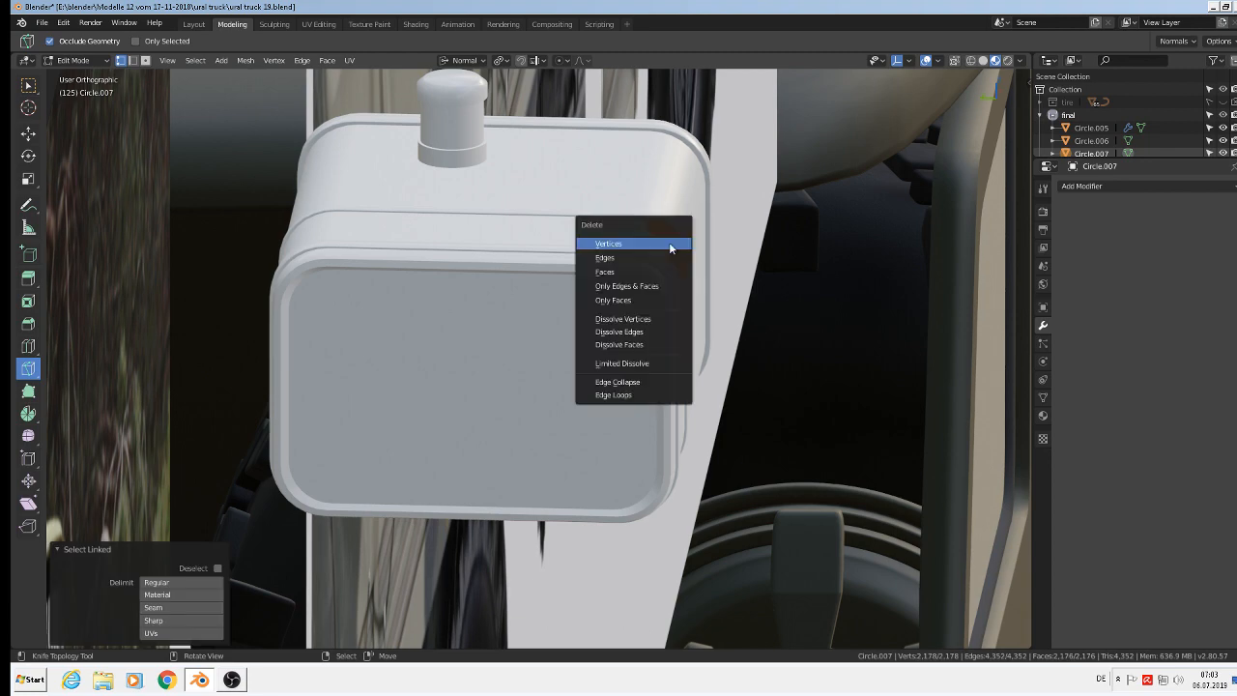
click(670, 244)
Compare the modelled tank with the fuel tank in the reference photo from the front view.
middle_drag(670, 243, 562, 295)
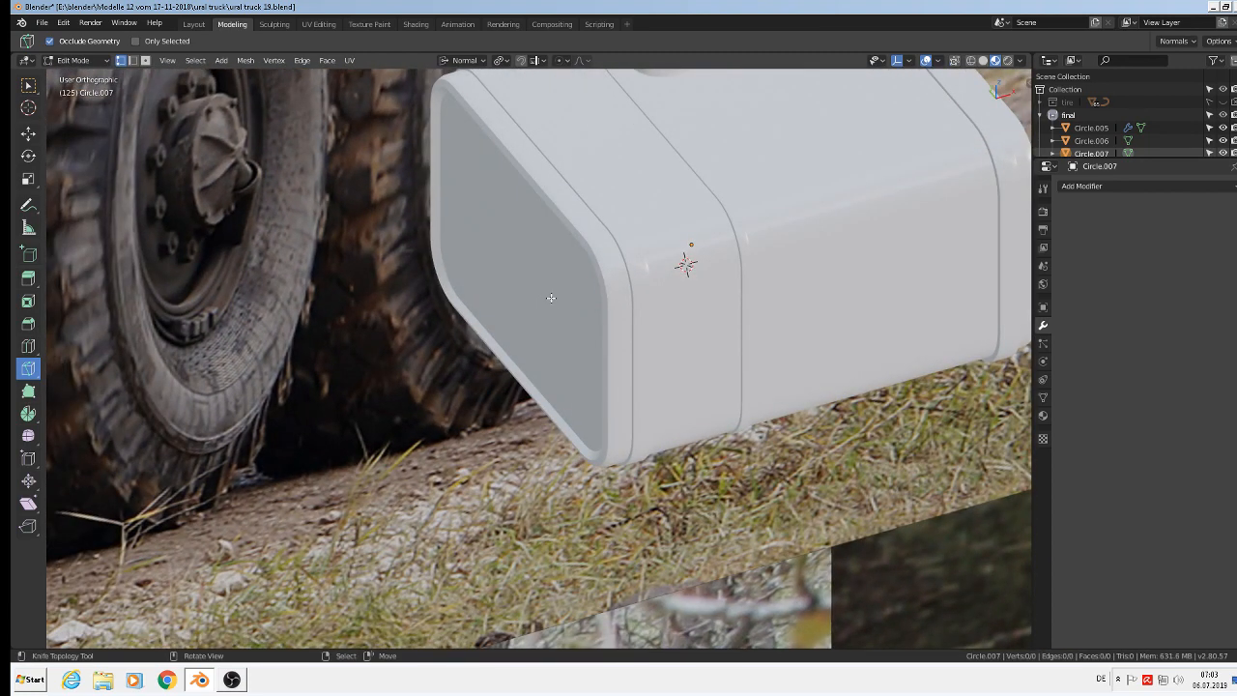
key(KP_1)
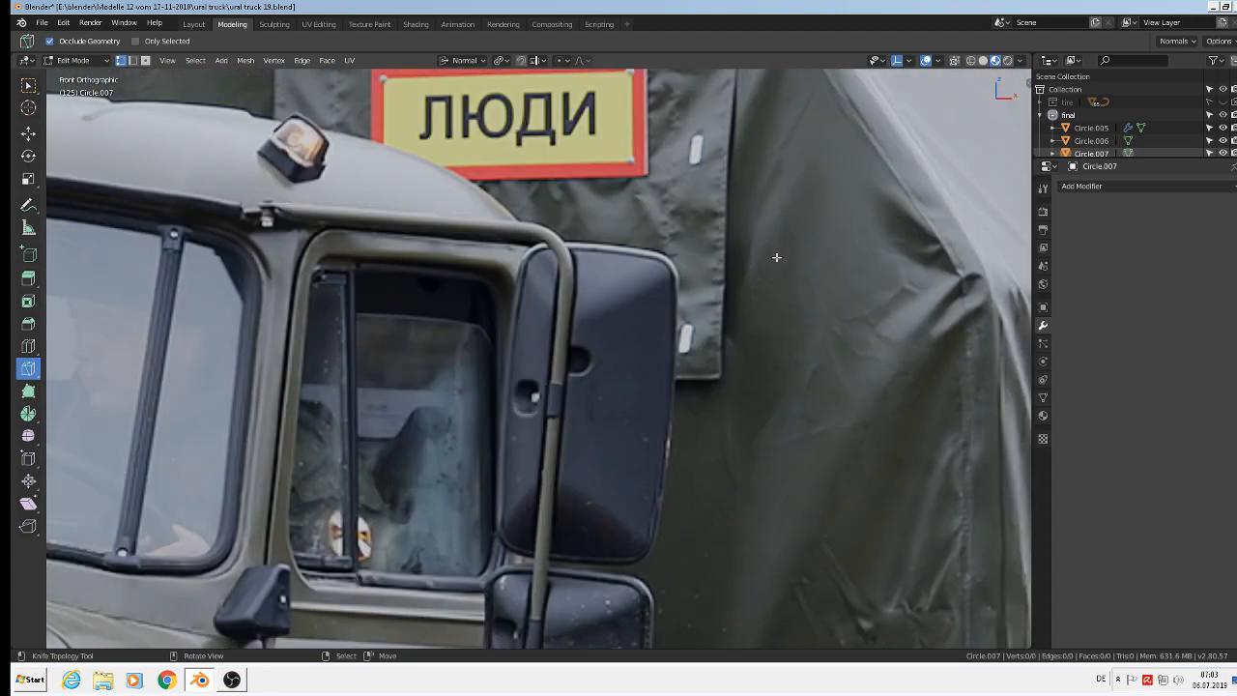
scroll(604, 339, down, 10)
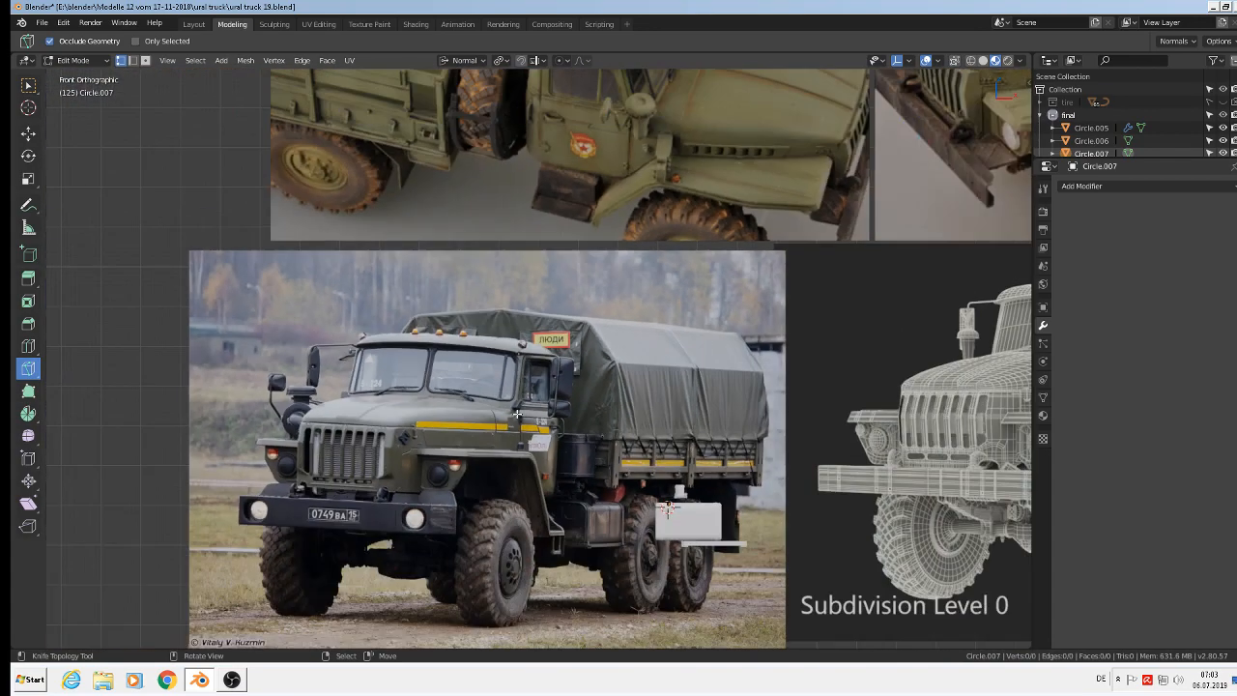
scroll(618, 483, up, 8)
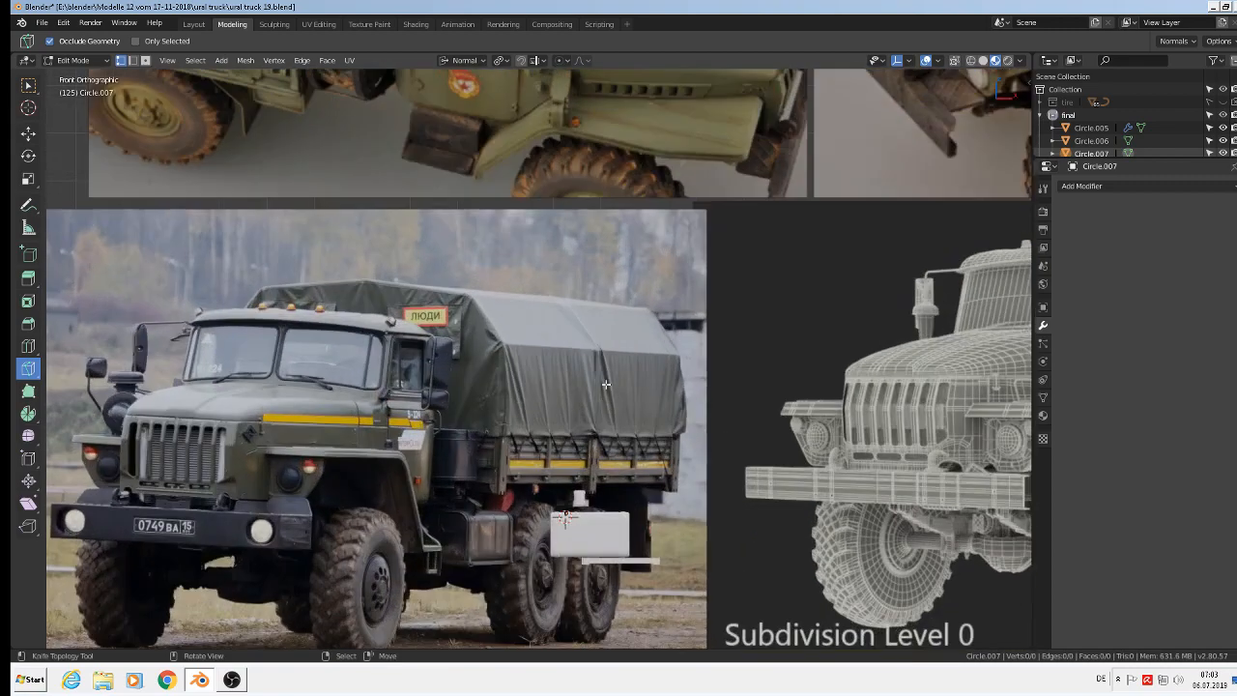
scroll(626, 267, up, 4)
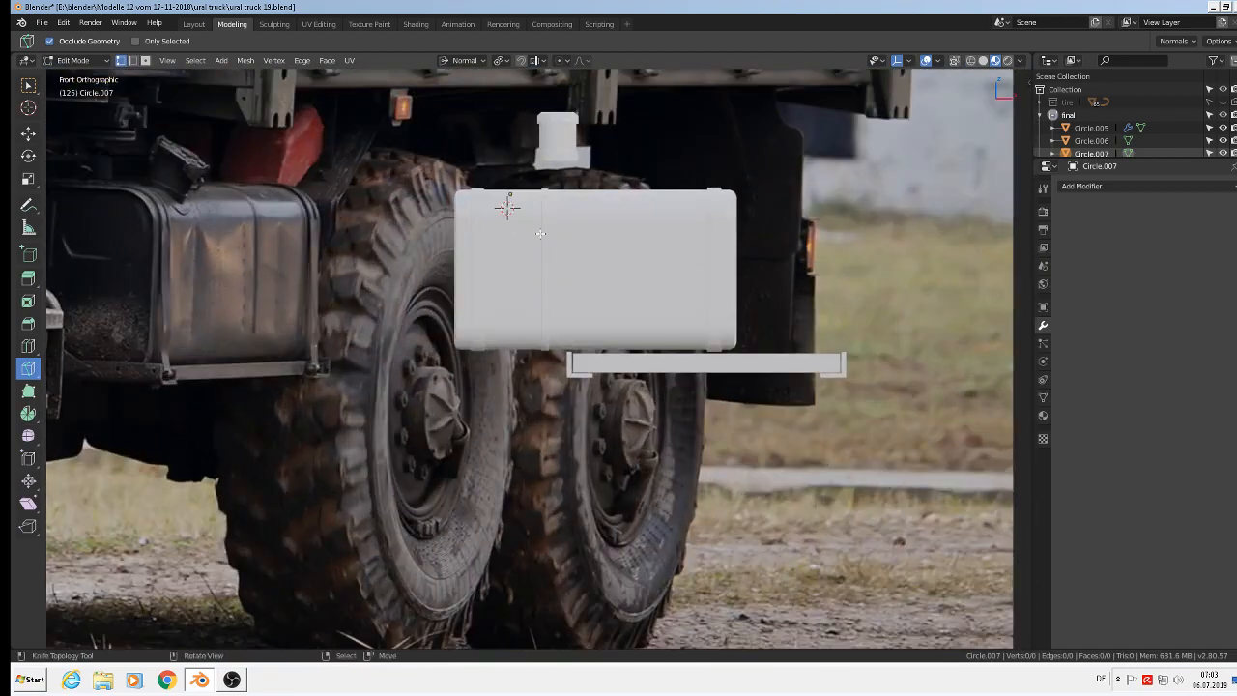
key(k)
scroll(522, 200, up, 2)
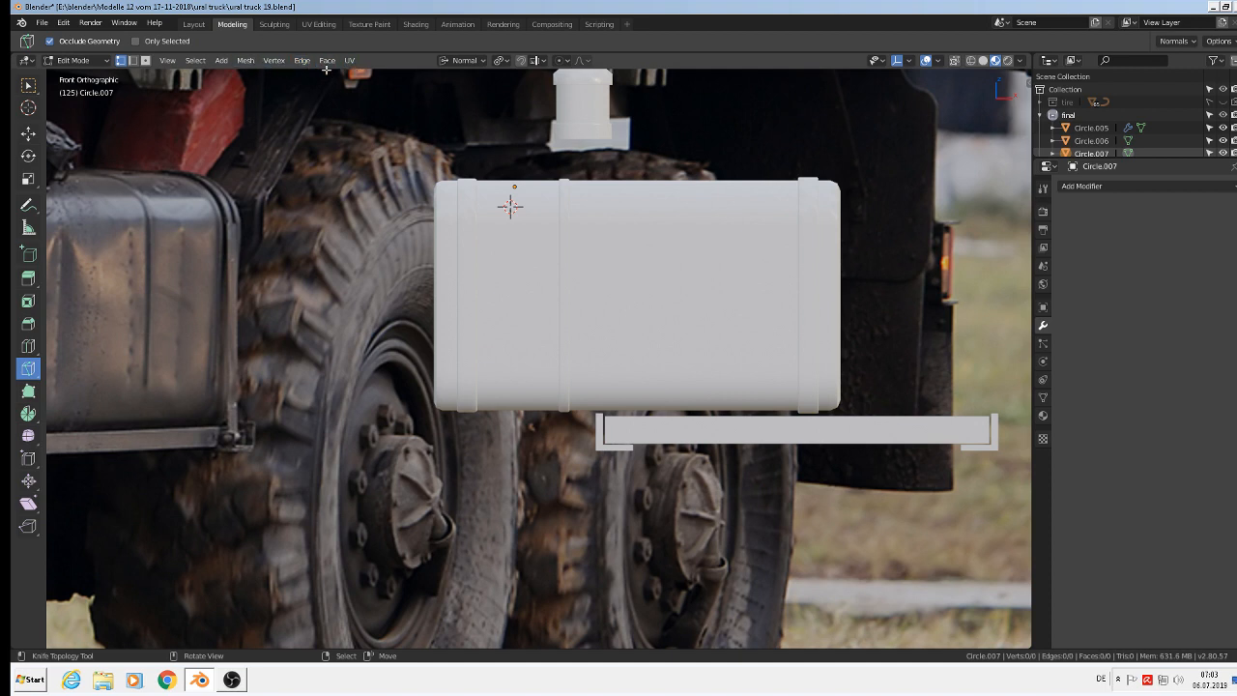
Add a 32-vertex mesh circle at the 3D cursor, scaled to 0.011 and rotated 90° about X.
key(Tab)
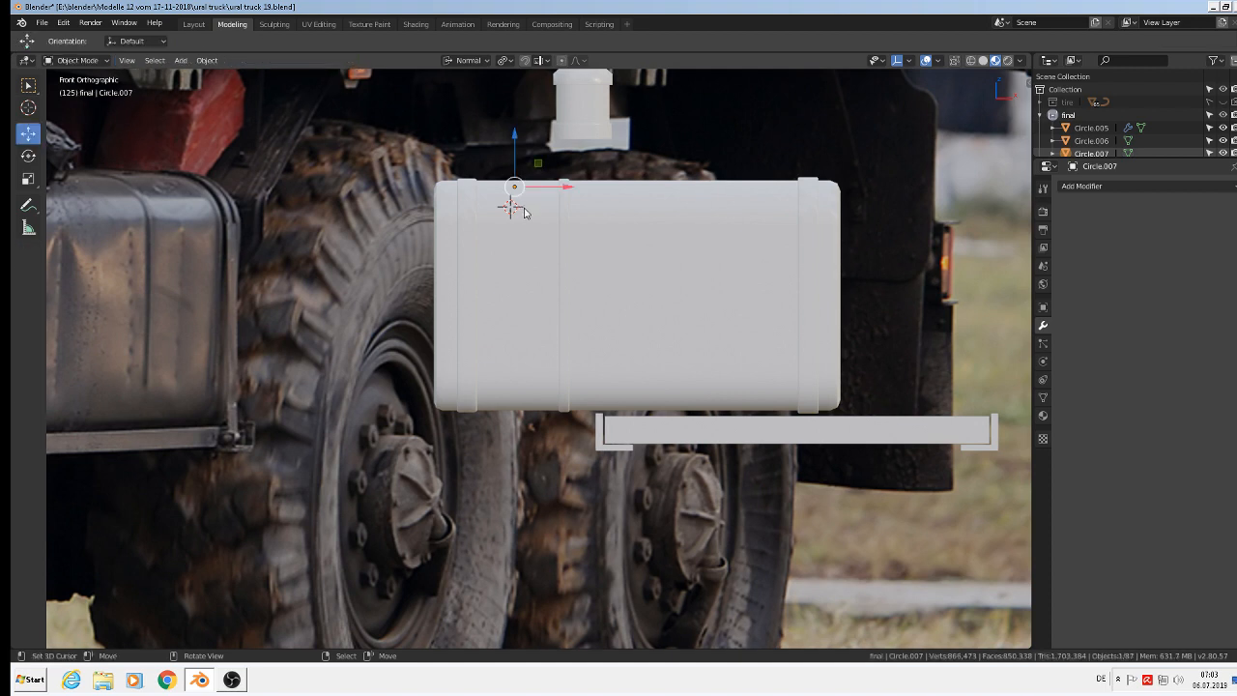
key(Tab)
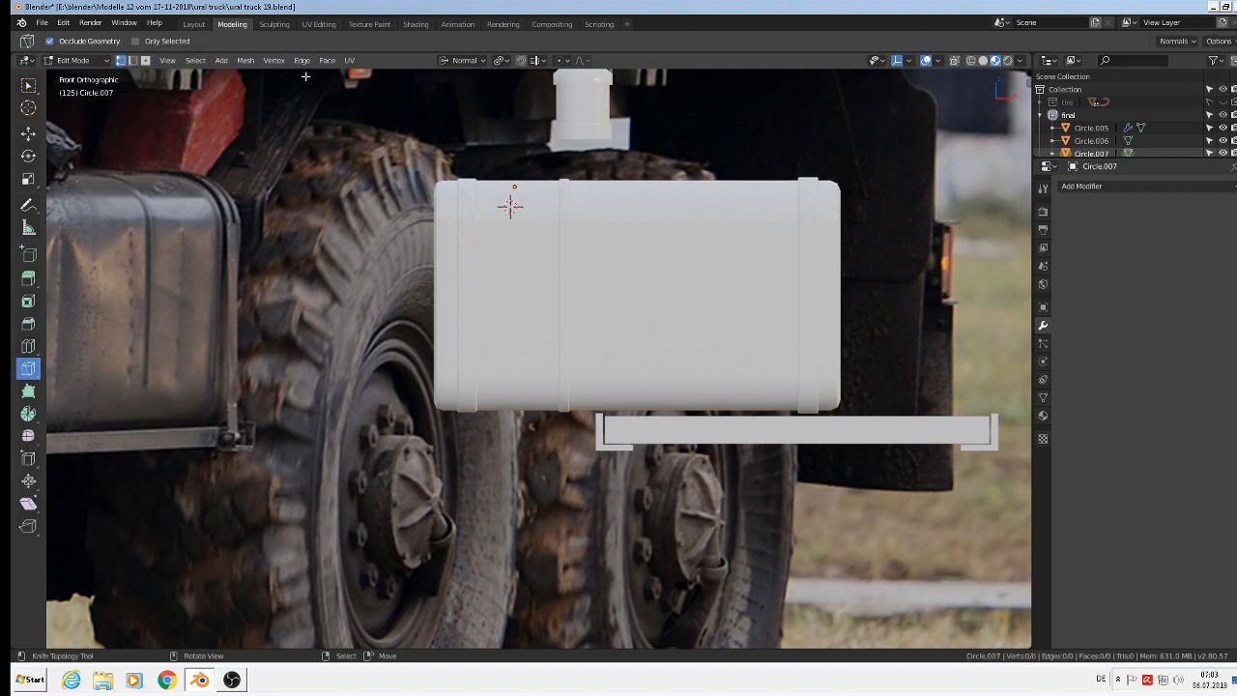
key(Tab)
click(181, 60)
mouse_move(198, 76)
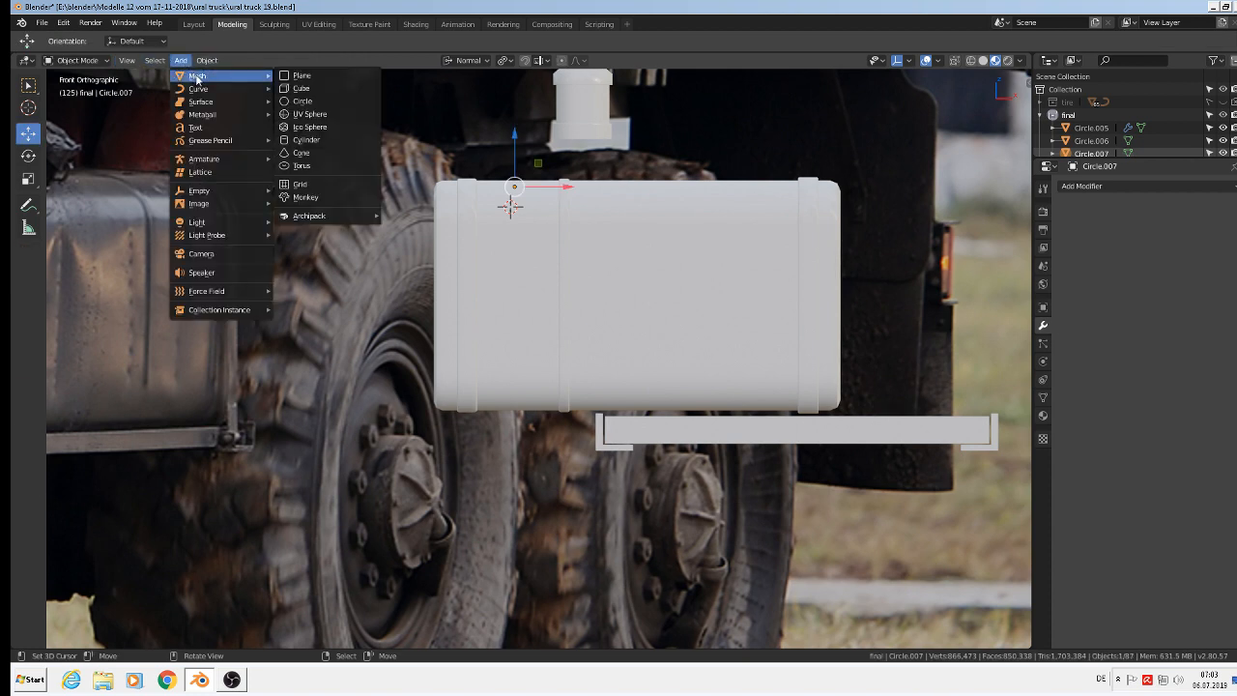
click(303, 101)
key(s)
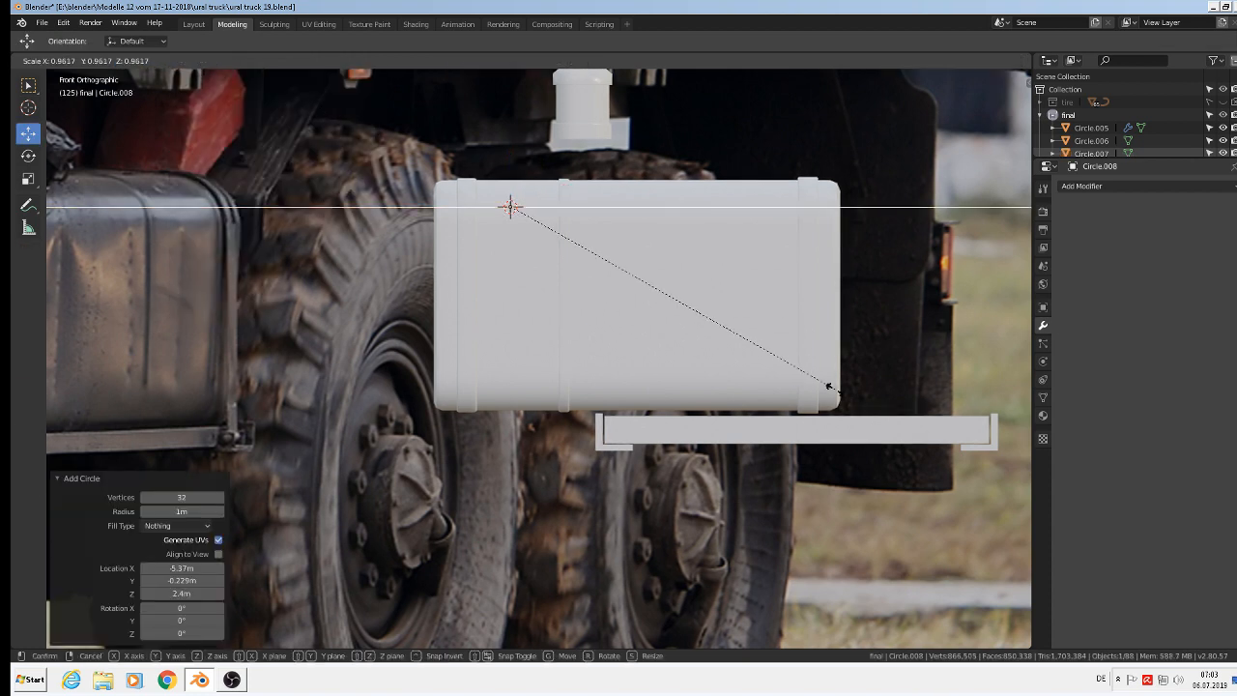
click(513, 211)
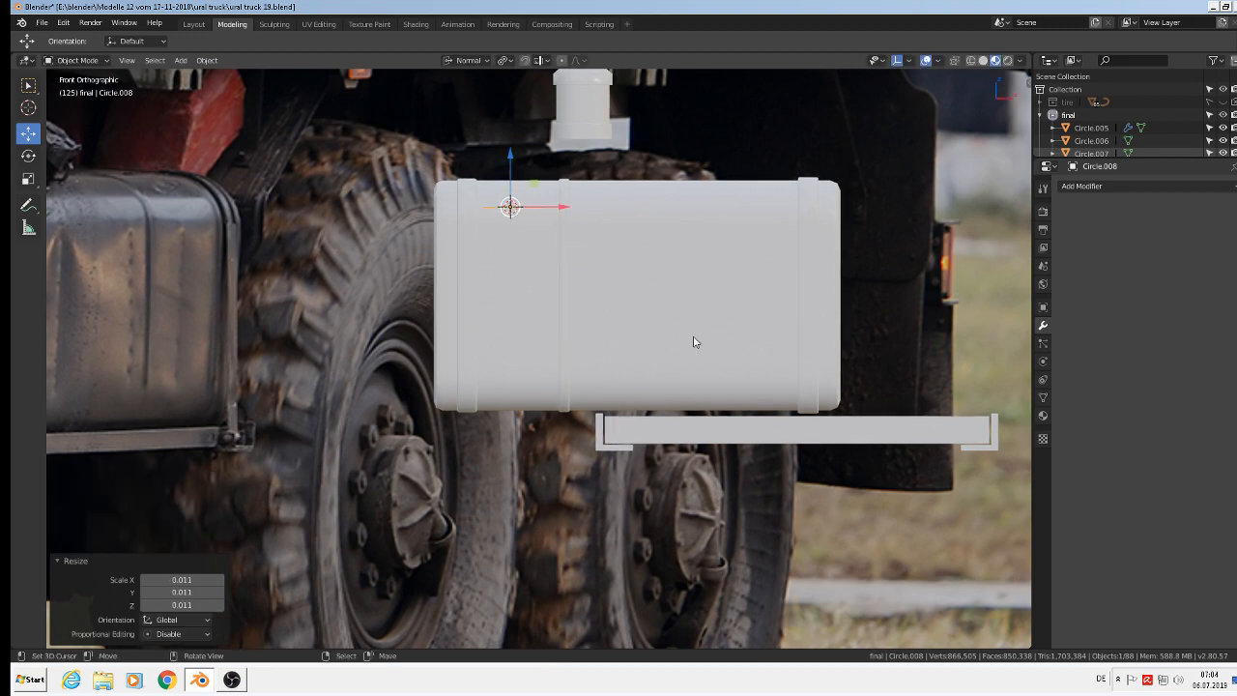
text(rx90)
key(Return)
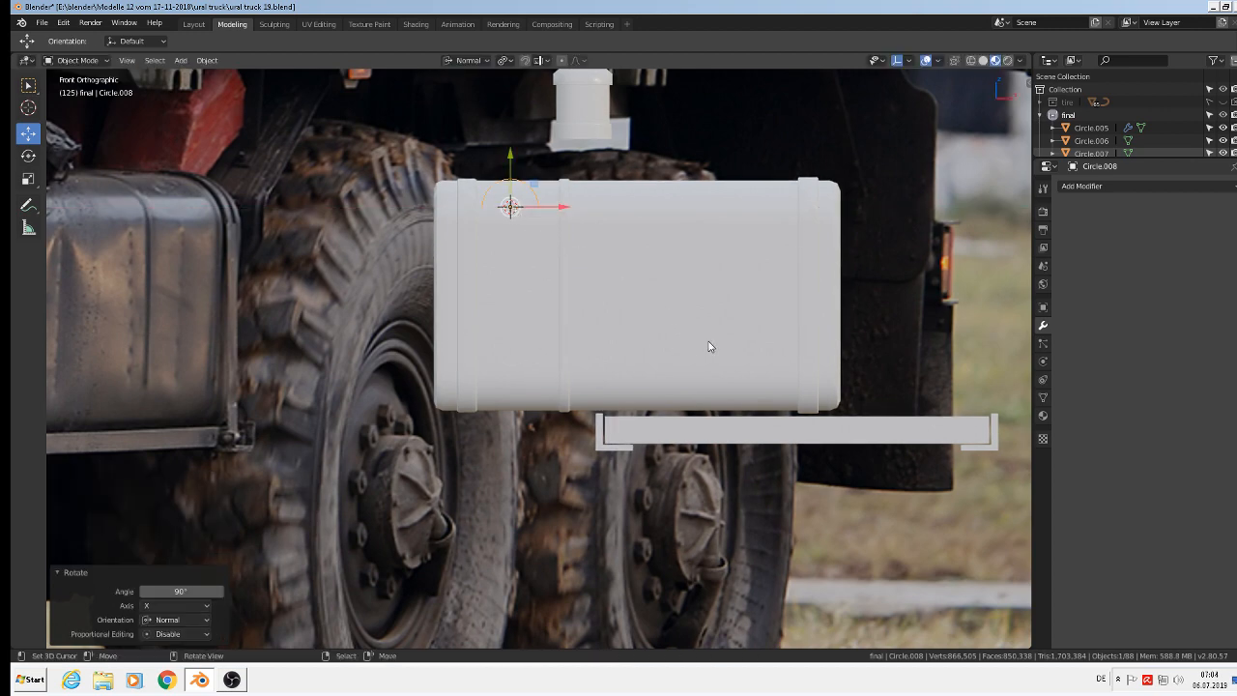
Move the circle outward in front of the tank's side and close it with Grid Fill.
middle_drag(710, 346, 731, 326)
drag(545, 219, 605, 238)
key(Tab)
middle_drag(620, 245, 581, 247)
key(F3)
text(Grid Fill)
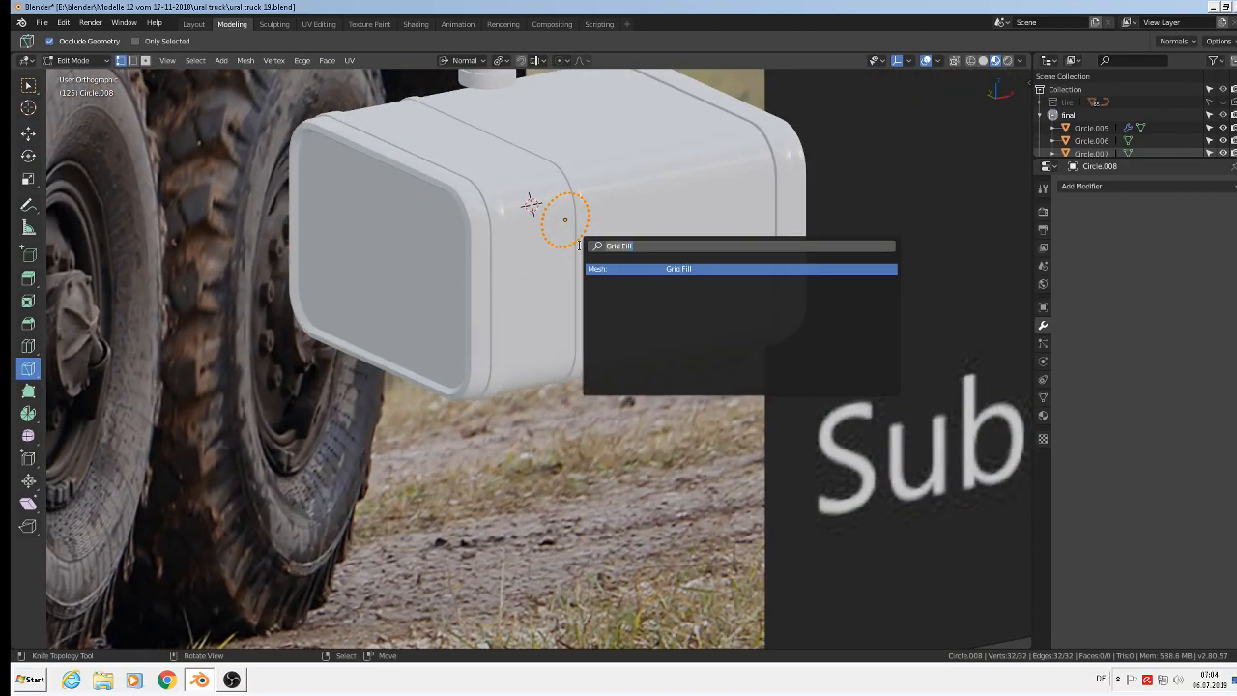
key(Return)
Add a Subdivision Surface modifier to the filled circle with 2 viewport subdivisions.
scroll(586, 239, up, 2)
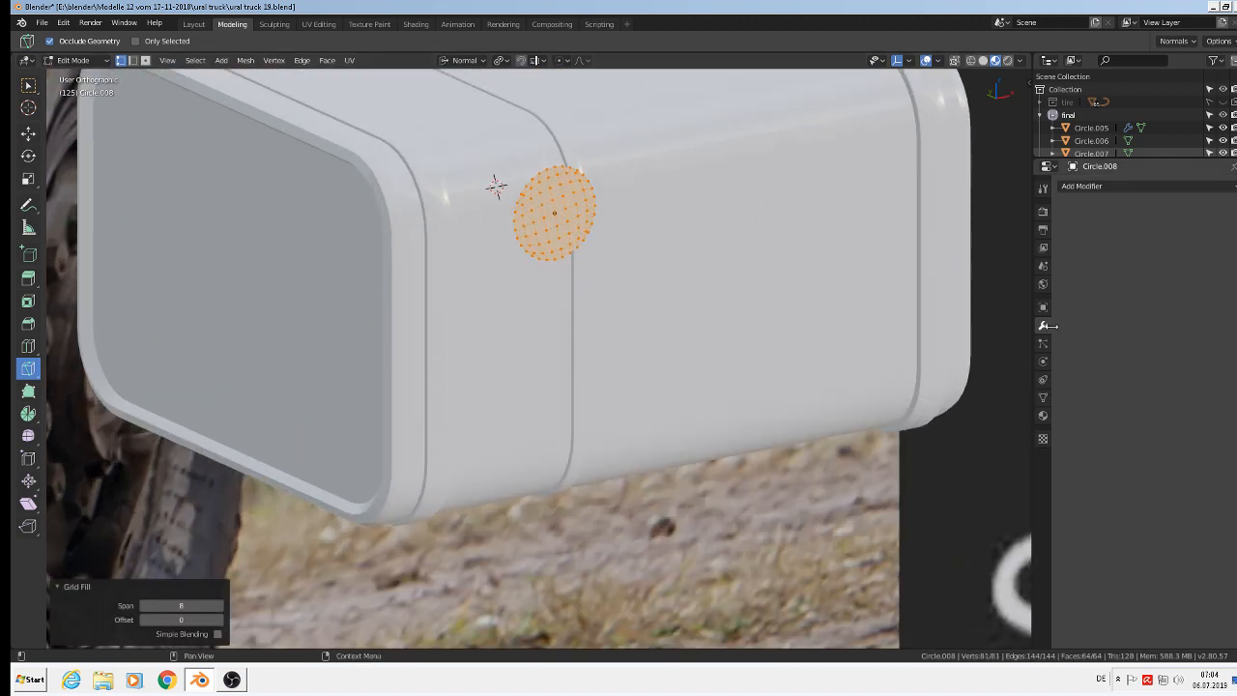
click(1083, 185)
click(1030, 393)
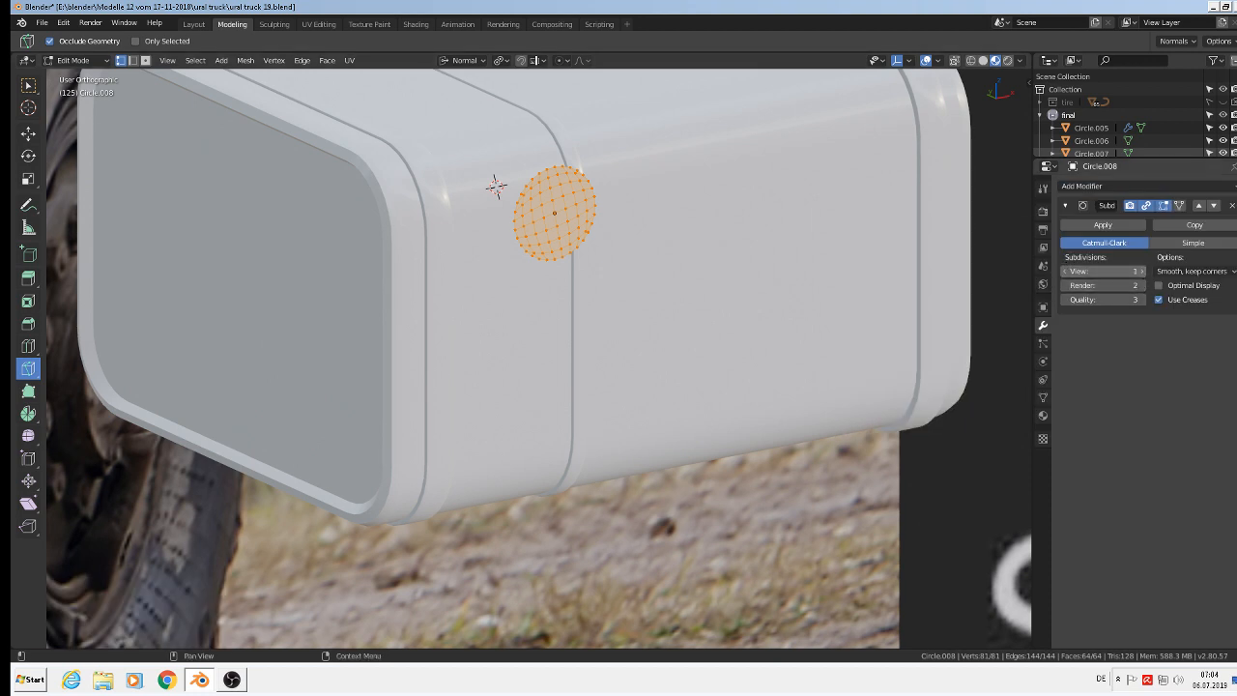
click(1142, 271)
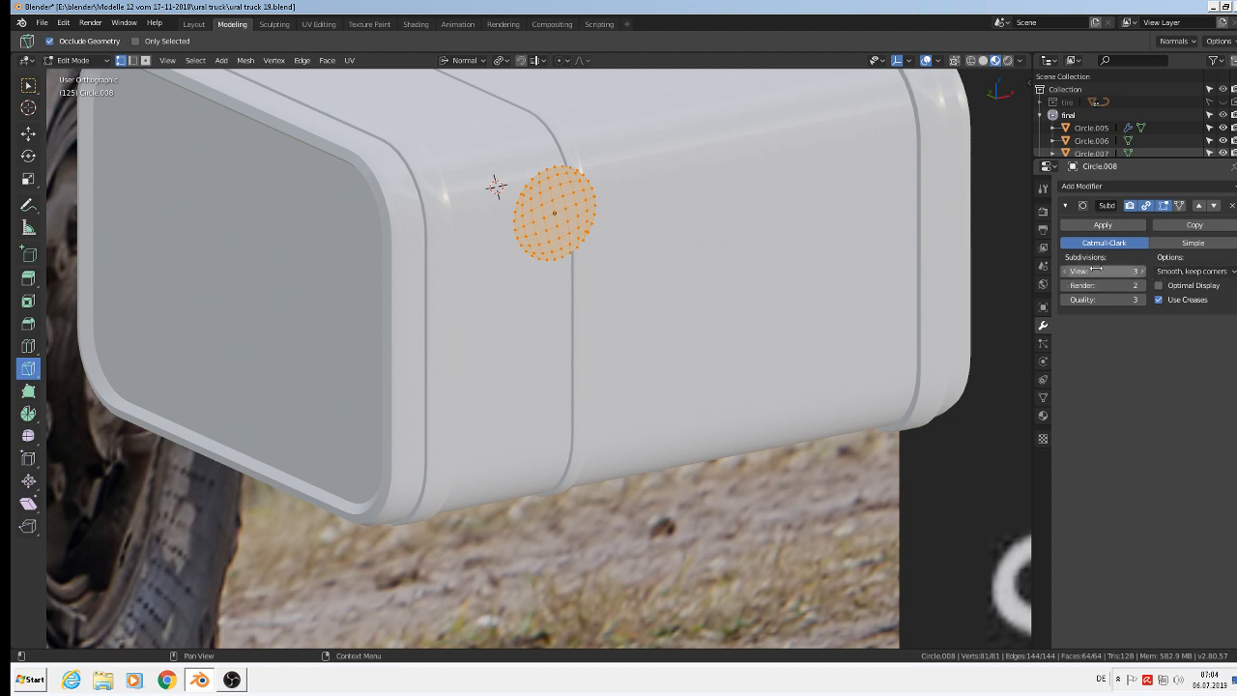
Add a Solidify modifier to the disc with a thickness of 0.08 m.
click(1091, 185)
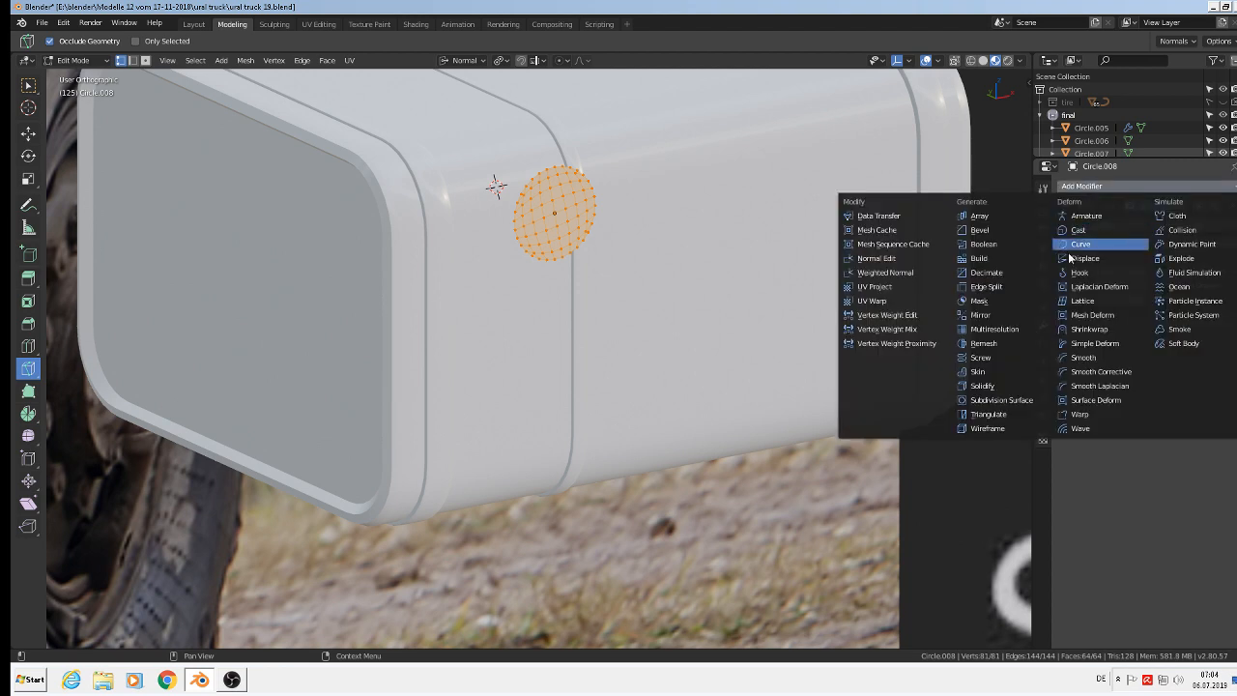
click(1029, 386)
scroll(634, 212, up, 1)
middle_drag(707, 208, 812, 280)
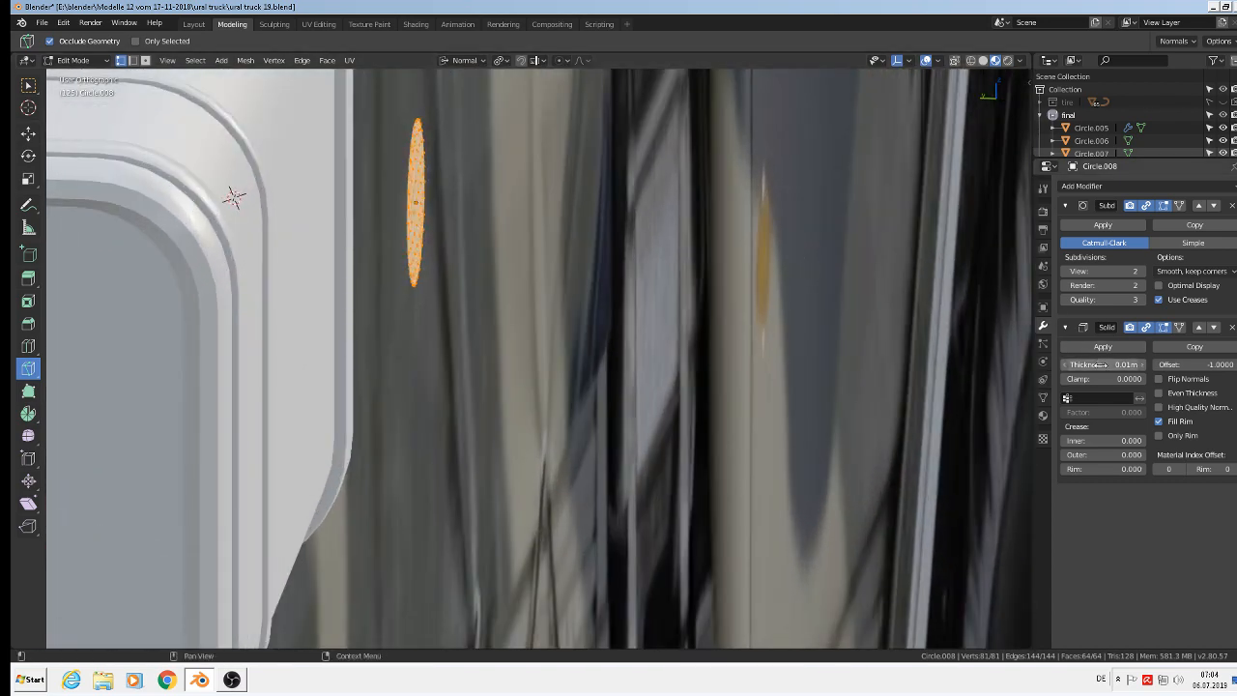
drag(1102, 365, 1137, 365)
Rotate the disc's mesh about 11.26° in the front view so its grid lines run horizontally and vertically.
middle_drag(591, 252, 496, 214)
key(KP_1)
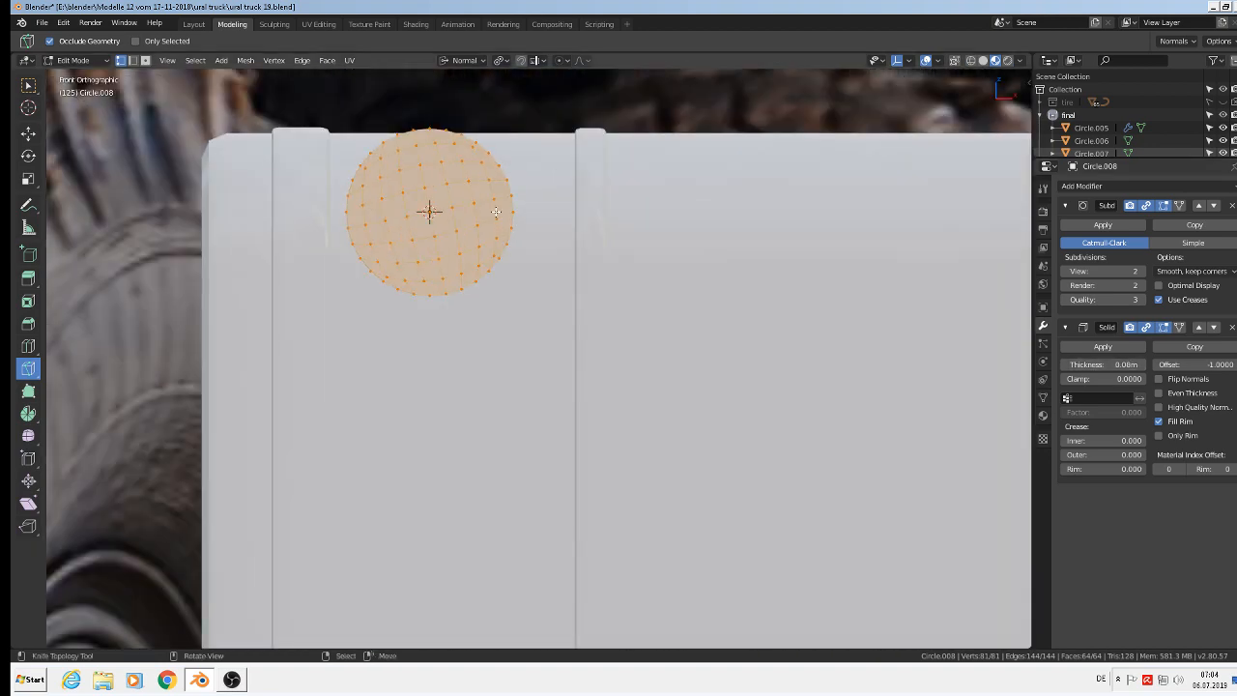
key(KP_3)
scroll(483, 211, up, 1)
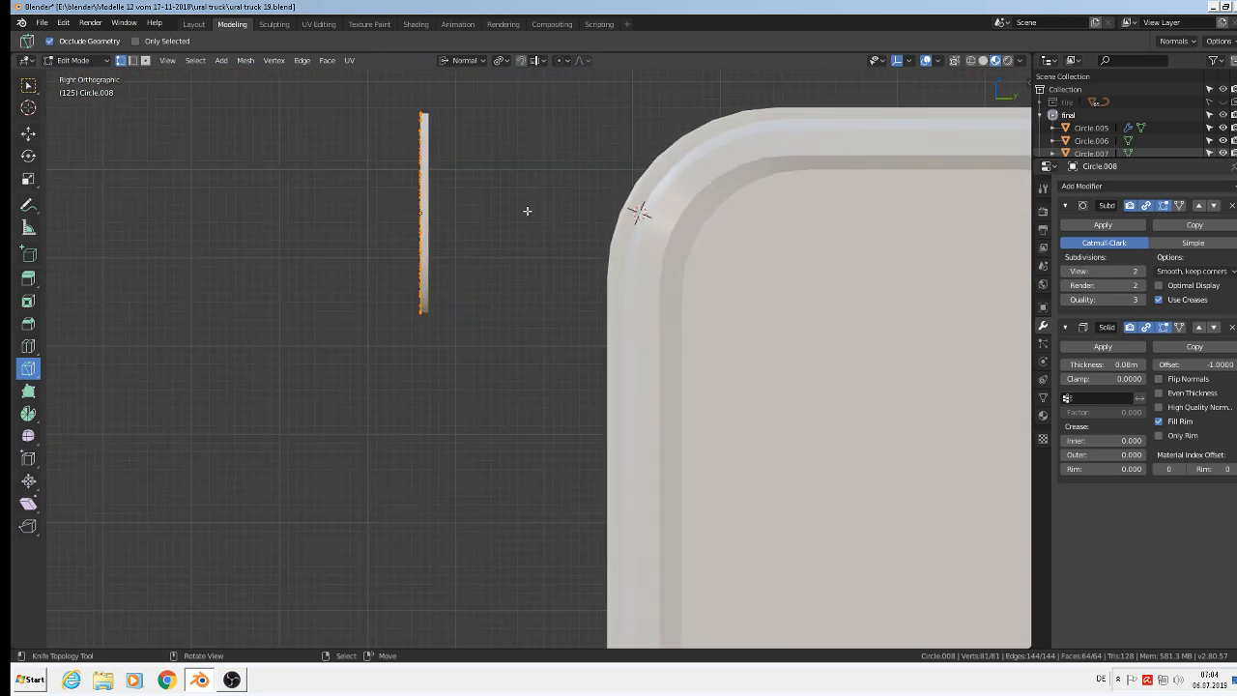
middle_drag(467, 215, 638, 237)
key(KP_1)
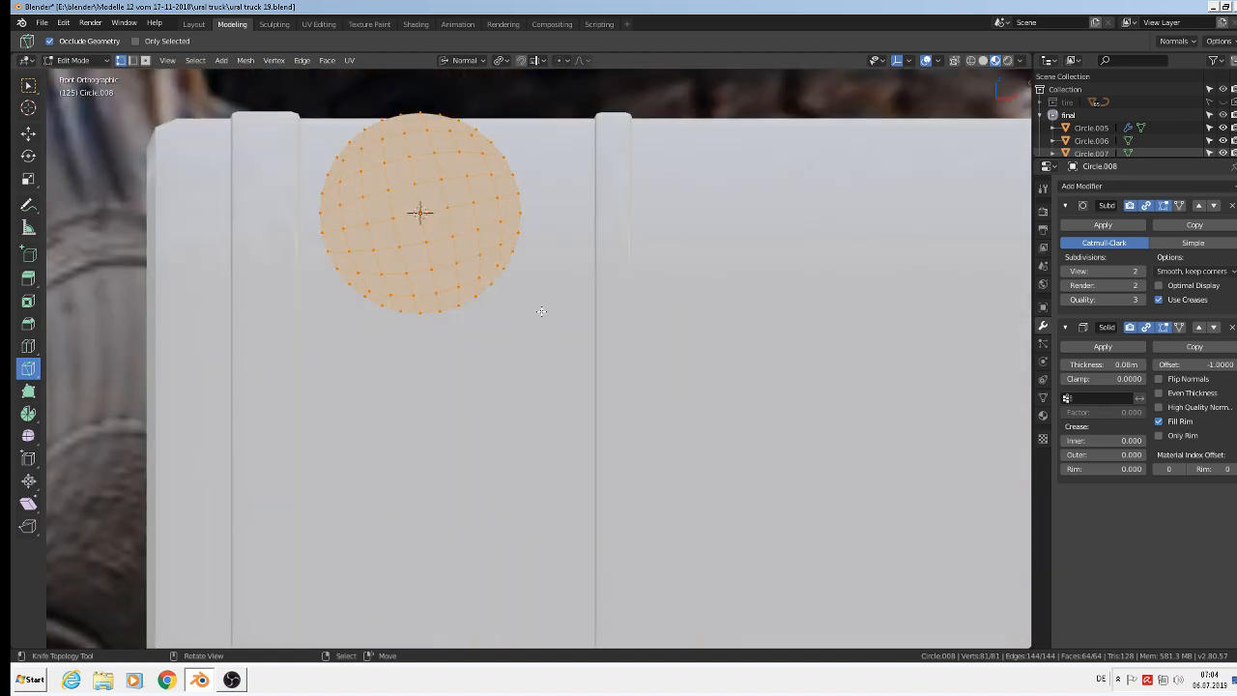
key(r)
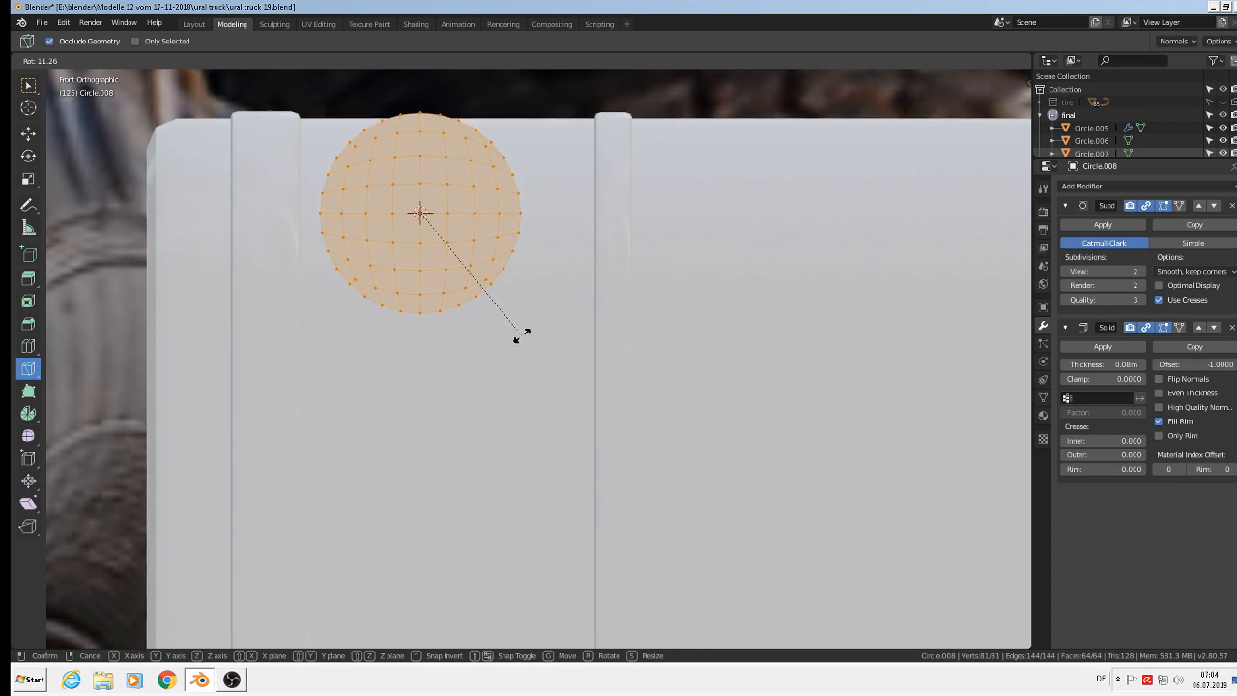
click(522, 333)
Select the disc's horizontal middle row of vertices and enable proportional editing for working in the right view.
alt+click(413, 212)
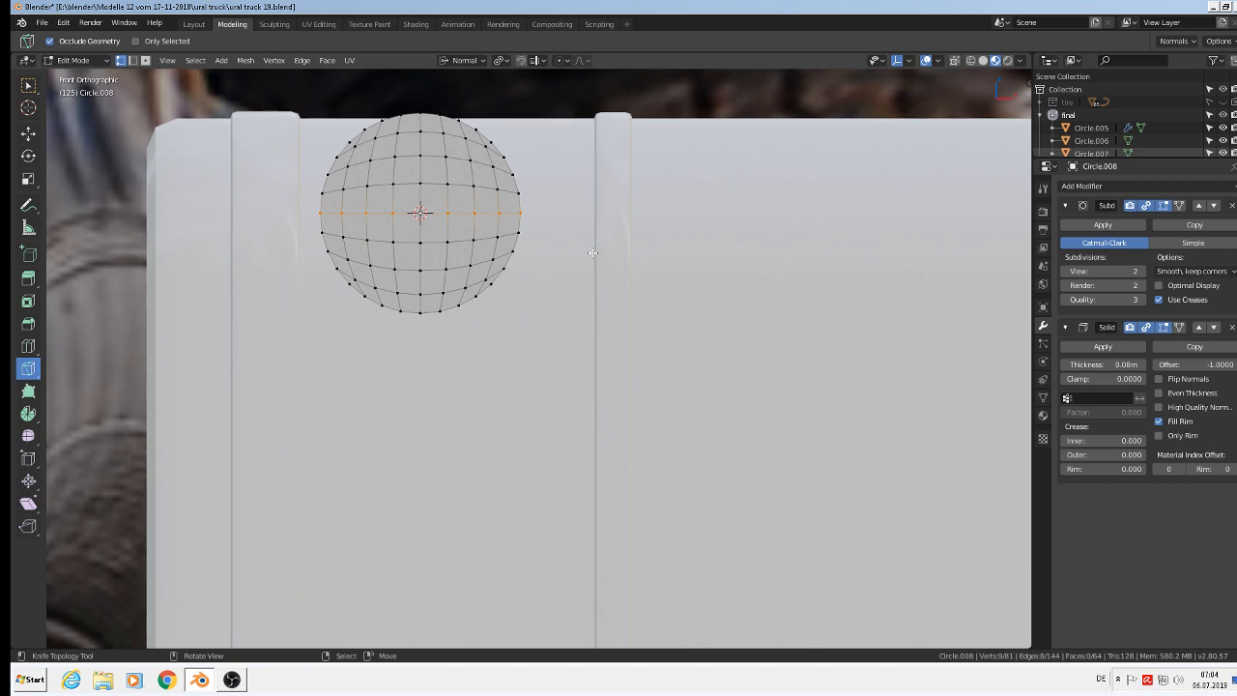
key(KP_3)
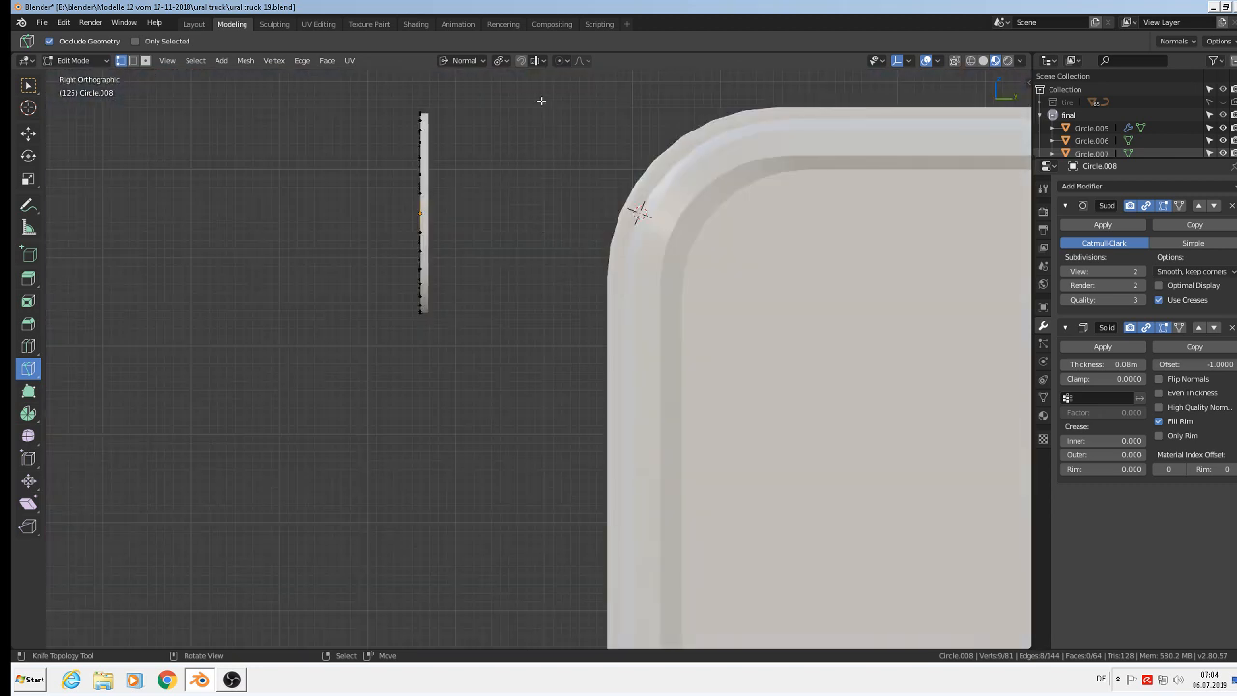
click(561, 65)
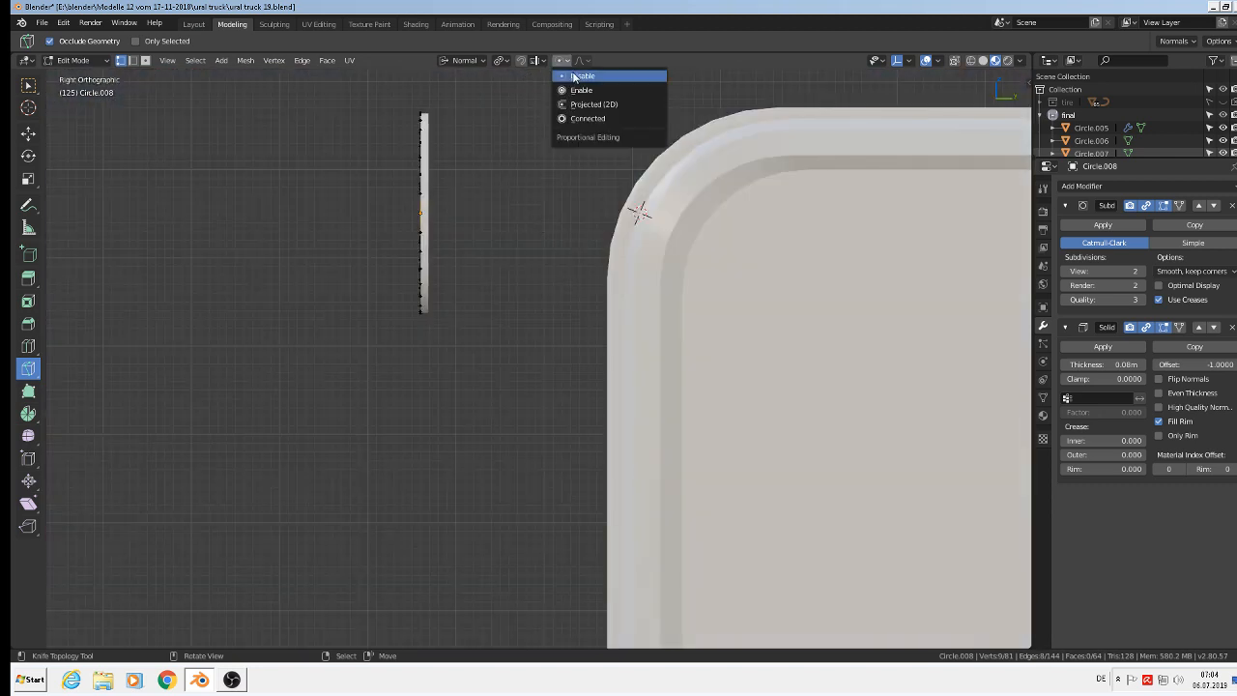
click(576, 92)
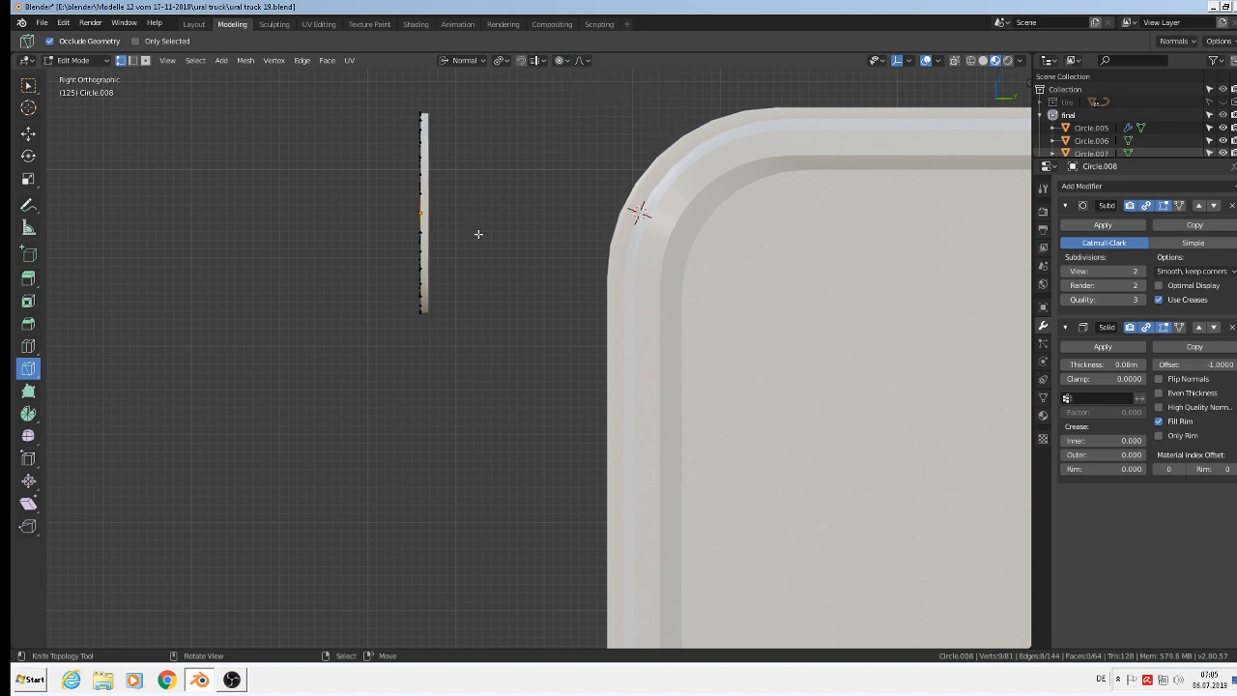
Try to bend the disc by moving its middle row along the normal with the Smooth proportional falloff.
key(g)
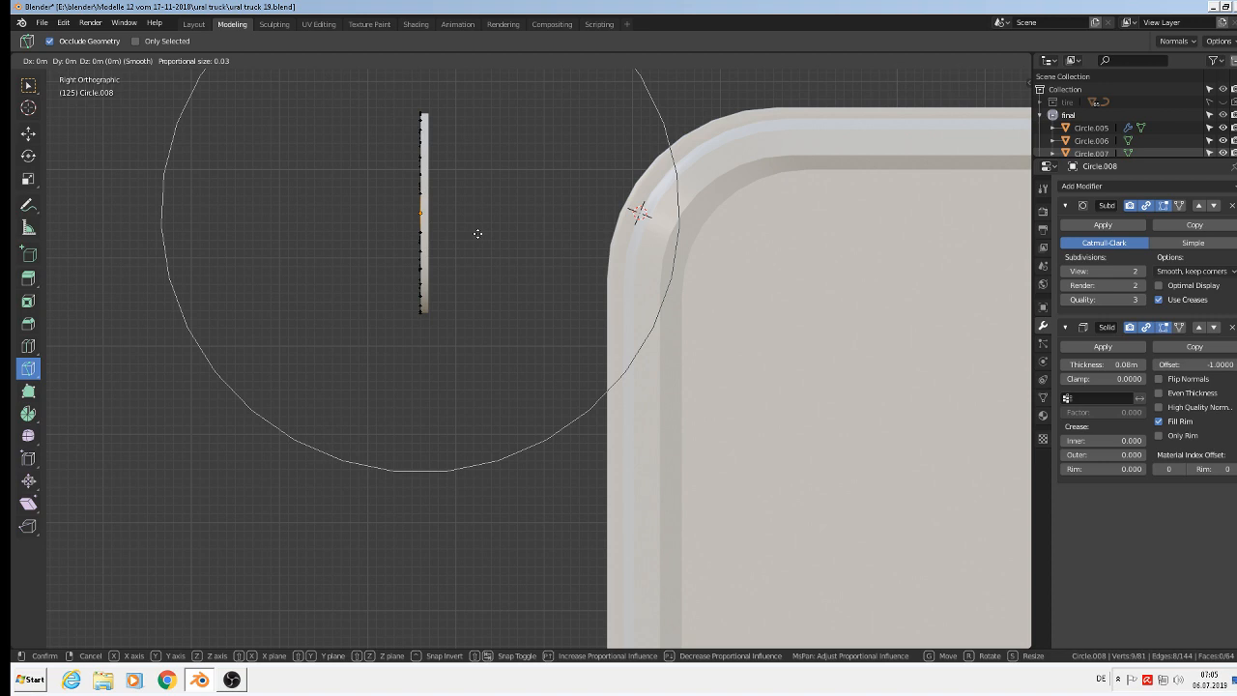
key(y)
key(y)
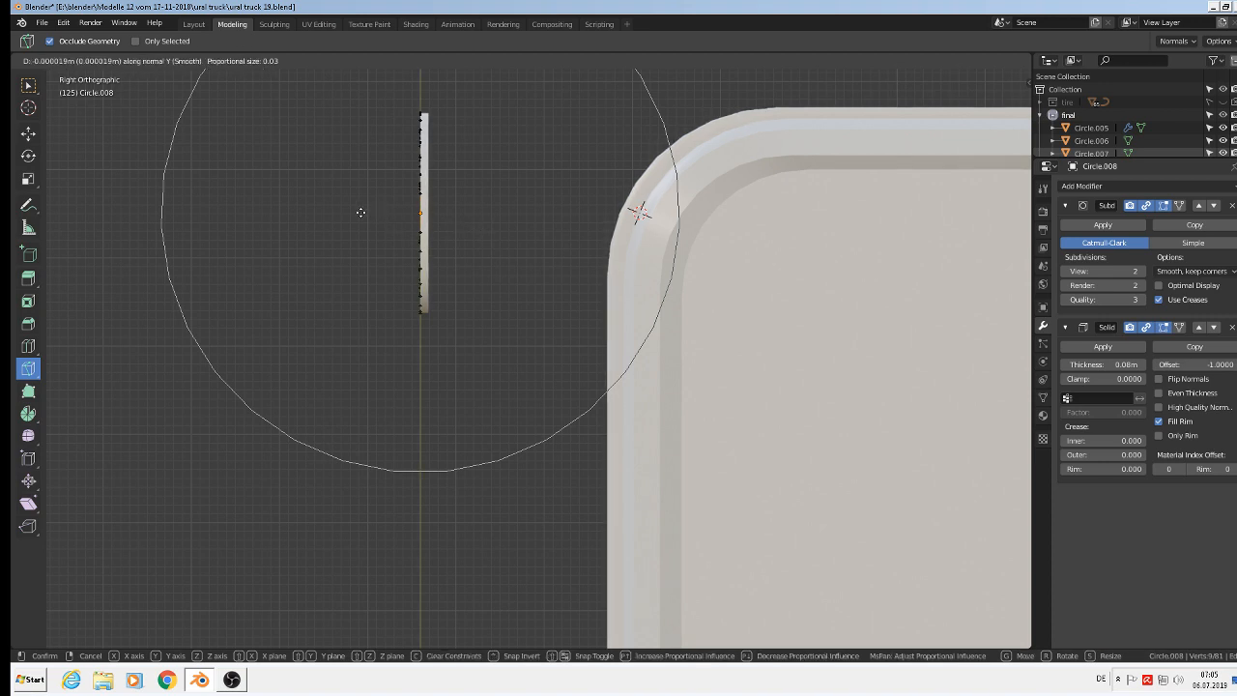
right_click(442, 221)
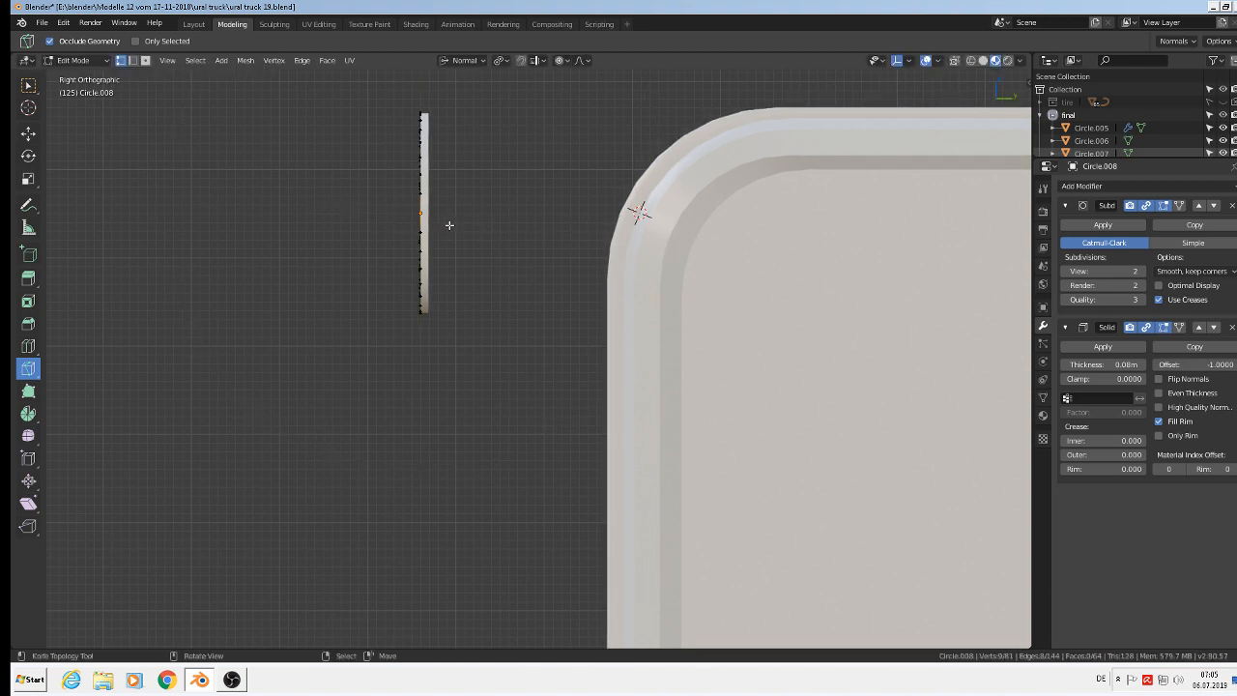
click(28, 134)
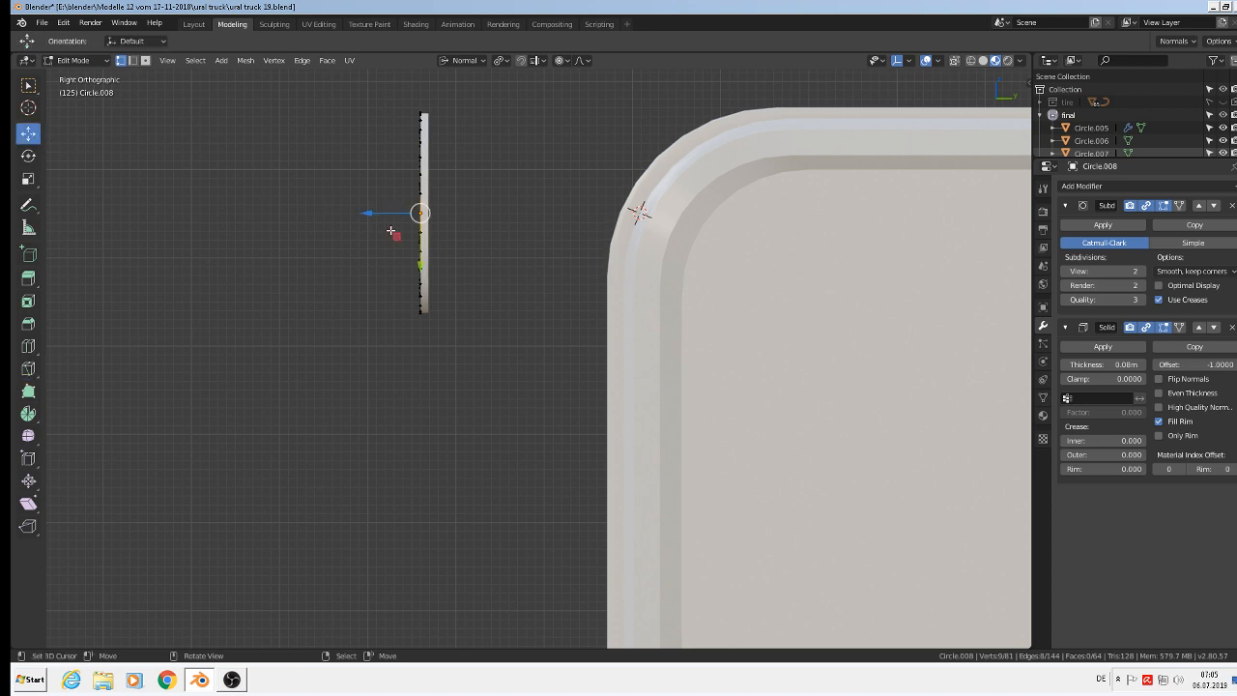
key(g)
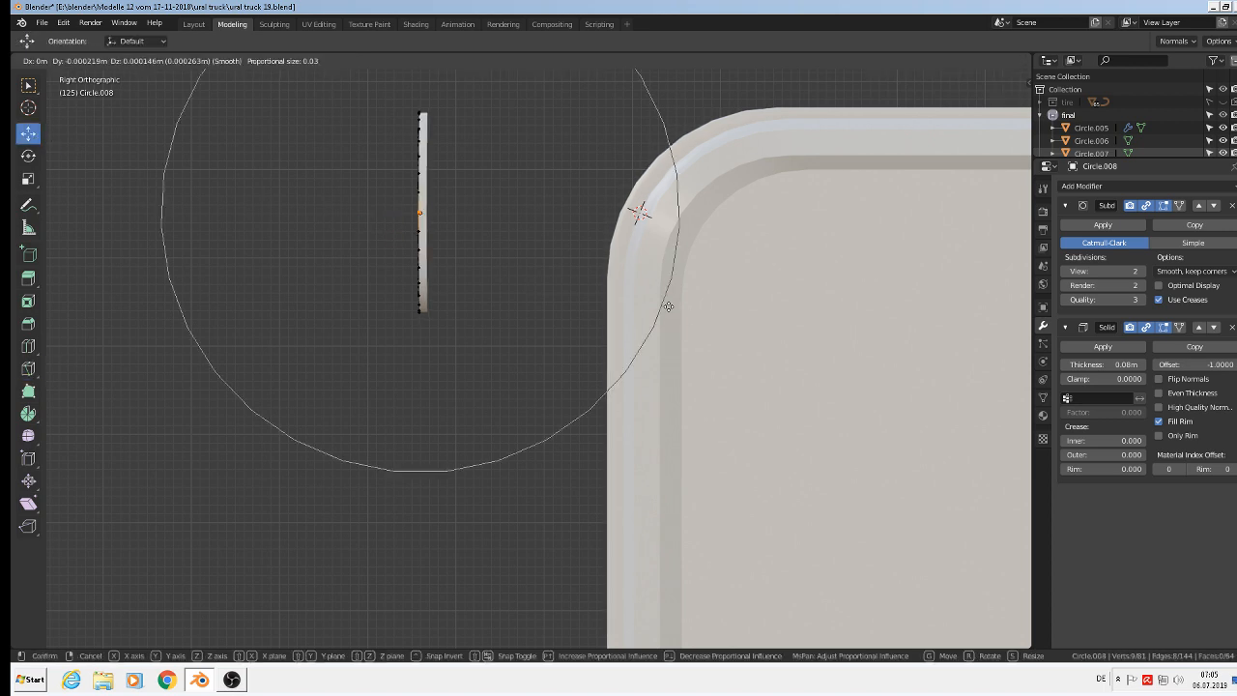
key(z)
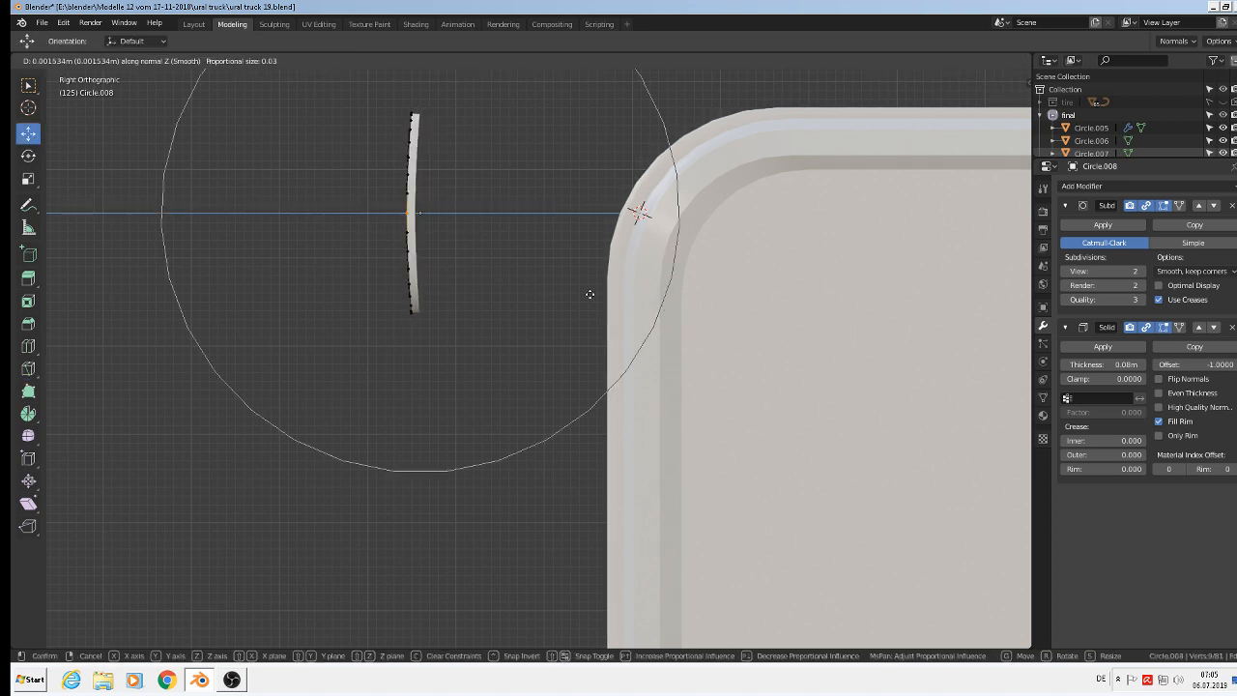
scroll(589, 293, up, 5)
scroll(512, 275, up, 2)
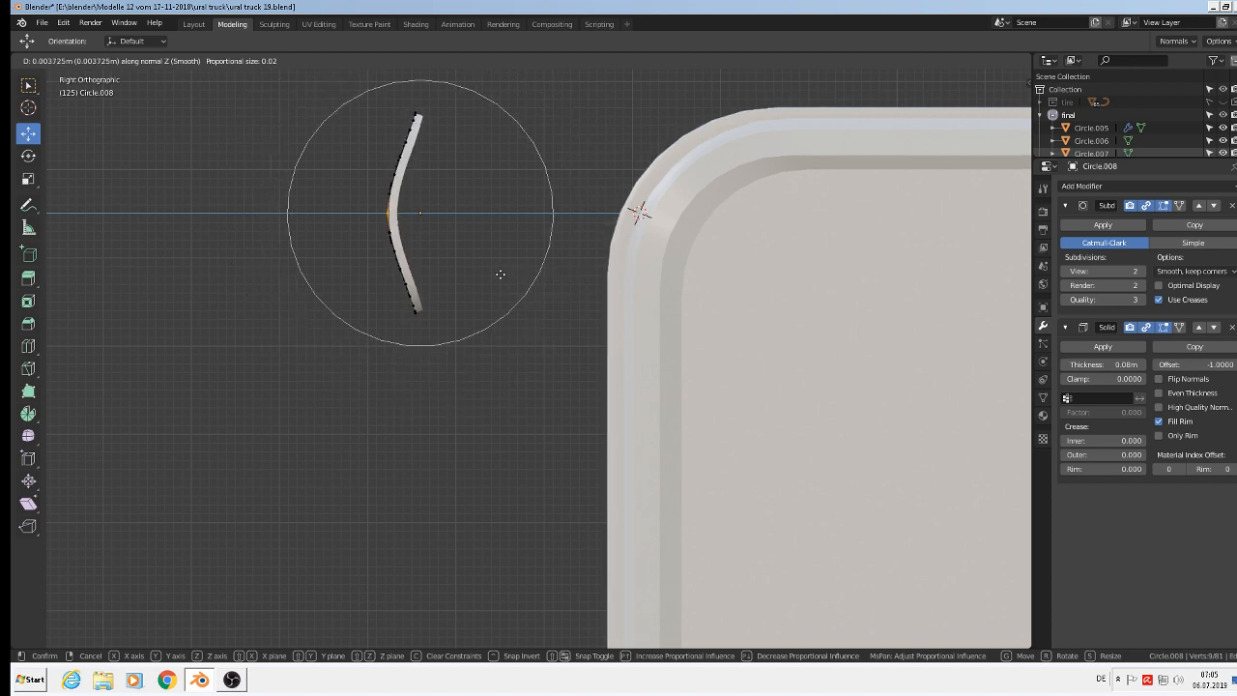
scroll(426, 256, up, 1)
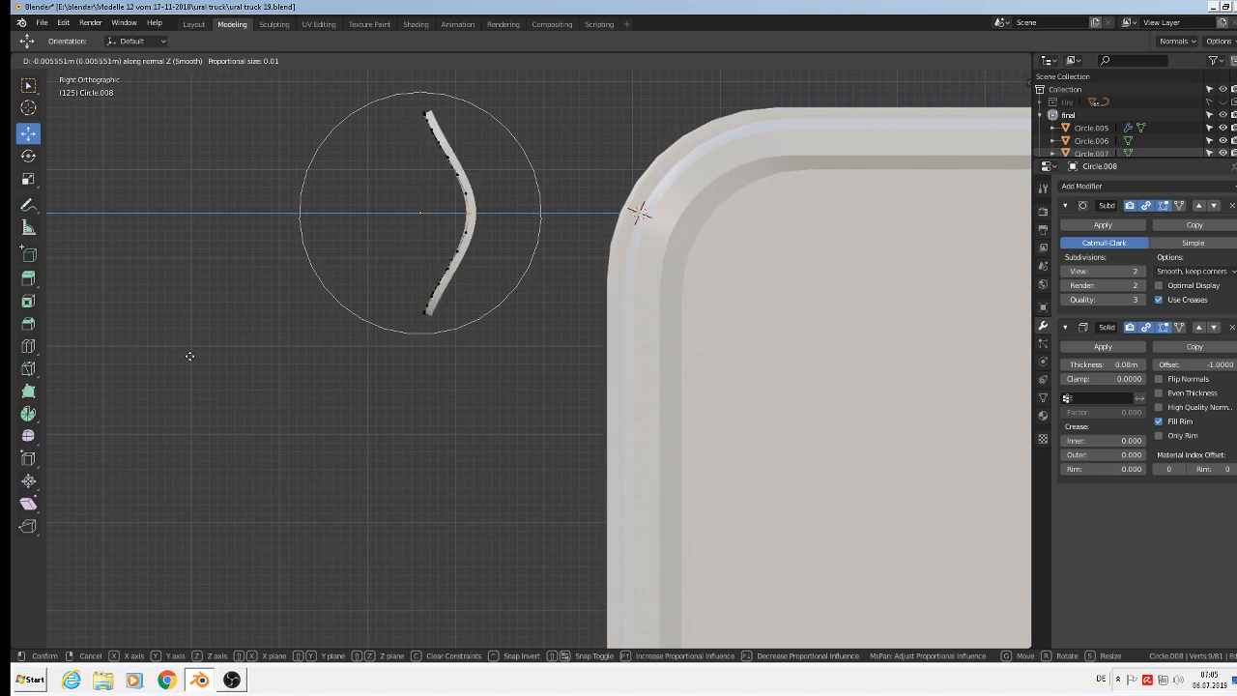
key(Escape)
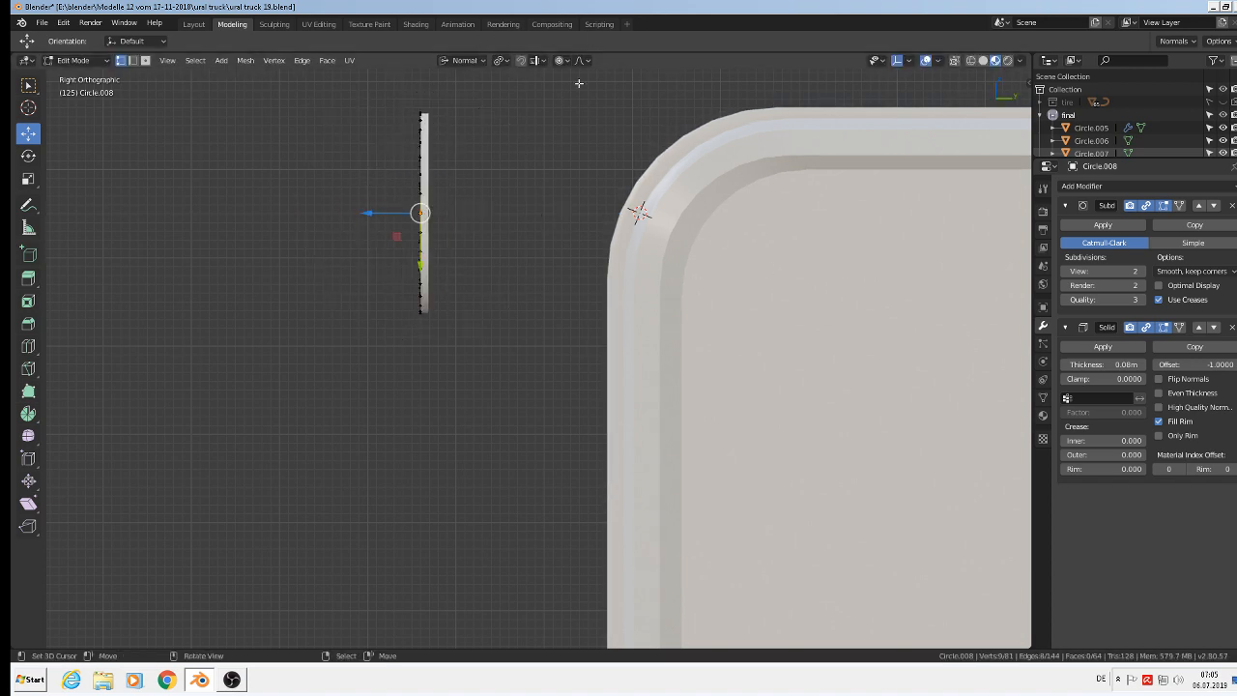
Curve the disc into an arc by moving its middle row about 0.0136 m away from the tank with the Sphere falloff.
click(581, 61)
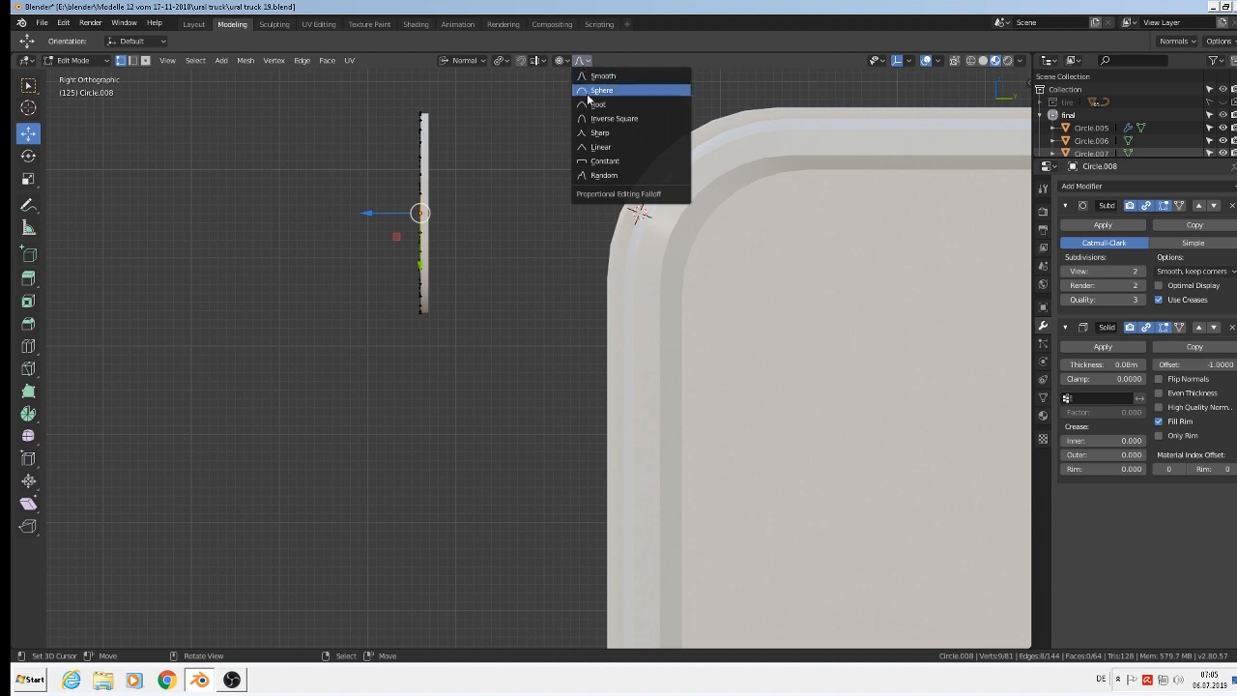
click(590, 91)
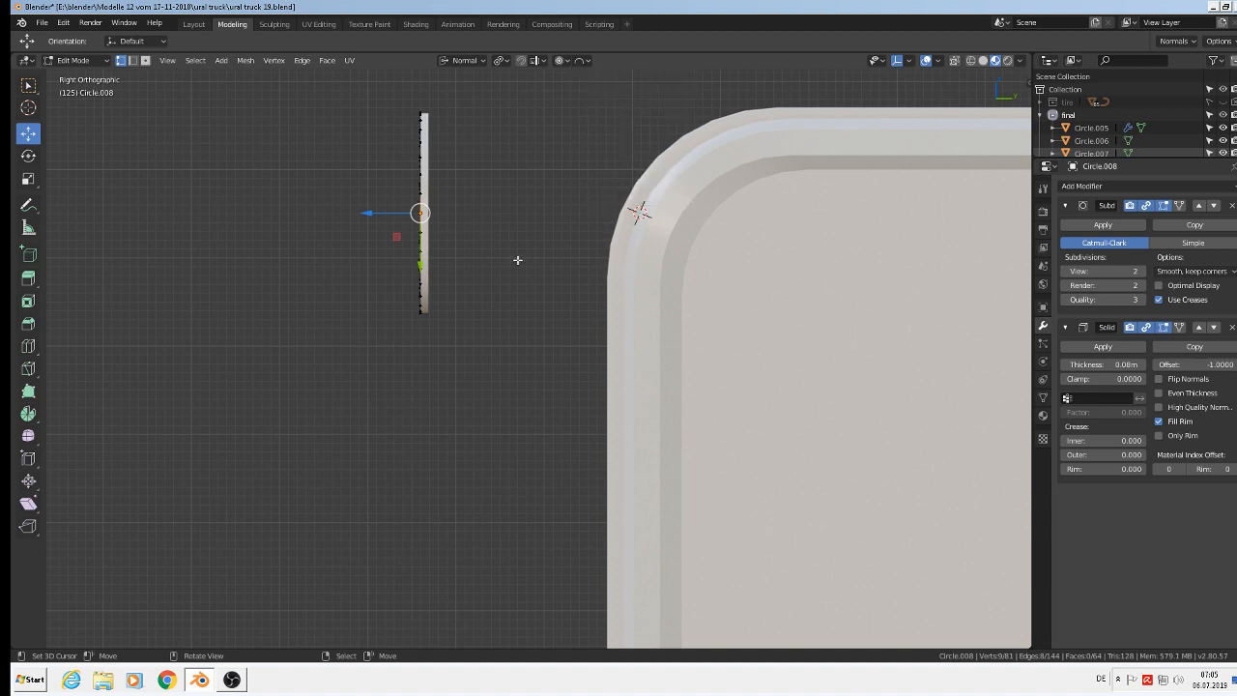
key(g)
key(z)
key(z)
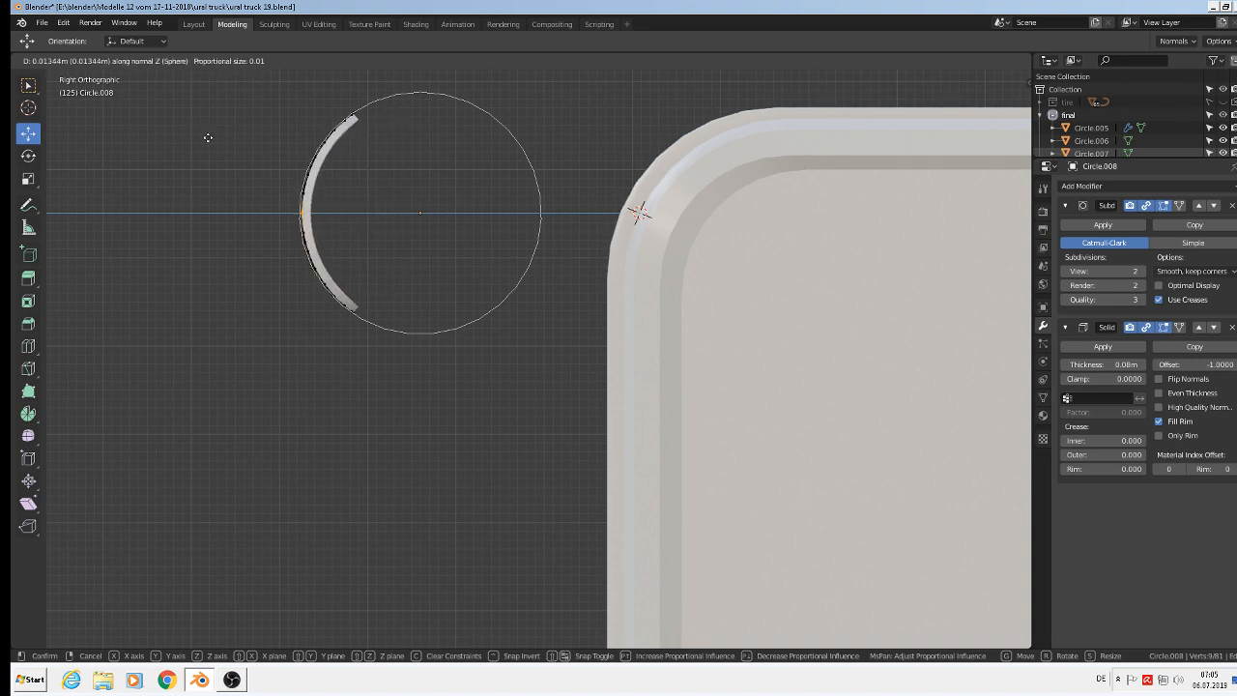
click(203, 136)
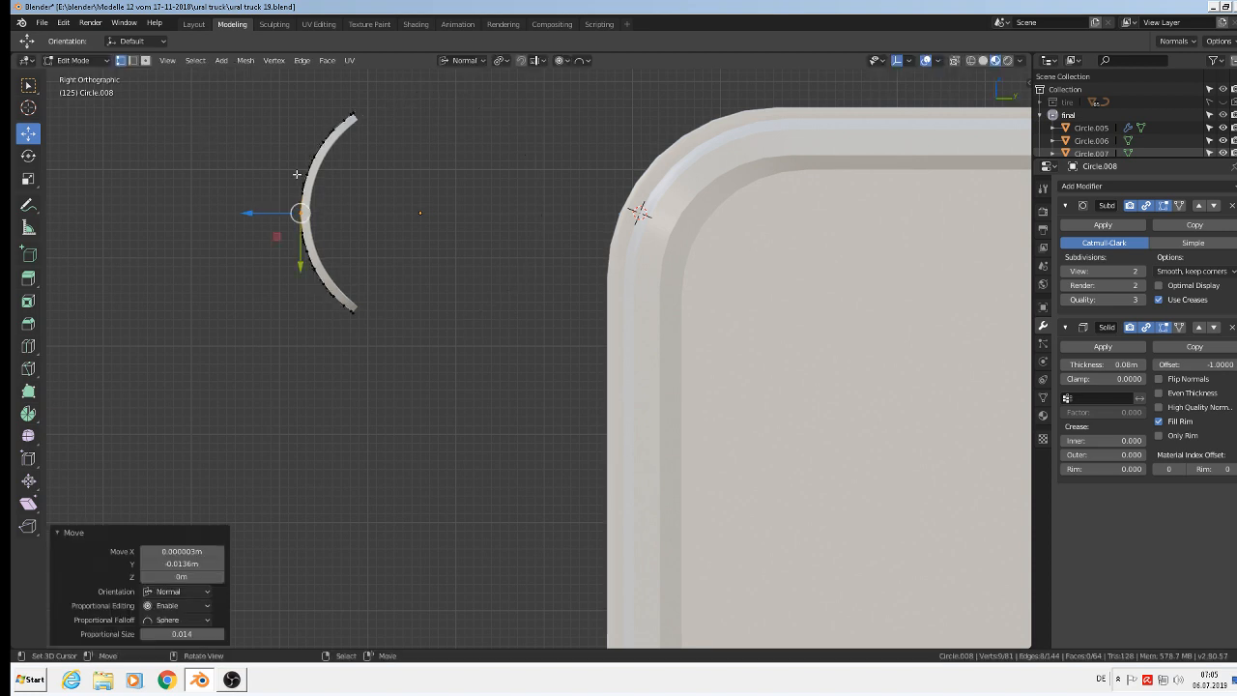
Try moving the curved disc's middle row with and without proportional editing, undoing each move.
key(g)
click(416, 214)
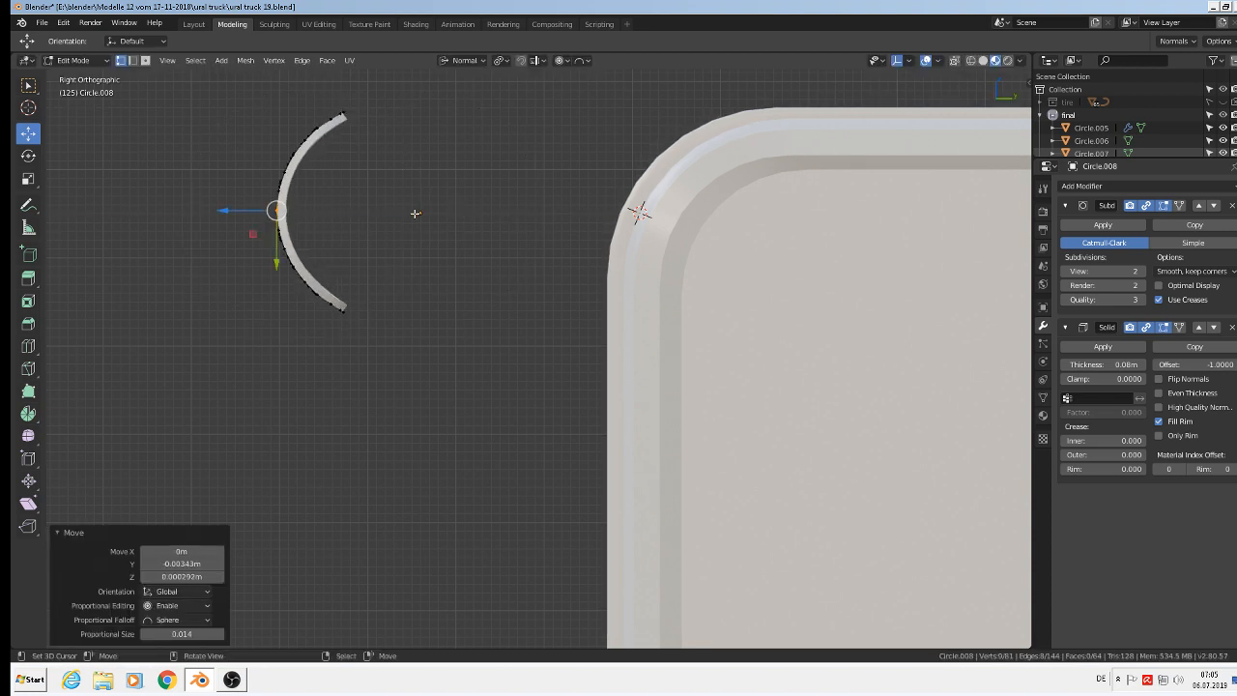
key(ctrl+z)
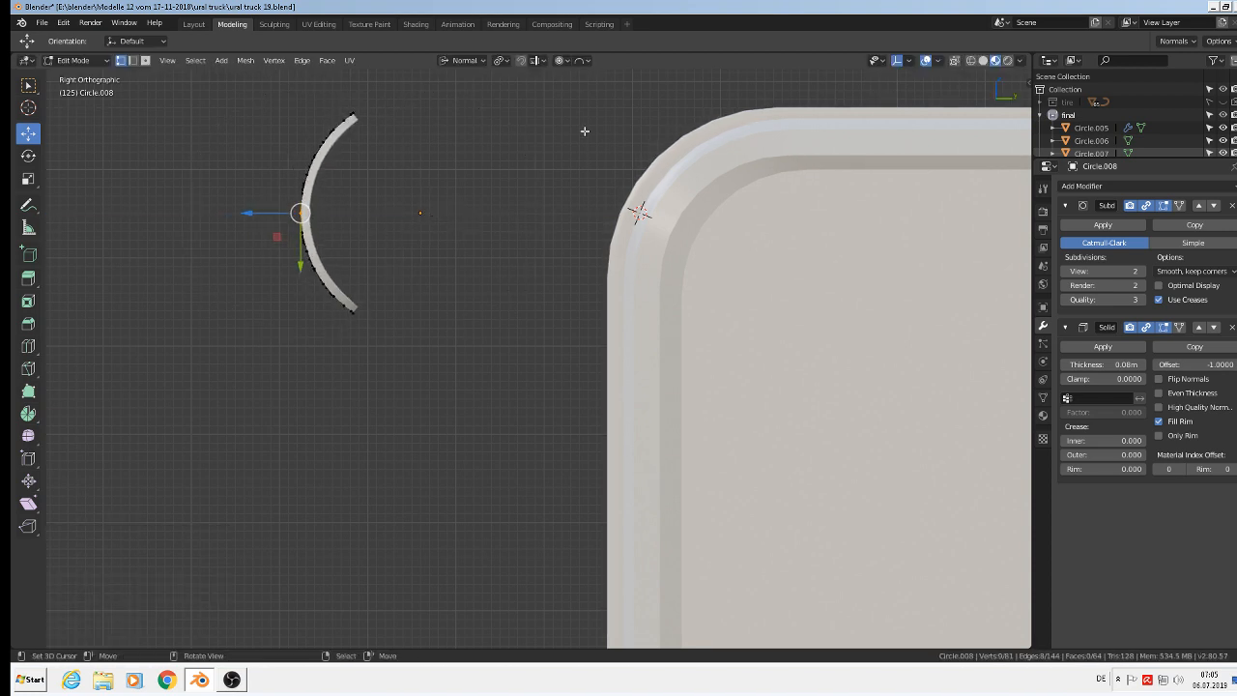
click(564, 60)
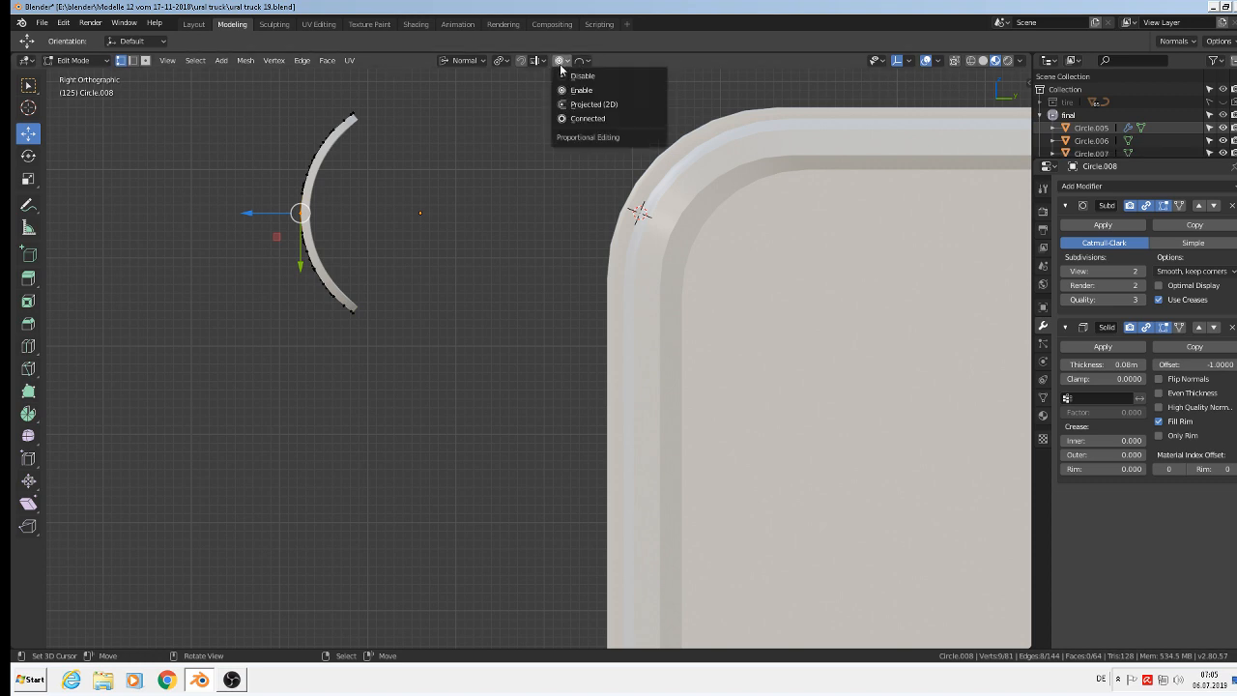
click(575, 76)
drag(285, 212, 291, 212)
key(ctrl+z)
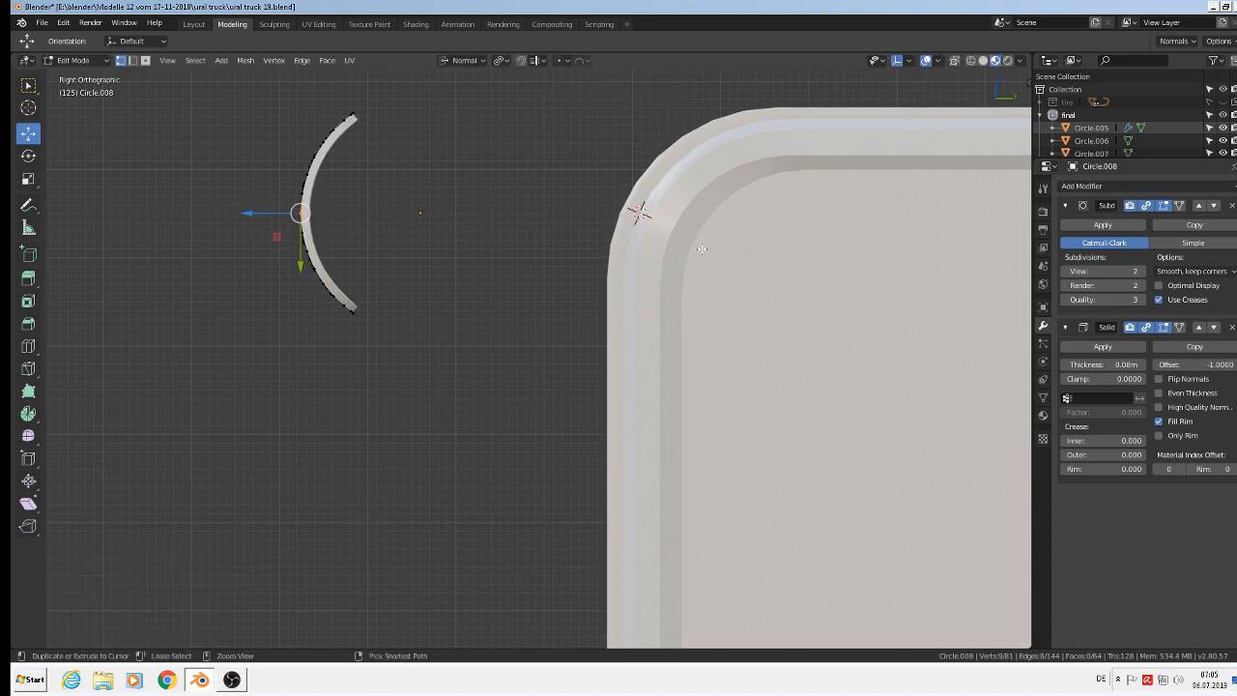
In Object Mode, move the curved disc about 0.0335 m along its normal onto the tank's rounded upper edge.
key(Tab)
drag(373, 213, 670, 213)
middle_drag(671, 212, 783, 240)
middle_drag(855, 251, 813, 310)
middle_drag(558, 272, 959, 226)
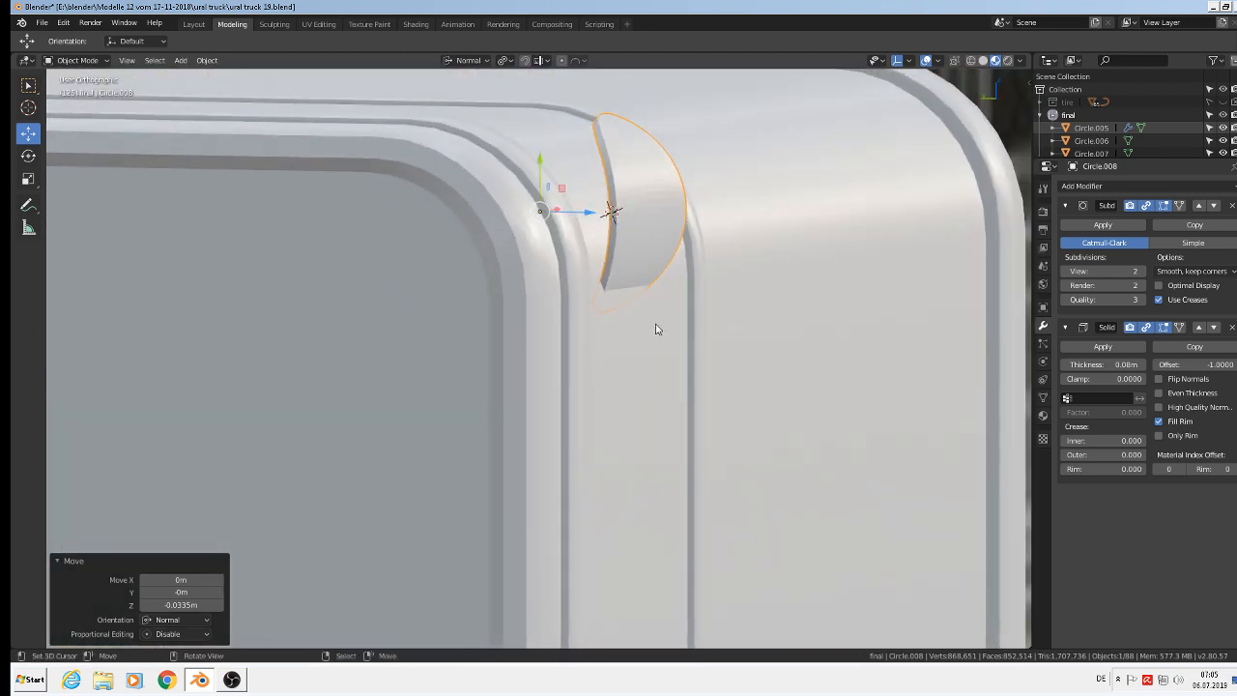
Rotate the disc about -39.5° around its X axis and shift it about 0.00474 m inward along its normal.
key(r)
key(x)
key(x)
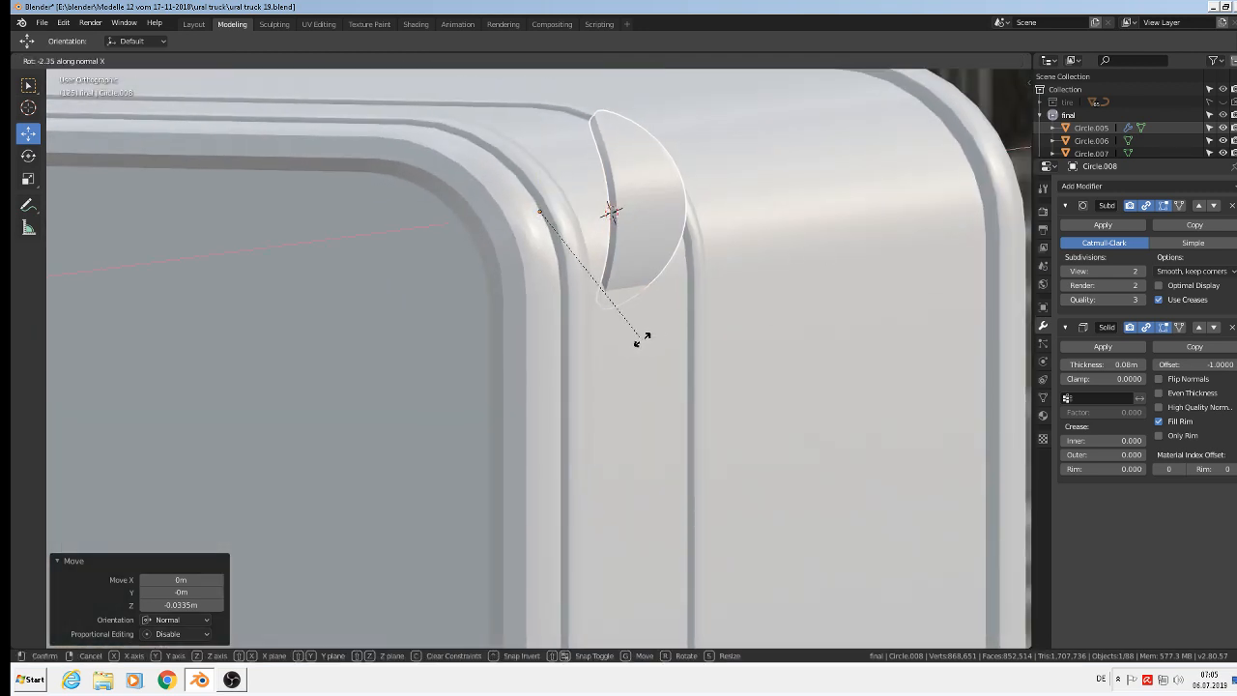
click(691, 253)
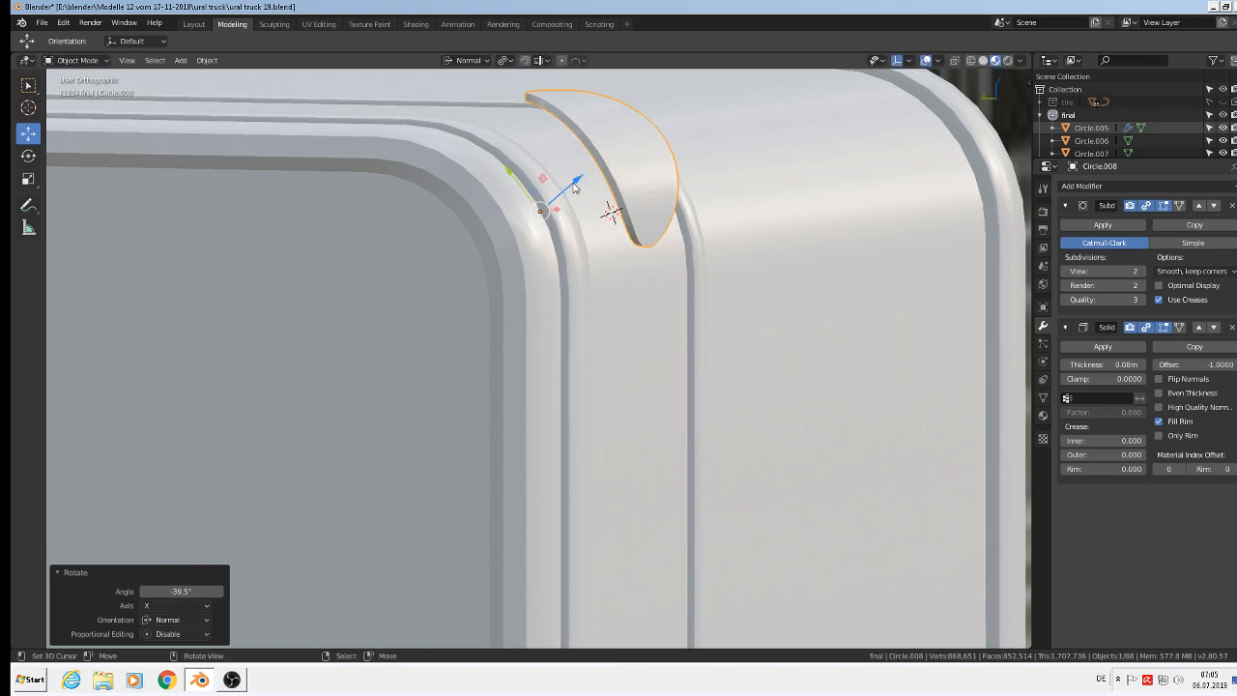
drag(575, 187, 557, 211)
middle_drag(608, 210, 547, 255)
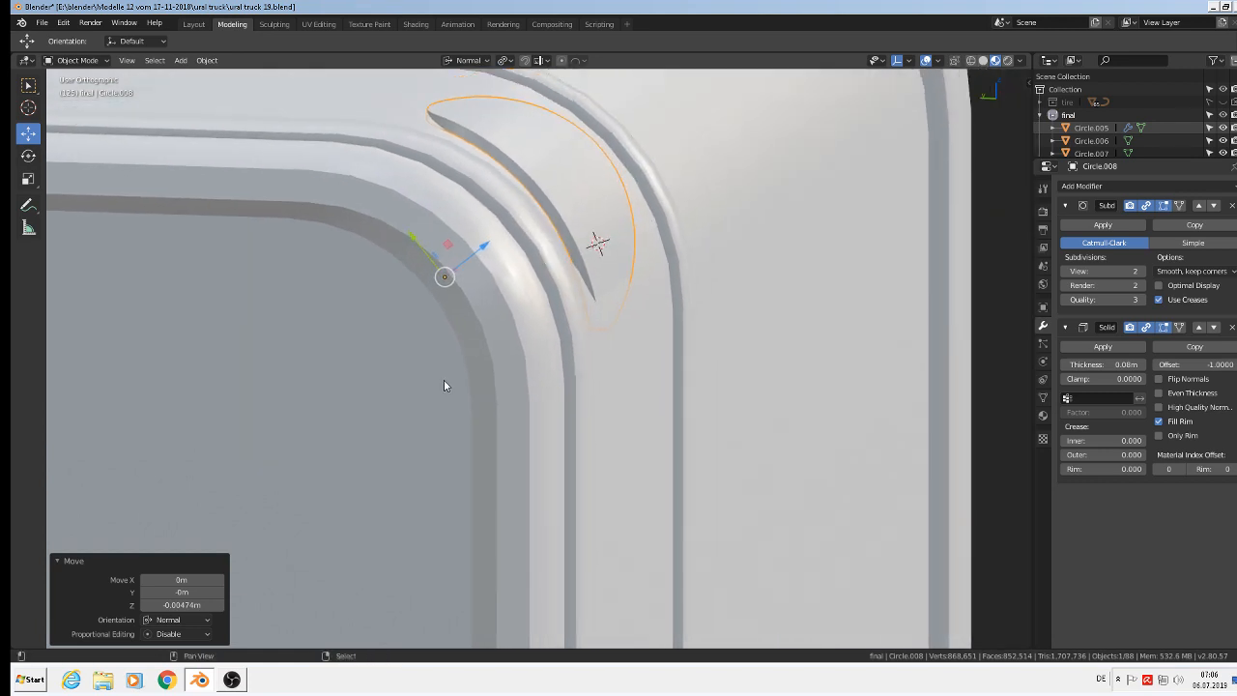
Re-enable proportional editing in Edit Mode and try to adjust the disc's curvature by moving its middle row.
key(Tab)
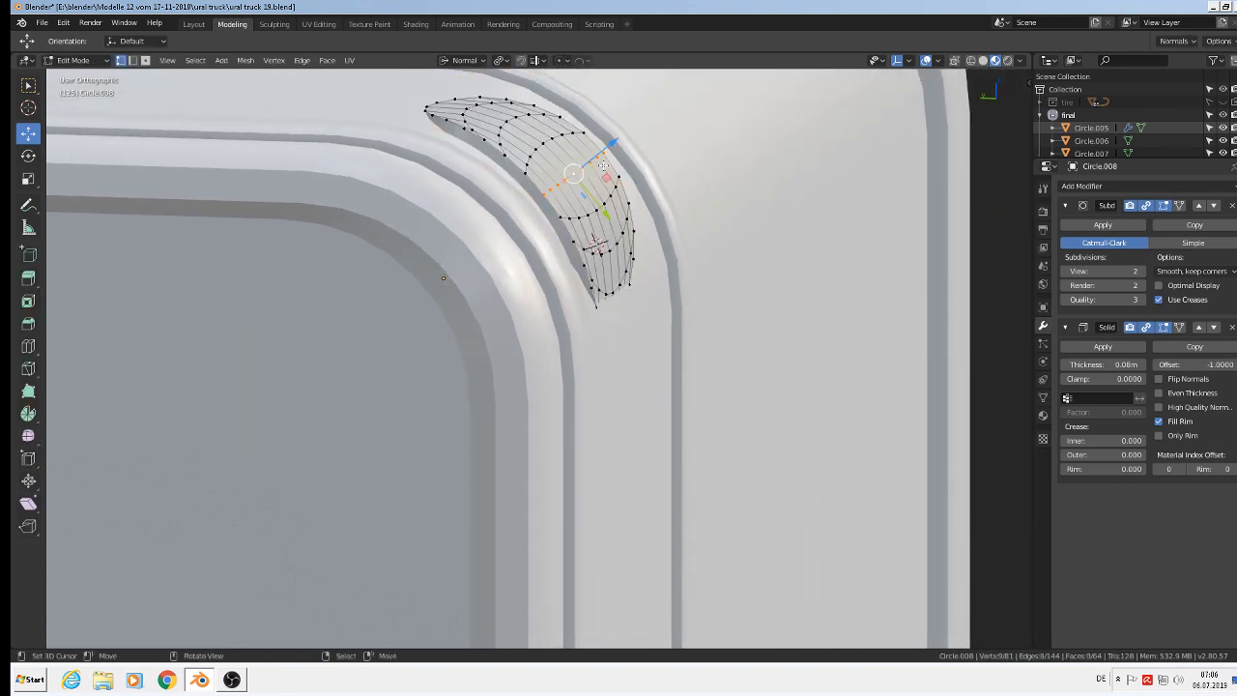
drag(605, 187, 607, 184)
click(565, 60)
click(577, 91)
mouse_move(597, 190)
mouse_down()
mouse_move(578, 199)
mouse_move(590, 205)
mouse_up()
scroll(578, 201, down, 3)
scroll(578, 204, up, 2)
key(Tab)
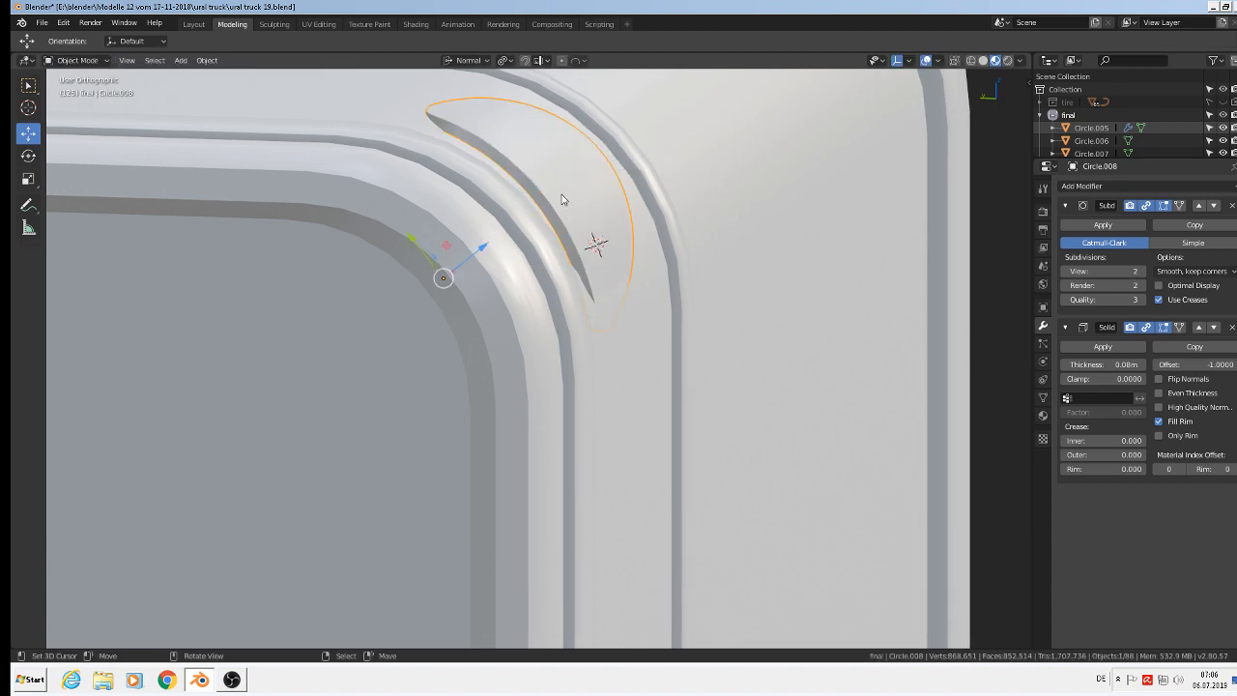
Move the whole disc about 0.00124 m outward from the tank's rounded edge along its normal.
key(Tab)
key(e)
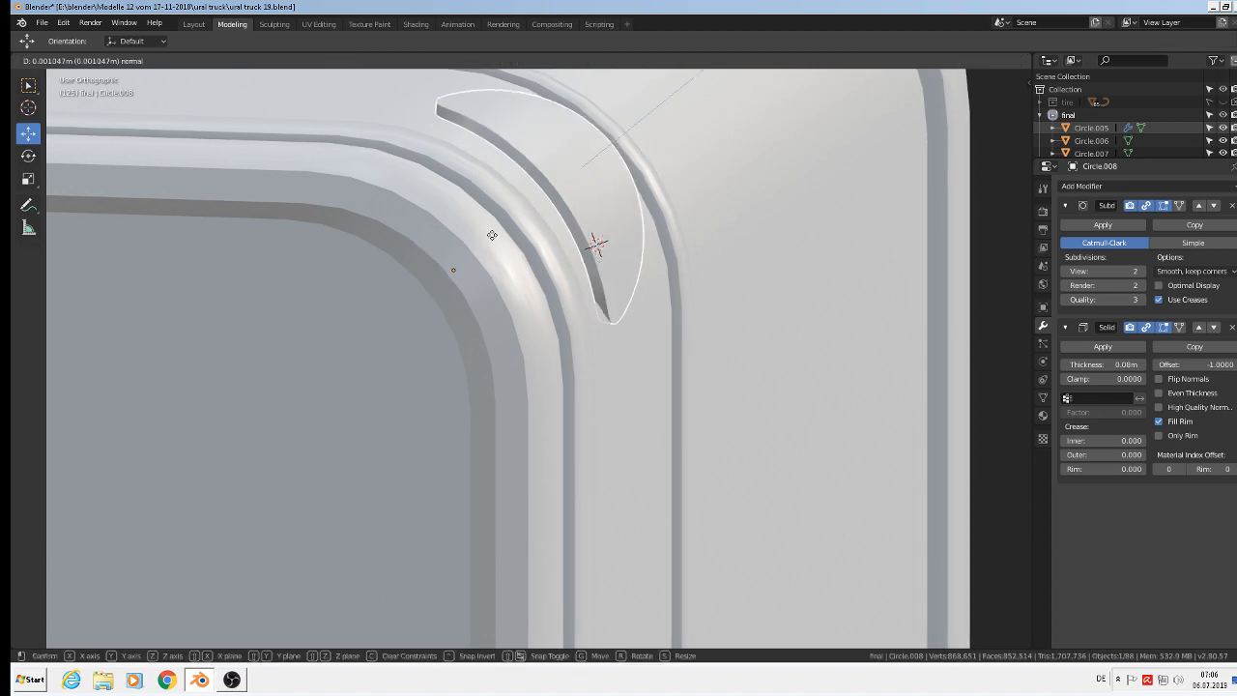
click(492, 235)
key(Tab)
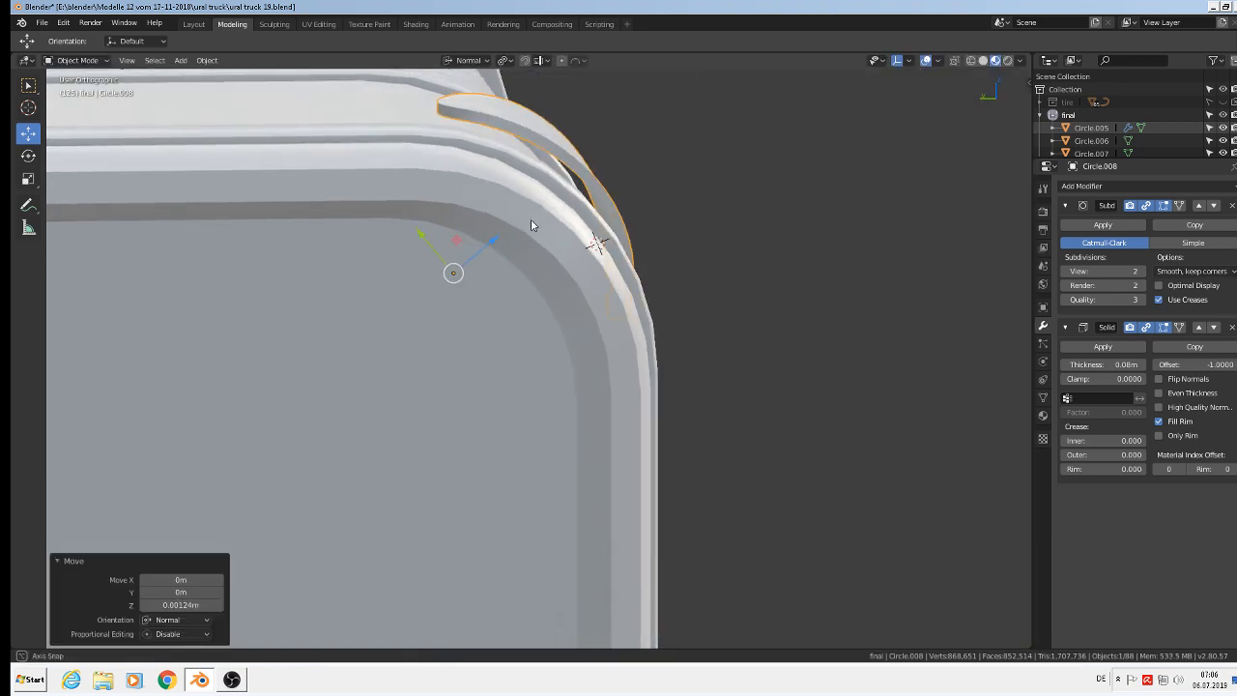
In a wireframe right view, move the disc's middle row about 0.0052 m inward along the normal with Sphere falloff and proportional size 0.015.
click(965, 61)
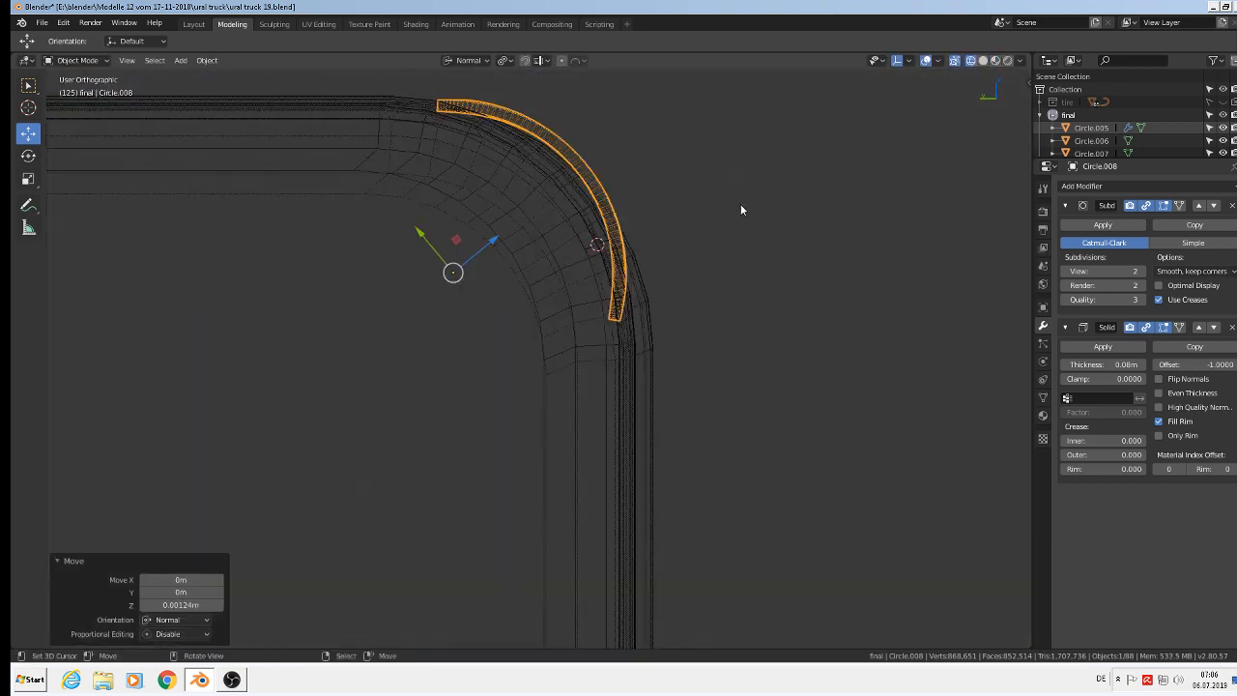
key(KP_1)
key(KP_3)
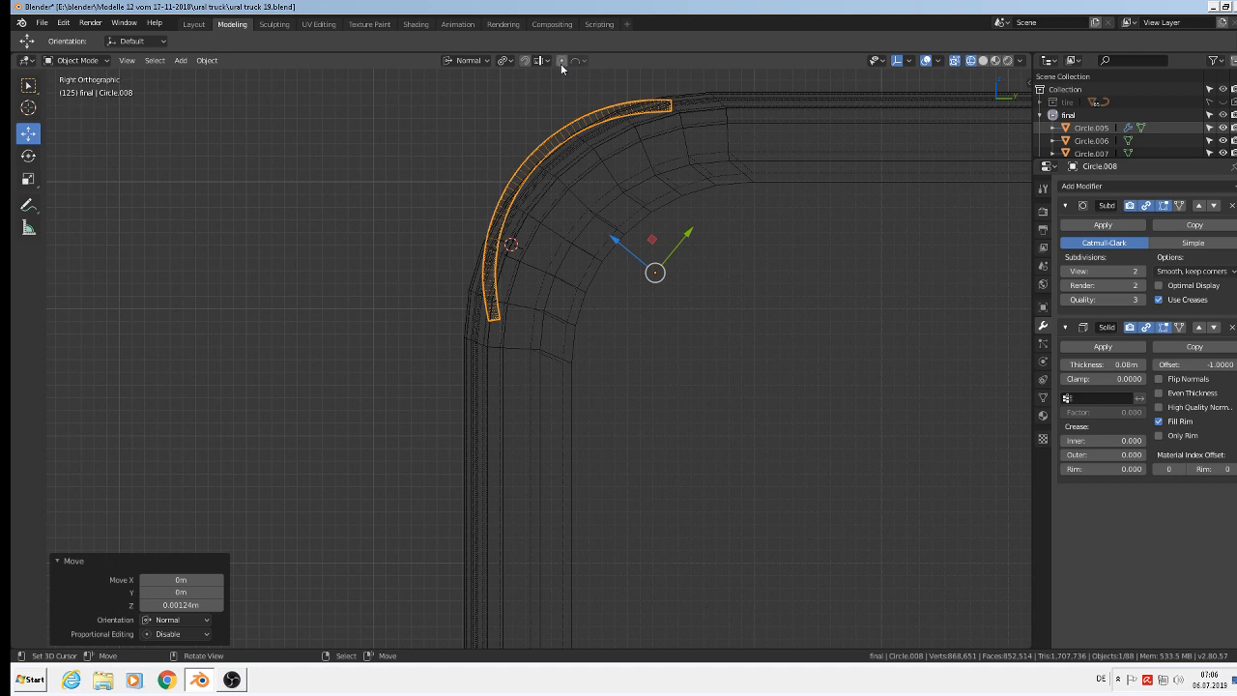
key(Tab)
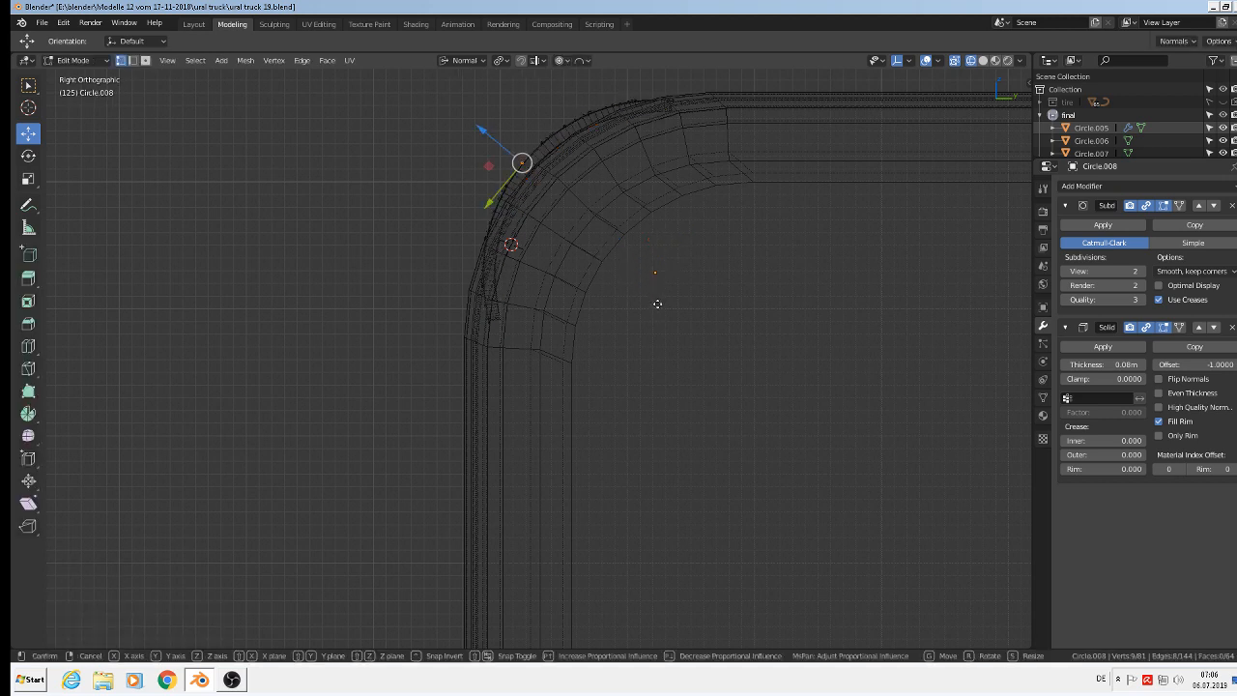
key(g)
key(z)
key(z)
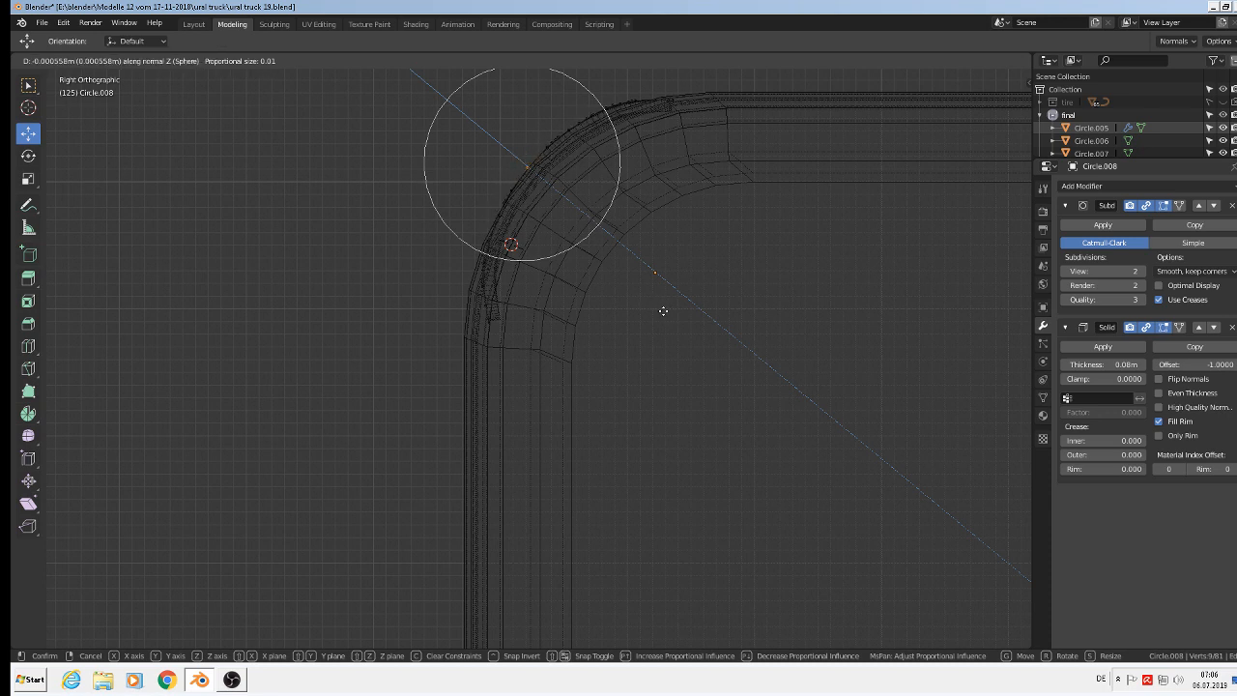
scroll(664, 309, down, 6)
scroll(667, 320, down, 1)
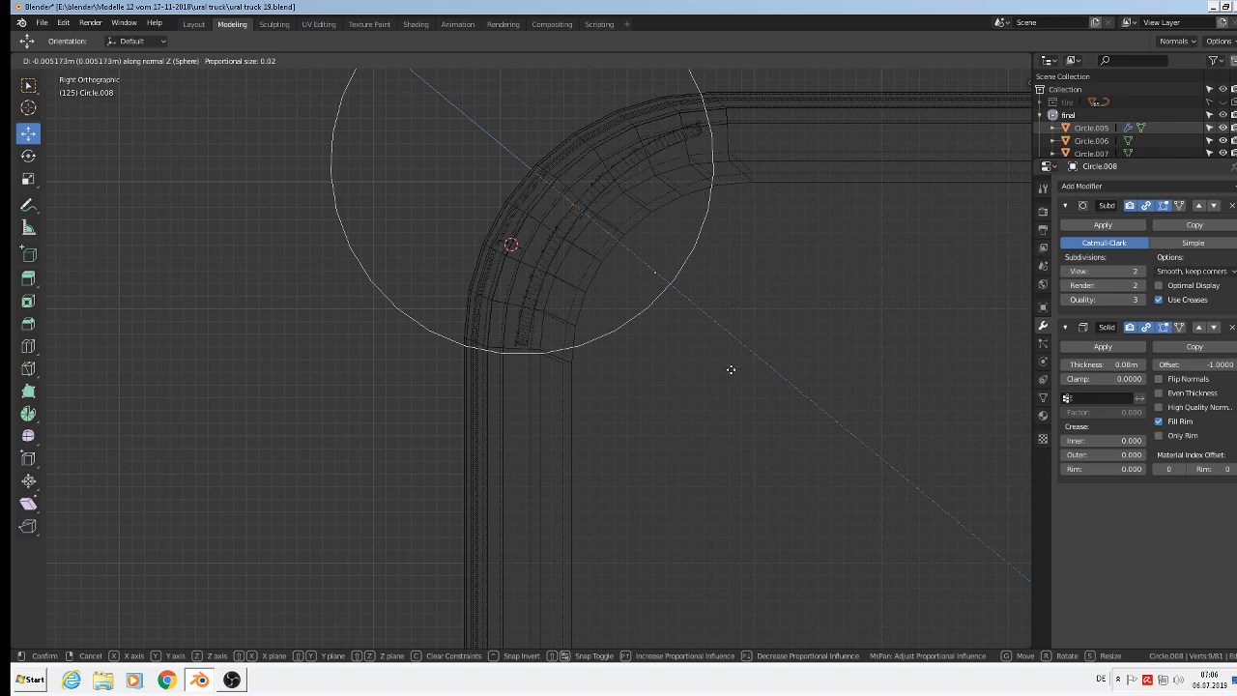
click(725, 370)
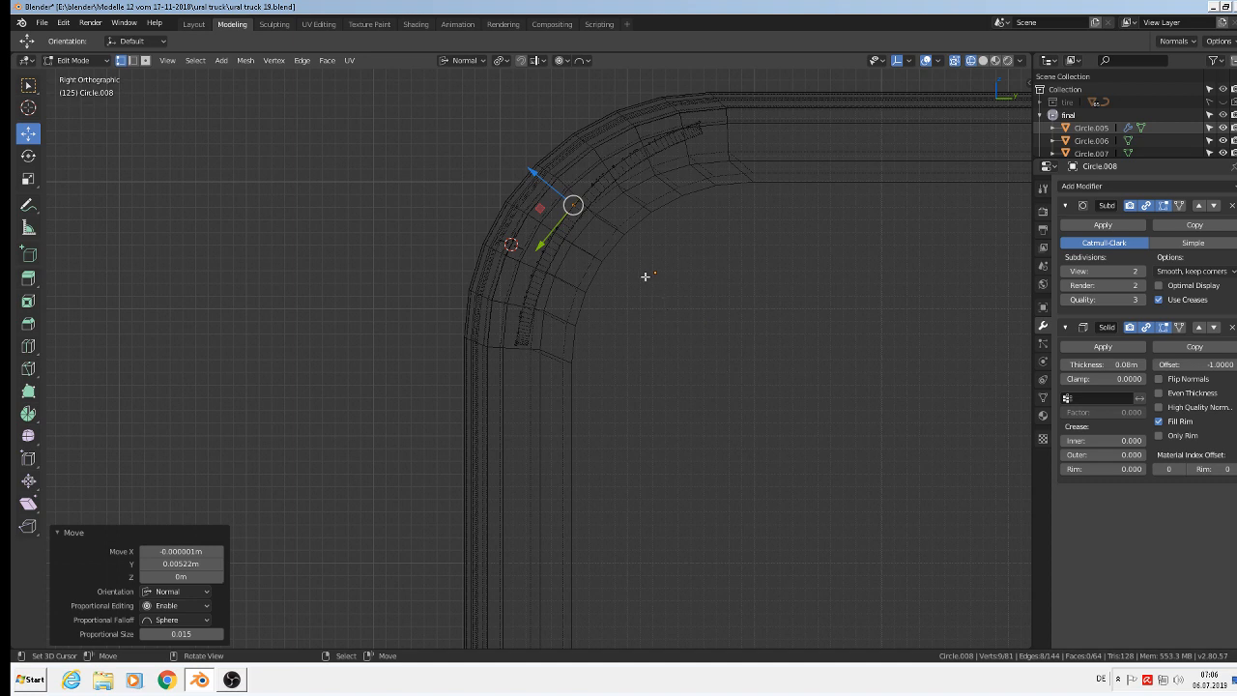
In Object Mode, move the disc about 0.00366 m outward along its normal and rotate it about 5.04° in the right view.
key(Tab)
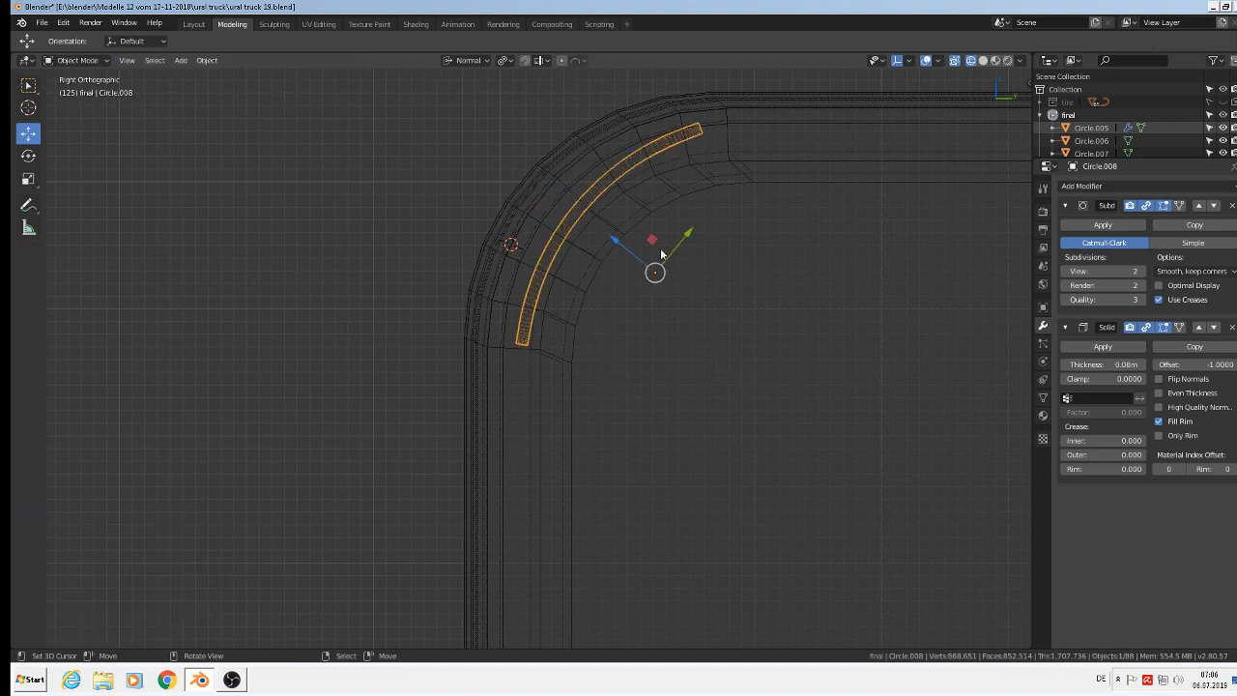
drag(661, 253, 580, 234)
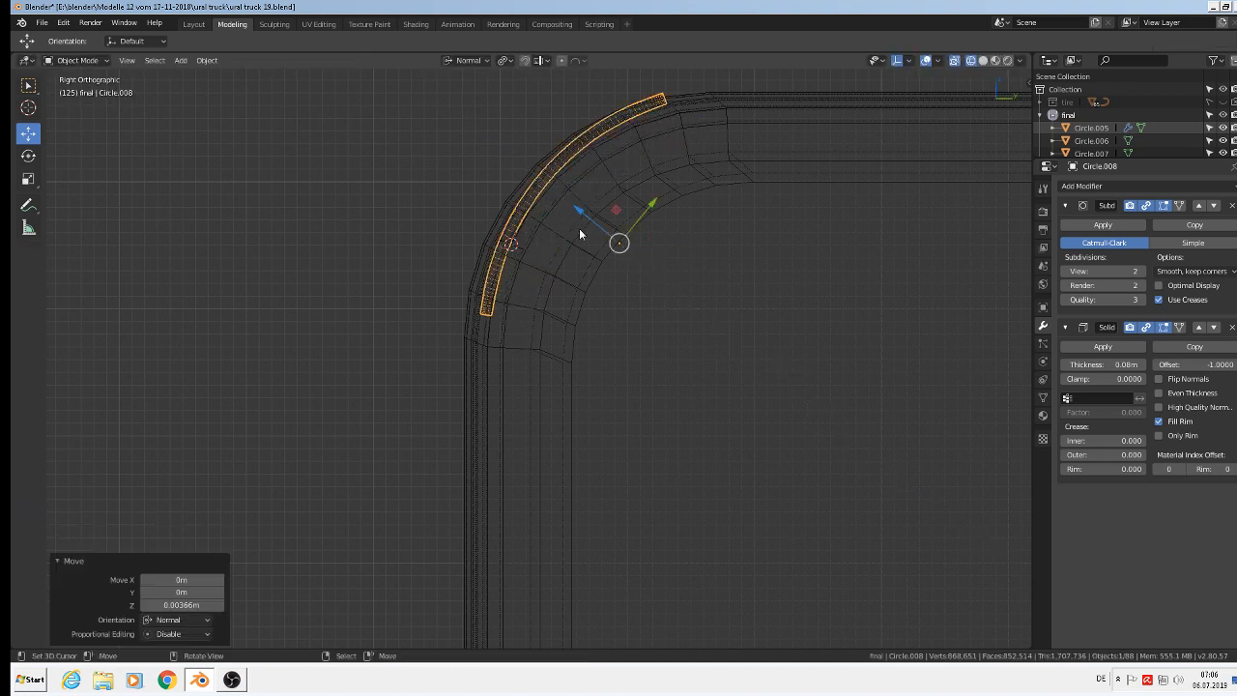
key(r)
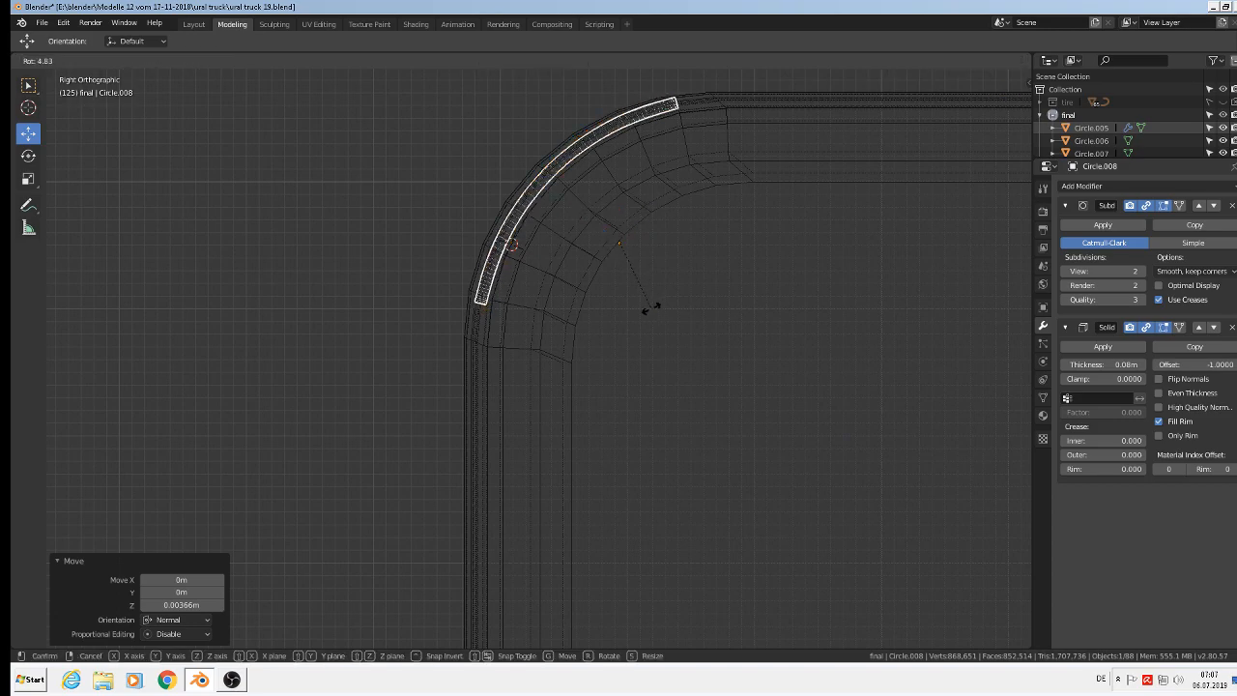
click(621, 293)
Switch the viewport to material preview shading and move the disc about 0.000377 m inward along its normal.
middle_drag(621, 298, 851, 327)
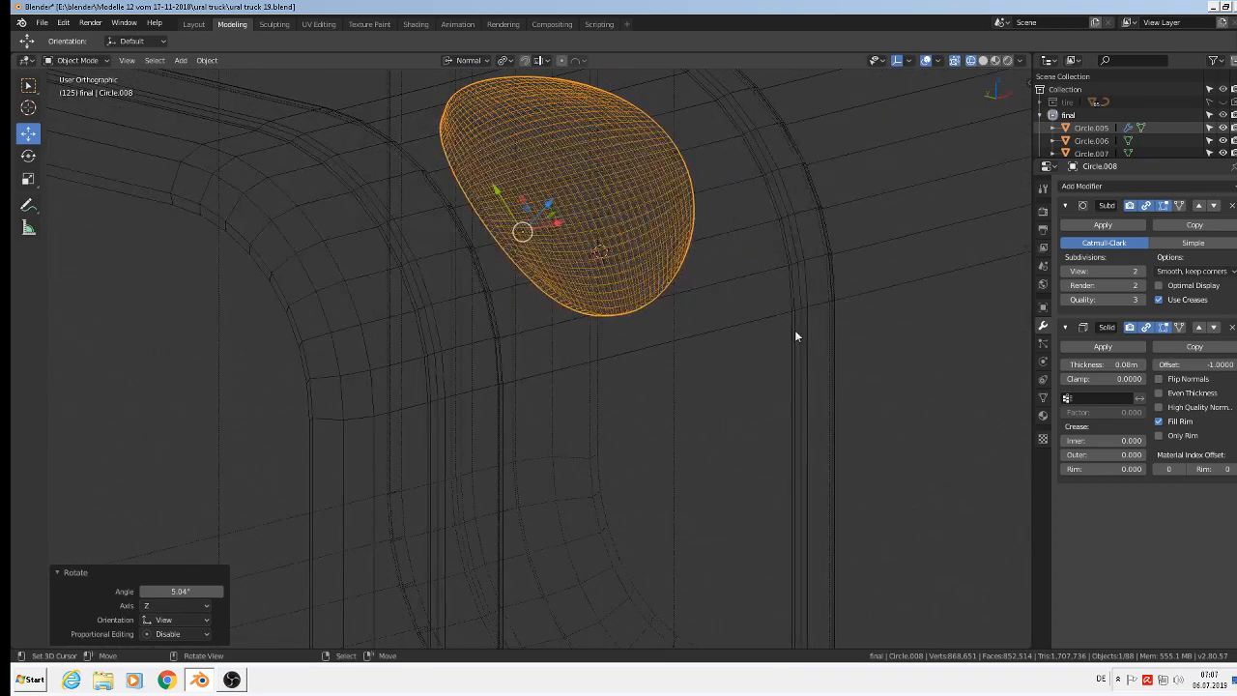
scroll(485, 214, down, 2)
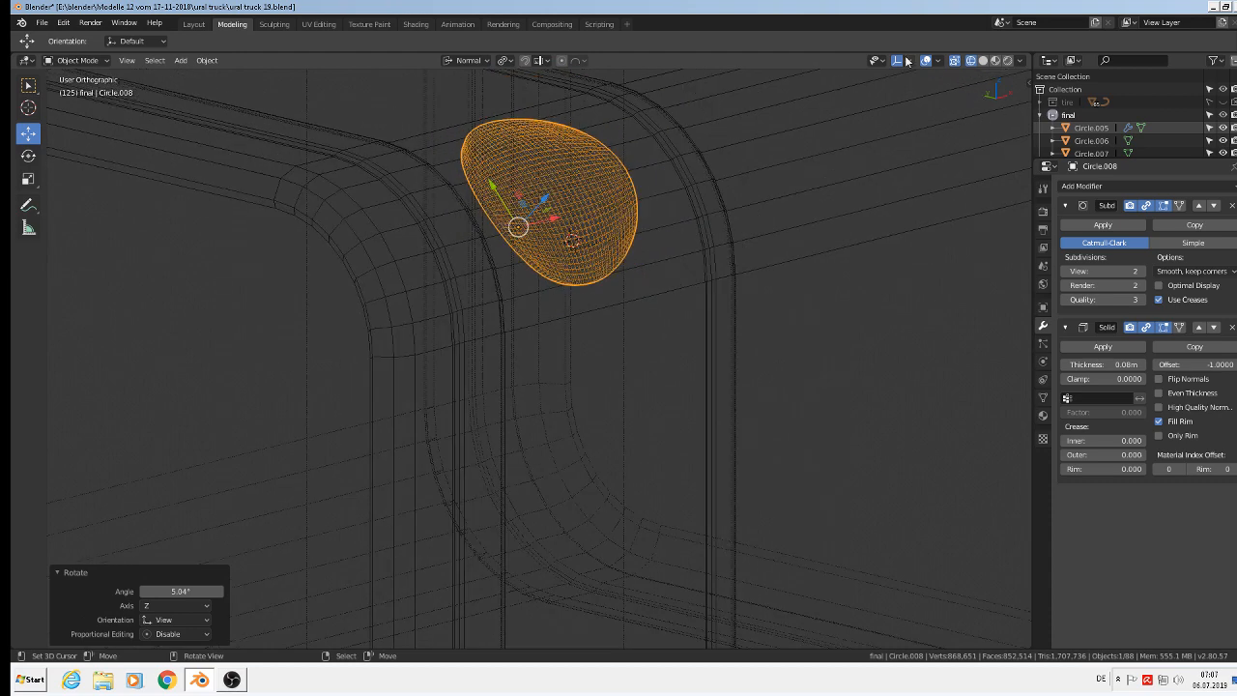
click(995, 60)
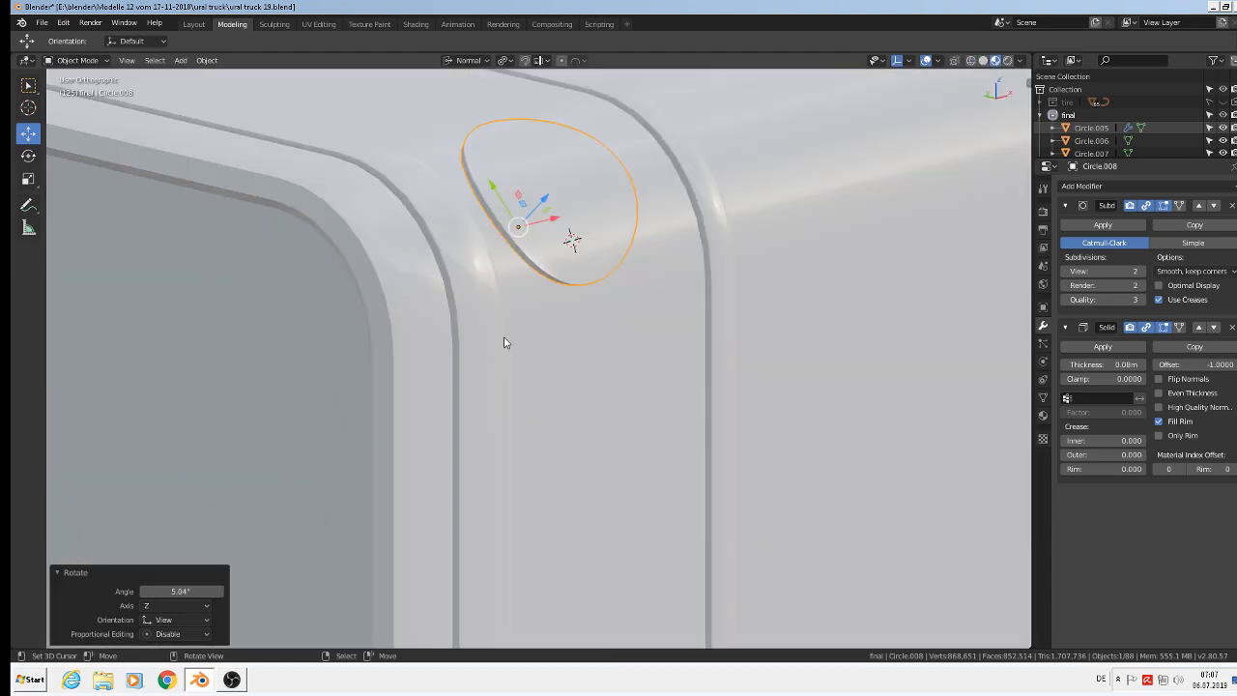
middle_drag(530, 350, 559, 309)
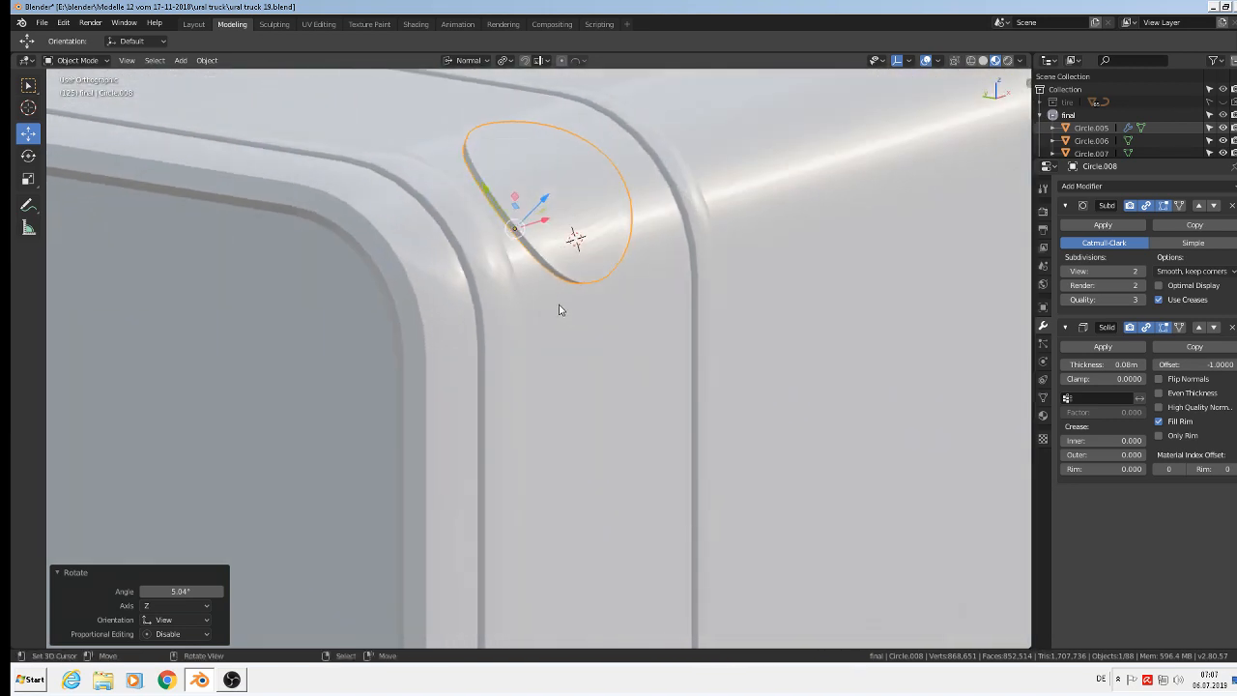
drag(539, 211, 539, 203)
Reduce the disc's viewport subdivision level to 1 and apply its Subdivision and Solidify modifiers.
scroll(534, 193, down, 3)
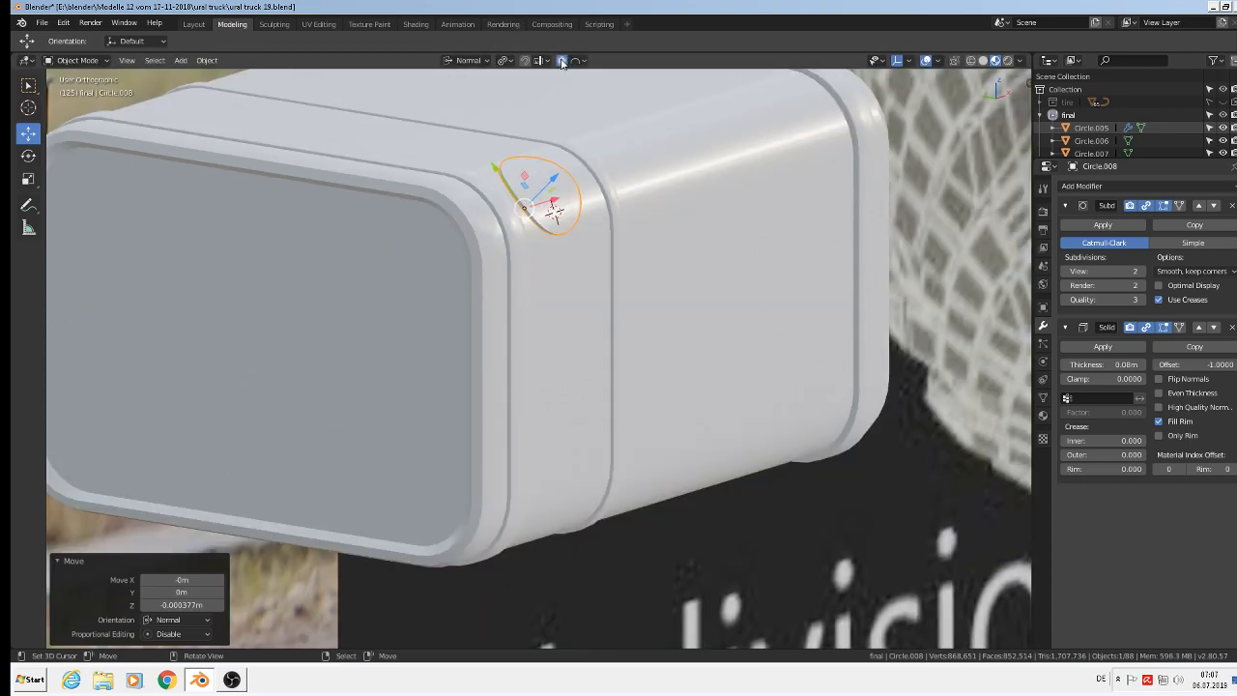
scroll(569, 192, down, 4)
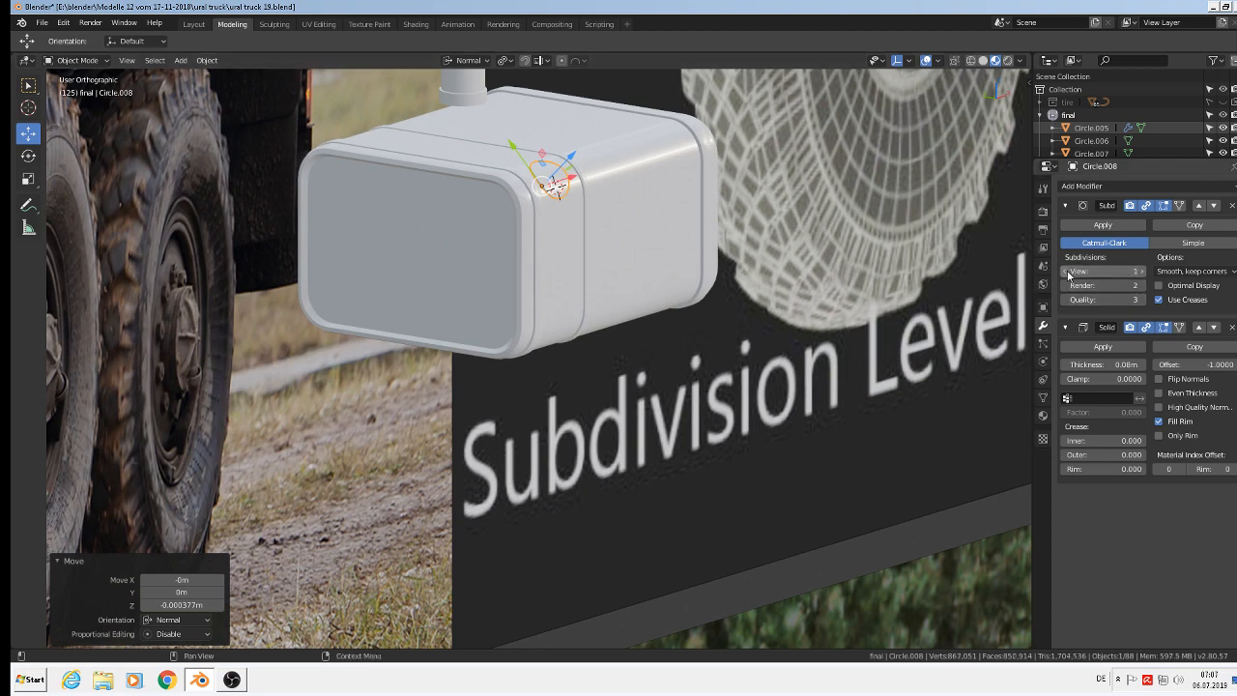
scroll(533, 132, up, 7)
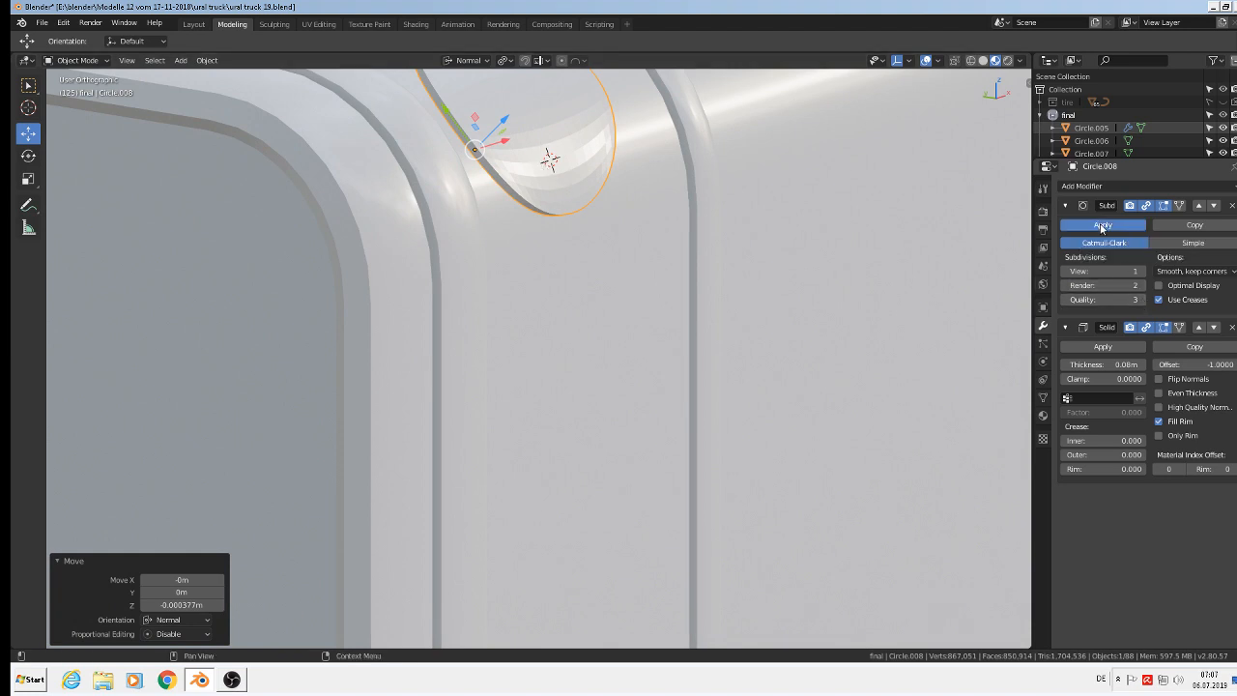
click(1102, 226)
click(1091, 227)
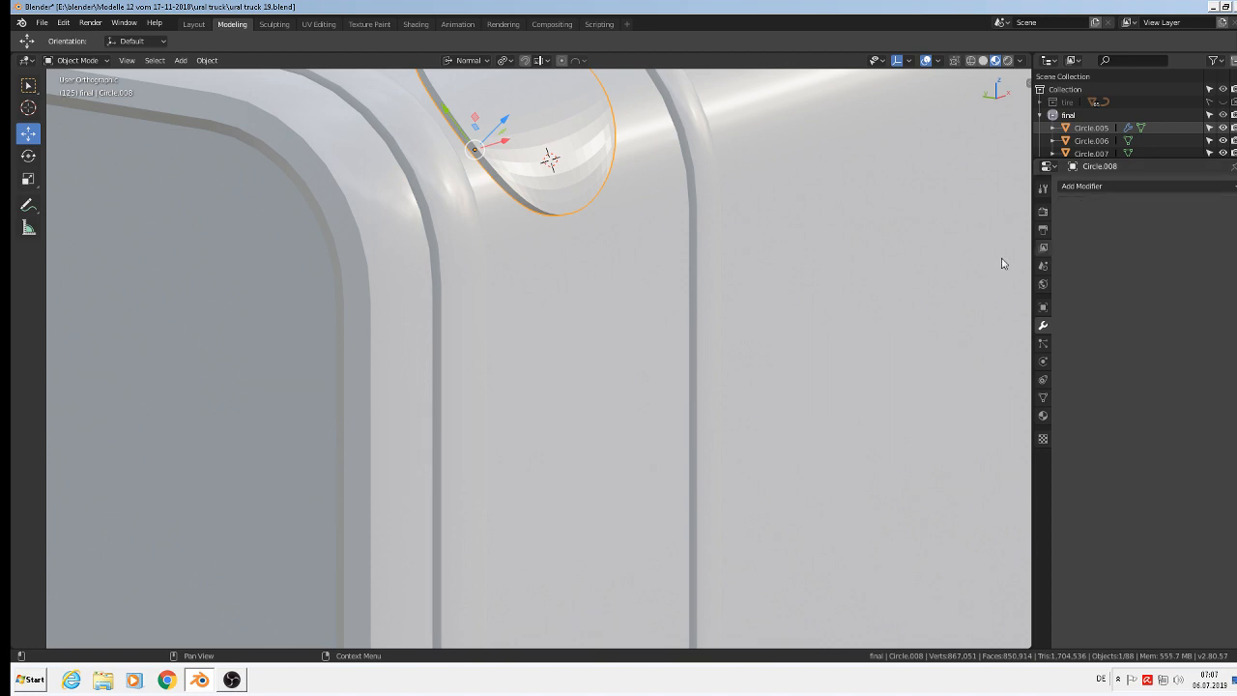
Apply smooth shading to the curved base disc.
middle_drag(1003, 262, 610, 291)
click(207, 60)
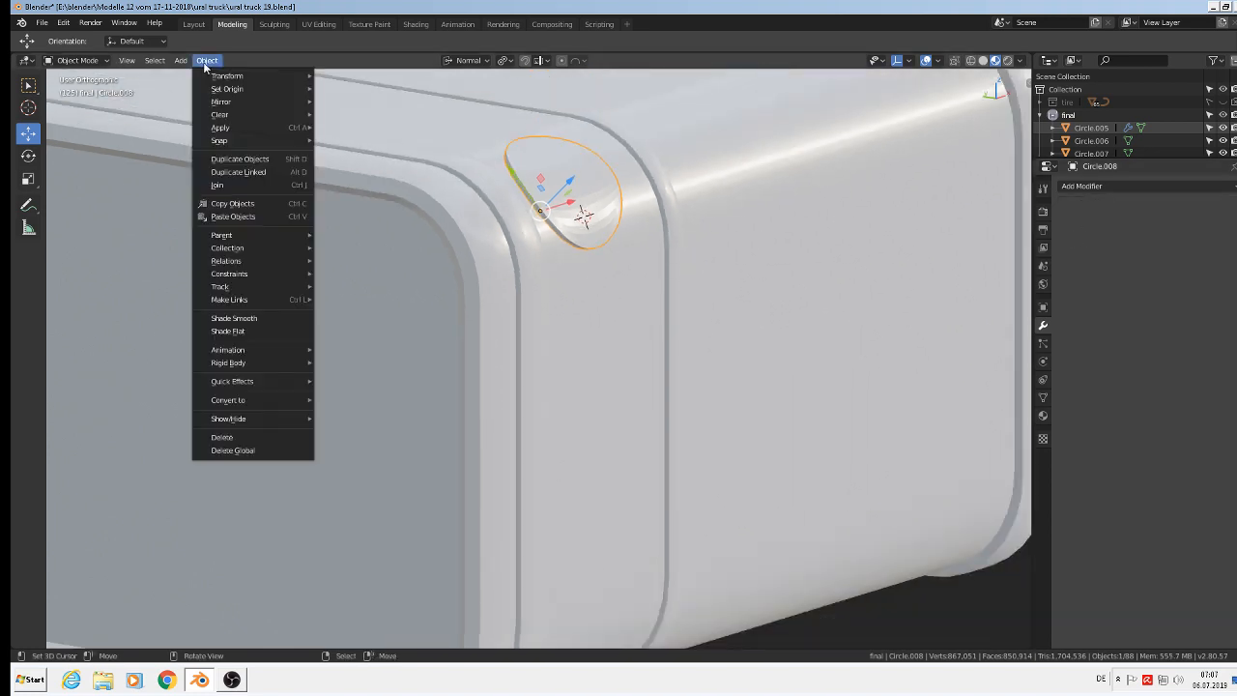
click(266, 319)
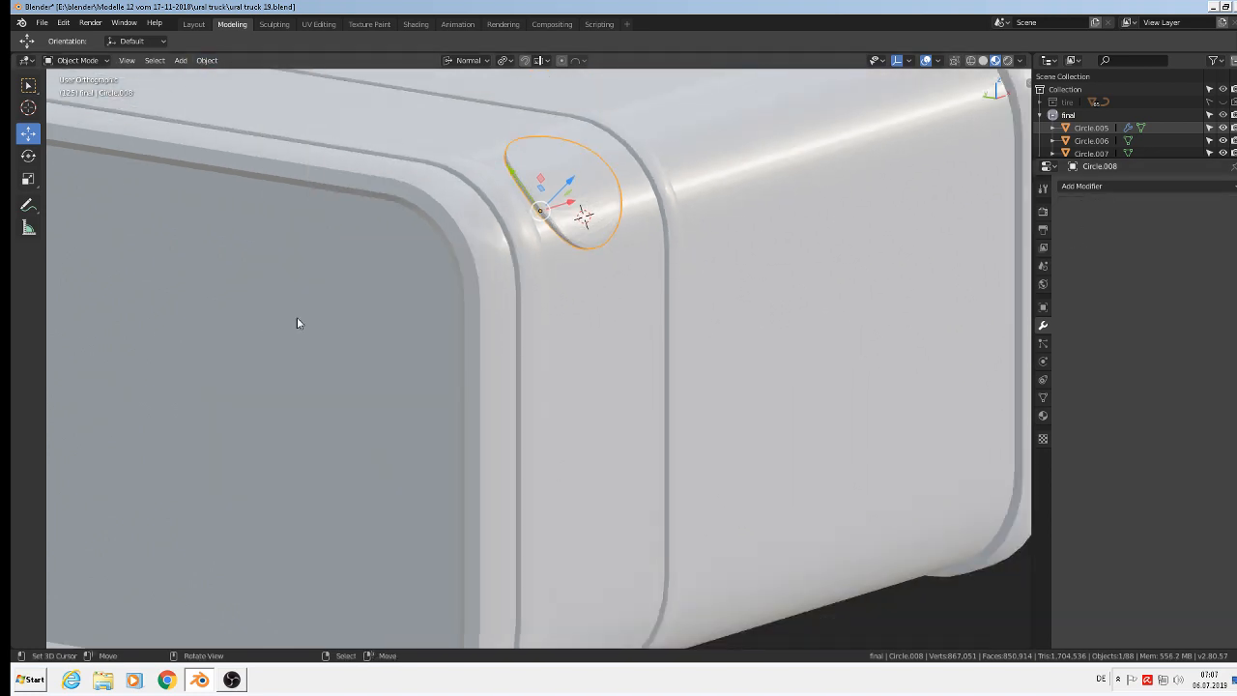
Join the base disc with the tank body into one object, keeping the tank as the active object.
scroll(556, 235, down, 2)
shift+click(526, 241)
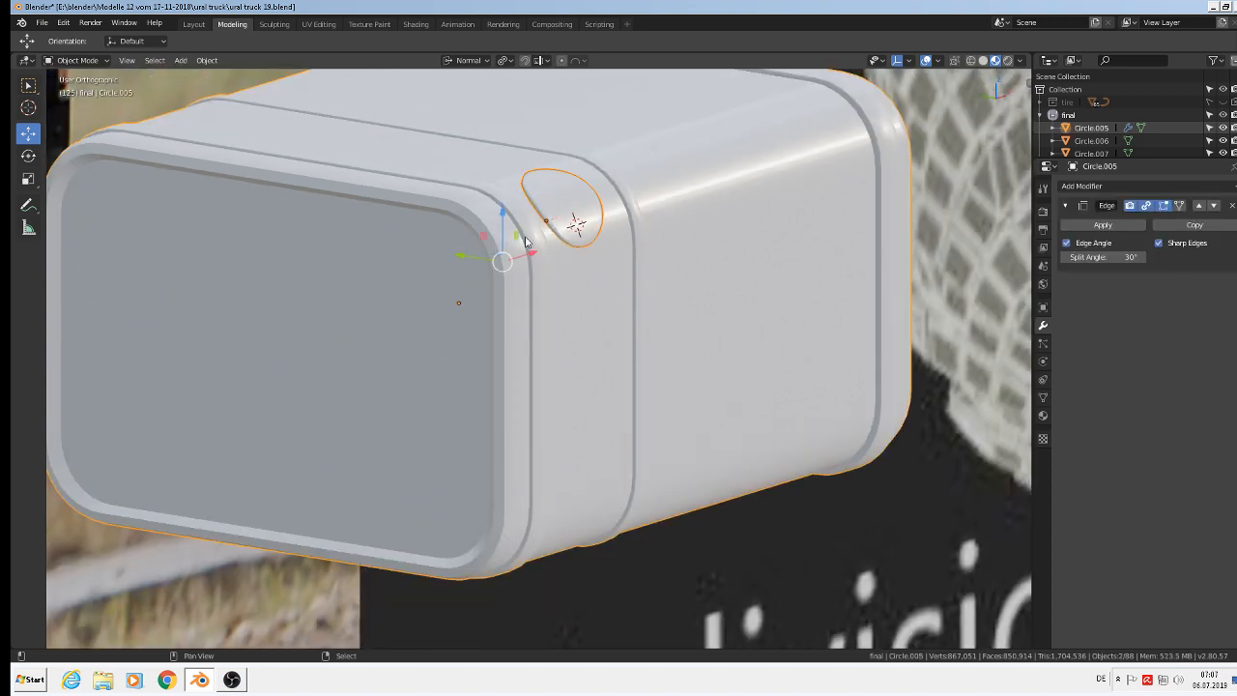
click(208, 60)
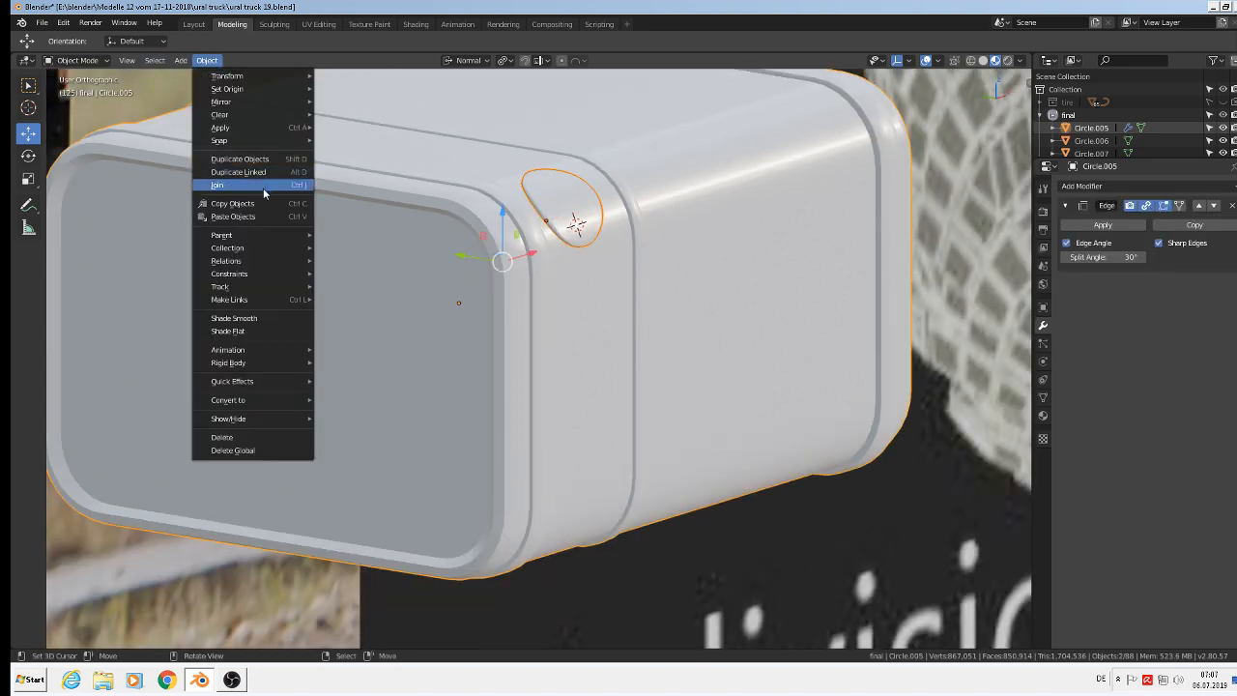
click(218, 176)
Move the filler neck down to the tank's rounded upper edge and scale it uniformly to about 0.724.
scroll(538, 267, down, 2)
click(456, 142)
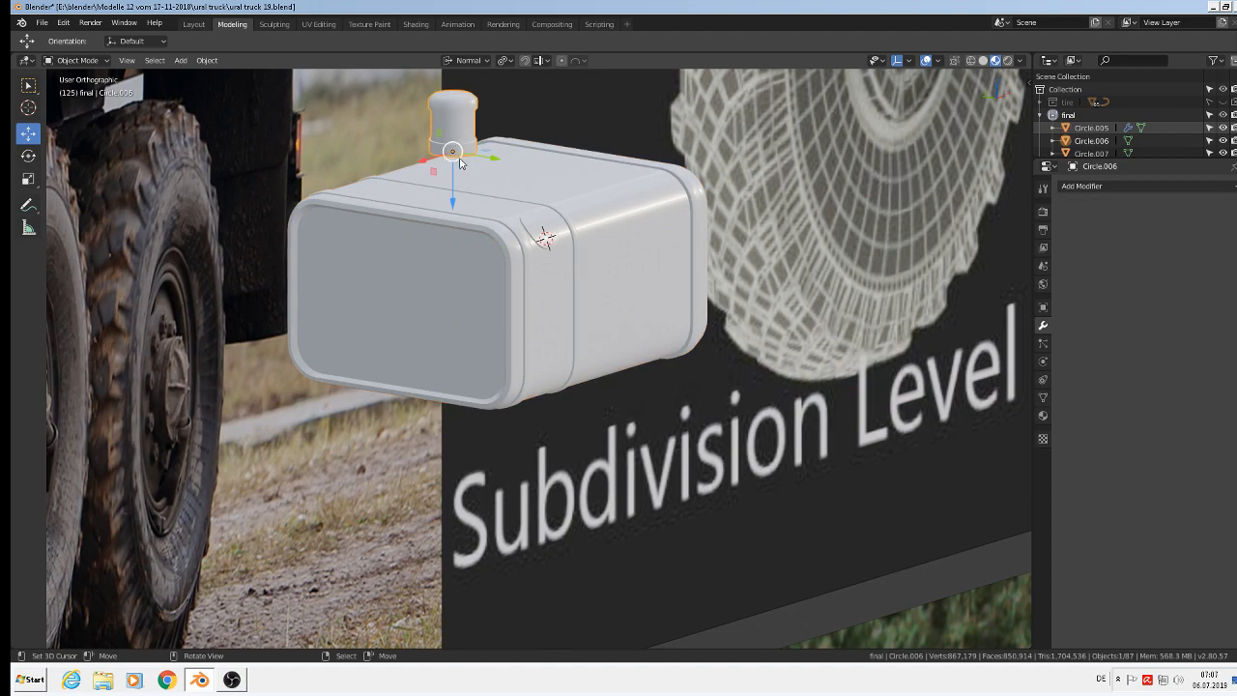
drag(474, 165, 558, 287)
scroll(563, 208, up, 3)
middle_drag(558, 287, 637, 296)
key(s)
click(610, 267)
Tilt the filler neck toward the rounded edge, shift it about 0.00656 m along its Y axis and -0.0297 m along its X axis.
key(r)
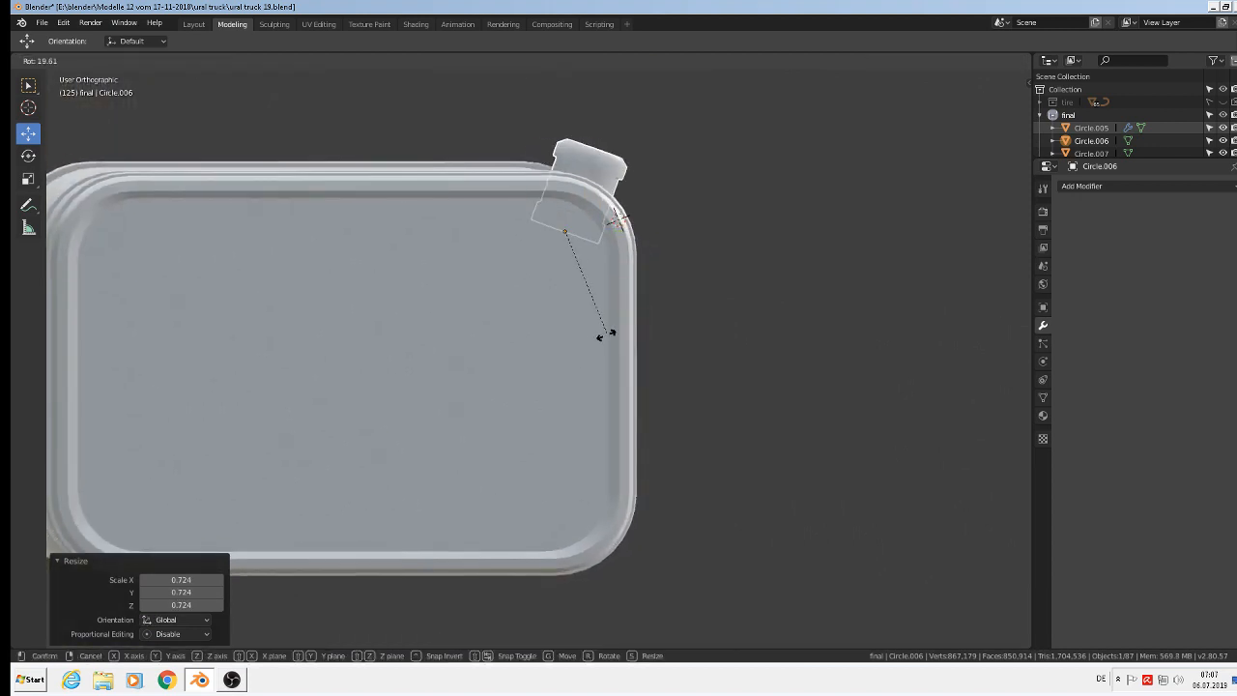
click(569, 341)
drag(609, 260, 634, 274)
middle_drag(615, 290, 396, 325)
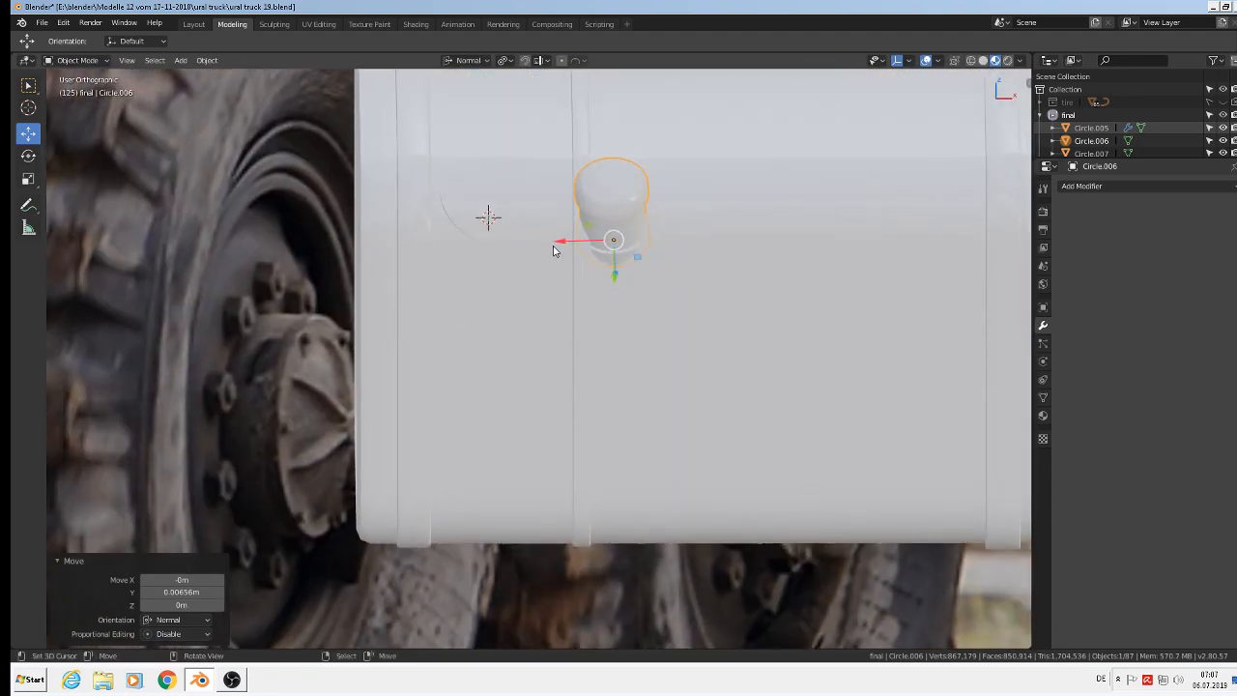
drag(552, 251, 437, 237)
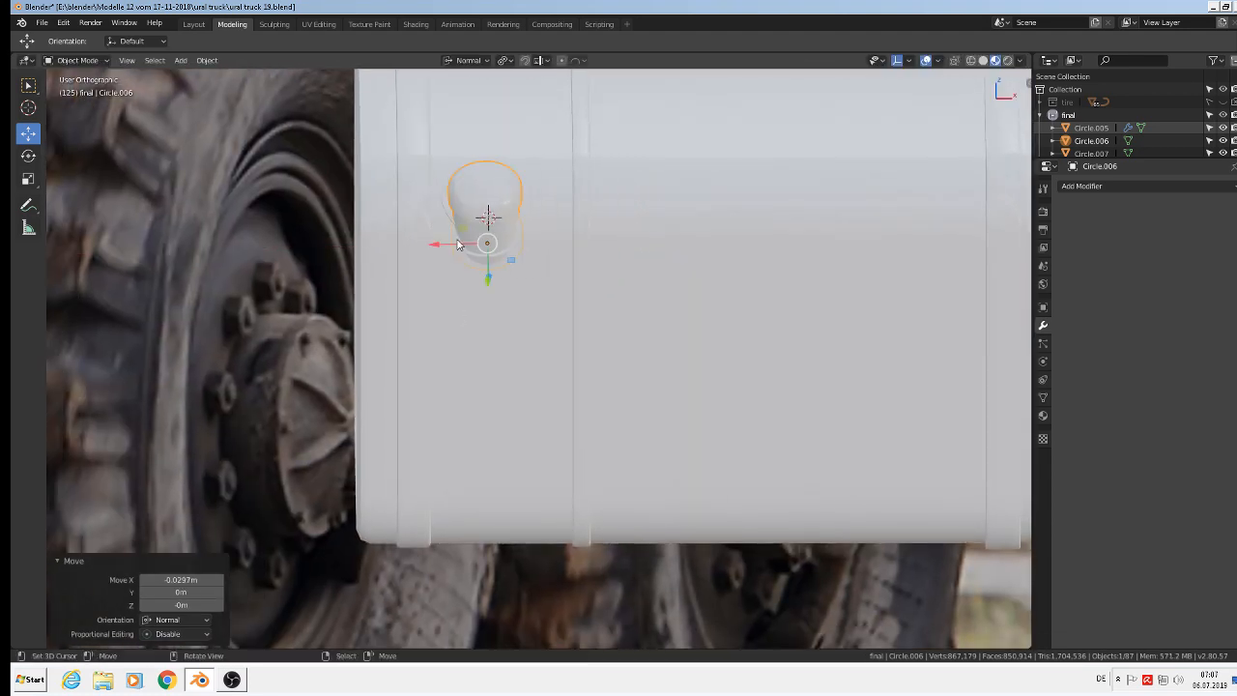
Refine the filler neck's position and tilt over the base disc, moving it about -0.00265 m along its normal.
middle_drag(437, 237, 580, 254)
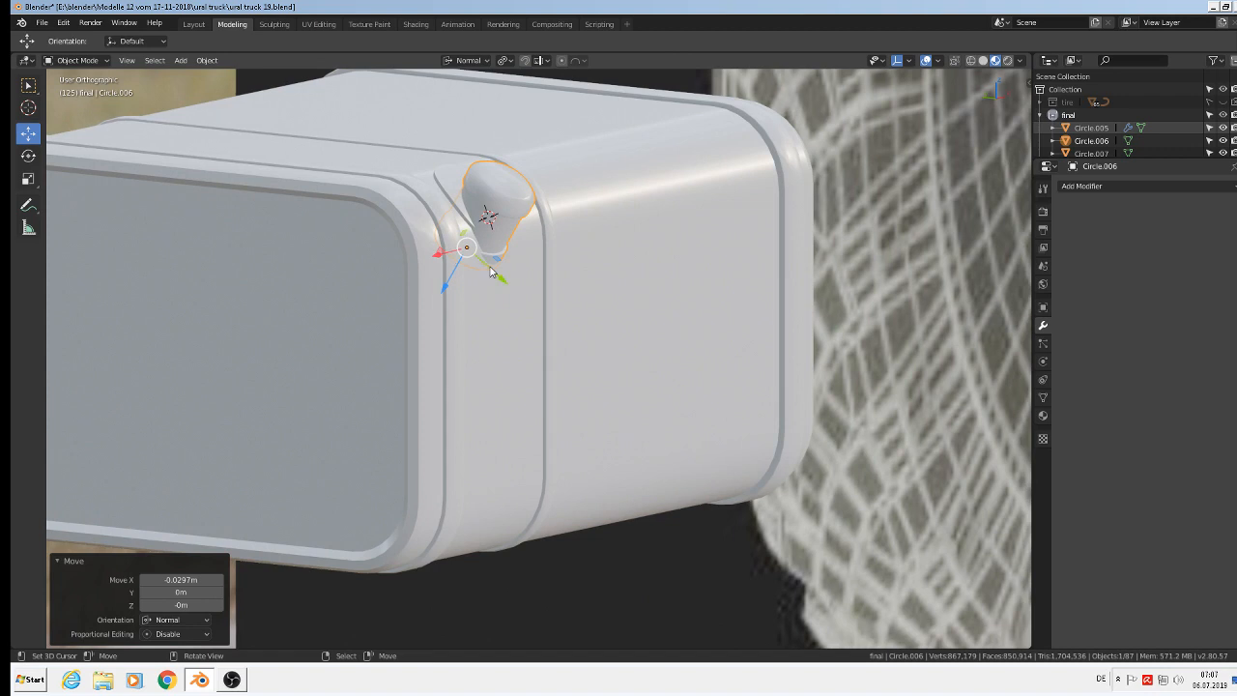
drag(490, 273, 459, 254)
middle_drag(460, 254, 428, 254)
key(r)
click(523, 292)
drag(425, 253, 434, 245)
Rotate the filler neck about 1.82° in view and move it about 0.000606 m along its own X axis to center it on the disc.
middle_drag(434, 244, 222, 184)
key(r)
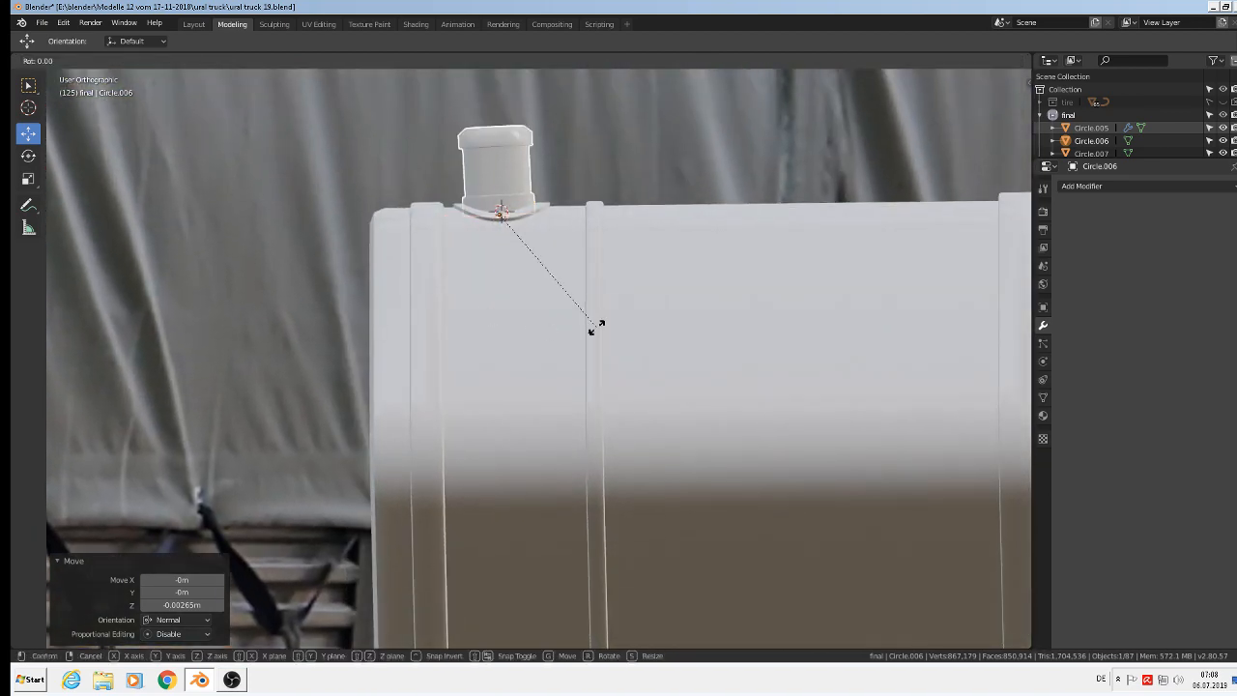
click(593, 333)
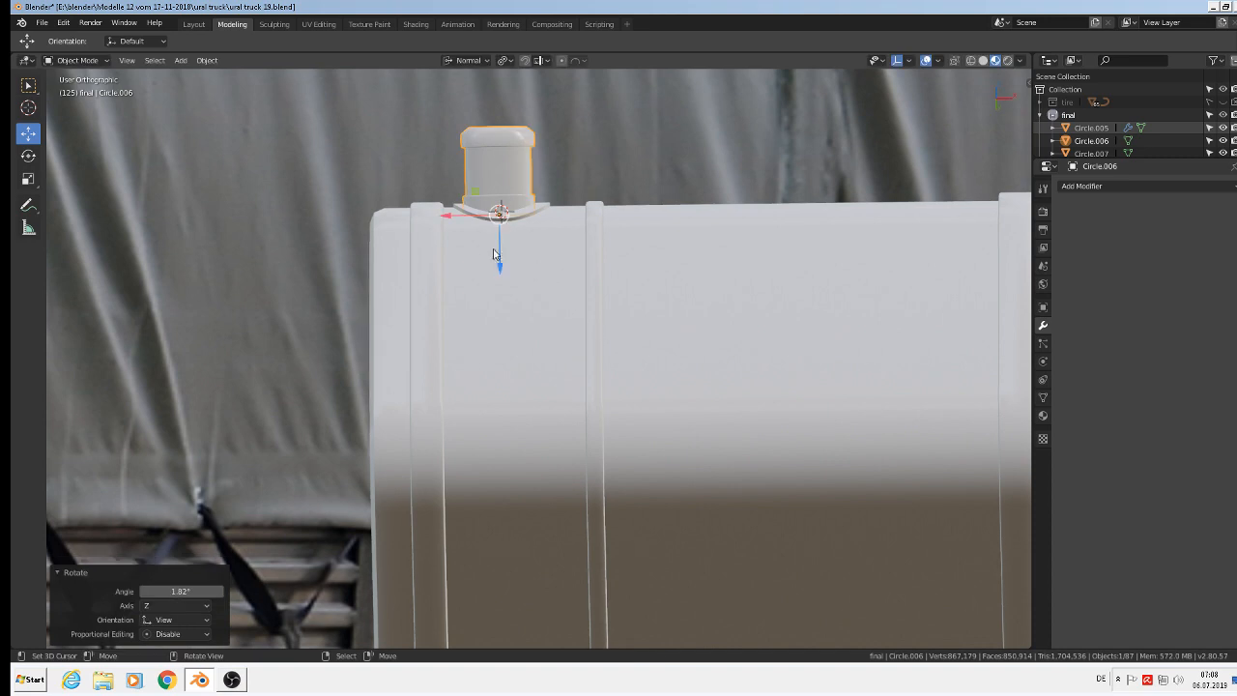
key(g)
key(x)
key(x)
click(456, 214)
Set the transform orientation to Global and join the filler neck with the tank body.
click(465, 60)
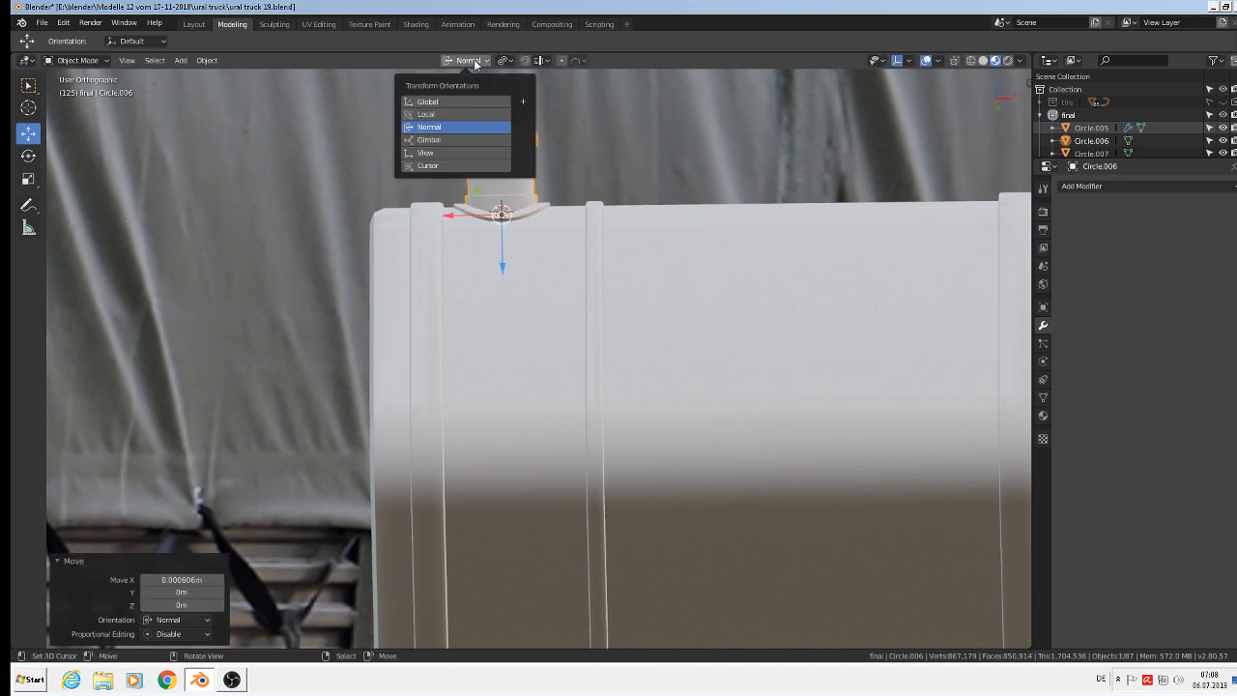
click(451, 102)
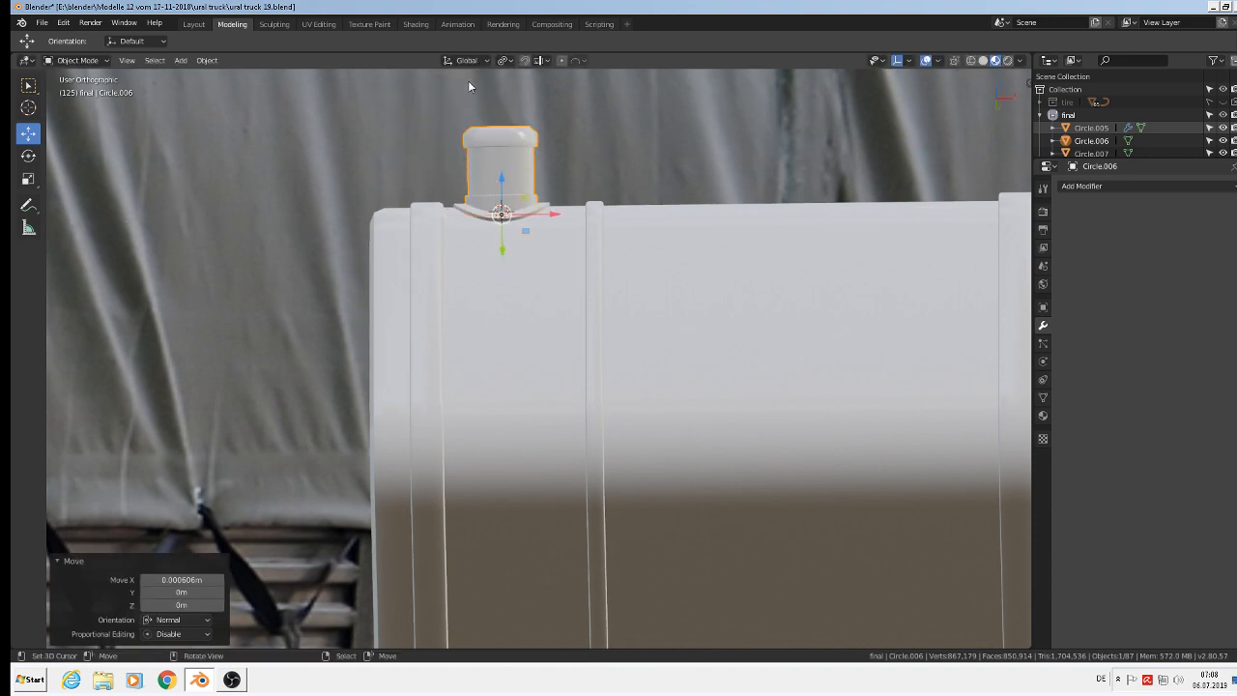
scroll(469, 87, down, 5)
middle_drag(580, 319, 788, 546)
scroll(571, 299, up, 3)
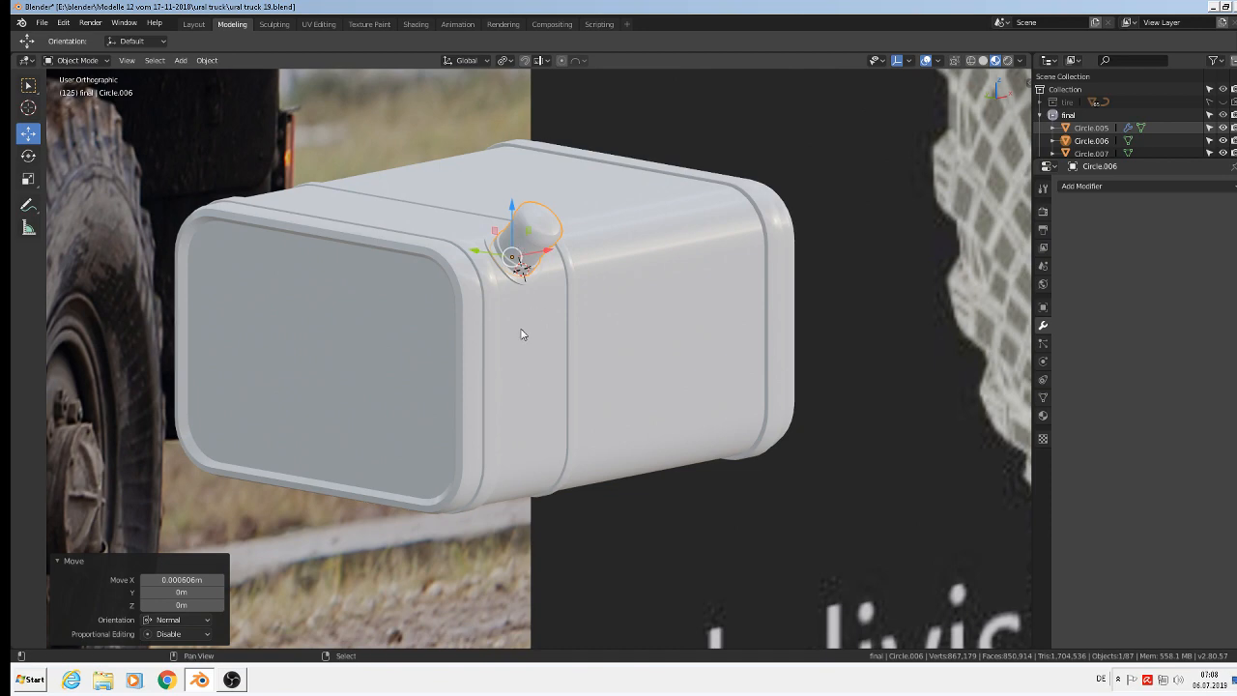
shift+click(521, 335)
click(207, 60)
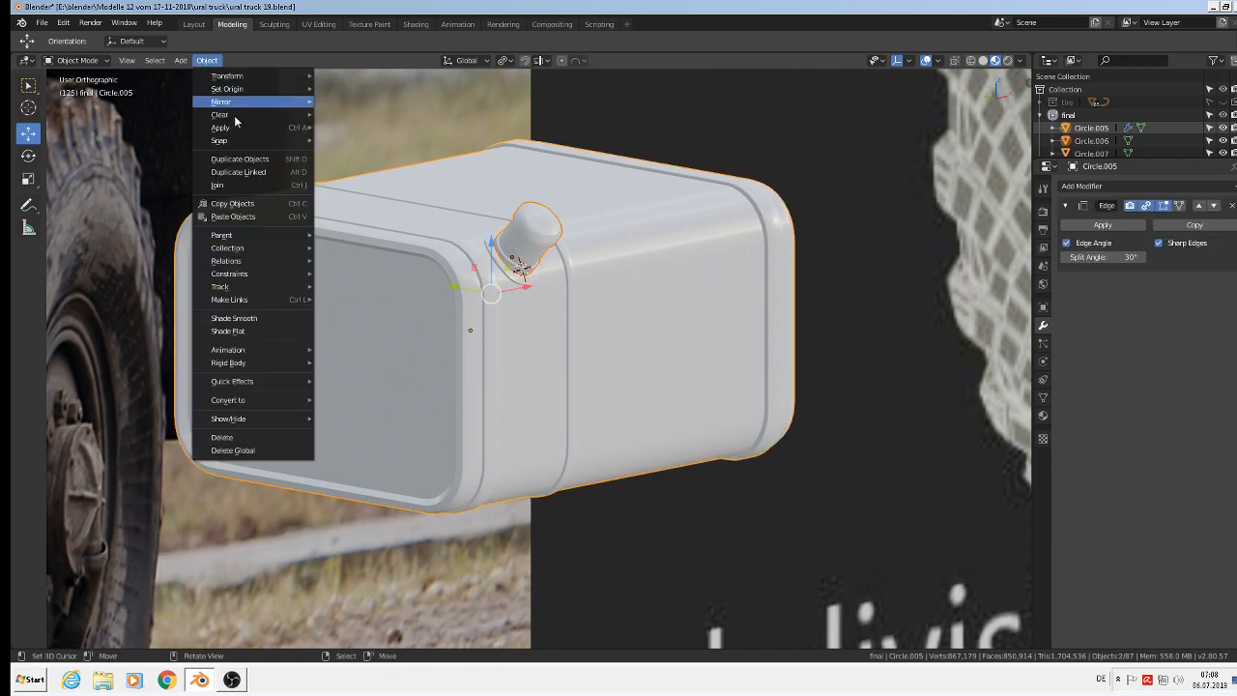
click(237, 188)
Select the two long frame beams and their cross member, and move them about 3.92 m along global Y to the tank.
scroll(454, 248, down, 8)
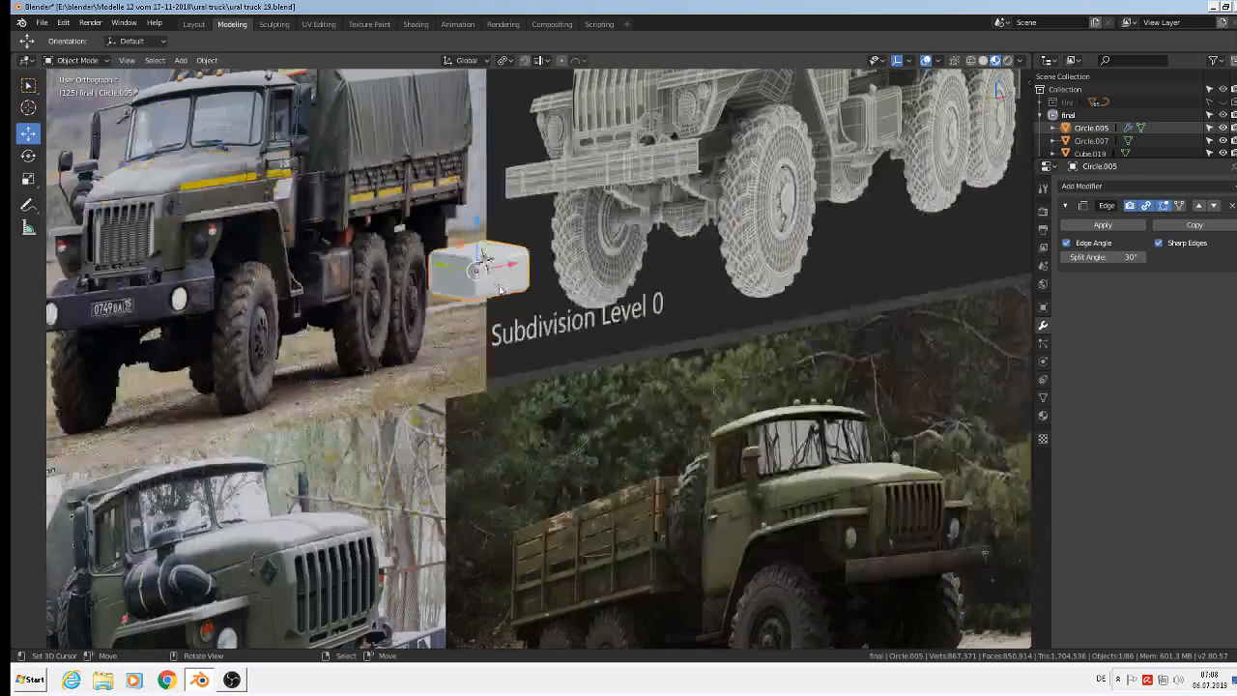
scroll(521, 309, up, 8)
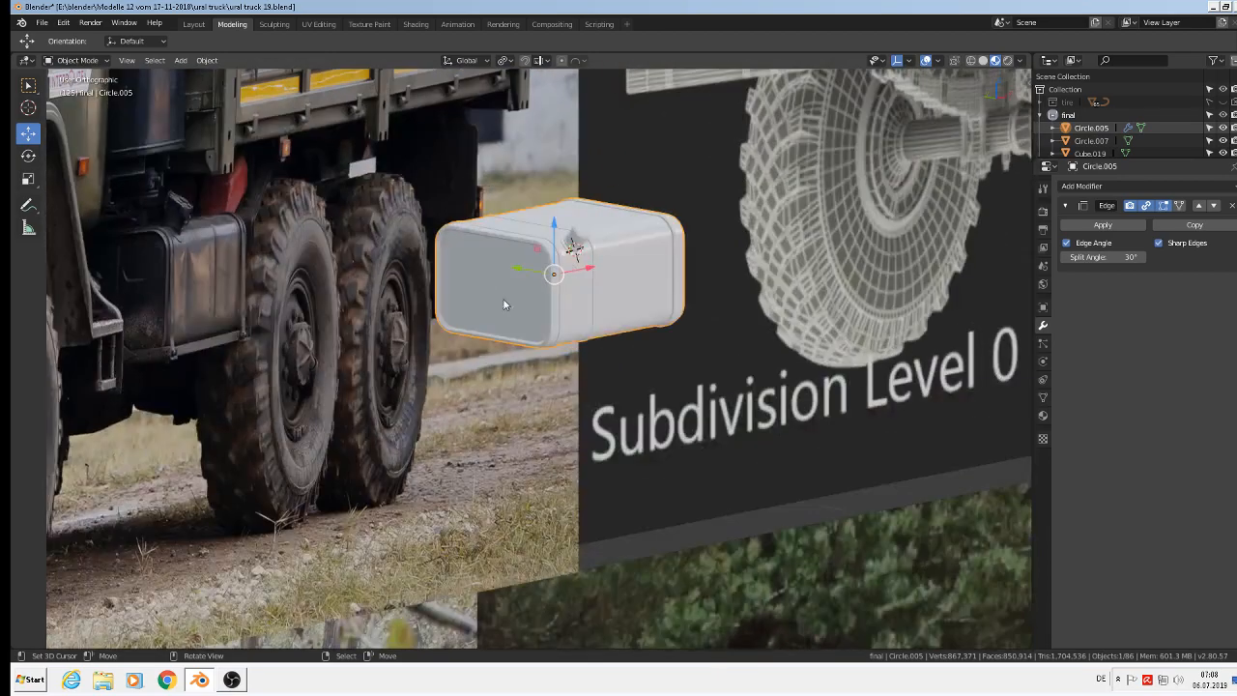
scroll(534, 289, down, 8)
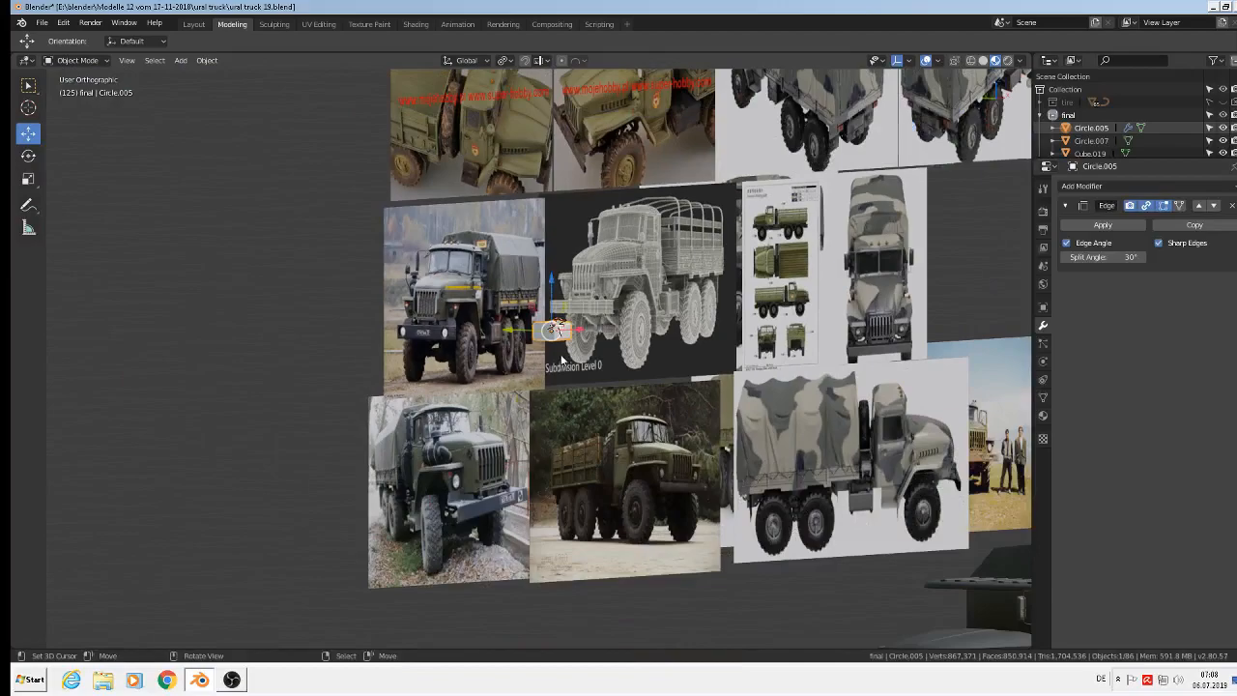
middle_drag(561, 360, 519, 382)
click(901, 549)
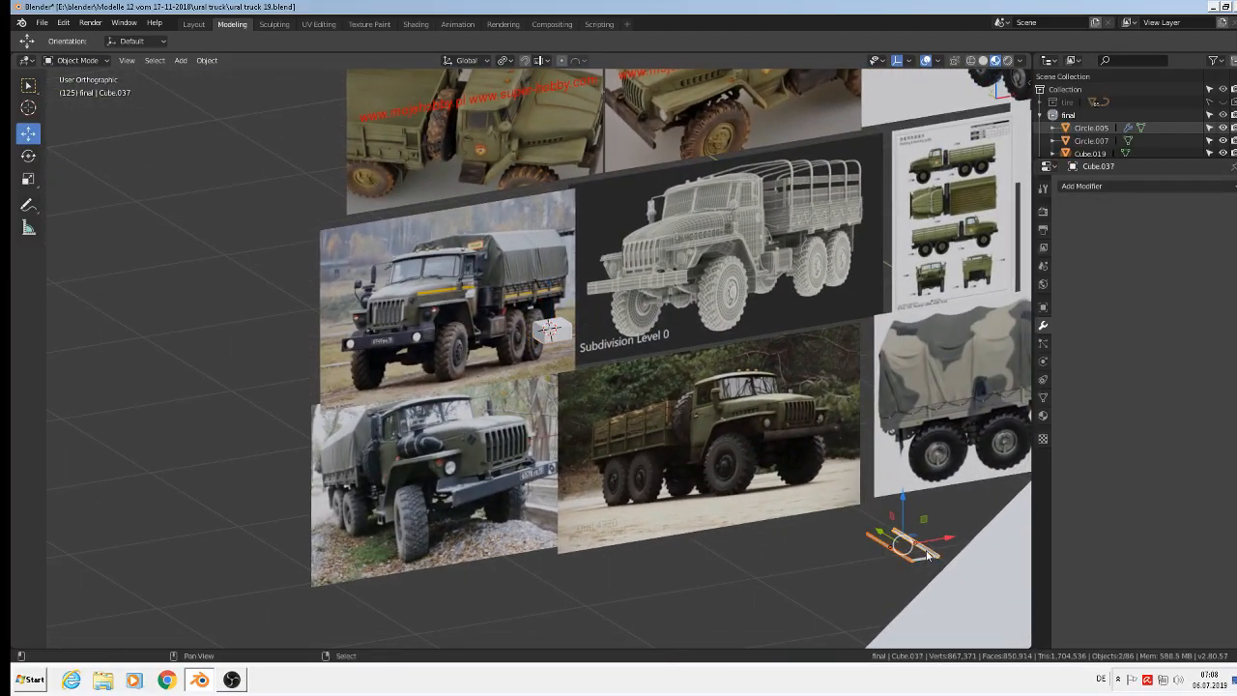
drag(901, 547, 548, 364)
scroll(580, 377, up, 4)
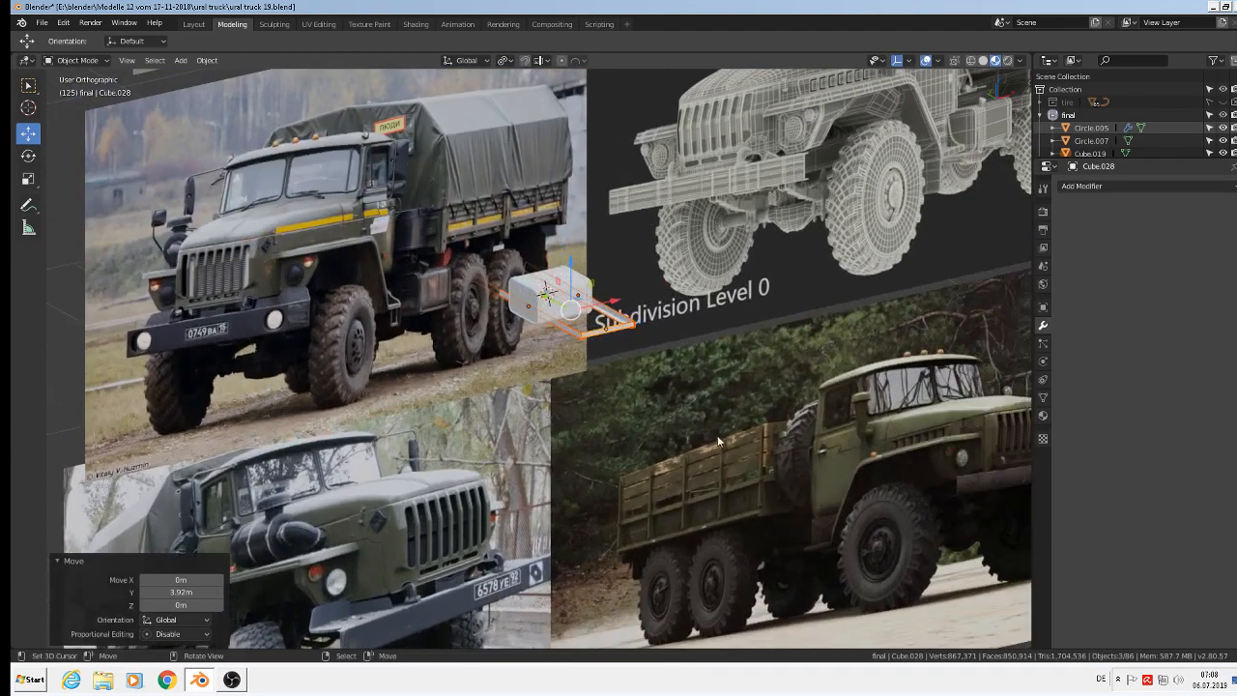
scroll(717, 435, up, 10)
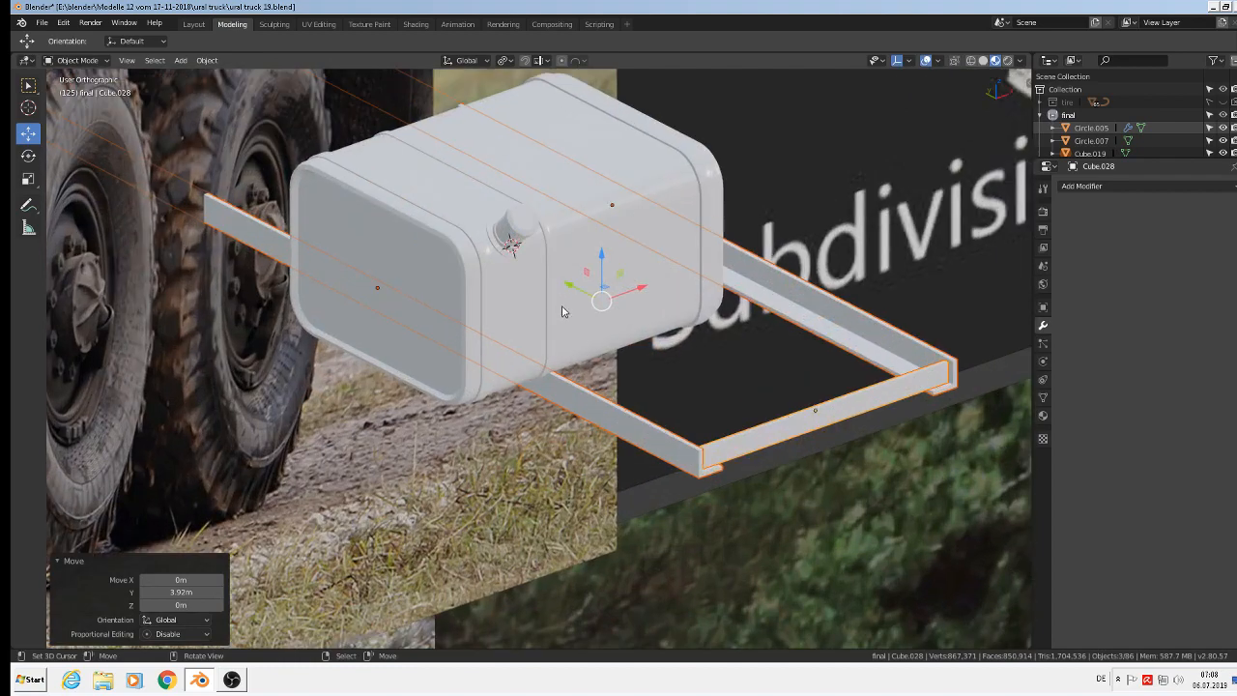
scroll(563, 310, down, 3)
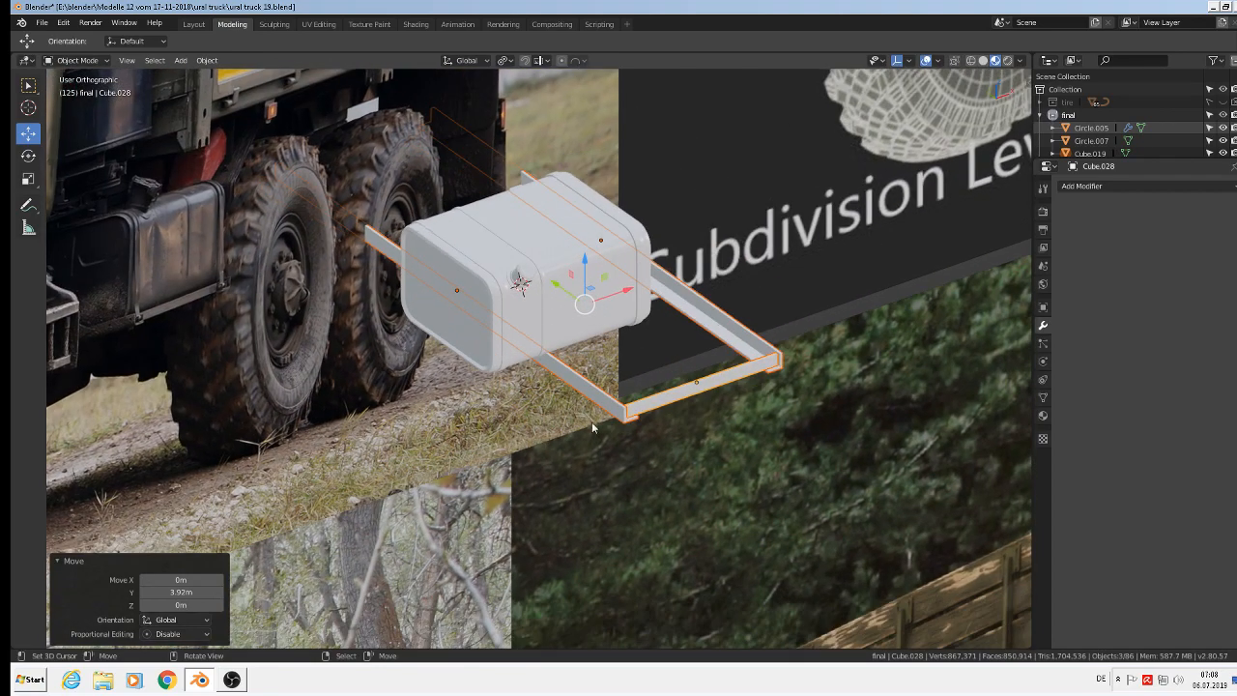
In the top view, move the long frame beam crossing the tank about -0.07 m along X to the tank's filler-neck end.
key(KP_7)
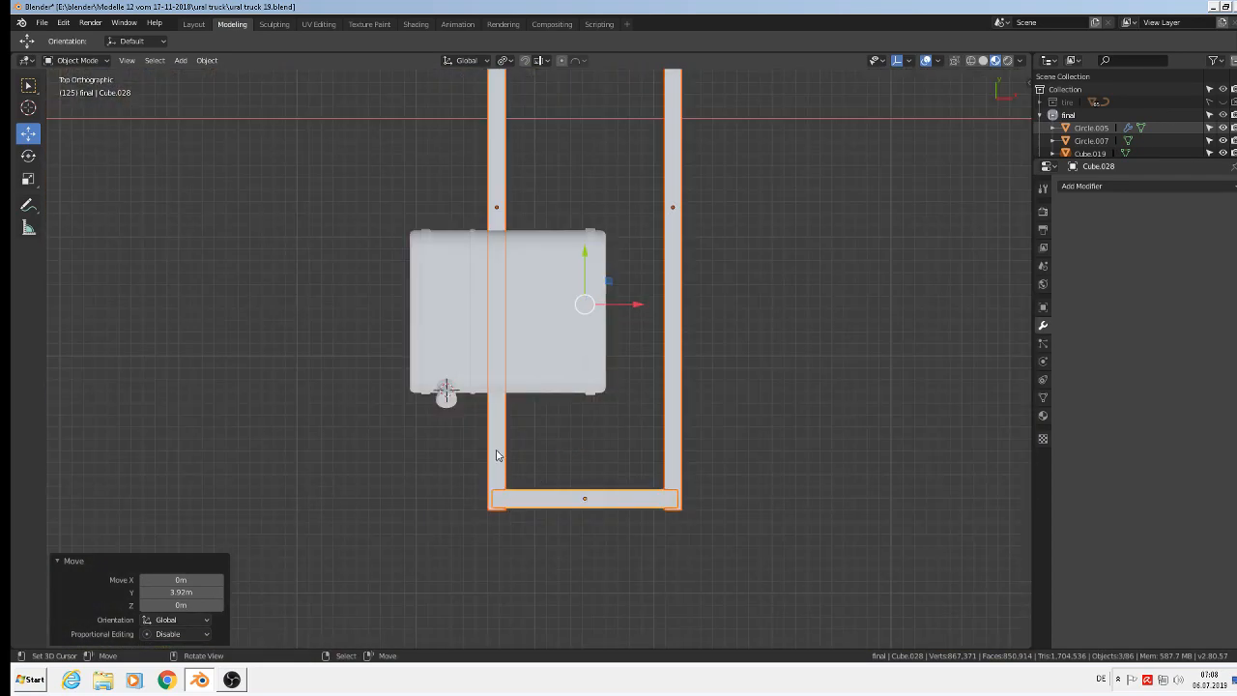
click(499, 454)
drag(544, 210, 460, 209)
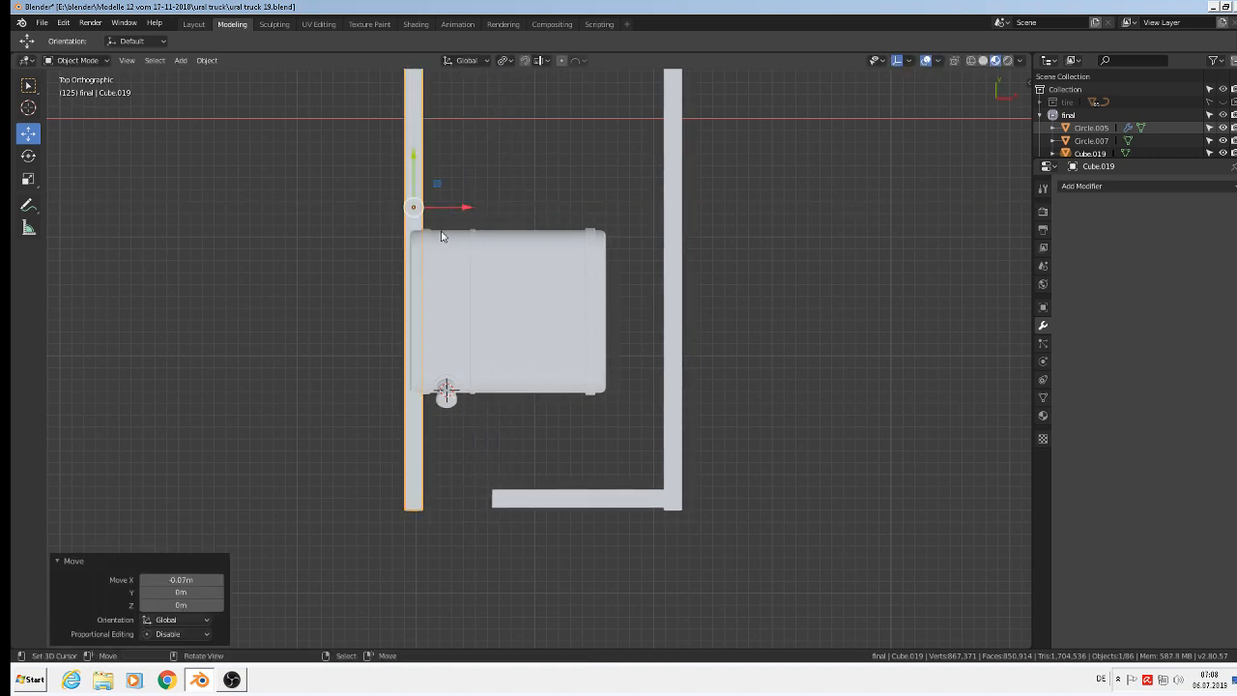
Move the filler-neck-end beam about 0.0977 m along Y, and move the other long beam along Y and X to the tank's opposite end.
drag(410, 162, 434, 622)
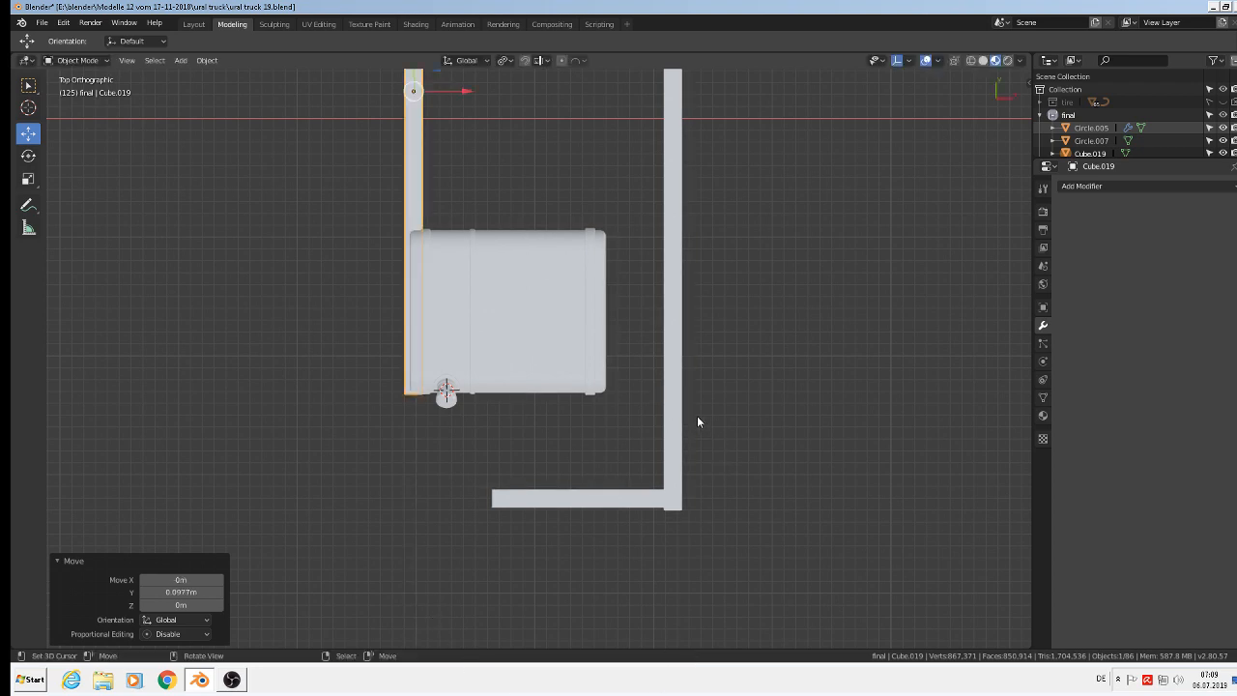
click(681, 397)
drag(672, 165, 681, 630)
drag(724, 101, 601, 74)
Move the cross member about -0.0657 m in X and 0.0955 m in Y to bridge the beam ends, and raise it 0.012 m.
click(558, 493)
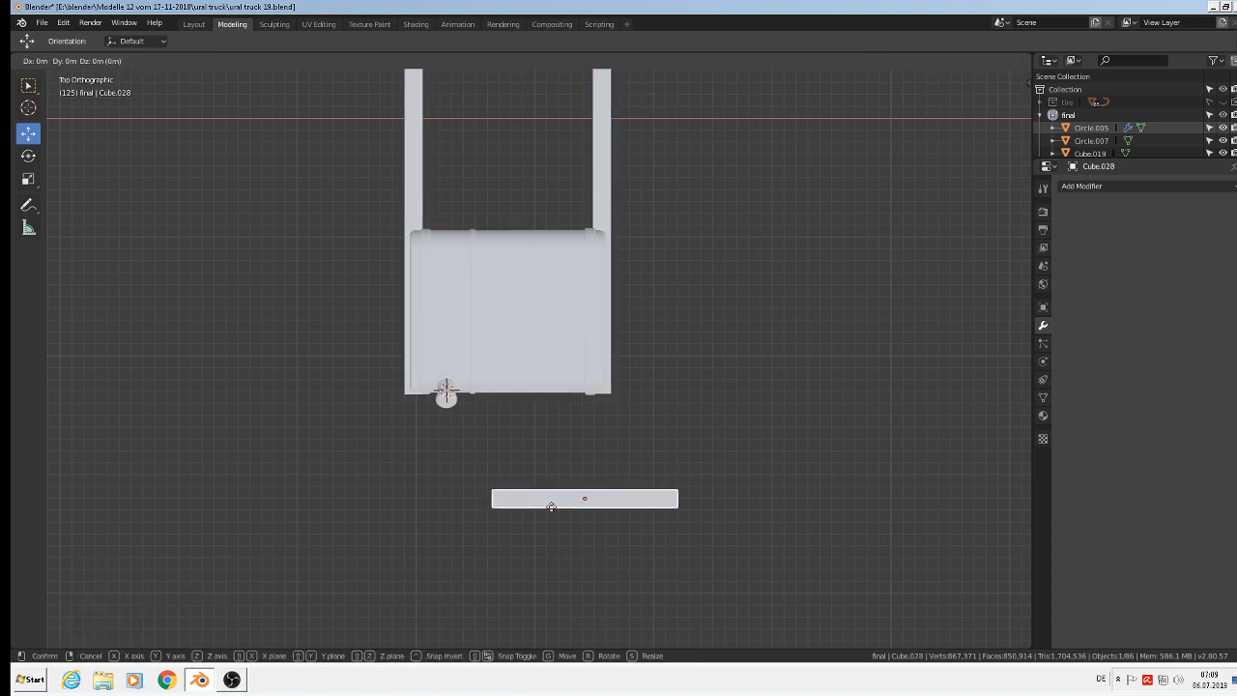
key(g)
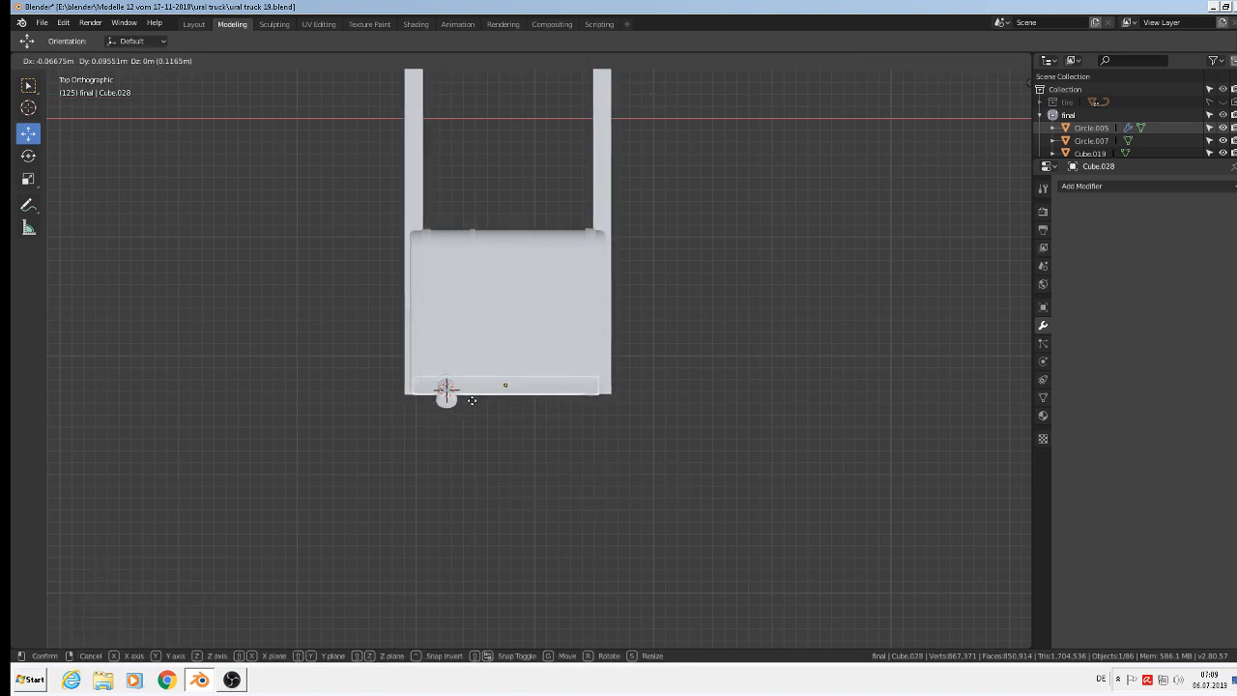
click(470, 401)
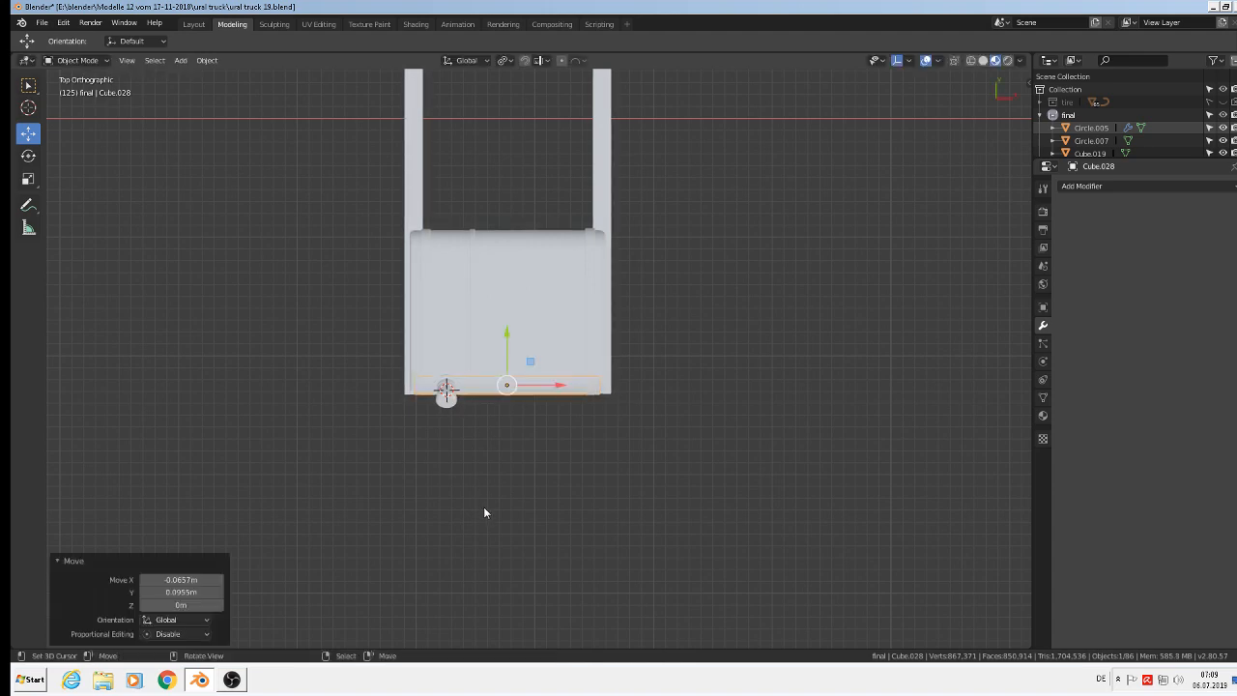
middle_drag(486, 511, 530, 294)
scroll(466, 323, up, 5)
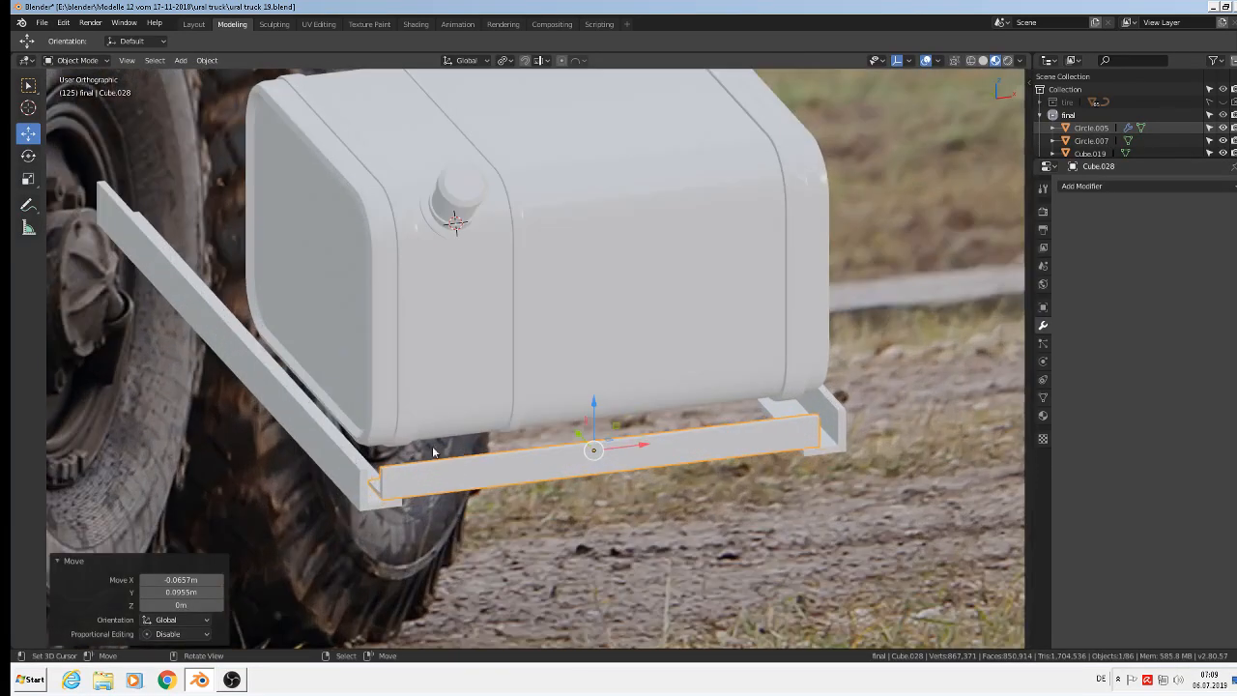
middle_drag(432, 448, 398, 406)
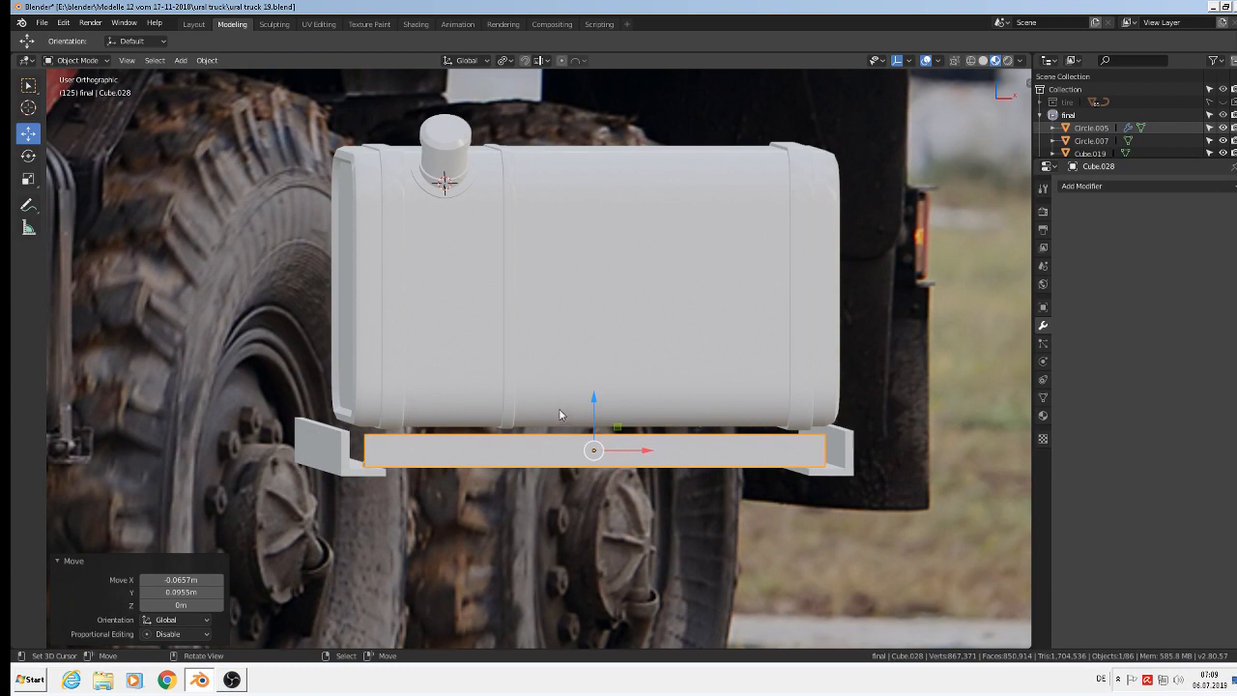
drag(594, 410, 580, 367)
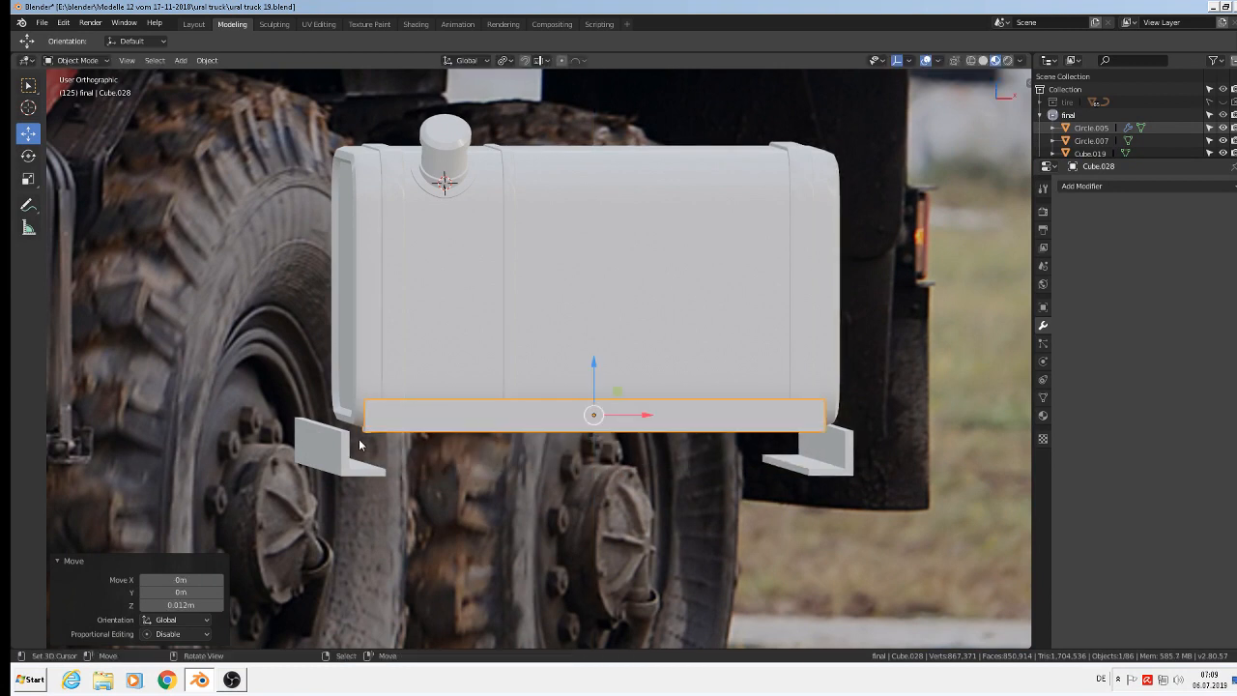
Raise the long beam at the tank's filler-neck end about 0.0118 m and nudge it slightly along X.
click(335, 435)
drag(321, 388, 321, 356)
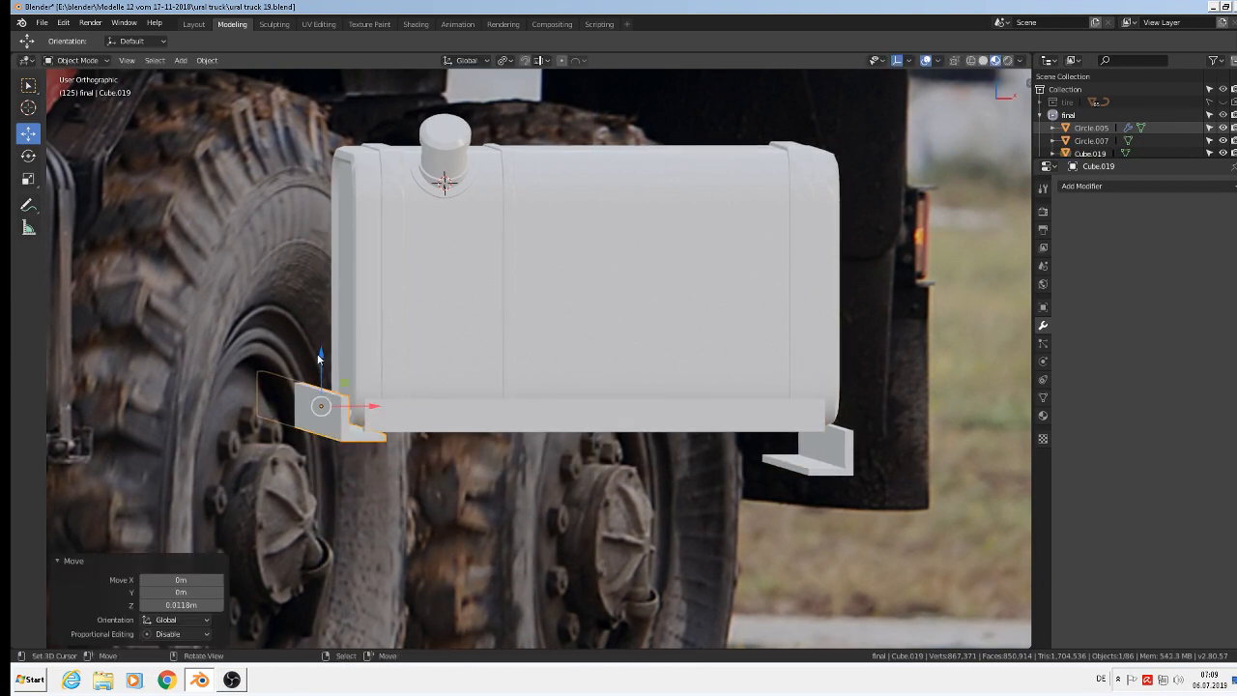
mouse_move(323, 384)
middle_down()
mouse_move(270, 407)
mouse_move(318, 373)
mouse_move(312, 387)
mouse_move(325, 374)
mouse_move(345, 386)
middle_up()
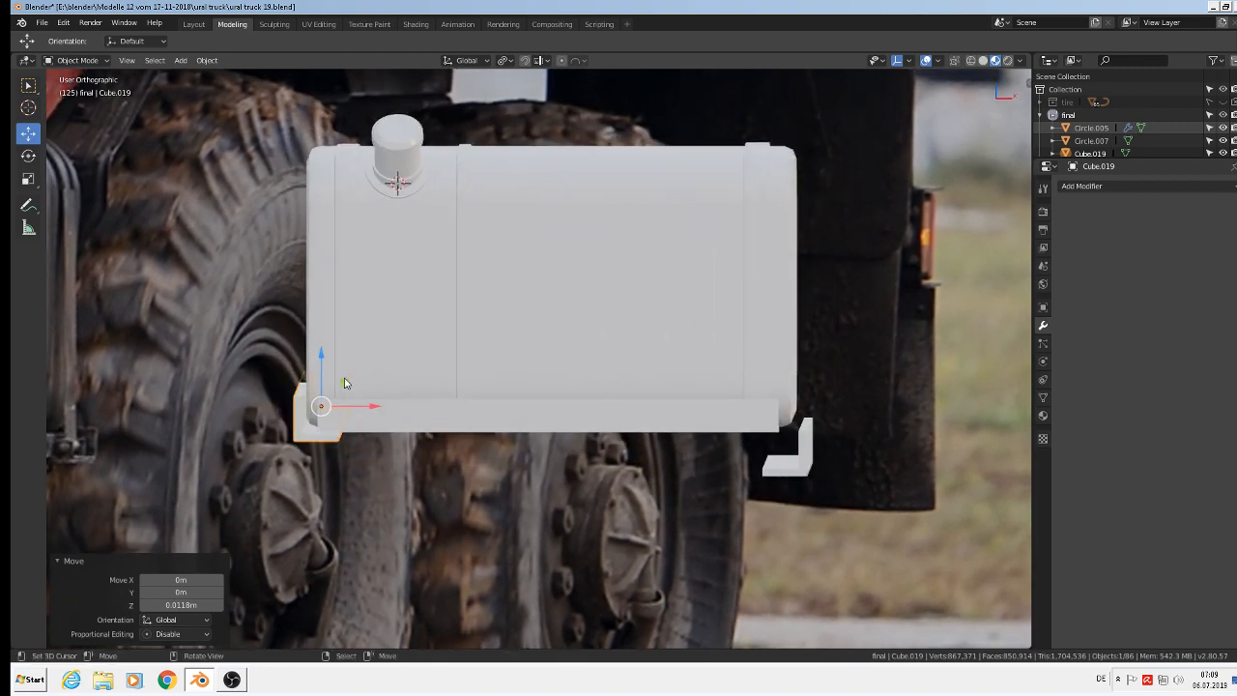
drag(356, 406, 364, 406)
mouse_move(364, 406)
middle_down()
mouse_move(376, 389)
mouse_move(366, 400)
middle_up()
Raise the long beam at the tank's opposite end about 0.0155 m and shift it about -0.00131 m along X.
click(809, 408)
drag(790, 388, 782, 345)
middle_drag(781, 356, 888, 396)
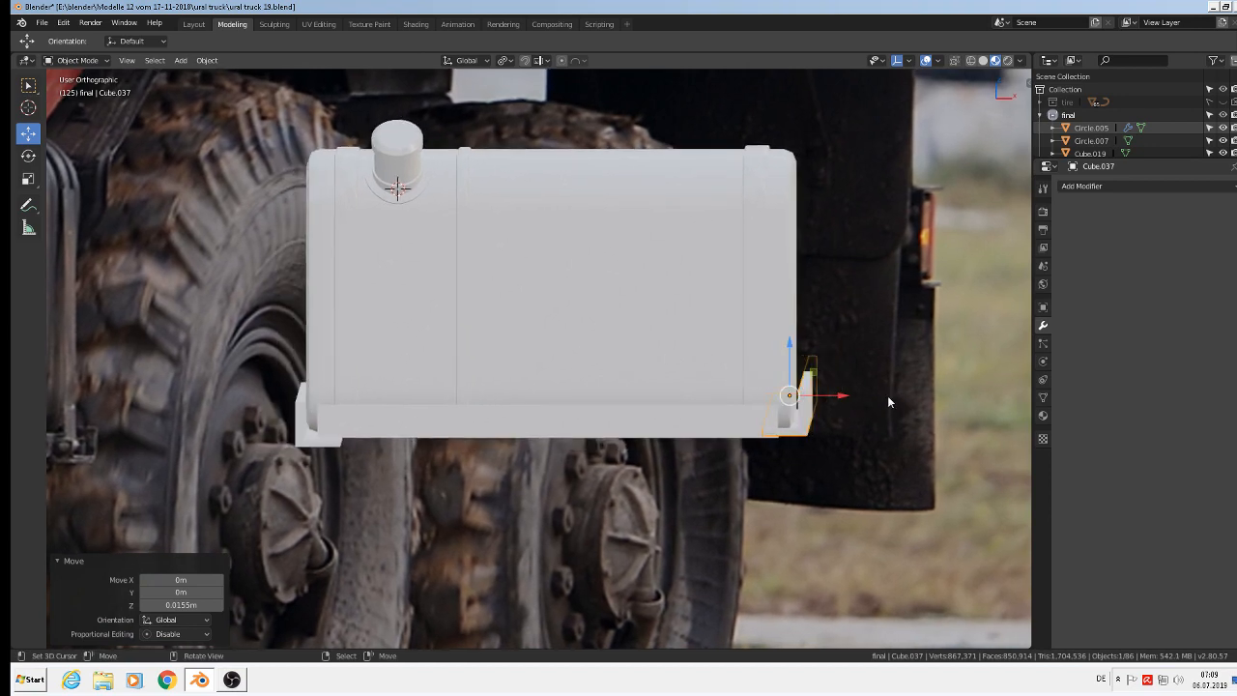
drag(844, 406, 839, 405)
Open the long beam opposite the filler neck for mesh editing in the top view.
middle_drag(839, 405, 724, 540)
scroll(724, 540, down, 8)
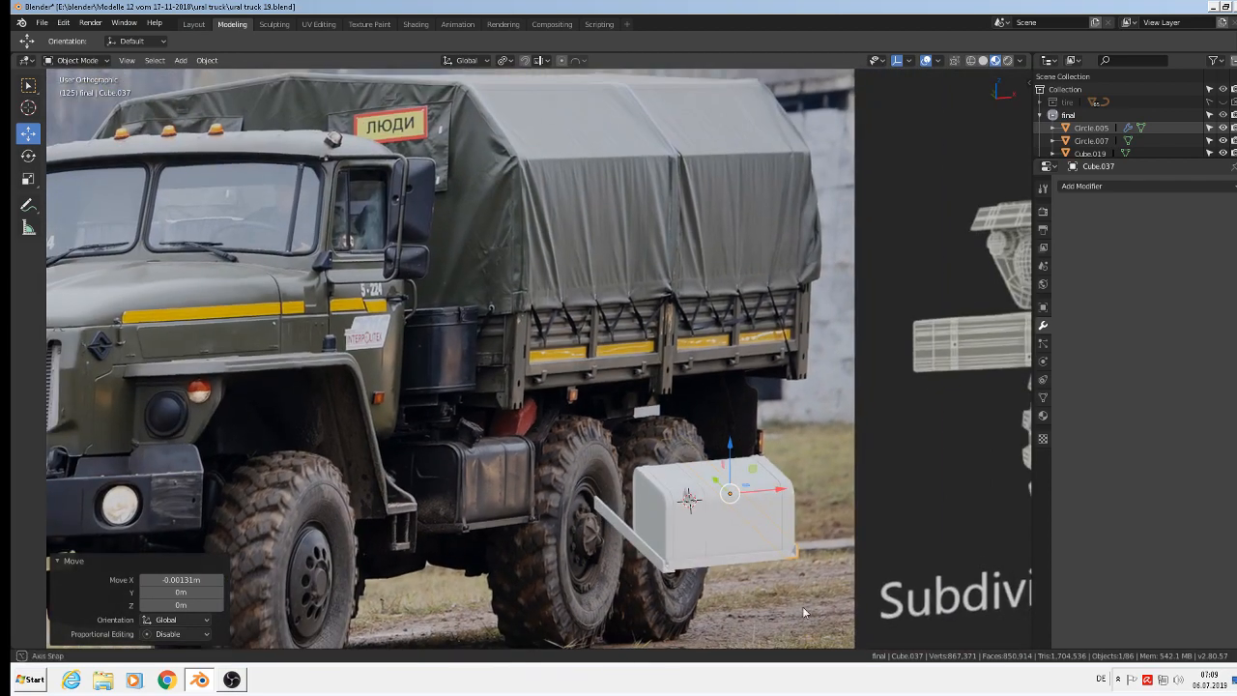
key(KP_7)
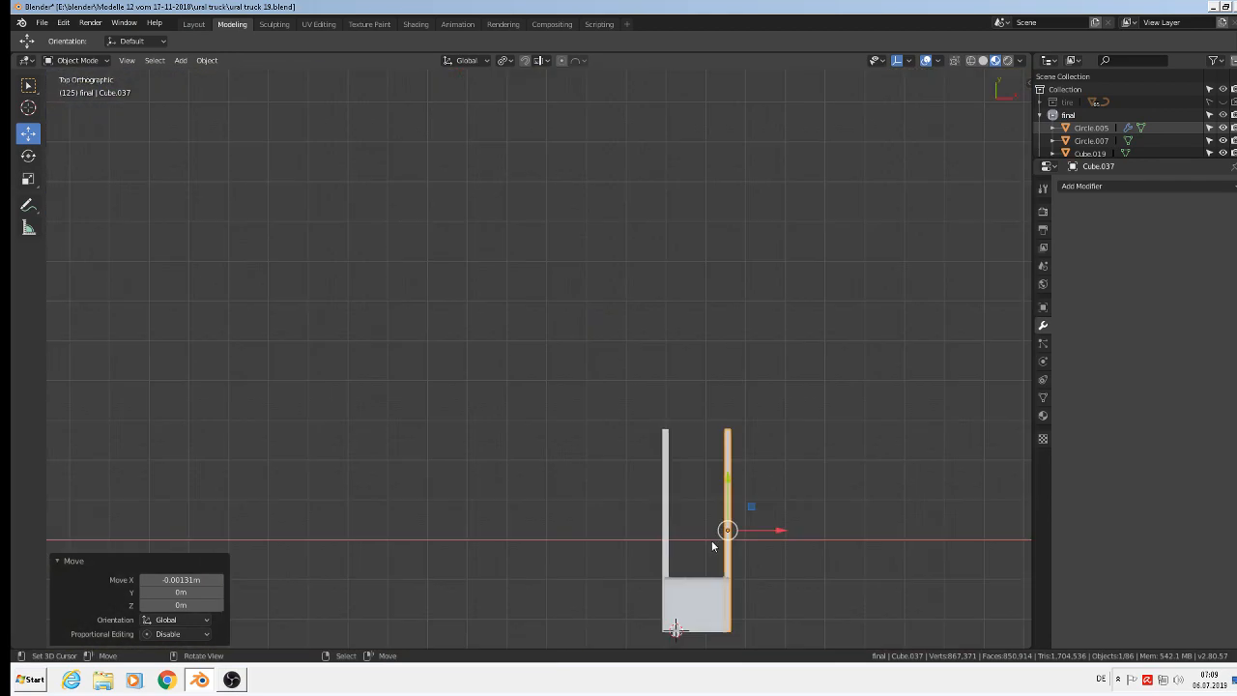
key(Tab)
scroll(730, 468, up, 4)
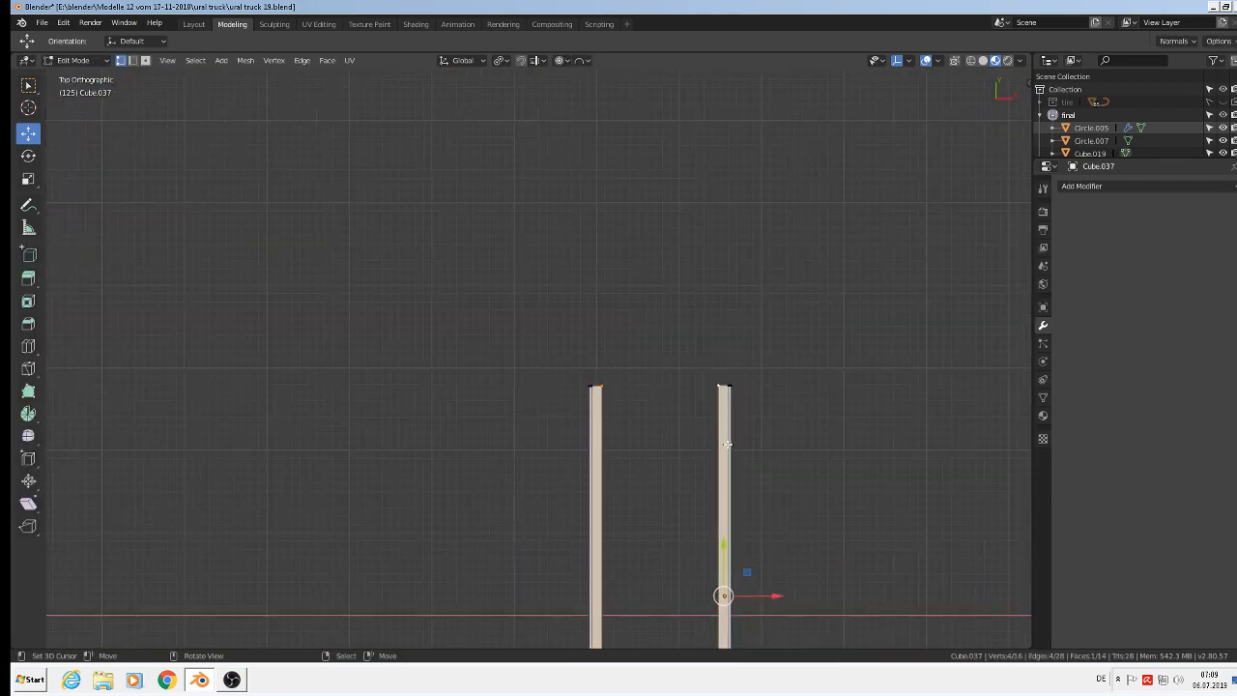
Try to shorten the beam by circle-selecting its far-end vertices and moving them about -0.0489 m along Y, and undo the move.
key(alt+a)
key(c)
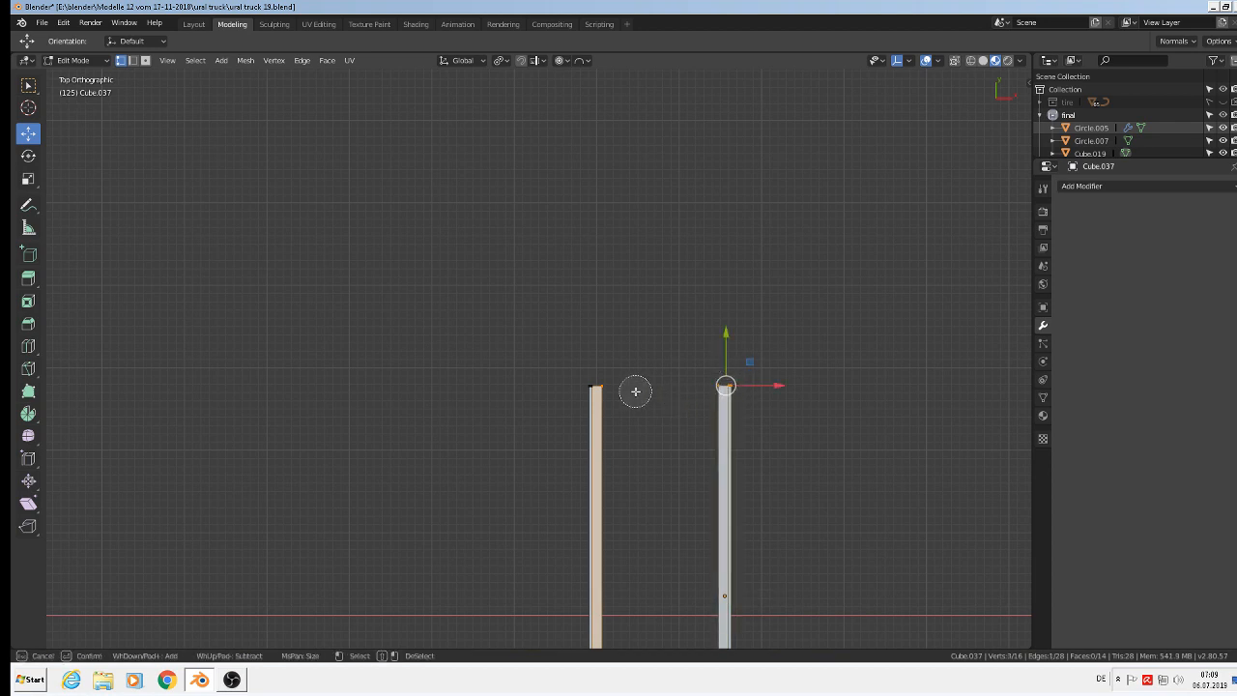
right_click(636, 390)
key(c)
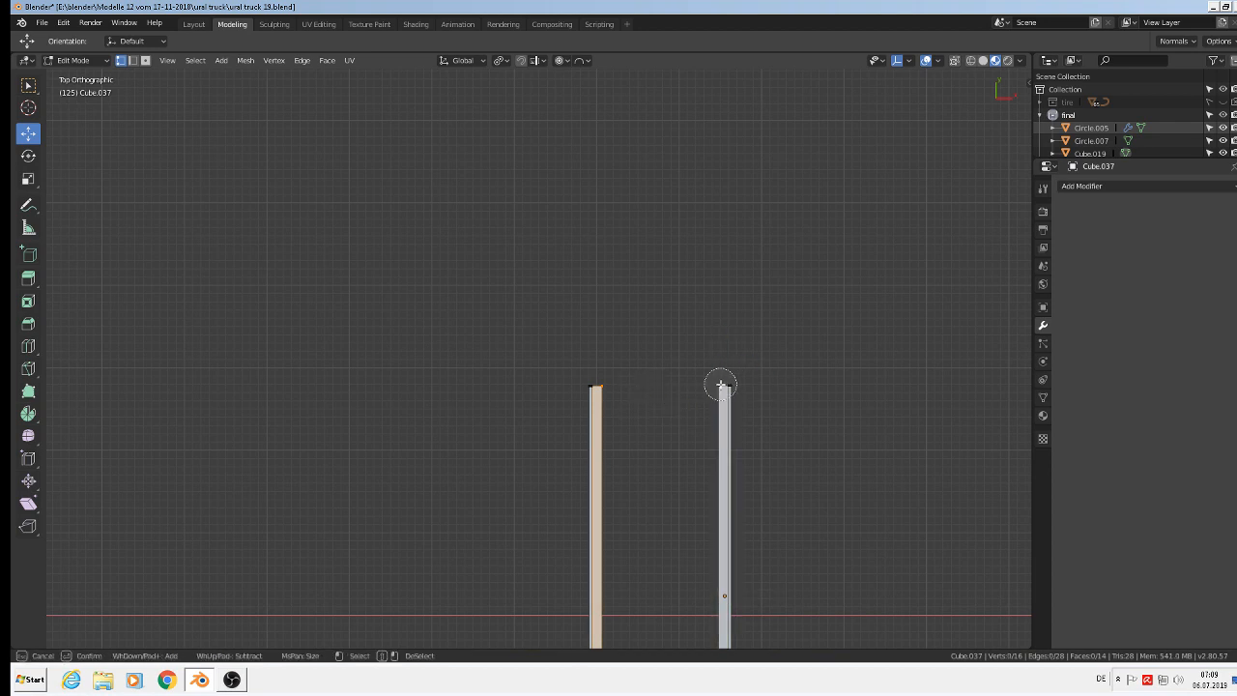
click(723, 389)
right_click(727, 388)
drag(729, 345, 730, 384)
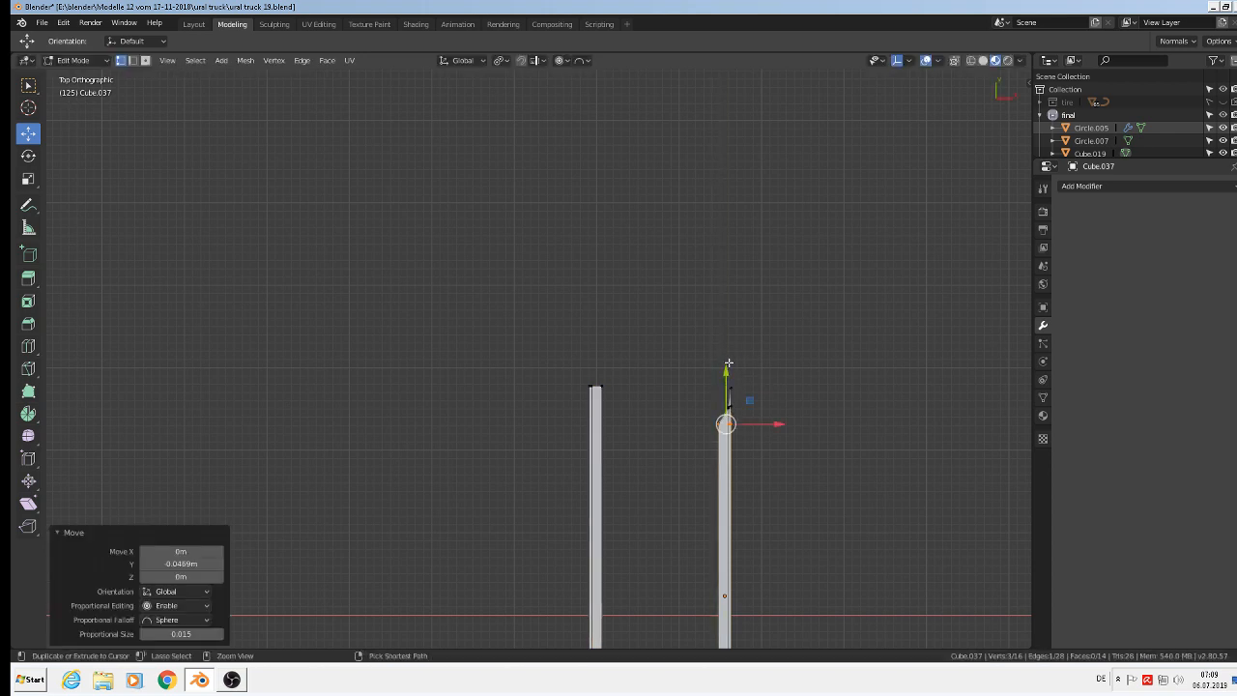
key(ctrl+z)
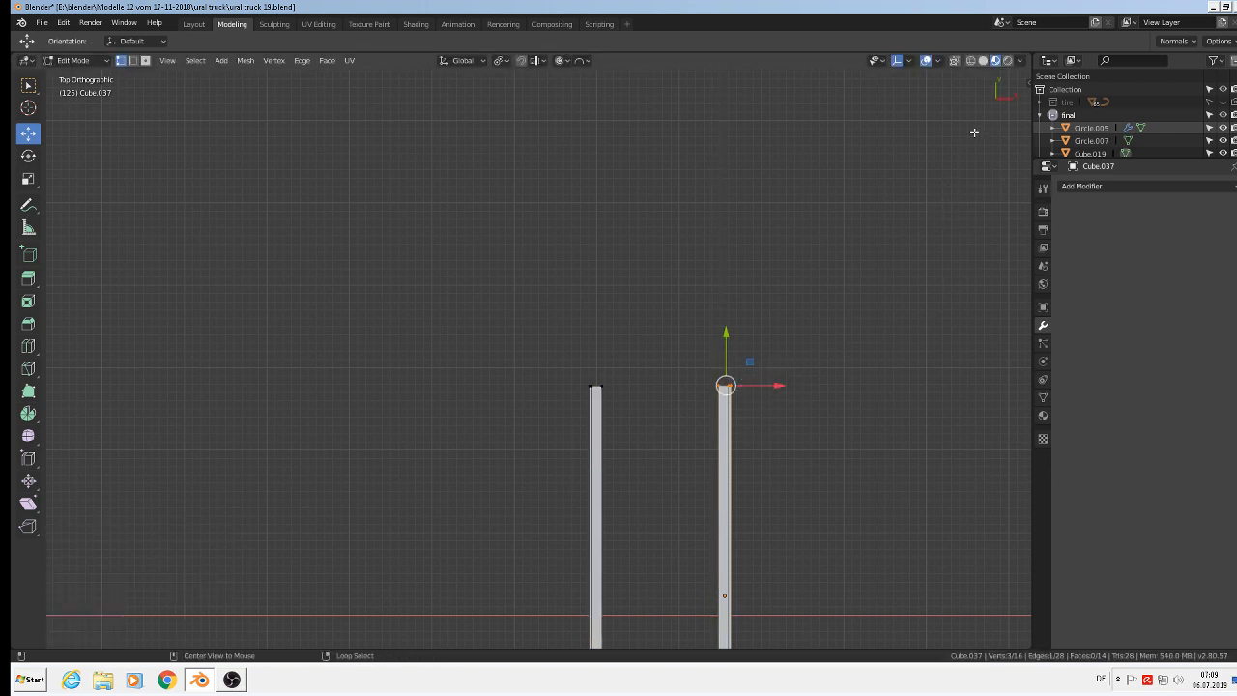
Enable X-ray, box-select all the far-end vertices, and move them about -0.371 m along Y to shorten the beam to the tank's depth.
click(955, 61)
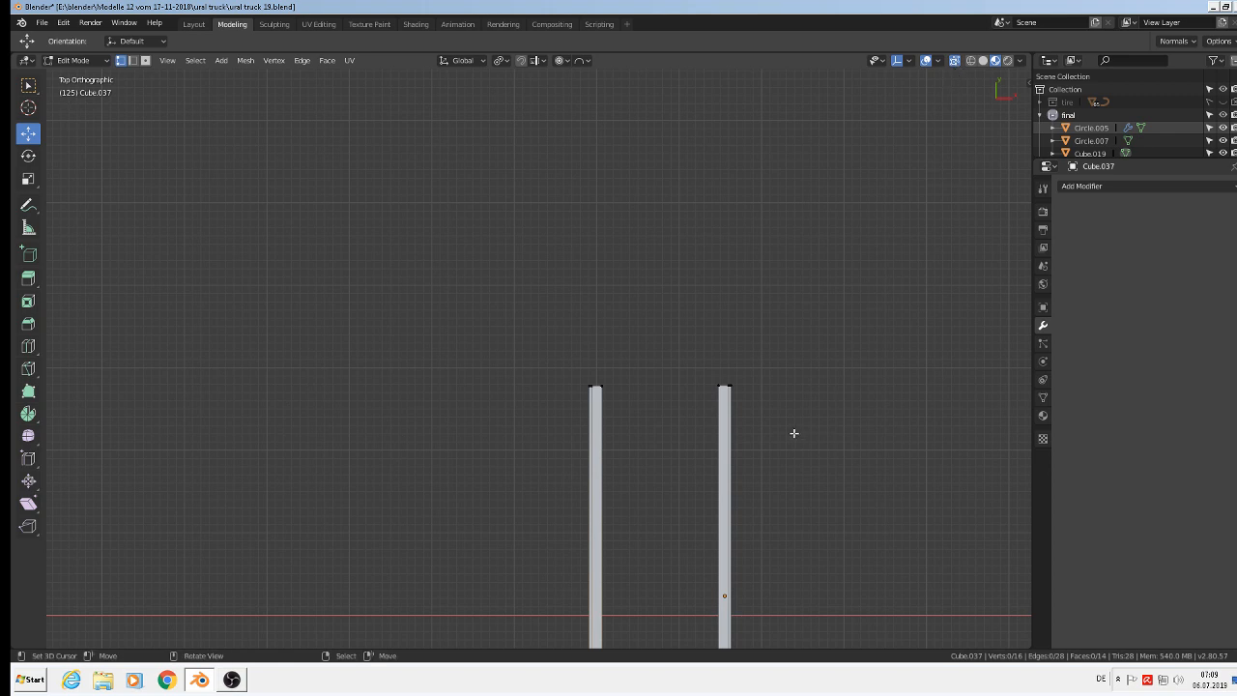
key(b)
drag(801, 442, 477, 339)
scroll(732, 422, down, 3)
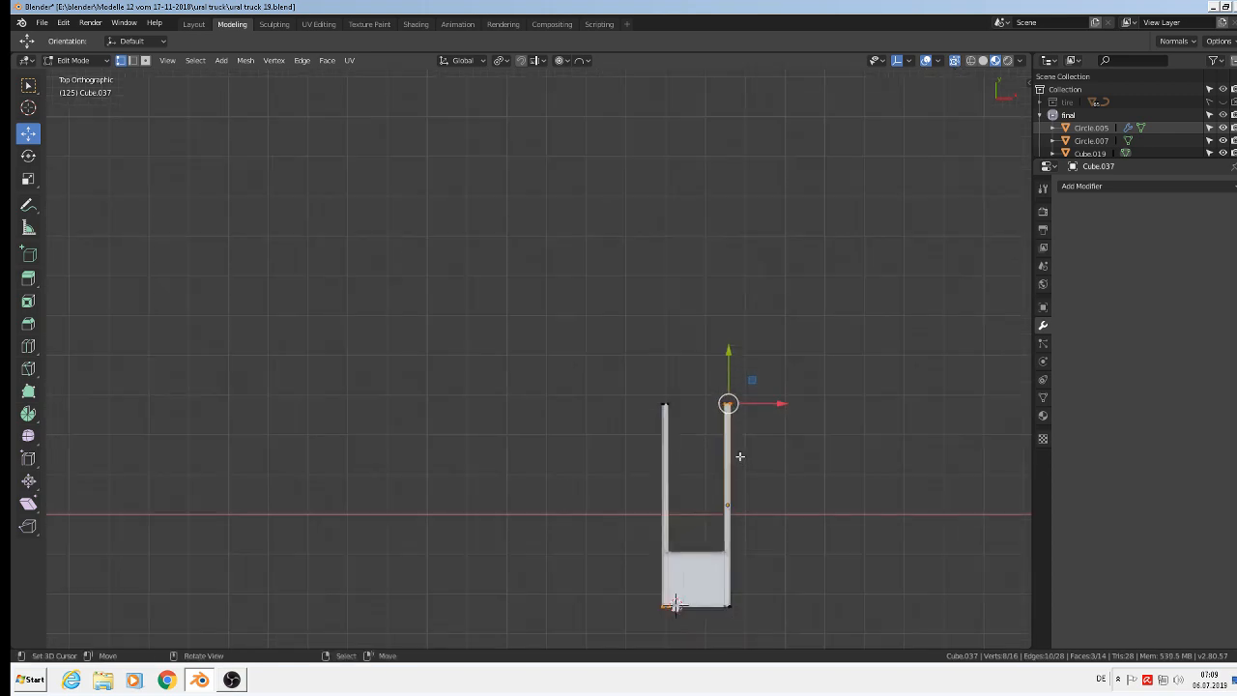
drag(727, 361, 722, 427)
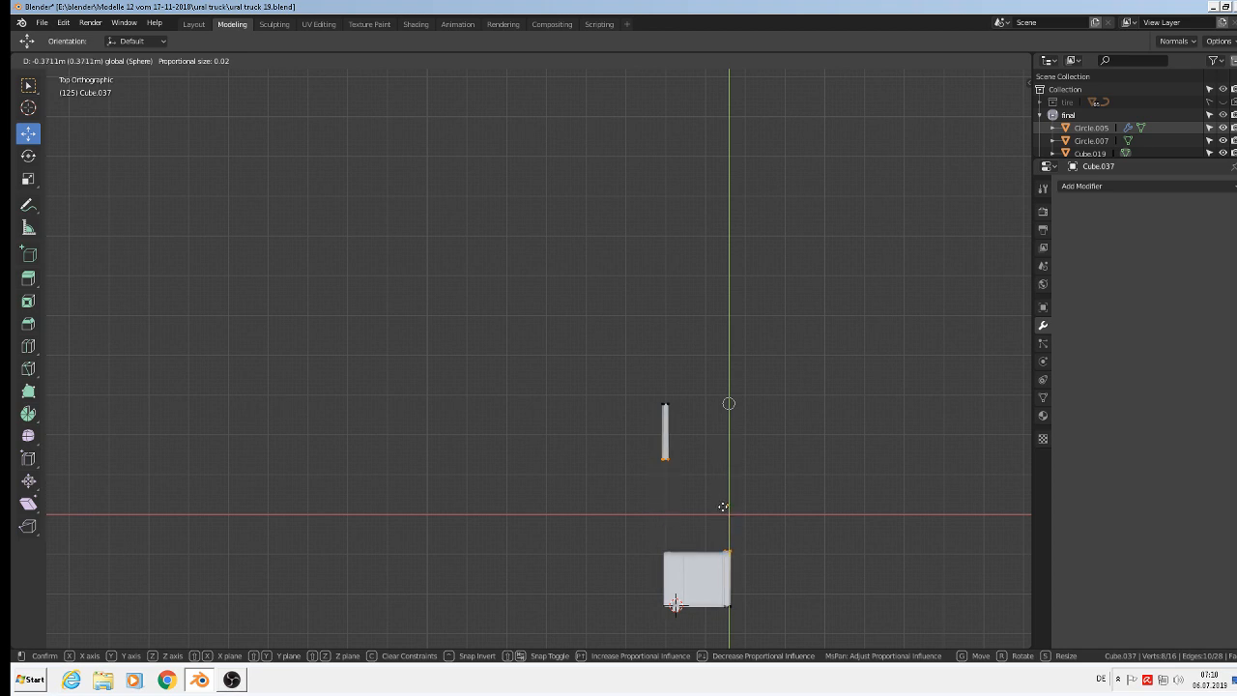
drag(723, 506, 723, 507)
key(Tab)
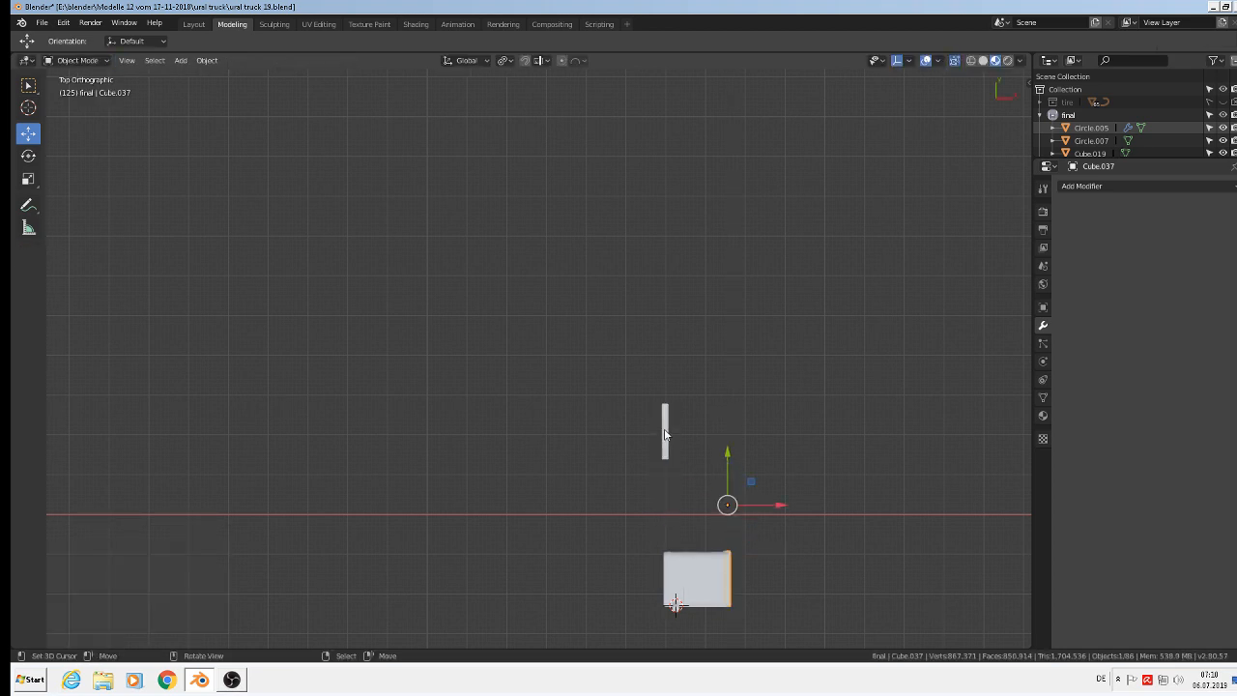
Move the shortened filler-neck-end beam about -0.369 m along global Y back beneath the tank.
click(665, 434)
drag(670, 466, 672, 596)
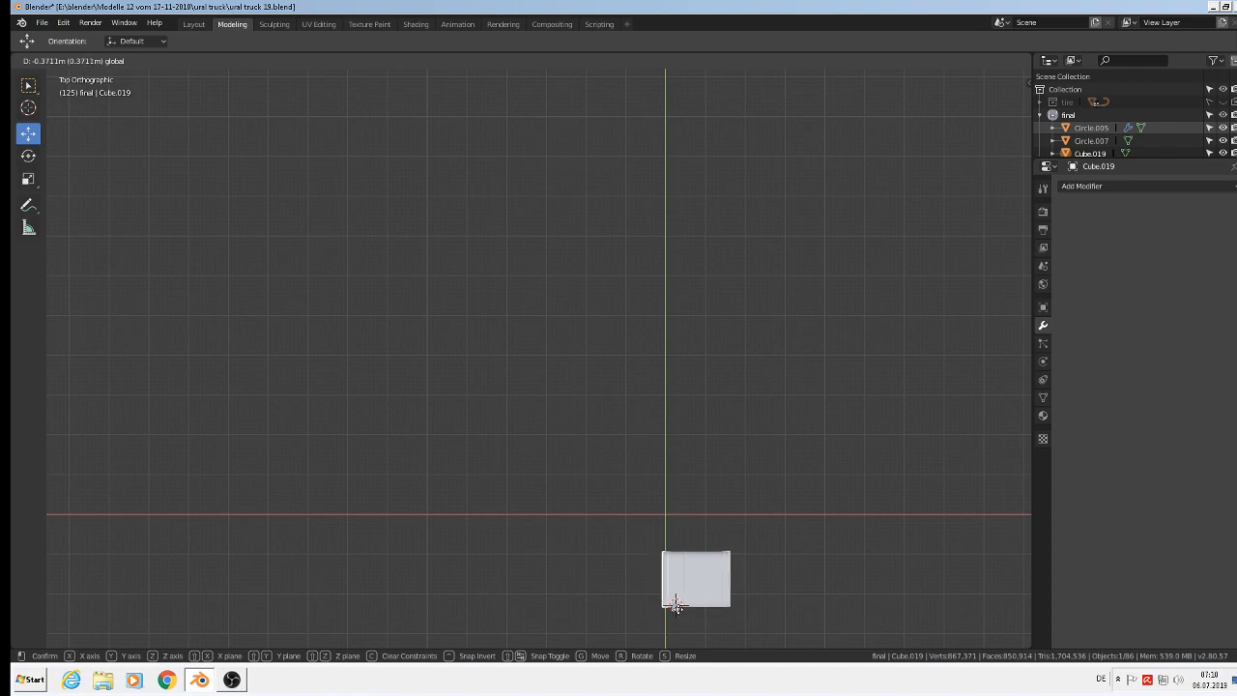
drag(672, 611, 672, 611)
Scale the cross member by about 1.059 along X so it spans between the two beams.
middle_drag(674, 615, 658, 337)
scroll(713, 551, up, 10)
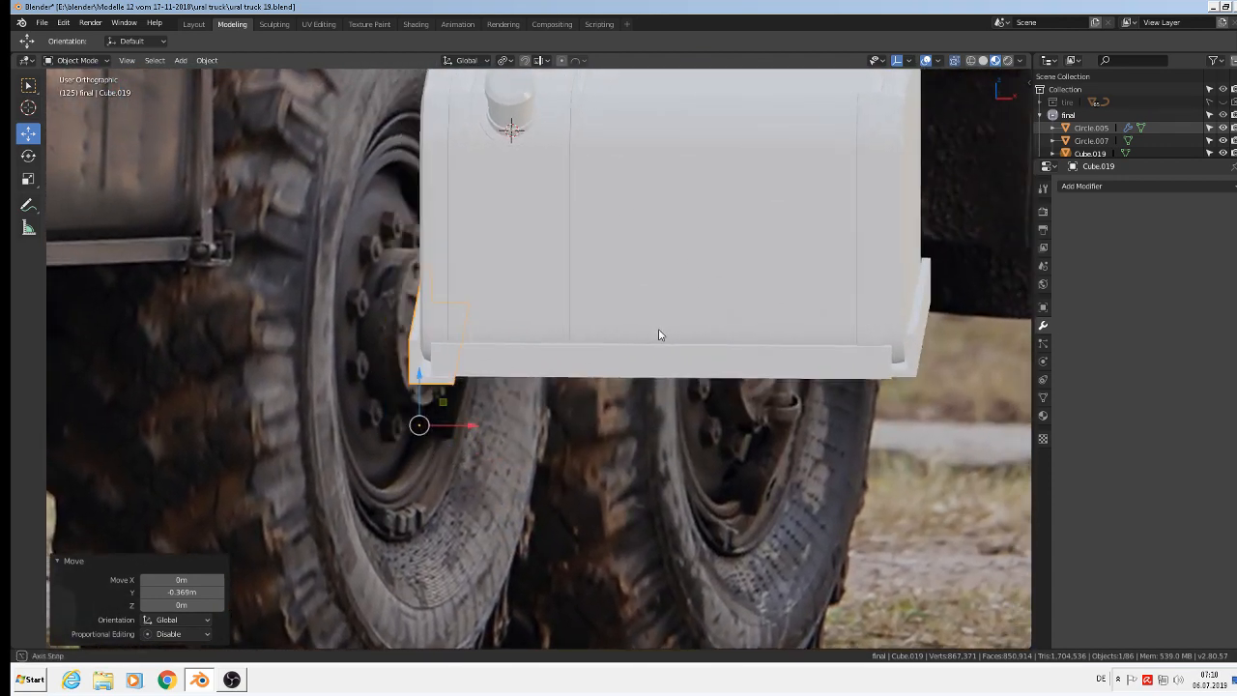
click(675, 385)
click(669, 379)
key(s)
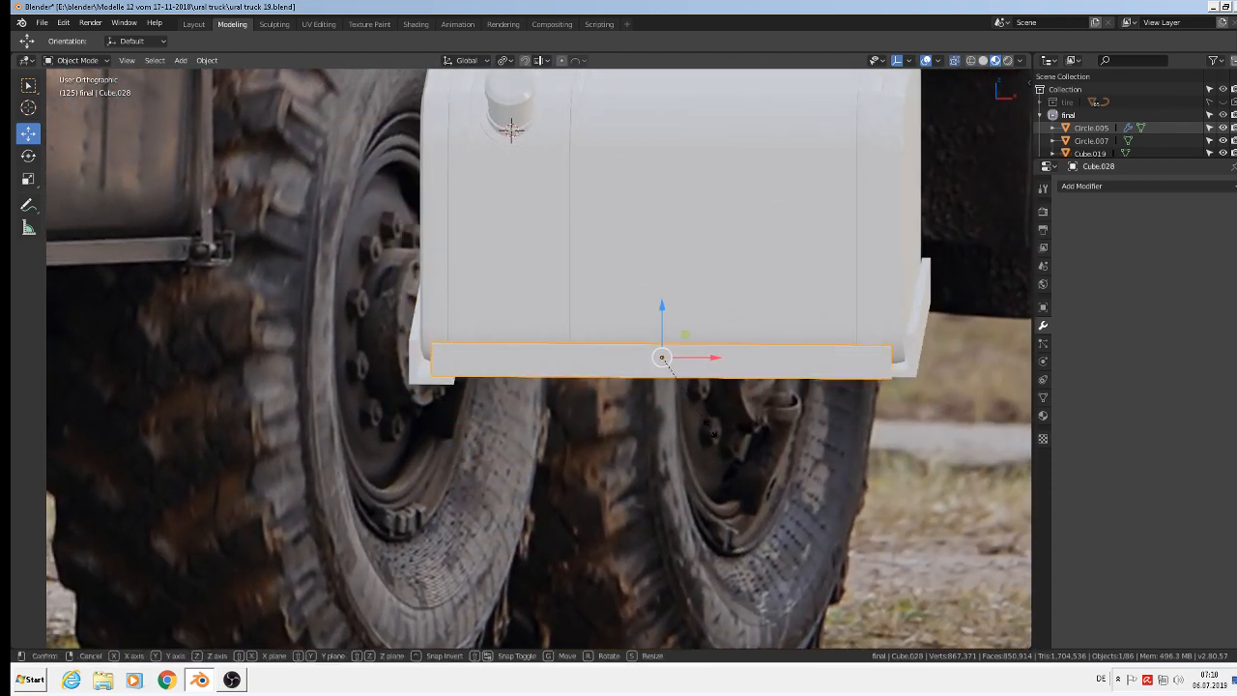
key(x)
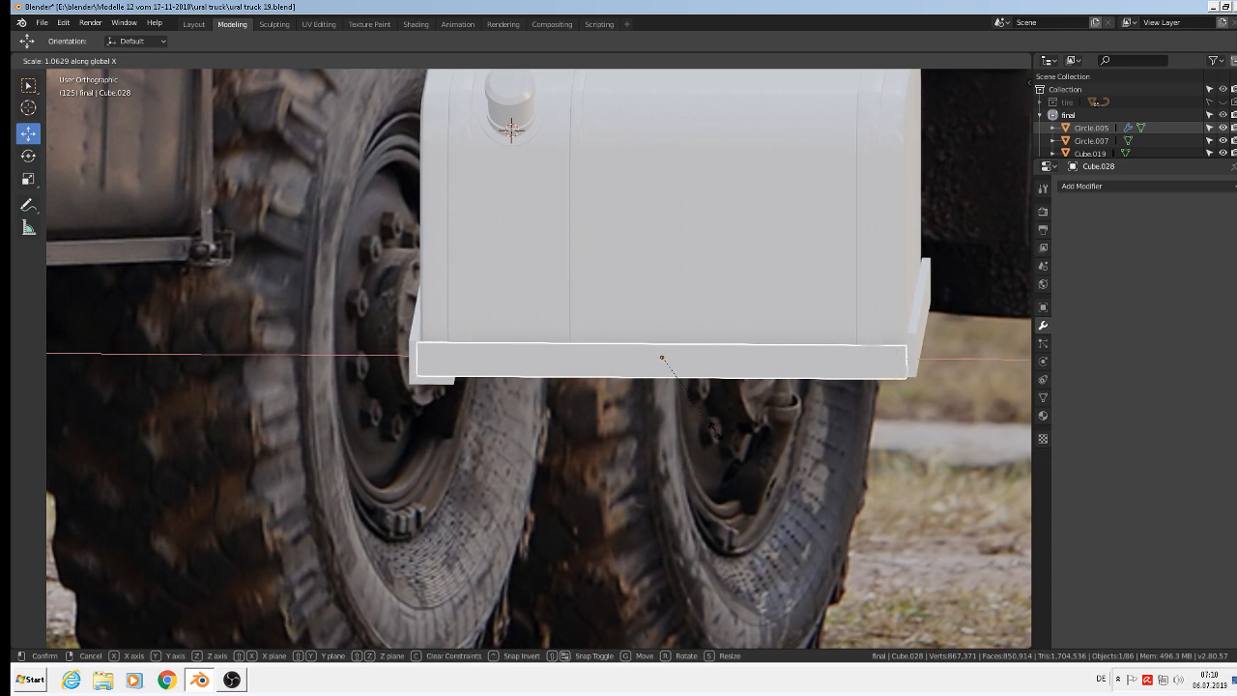
click(676, 377)
Join the cross member and both side beams with the tank body, keeping the tank as the active object.
middle_drag(653, 413, 728, 461)
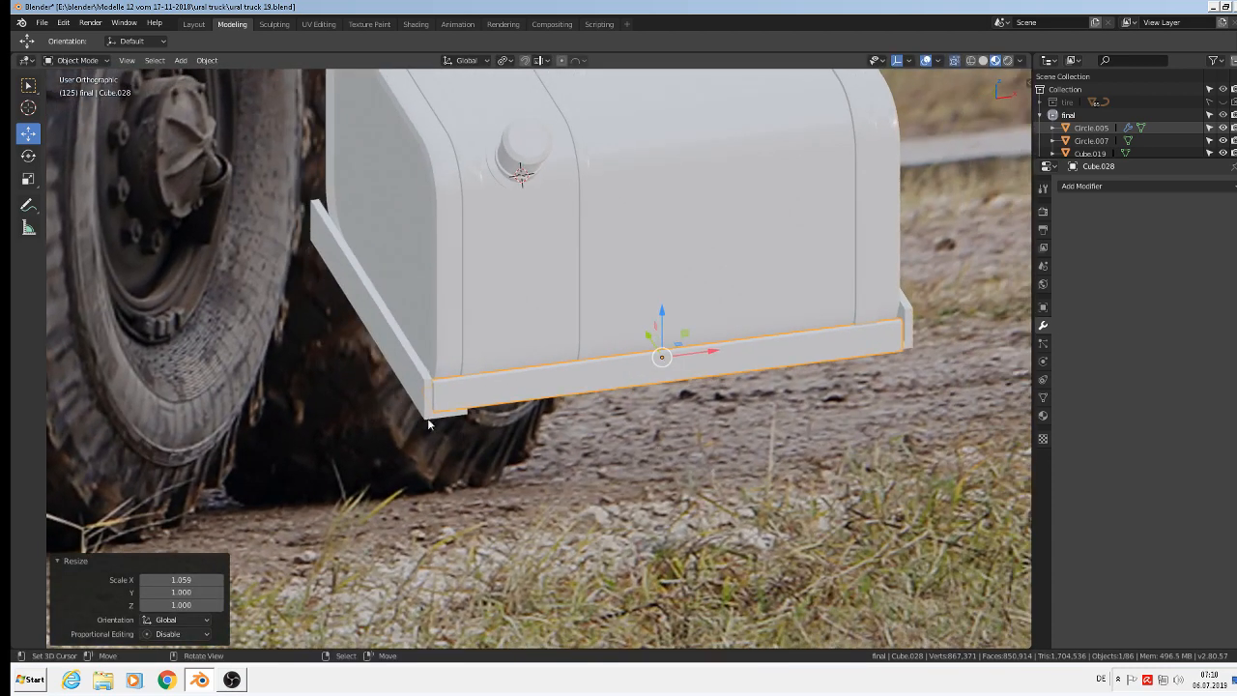
shift+click(414, 387)
shift+click(907, 317)
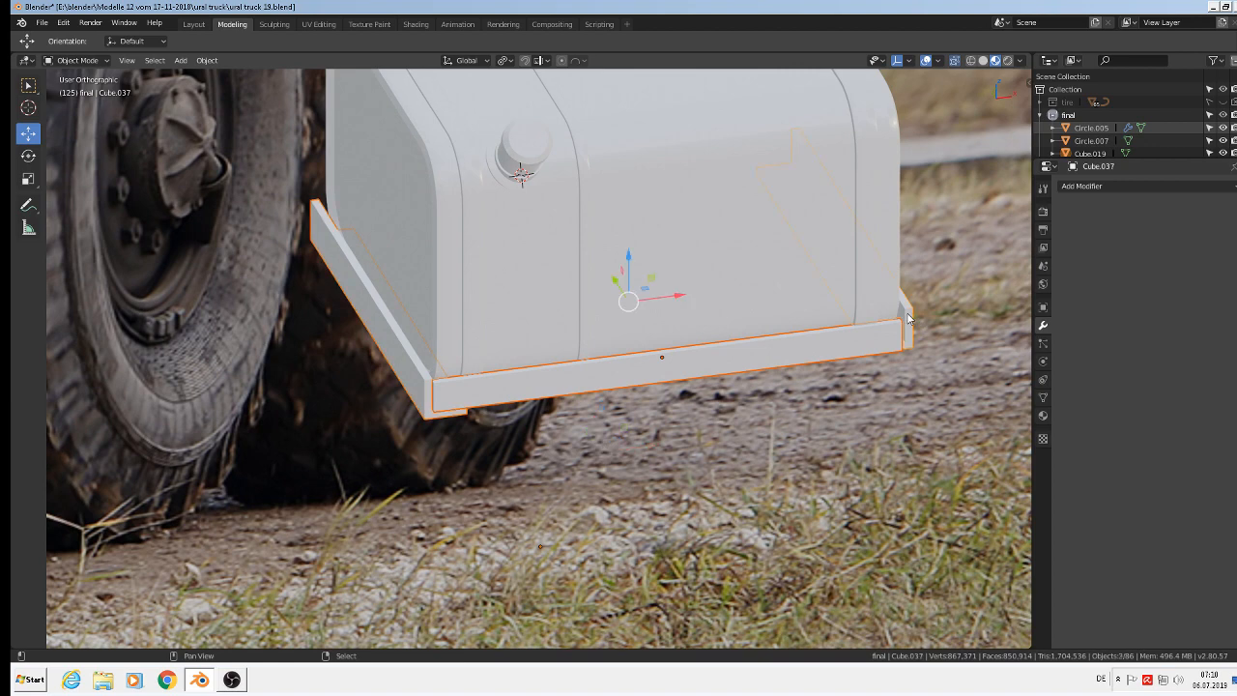
shift+click(520, 182)
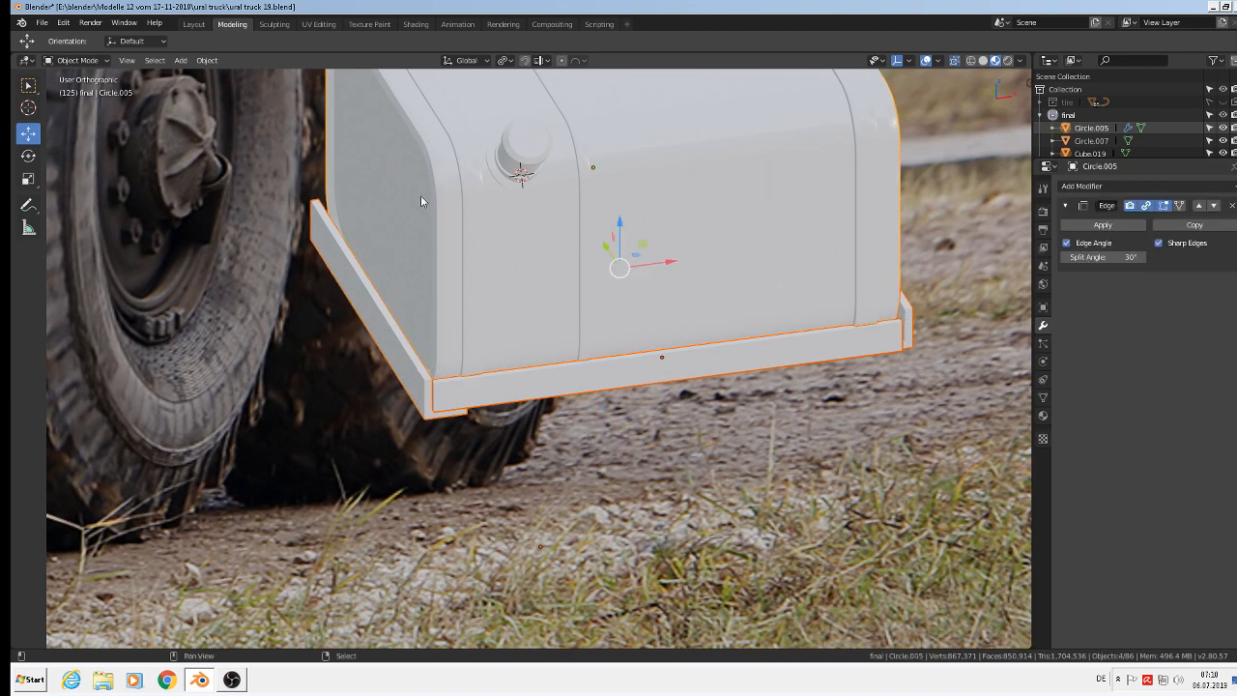
click(215, 62)
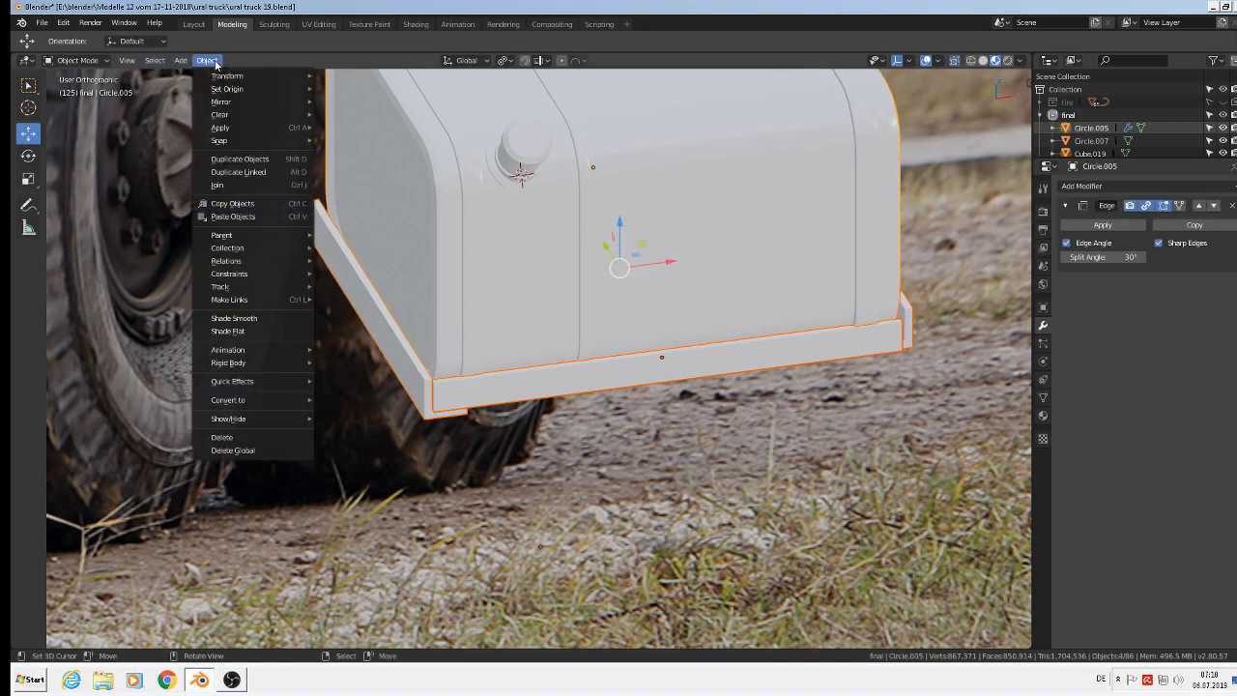
click(219, 185)
In the front view, move the joined tank assembly about 5.59 m in X and -2.3 m in Z to the truck model.
scroll(632, 319, down, 4)
scroll(635, 348, down, 6)
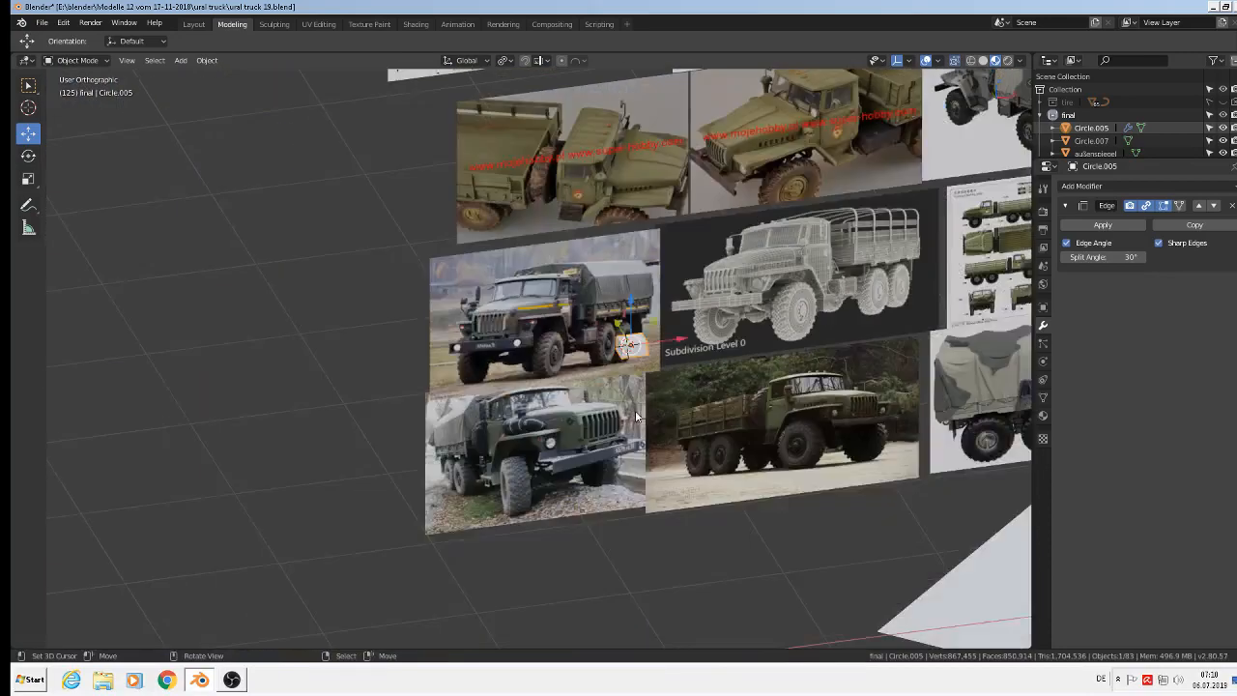
key(KP_1)
scroll(732, 484, down, 3)
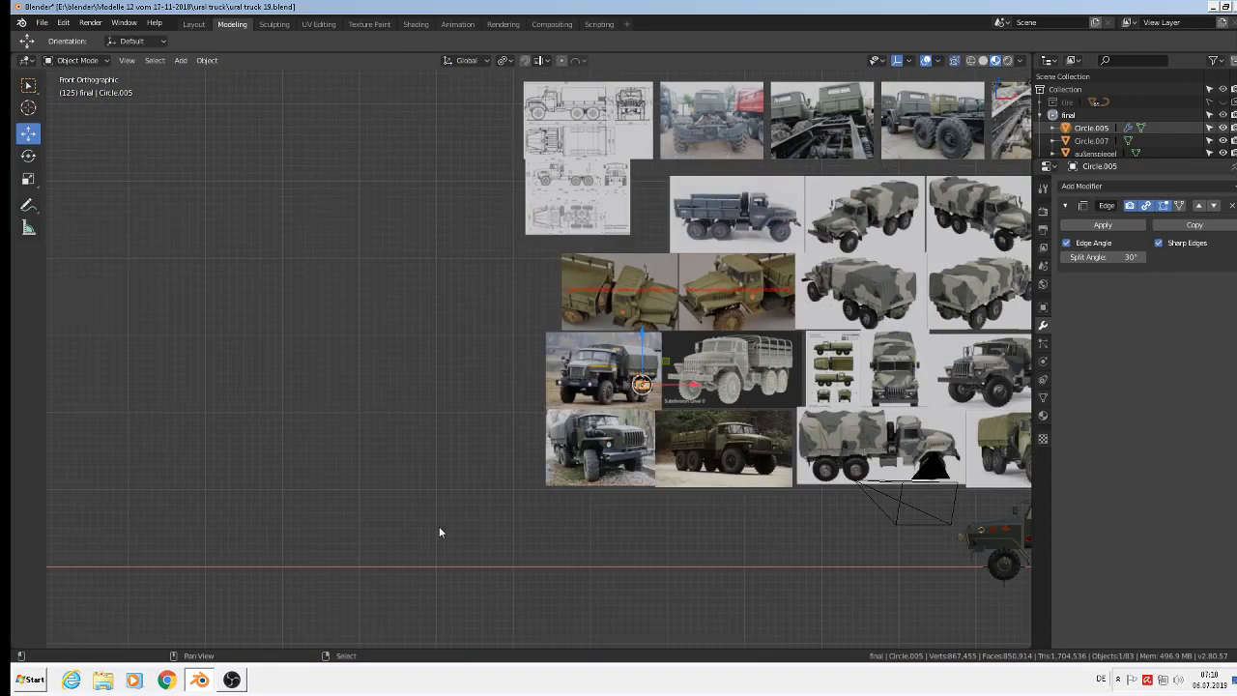
shift+middle_drag(802, 415, 367, 309)
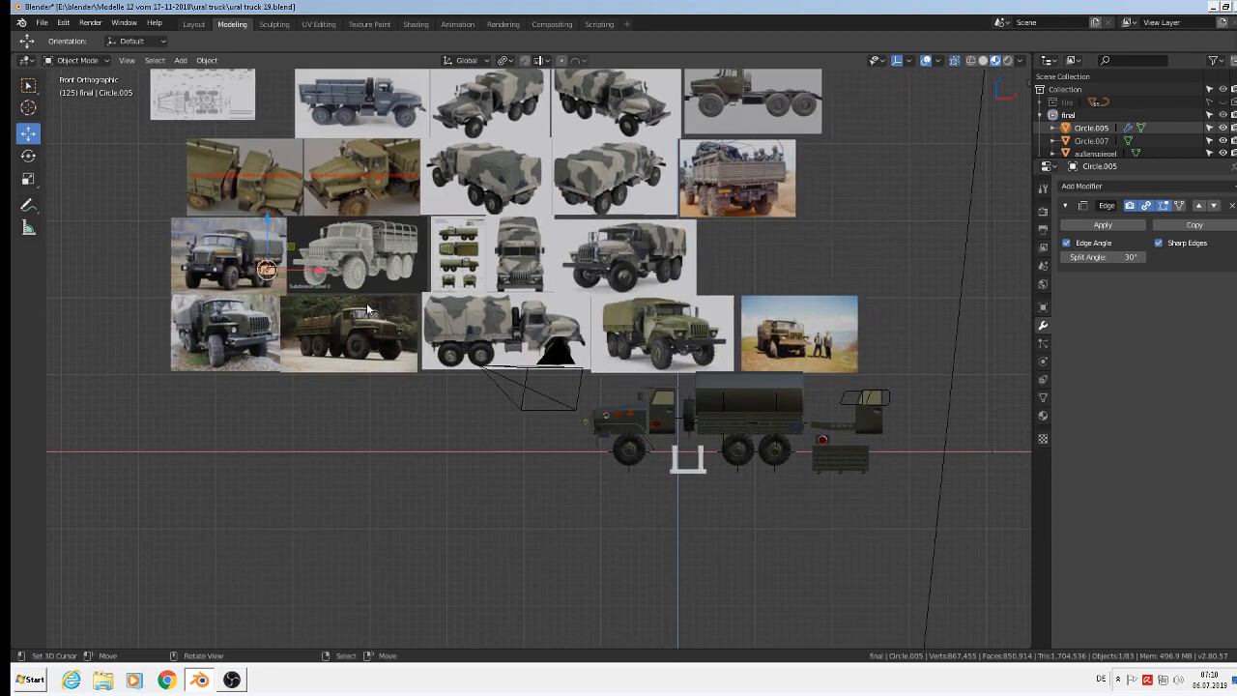
key(g)
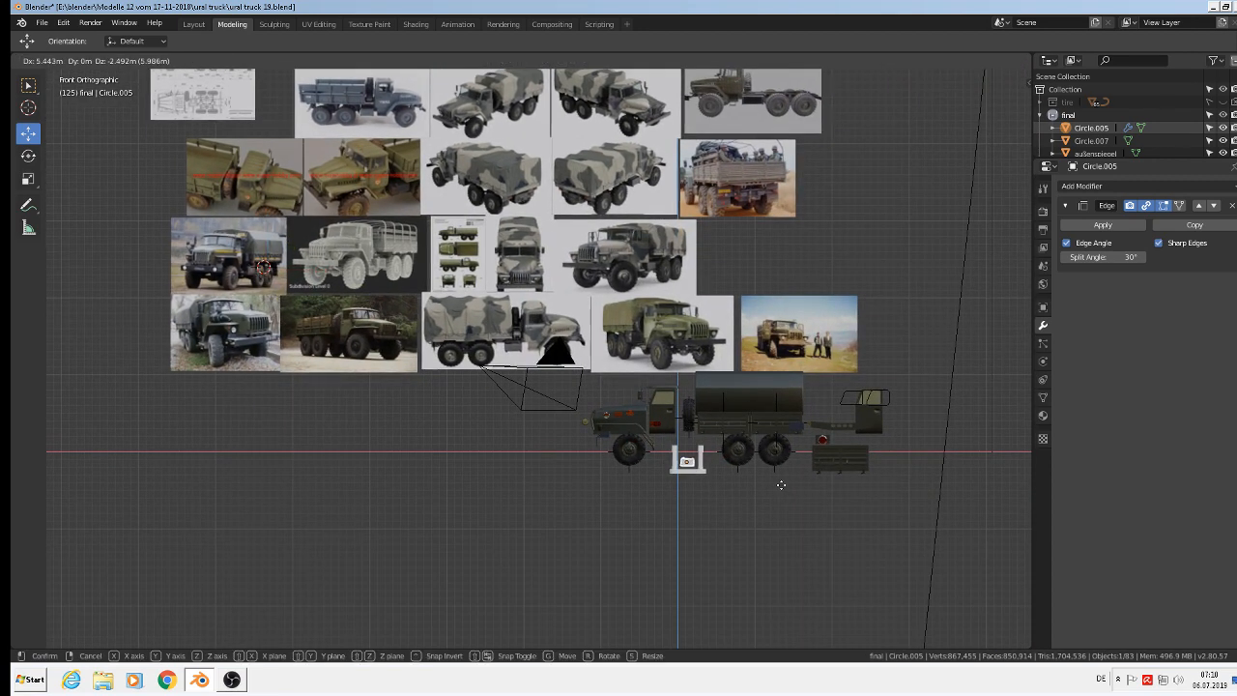
click(800, 477)
Scale the joined tank assembly uniformly by 3.043, then reduce it by about 0.65 to match the truck's size.
key(s)
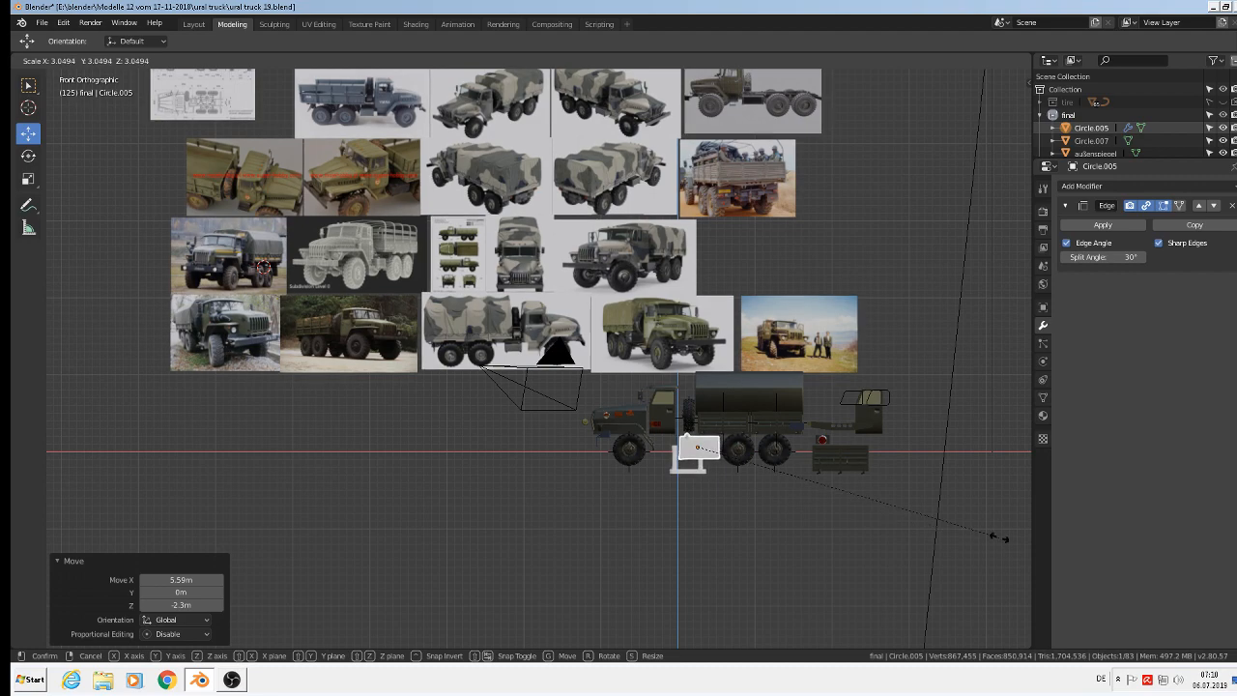
click(996, 537)
middle_drag(732, 479, 692, 429)
scroll(721, 471, up, 5)
key(s)
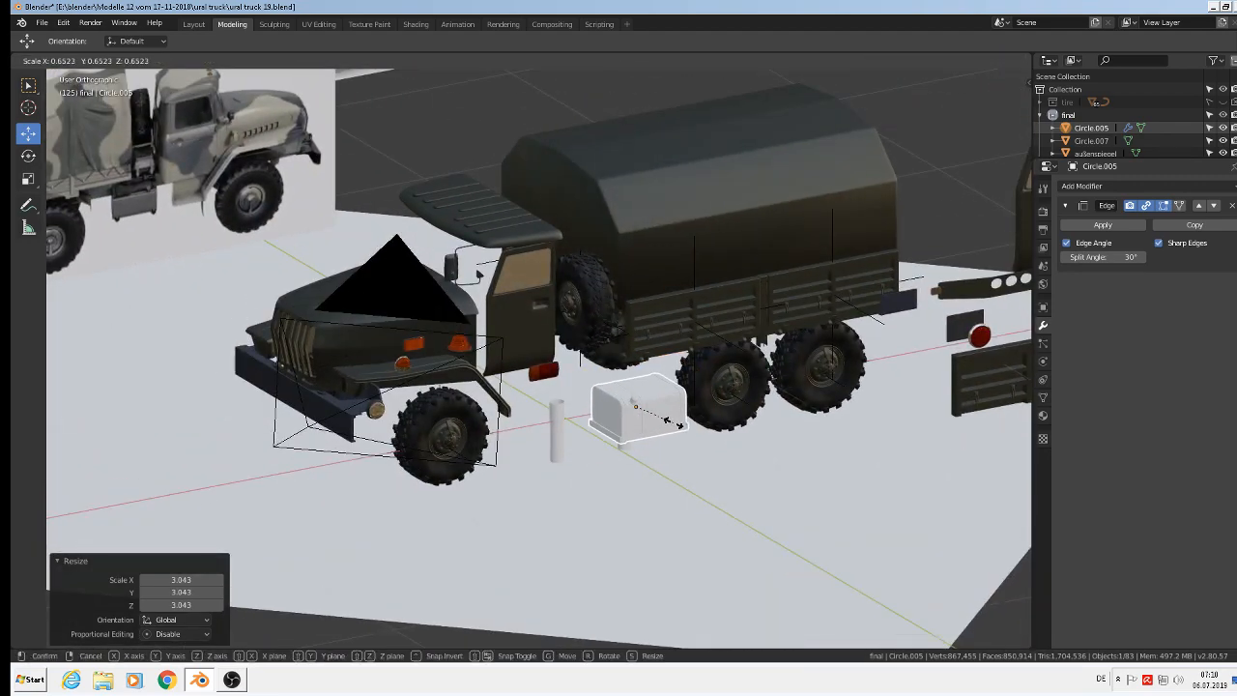
click(678, 421)
Raise the tank assembly about 0.08 m in Z and shift it about 0.27 m, then -0.094 m, in Y into place behind the cab.
key(g)
key(z)
drag(633, 356, 633, 352)
middle_drag(646, 391, 692, 410)
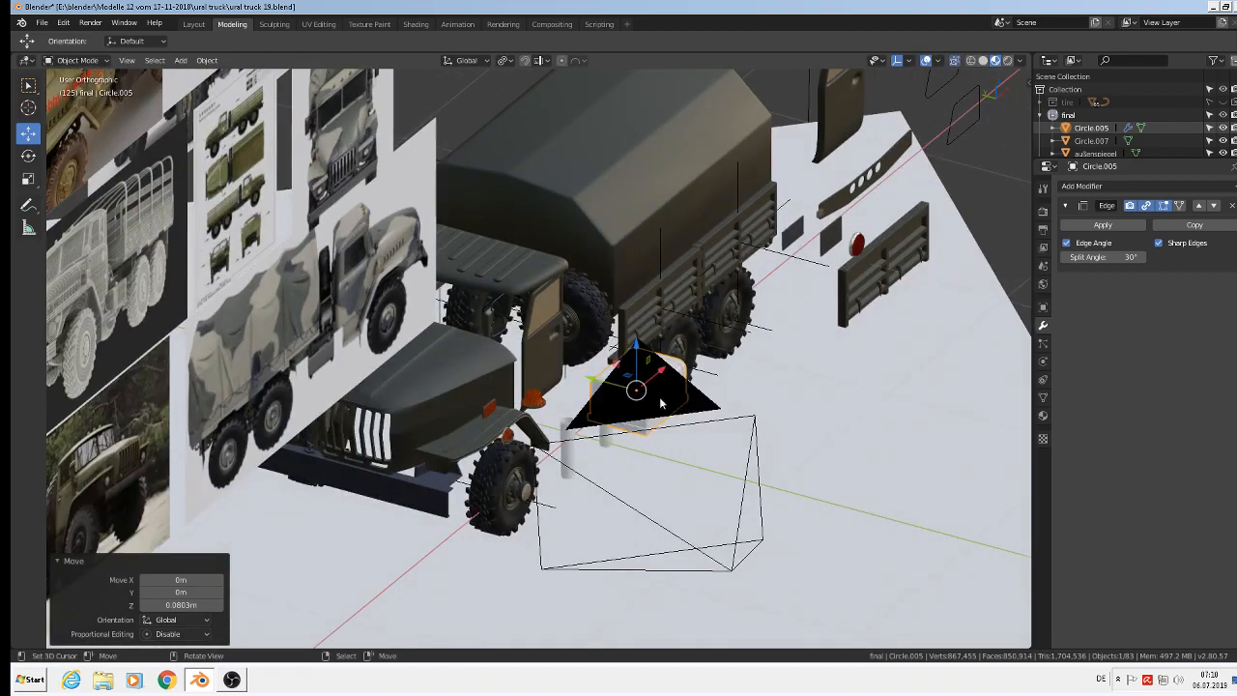
drag(612, 382, 556, 368)
middle_drag(556, 368, 520, 395)
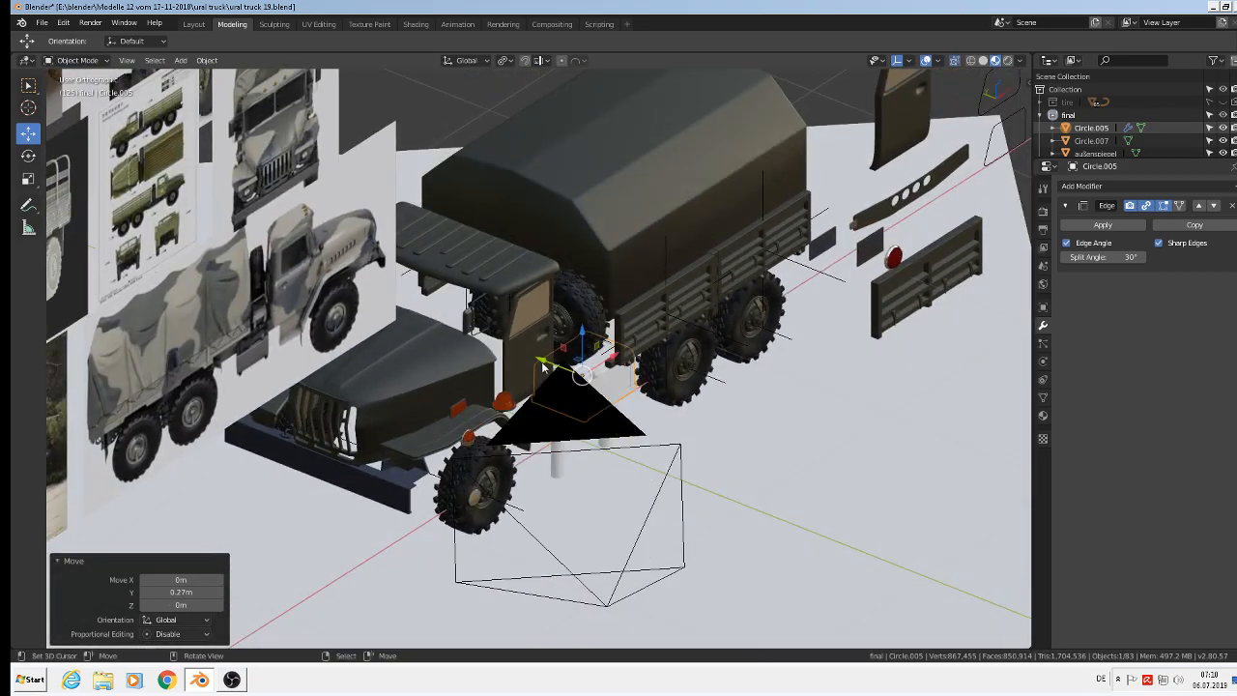
drag(544, 366, 551, 371)
middle_drag(551, 371, 499, 361)
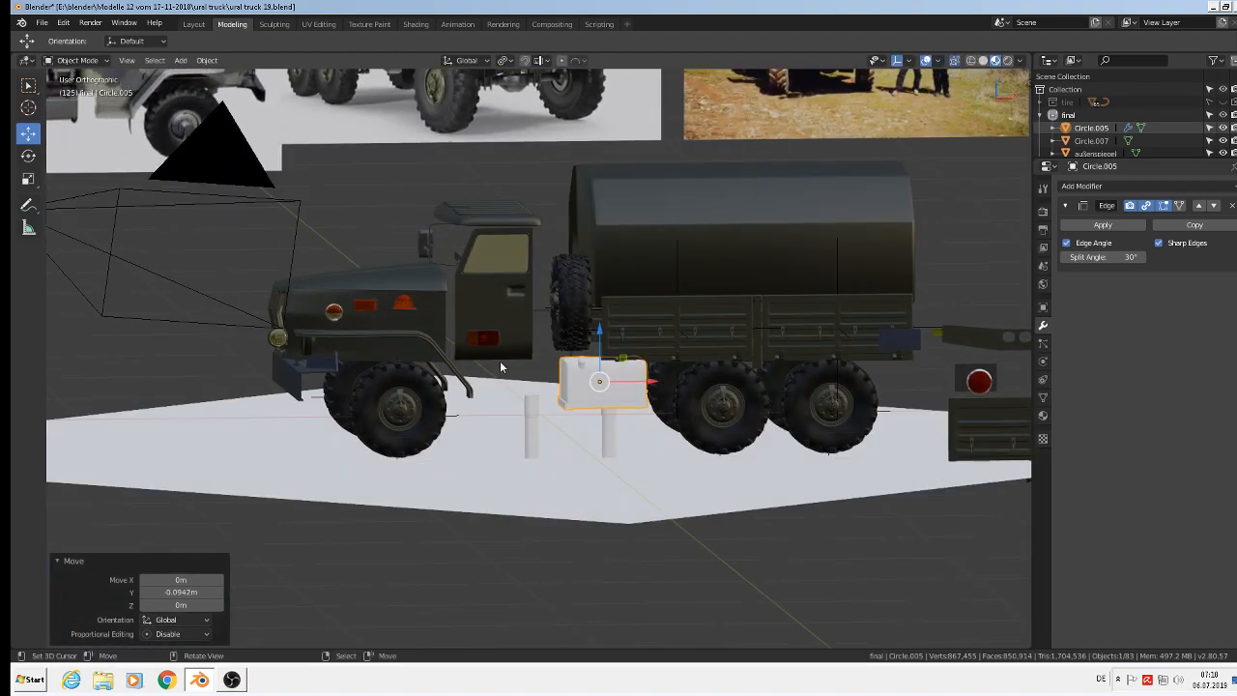
Scale down the U-shaped step bracket and move it beneath the cab door, finishing with shifts of about 0.037 m in X and -0.036 m in Y.
click(535, 426)
drag(576, 404, 527, 399)
key(s)
click(496, 418)
middle_drag(528, 401, 506, 421)
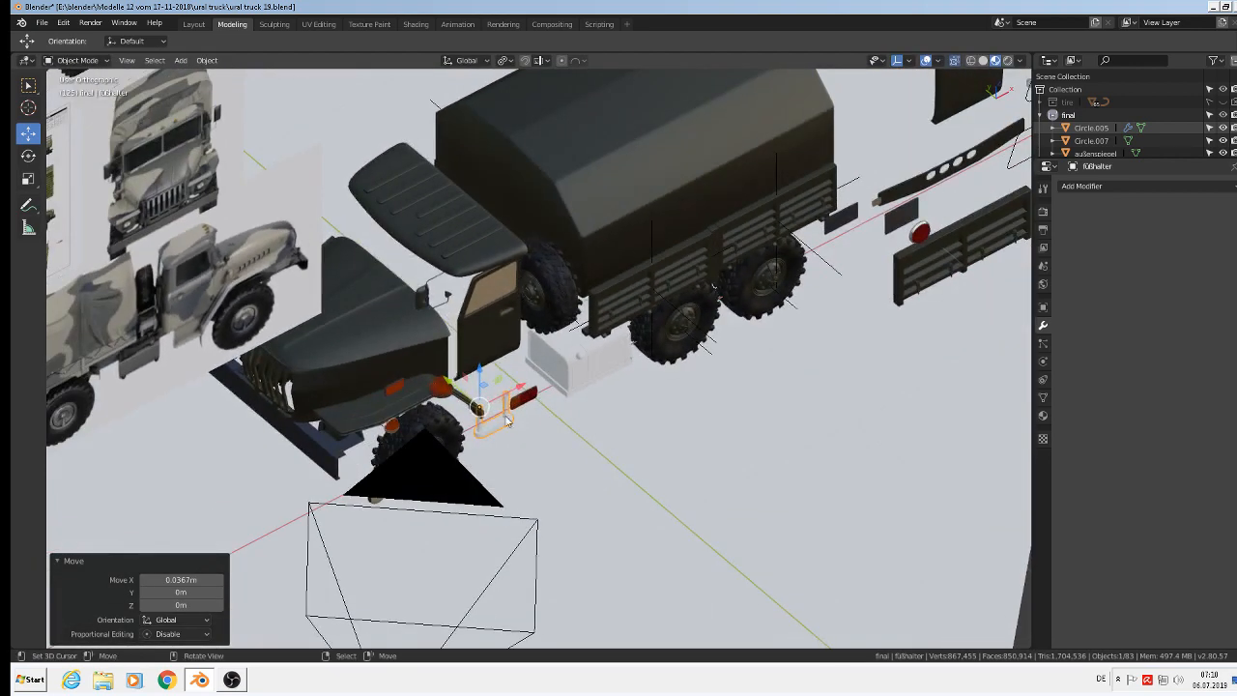
drag(473, 402, 508, 420)
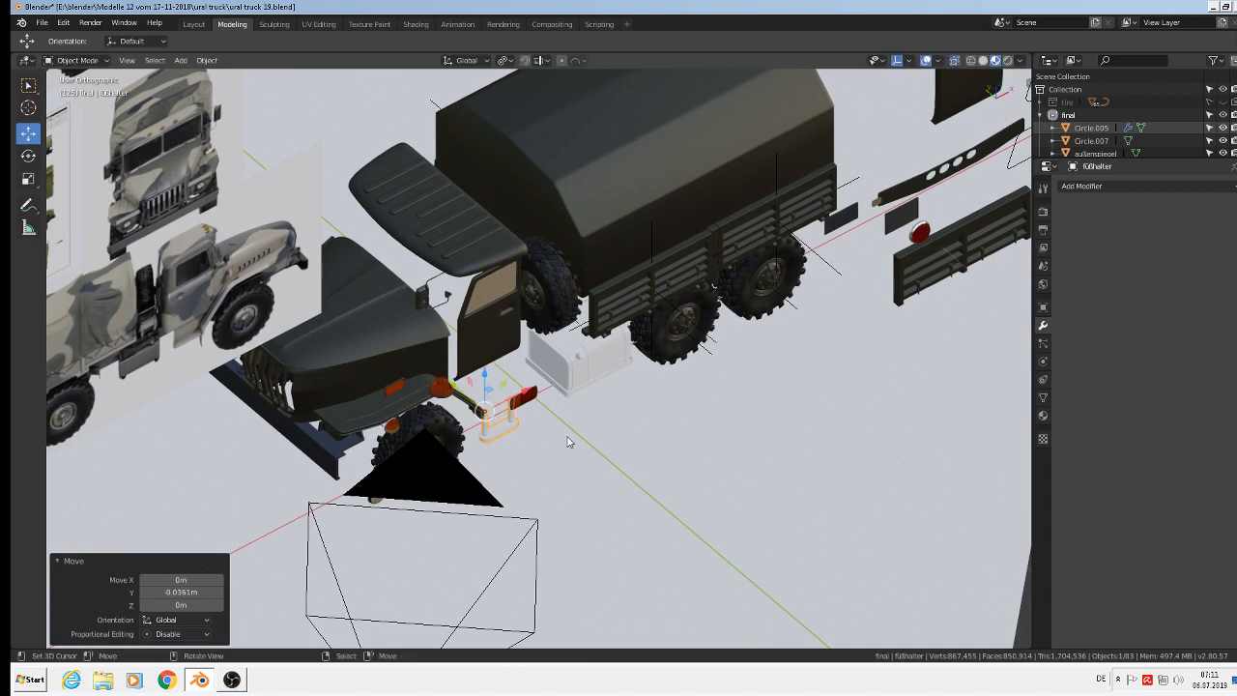
middle_drag(571, 442, 560, 410)
Select all objects in the scene and switch to OBS.
key(a)
key(alt+Tab)
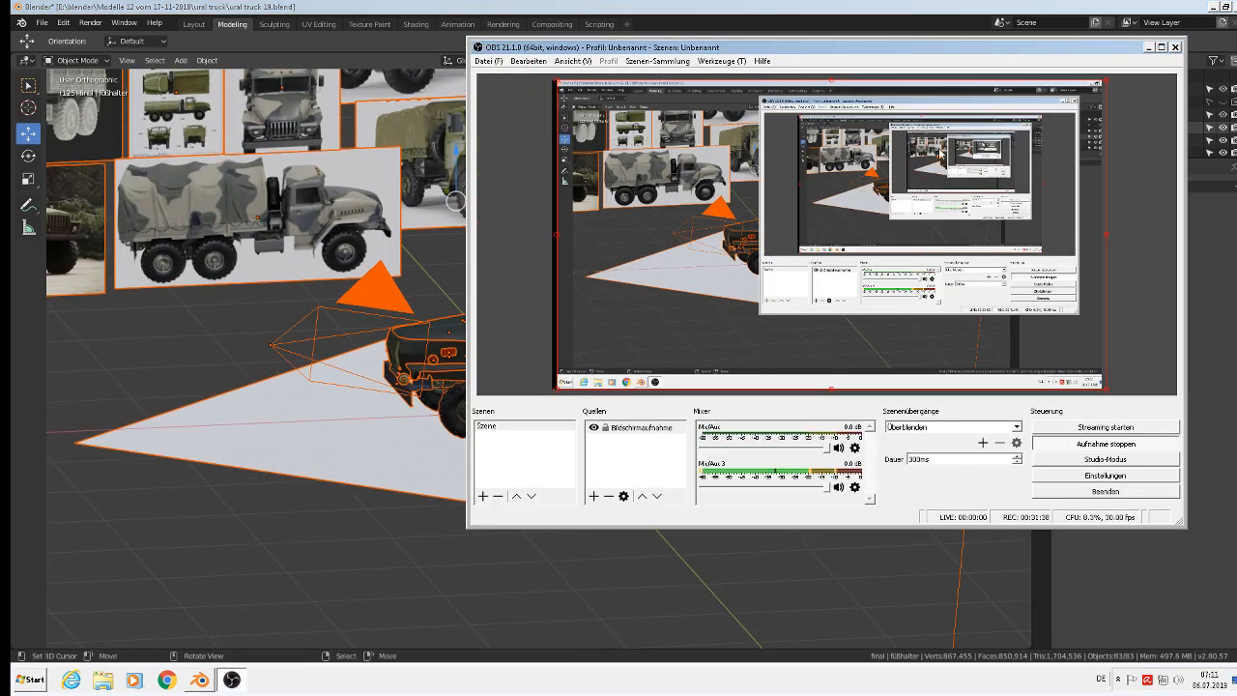